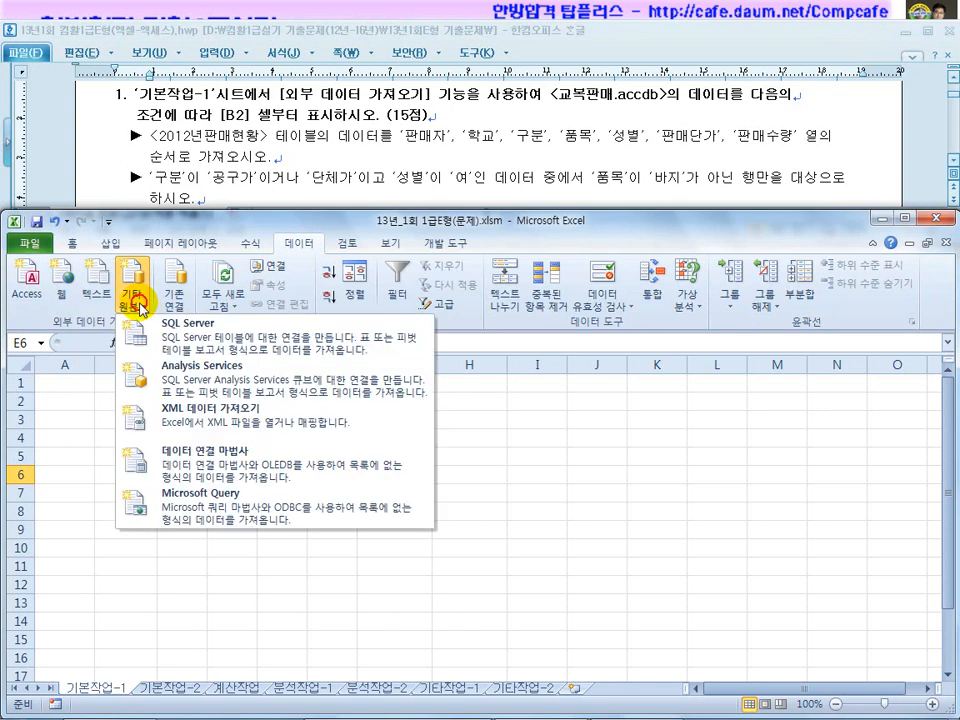
Start a Microsoft Query import with MS Access Database as the data source.
left_click(198, 506)
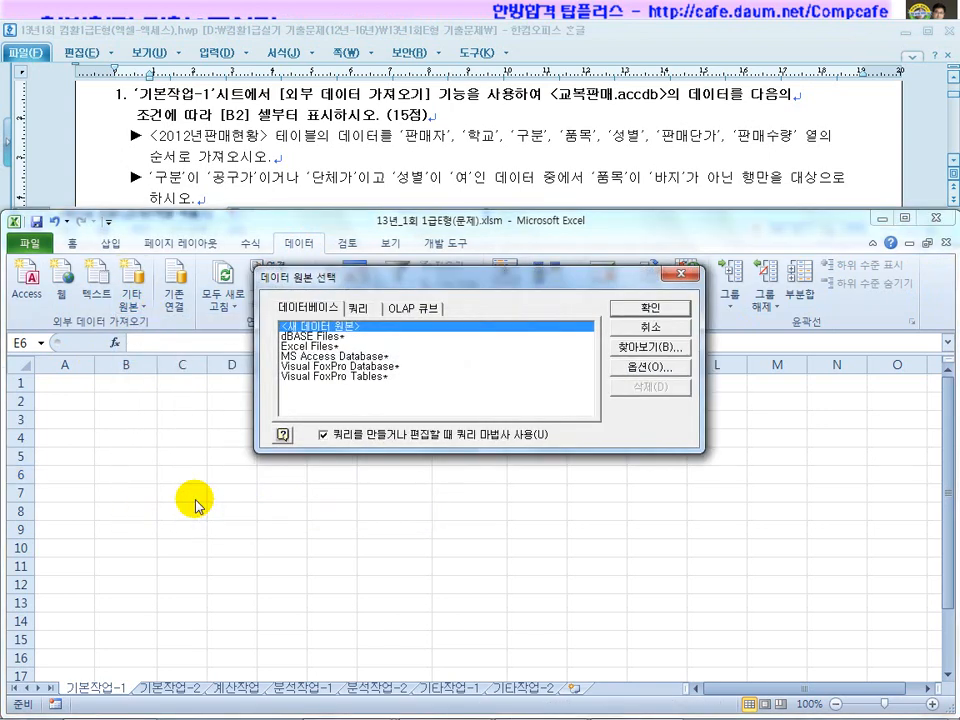
double_click(325, 358)
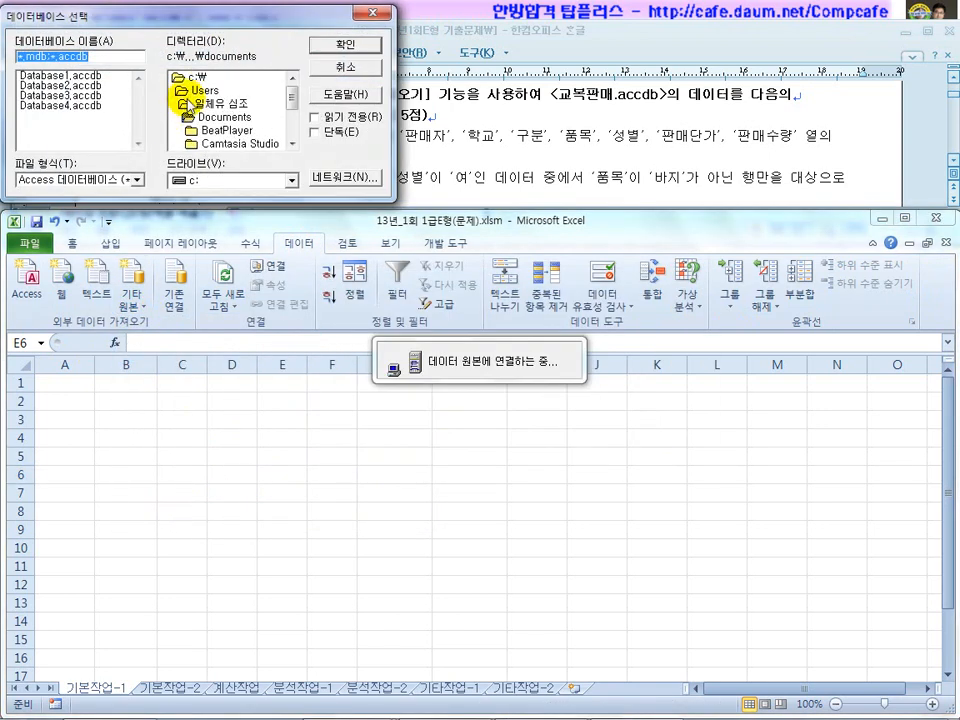
double_click(182, 78)
Browse to the c:\OA folder and connect to the 교복판매.accdb database.
left_click(196, 143)
scroll(200, 136, "down", 1)
scroll(205, 145, "up", 1)
scroll(200, 145, "down", 2)
left_click(198, 117)
double_click(198, 117)
left_click(43, 79)
left_click_drag(163, 20, 204, 331)
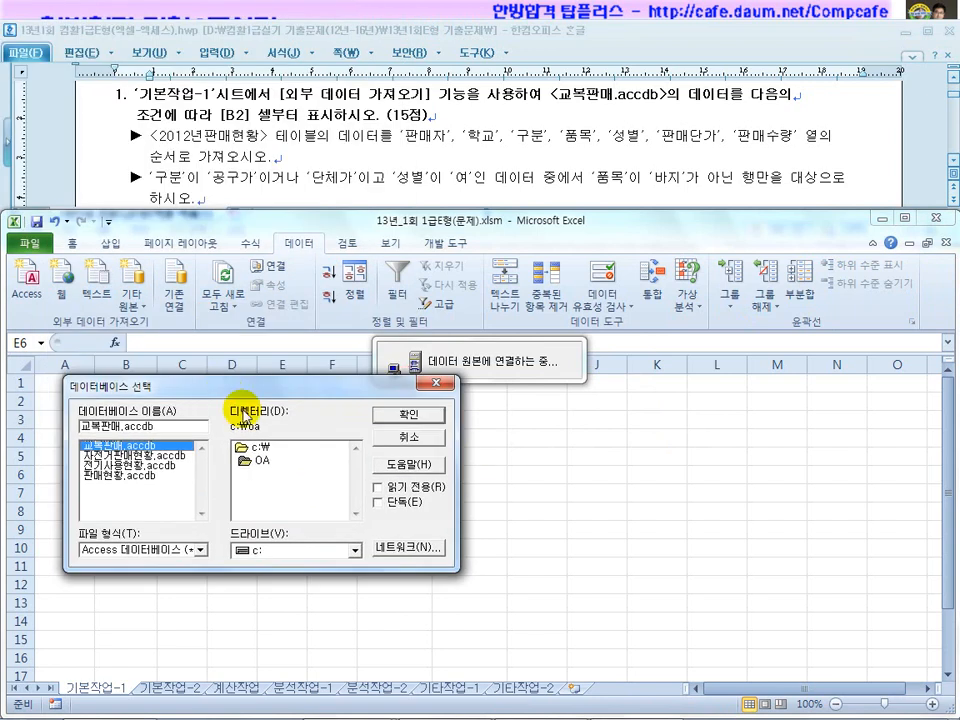
left_click(412, 351)
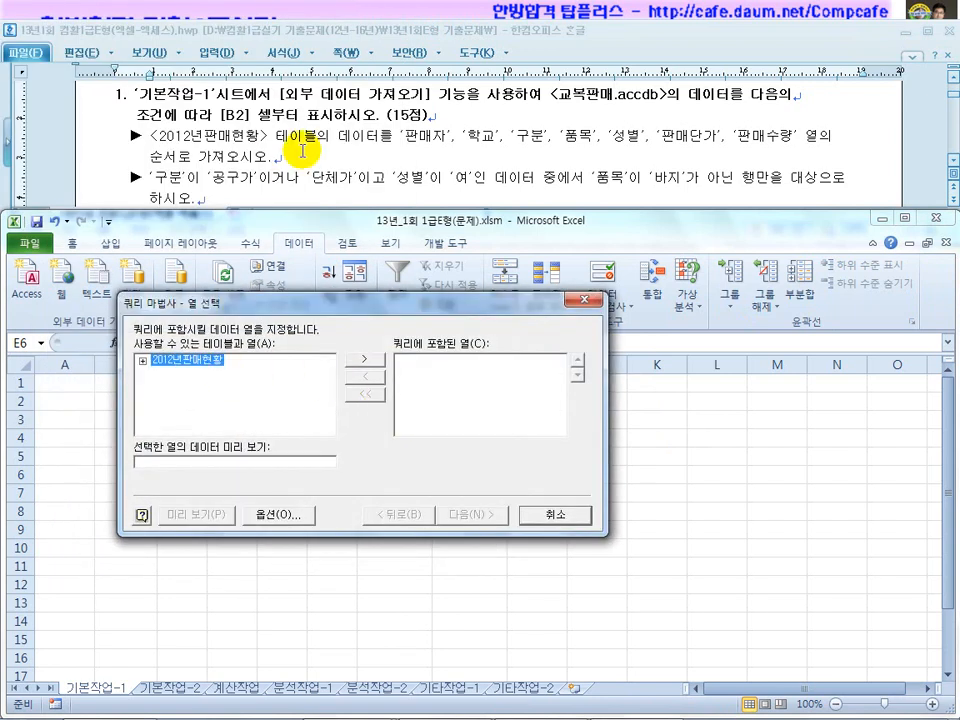
Expand 2012년판매현황 and add its 판매자 through 판매수량 columns, seven in all, to the query.
left_click(143, 360)
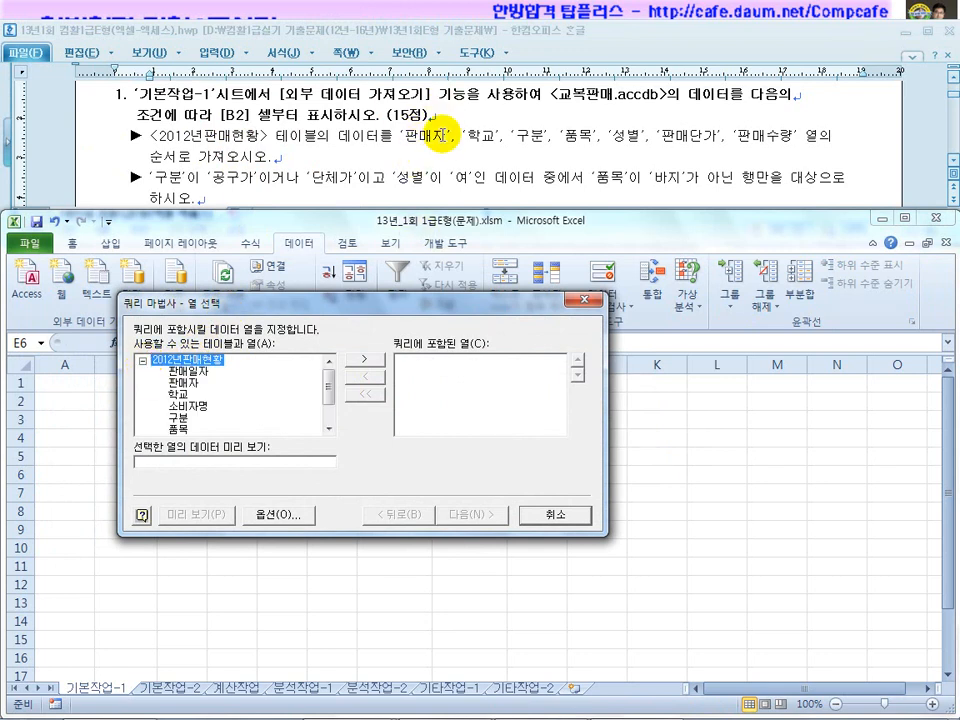
double_click(184, 383)
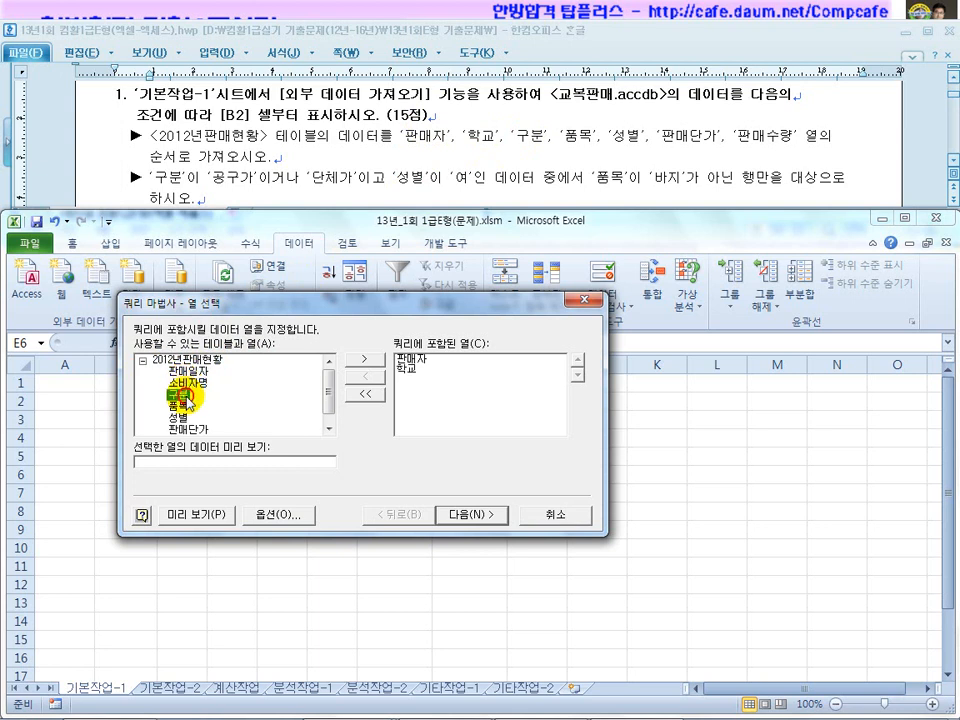
double_click(187, 400)
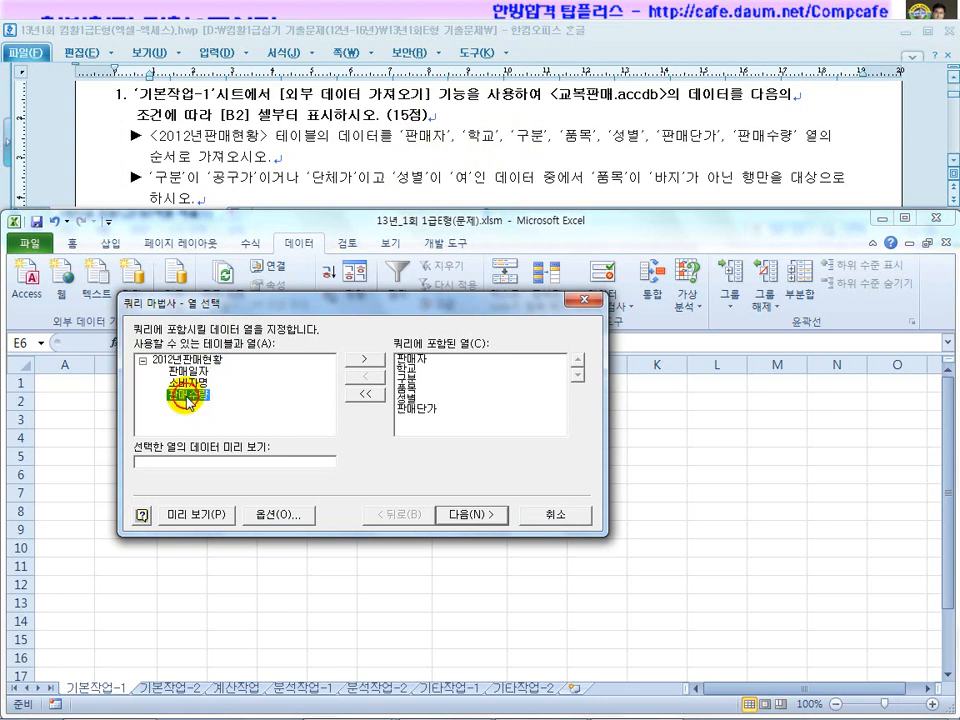
double_click(190, 398)
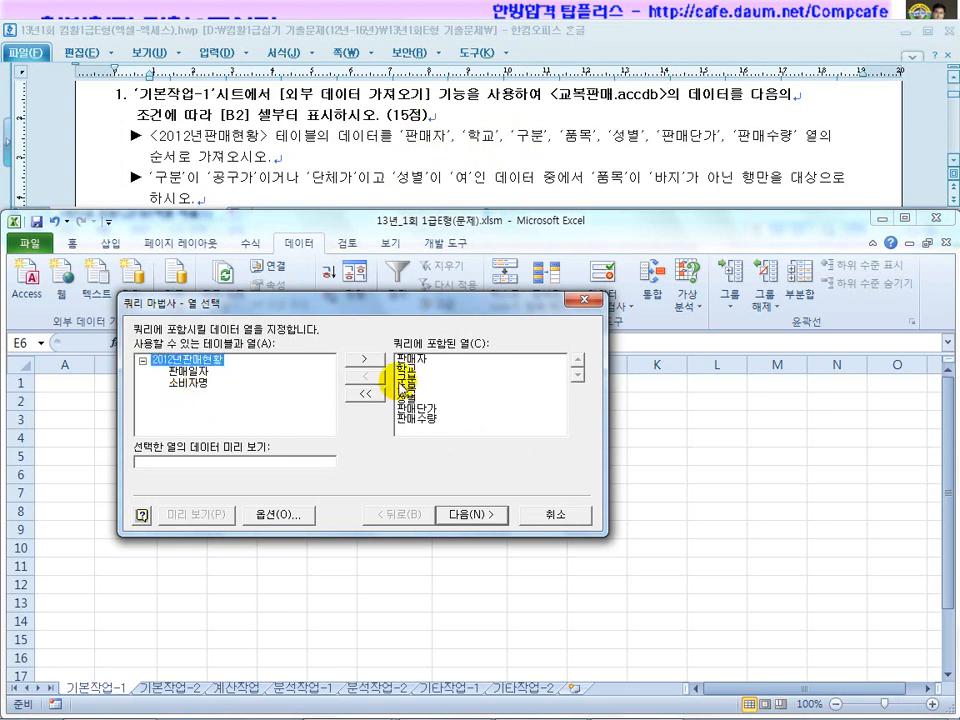
left_click(463, 516)
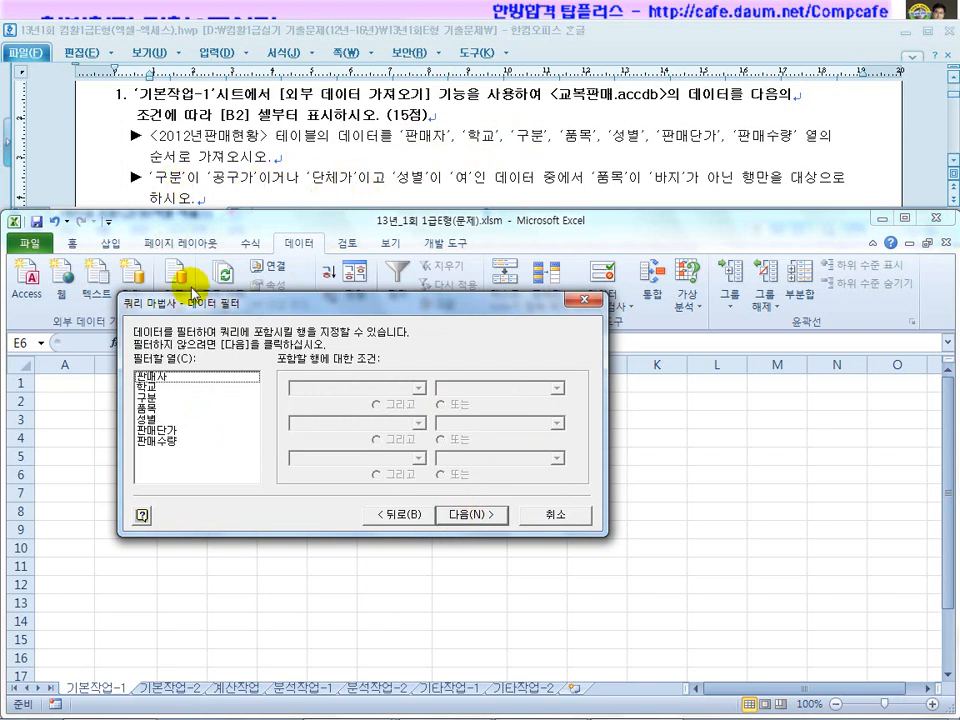
Set the 구분 filter to equals 공구가 or equals 단체가, then select the 성별 column.
left_click(157, 403)
left_click(410, 388)
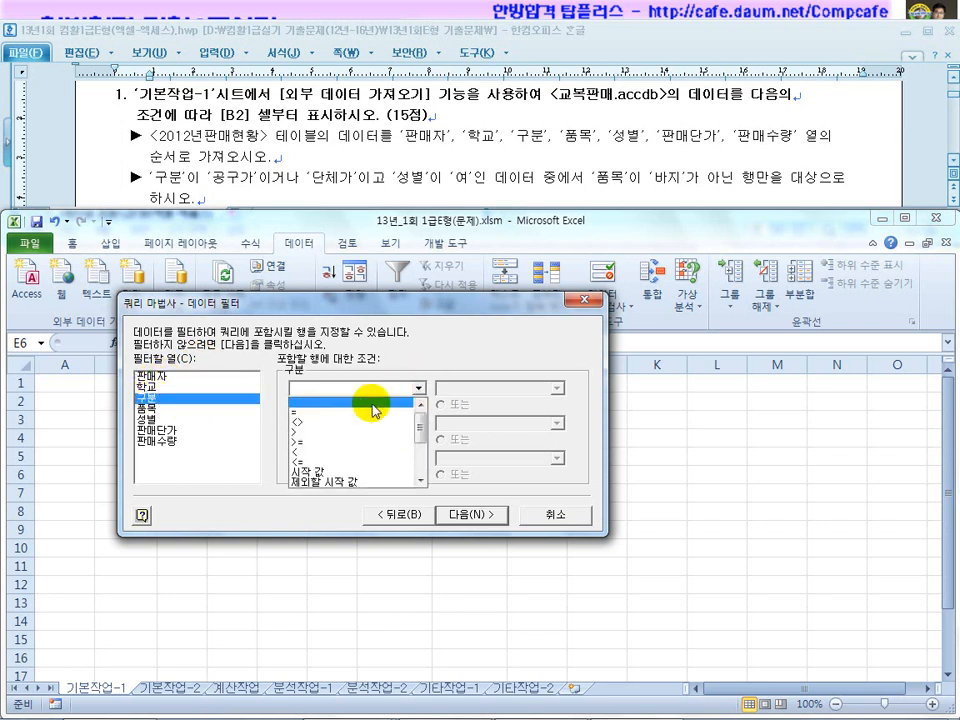
left_click(336, 412)
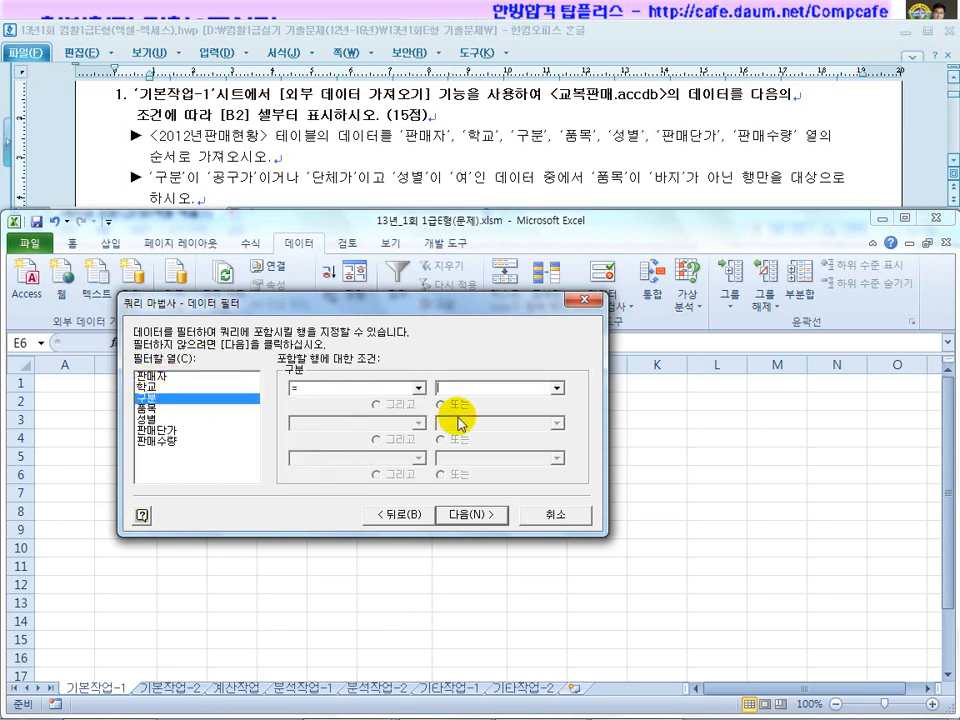
left_click(556, 388)
left_click(502, 403)
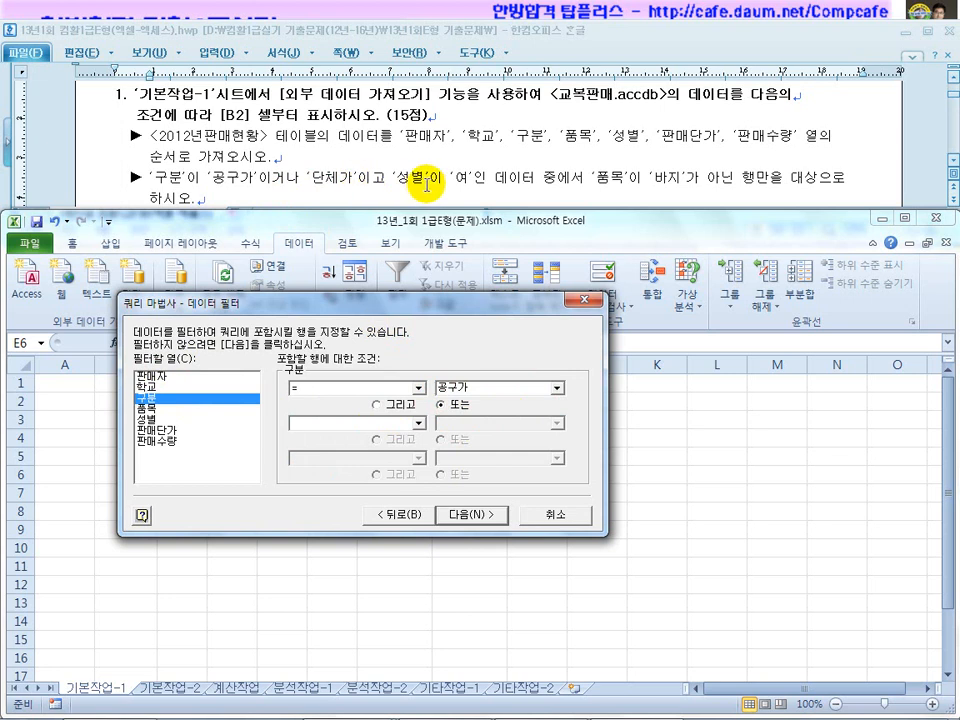
left_click(417, 423)
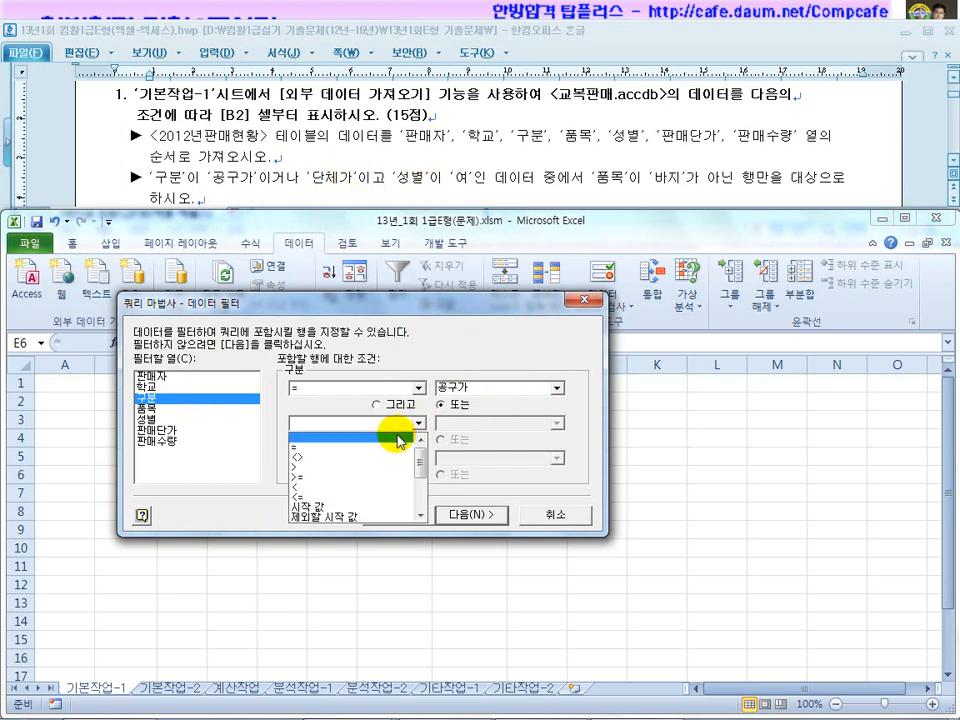
left_click(396, 438)
left_click(558, 424)
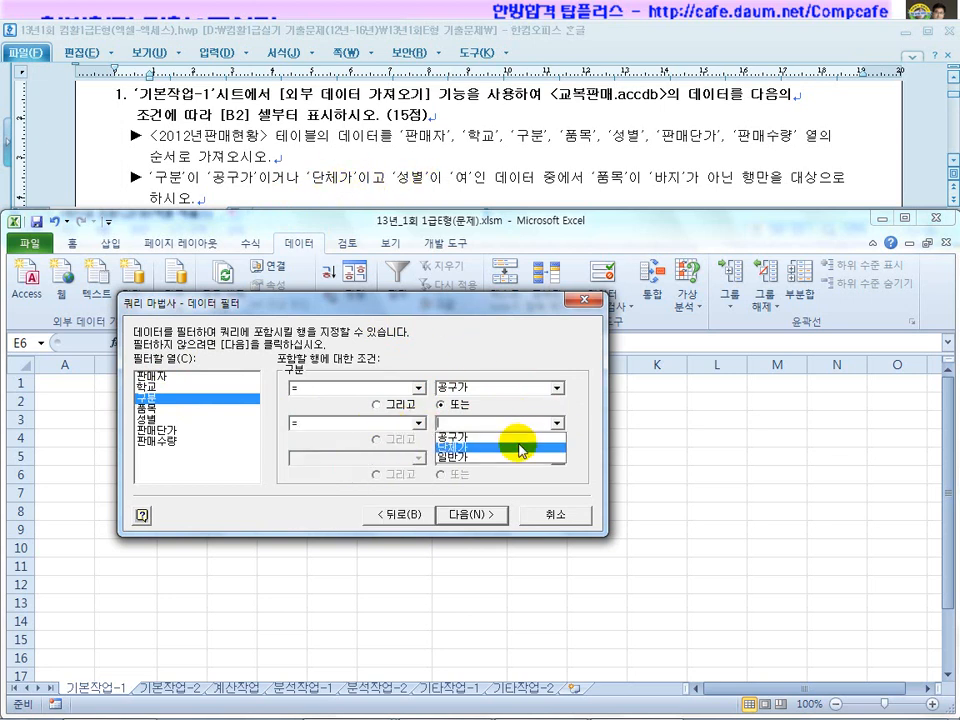
left_click(518, 455)
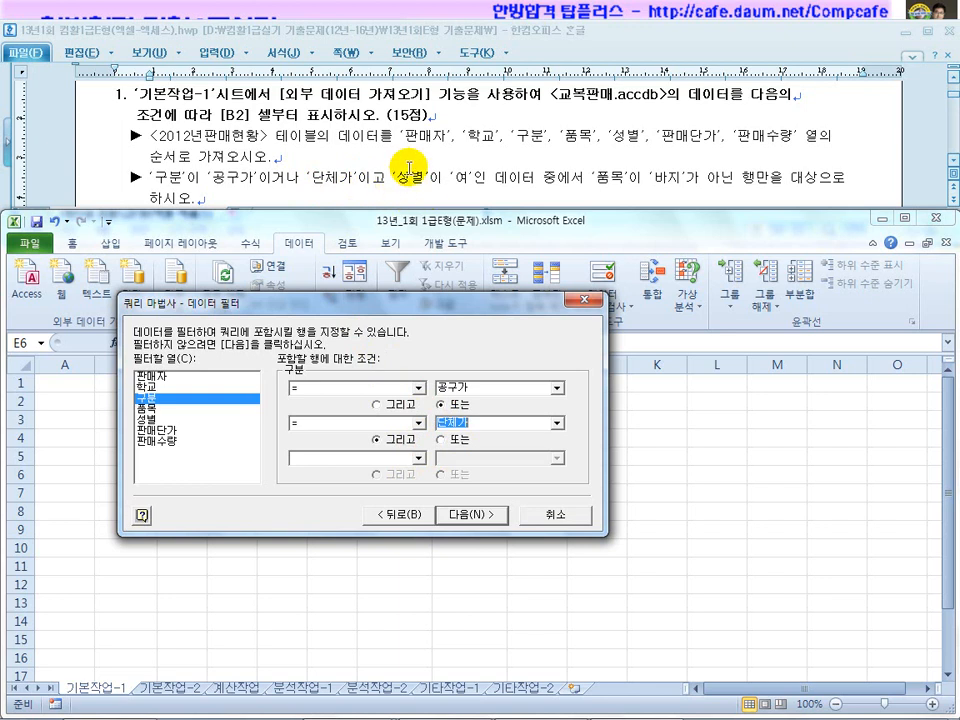
left_click(160, 420)
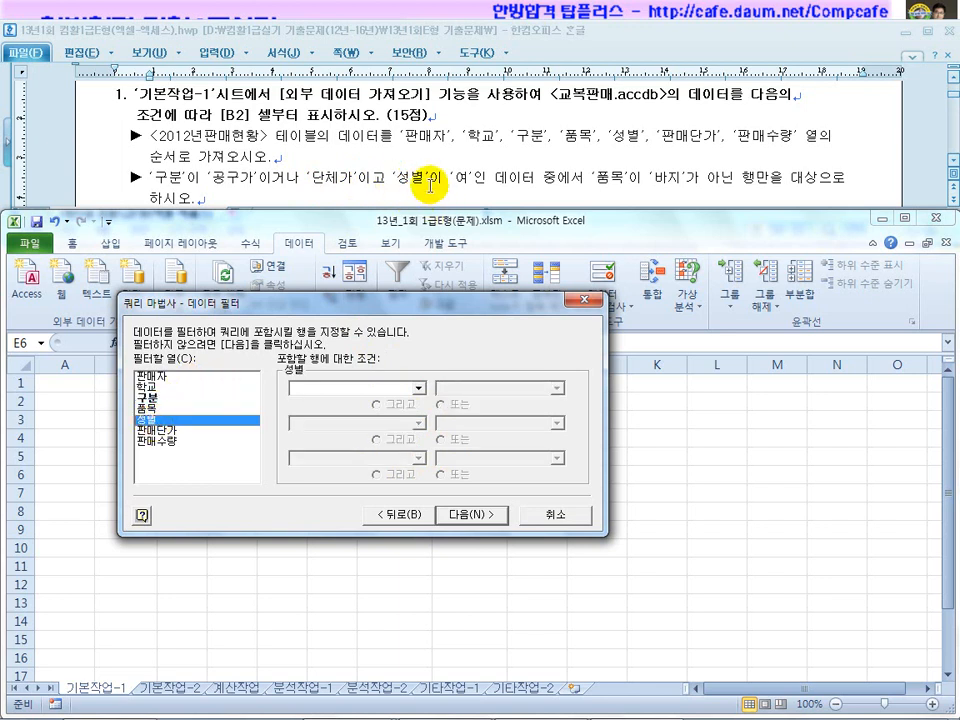
Add the filter condition 성별 equals 여.
left_click(420, 392)
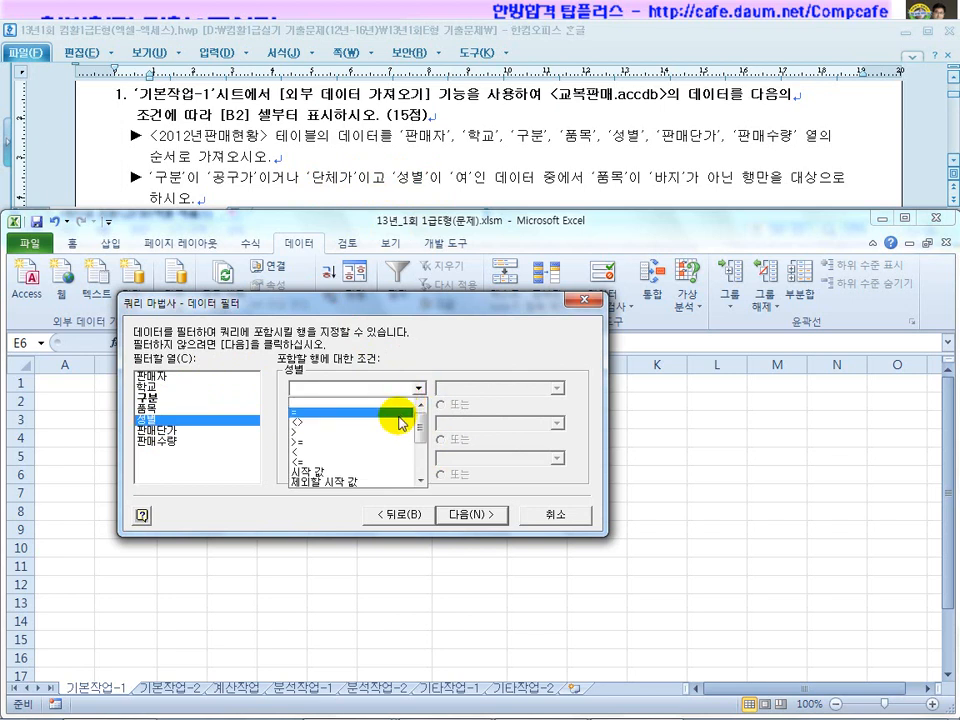
left_click(396, 418)
left_click(557, 390)
left_click(530, 405)
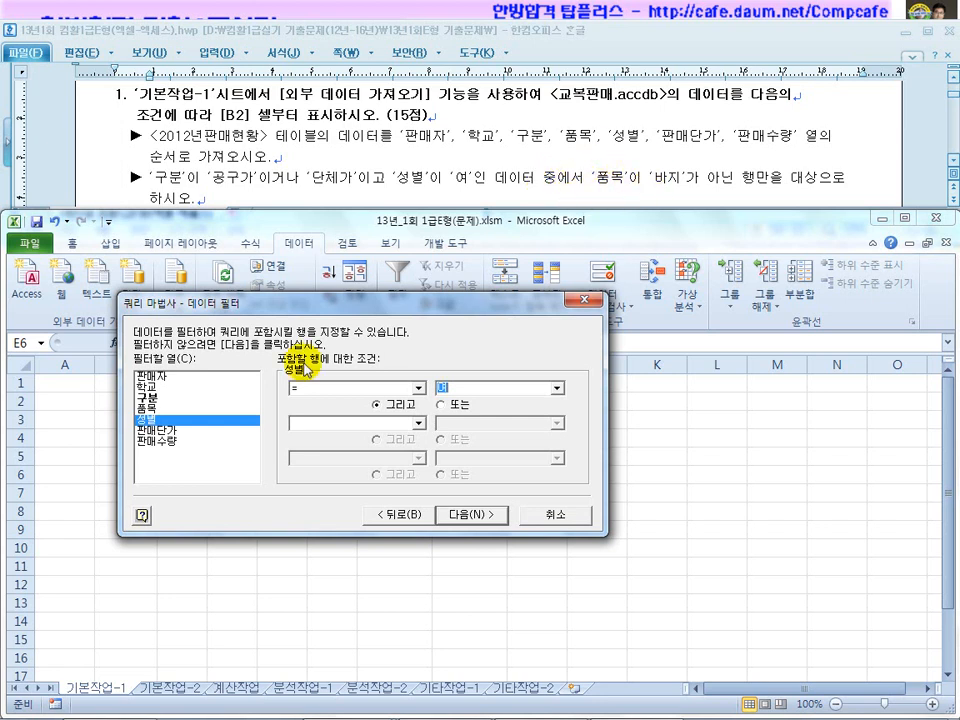
Add the condition 품목 not equal to 바지 and continue to the sort step.
left_click(152, 408)
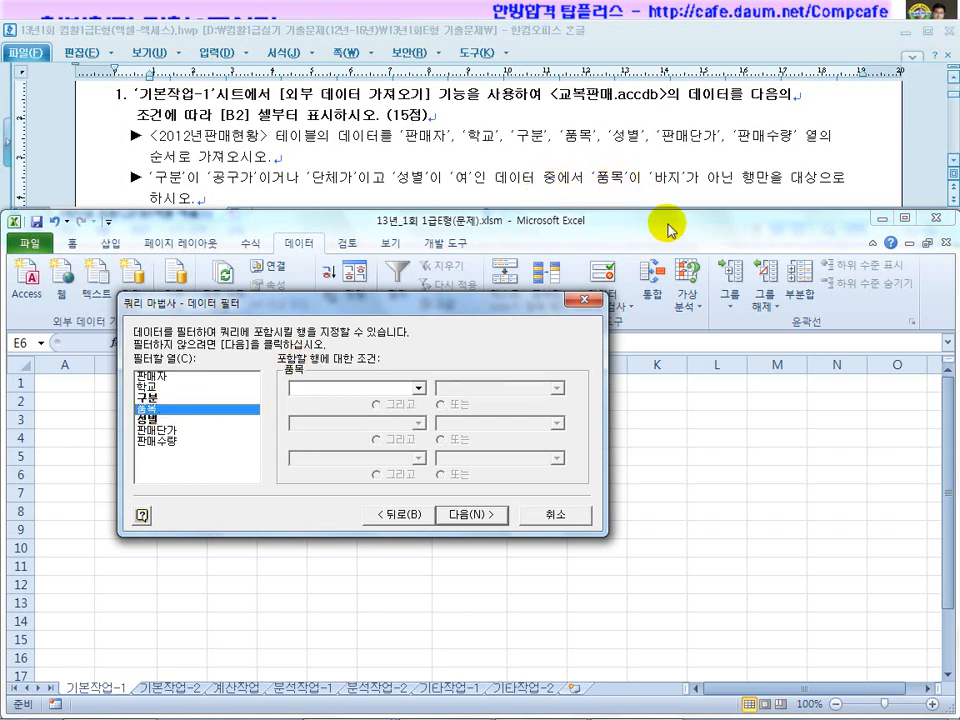
left_click(419, 388)
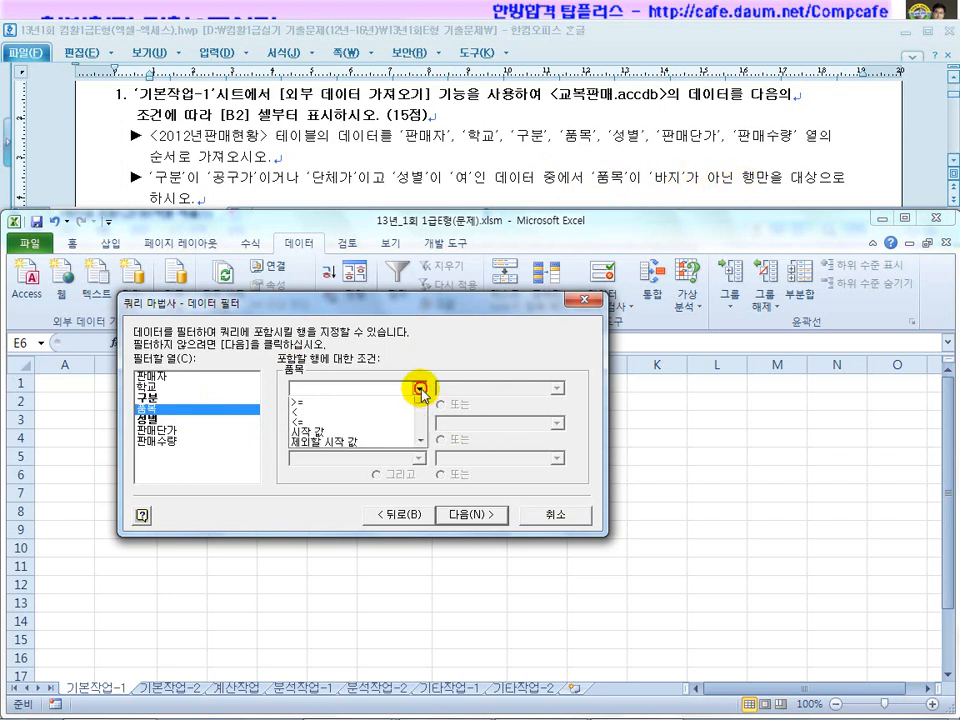
left_click(386, 422)
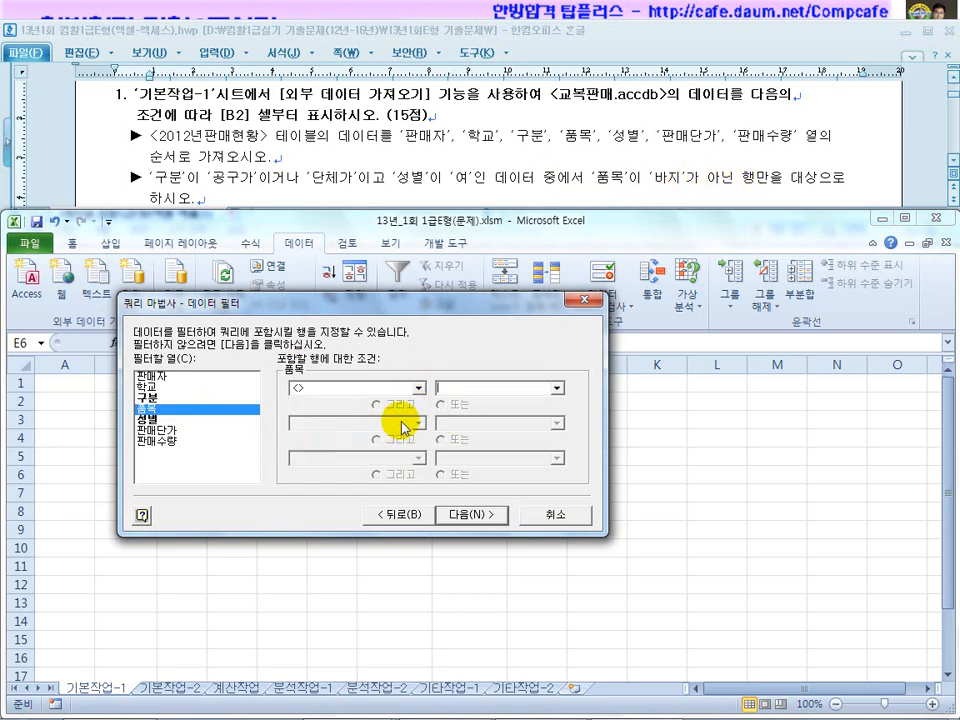
left_click(557, 388)
left_click(548, 411)
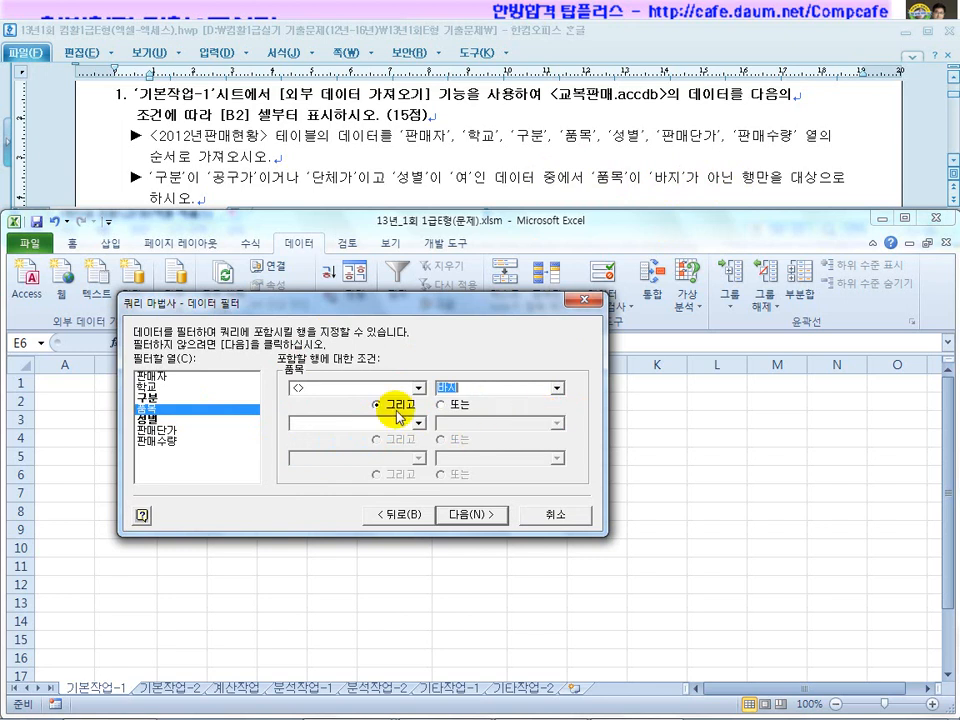
left_click(470, 515)
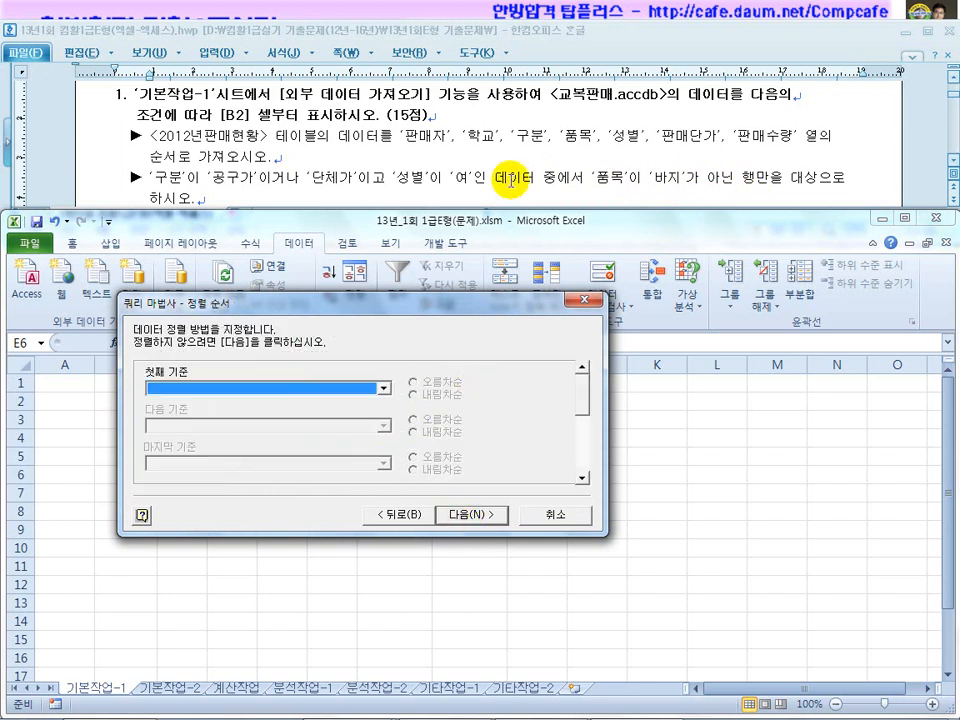
Sort the query results by 판매자 in ascending order.
left_click(546, 180)
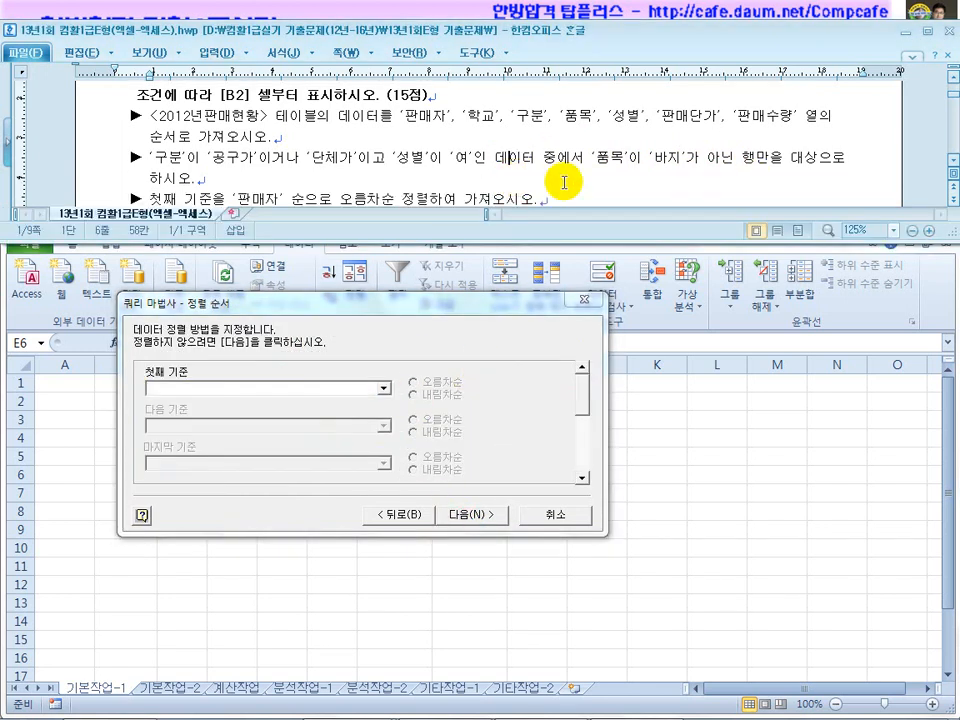
left_click(953, 167)
left_click(953, 167)
left_click(953, 167)
left_click(953, 167)
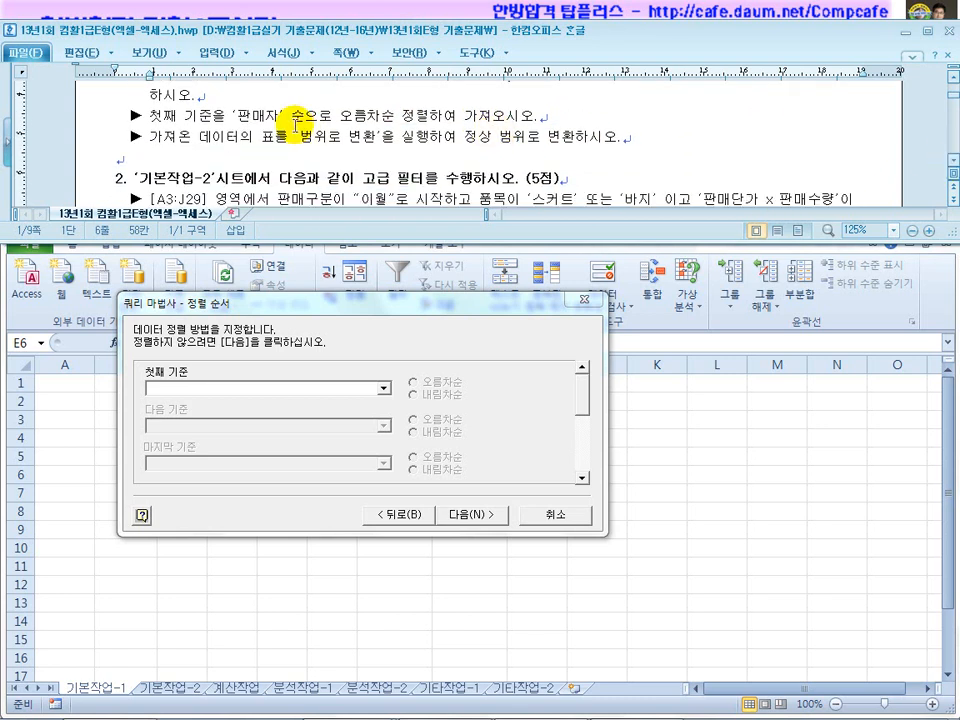
left_click(383, 388)
left_click(343, 411)
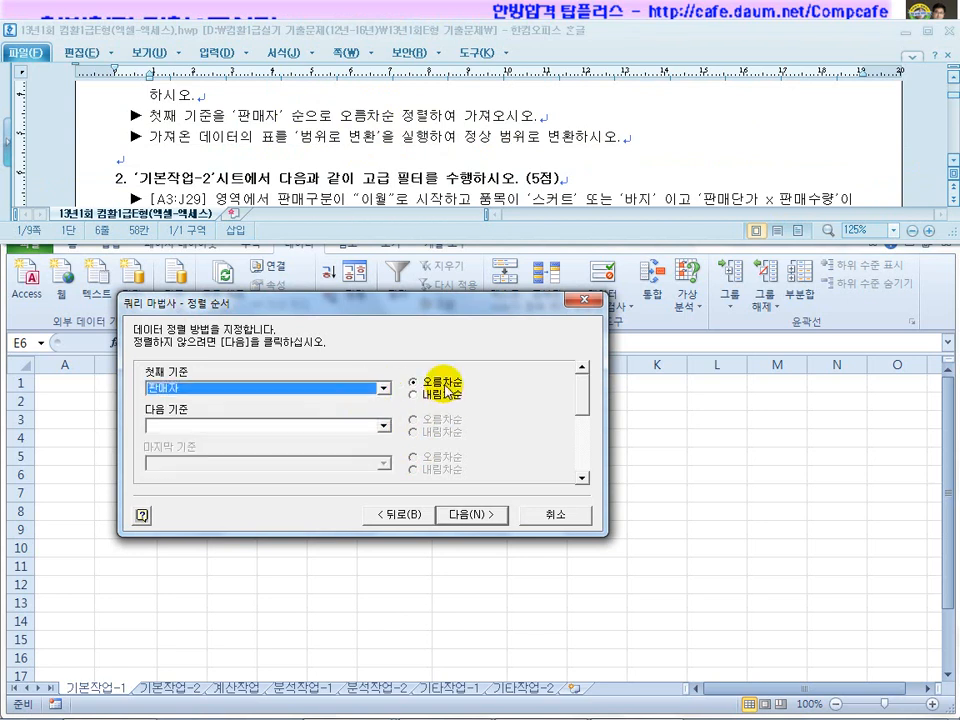
left_click(475, 514)
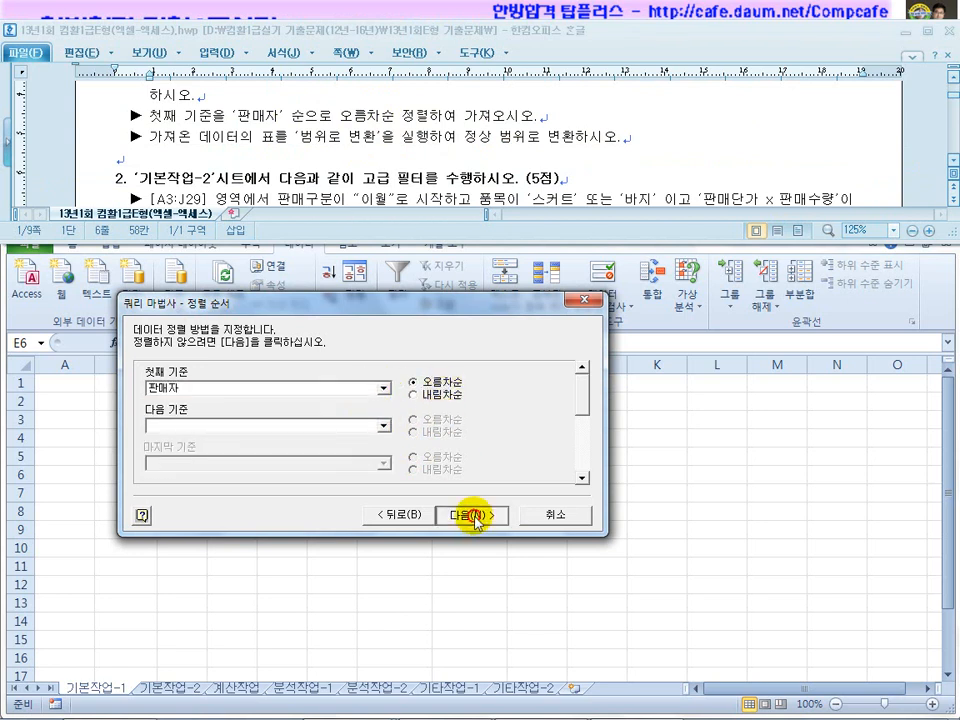
Choose to return the query data to Microsoft Excel and finish the wizard.
left_click(439, 115)
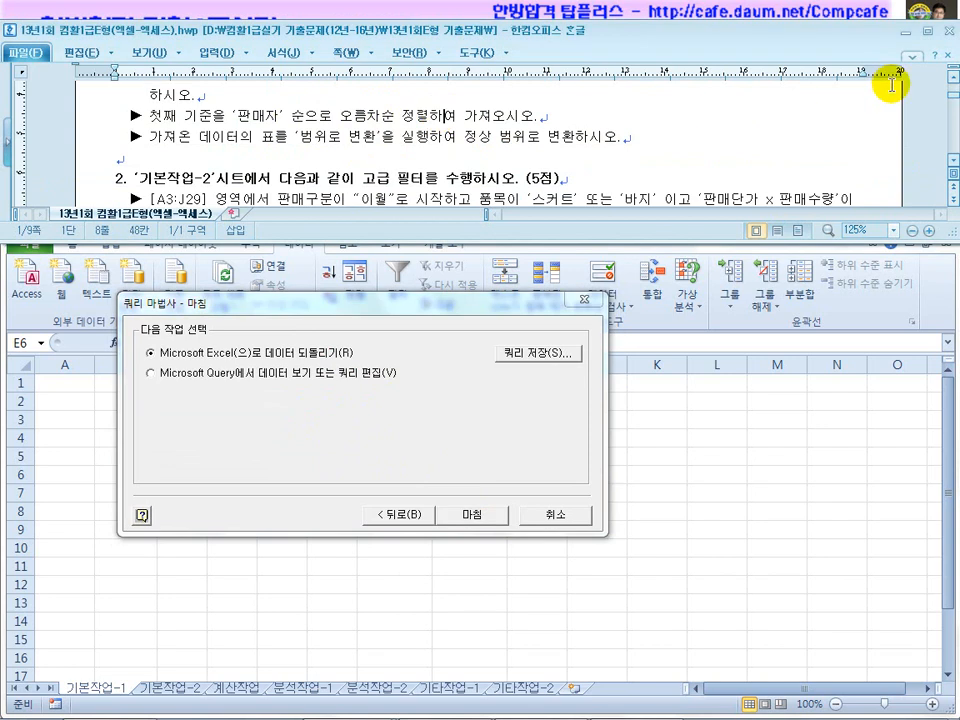
left_click(953, 78)
left_click(953, 78)
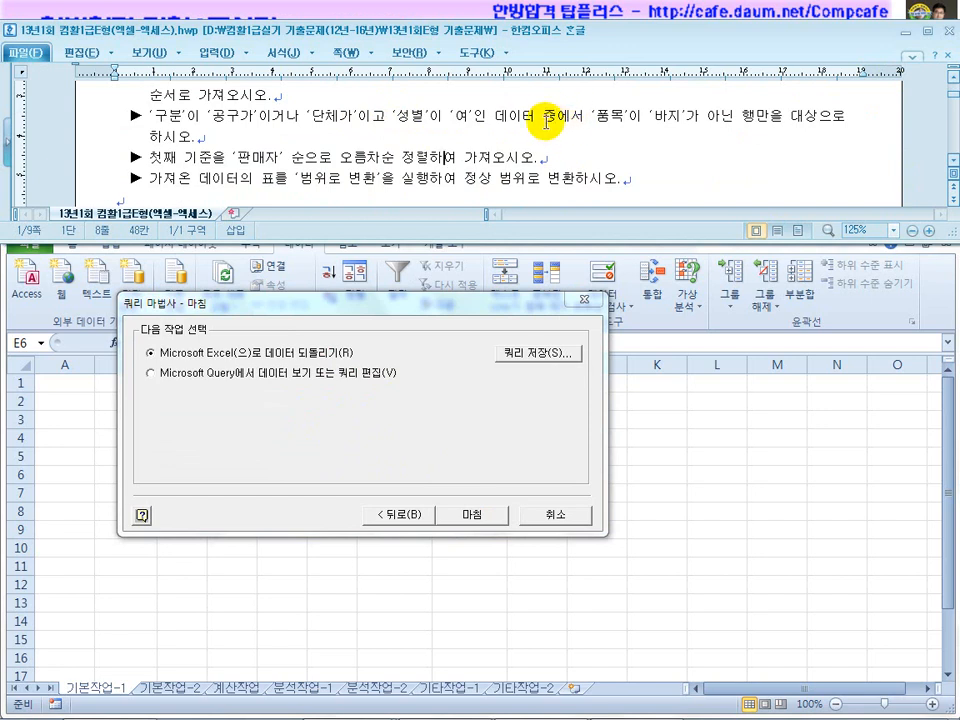
left_click(283, 378)
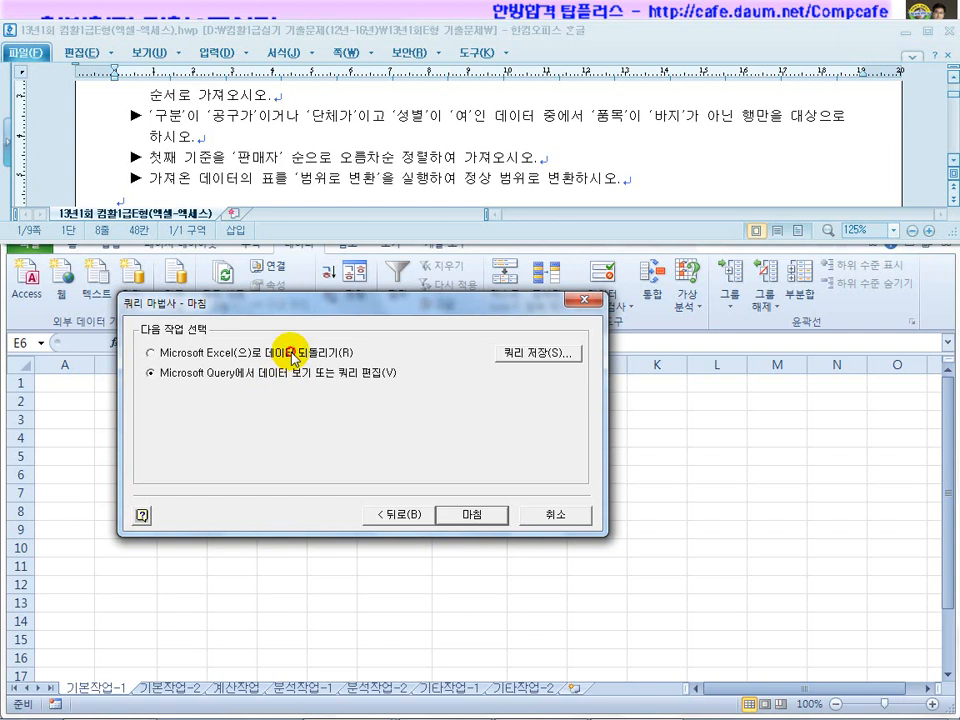
left_click(294, 358)
left_click(467, 513)
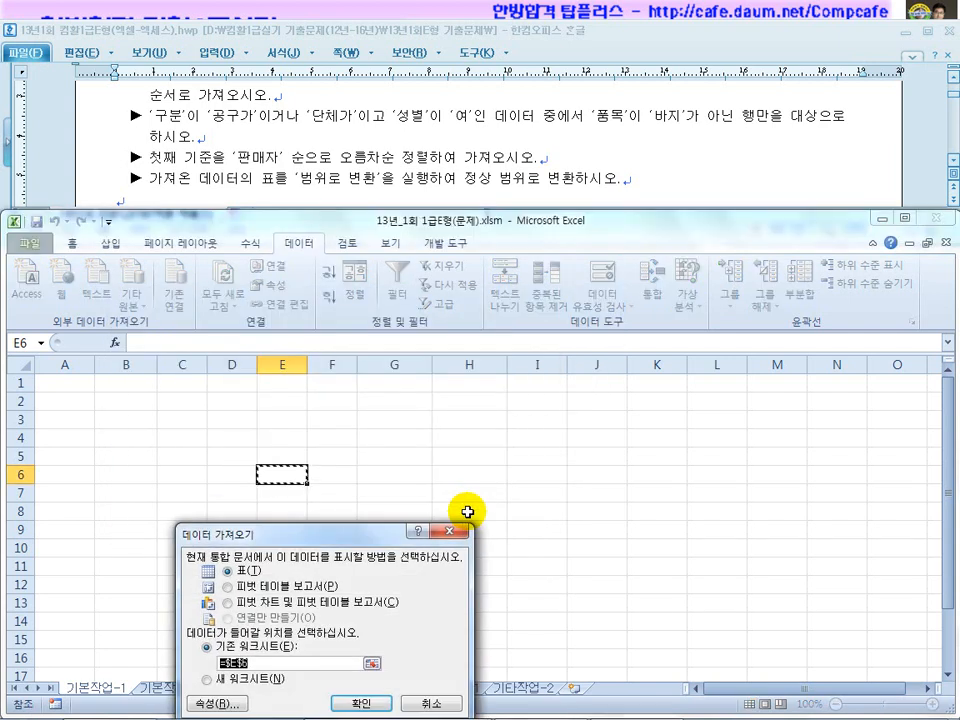
Set the import to place a table on the existing worksheet at cell B2.
left_click_drag(354, 531, 488, 341)
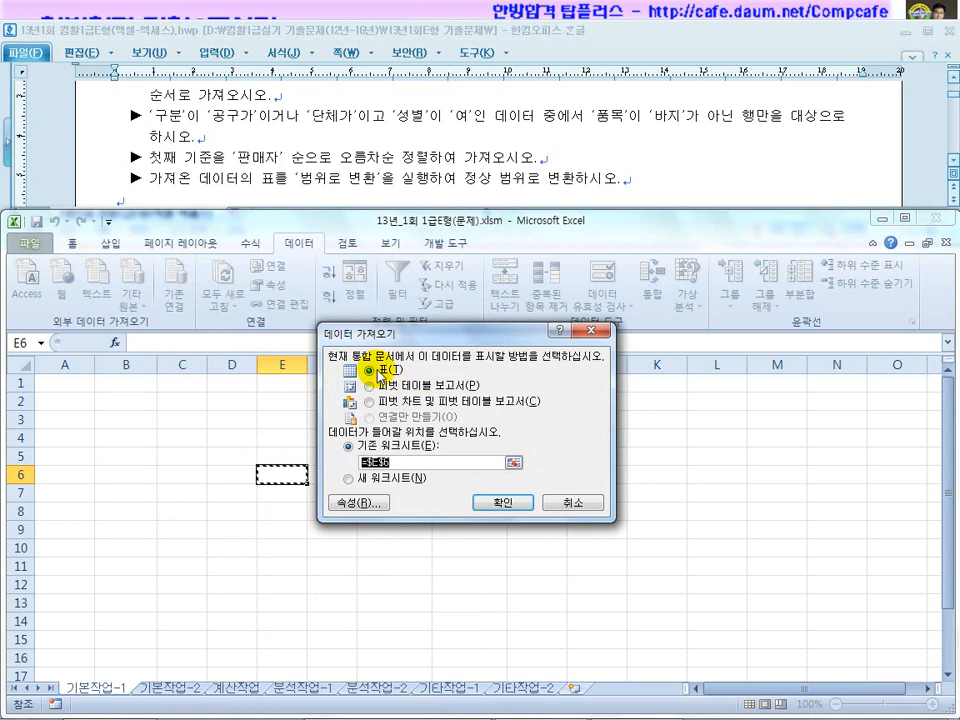
left_click(951, 82)
left_click(951, 82)
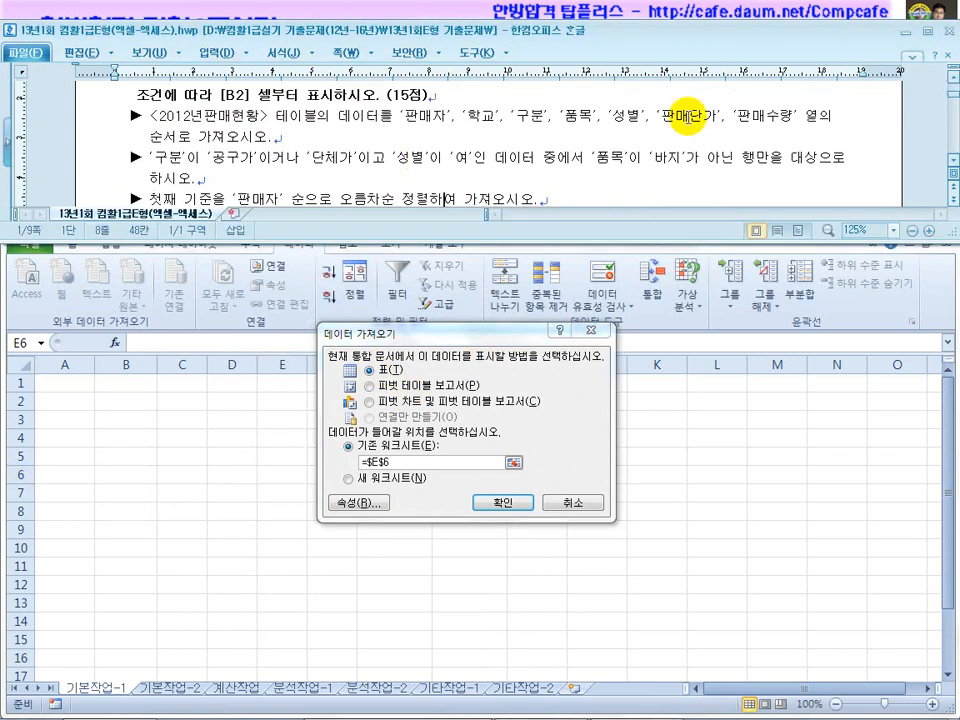
left_click(119, 401)
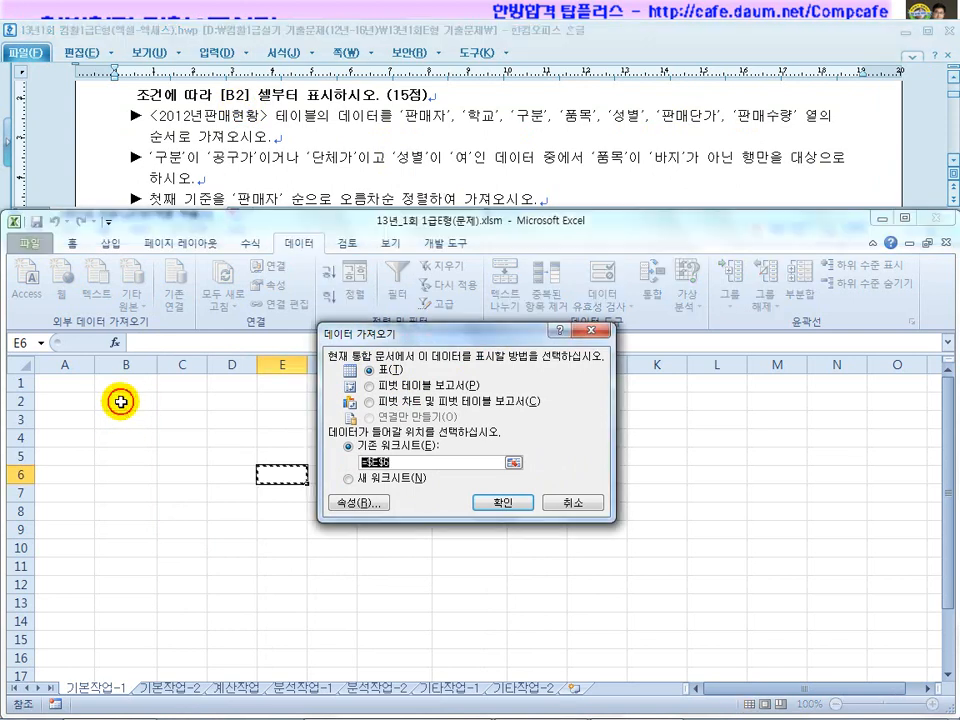
left_click(503, 502)
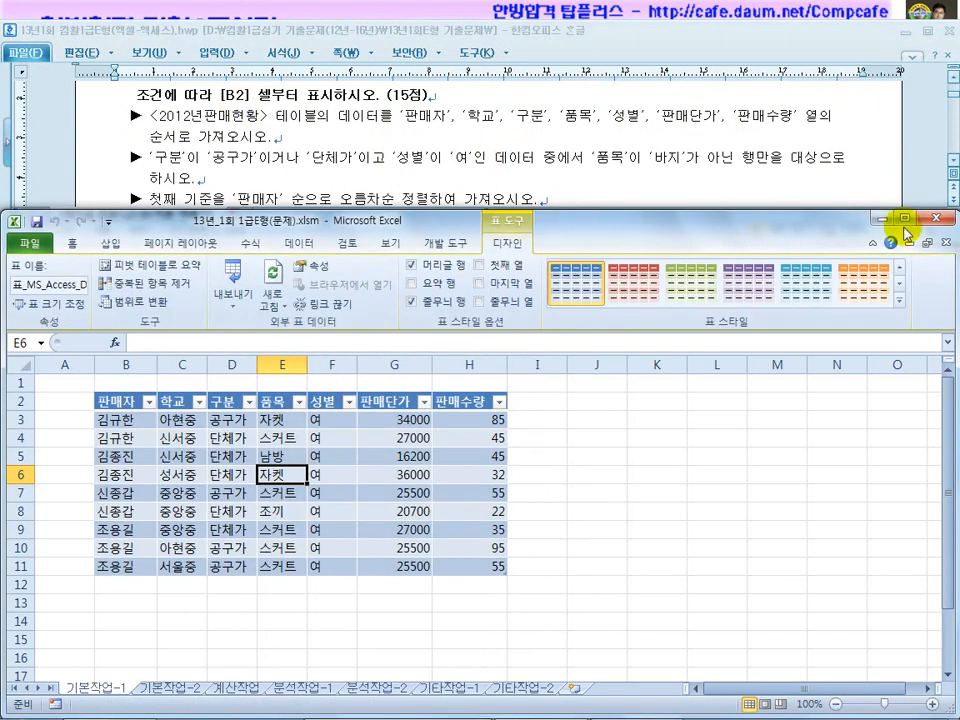
Check the task's 범위로 변환 requirement and return to the imported table.
left_click(953, 161)
left_click(953, 161)
left_click(953, 161)
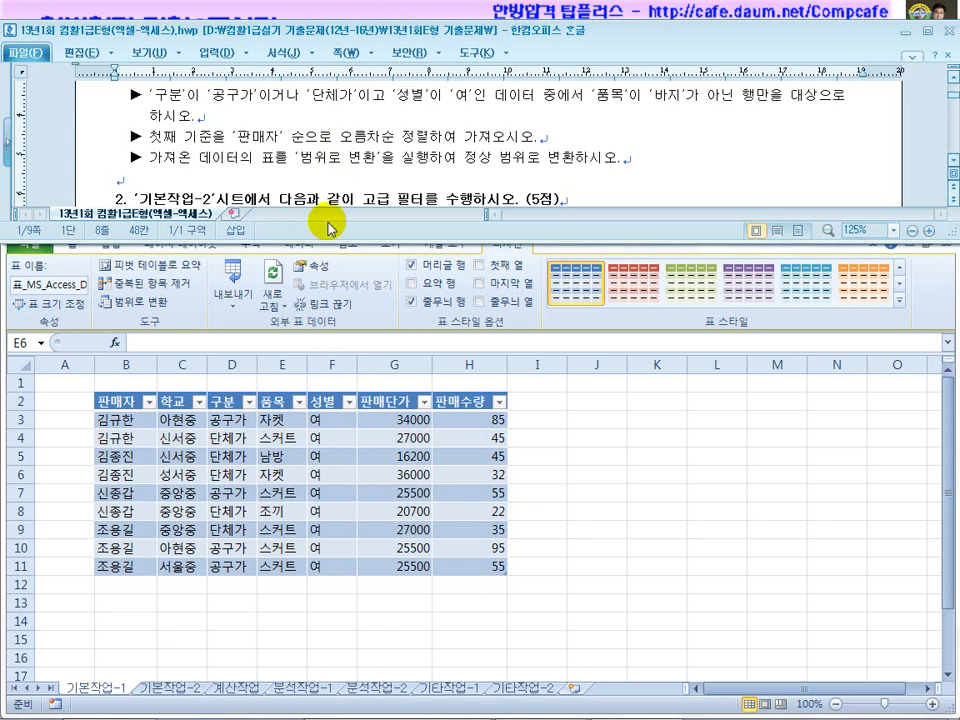
left_click_drag(302, 157, 395, 150)
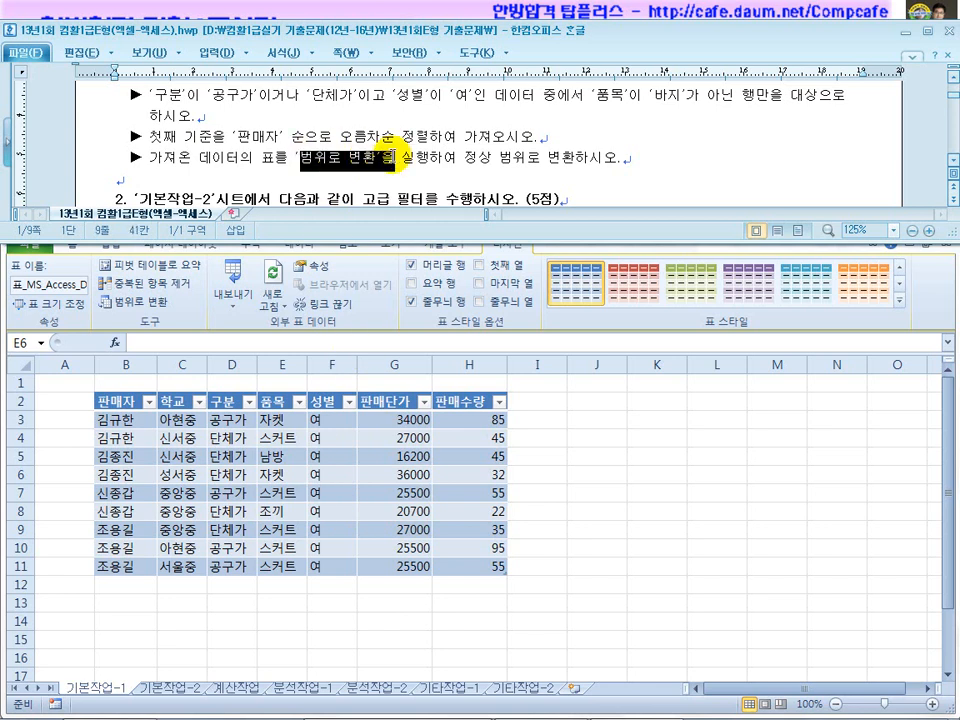
left_click(357, 537)
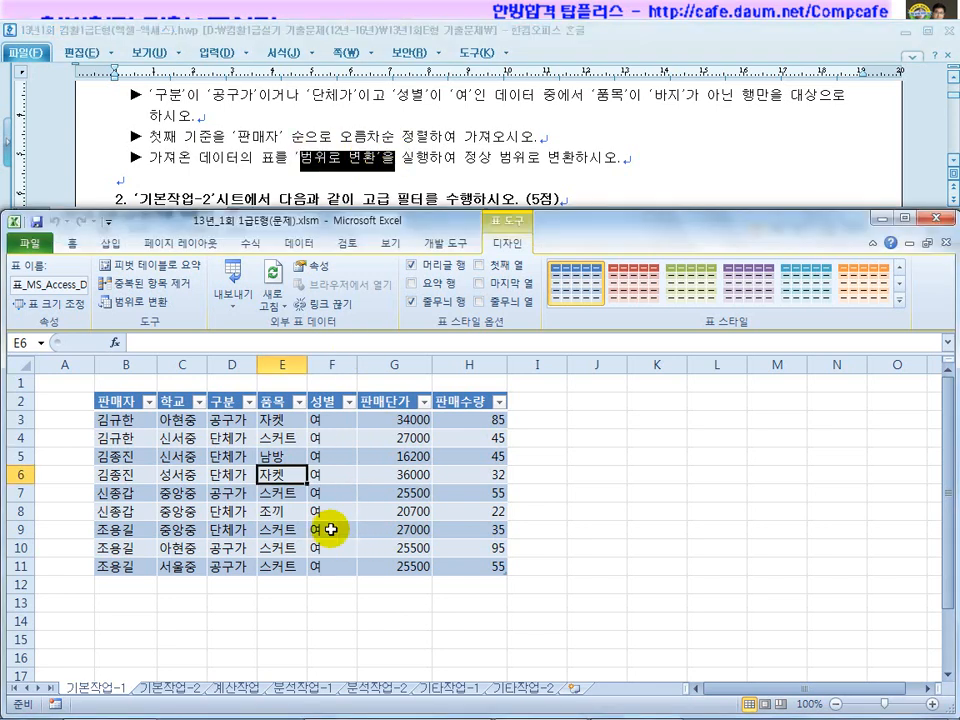
Convert the imported table on 기본작업-1 to a normal range.
right_click(285, 475)
mouse_move(333, 388)
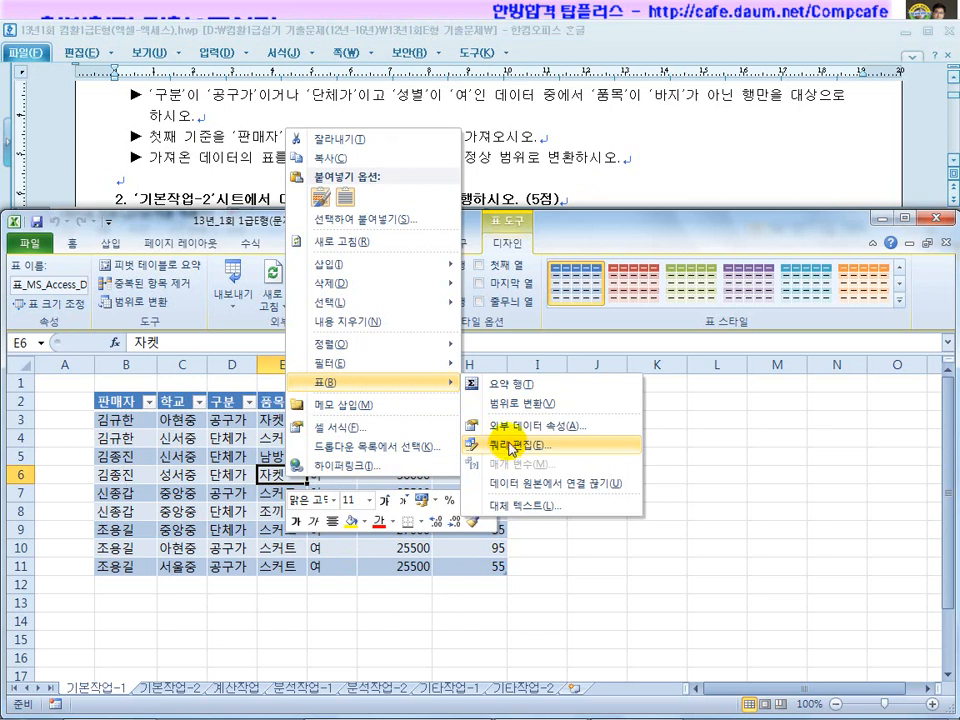
left_click(513, 412)
left_click(426, 392)
left_click_drag(133, 402, 488, 406)
left_click(407, 513)
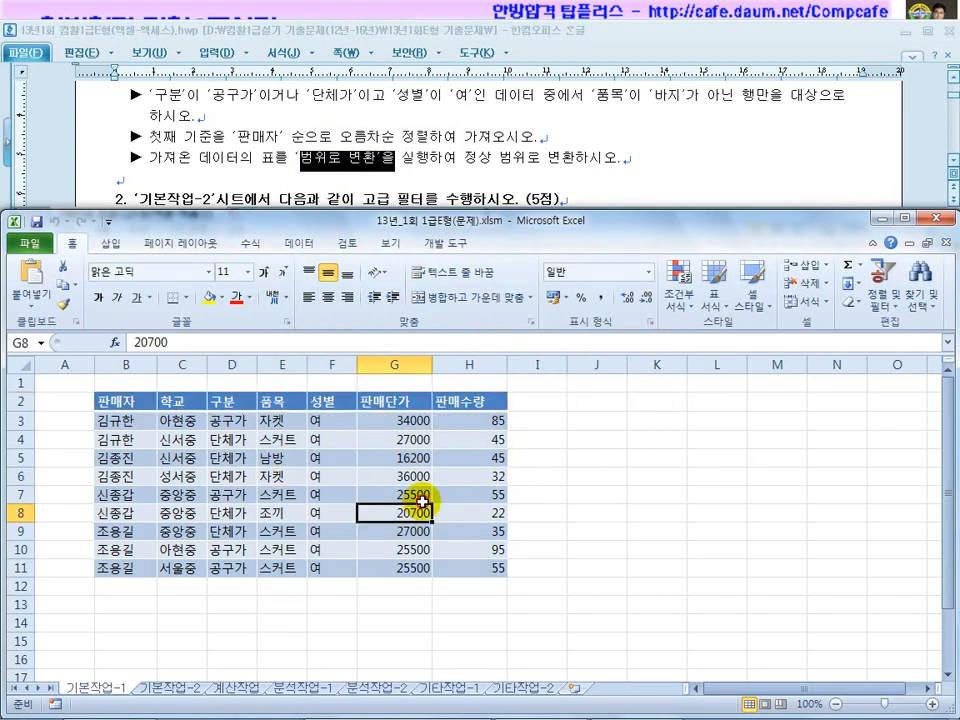
Read the 기본작업-2 instructions and switch to the 기본작업-2 sheet.
left_click(669, 167)
left_click(954, 161)
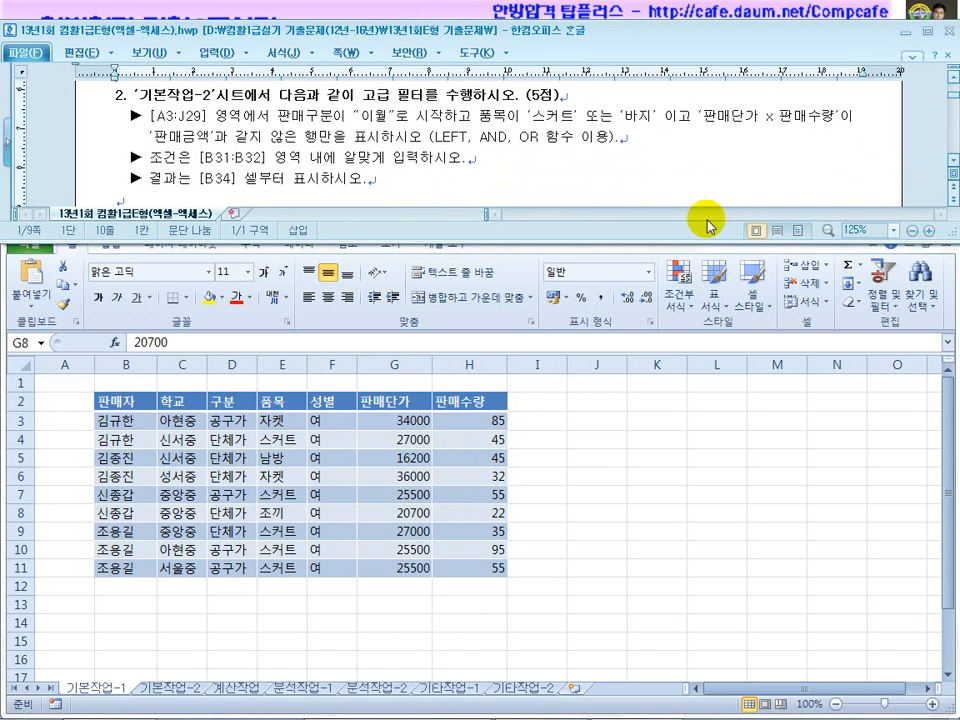
left_click(172, 690)
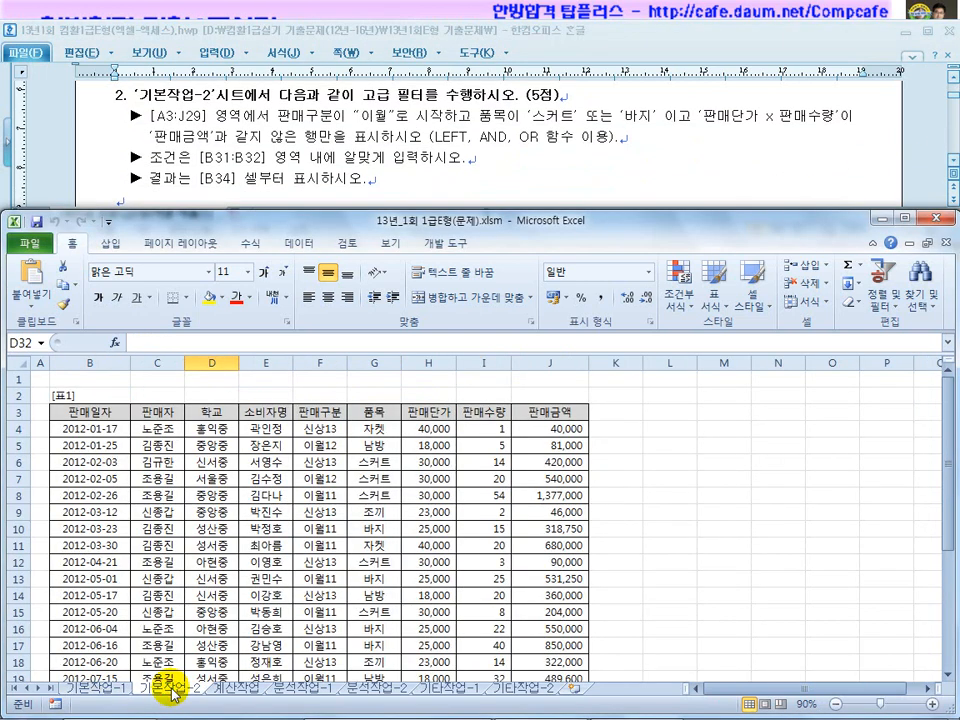
left_click(247, 157)
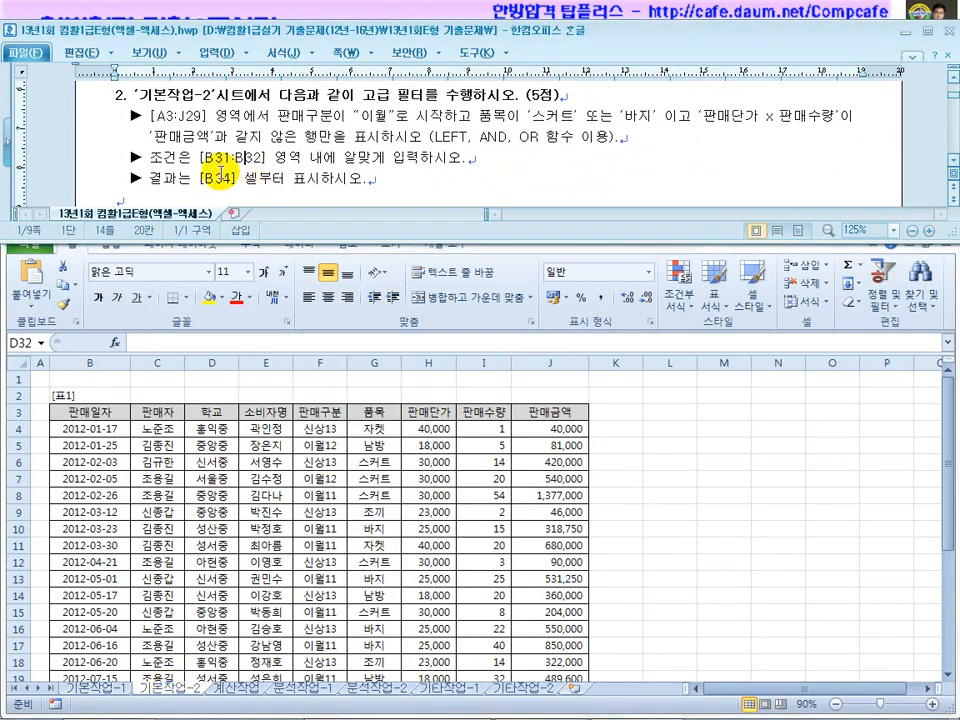
left_click_drag(357, 121, 421, 118)
left_click_drag(543, 120, 803, 118)
left_click_drag(151, 138, 340, 138)
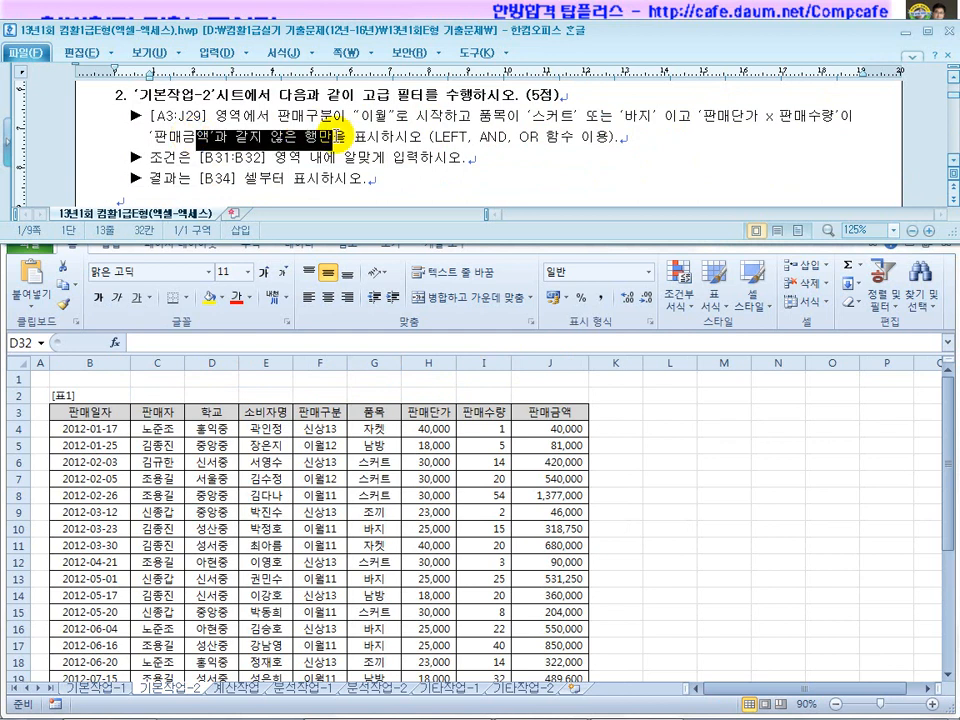
left_click_drag(434, 138, 565, 140)
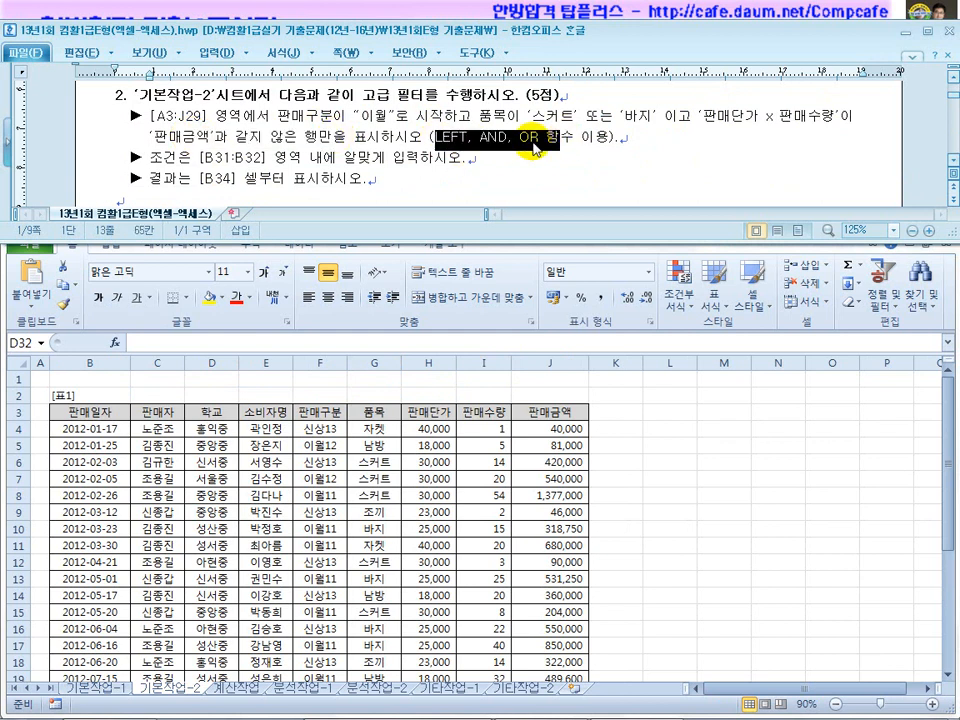
left_click_drag(266, 158, 203, 159)
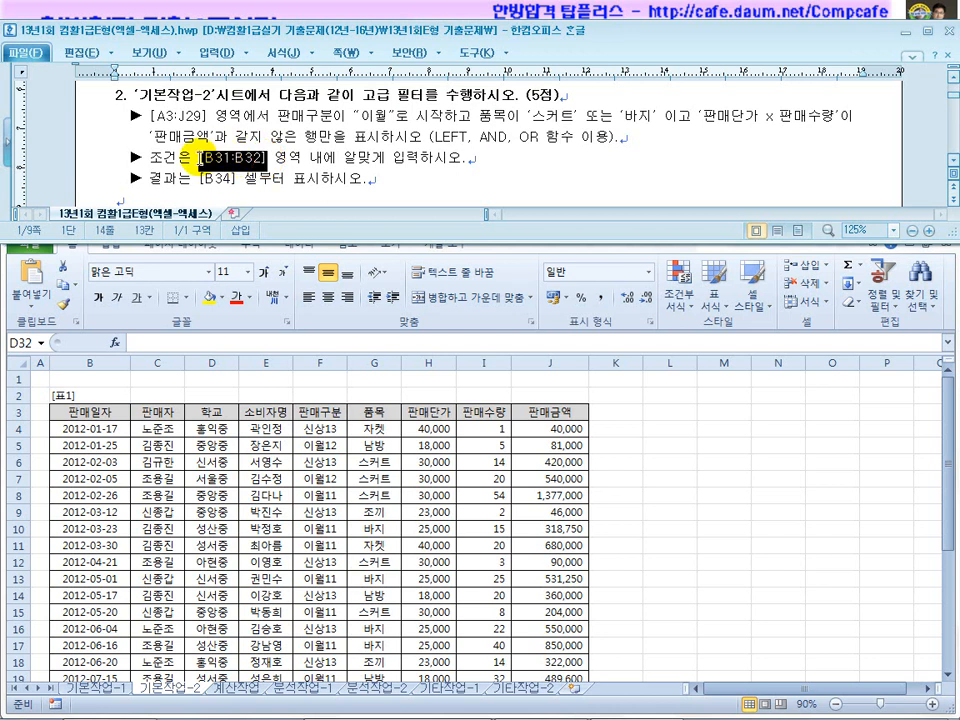
left_click(277, 159)
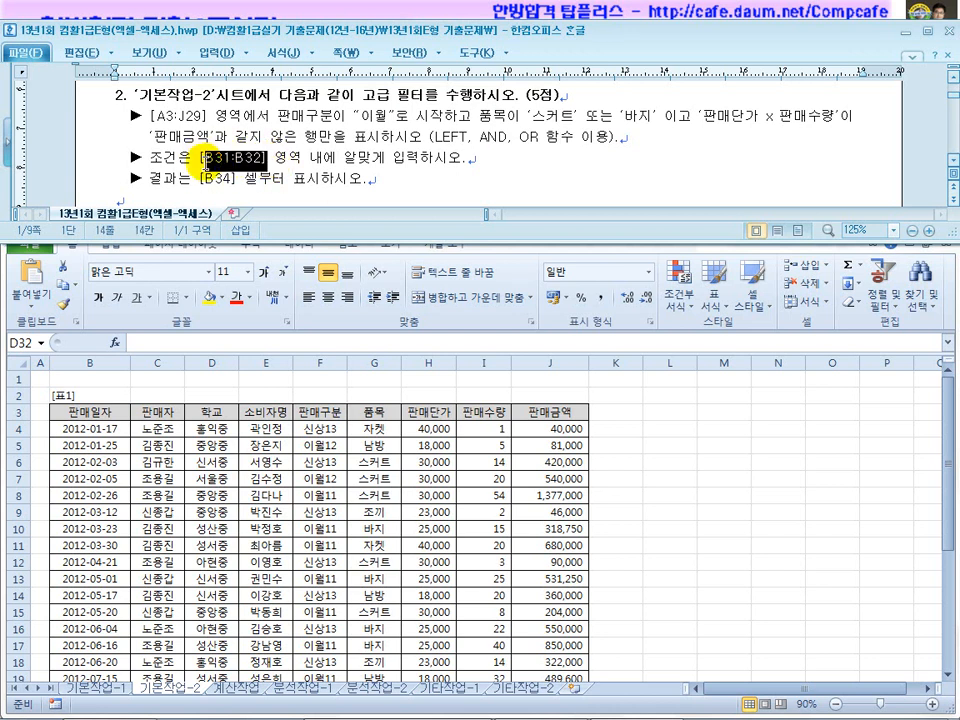
left_click(373, 452)
scroll(373, 452, "down", 8)
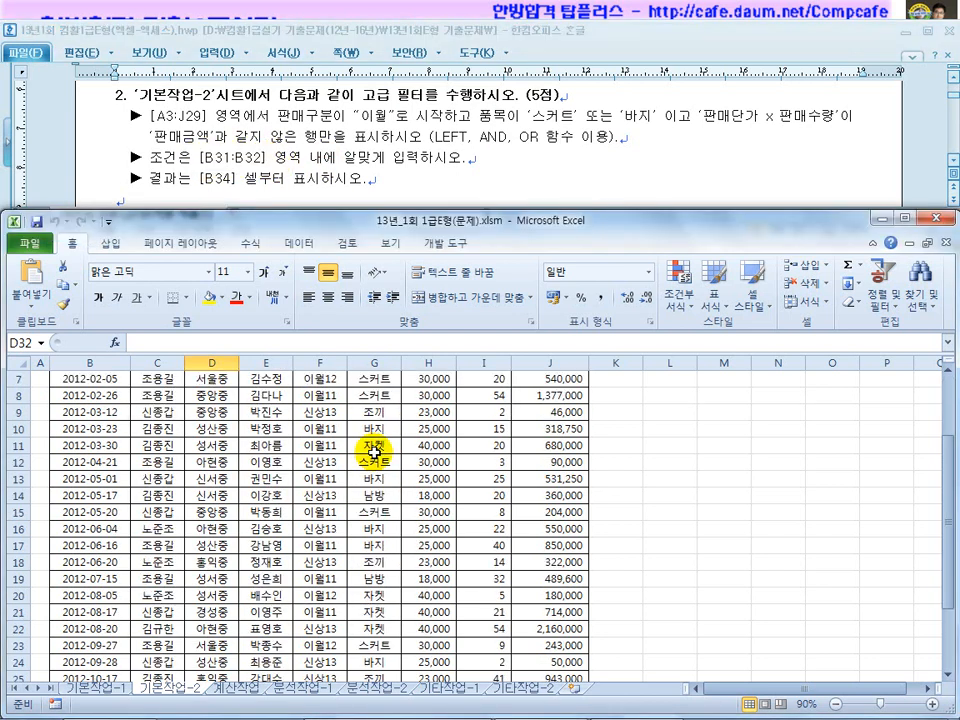
Enter the criteria heading 조건 in cell B31 of 기본작업-2.
mouse_move(73, 477)
left_mouse_down()
mouse_move(76, 500)
mouse_move(79, 484)
mouse_move(82, 495)
mouse_move(456, 476)
mouse_move(488, 516)
mouse_move(199, 501)
mouse_move(92, 489)
mouse_move(88, 476)
left_mouse_up()
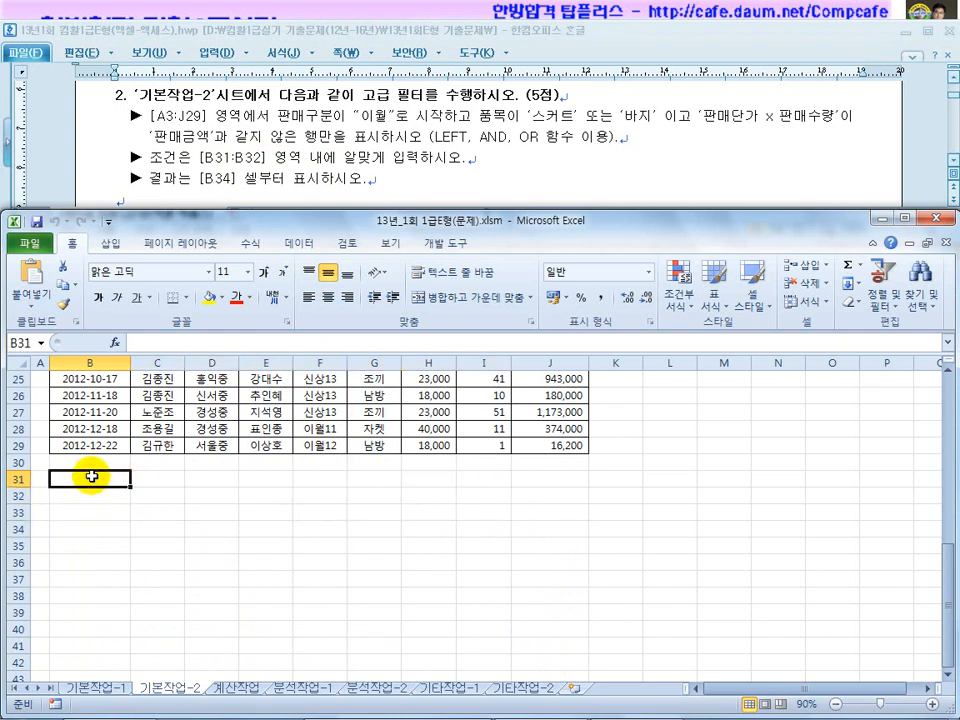
left_click_drag(578, 138, 413, 138)
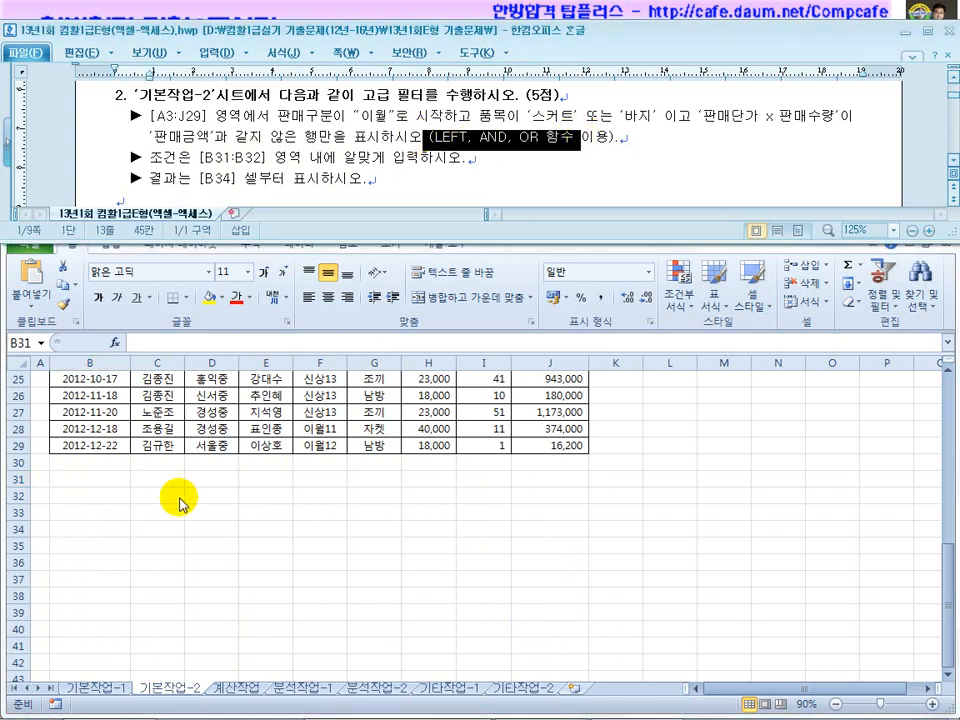
left_click(89, 480)
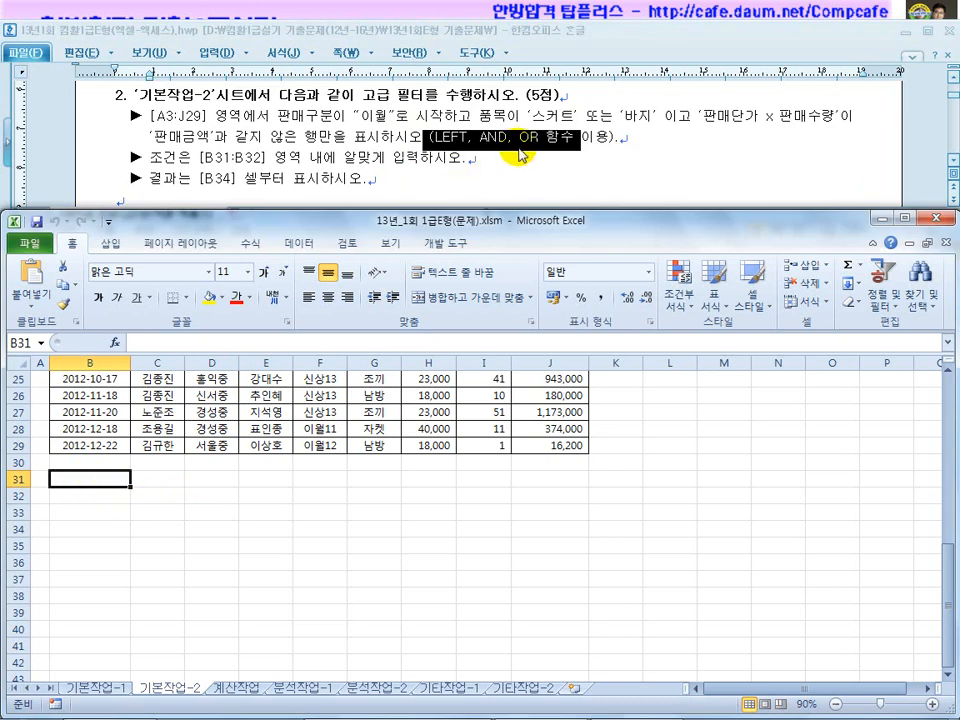
type("w")
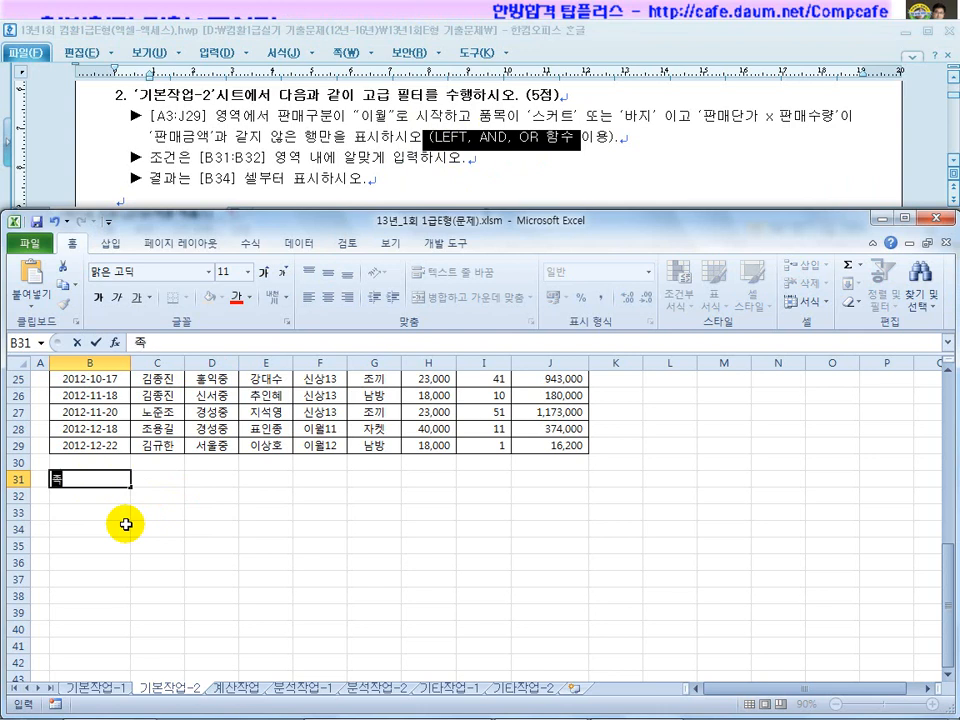
type("건")
key("Return")
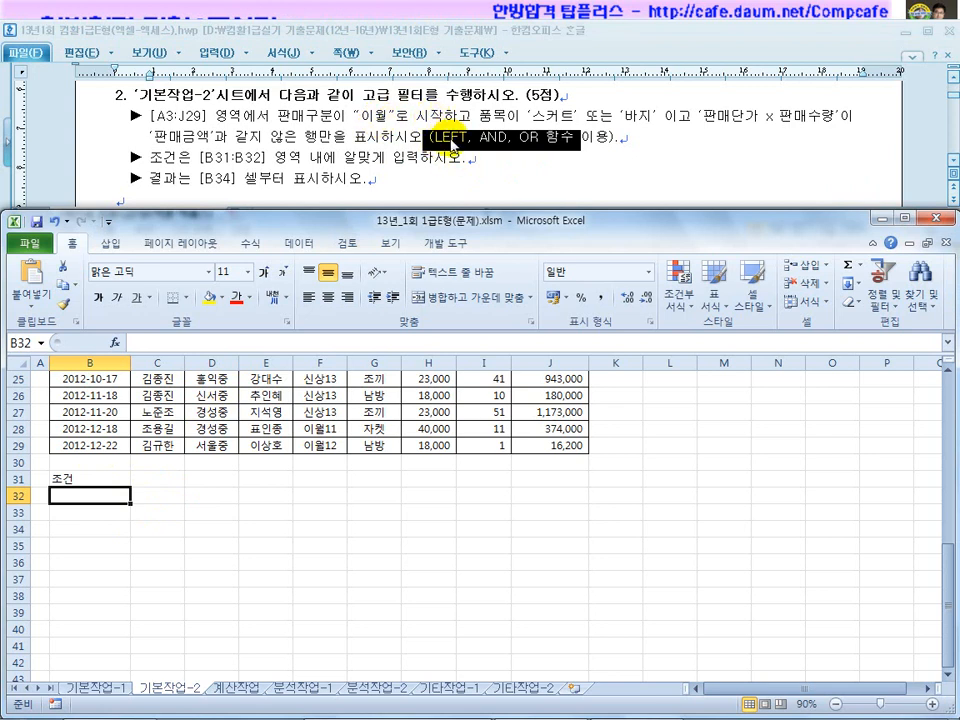
left_click_drag(478, 113, 432, 116)
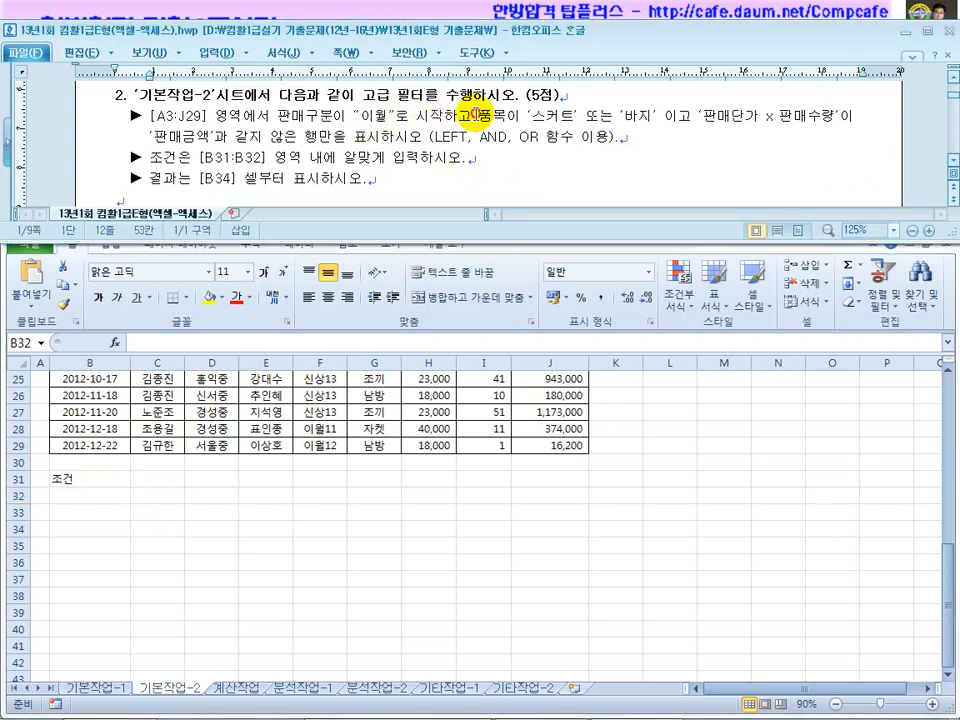
left_click(484, 135)
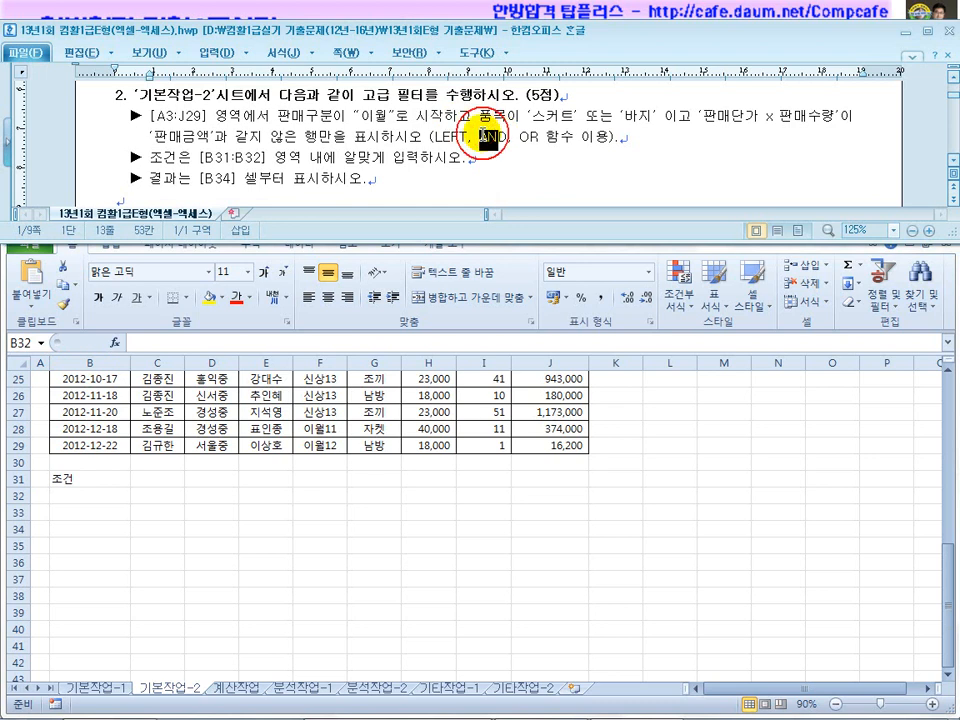
left_click_drag(533, 116, 648, 118)
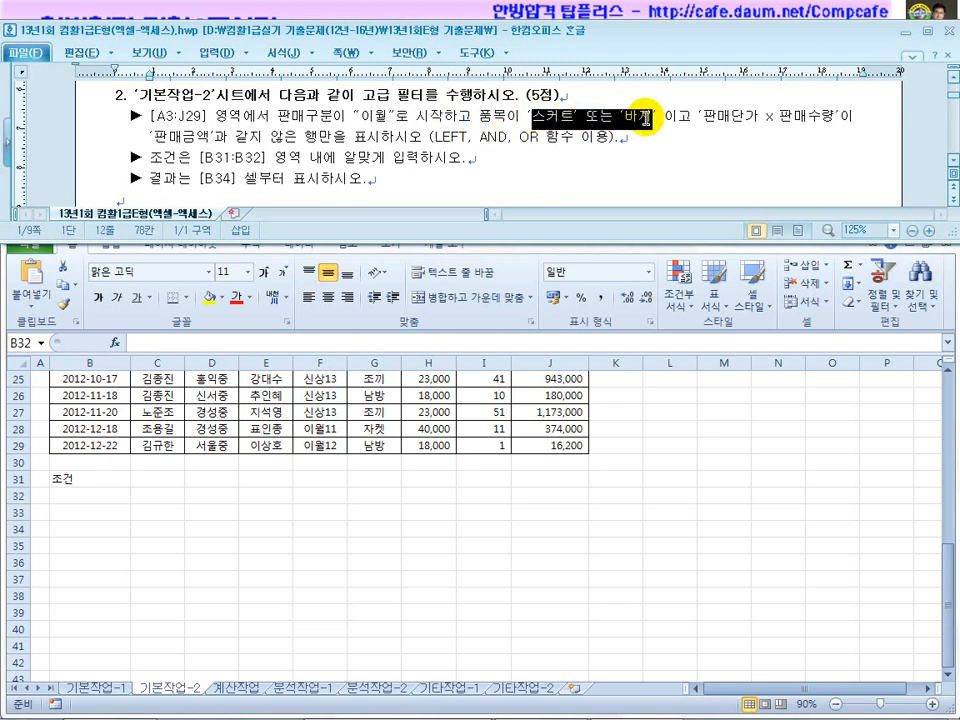
double_click(532, 137)
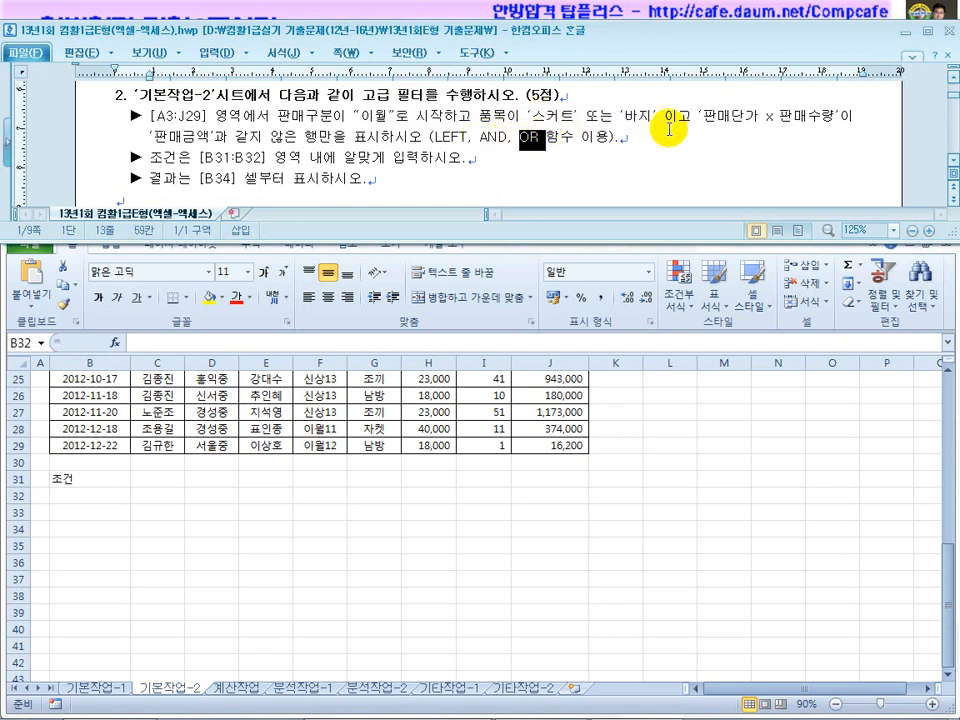
left_click_drag(692, 116, 659, 117)
left_click_drag(480, 140, 509, 140)
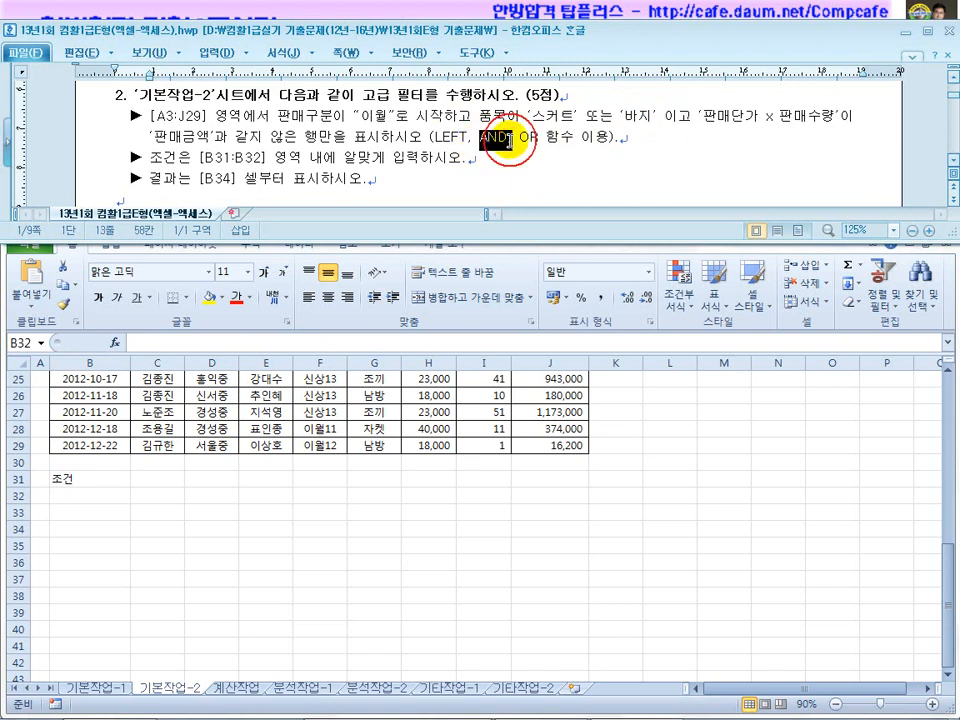
left_click_drag(718, 116, 807, 116)
left_click_drag(150, 137, 333, 140)
left_click(439, 157)
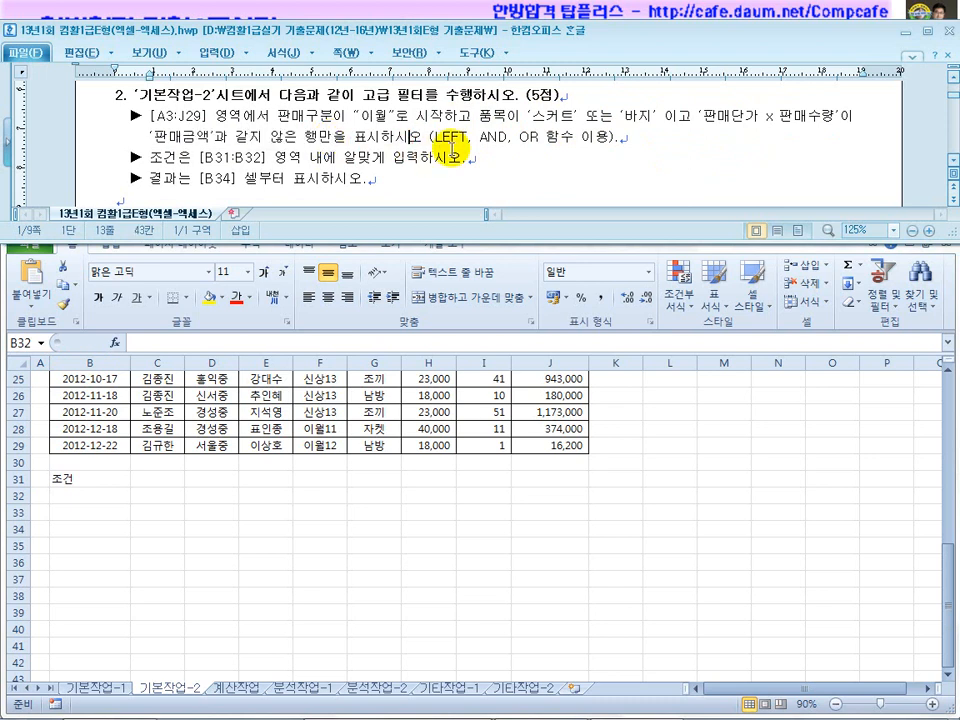
left_click(90, 497)
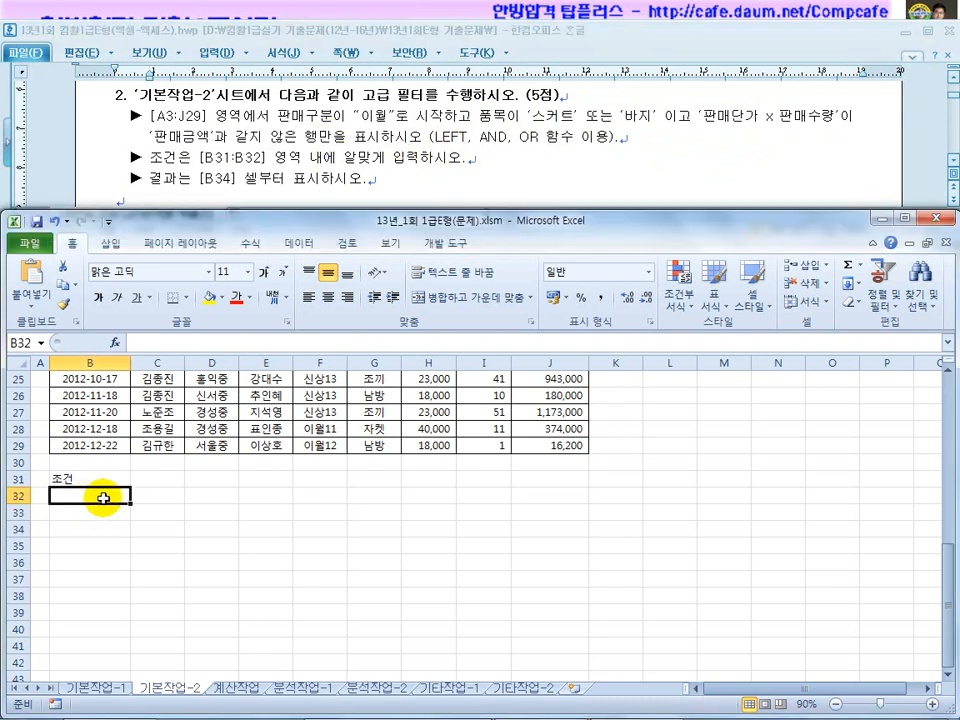
Cancel the stray entry in B32 and check the 판매구분 value in F4.
type("=")
key("Escape")
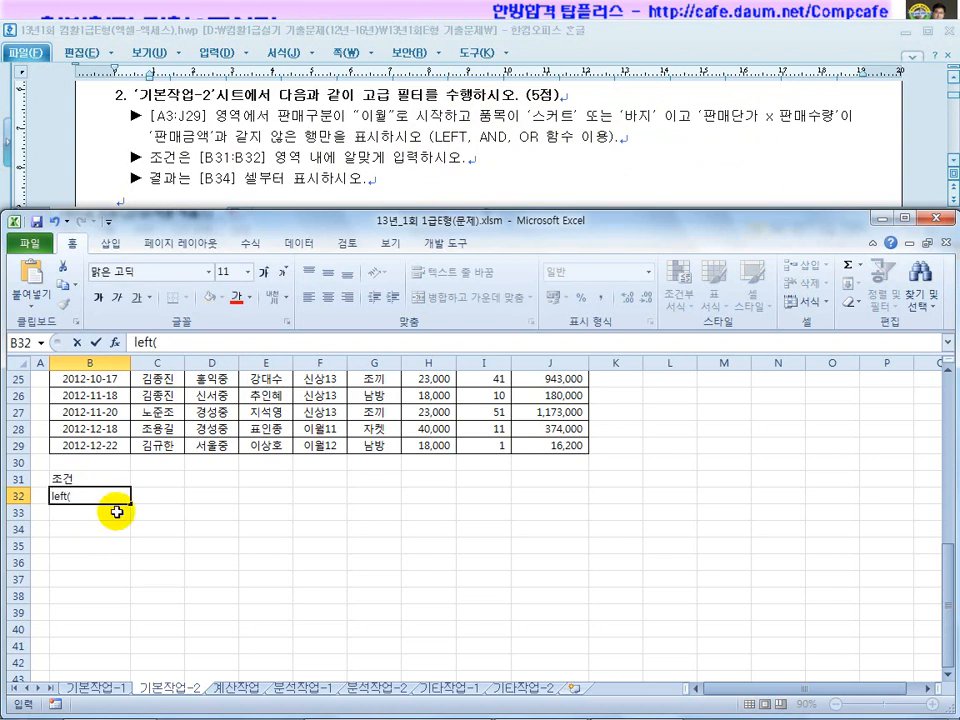
scroll(117, 512, "up", 5)
scroll(234, 367, "up", 1)
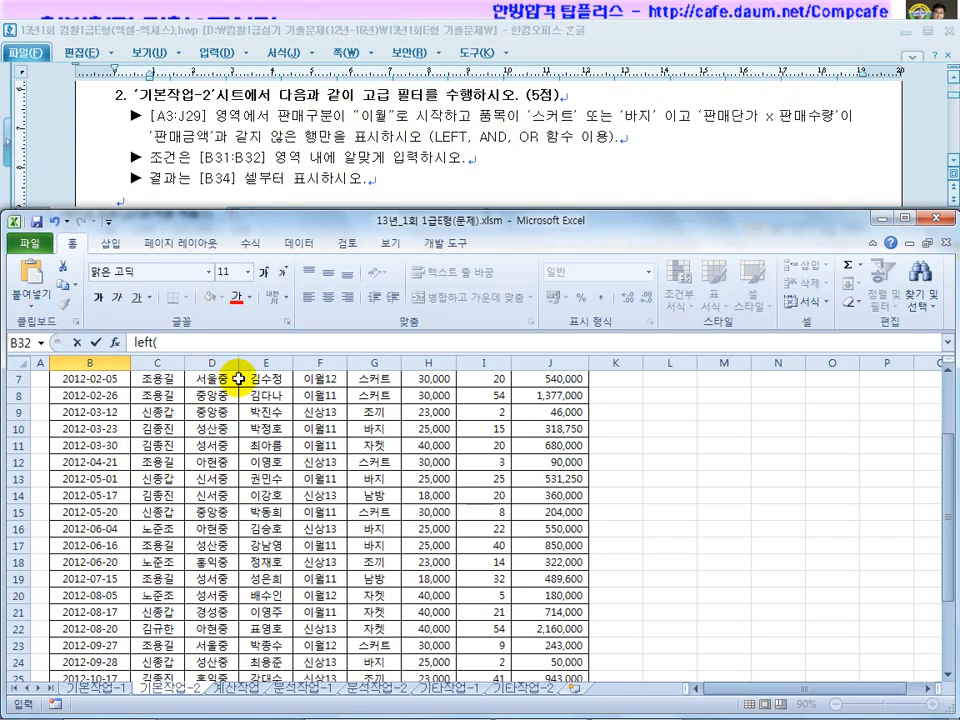
scroll(234, 367, "up", 2)
key("Escape")
left_click(329, 428)
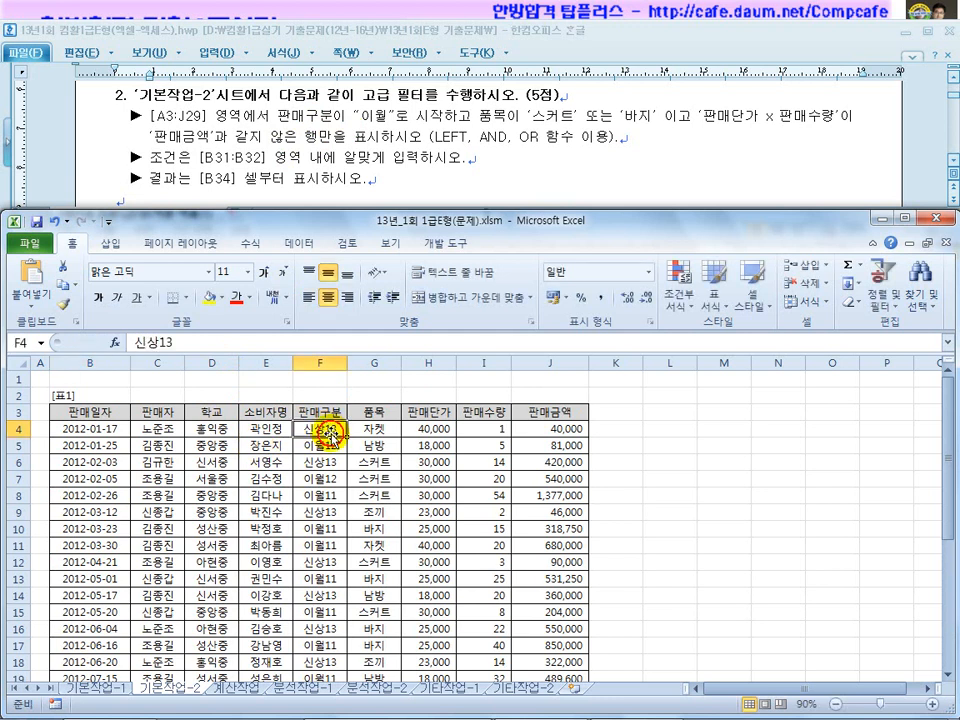
scroll(215, 440, "down", 7)
scroll(215, 444, "down", 2)
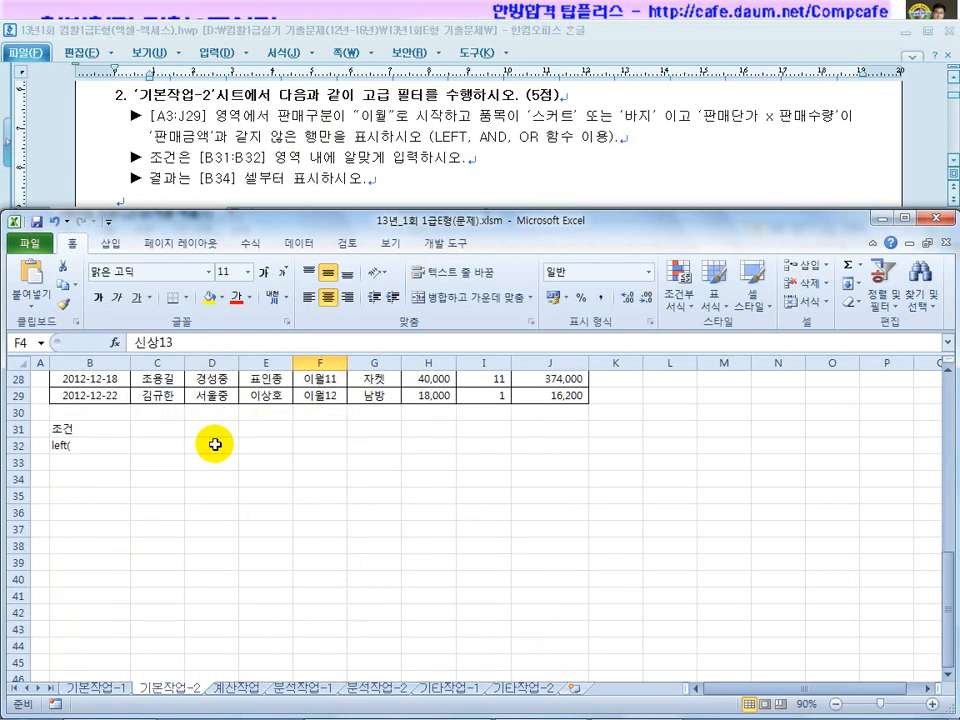
left_click(92, 447)
Edit B32's formula to read =left(F4,2)="이월",or( in the formula bar.
left_click(215, 346)
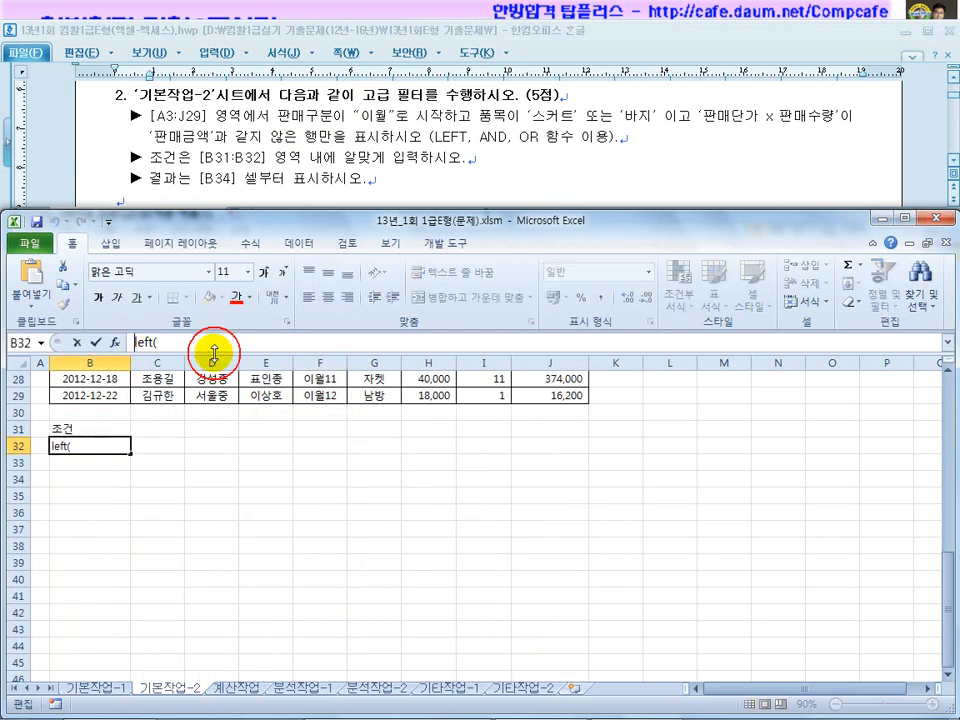
key("Home")
type("=")
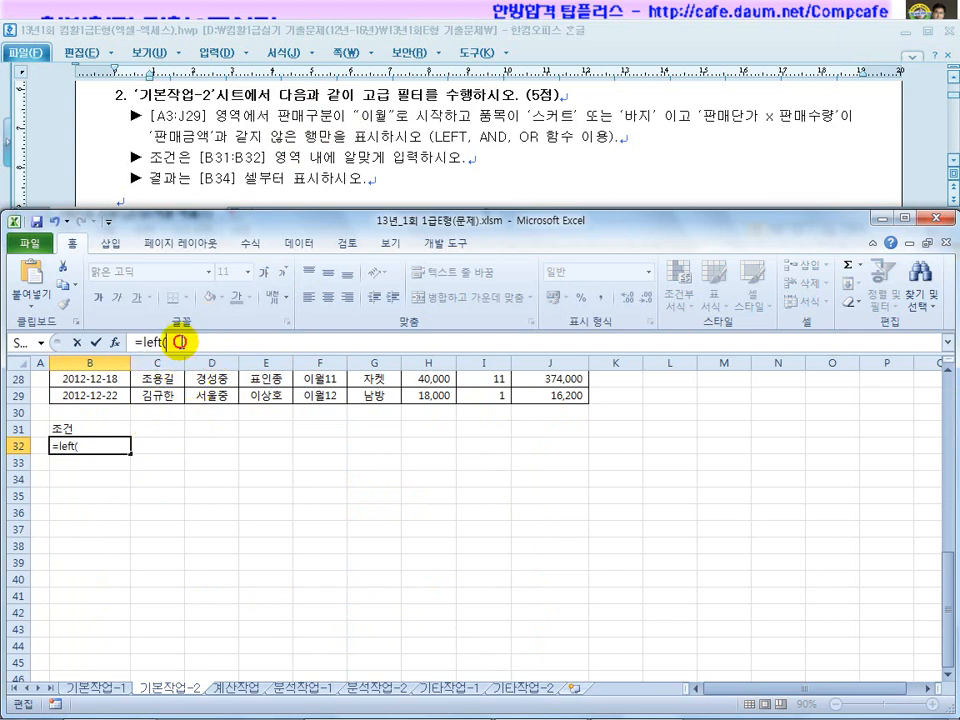
left_click_drag(945, 598, 947, 410)
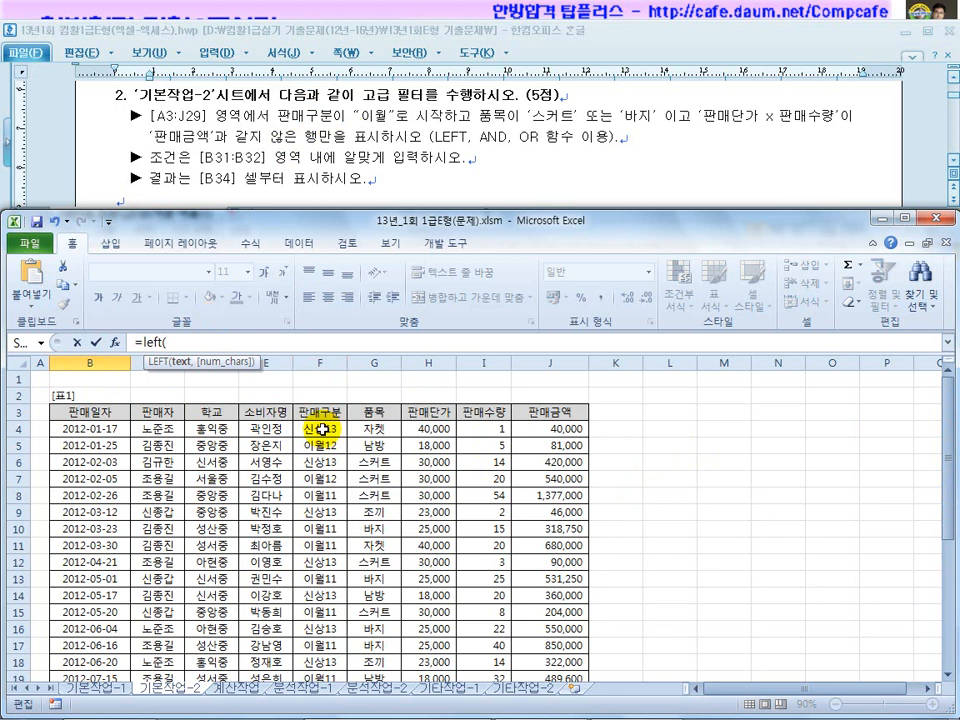
key("Up")
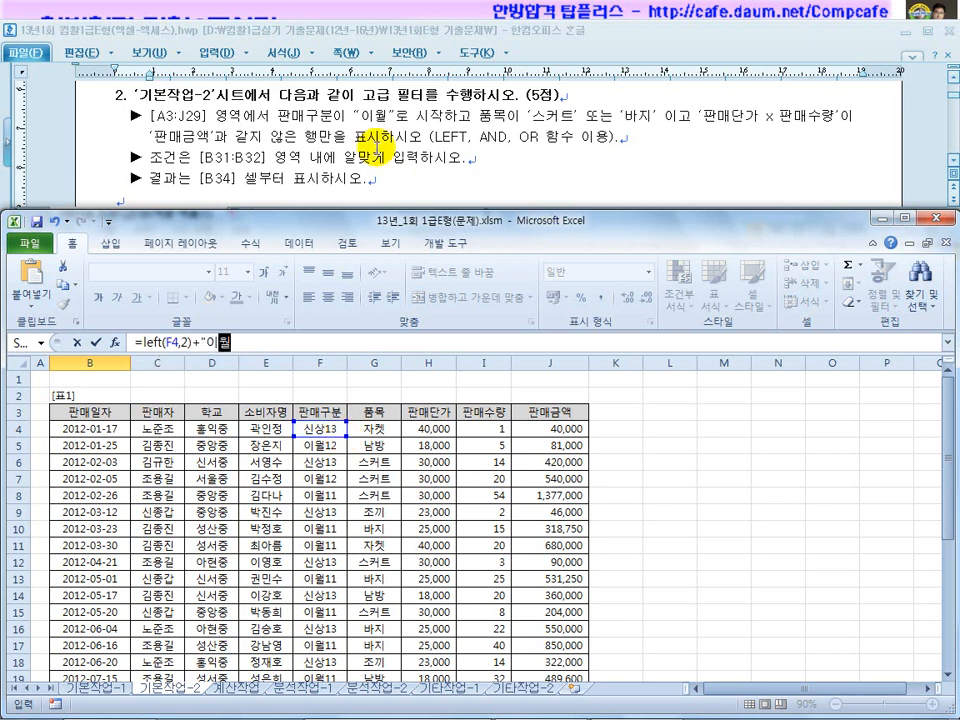
left_click(202, 342)
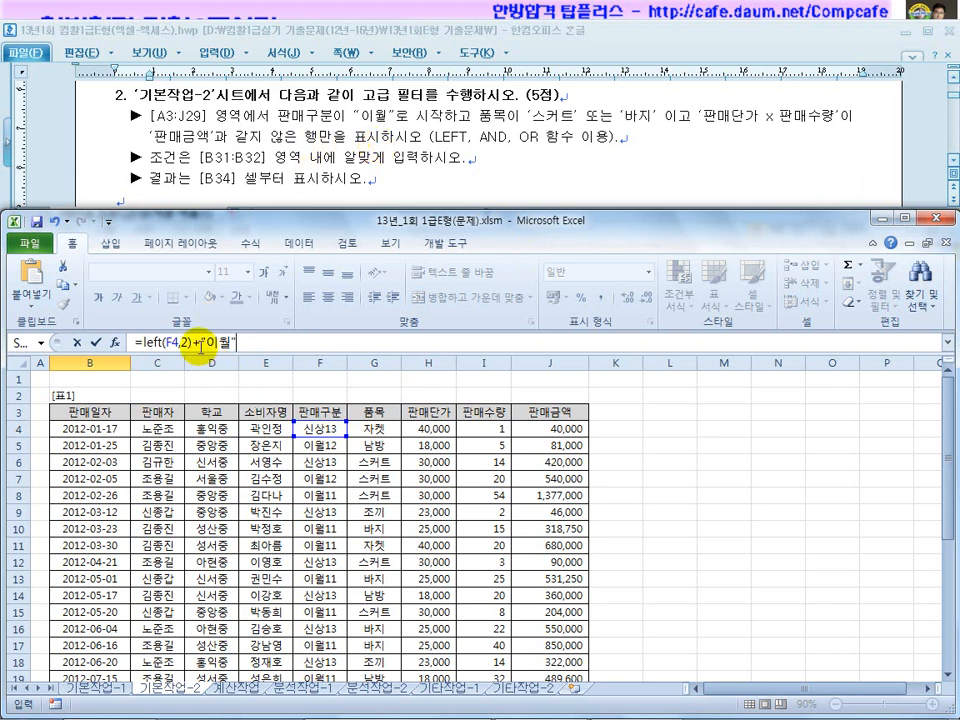
left_click(258, 339)
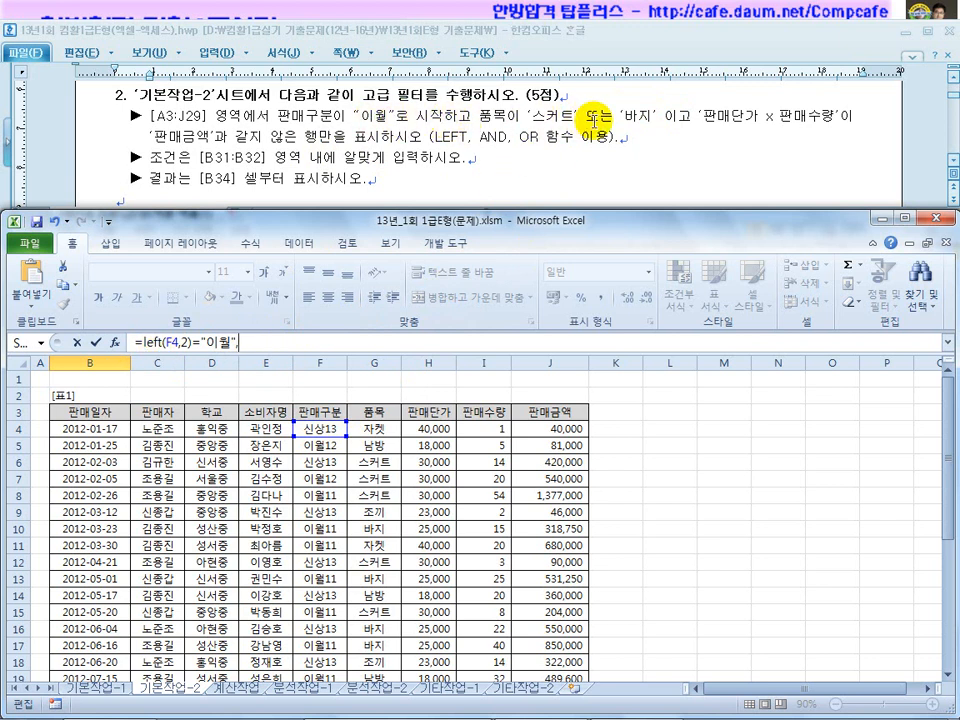
type("or(")
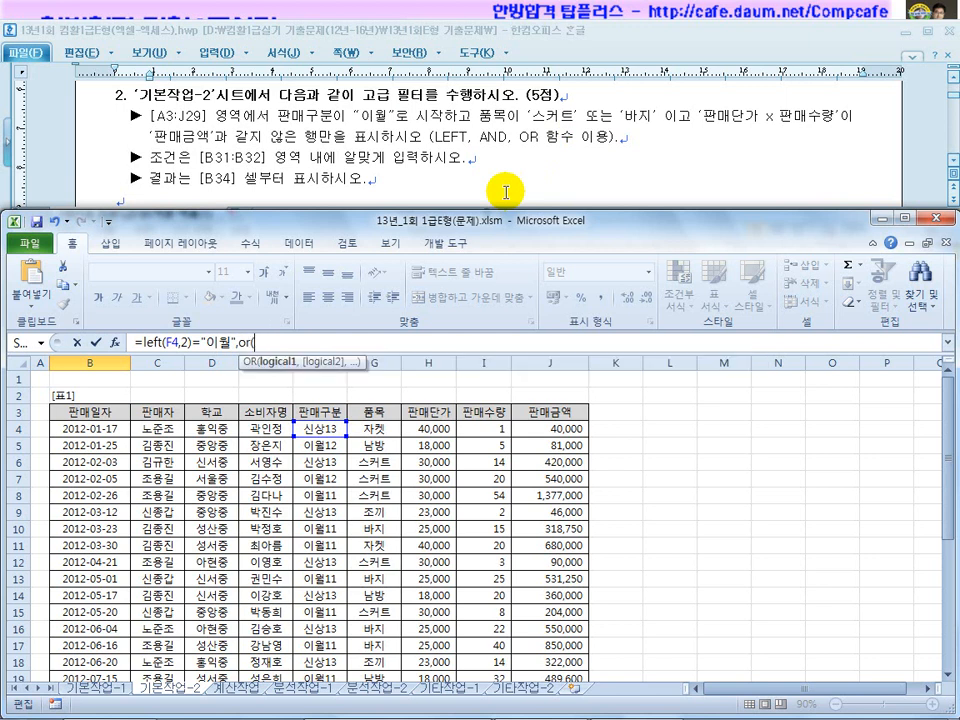
Fill B32's OR with the tests G4="스커트" and G4="바지".
left_click(385, 429)
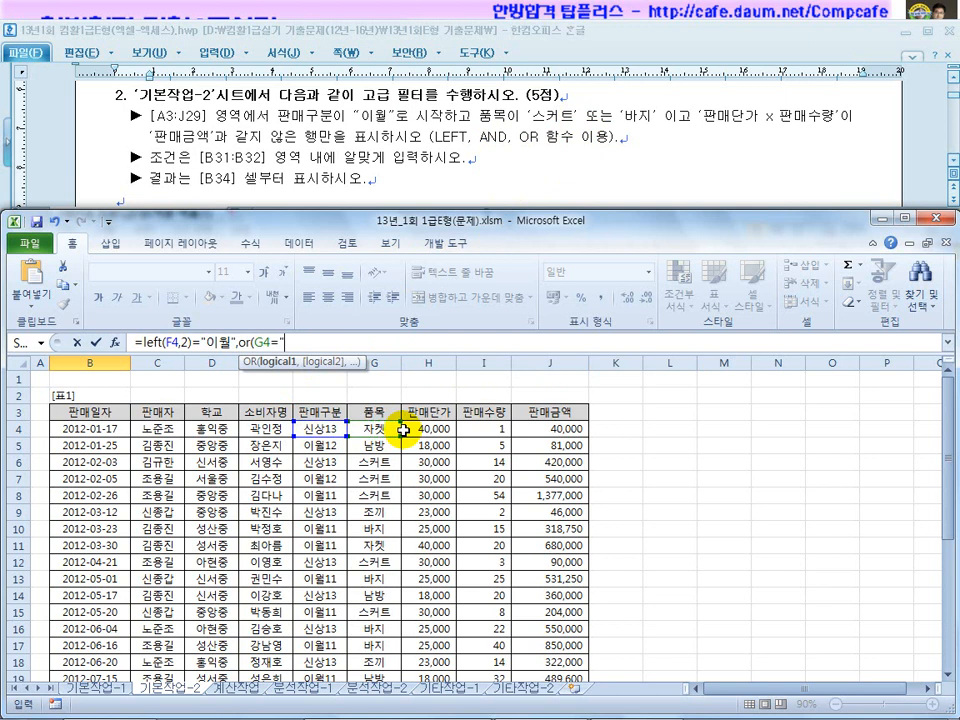
type("=\"\",")
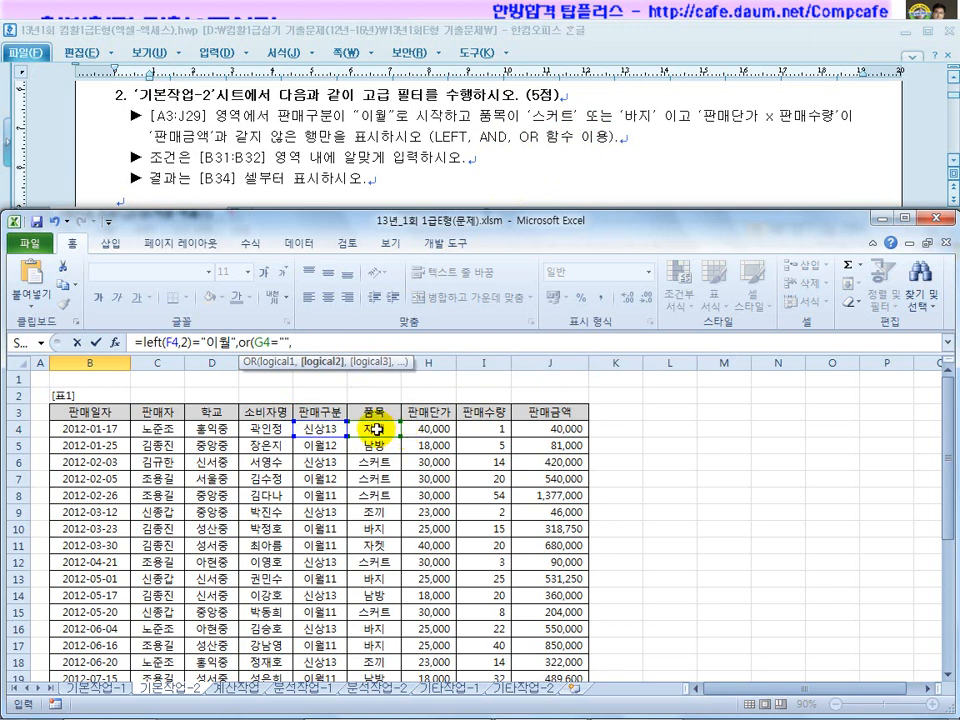
left_click(285, 341)
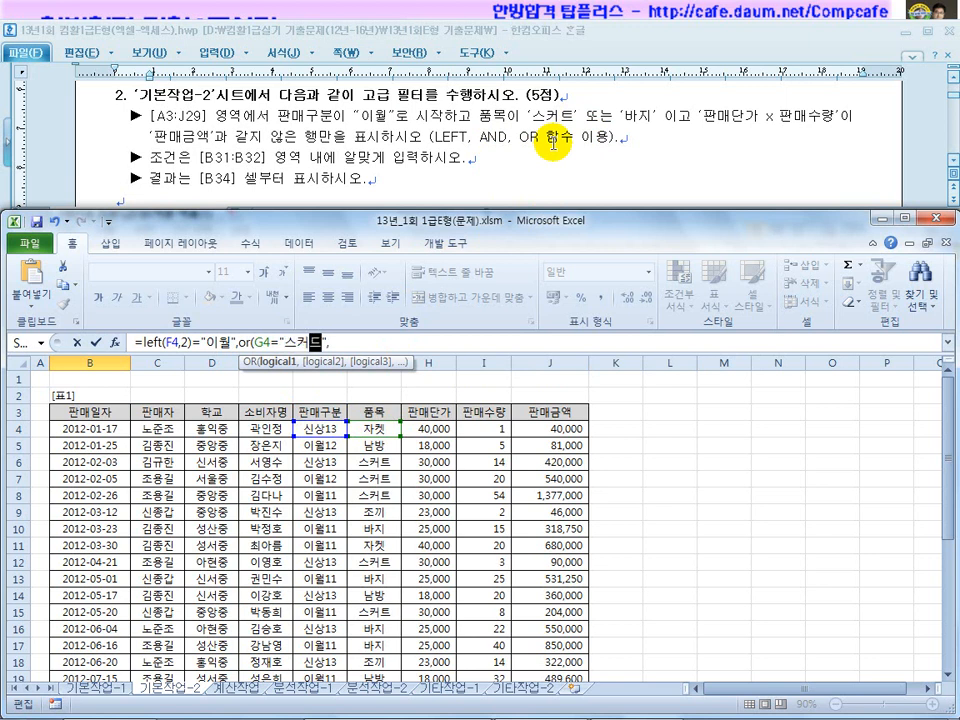
type("스커트")
left_click(357, 339)
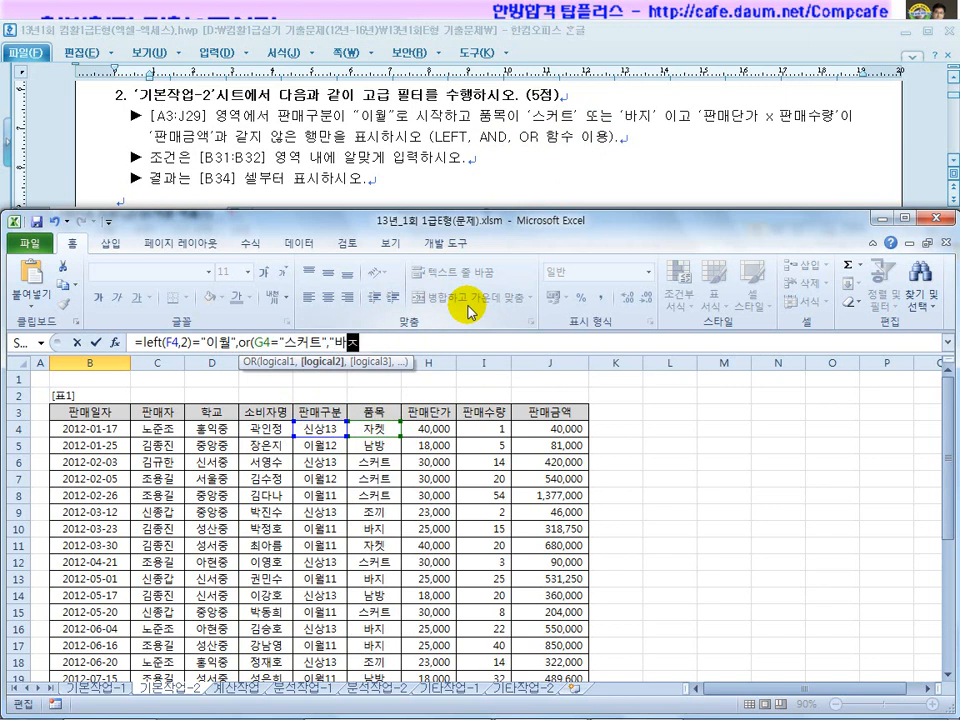
left_click(256, 341)
left_click_drag(258, 342, 323, 342)
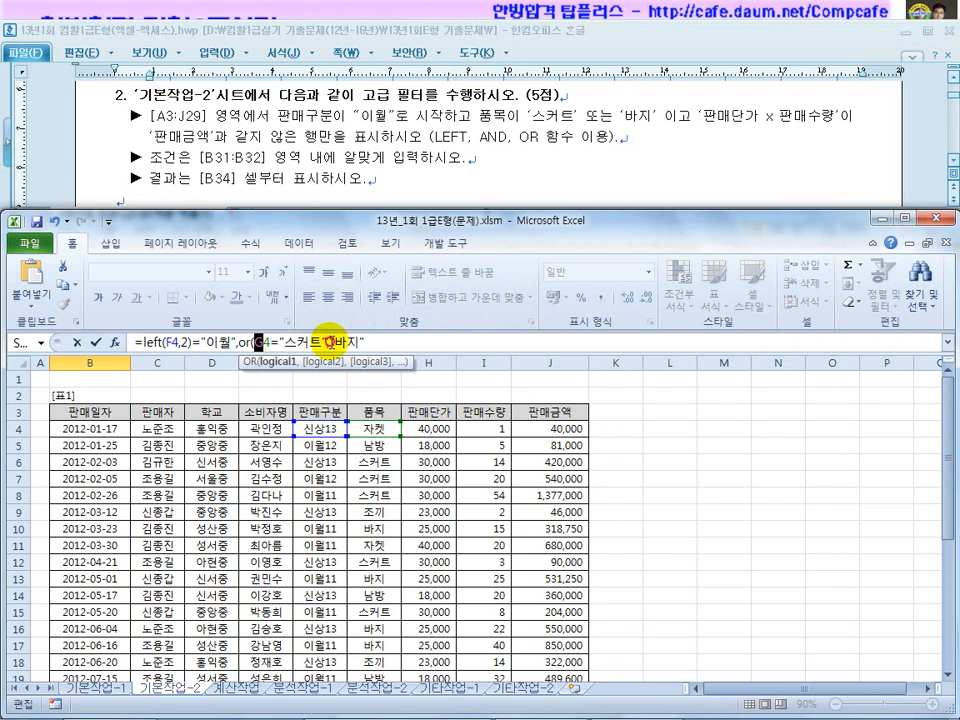
left_click(370, 428)
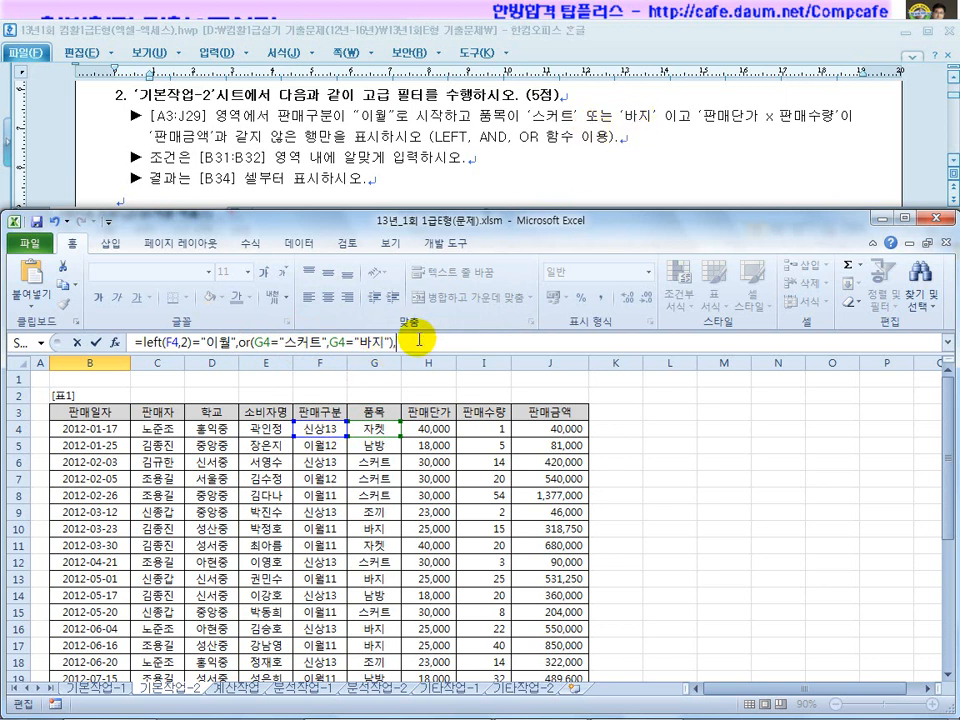
Add the condition H4*I4<>J4 and wrap B32's criteria in AND(...) so it reads FALSE.
type(",")
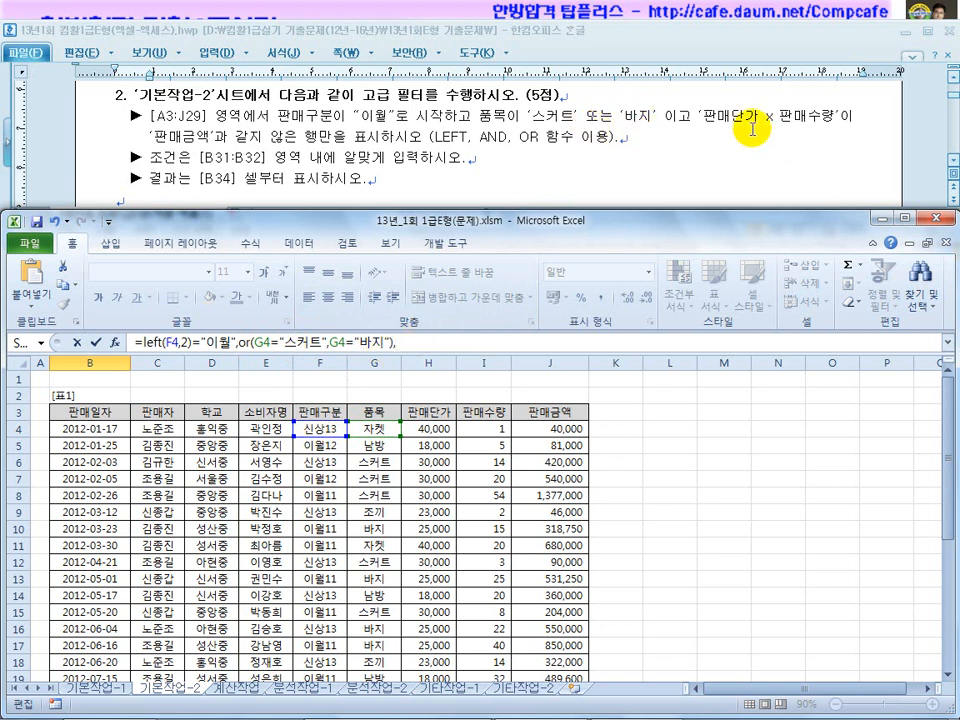
left_click(437, 429)
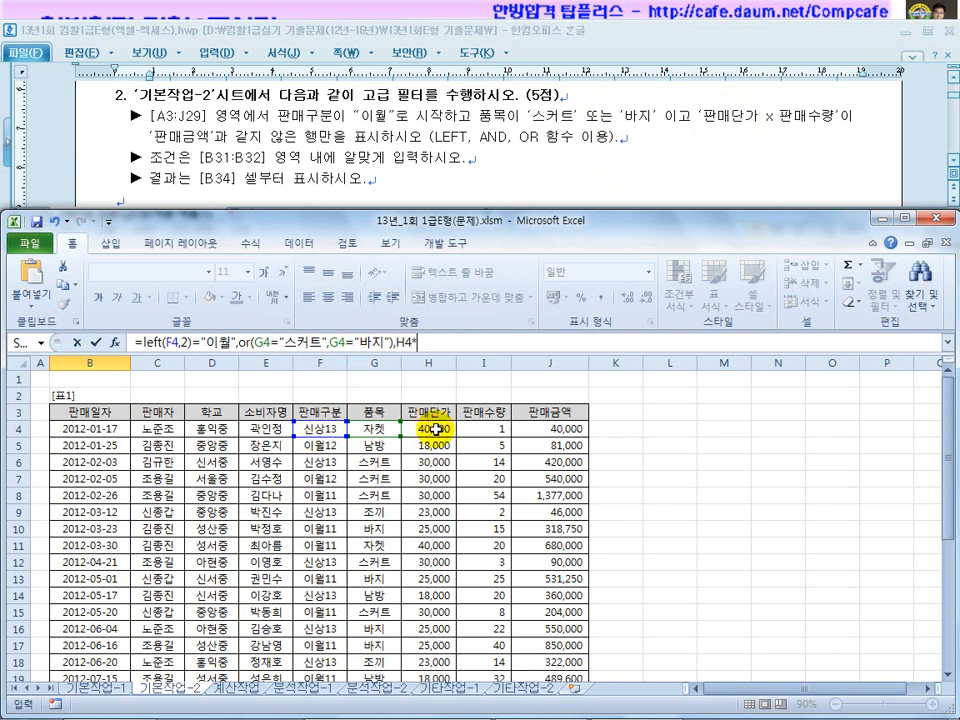
type("*")
left_click(478, 429)
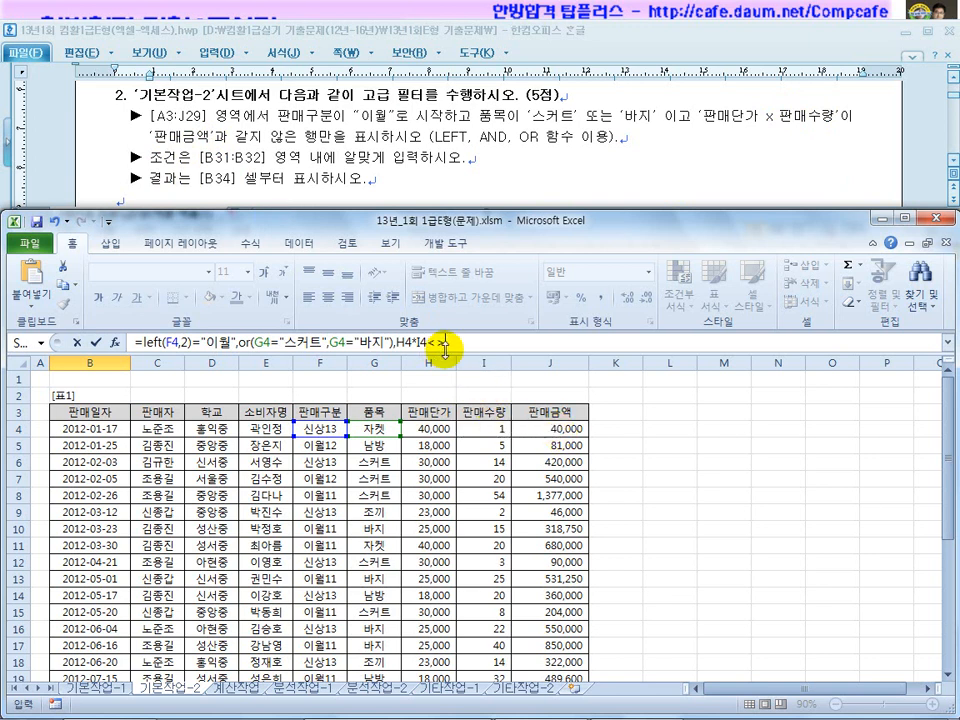
left_click(554, 431)
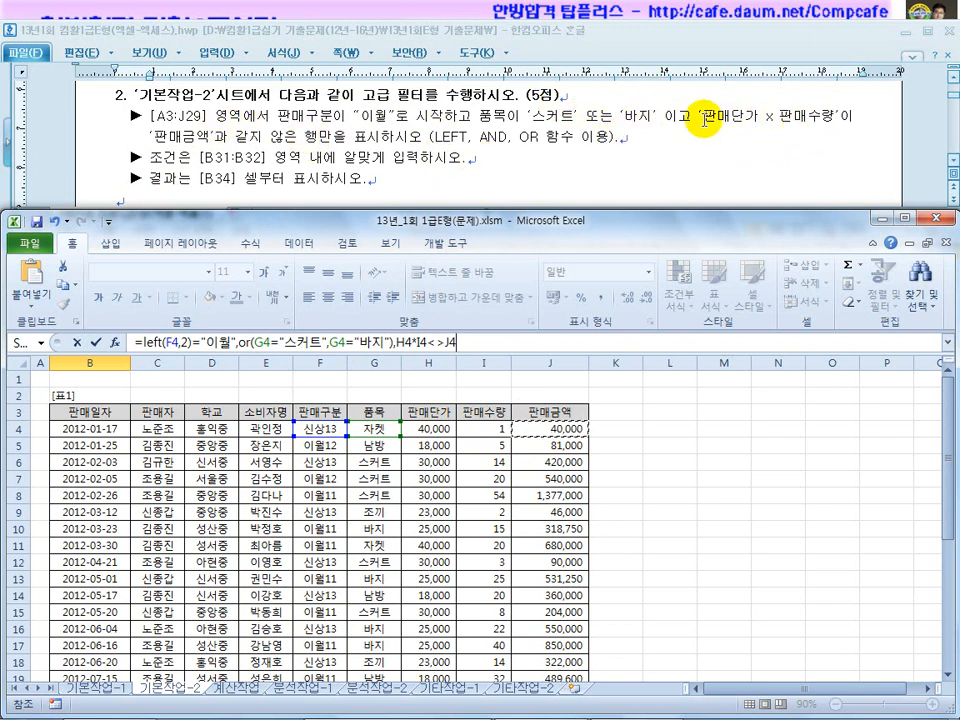
left_click(142, 343)
type("and(")
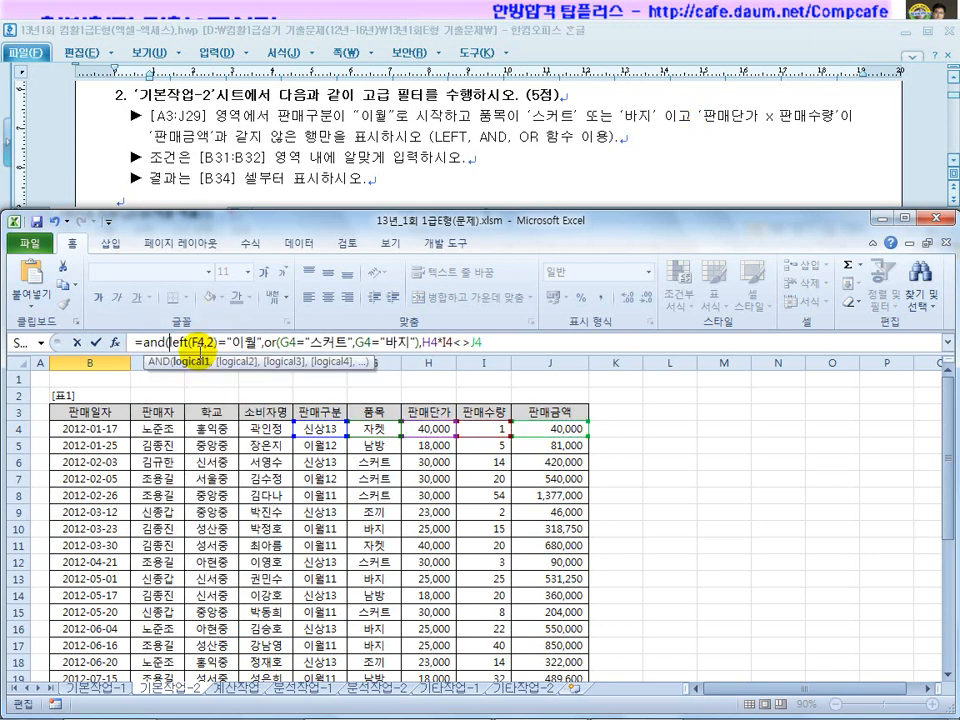
left_click(525, 337)
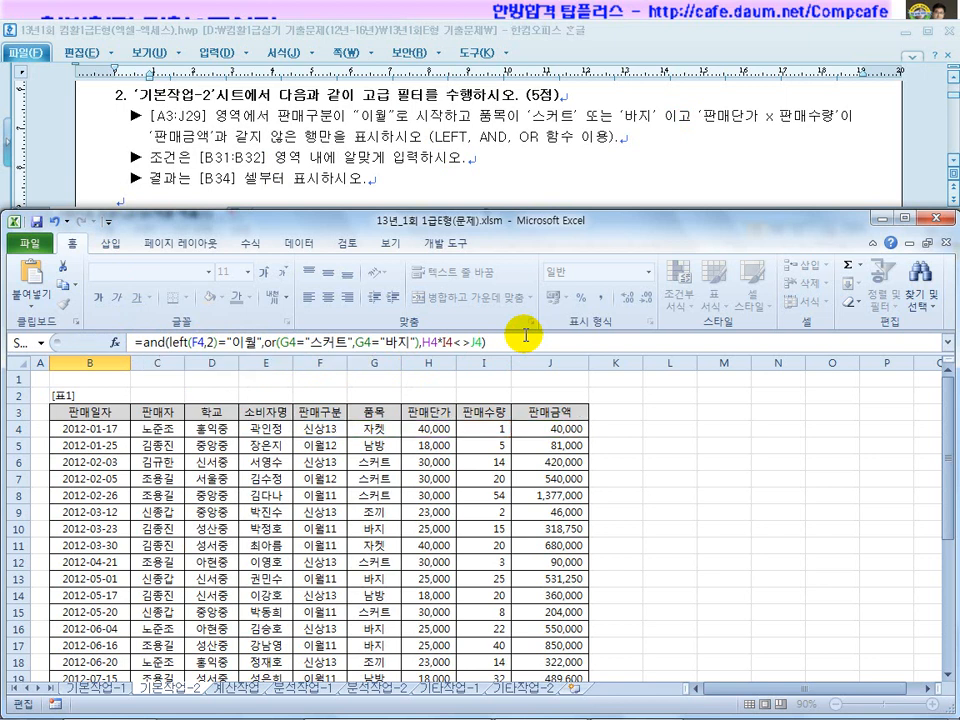
key("Return")
Check the formula behind B32's FALSE result, then bring up the Data tools.
left_click(95, 497)
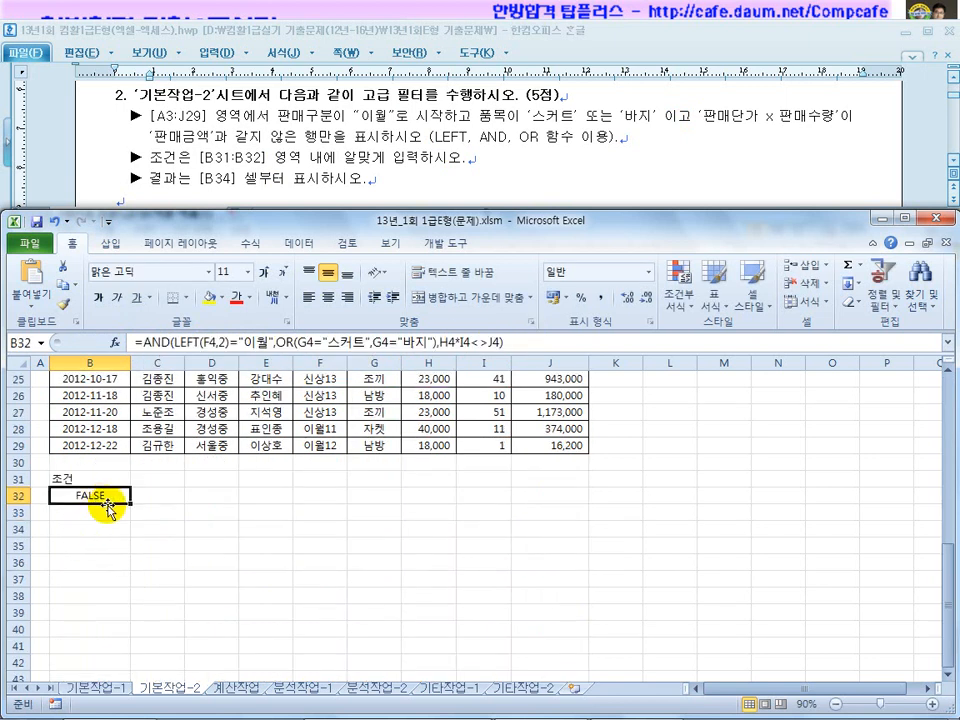
scroll(107, 450, "up", 2)
left_click(283, 440)
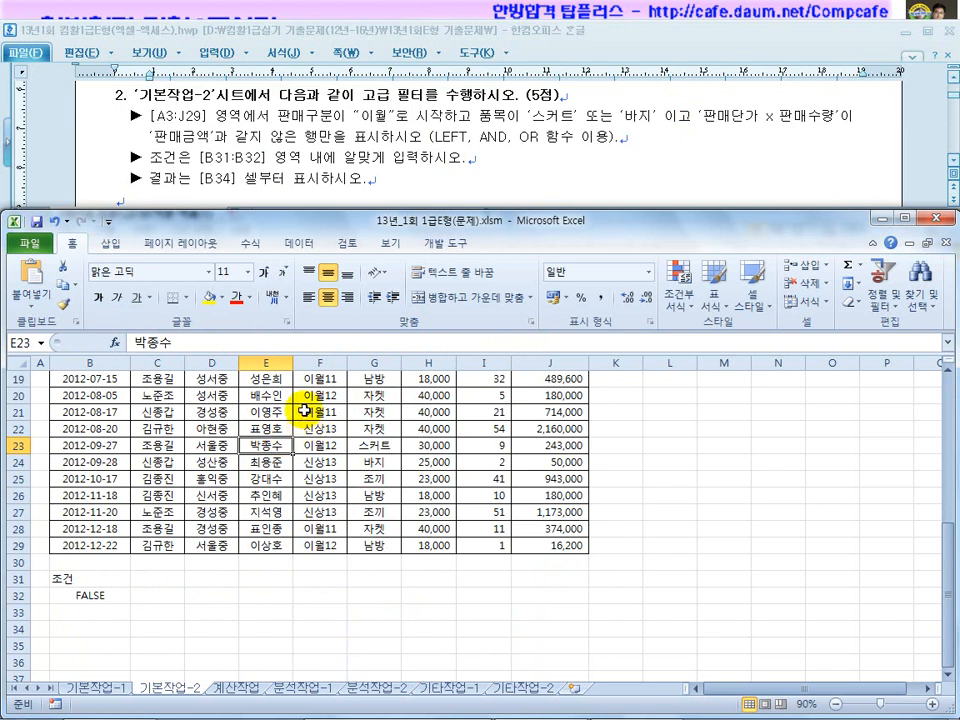
left_click(302, 243)
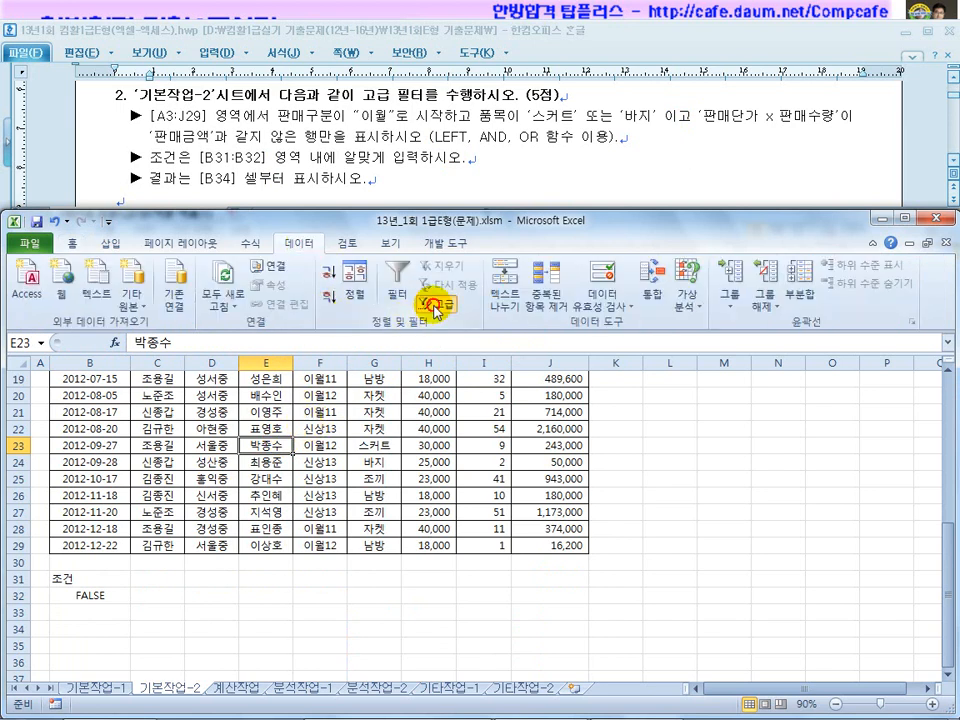
Run Advanced Filter with criteria range B31:B32, copying matching rows to B34.
left_click(437, 311)
left_click(471, 432)
scroll(321, 422, "down", 6)
left_click_drag(76, 546, 82, 563)
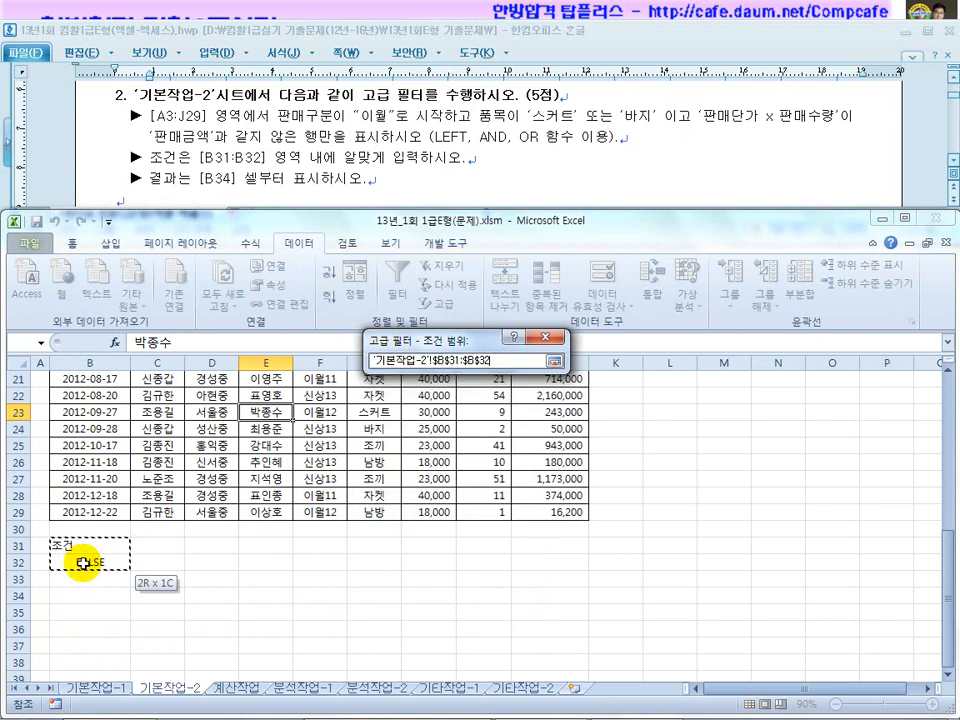
left_click(470, 394)
left_click(464, 452)
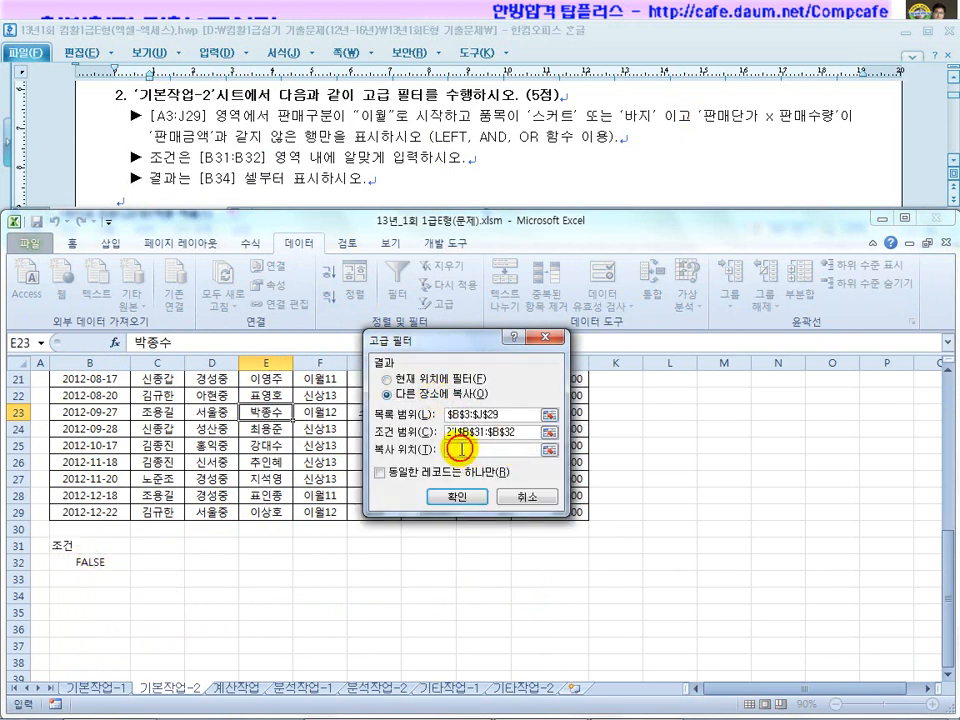
left_click(92, 598)
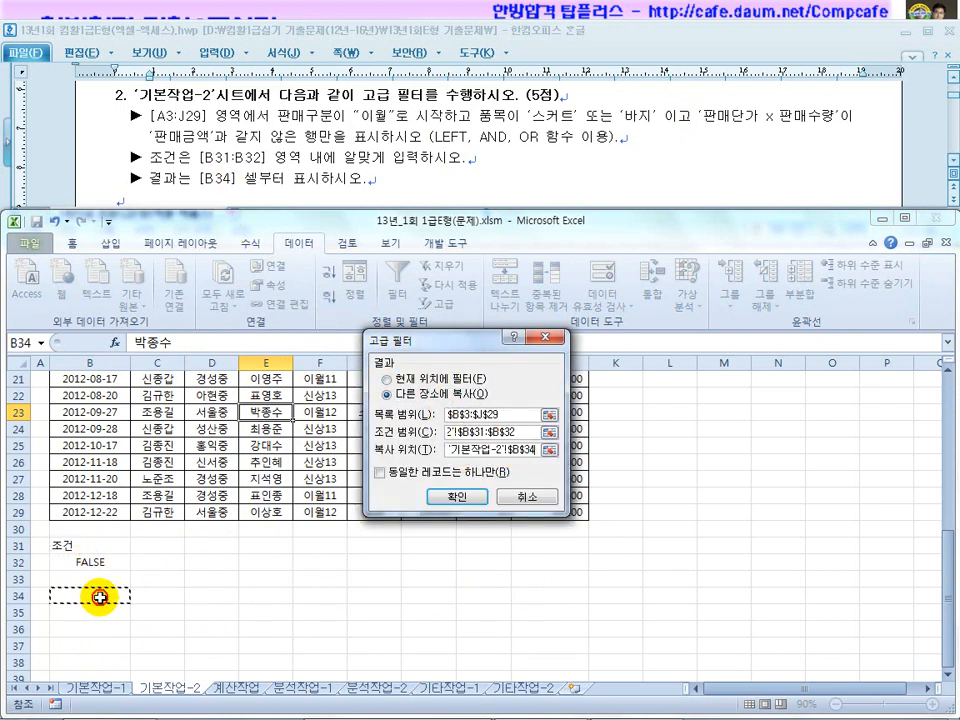
left_click(463, 495)
Verify the results' 판매구분, 품목, unit price, quantity and 판매금액 values against the criteria.
scroll(431, 508, "down", 2)
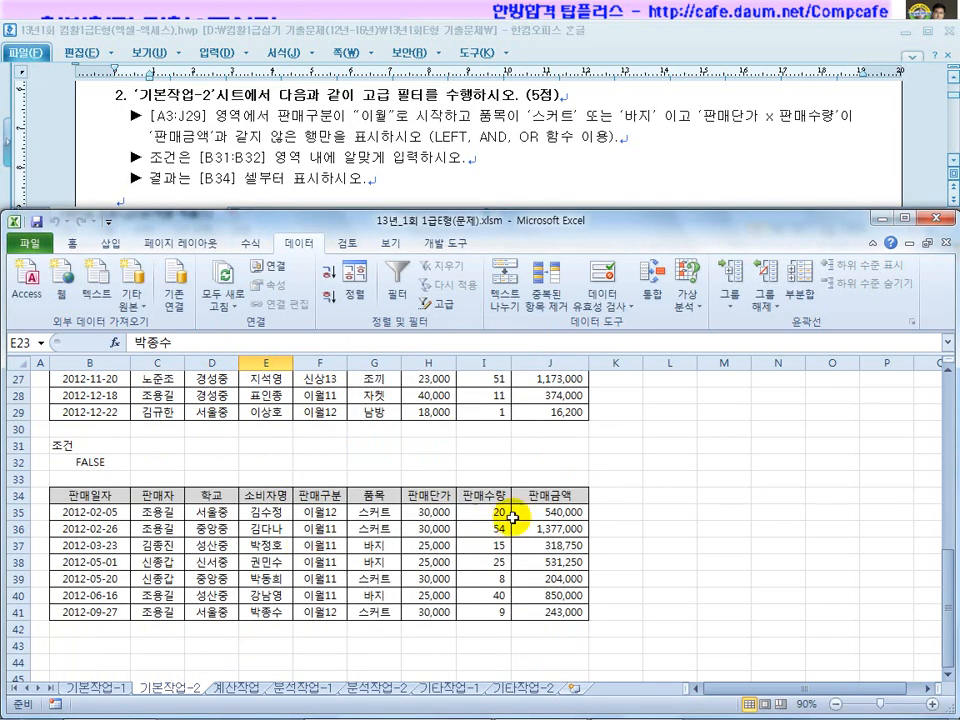
left_click_drag(435, 512, 487, 513)
left_click(541, 512)
left_click_drag(483, 512, 435, 513)
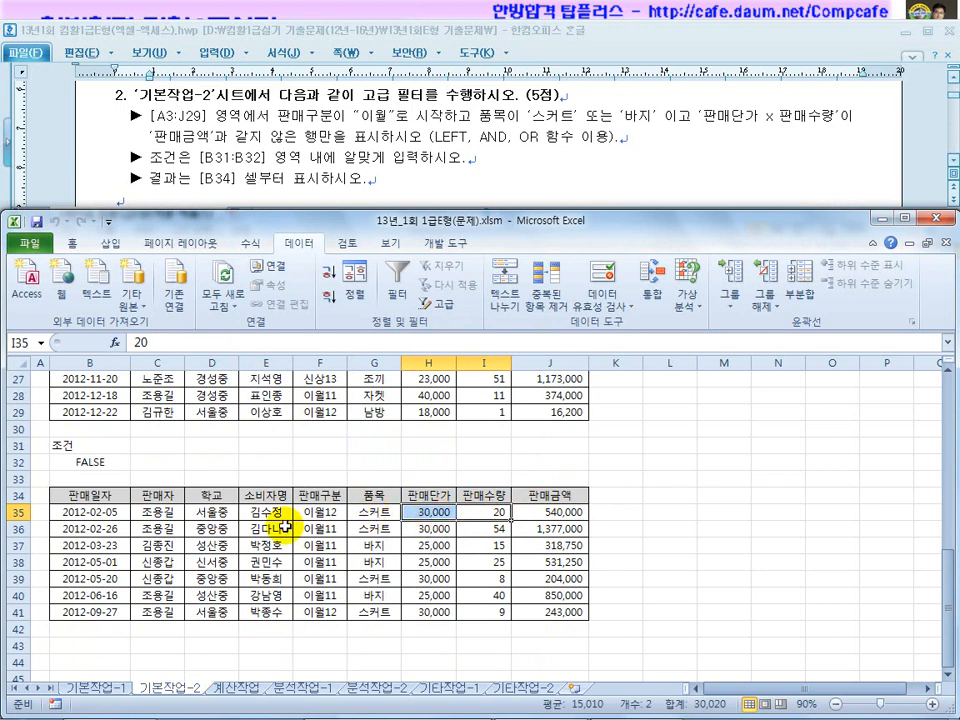
left_click(312, 512)
left_click_drag(312, 512, 317, 603)
left_click_drag(374, 512, 371, 608)
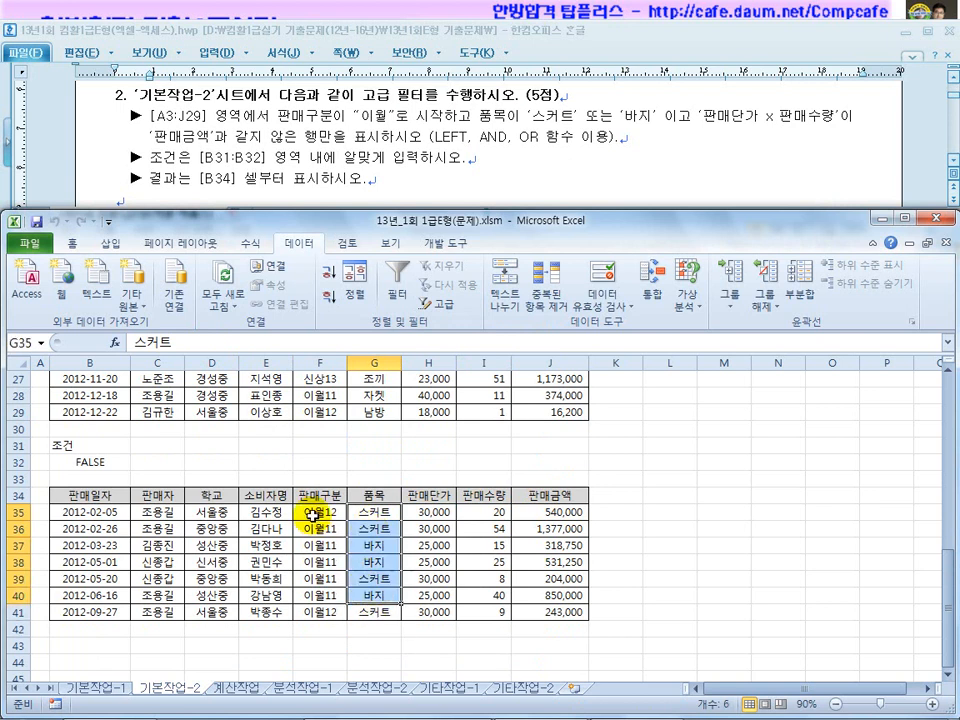
left_click_drag(313, 512, 322, 615)
left_click_drag(371, 512, 371, 612)
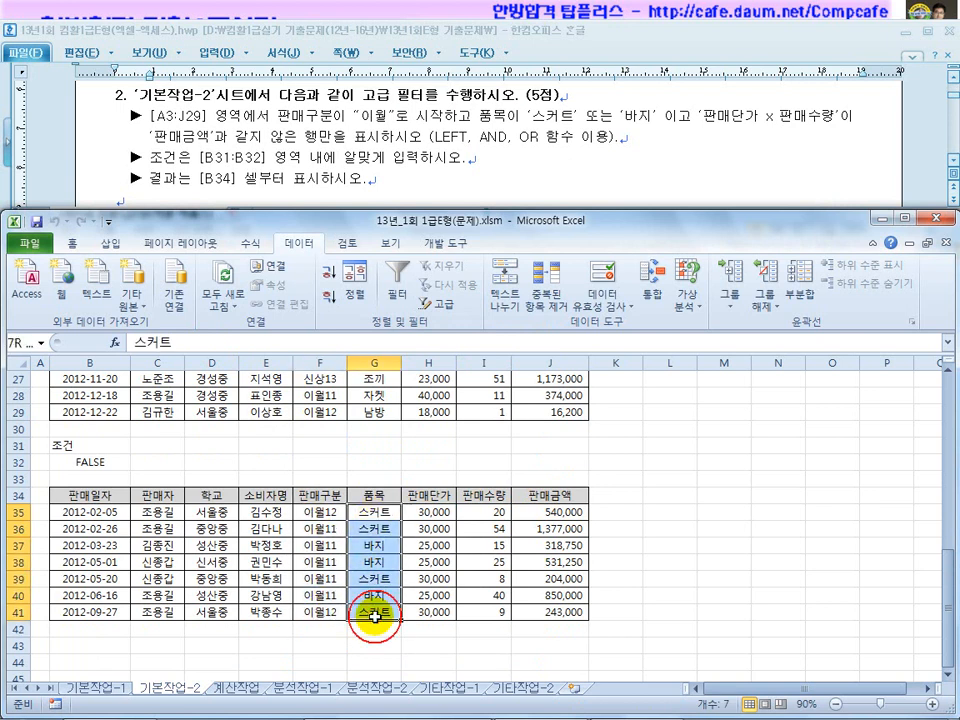
left_click_drag(430, 513, 500, 544)
left_click(428, 445)
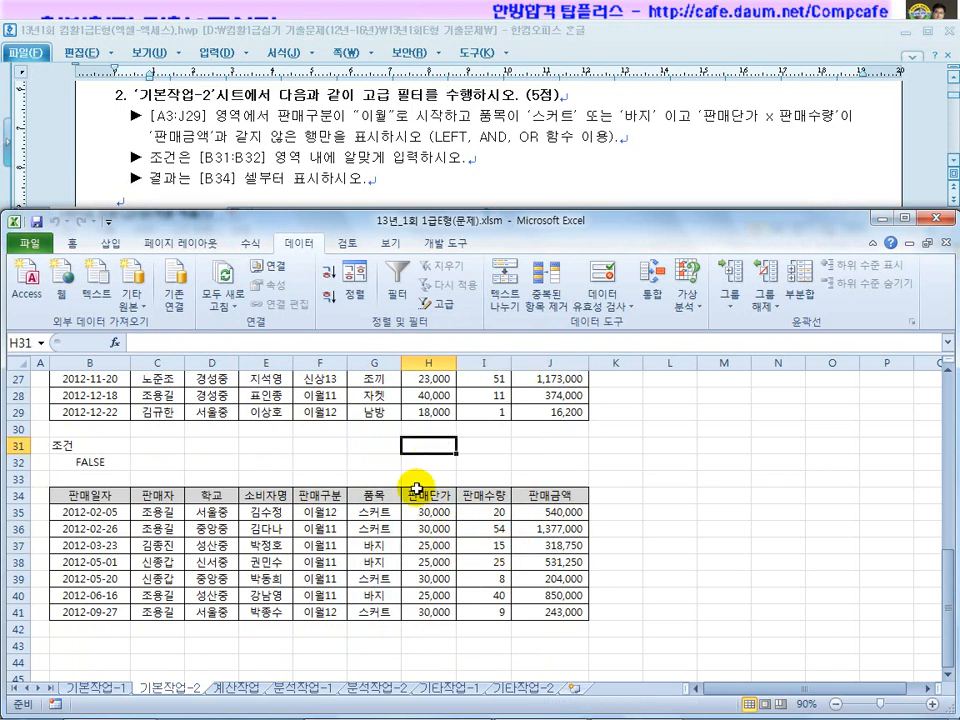
Mark up ISODD and ROW in problem 3's instructions, jotting iseven as an alternative.
left_click(420, 185)
scroll(416, 186, "down", 3)
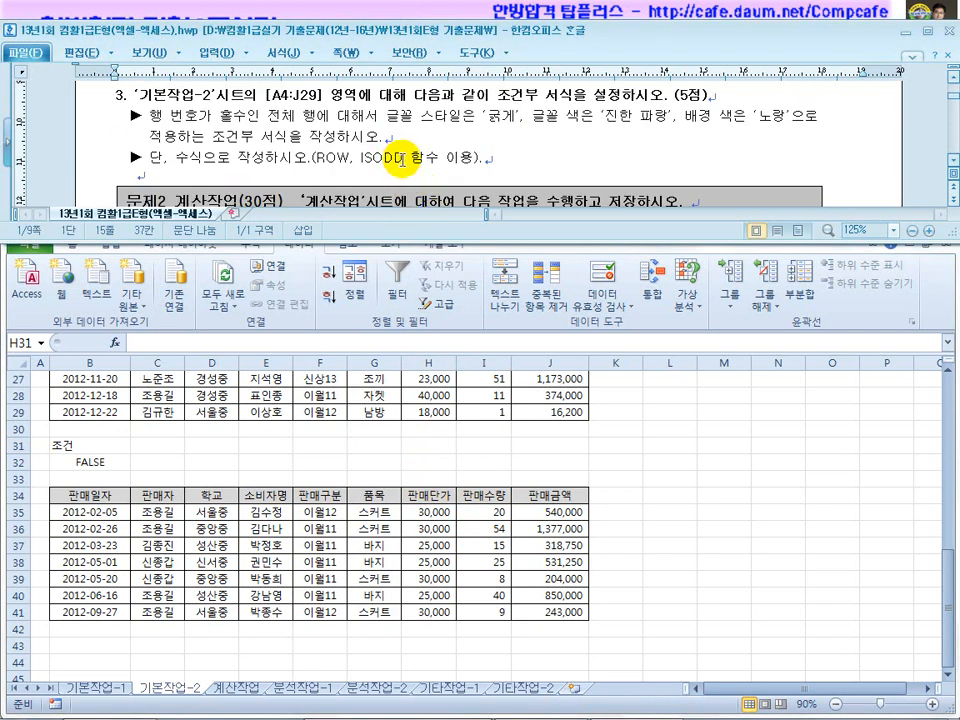
left_click_drag(403, 158, 356, 159)
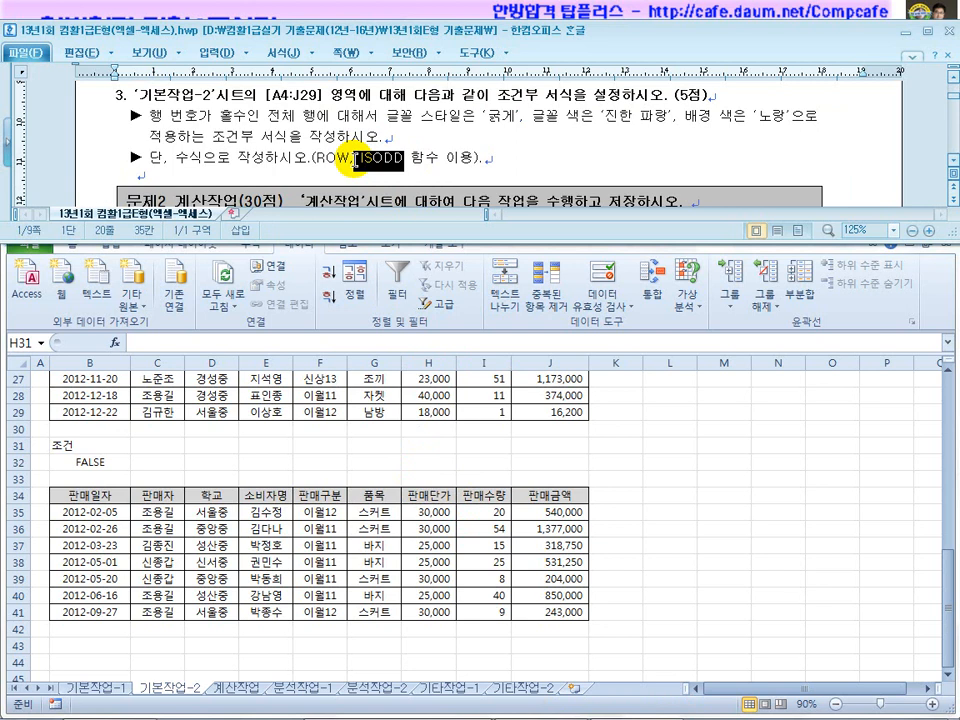
left_click(344, 406)
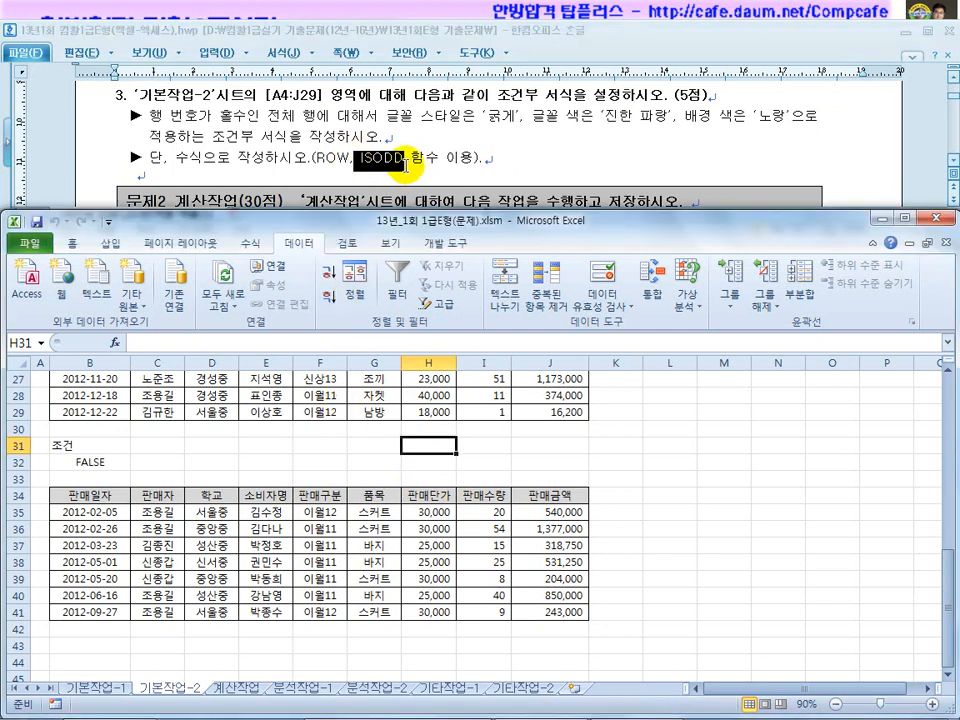
left_click(404, 158)
left_click_drag(404, 159, 363, 160)
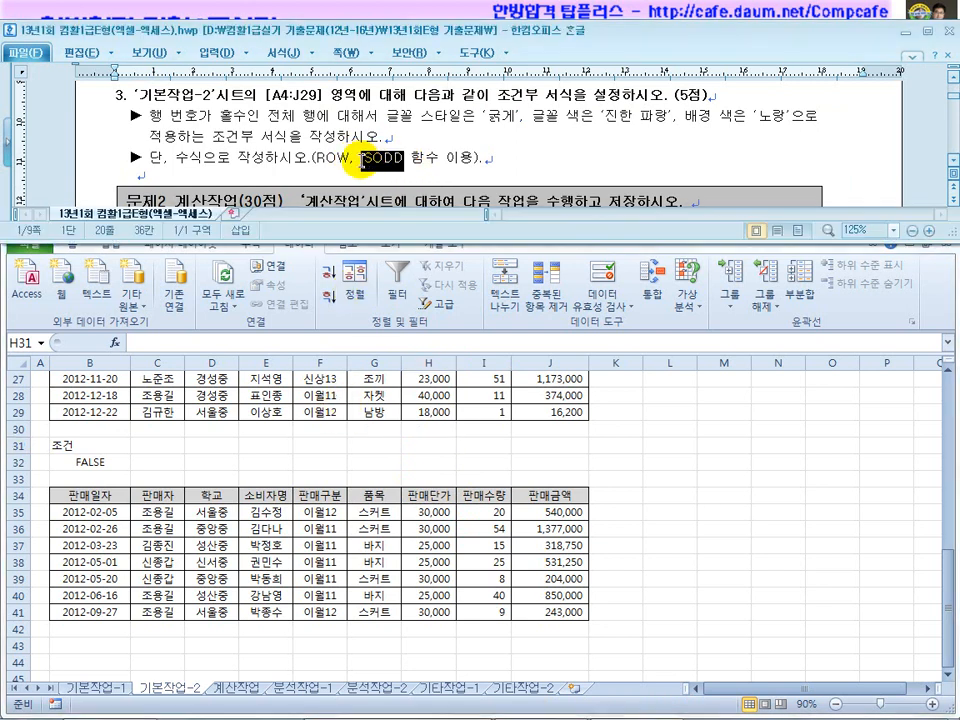
left_click(490, 160)
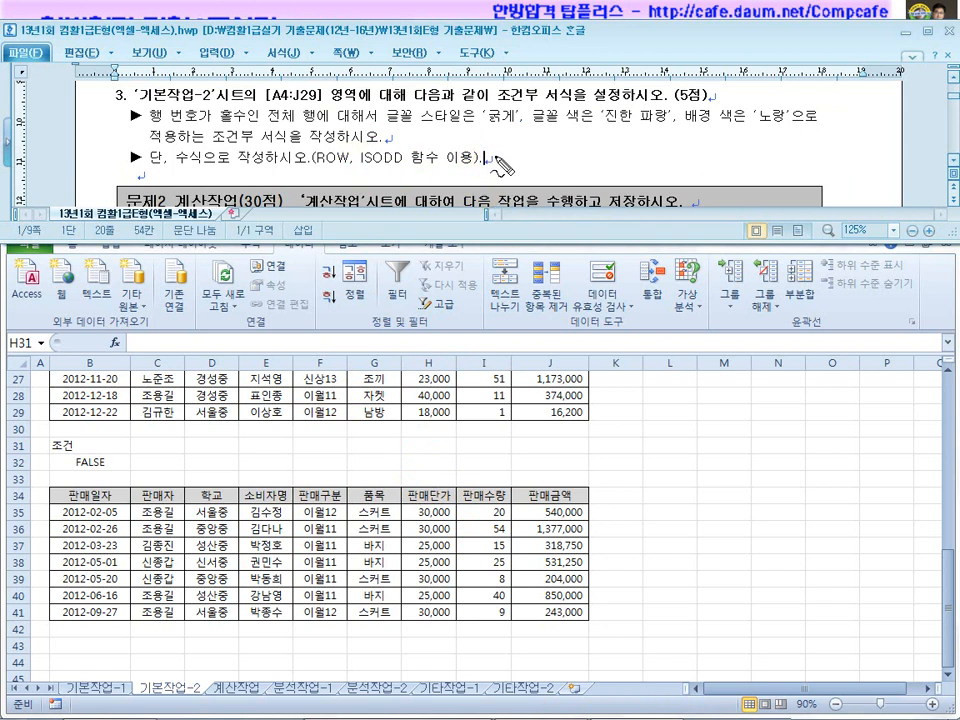
left_click_drag(517, 150, 607, 158)
left_click_drag(512, 176, 580, 180)
left_click_drag(334, 169, 380, 175)
left_click_drag(316, 171, 346, 174)
mouse_move(33, 405)
left_mouse_down()
mouse_move(30, 380)
mouse_move(44, 420)
left_mouse_up()
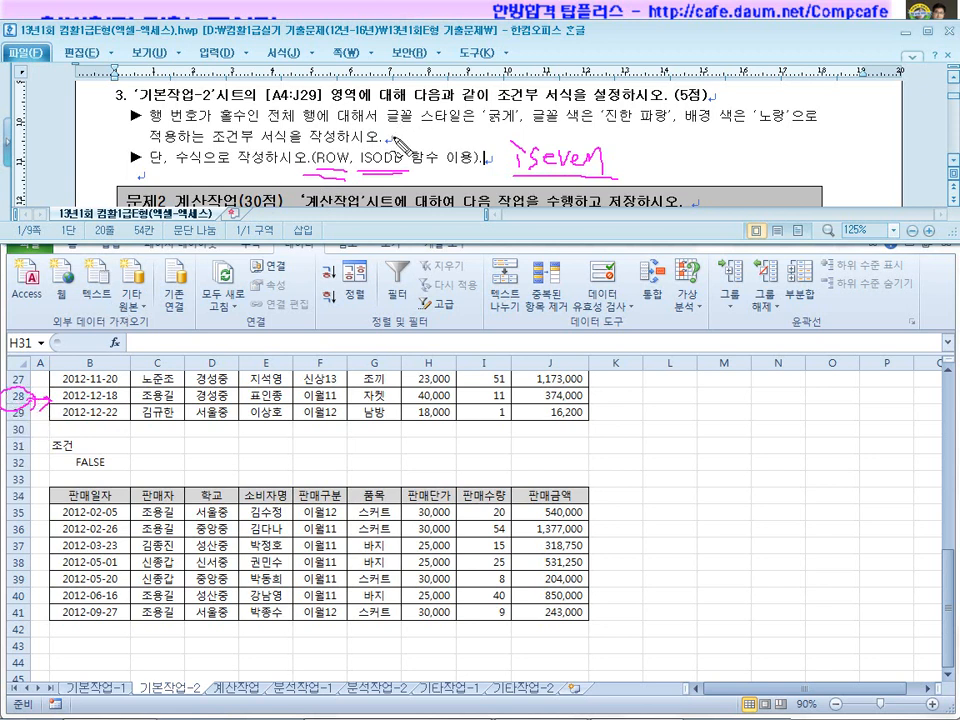
Handwrite the alternative MOD(ROW(),2)=0 beside the instructions, then erase all ink.
left_click_drag(208, 126, 251, 124)
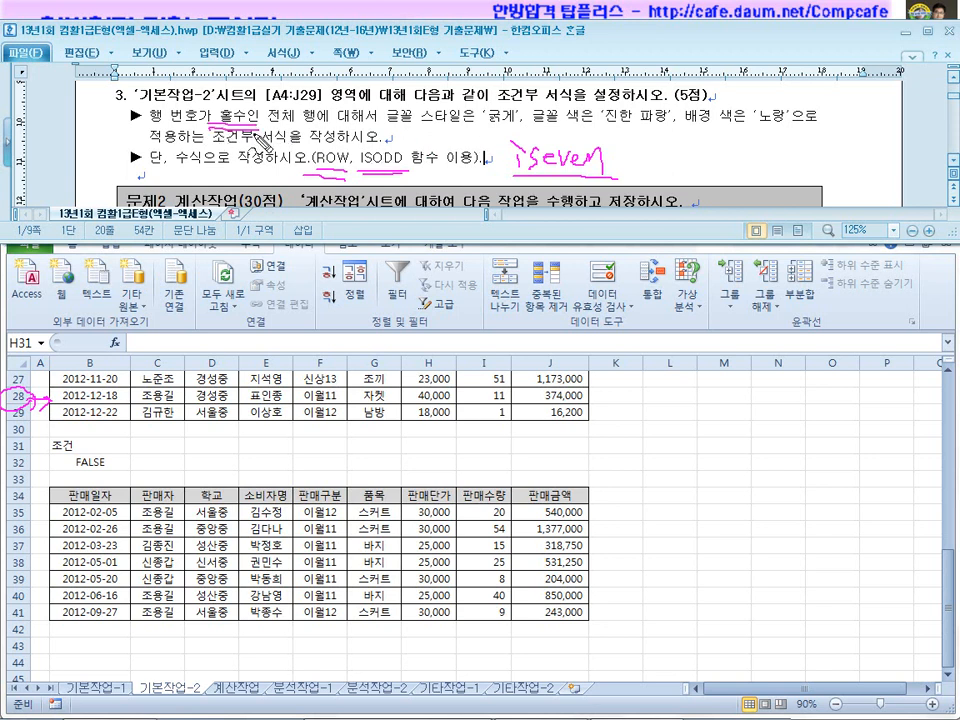
mouse_move(665, 147)
left_mouse_down()
mouse_move(688, 174)
mouse_move(697, 162)
mouse_move(710, 184)
mouse_move(721, 180)
left_mouse_up()
left_click_drag(740, 150, 738, 174)
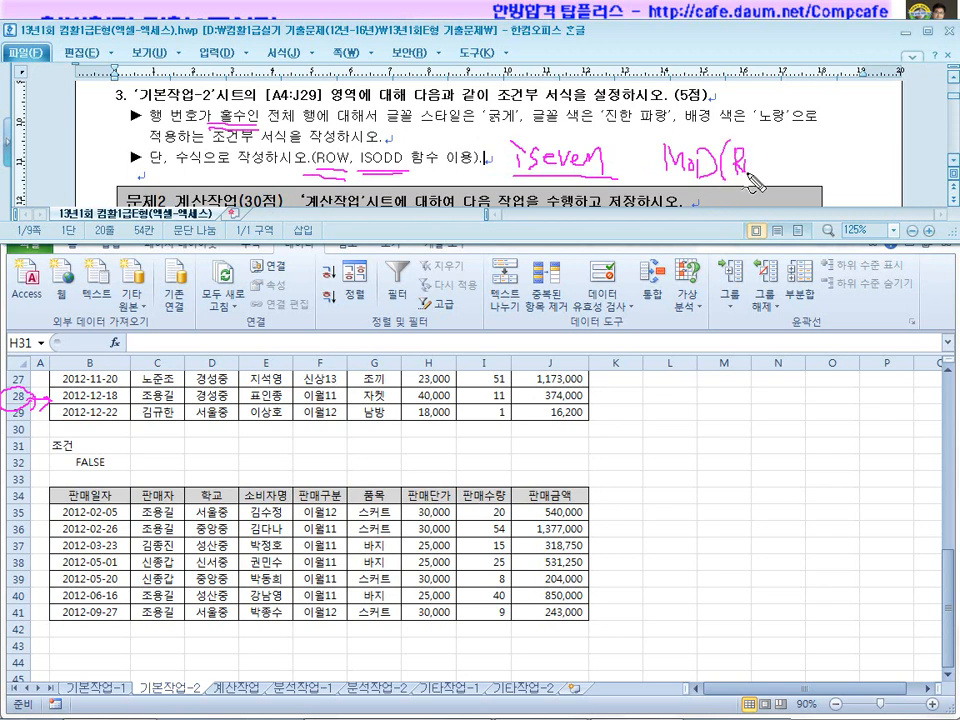
mouse_move(800, 150)
left_mouse_down()
mouse_move(797, 185)
mouse_move(828, 192)
left_mouse_up()
left_click_drag(840, 150, 852, 195)
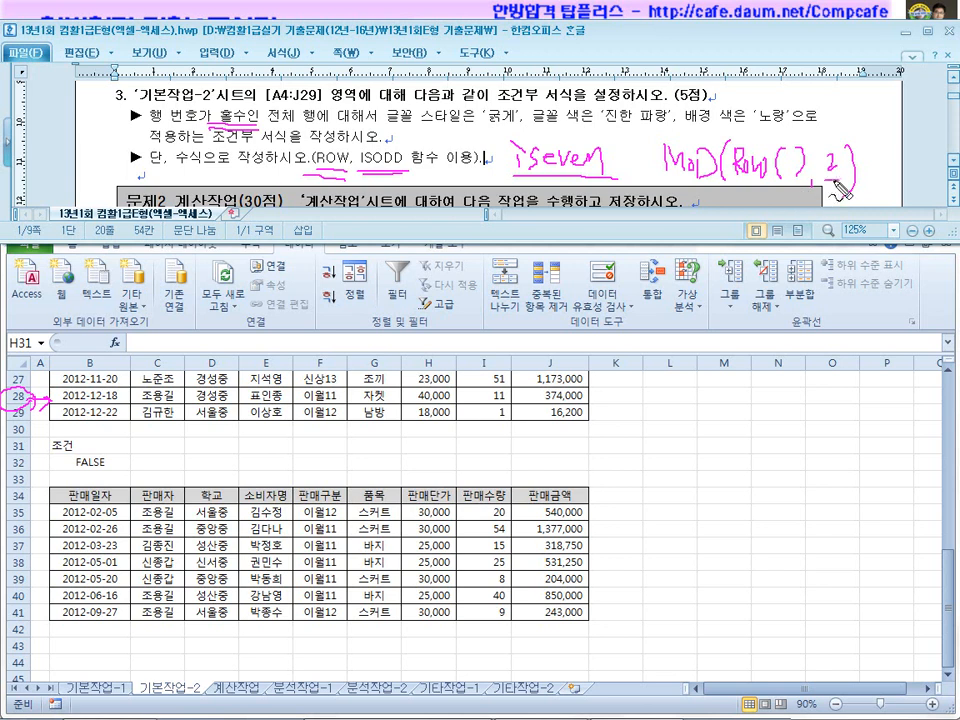
left_click_drag(684, 188, 683, 262)
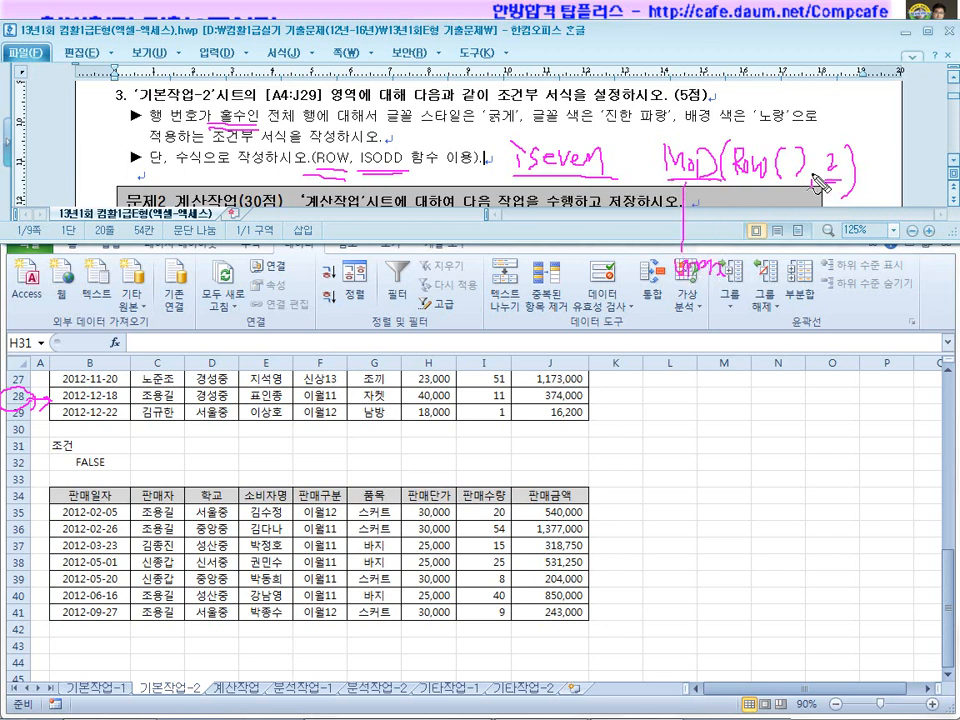
left_click_drag(863, 161, 874, 160)
mouse_move(863, 169)
left_mouse_down()
mouse_move(884, 159)
mouse_move(898, 182)
left_mouse_up()
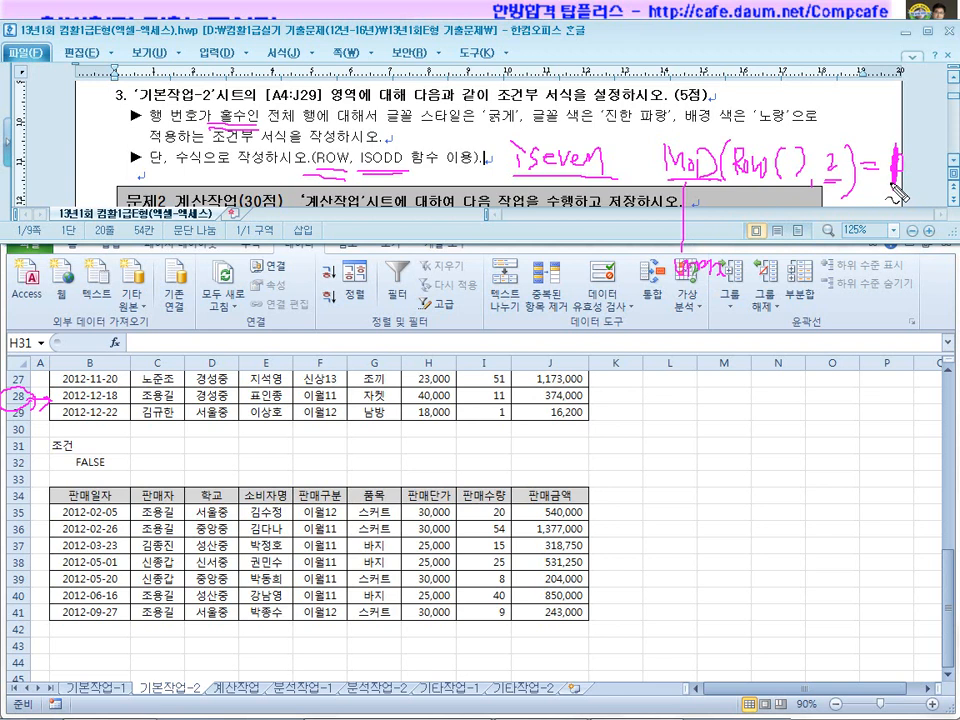
left_click_drag(400, 158, 408, 142)
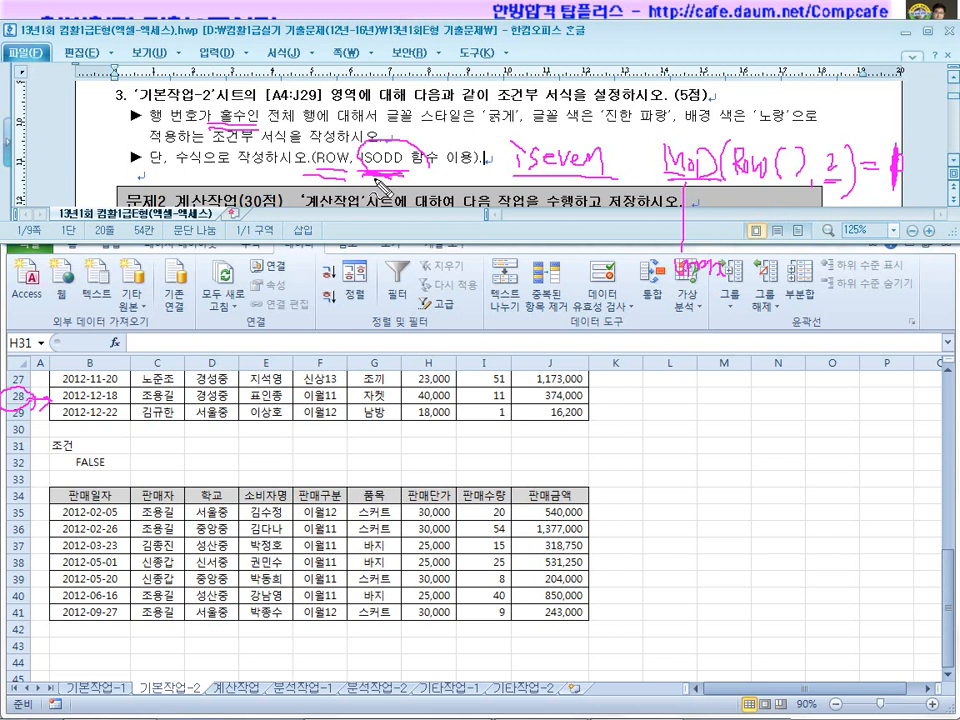
key("Escape")
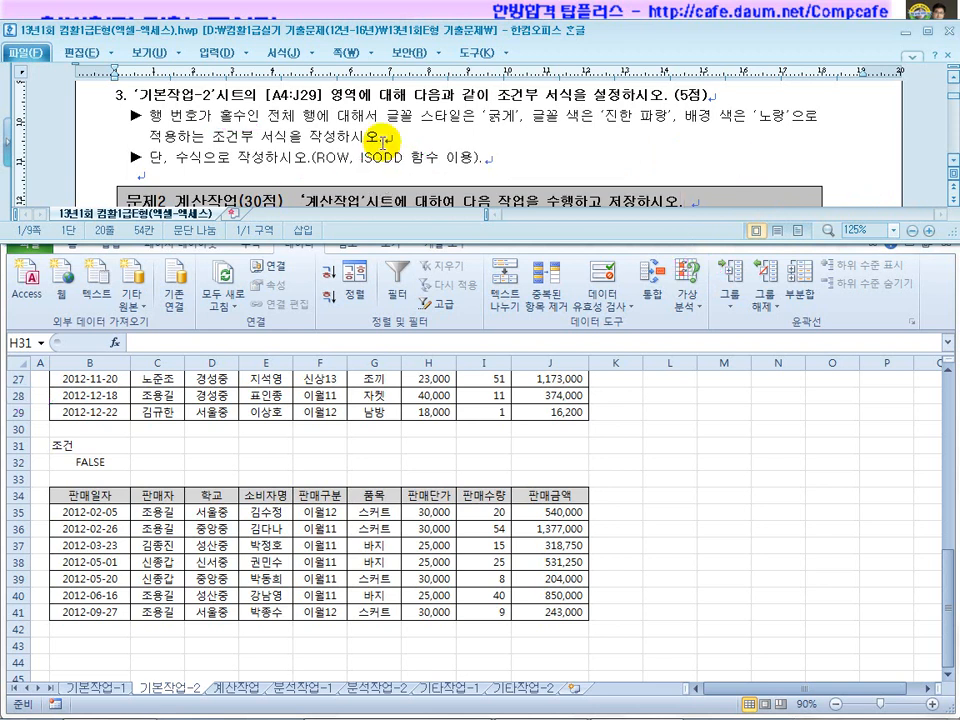
Scroll the problem document past problem 2 and return to the spreadsheet.
scroll(343, 413, "up", 6)
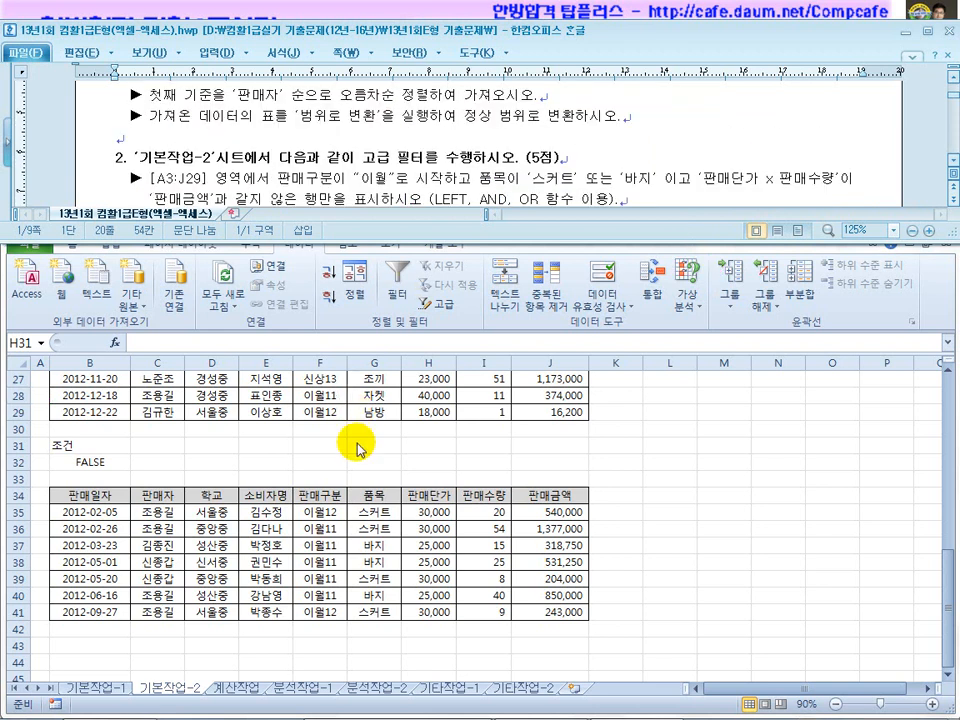
scroll(358, 442, "down", 5)
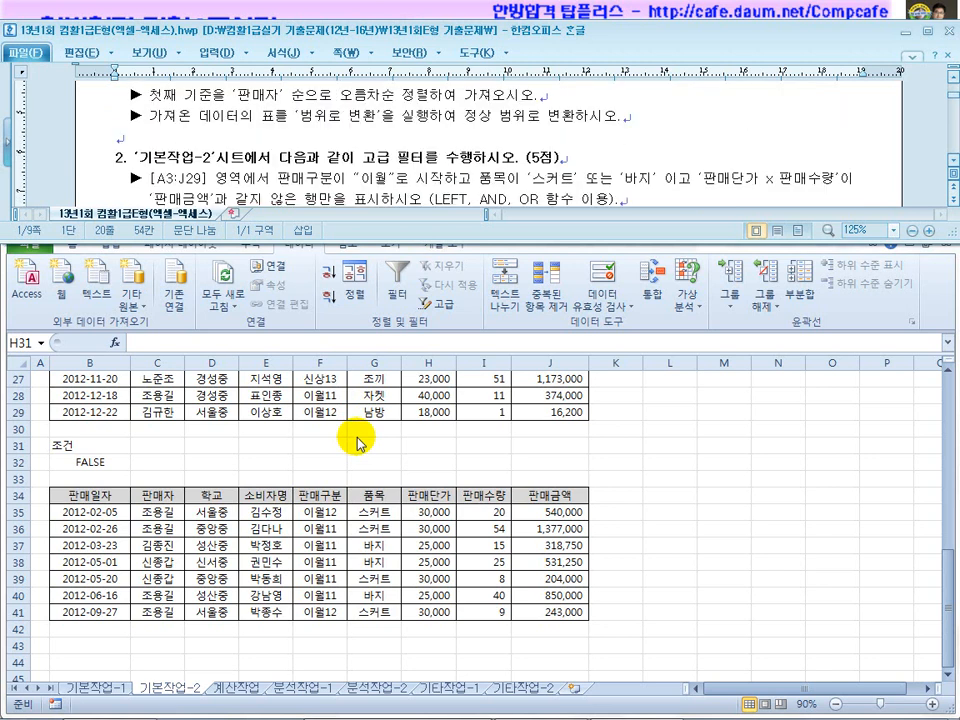
left_click(411, 172)
scroll(411, 172, "down", 1)
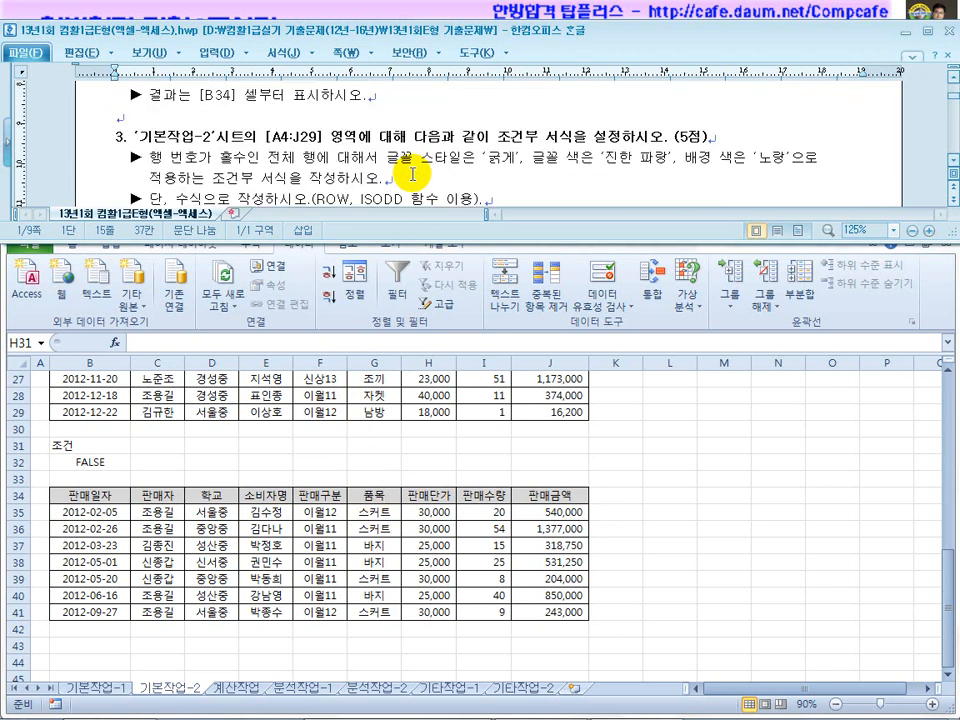
scroll(411, 172, "down", 1)
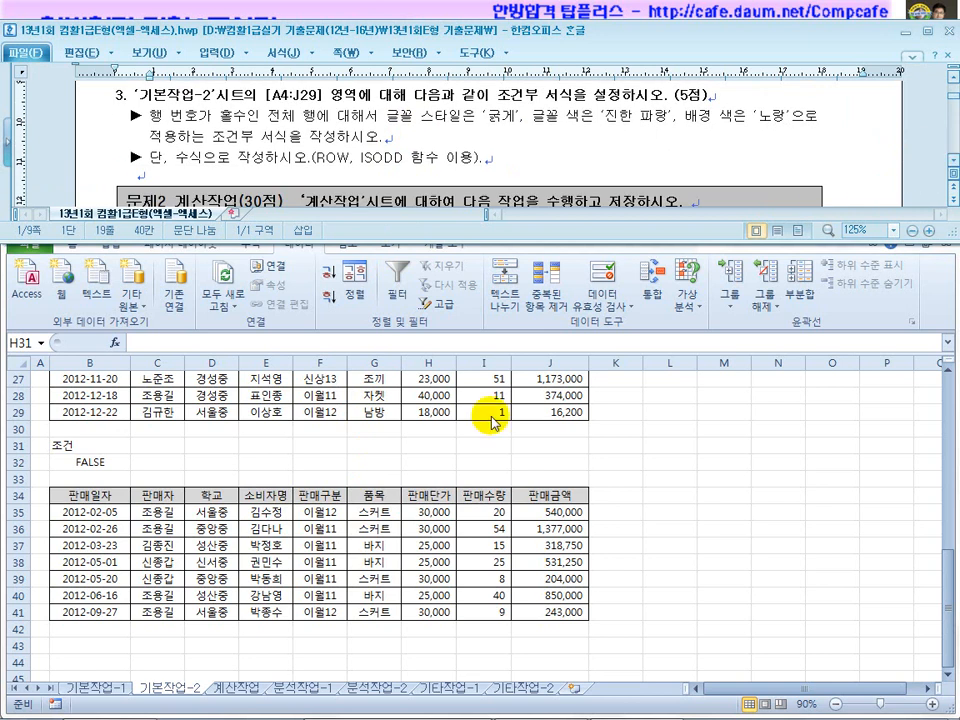
left_click(440, 446)
scroll(458, 460, "up", 9)
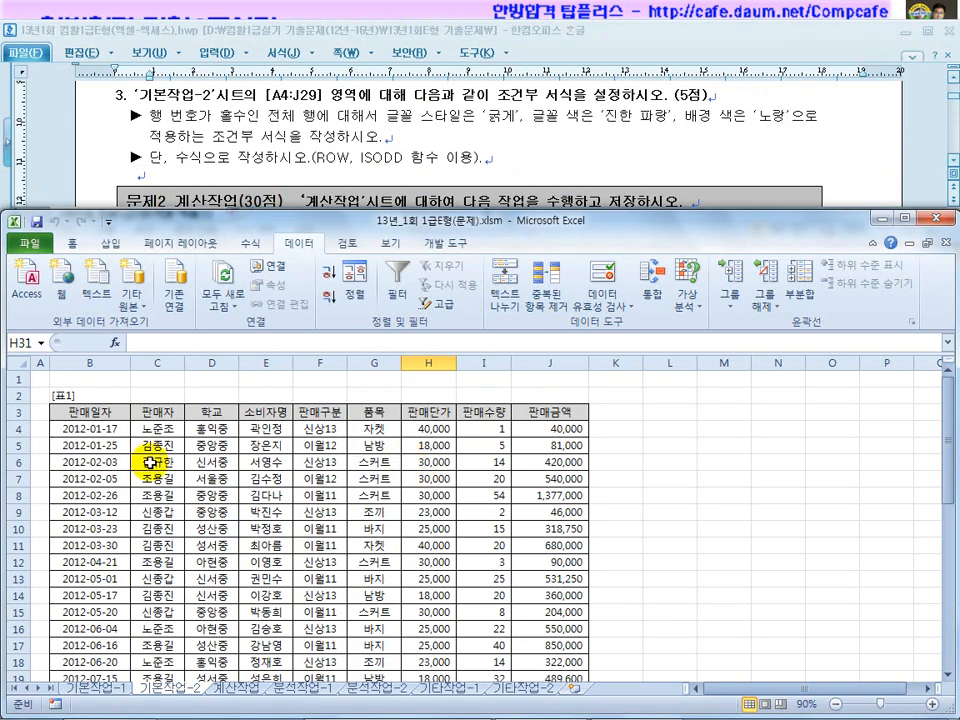
Select B4:J29 and start a New Rule from Home's Conditional Formatting menu.
left_click(103, 432)
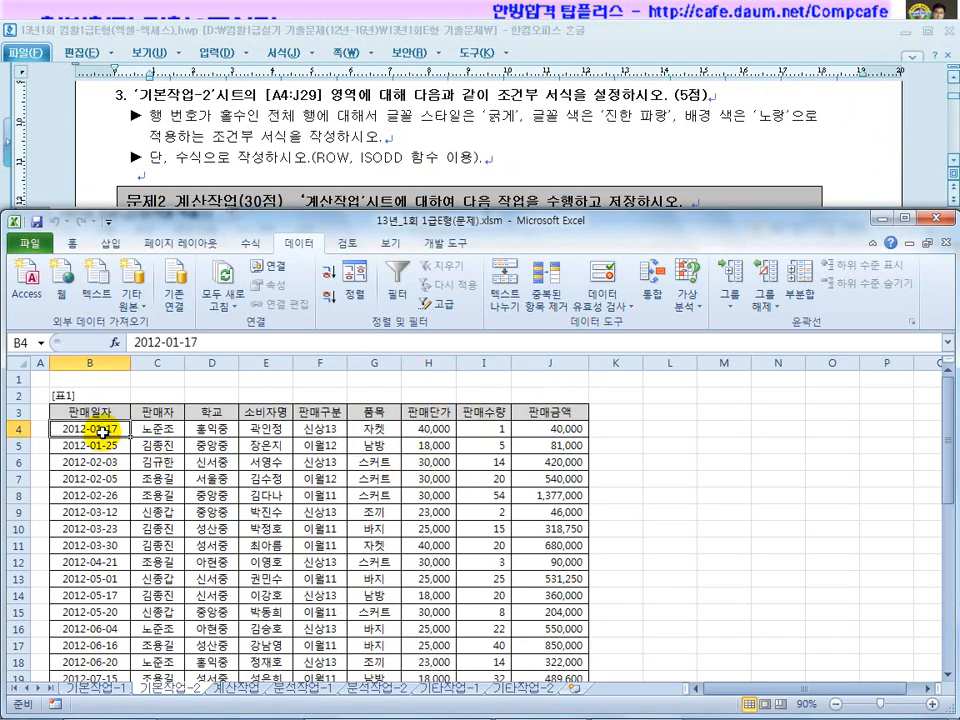
left_click_drag(103, 432, 533, 642)
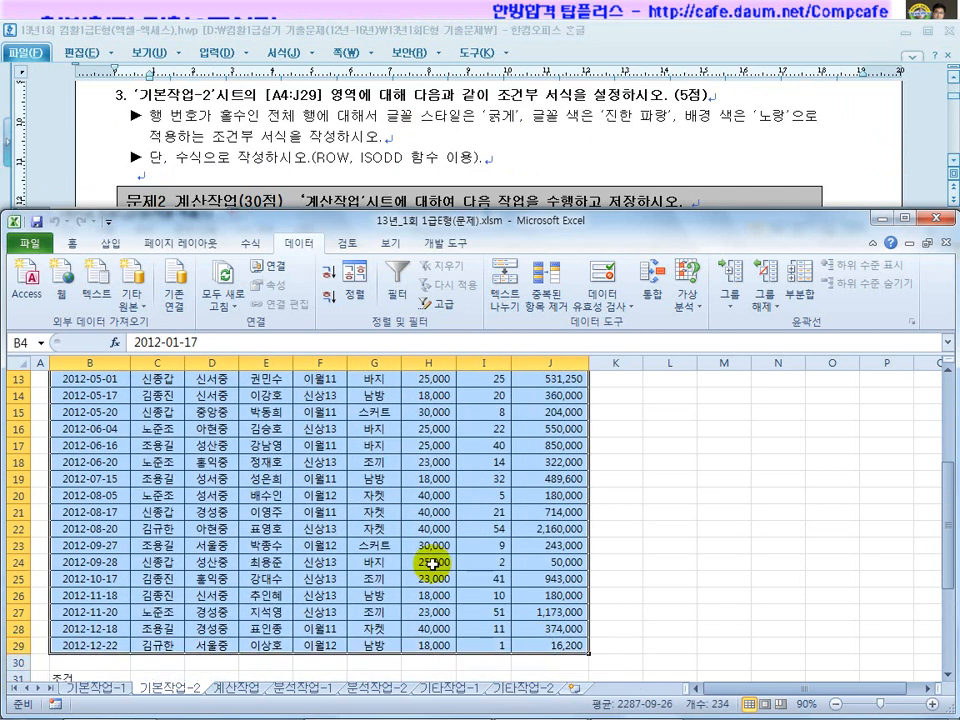
left_click(71, 242)
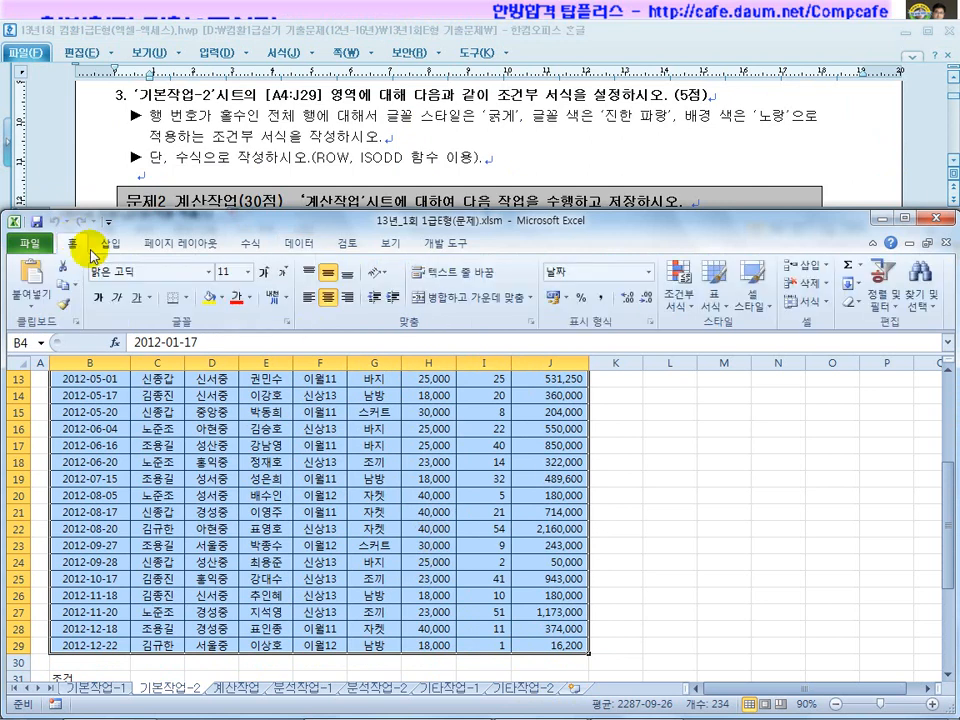
left_click(689, 311)
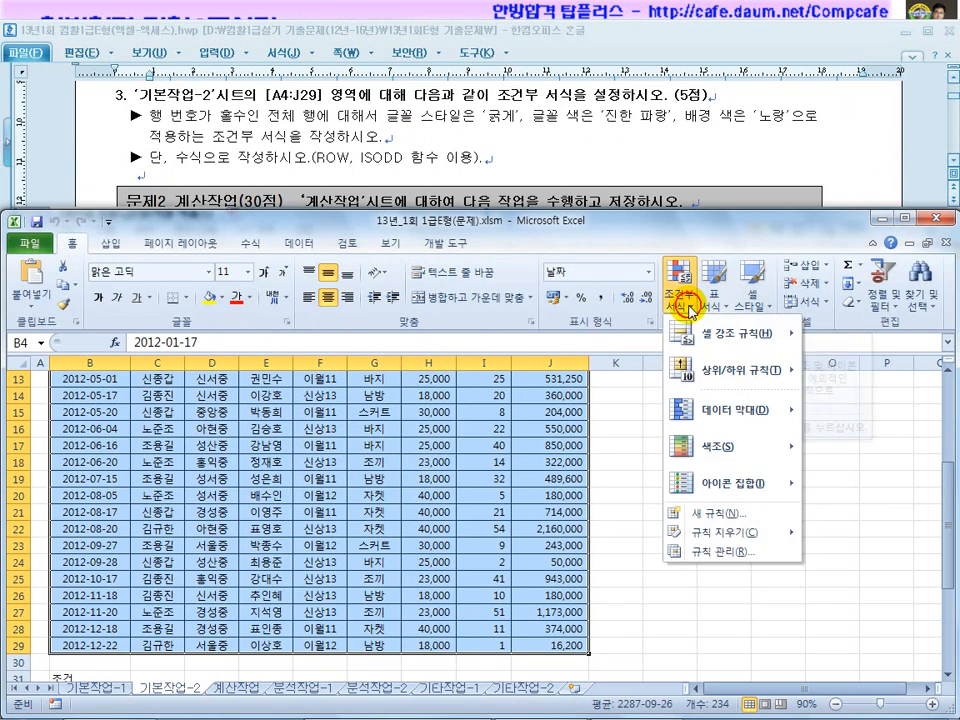
left_click(706, 520)
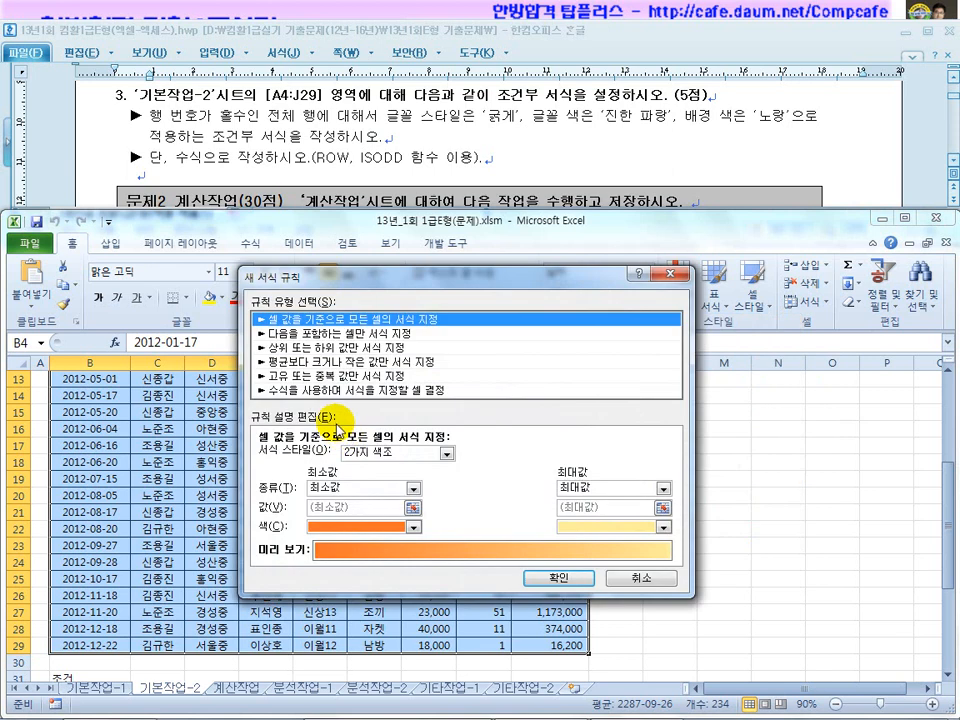
Choose a formula rule and enter =isodd(row($B4))=true, using F4 to lock column B.
left_click(326, 390)
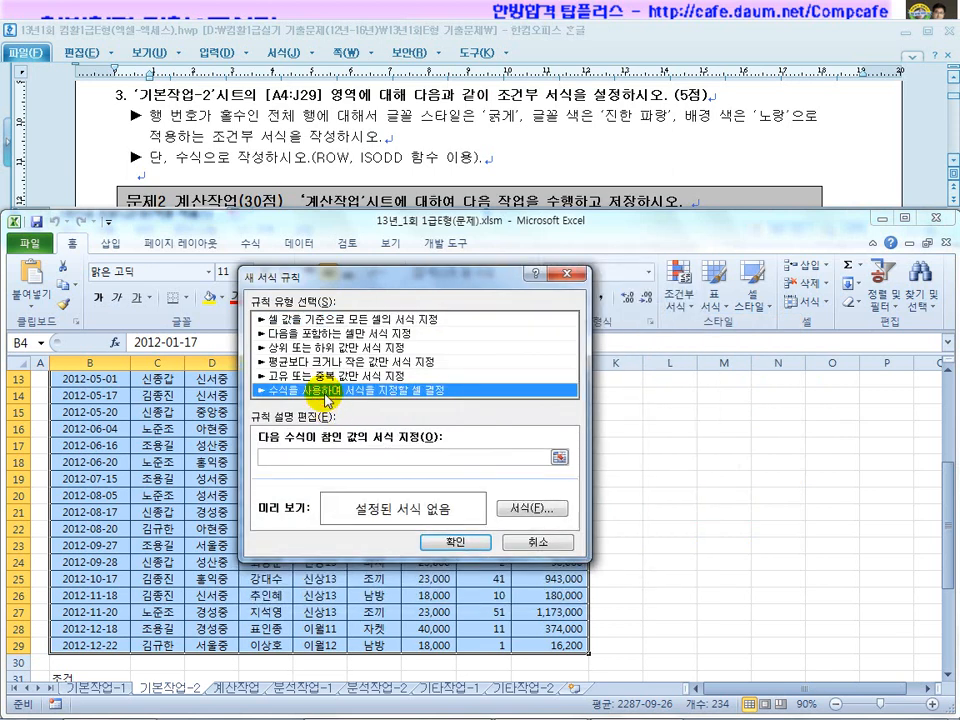
left_click(324, 455)
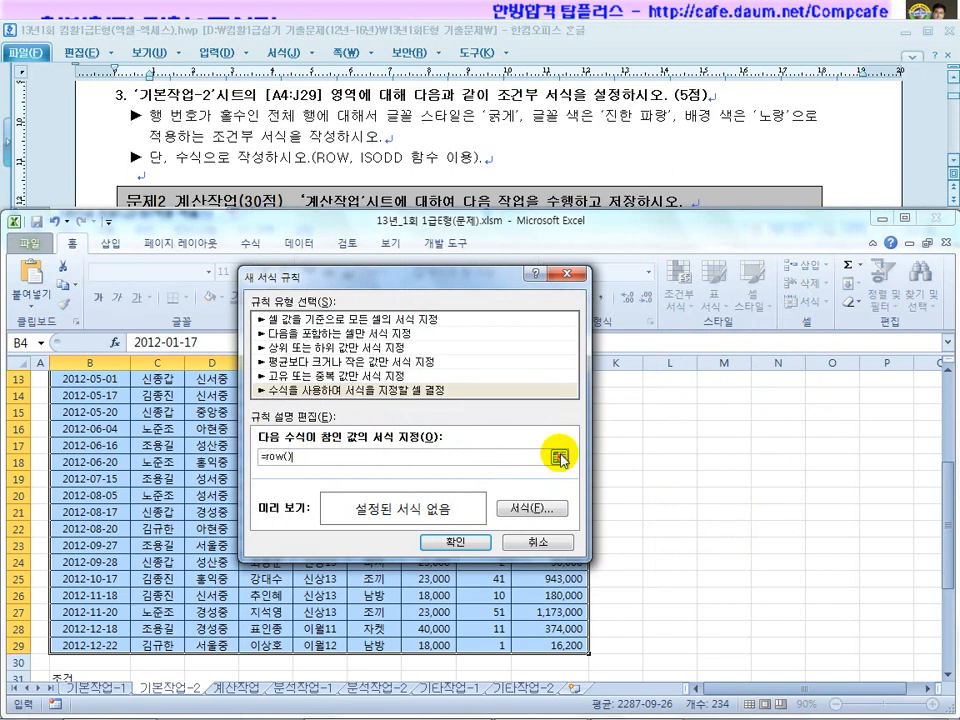
left_click_drag(943, 521, 945, 415)
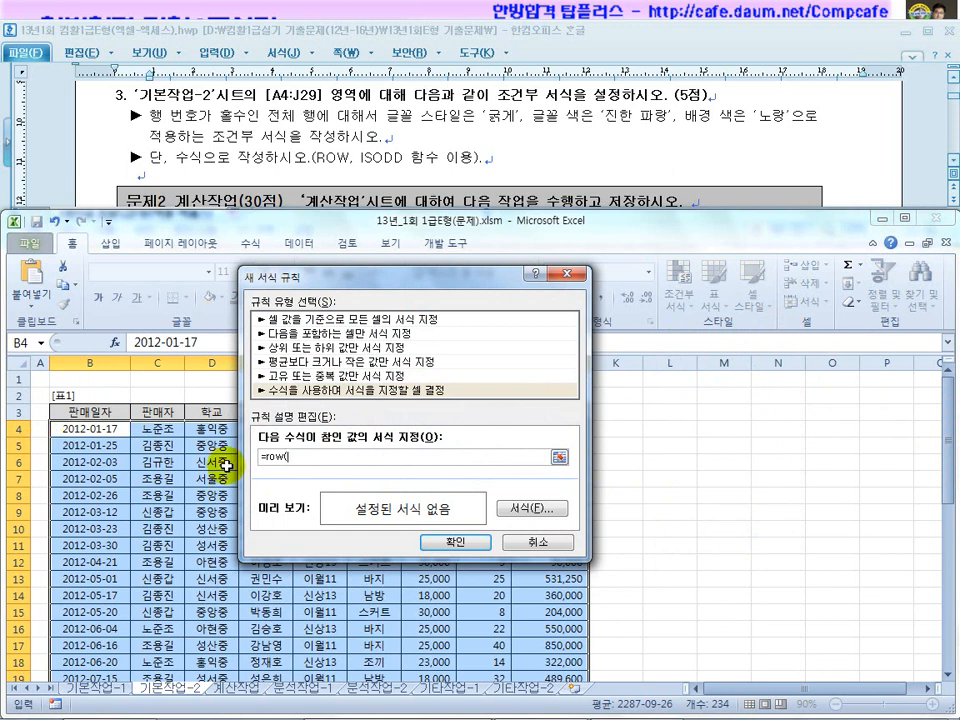
left_click(93, 429)
left_click(157, 430)
left_click(211, 431)
left_click(93, 430)
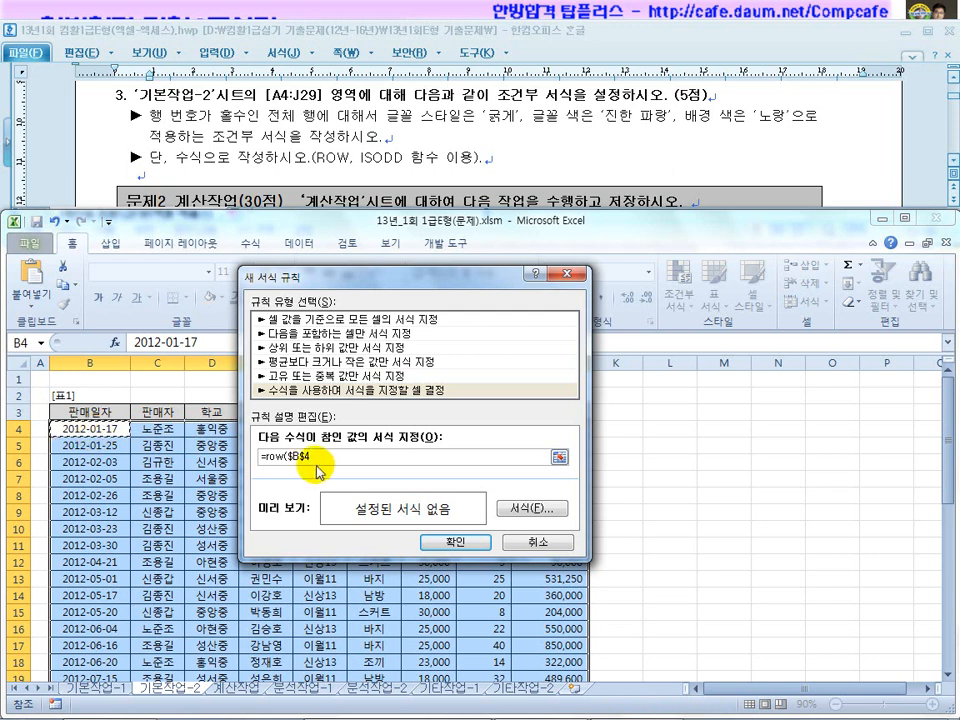
key("F4")
key("F4")
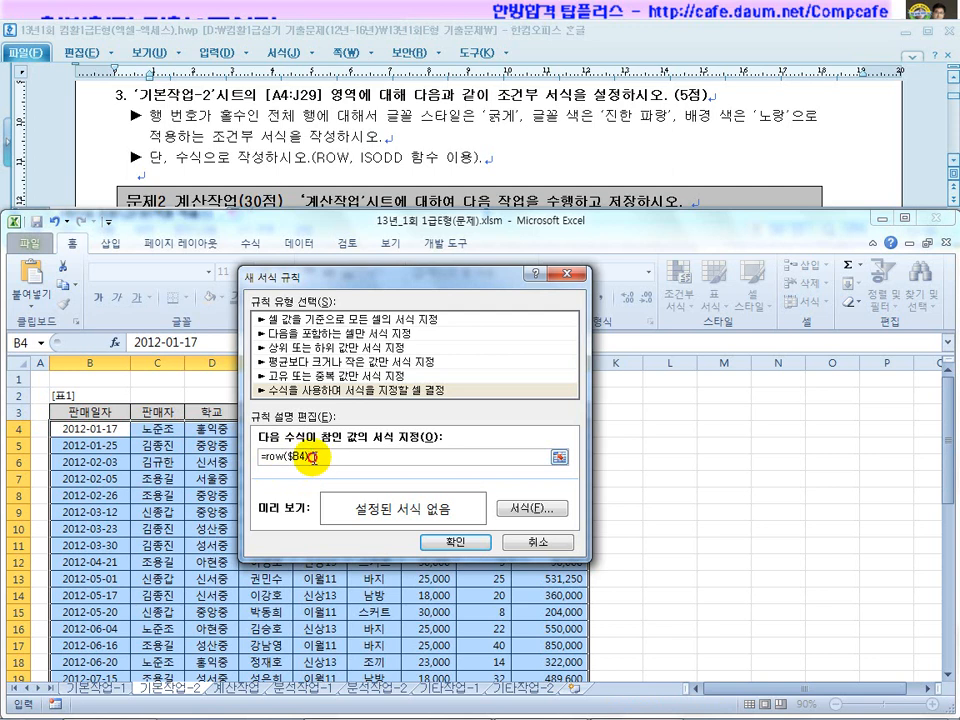
left_click_drag(312, 457, 258, 457)
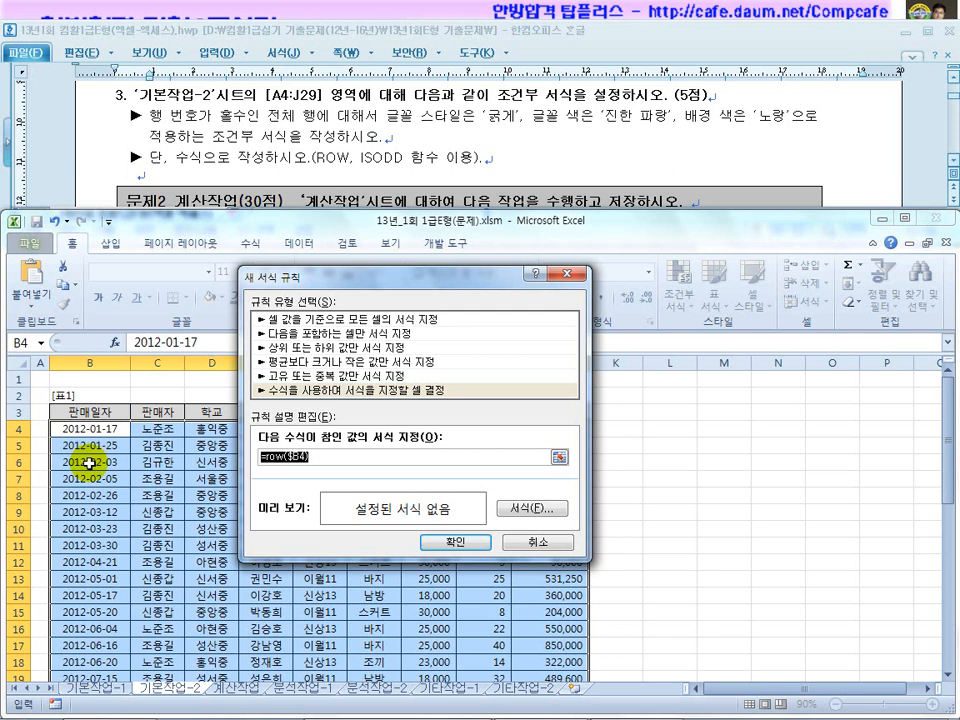
left_click(258, 455)
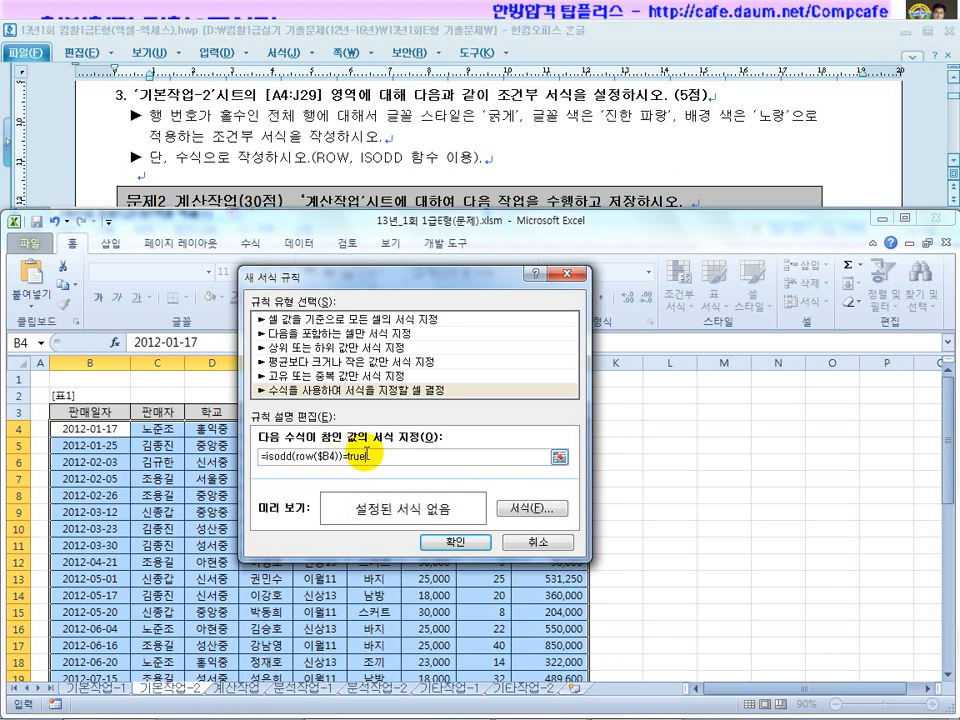
left_click_drag(341, 460, 264, 461)
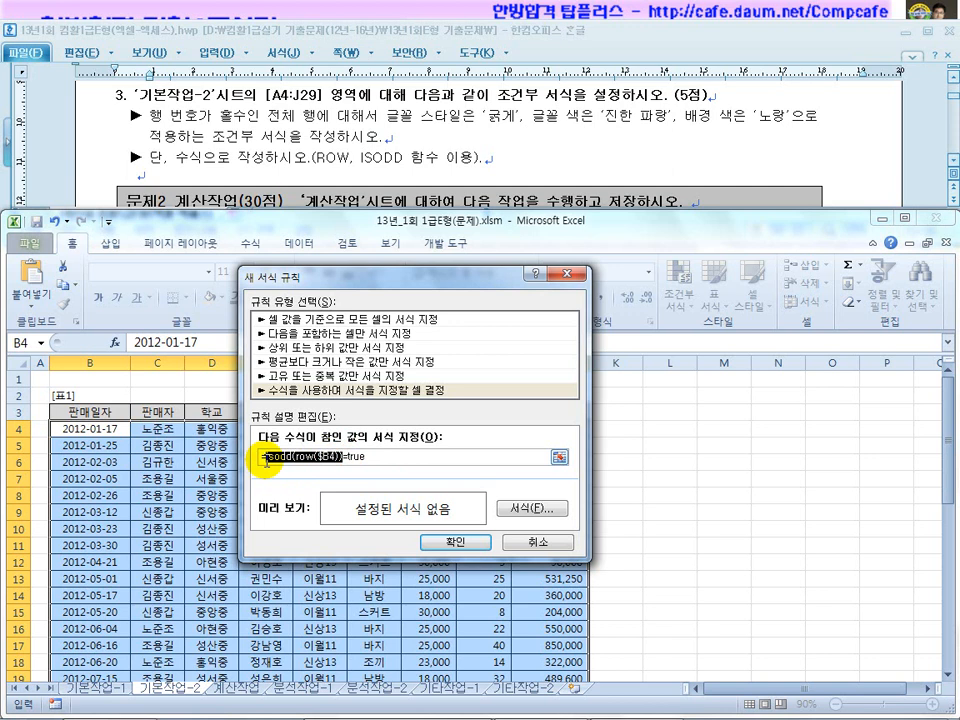
left_click(376, 457)
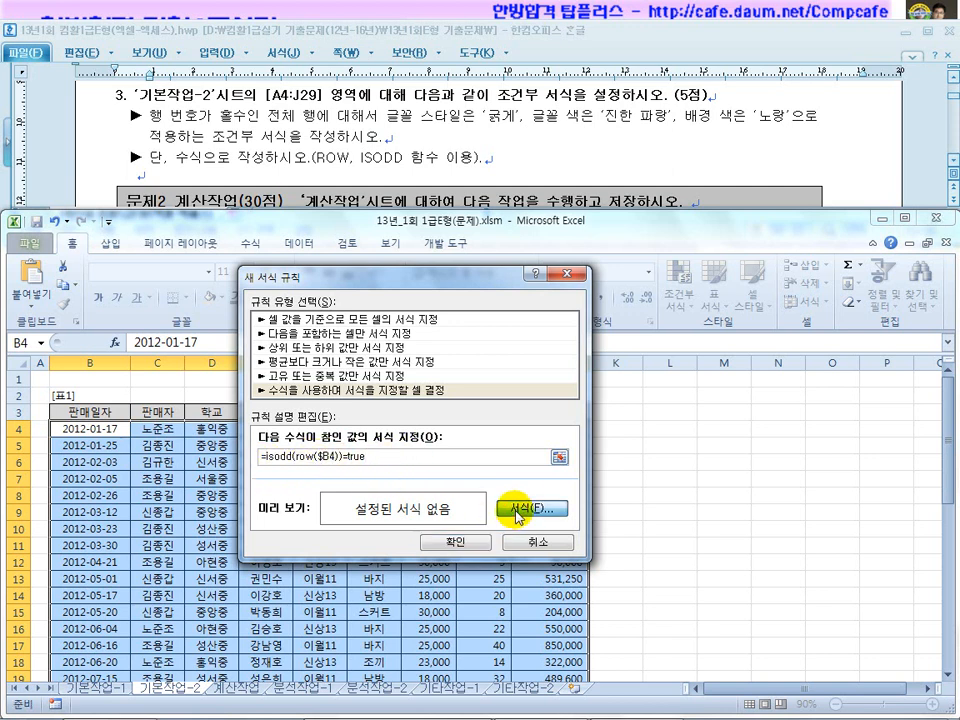
Format the rule as bold Dark Blue text on Yellow fill and apply it.
left_click(530, 508)
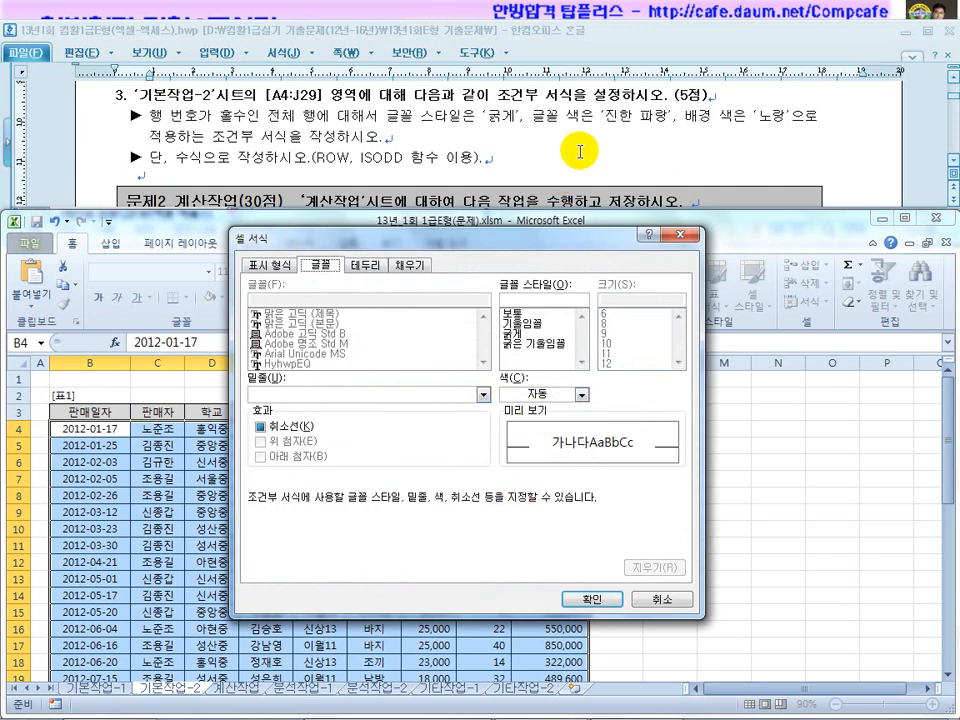
left_click(512, 335)
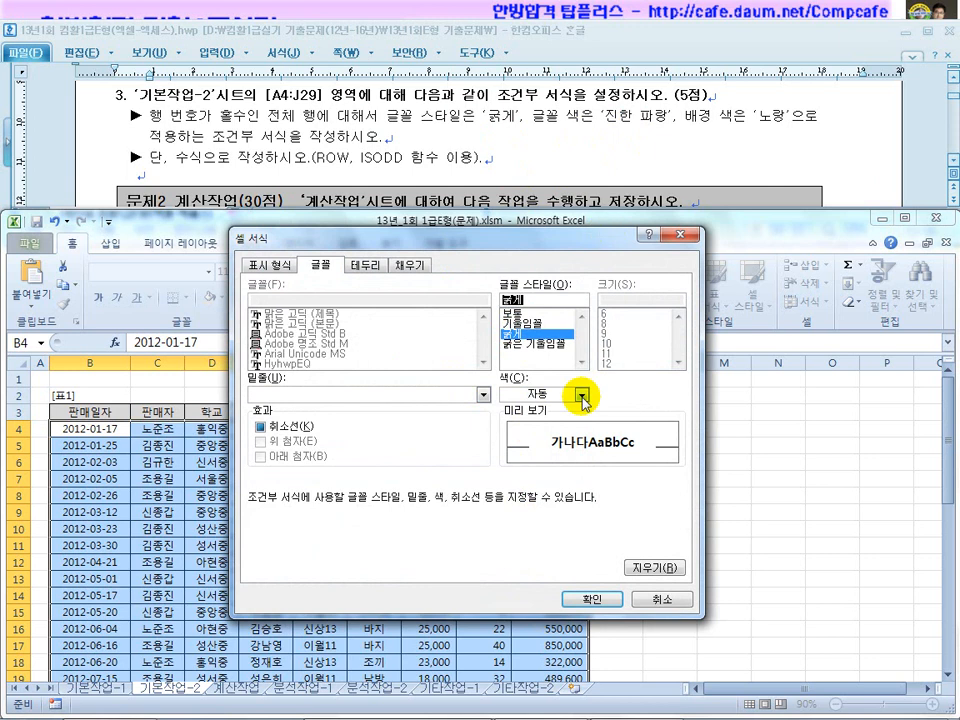
left_click(581, 395)
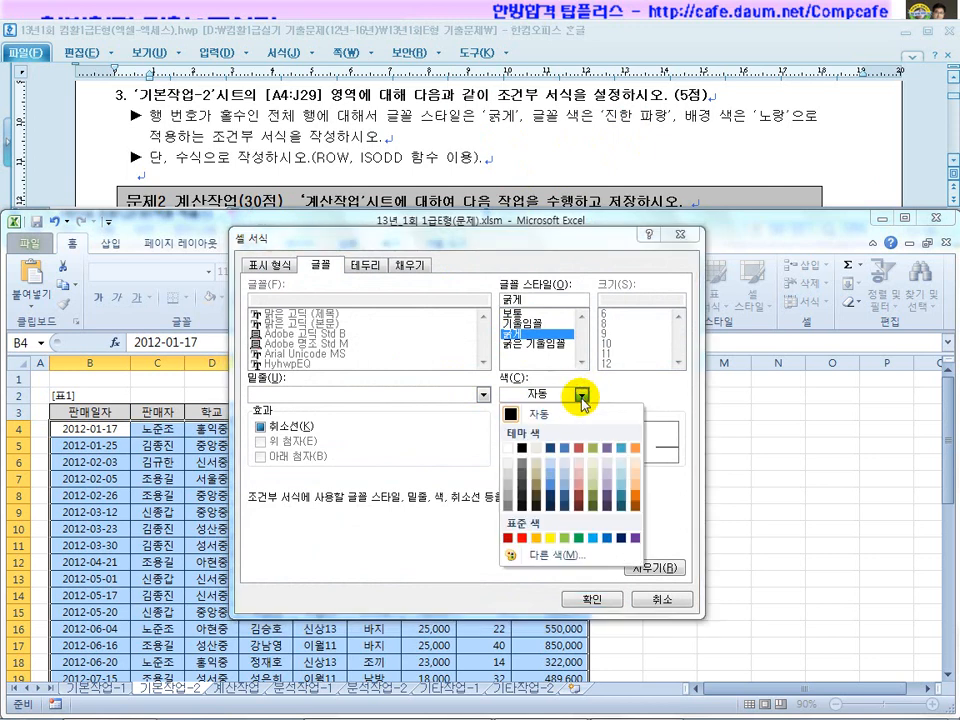
left_click(621, 539)
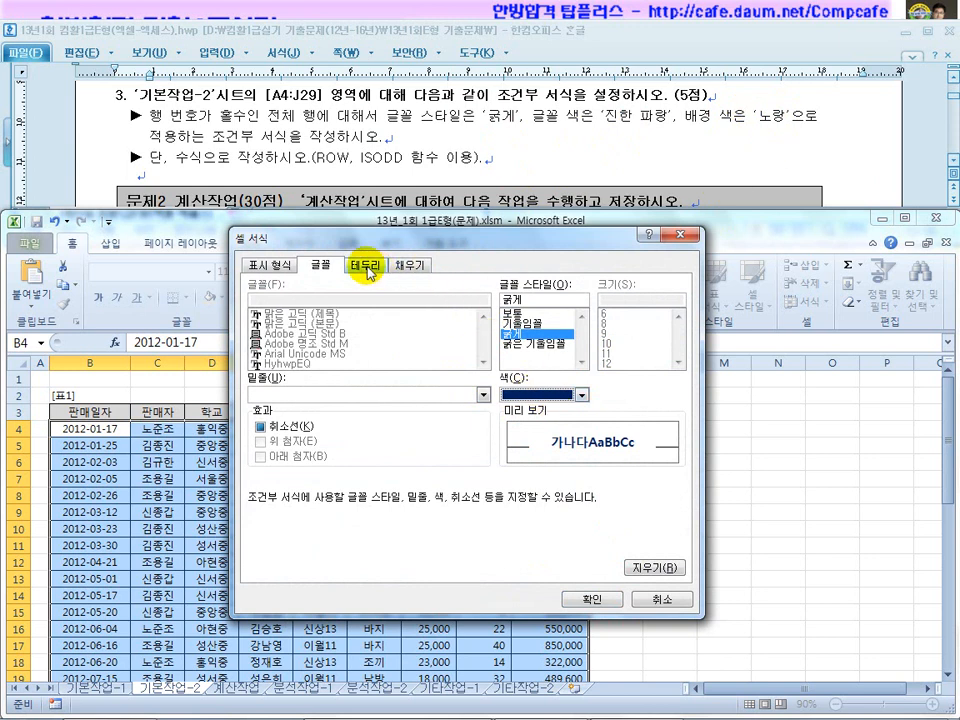
left_click(409, 265)
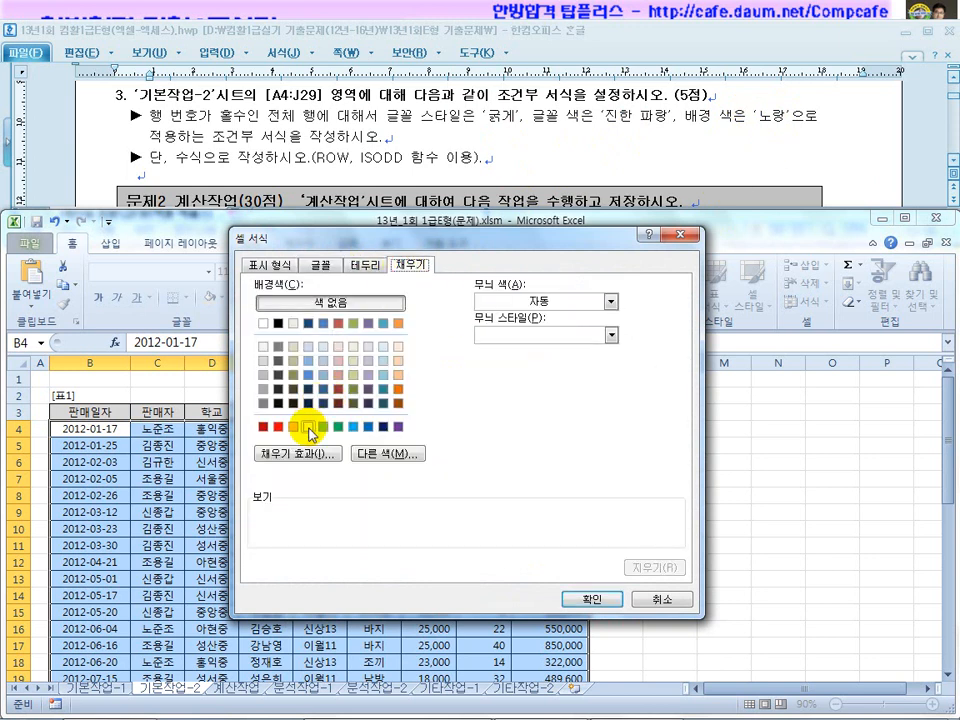
left_click(320, 265)
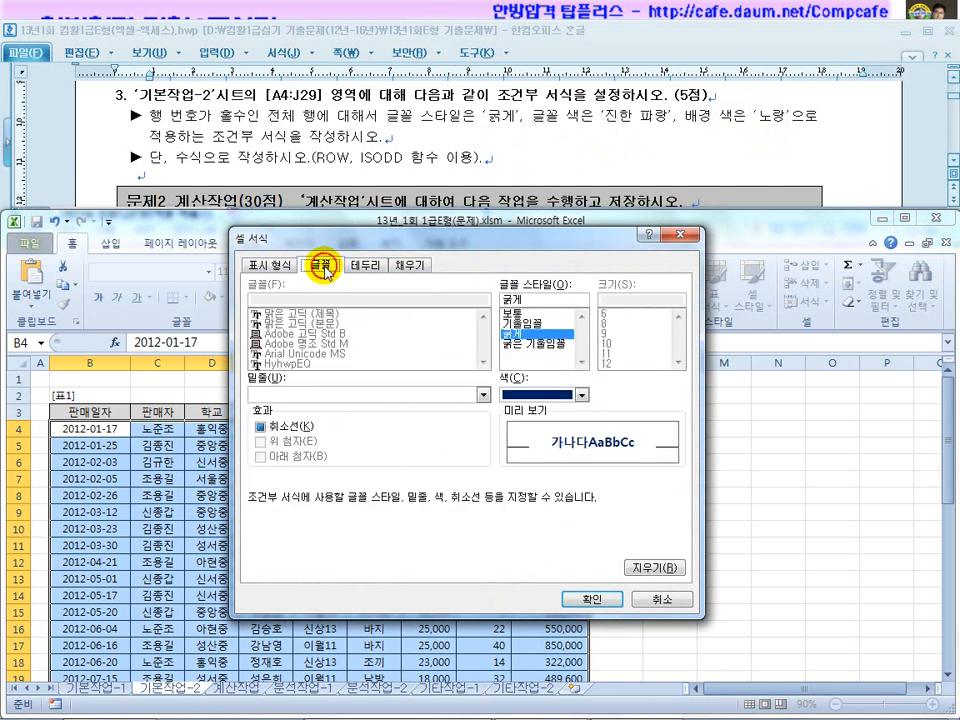
left_click(582, 396)
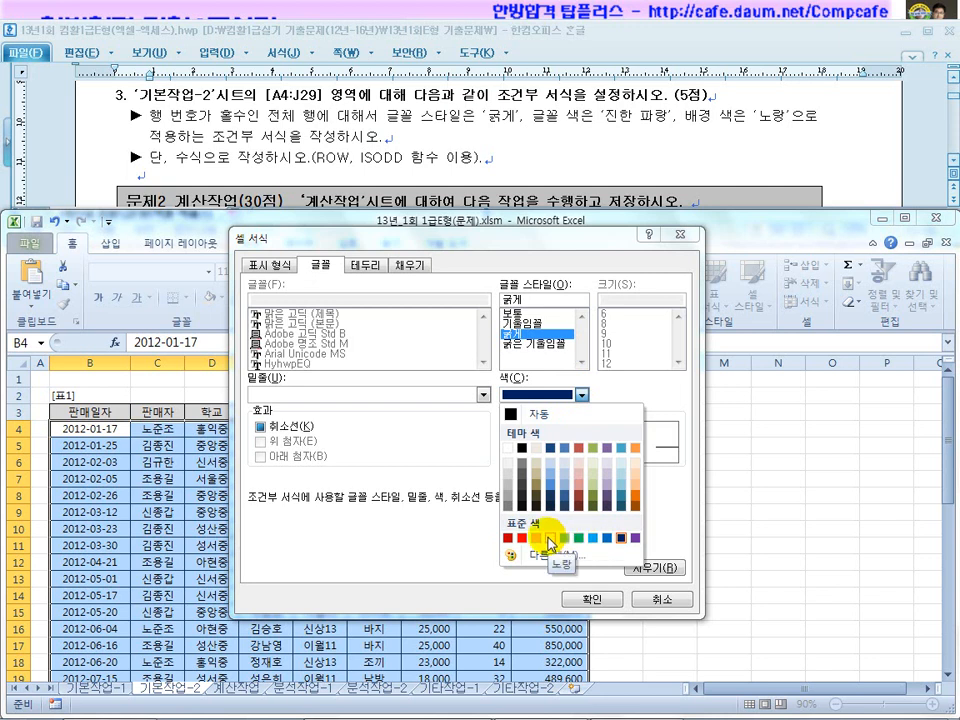
left_click(419, 268)
left_click(417, 267)
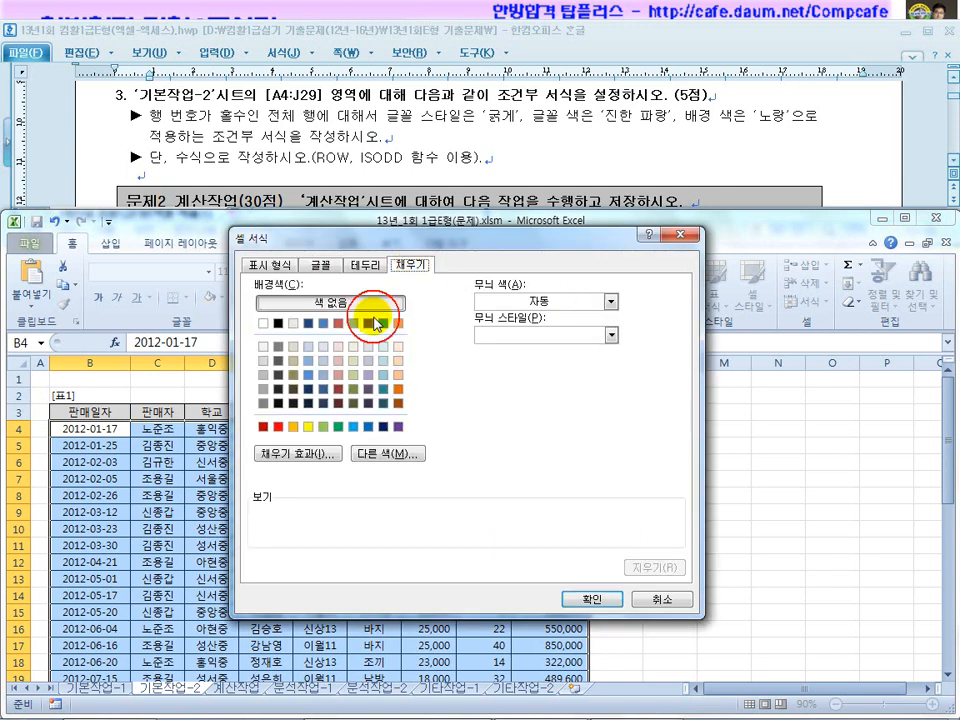
left_click(311, 428)
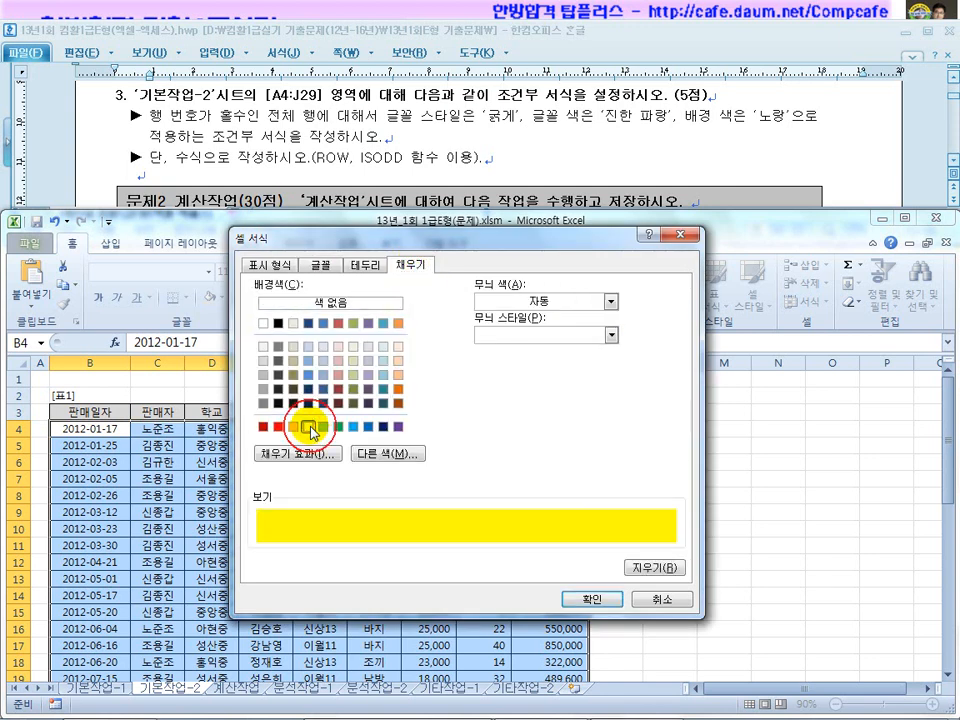
left_click(576, 598)
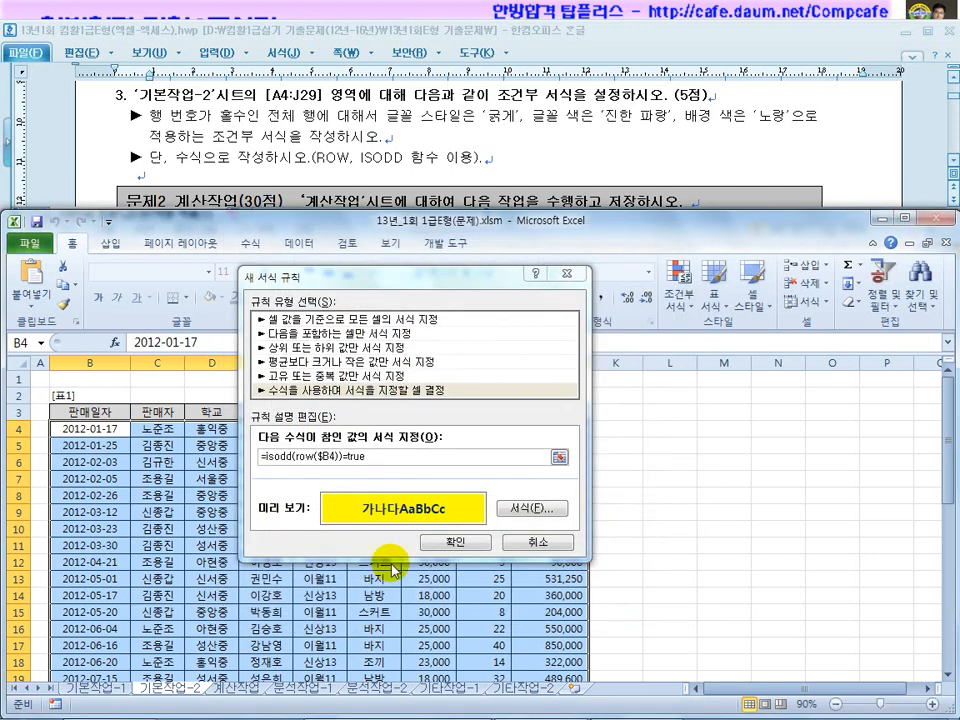
left_click(455, 543)
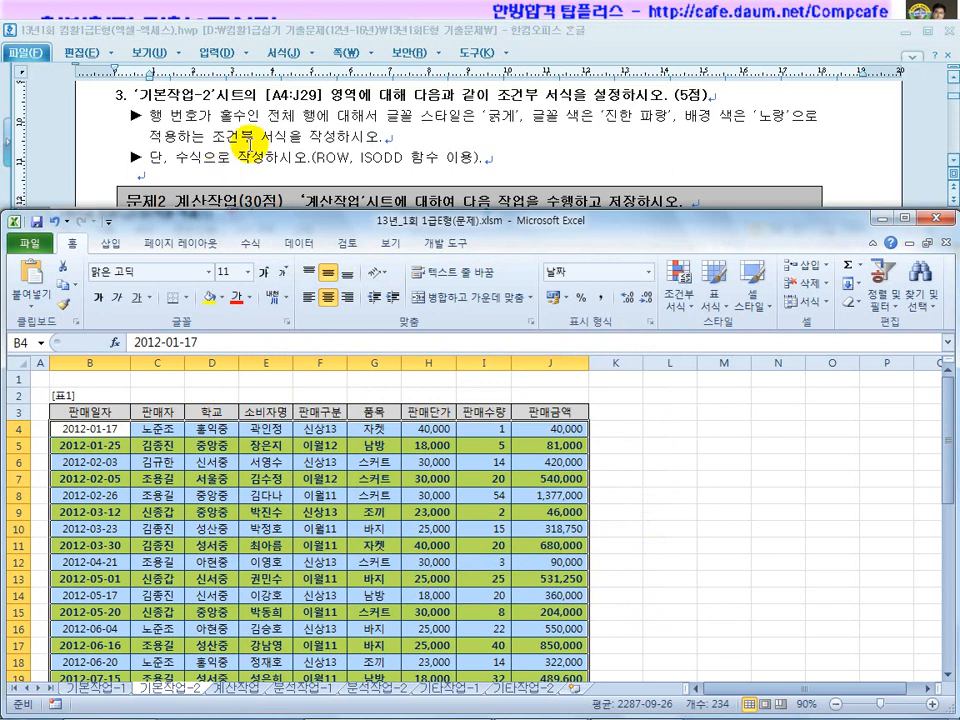
Select rows 5, 7 and 9 to confirm the yellow odd-row formatting.
left_click(17, 446)
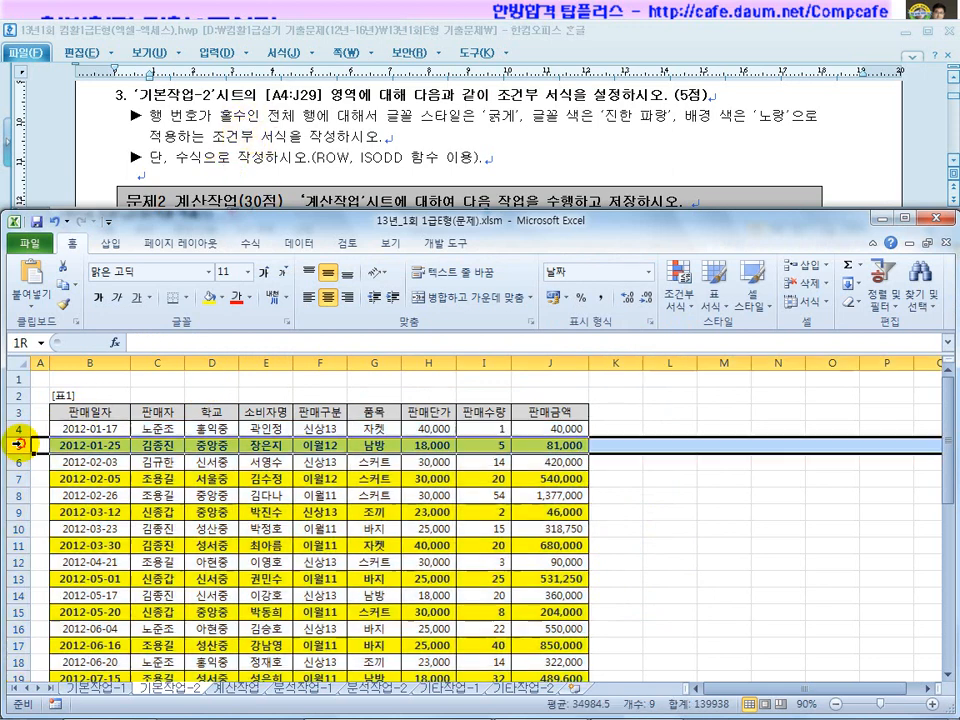
left_click(17, 479)
left_click(17, 512)
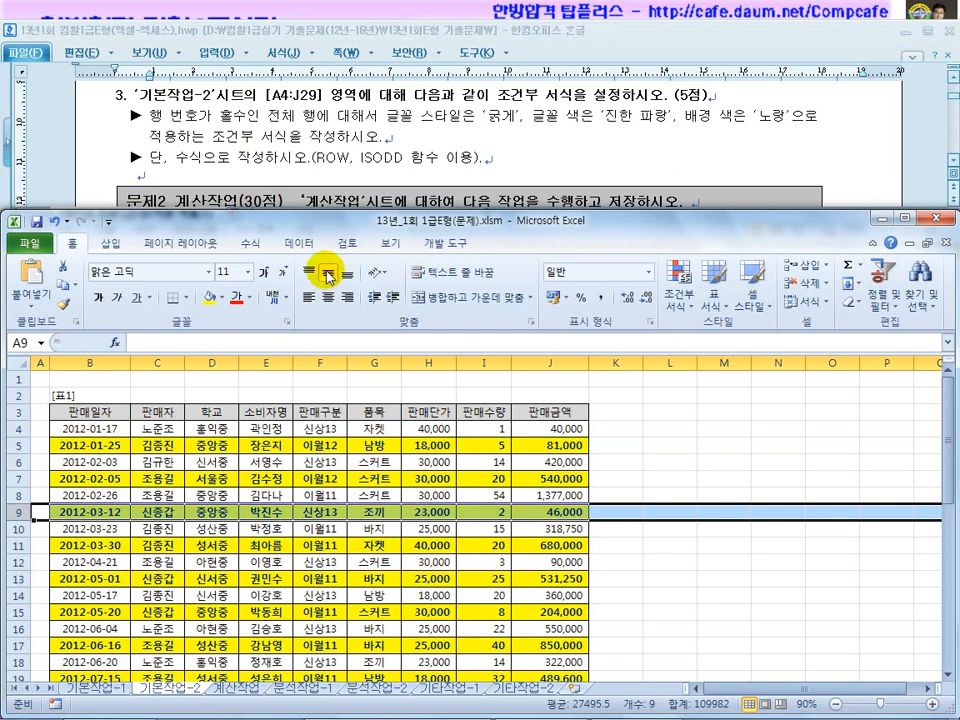
Scroll the Hangul document to problem 2's 판매금액 instructions, then return to Excel.
double_click(396, 160)
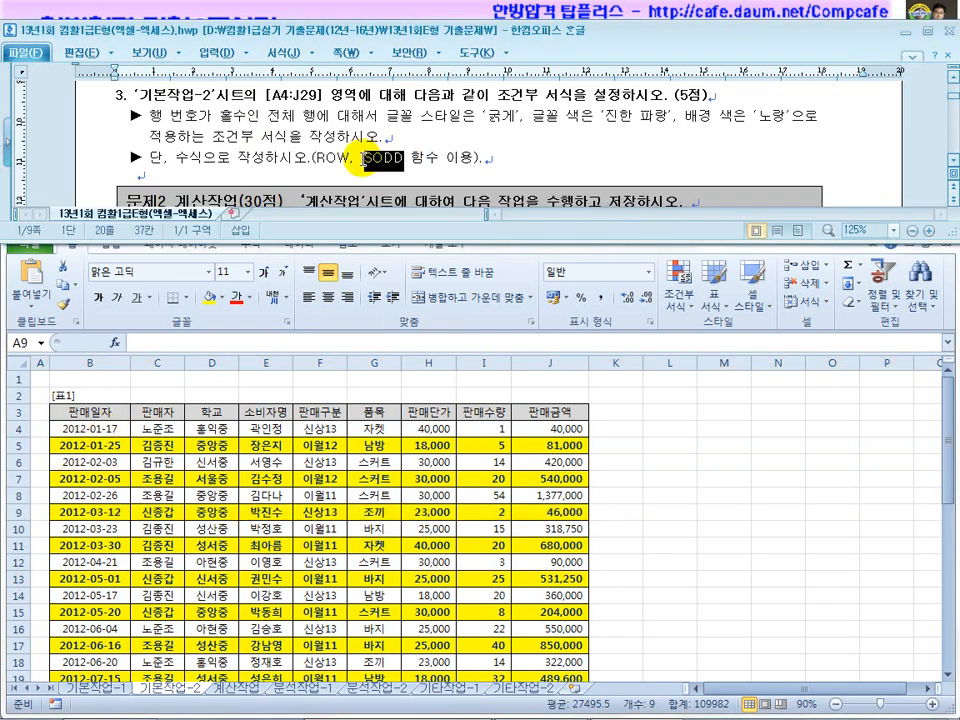
left_click(330, 404)
left_click(490, 125)
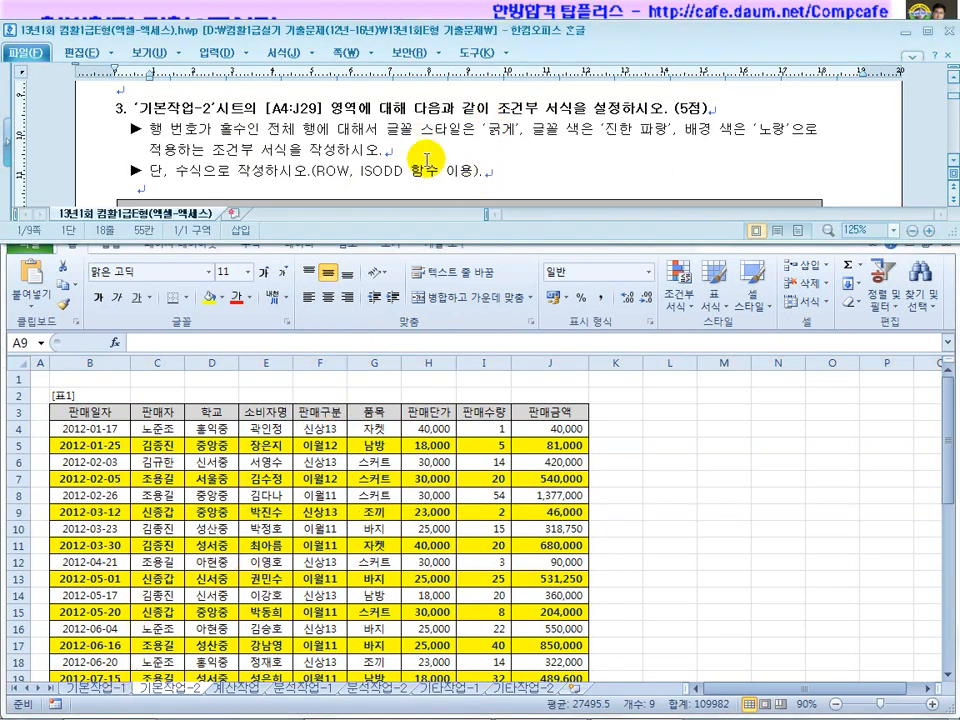
left_click(370, 148)
scroll(477, 170, "down", 1)
scroll(477, 170, "down", 1)
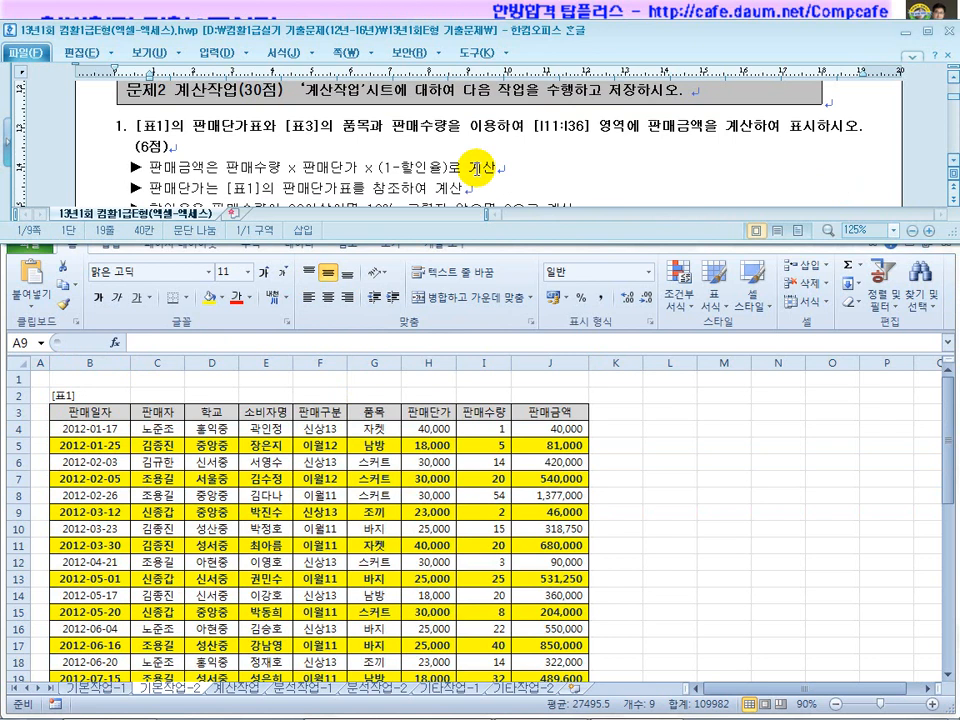
left_click(407, 143)
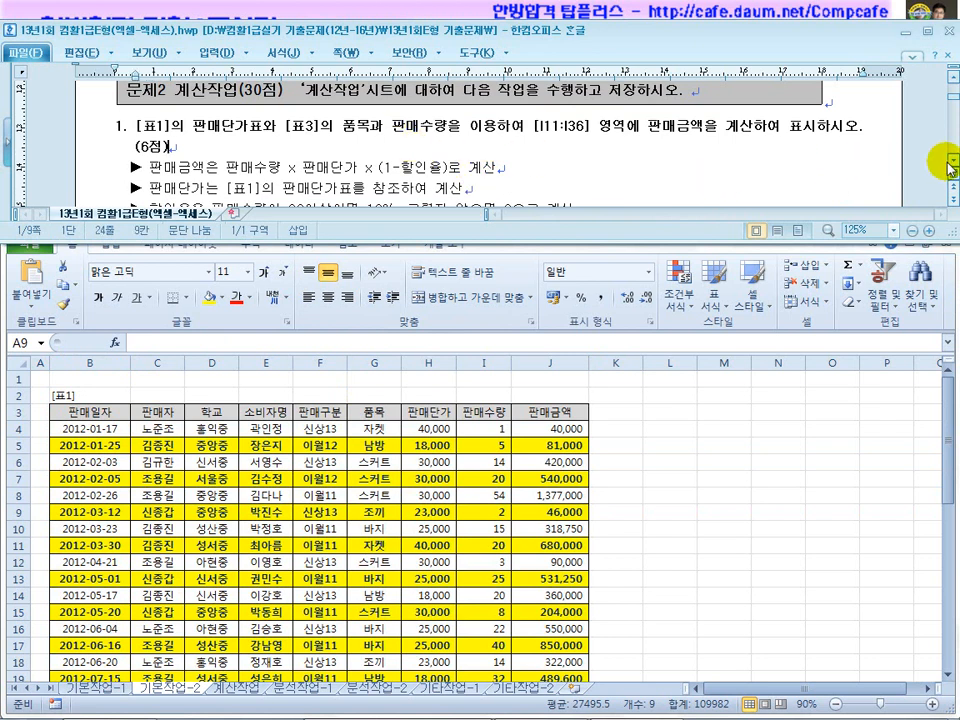
scroll(935, 160, "down", 2)
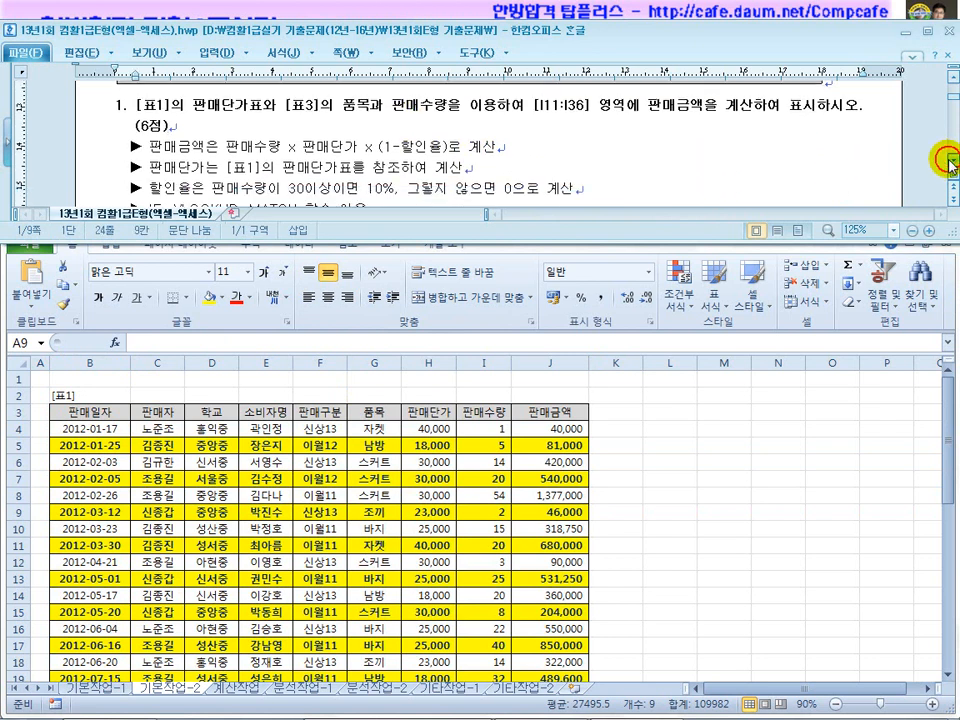
left_click(945, 77)
left_click(245, 687)
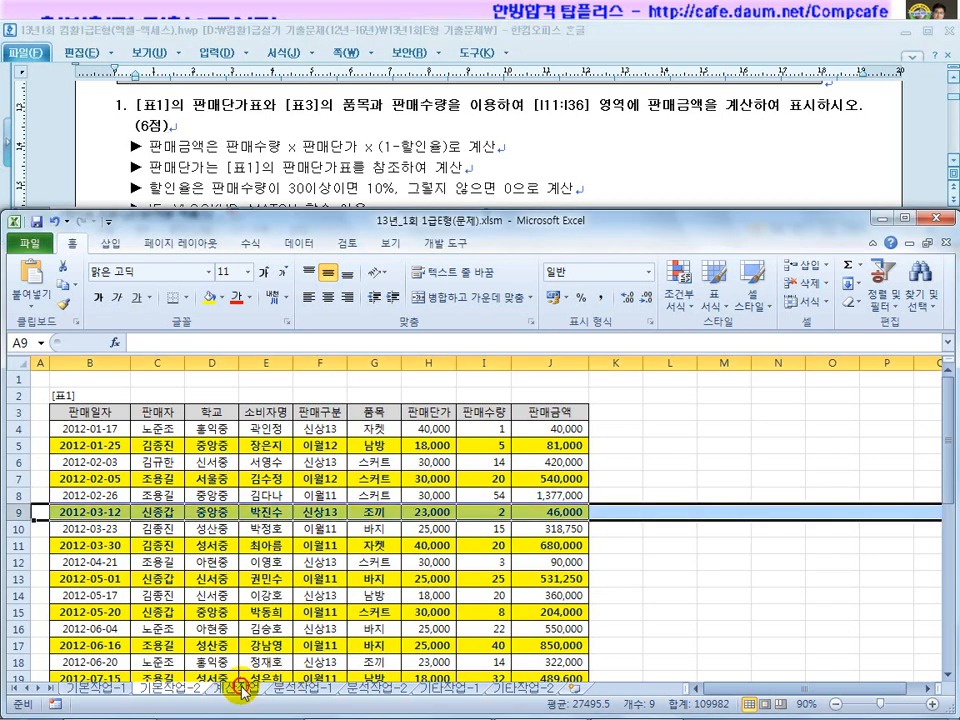
left_click(245, 687)
left_click(258, 575)
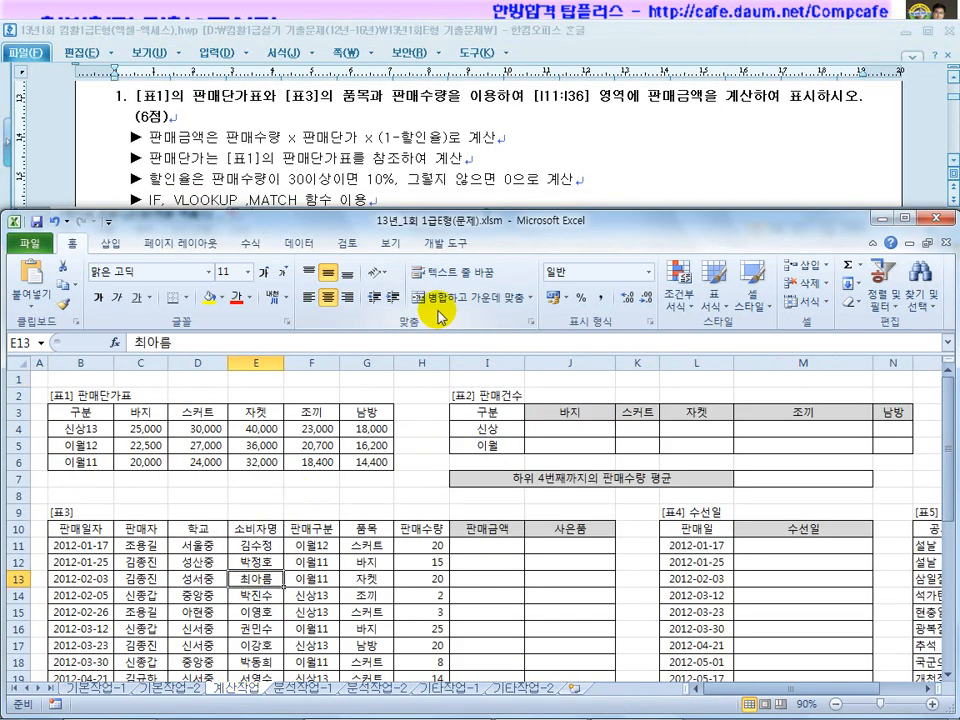
left_click(189, 96)
scroll(191, 110, "up", 1)
left_click(197, 142)
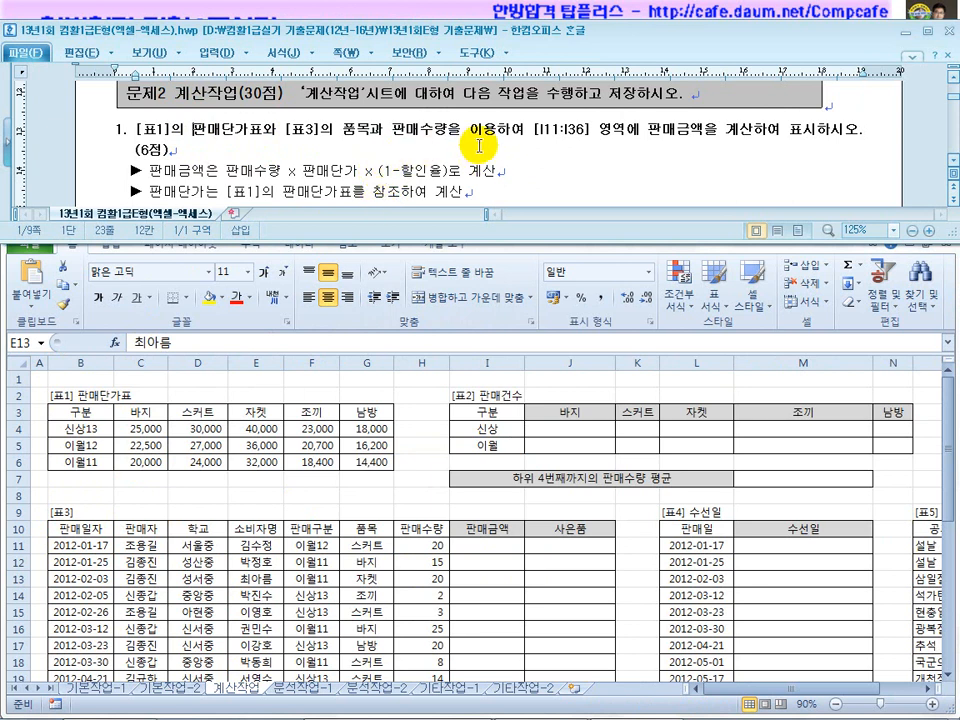
left_click(470, 550)
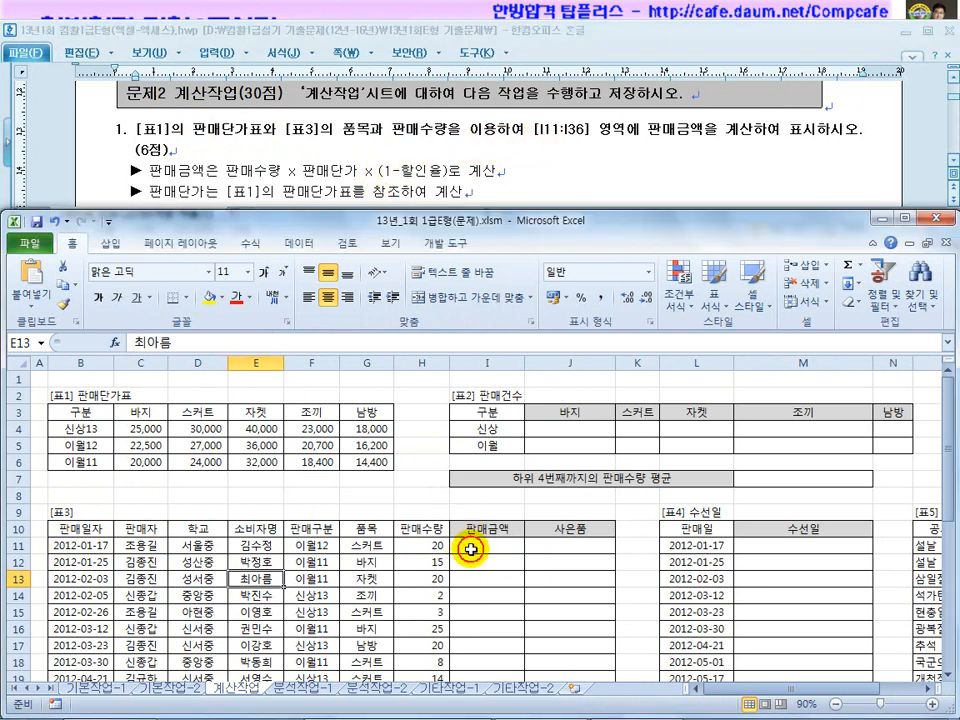
scroll(471, 546, "down", 3)
scroll(471, 544, "down", 5)
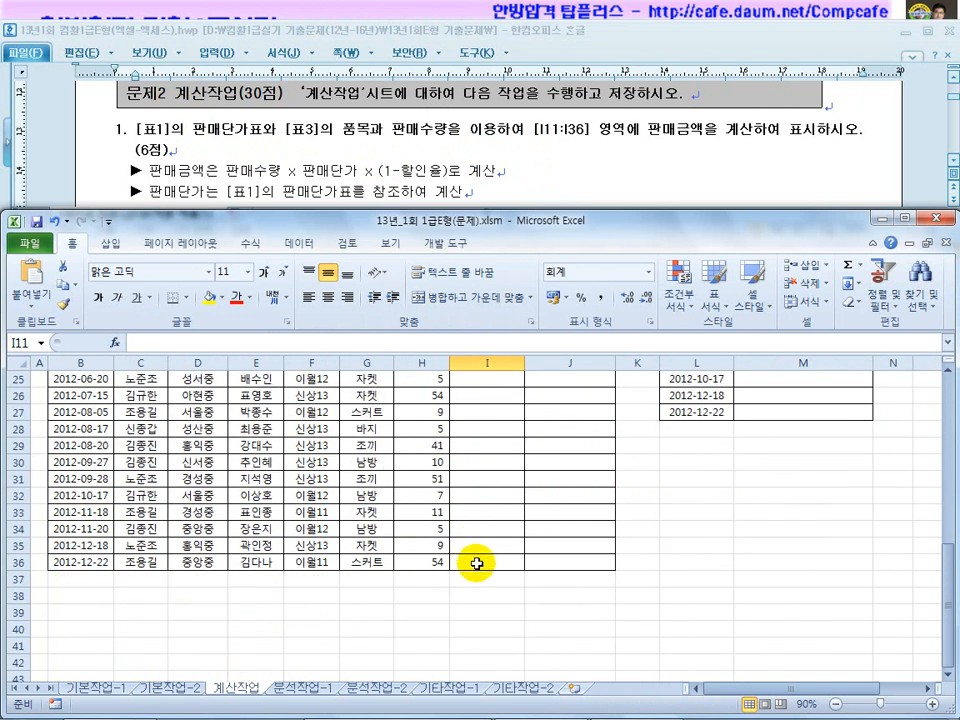
left_click_drag(476, 563, 473, 426)
scroll(476, 440, "up", 4)
scroll(480, 477, "up", 4)
left_click(482, 532)
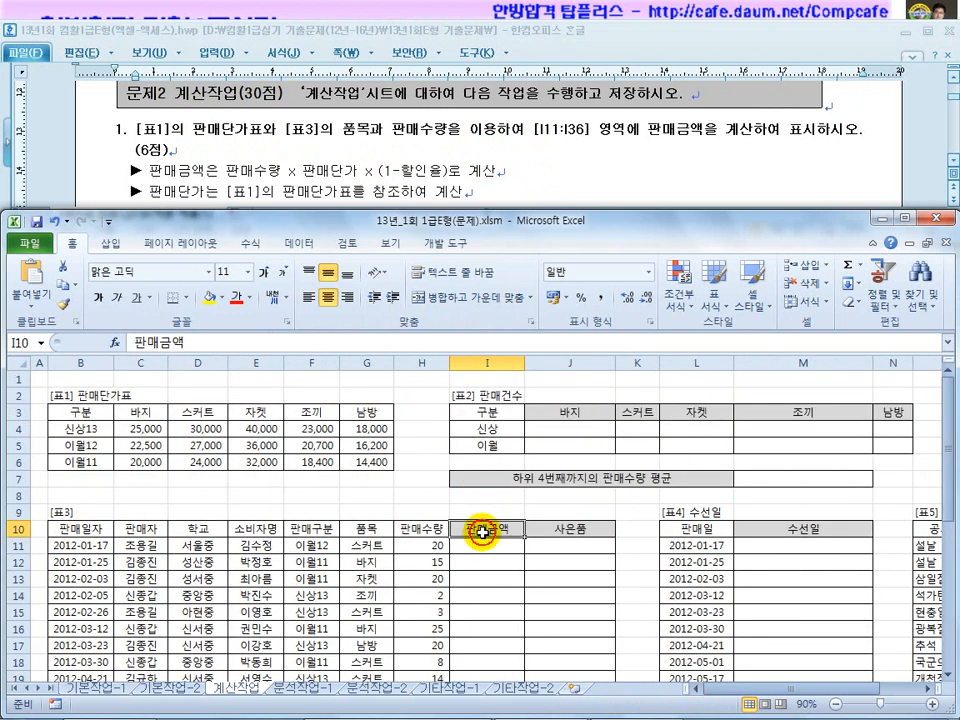
left_click(122, 130)
left_click(252, 160)
left_click(330, 159)
left_click(234, 540)
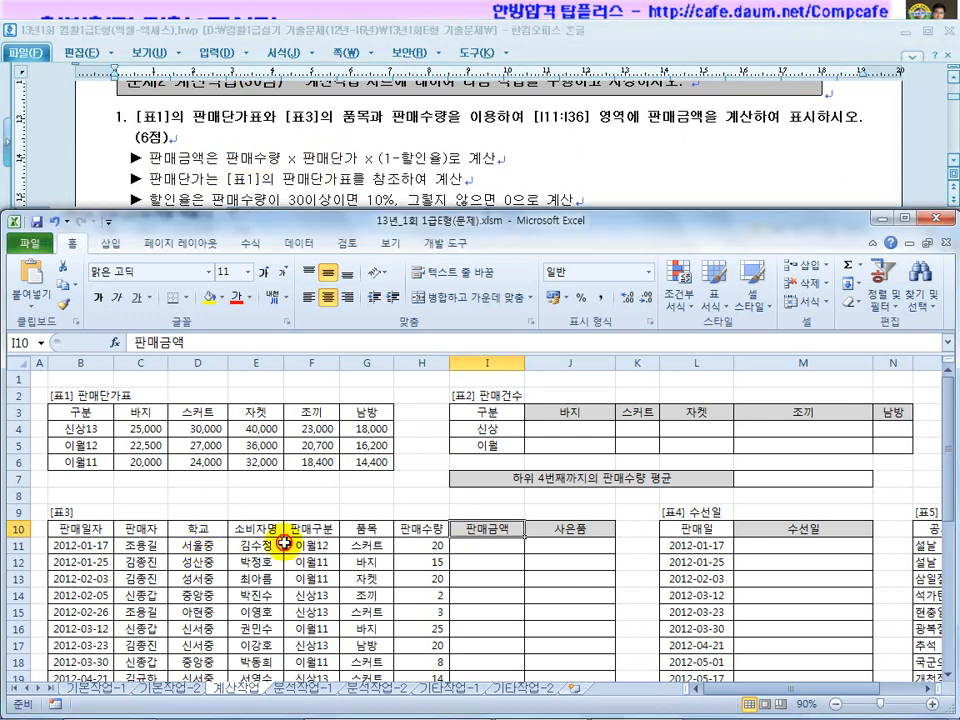
left_click_drag(418, 537, 424, 613)
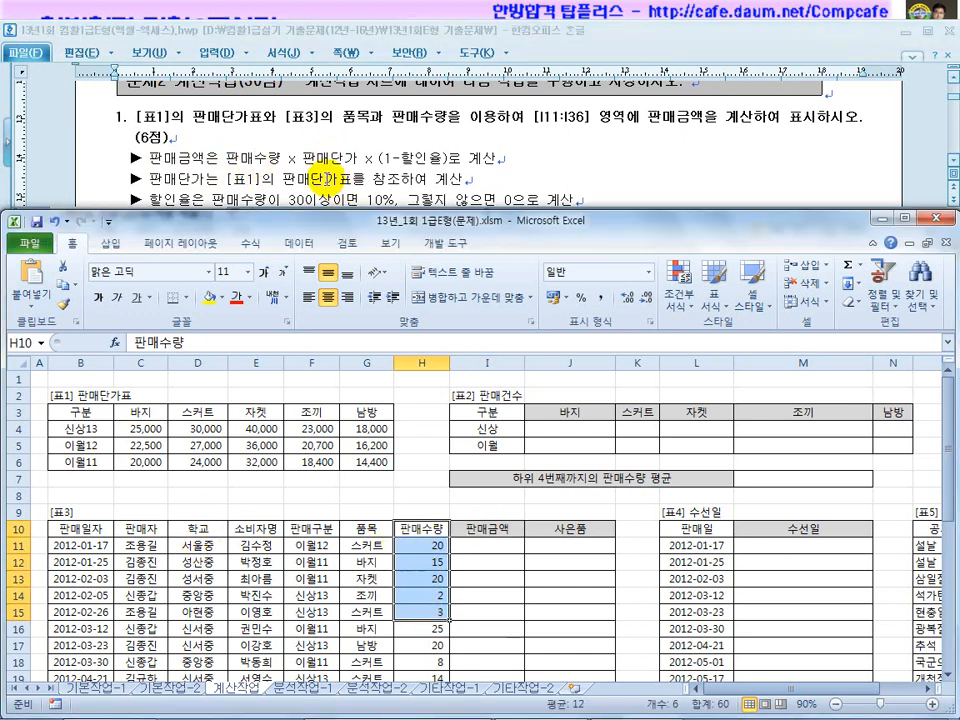
left_click(310, 157)
left_click_drag(310, 157, 376, 158)
left_click(279, 423)
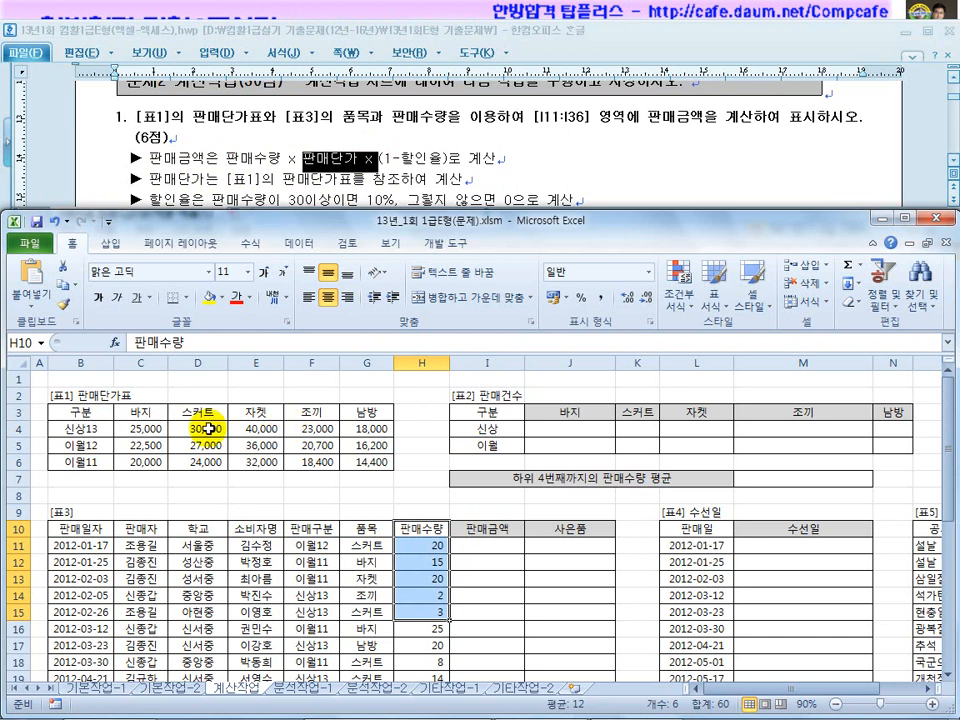
left_click(130, 411)
left_click_drag(78, 428, 82, 463)
left_click_drag(140, 412, 353, 418)
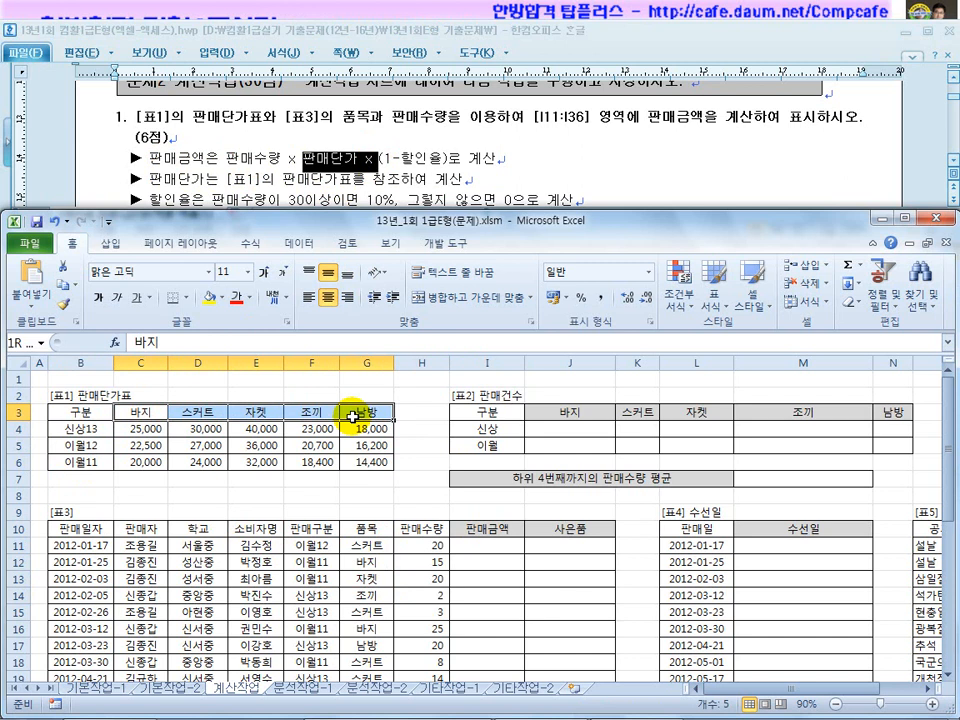
left_click_drag(77, 428, 66, 467)
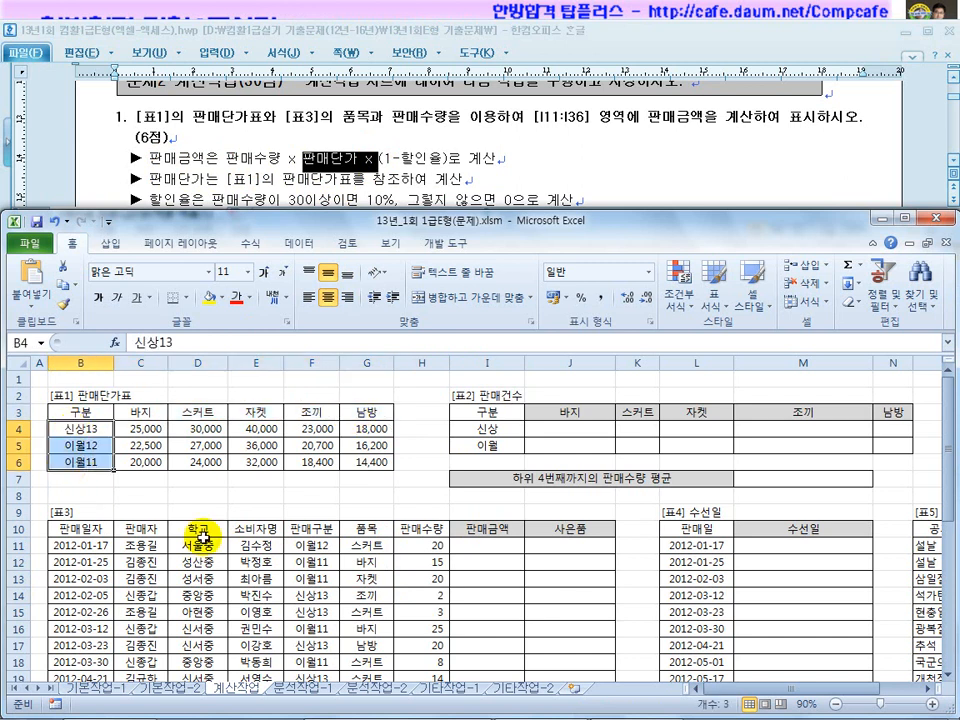
left_click_drag(312, 528, 316, 598)
left_click_drag(79, 429, 84, 462)
left_click_drag(140, 411, 339, 424)
left_click(80, 445)
left_click(256, 411)
left_click(254, 453)
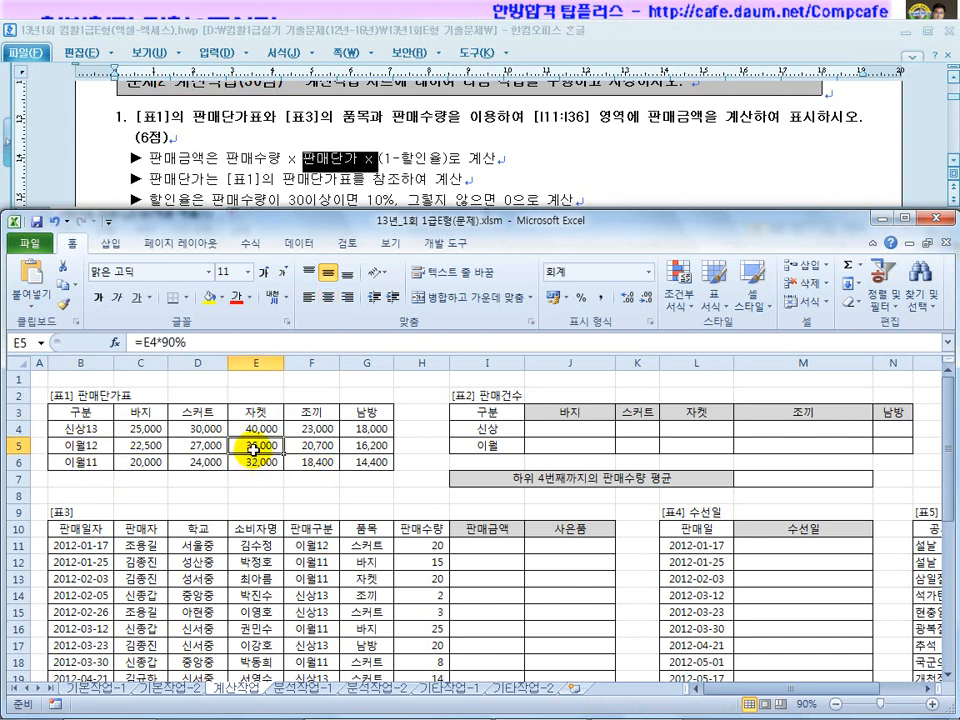
left_click(426, 156)
left_click_drag(444, 158, 375, 152)
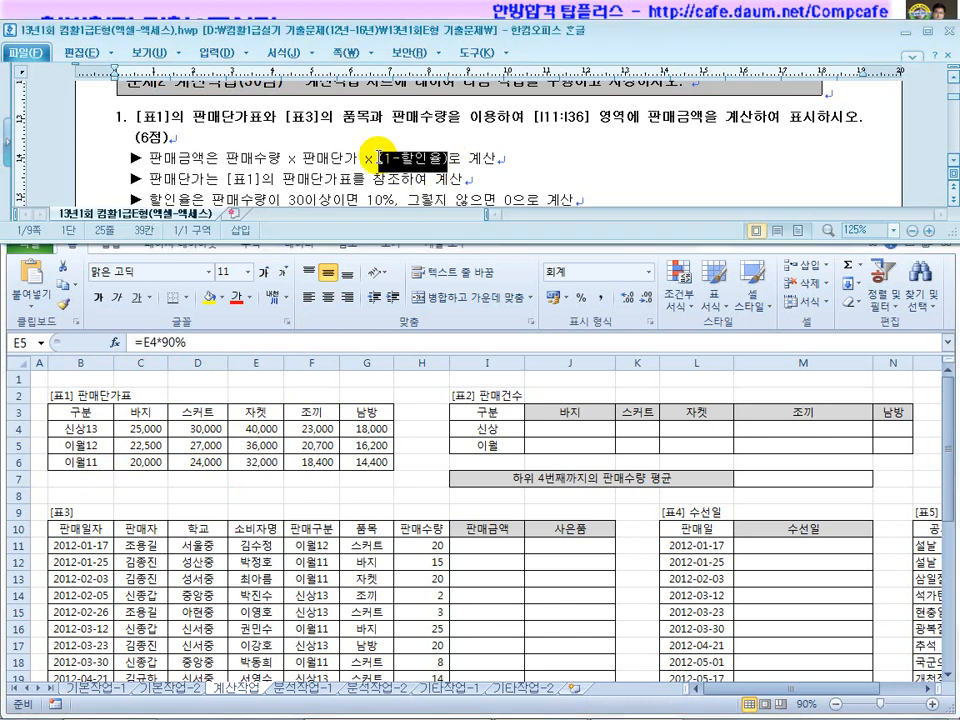
left_click(394, 546)
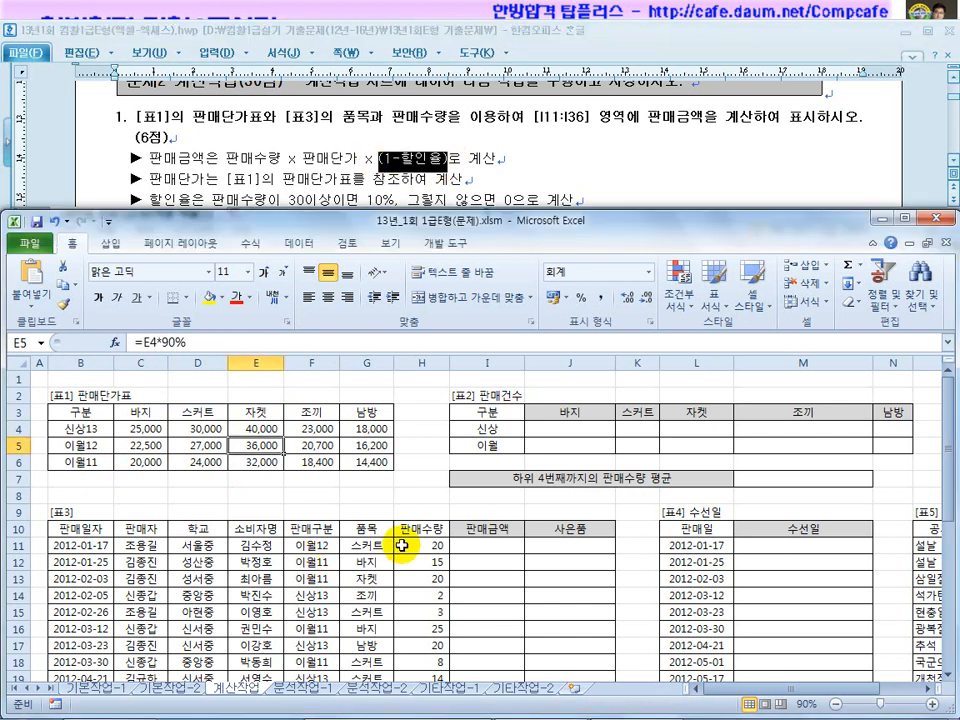
left_click(295, 196)
scroll(251, 195, "down", 1)
left_click_drag(160, 158, 255, 160)
left_click_drag(364, 160, 266, 158)
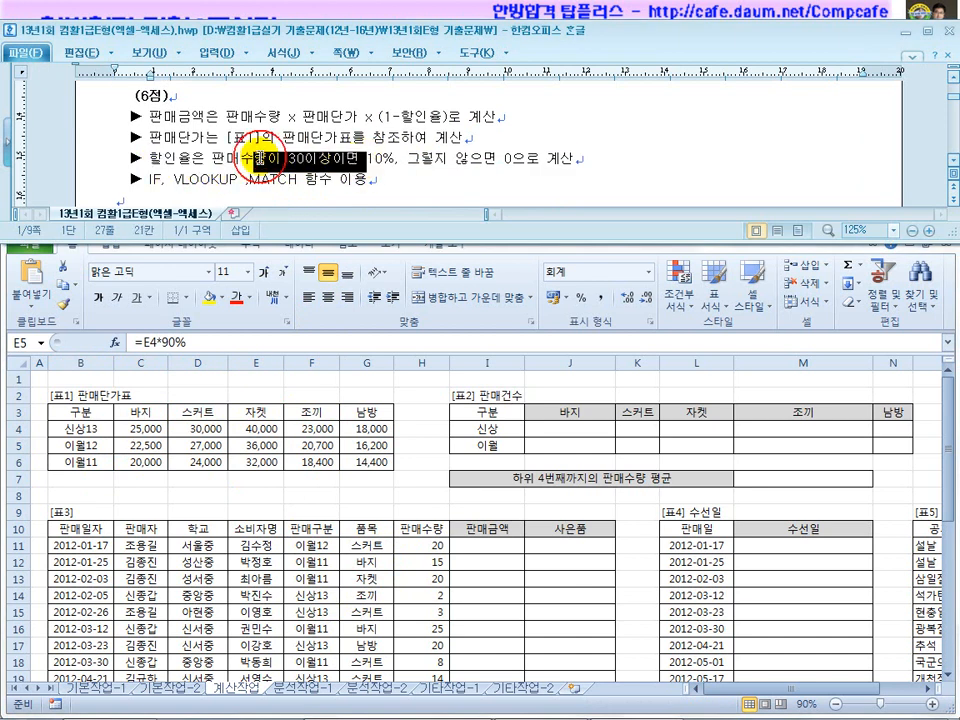
left_click(436, 548)
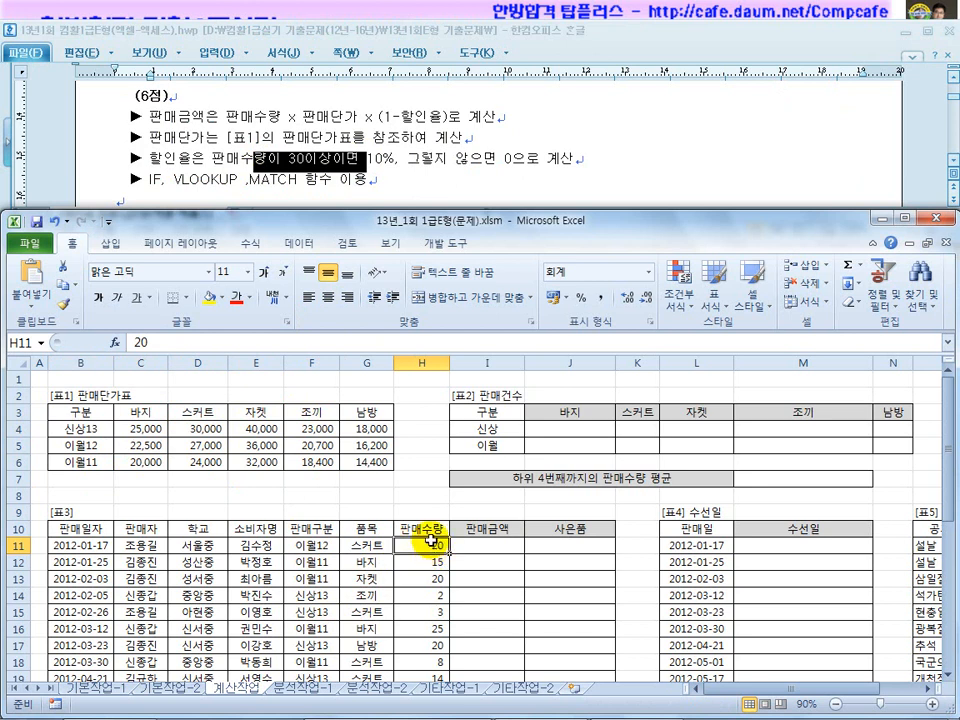
left_click_drag(399, 158, 362, 160)
left_click_drag(526, 160, 473, 163)
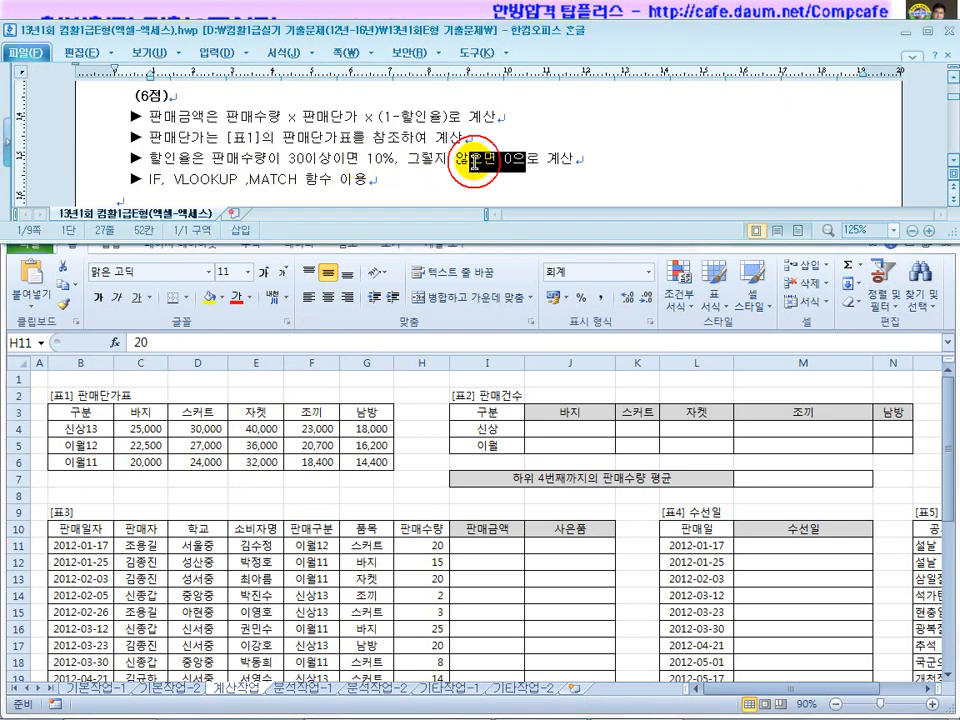
left_click_drag(446, 116, 397, 115)
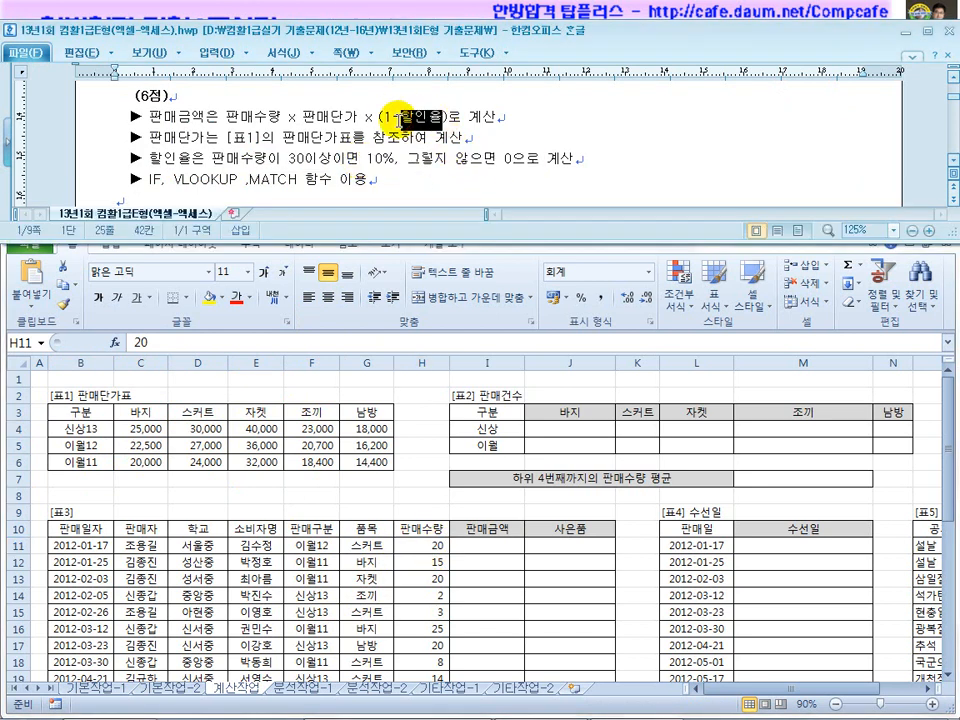
left_click(381, 121)
left_click(426, 107)
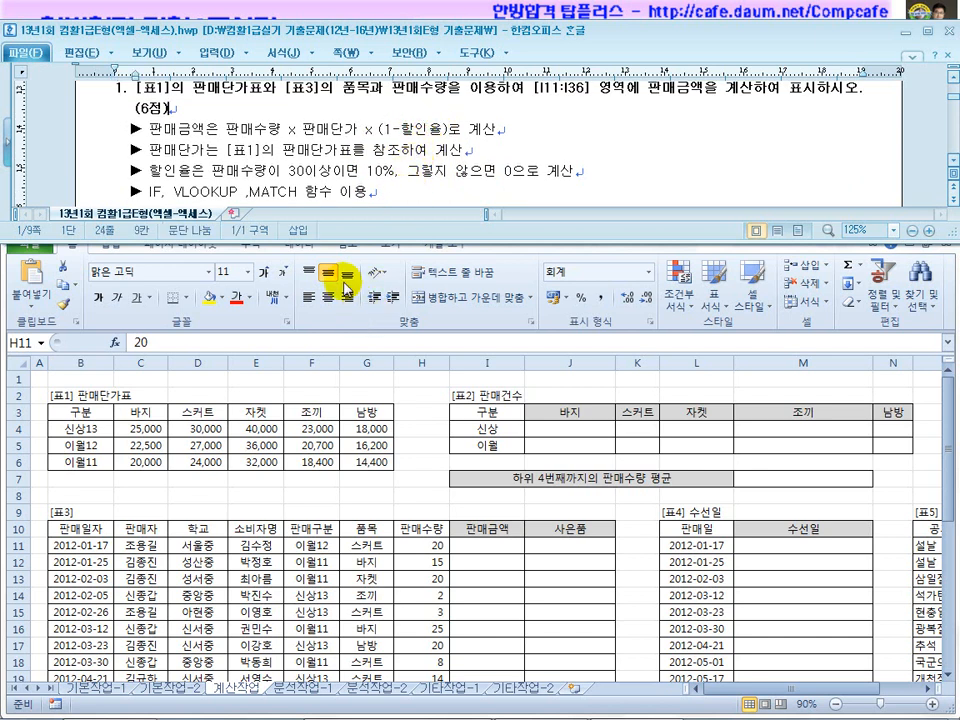
left_click(303, 130)
left_click_drag(80, 411, 368, 462)
left_click(190, 192)
left_click_drag(318, 137, 527, 141)
left_click(265, 168)
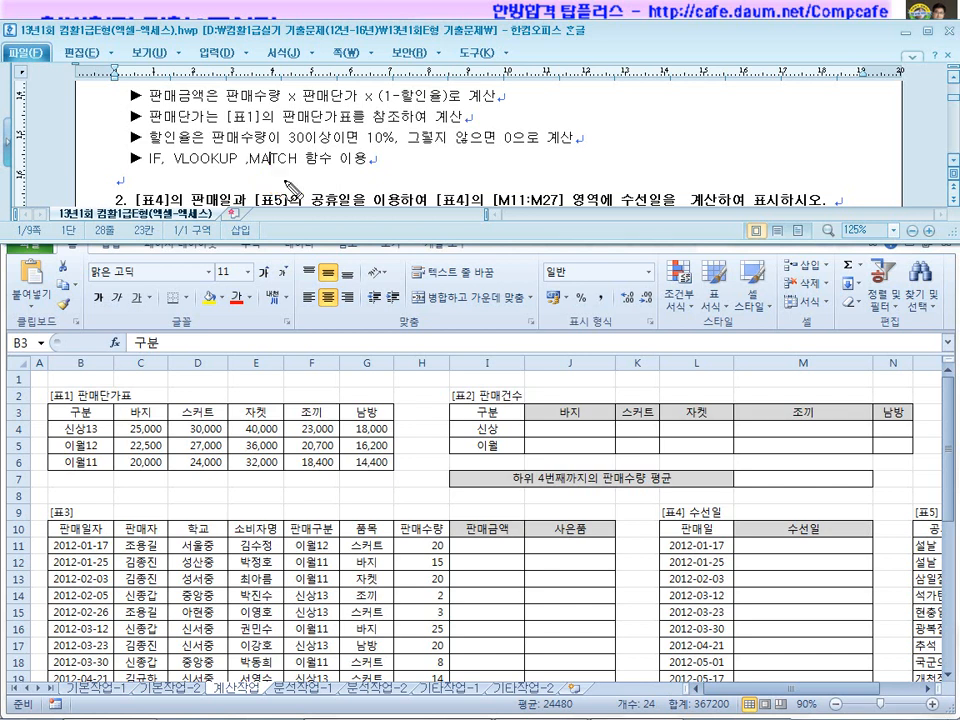
left_click_drag(171, 172, 212, 174)
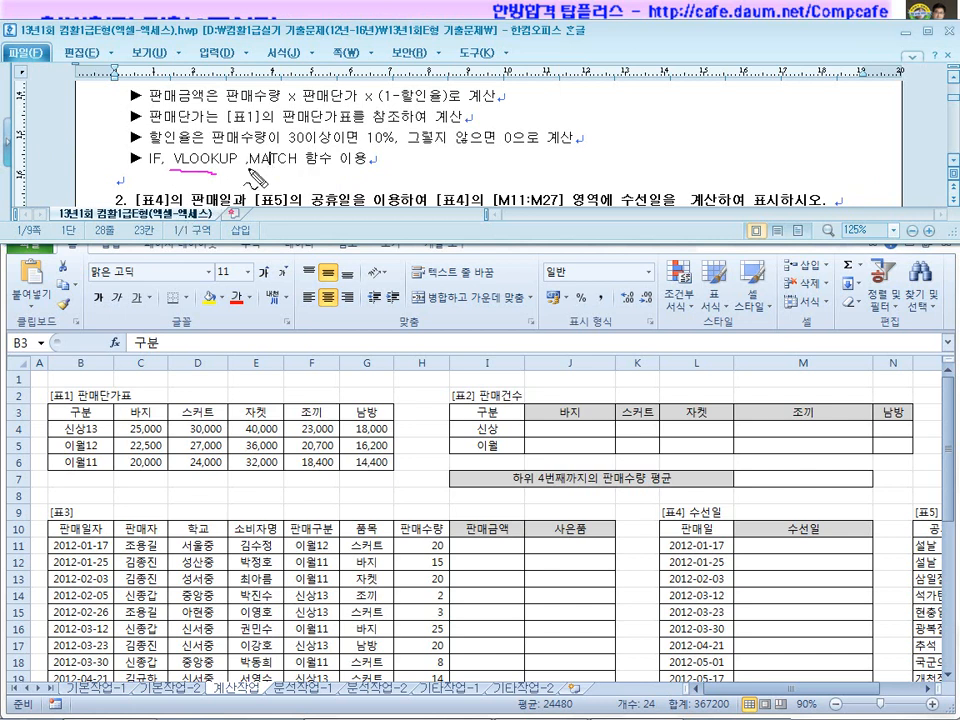
mouse_move(172, 137)
left_mouse_down()
mouse_move(160, 160)
mouse_move(216, 181)
mouse_move(320, 177)
left_mouse_up()
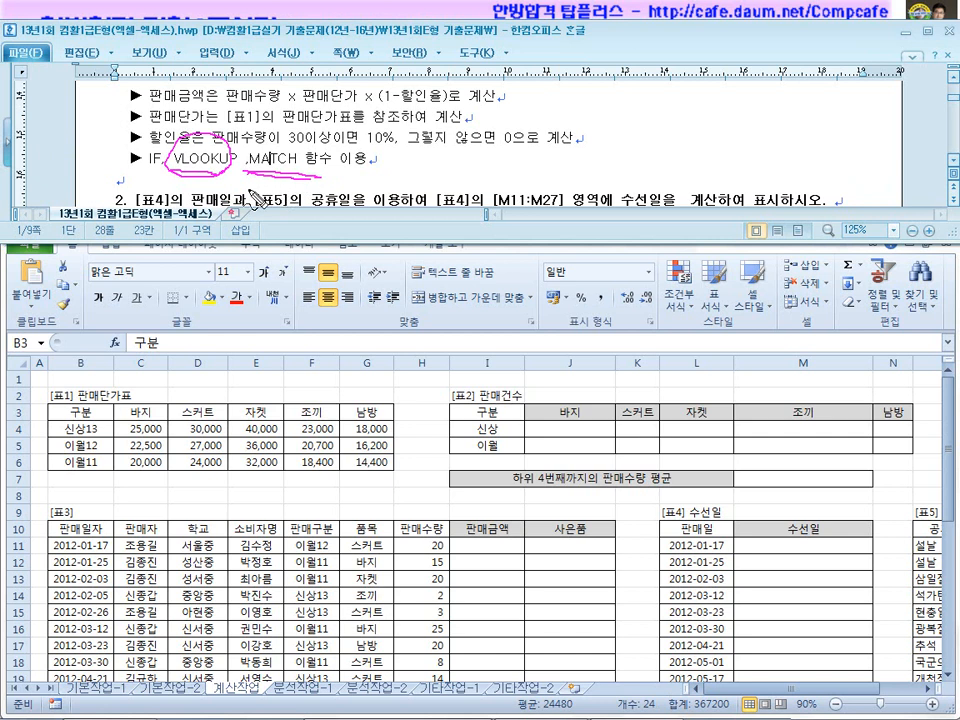
mouse_move(95, 418)
left_mouse_down()
mouse_move(60, 445)
mouse_move(85, 475)
mouse_move(113, 487)
left_mouse_up()
mouse_move(123, 417)
left_mouse_down()
mouse_move(324, 420)
mouse_move(186, 399)
mouse_move(181, 411)
left_mouse_up()
mouse_move(217, 376)
left_mouse_down()
mouse_move(217, 390)
mouse_move(281, 388)
left_mouse_up()
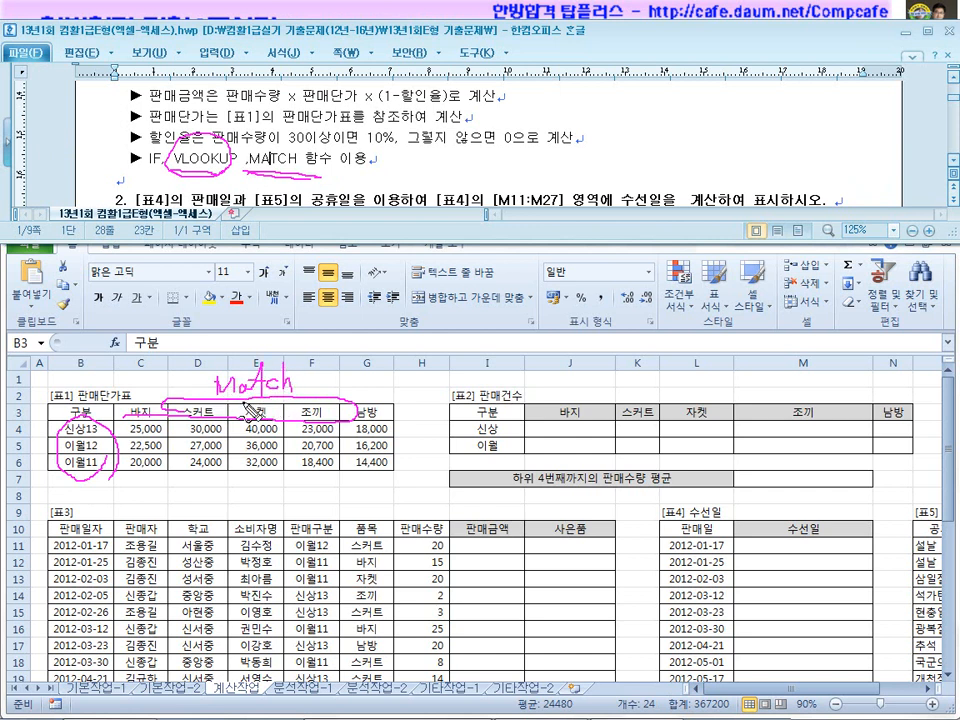
mouse_move(197, 170)
left_mouse_down()
mouse_move(186, 142)
mouse_move(228, 202)
left_mouse_up()
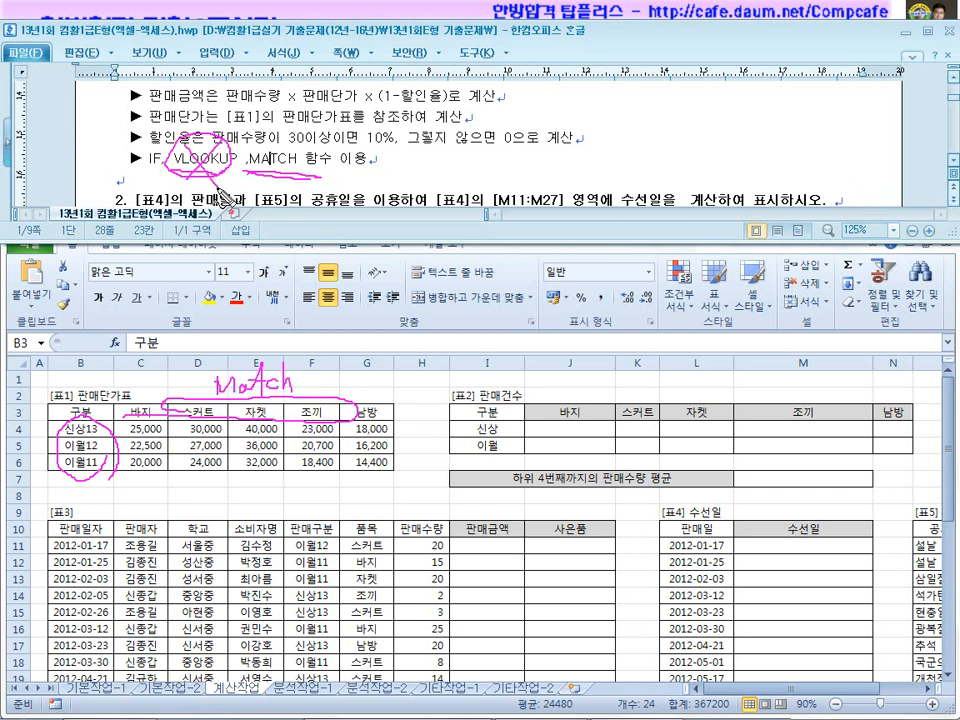
key("Escape")
key("ctrl+shift+d")
mouse_move(154, 392)
left_mouse_down()
mouse_move(138, 400)
mouse_move(233, 424)
mouse_move(372, 420)
mouse_move(212, 380)
mouse_move(232, 398)
left_mouse_up()
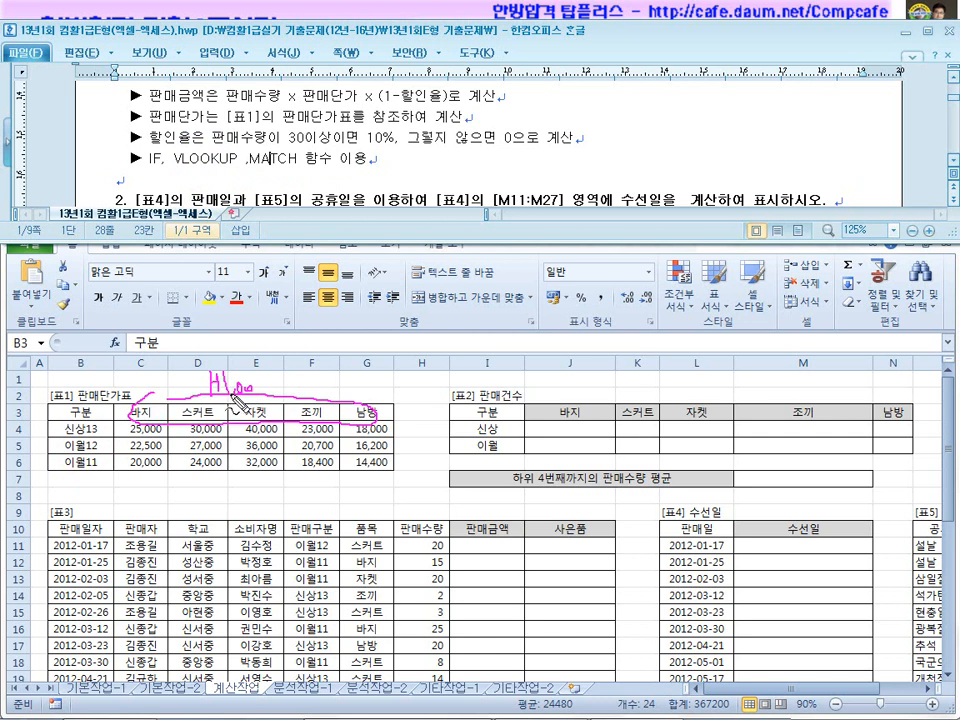
mouse_move(104, 463)
left_mouse_down()
mouse_move(82, 486)
mouse_move(104, 450)
mouse_move(94, 492)
mouse_move(124, 484)
mouse_move(145, 498)
left_mouse_up()
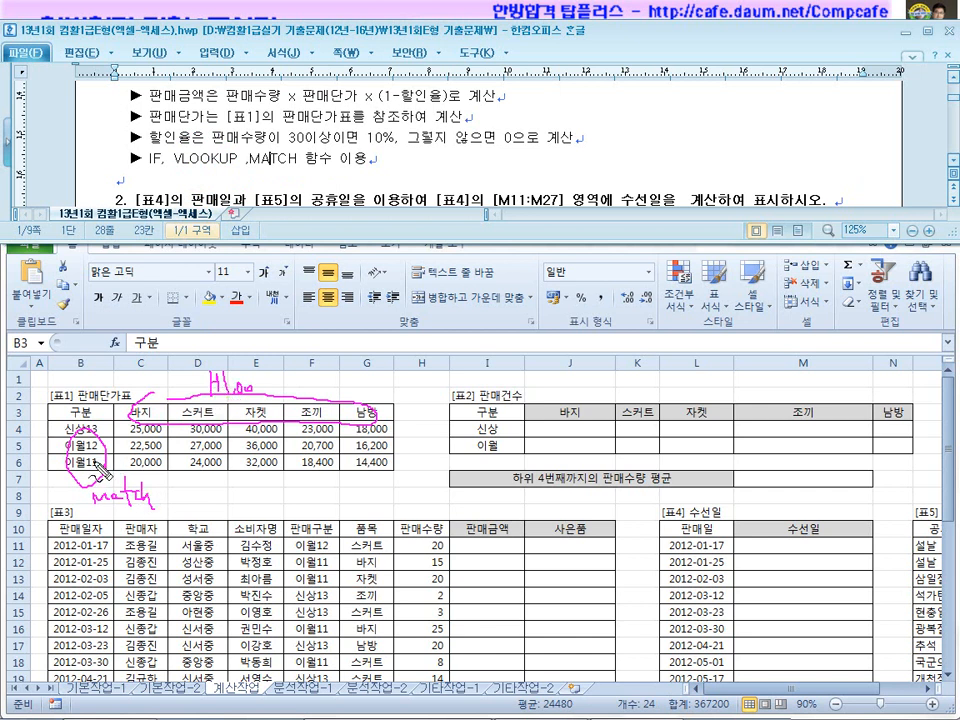
left_click_drag(162, 170, 232, 171)
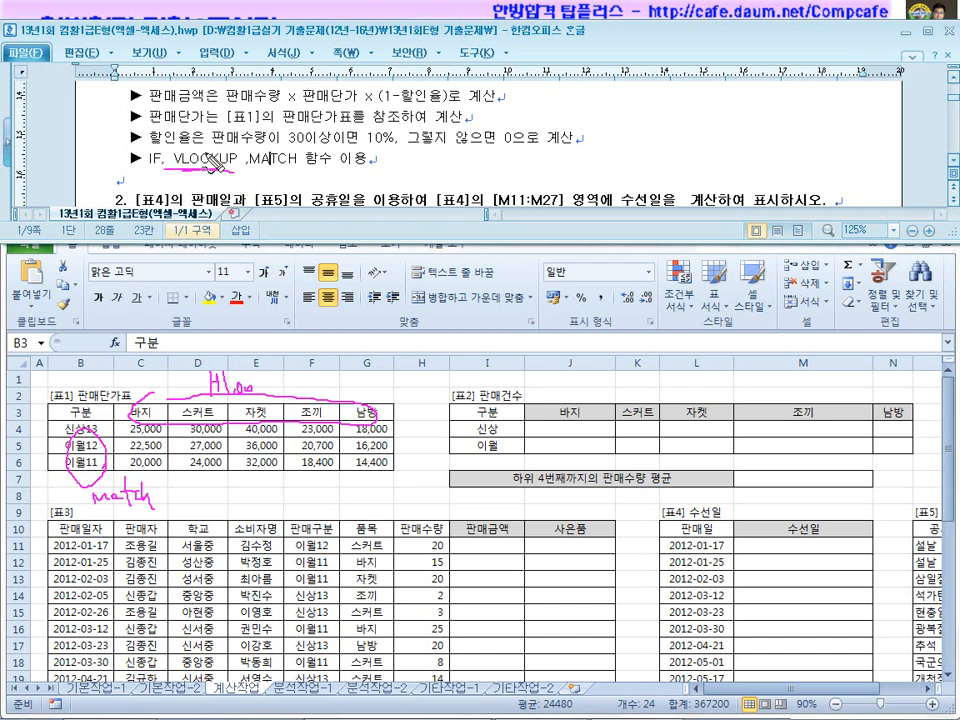
key("Escape")
left_click(471, 542)
In I11, enter =vlookup(F11,B4:G6, using the [표1] price table as the range.
left_click(471, 545)
type("=")
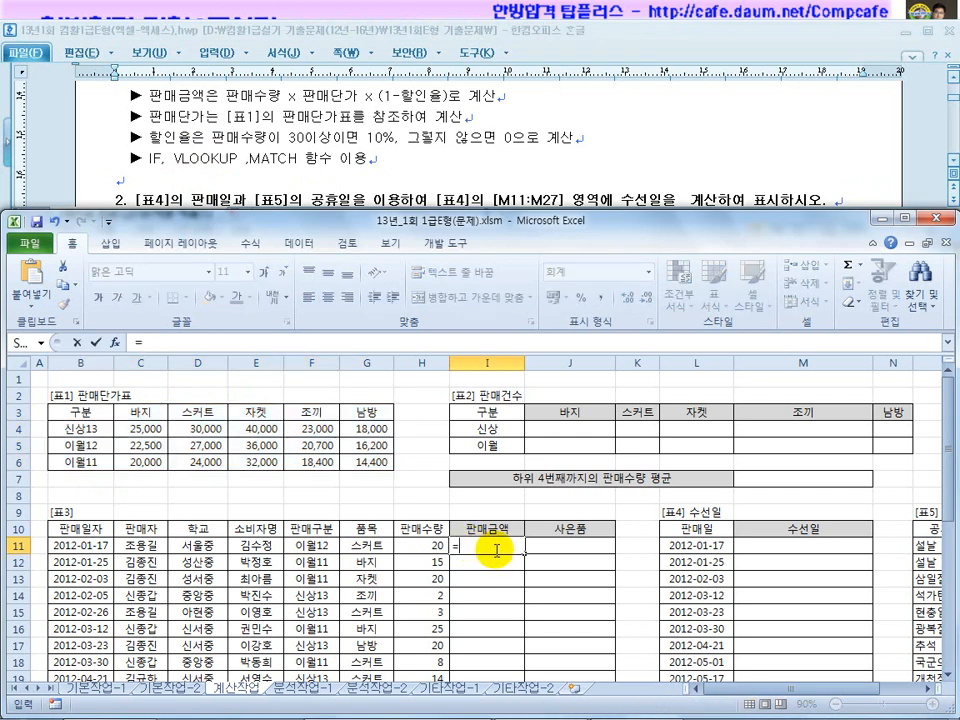
type("vlookup(")
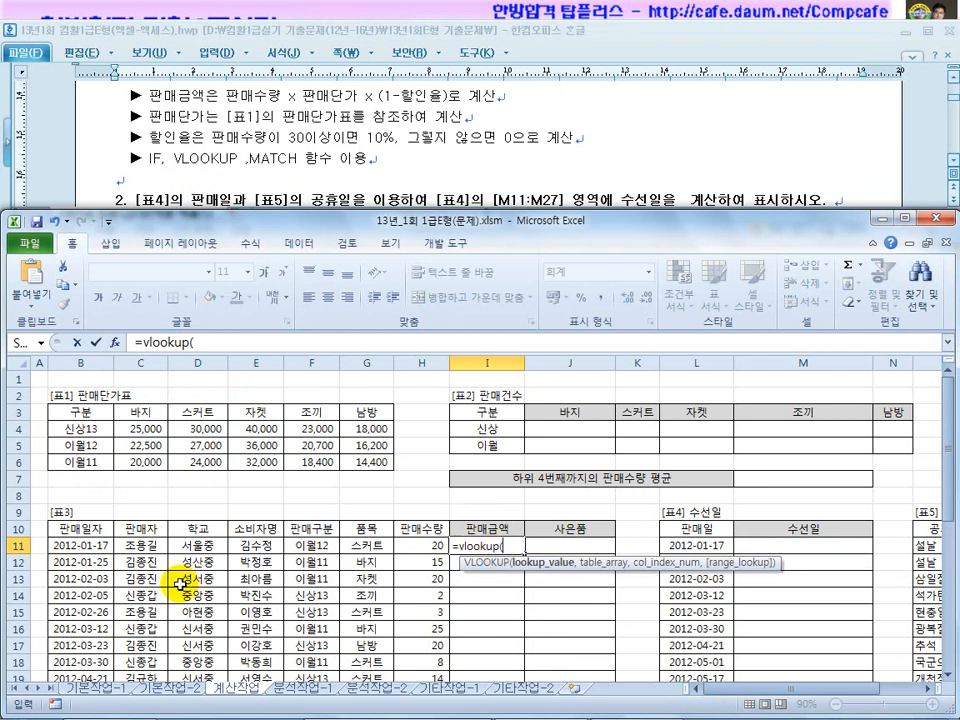
left_click(318, 546)
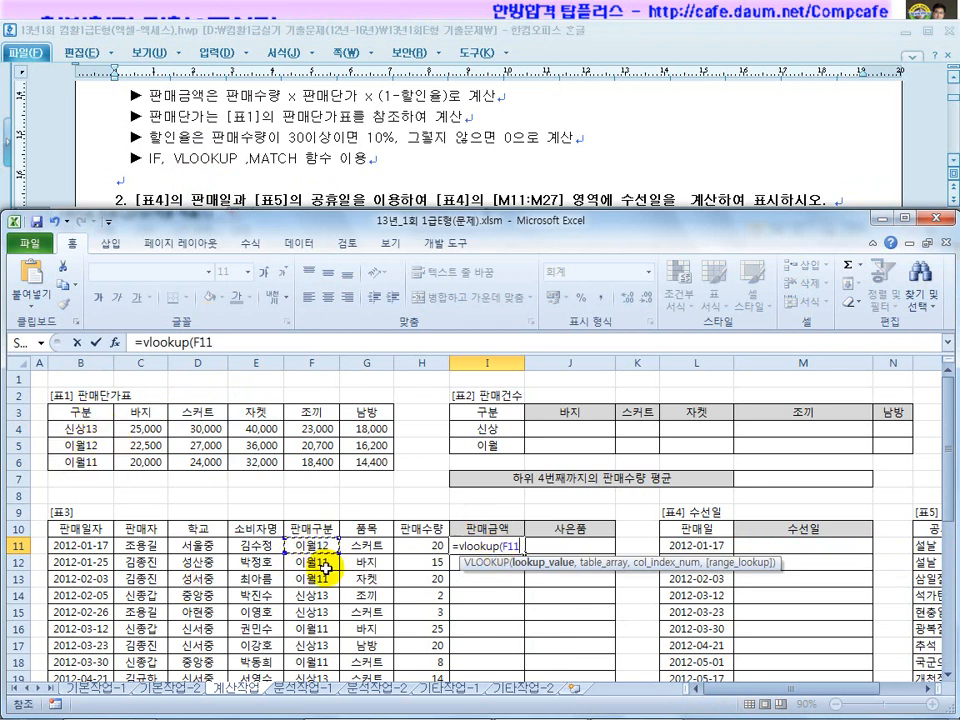
type(",")
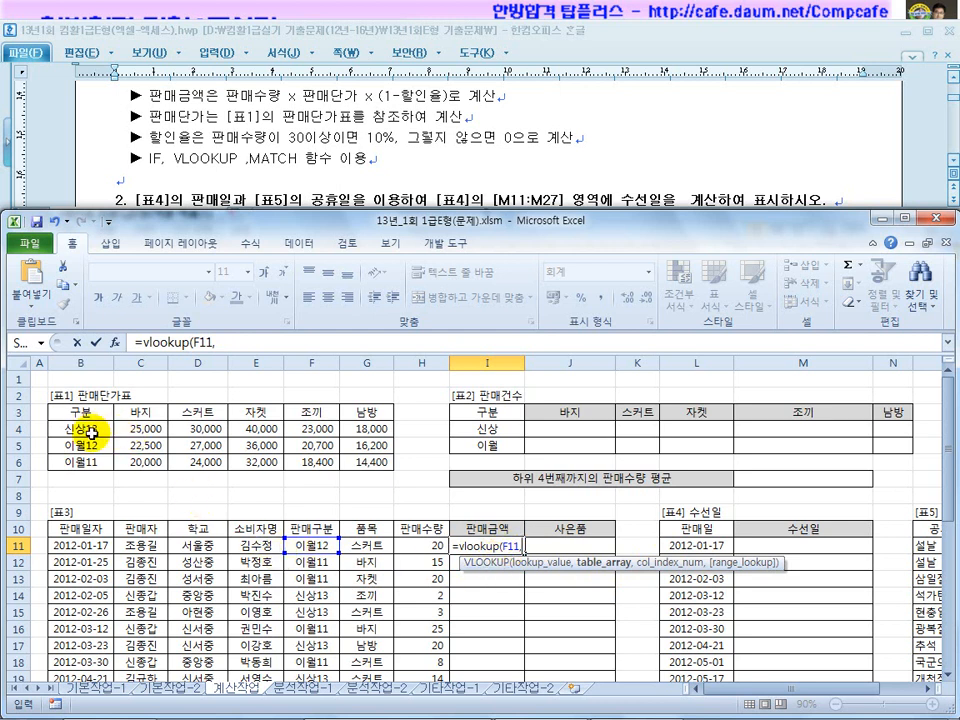
left_click(88, 428)
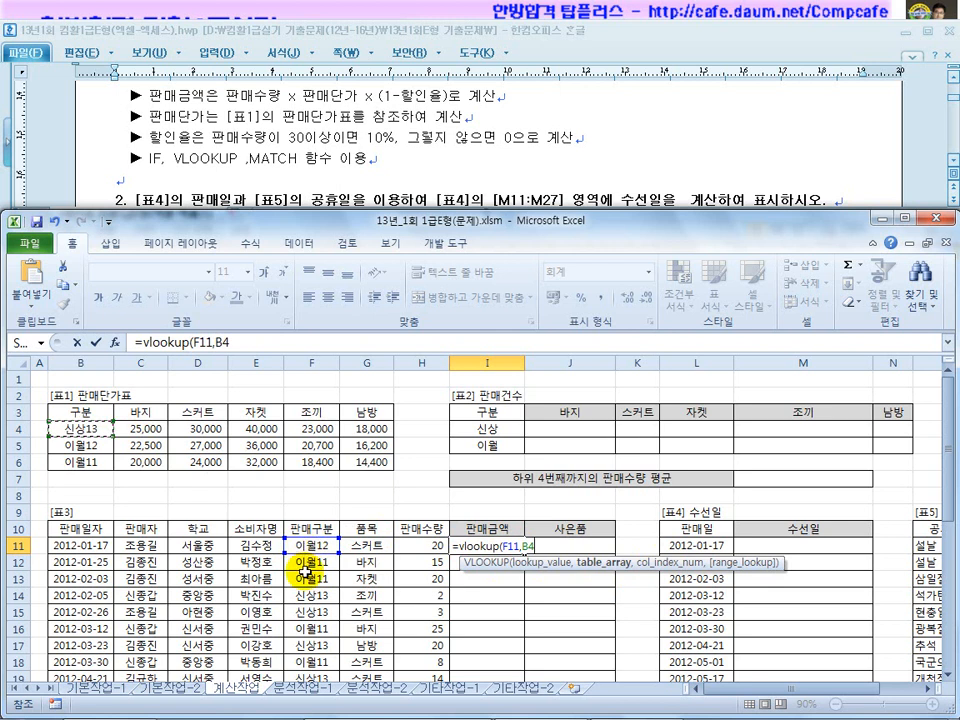
left_click_drag(88, 428, 380, 463)
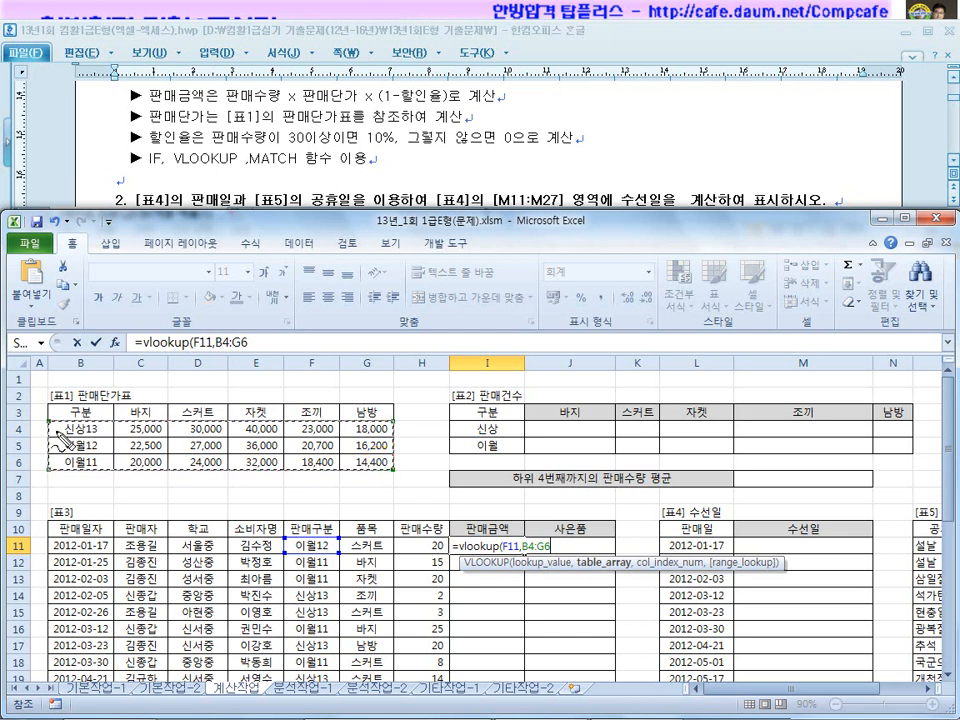
left_click_drag(101, 445, 109, 457)
Number and circle the 바지 and 스커트 price columns in the table, then clear the ink.
mouse_move(164, 440)
left_mouse_down()
mouse_move(176, 451)
mouse_move(226, 452)
left_mouse_up()
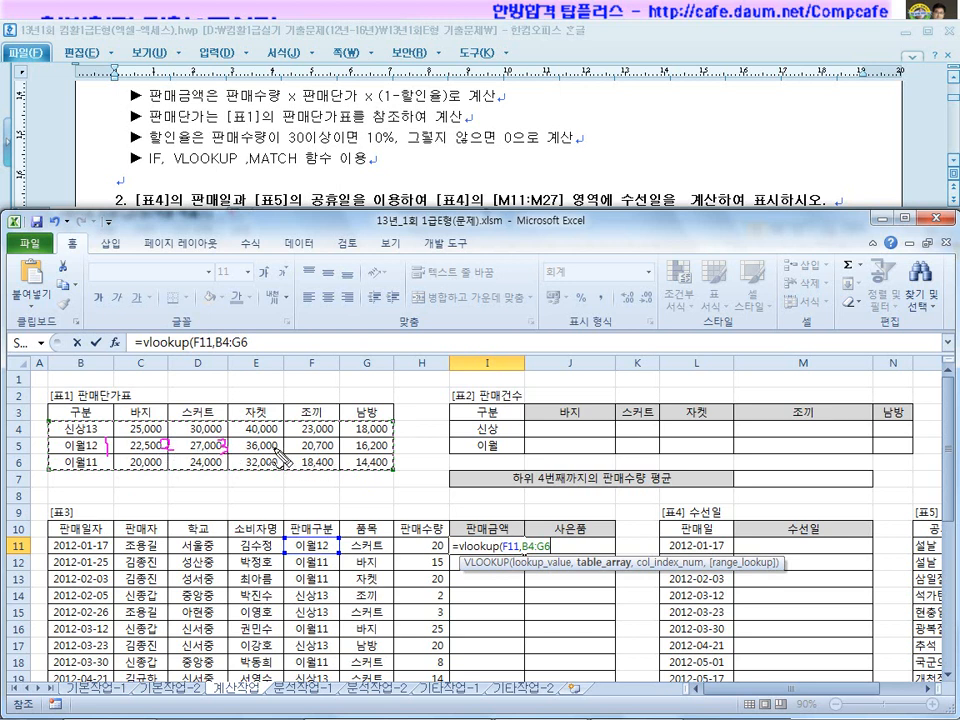
left_click_drag(335, 441, 351, 442)
left_click_drag(282, 441, 283, 464)
left_click_drag(387, 426, 379, 461)
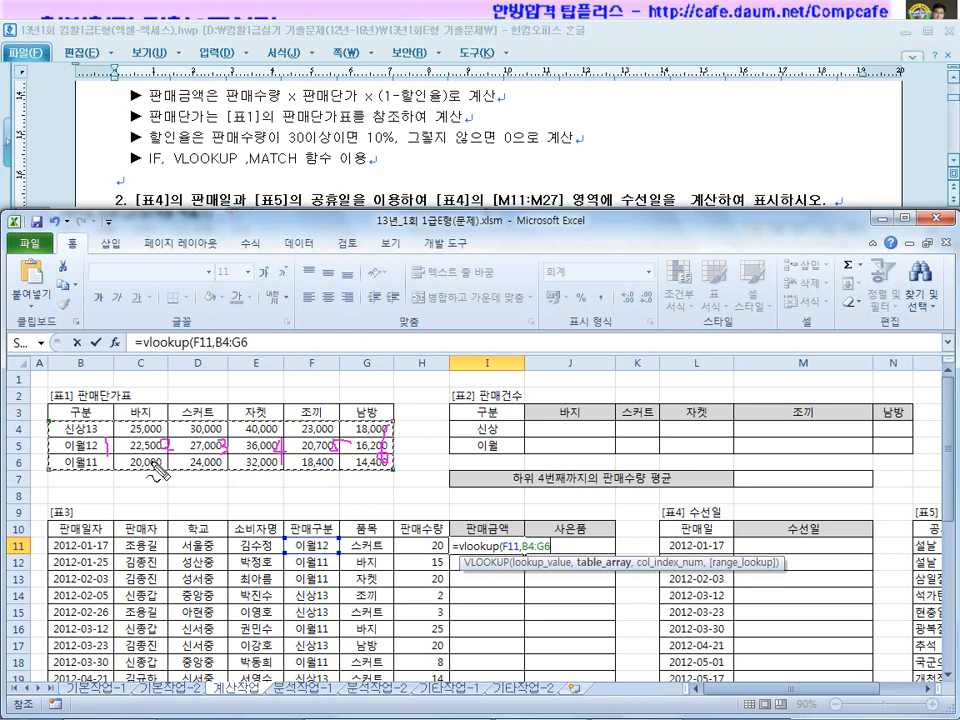
mouse_move(160, 463)
left_mouse_down()
mouse_move(123, 461)
mouse_move(165, 448)
mouse_move(149, 471)
left_mouse_up()
mouse_move(229, 465)
left_mouse_down()
mouse_move(185, 411)
mouse_move(228, 470)
mouse_move(248, 411)
mouse_move(288, 468)
left_mouse_up()
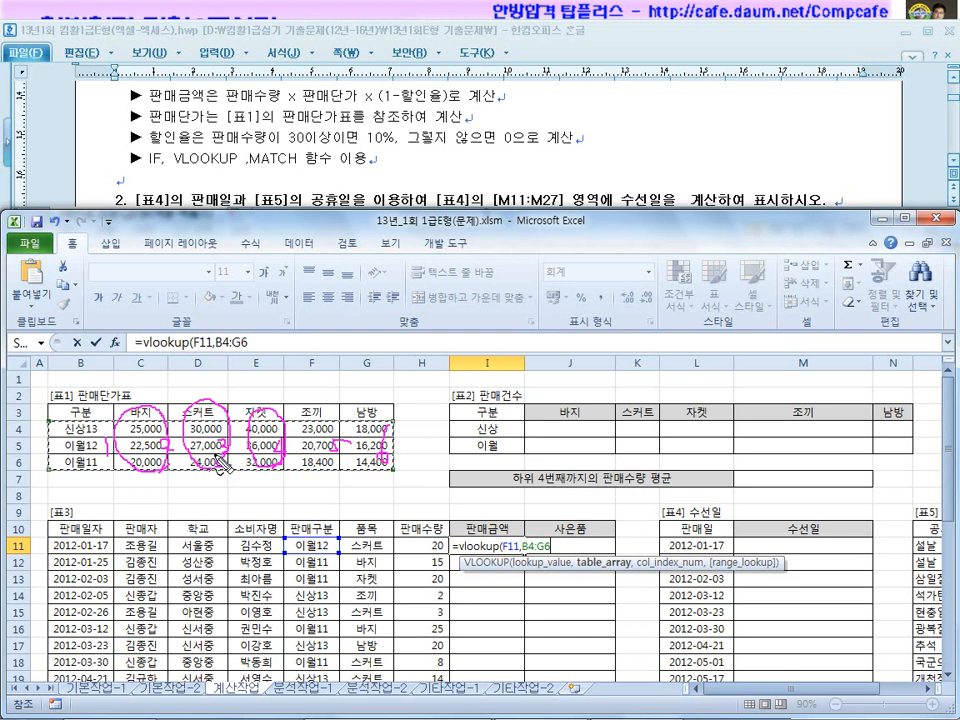
key("Escape")
Annotate header column positions (자켓 3, 조끼 4, MATCH needs +1), clear ink, and cancel I11's formula.
left_click_drag(253, 172, 296, 173)
mouse_move(137, 410)
left_mouse_down()
mouse_move(300, 414)
mouse_move(355, 385)
mouse_move(137, 397)
left_mouse_up()
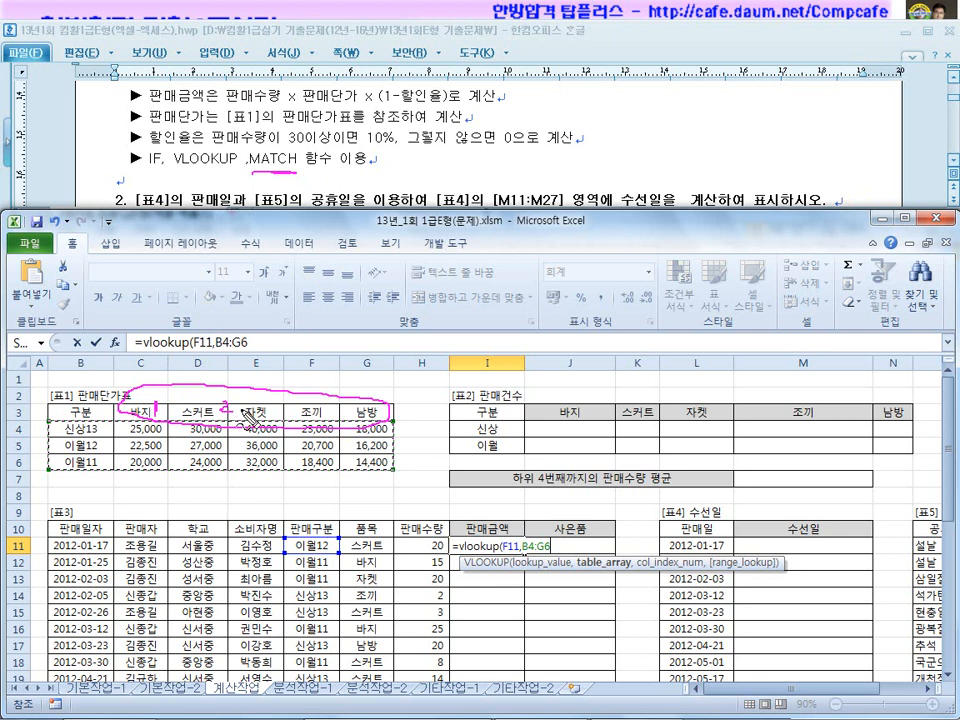
left_click_drag(273, 399, 271, 420)
left_click_drag(330, 398, 341, 427)
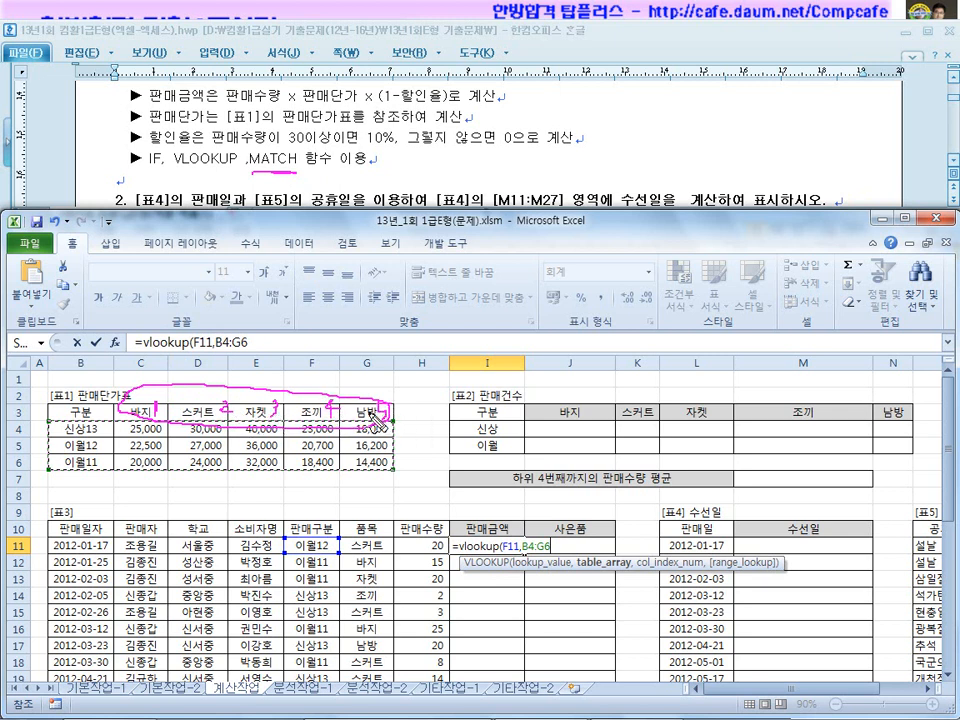
left_click_drag(46, 418, 44, 469)
left_click_drag(105, 444, 104, 465)
mouse_move(158, 444)
left_mouse_down()
mouse_move(168, 462)
mouse_move(261, 465)
left_mouse_up()
left_click_drag(257, 455, 254, 474)
mouse_move(109, 468)
left_mouse_down()
mouse_move(87, 462)
mouse_move(111, 471)
left_mouse_up()
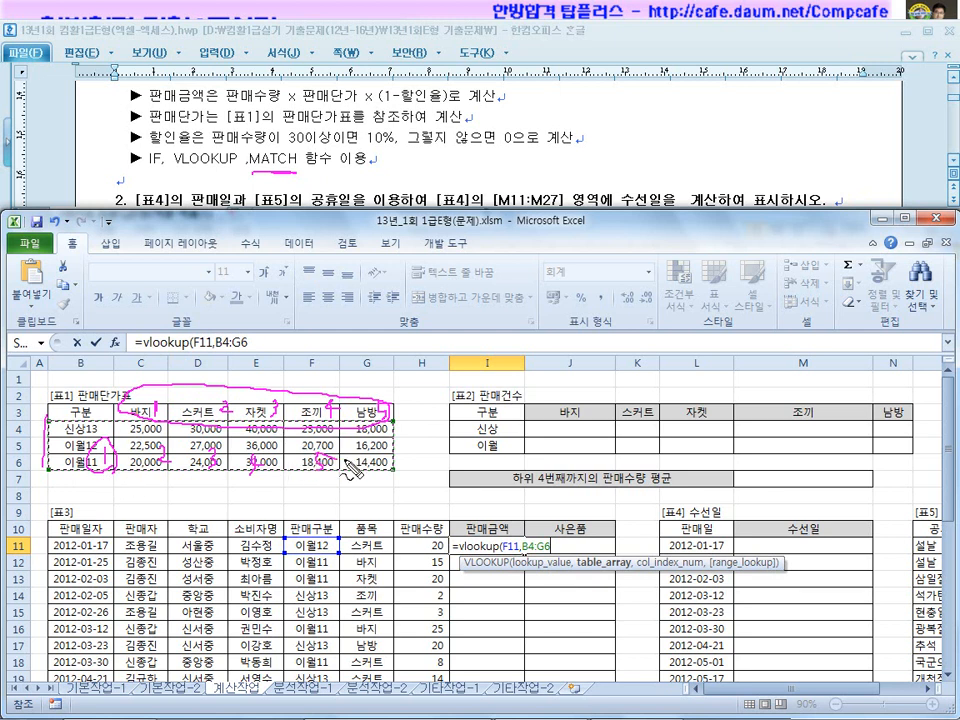
mouse_move(222, 428)
left_mouse_down()
mouse_move(355, 434)
mouse_move(418, 410)
left_mouse_up()
mouse_move(412, 403)
left_mouse_down()
mouse_move(413, 419)
mouse_move(426, 420)
left_mouse_up()
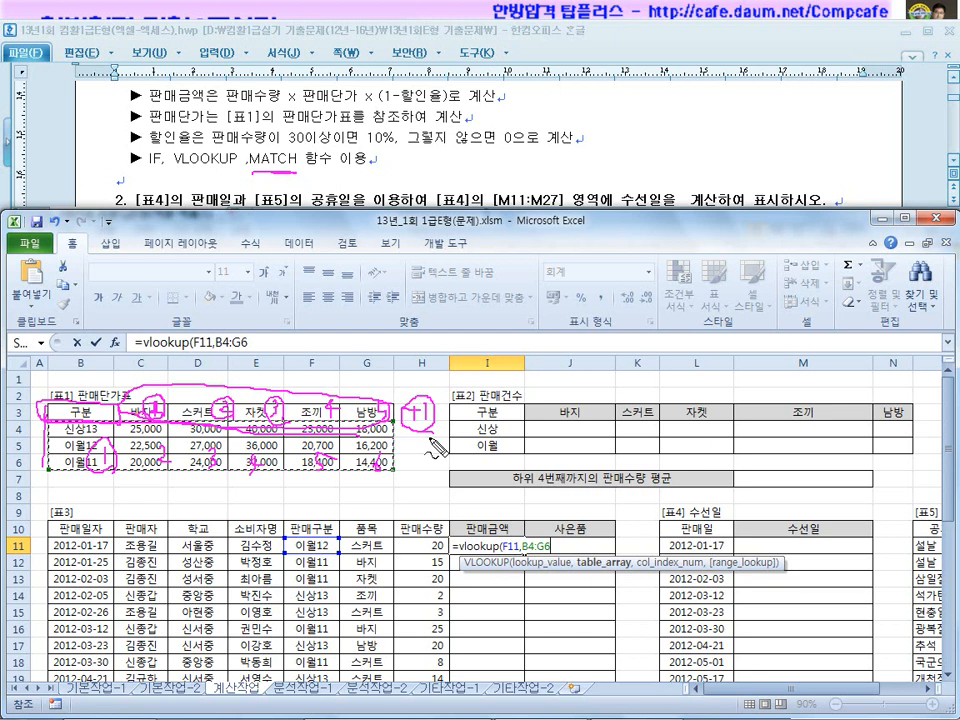
key("Escape")
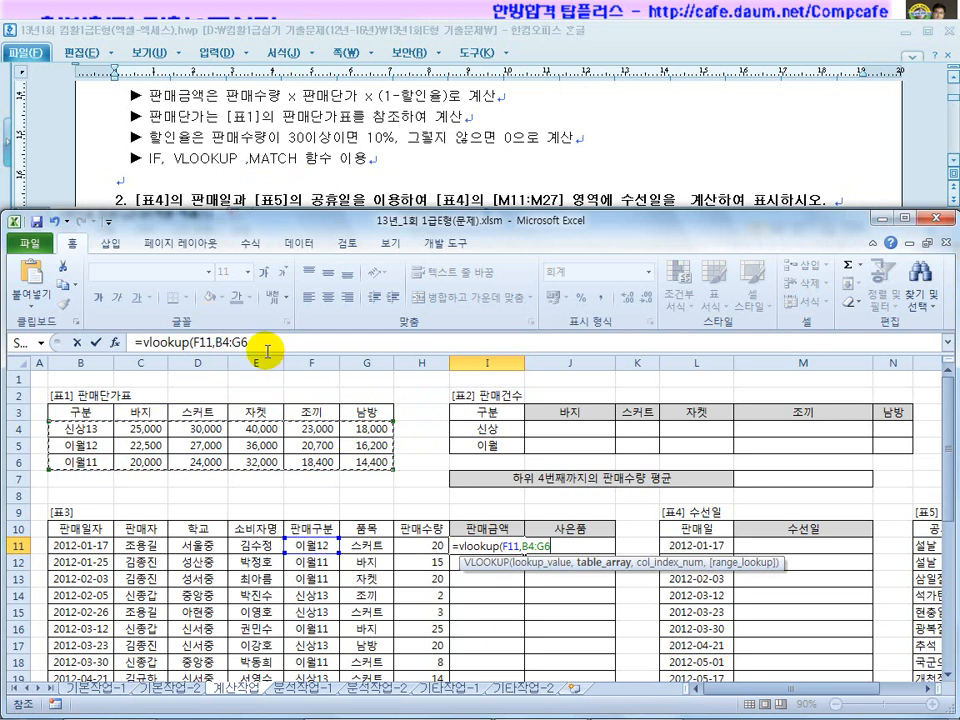
key("Escape")
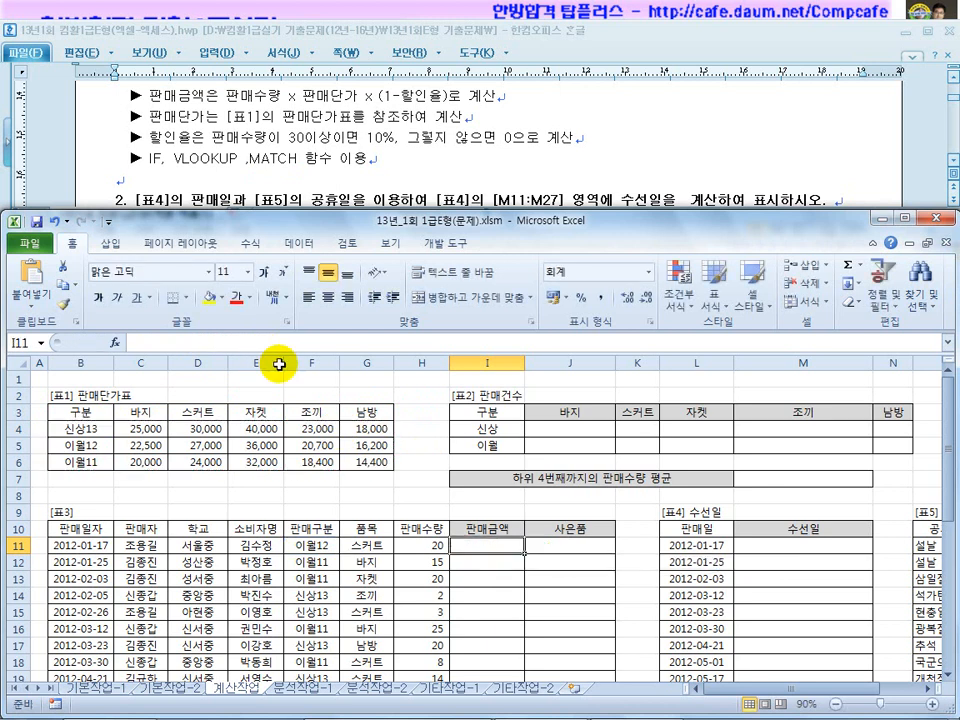
Enter =MATCH(G11,$C$3:$G$3,0)+1 in helper cell K11, returning 3.
left_click(635, 544)
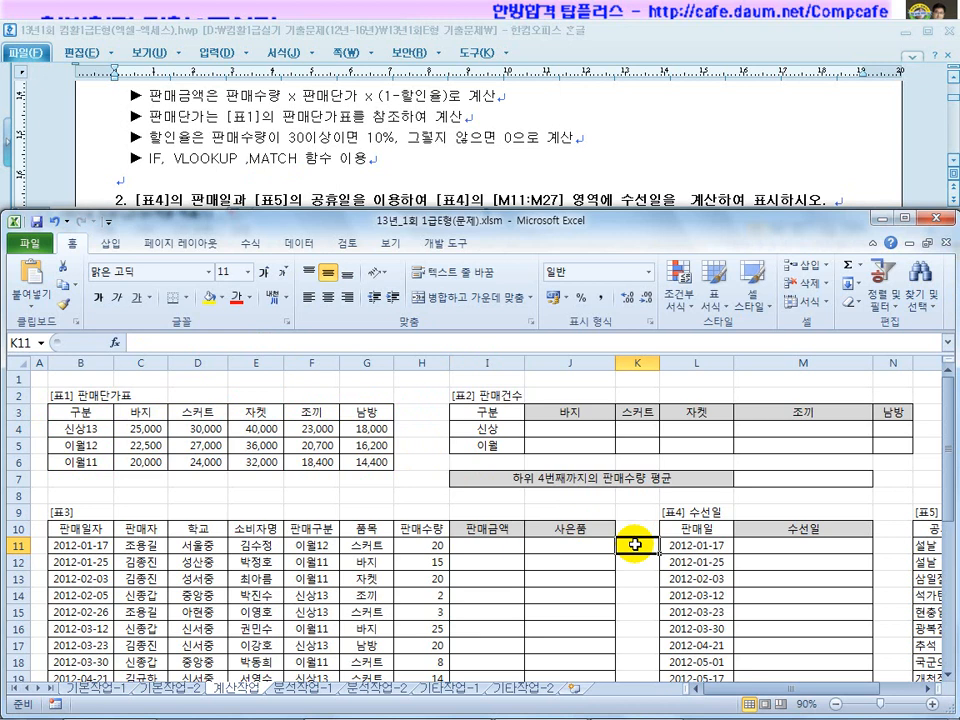
type("=match")
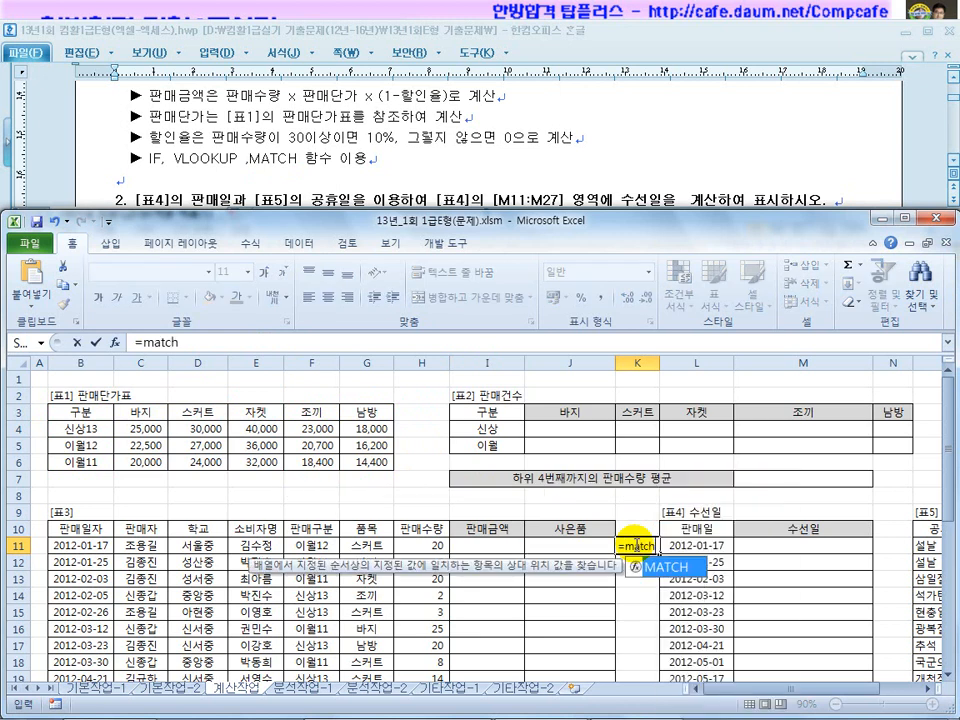
type("(")
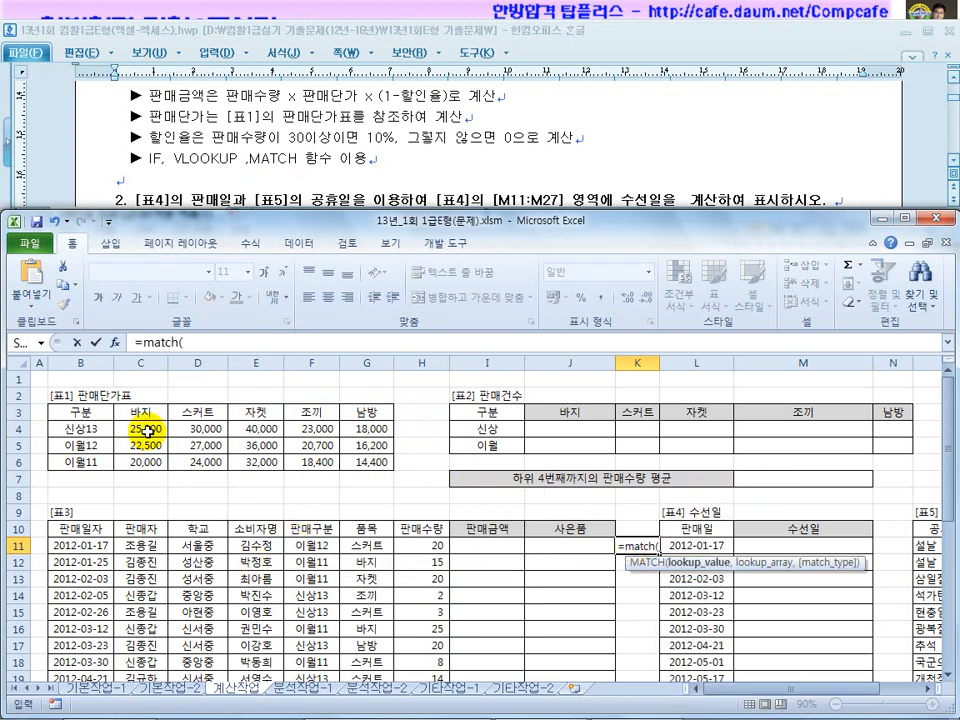
left_click(366, 543)
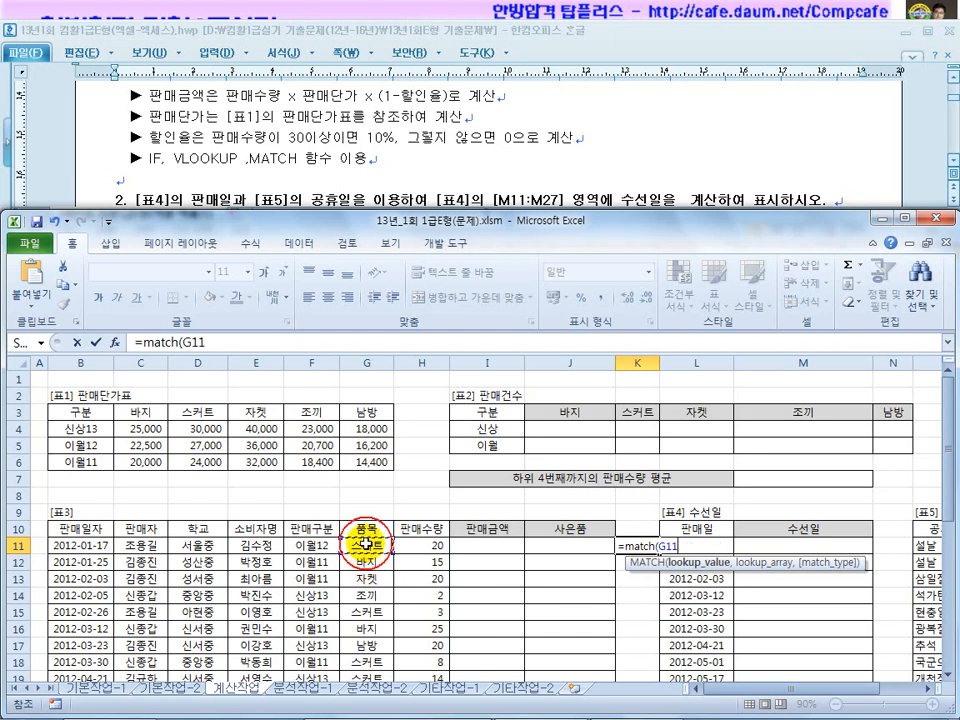
type(",")
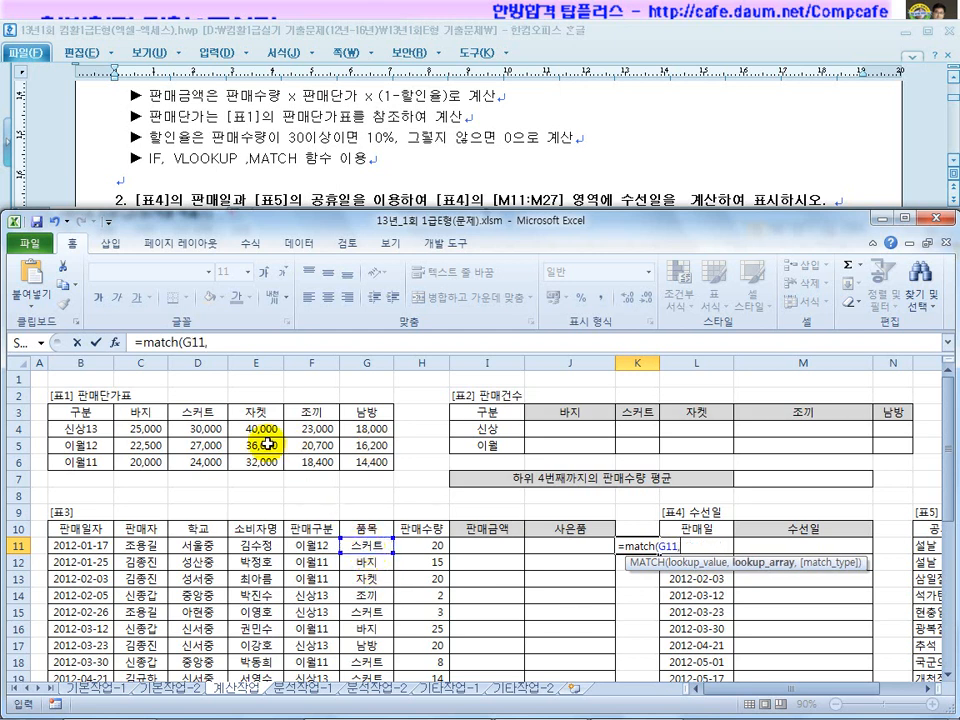
left_click_drag(140, 411, 367, 415)
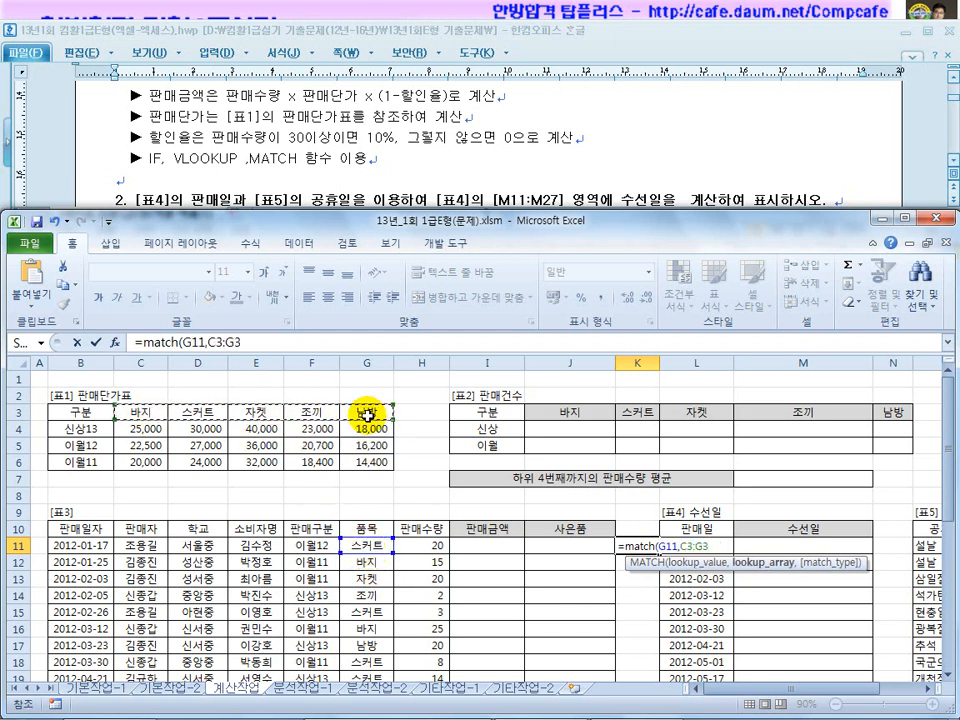
key("F4")
type(",")
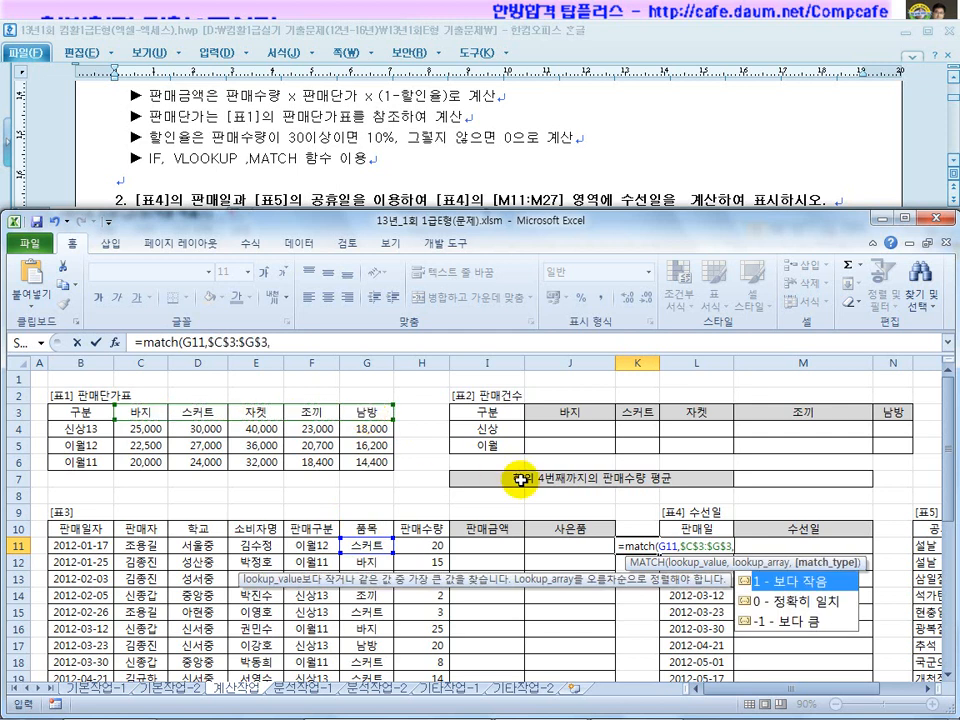
double_click(783, 603)
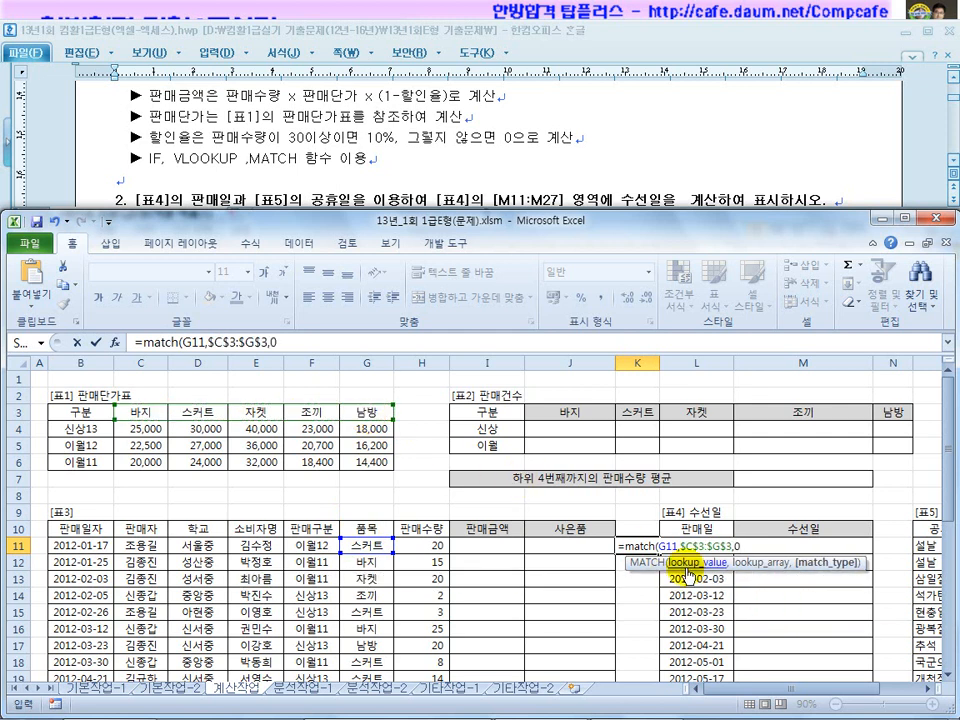
type("+1")
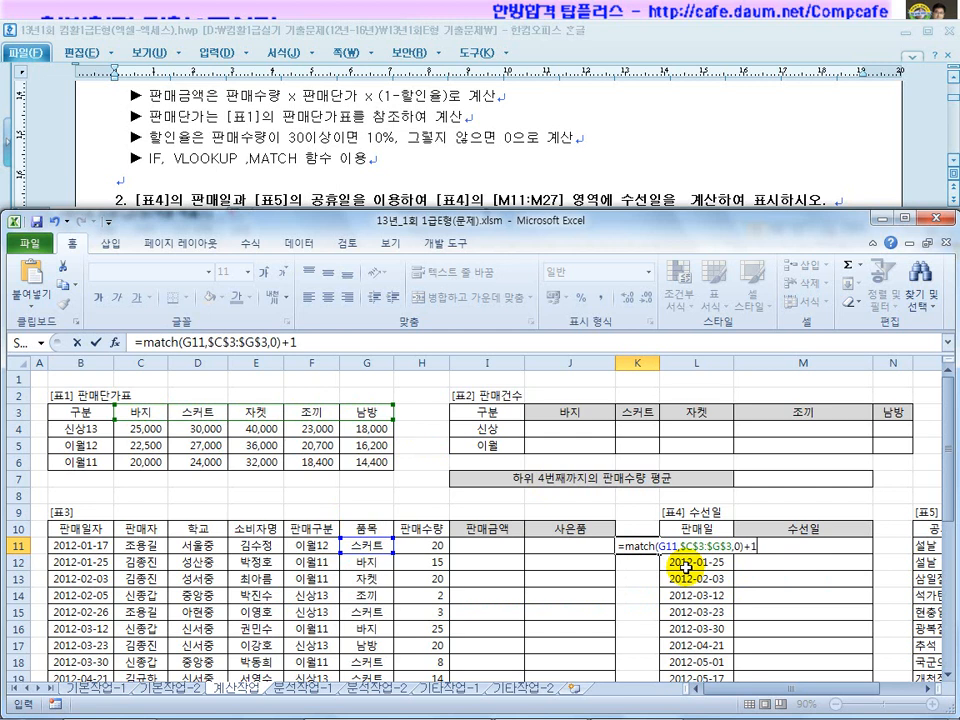
key("Return")
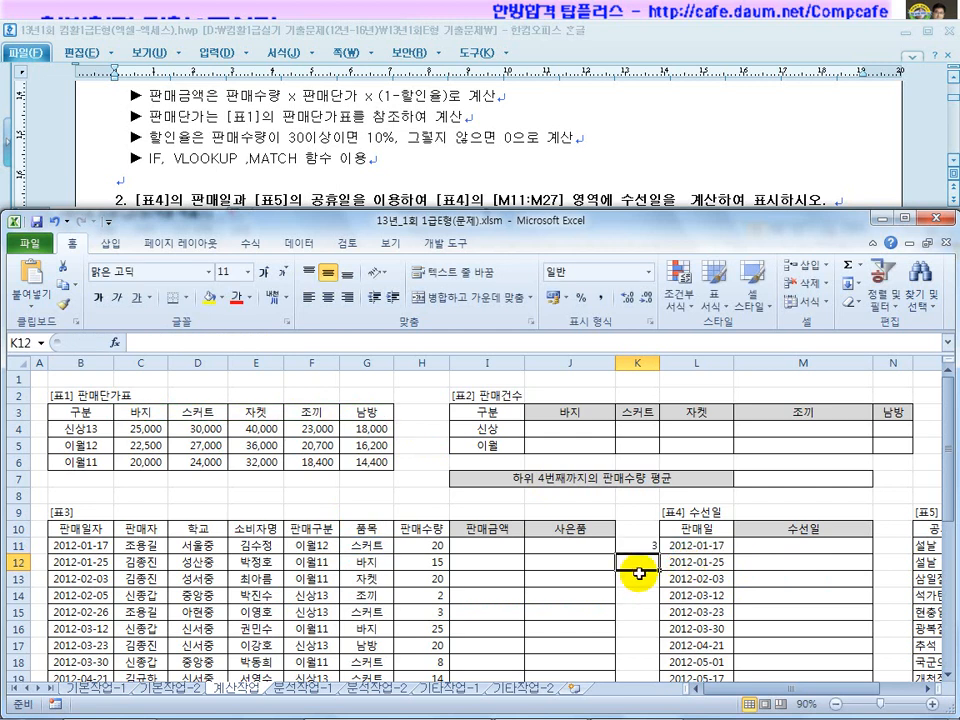
Review K11's MATCH formula against ranges B4:B6 and C3:G3 without changing it, then return to I11.
left_click(638, 542)
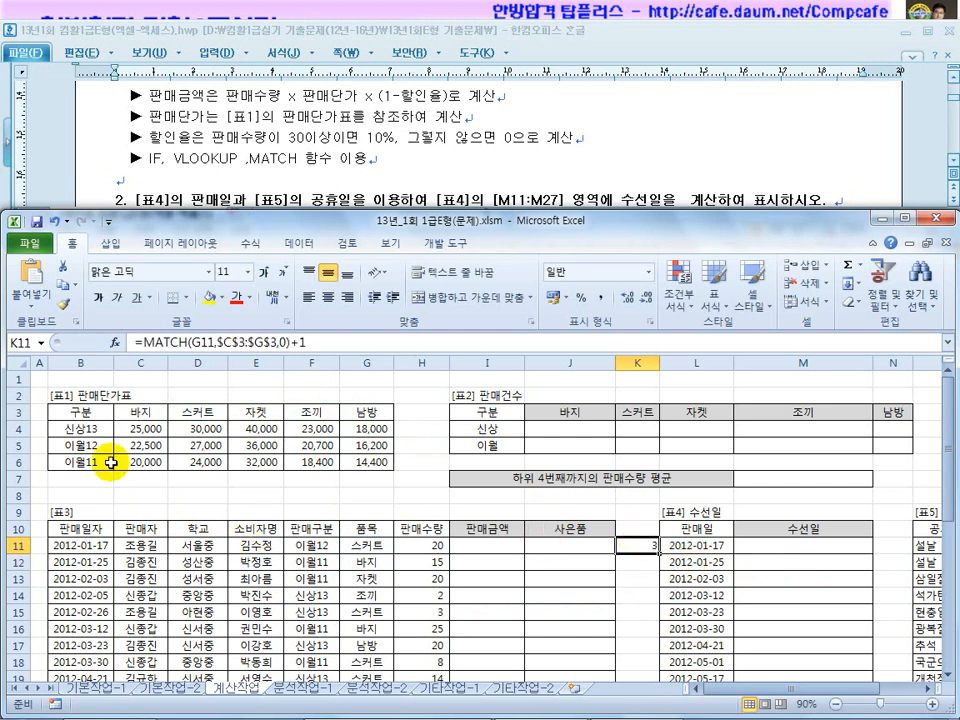
left_click_drag(70, 429, 80, 465)
left_click_drag(140, 411, 347, 412)
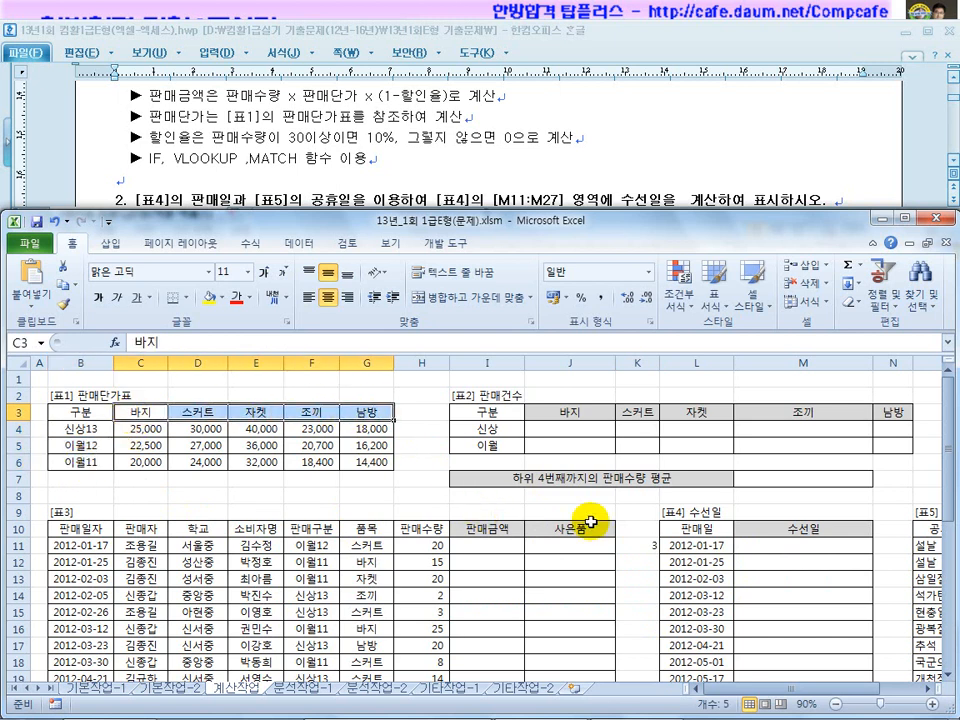
left_click(637, 545)
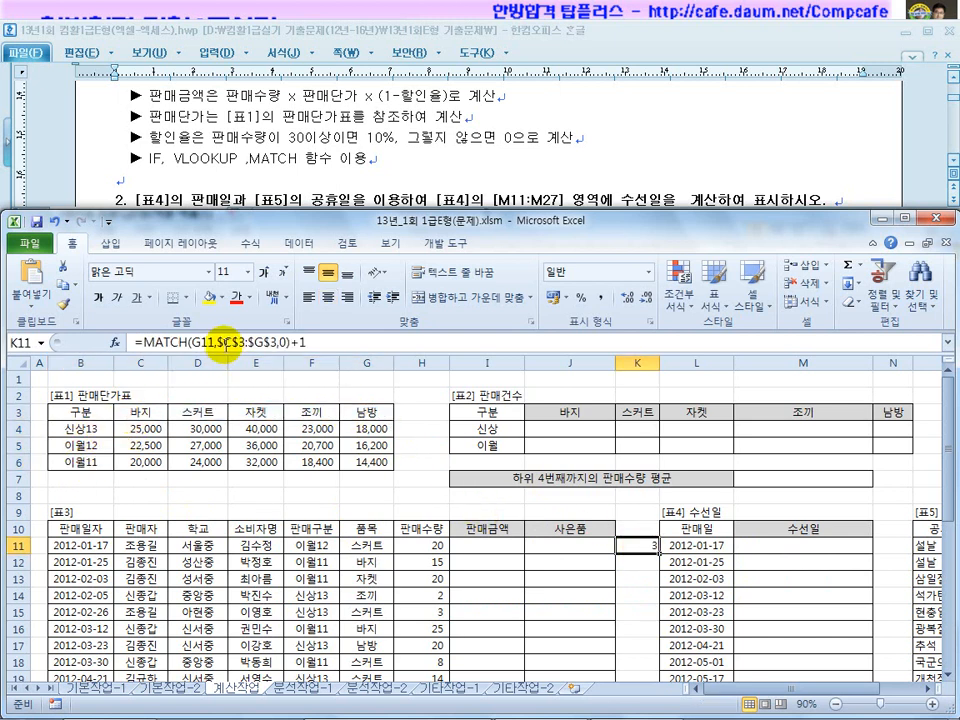
left_click_drag(218, 342, 240, 342)
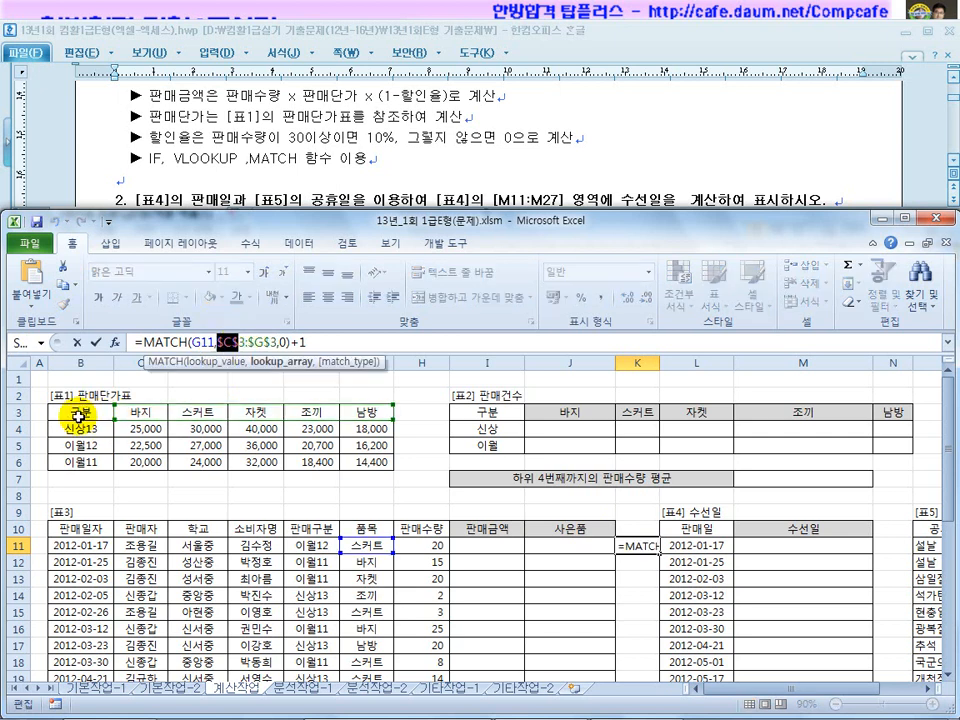
key("Escape")
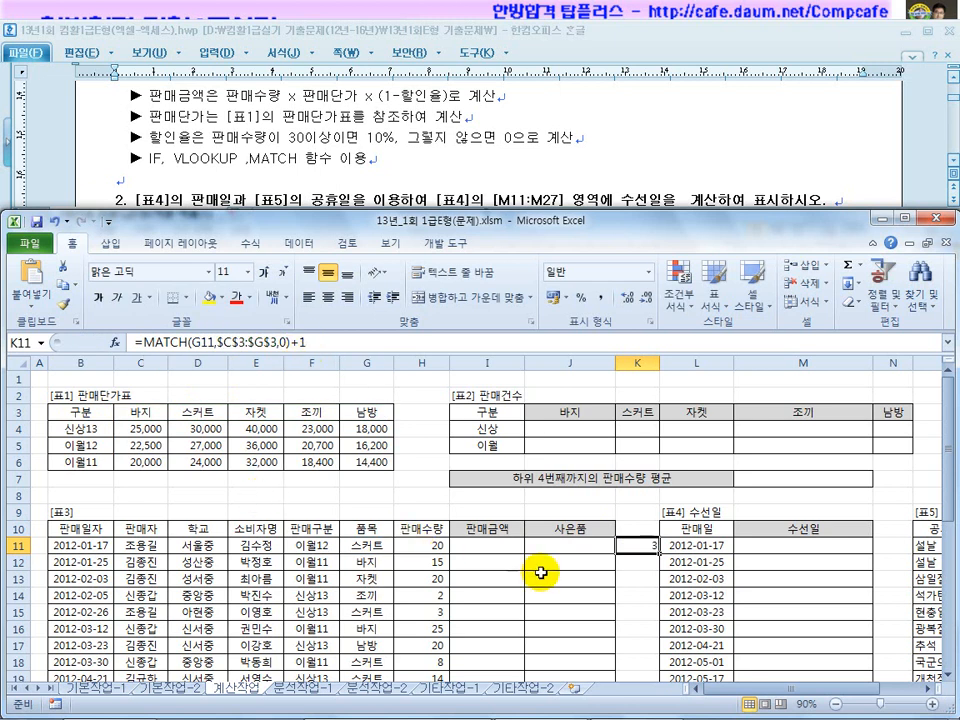
left_click(472, 546)
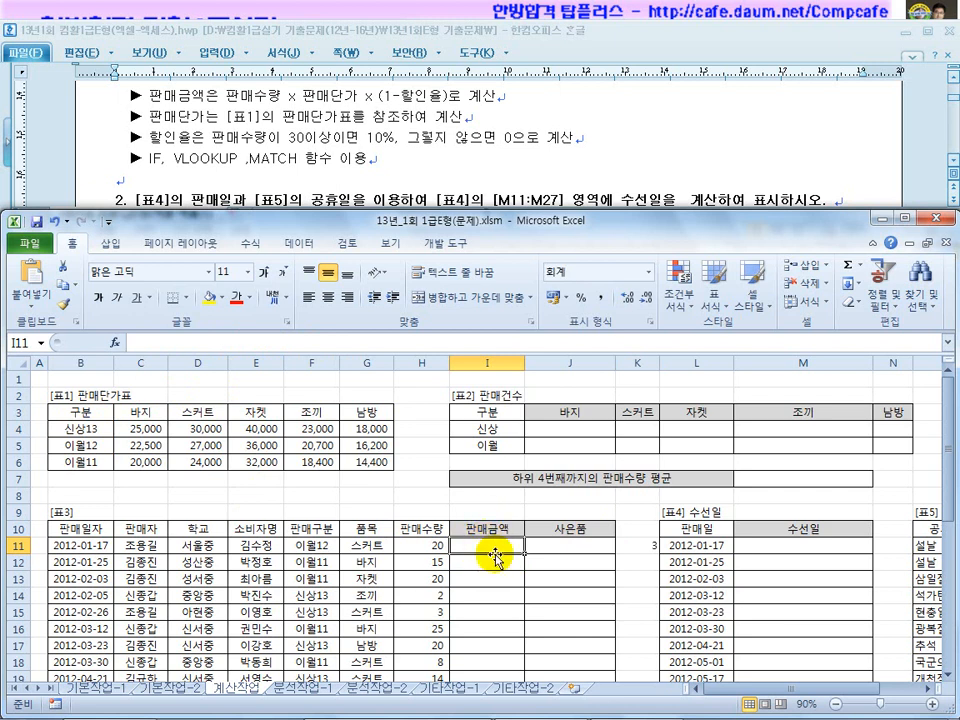
Enter the draft =VLOOKUP(F11,$B$4:$G$6,?,0) in I11, which triggers a formula error.
type("=vlooo")
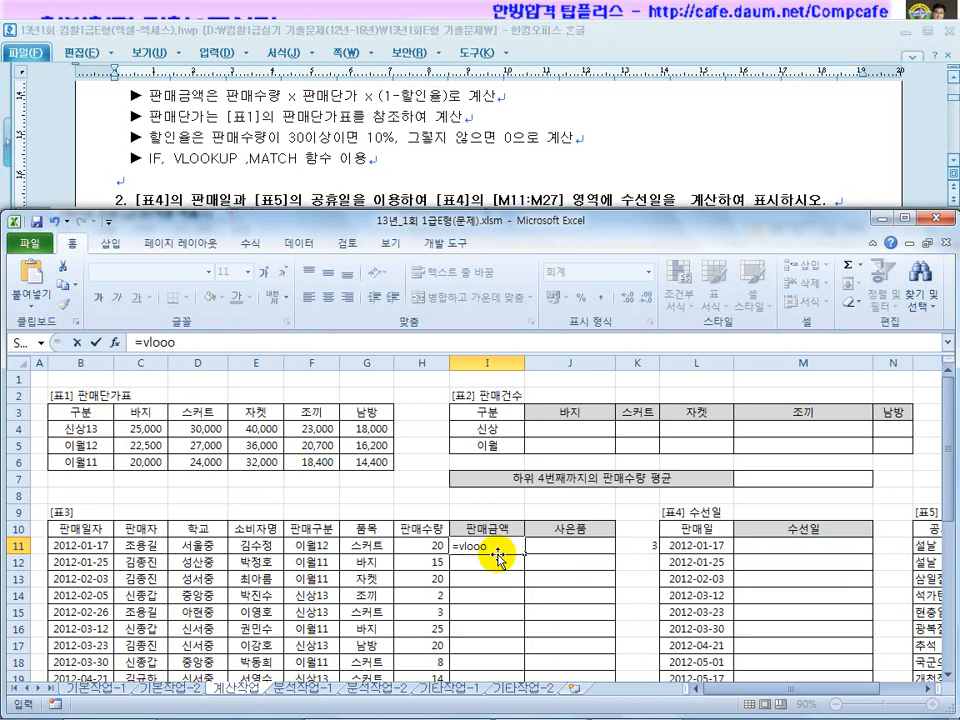
key("BackSpace")
type("kup(")
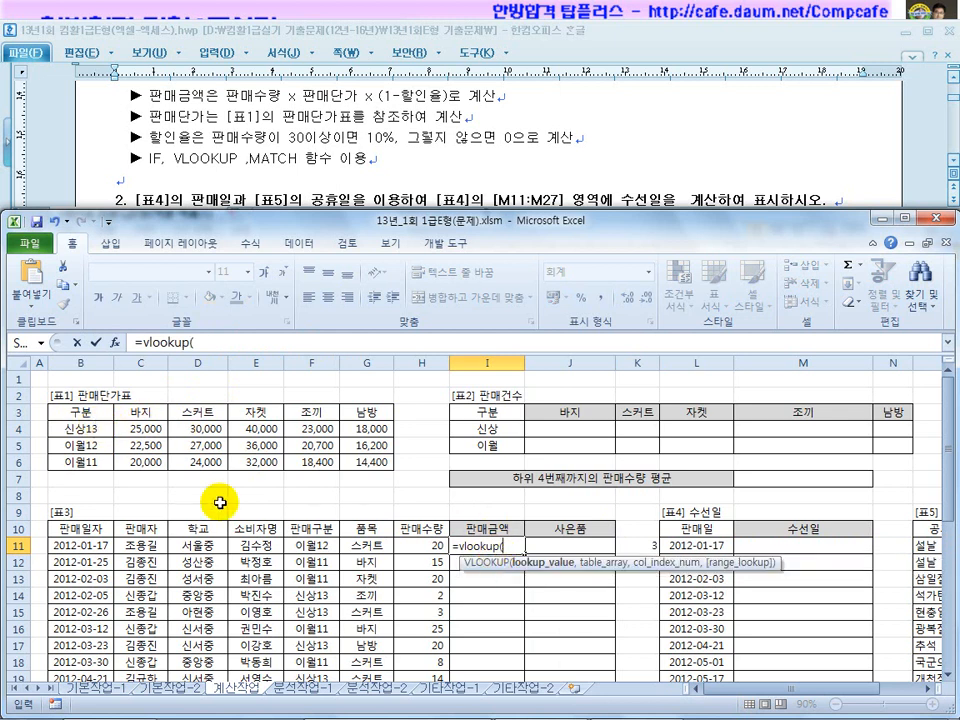
left_click(316, 545)
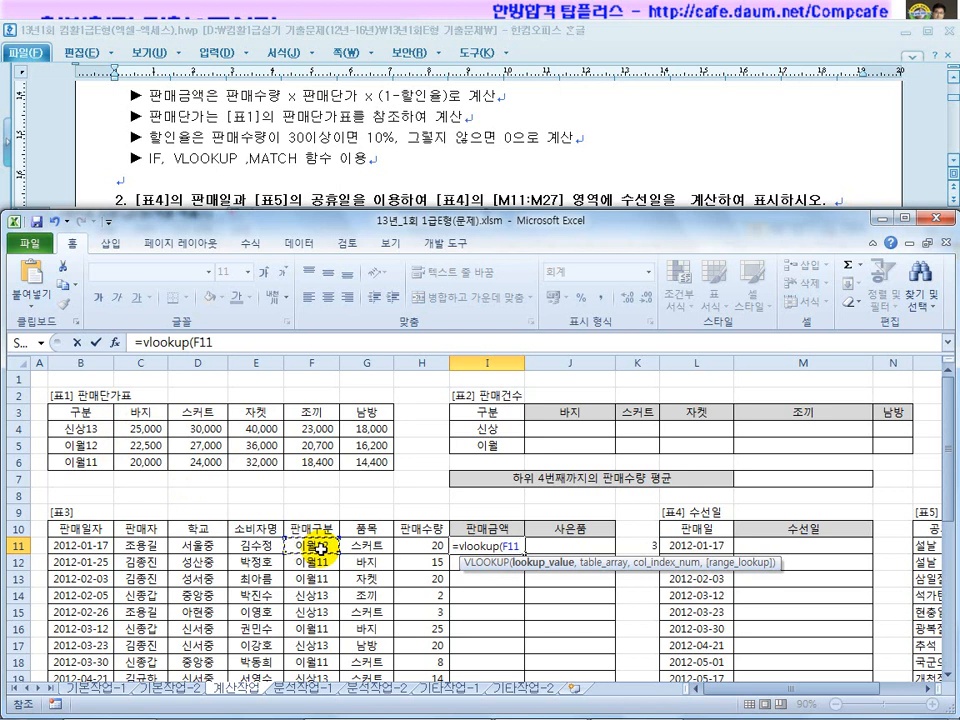
type(",")
left_click_drag(80, 428, 357, 461)
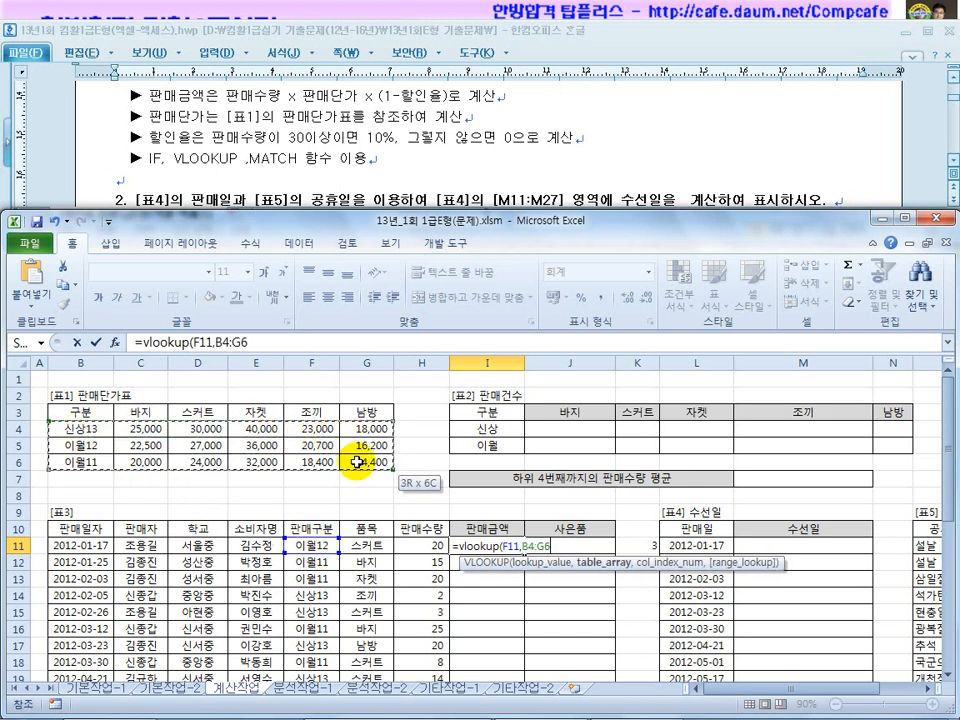
key("F4")
type(",")
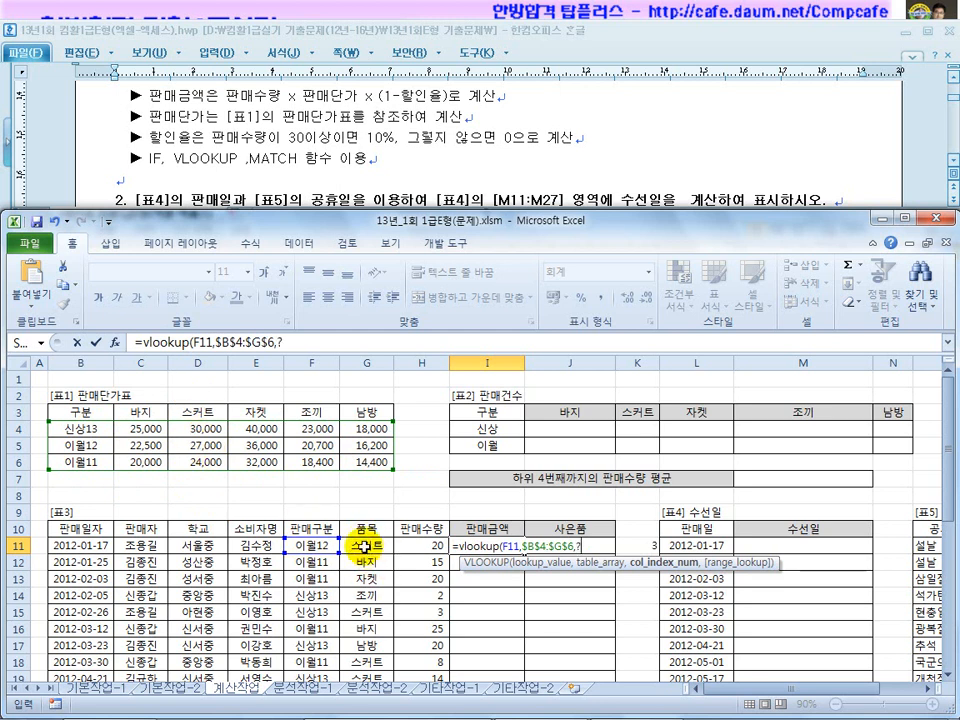
type(",")
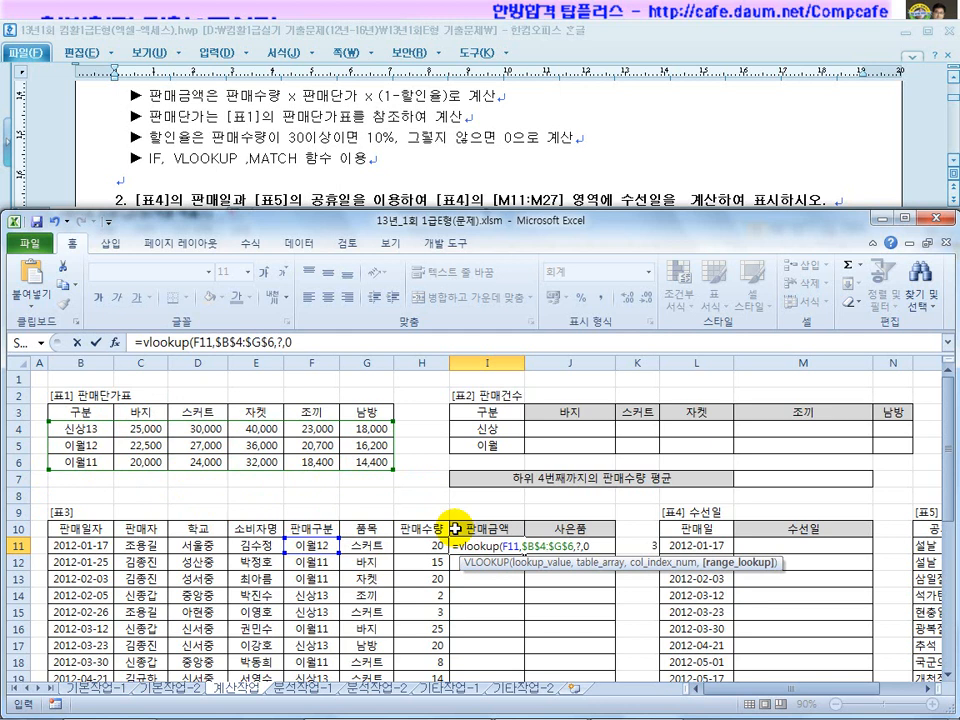
type("0)")
key("Return")
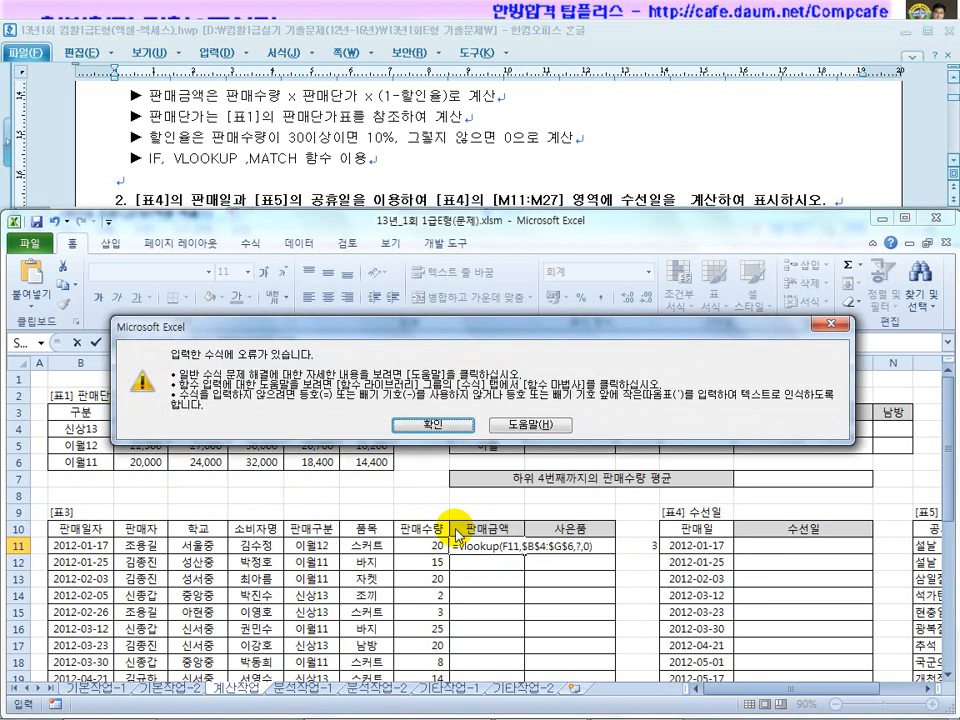
Dismiss the error and finish I11 as =VLOOKUP(F11,$B$4:$G$6,2,0), returning 22,500.
left_click(425, 430)
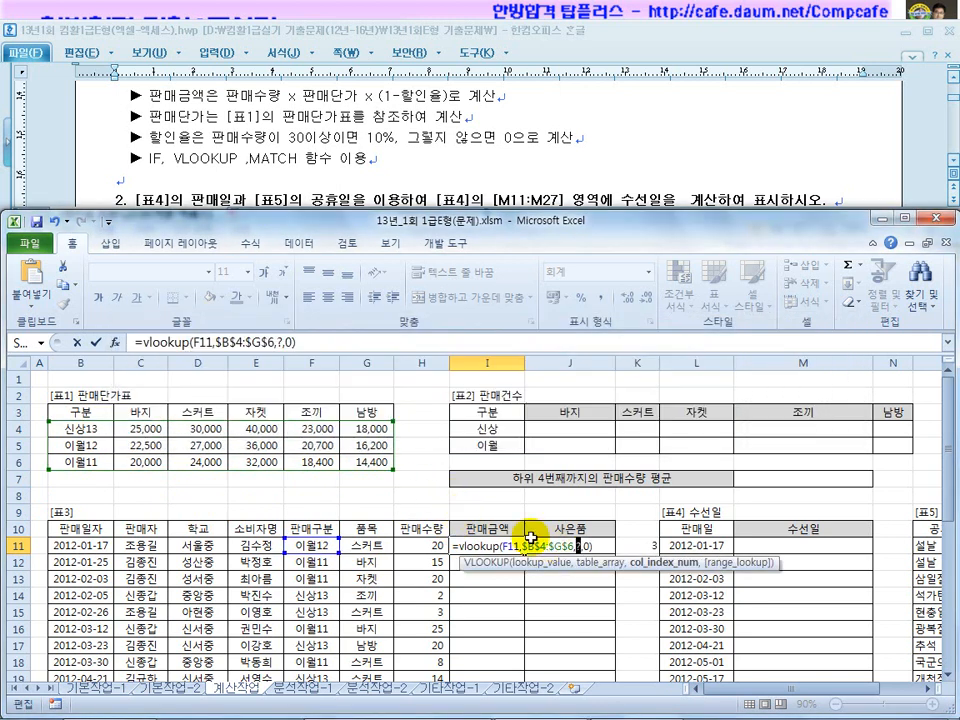
left_click(281, 343)
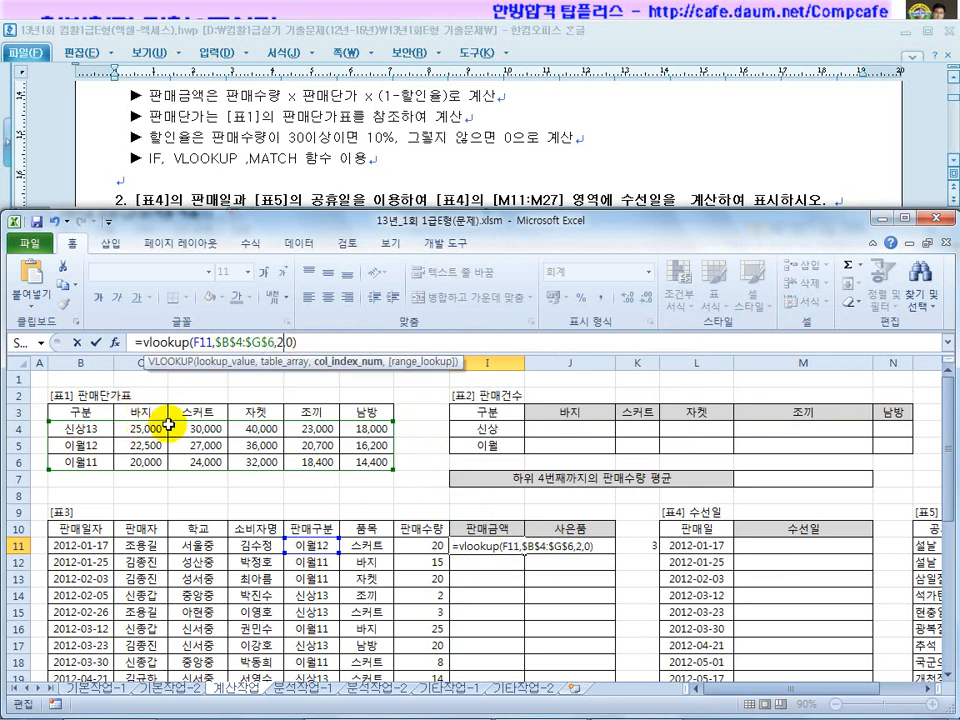
key("Return")
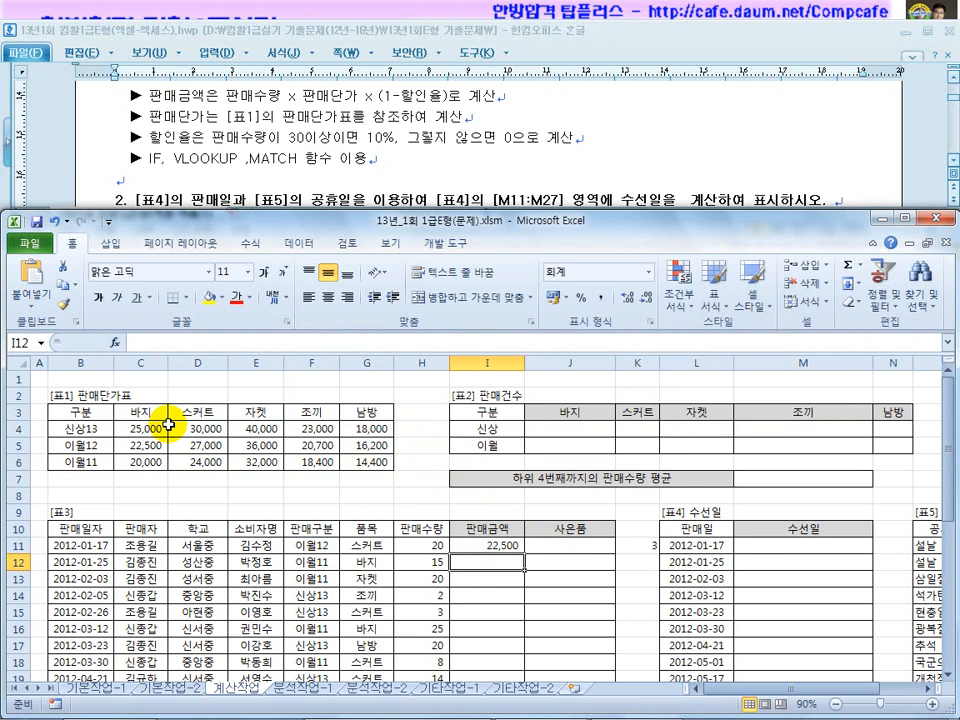
left_click(461, 545)
left_click(315, 545)
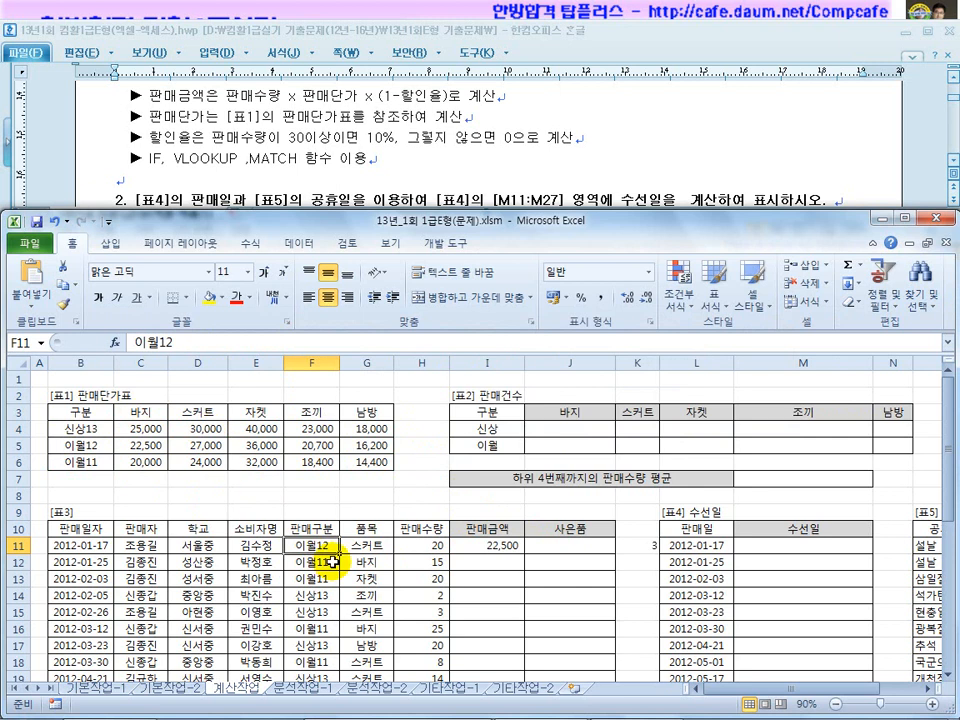
left_click(474, 545)
left_click_drag(298, 344, 291, 344)
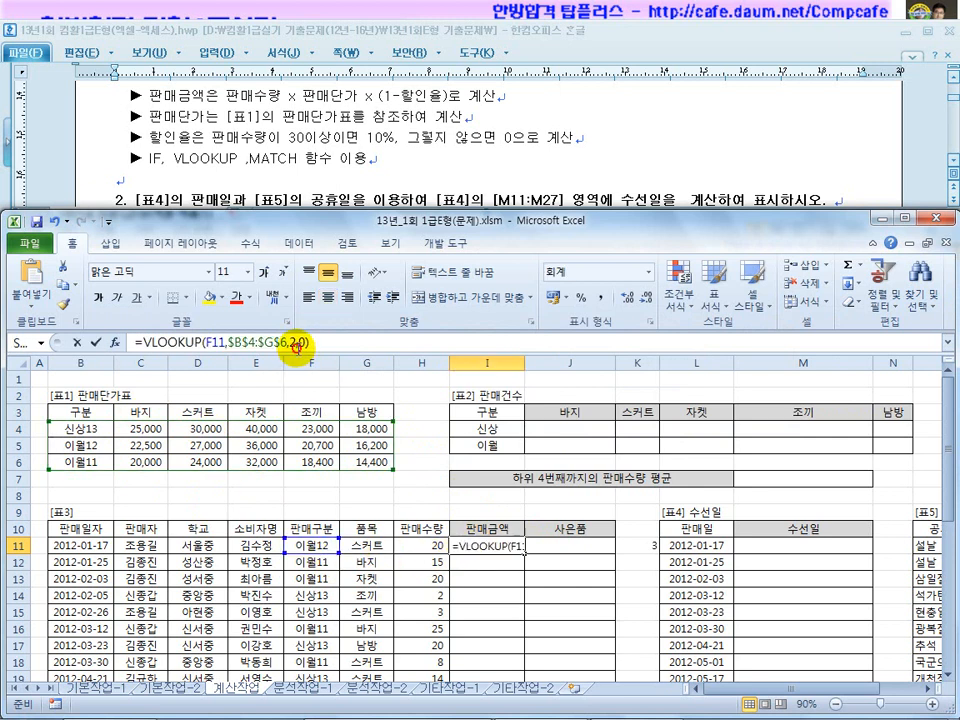
Change I11's VLOOKUP column index to 3 and check it against the 이월12 price row.
type("3")
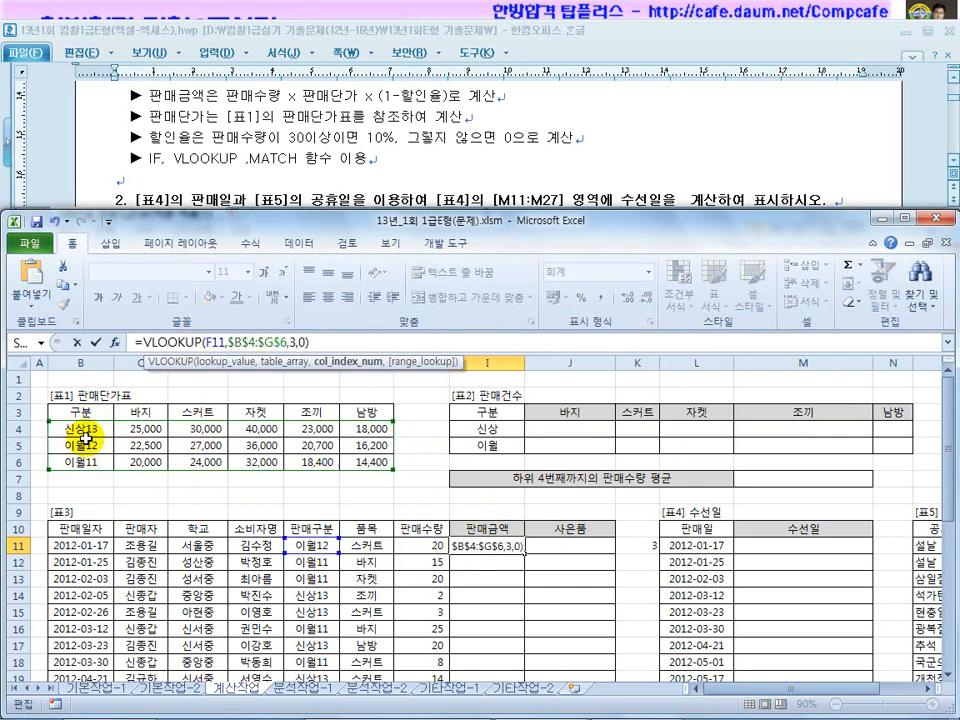
key("Return")
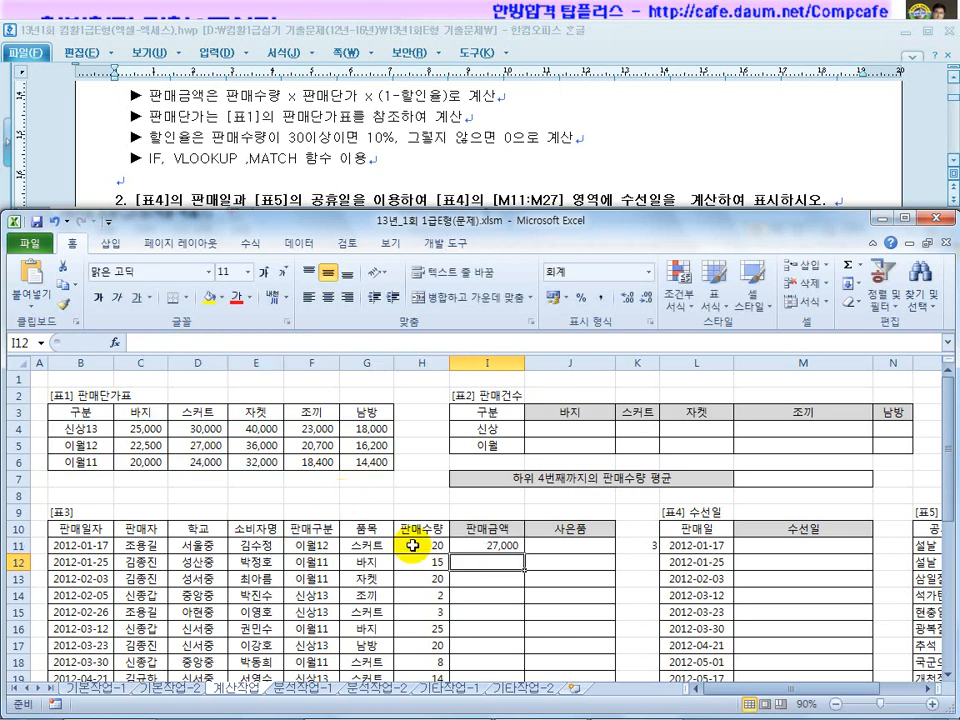
left_click(492, 547)
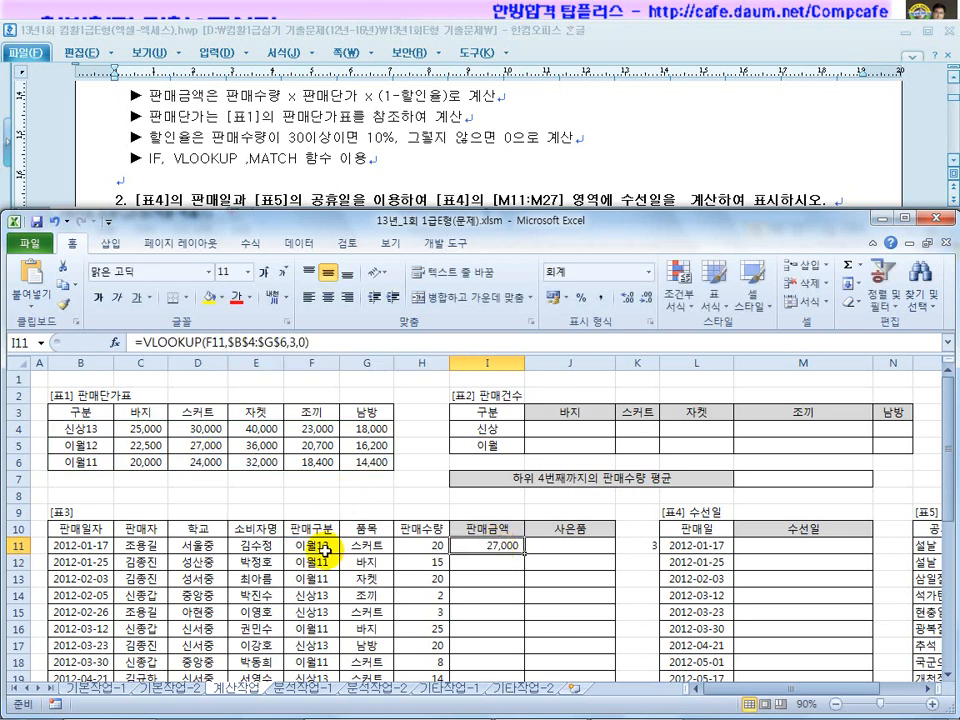
left_click_drag(62, 444, 190, 442)
left_click(490, 546)
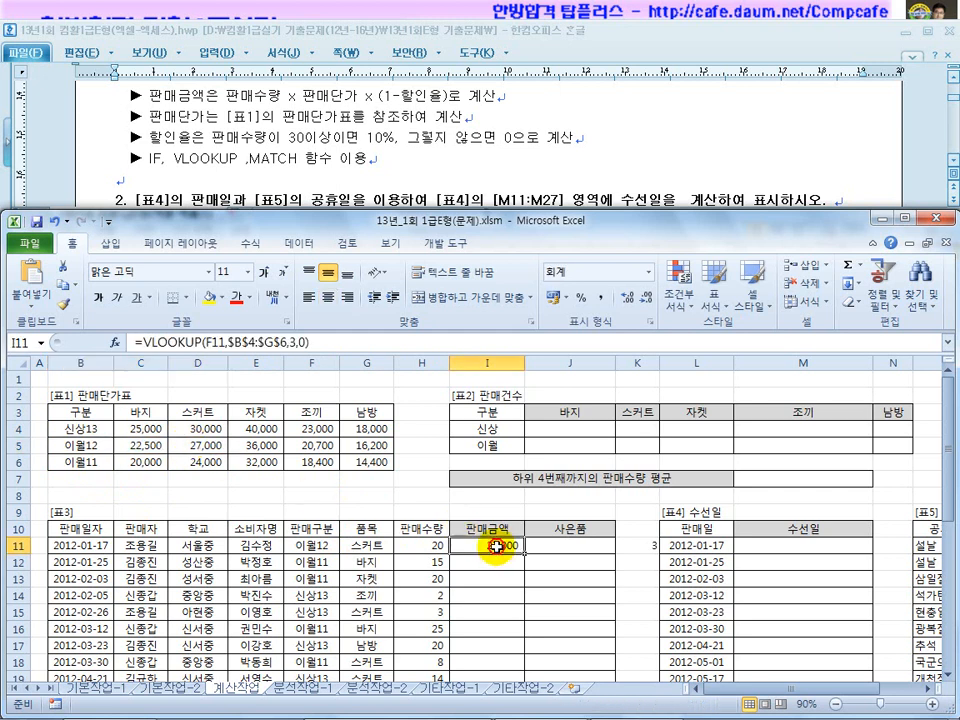
Replace the column index with K11's MATCH(G11,$C$3:$G$3,0)+1 and copy I11 into I12.
left_click(636, 546)
left_click_drag(313, 343, 141, 342)
key("ctrl+c")
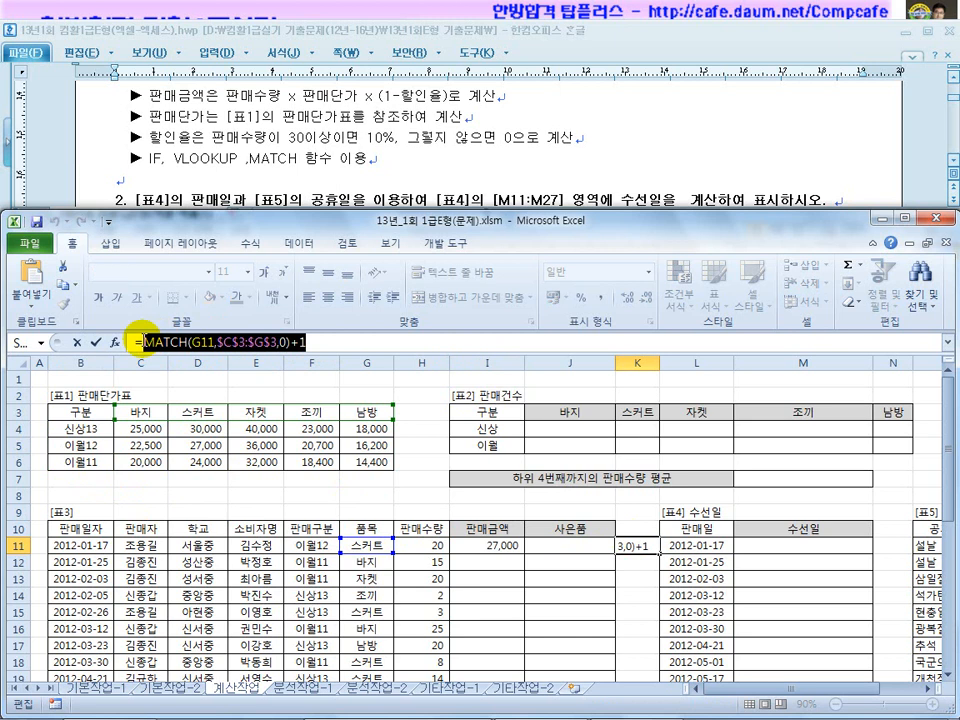
key("Escape")
left_click(487, 546)
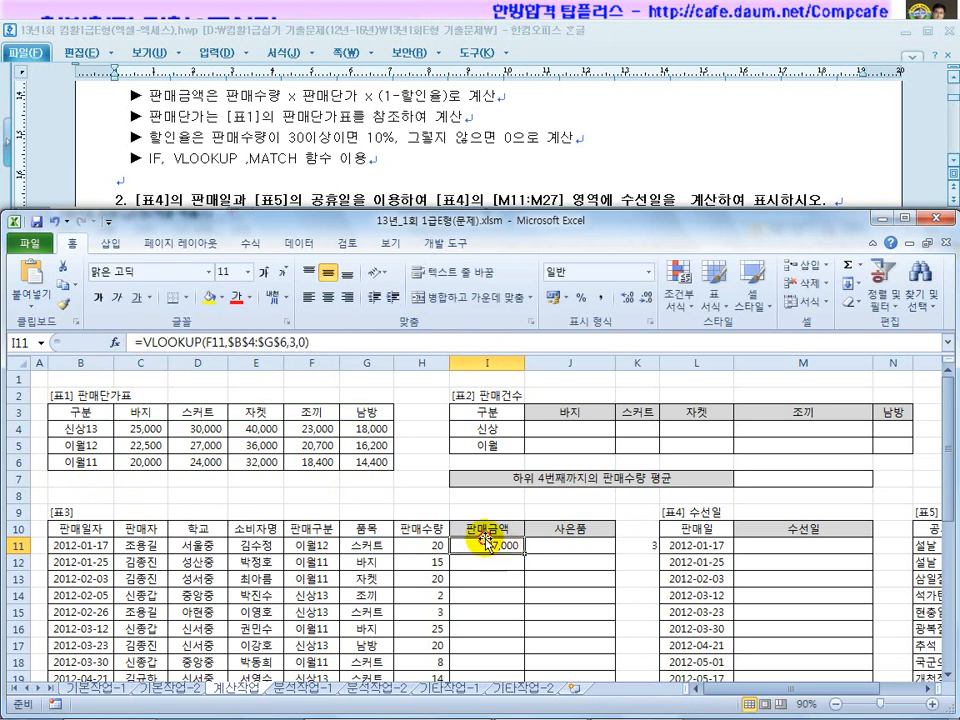
double_click(296, 342)
key("ctrl+v")
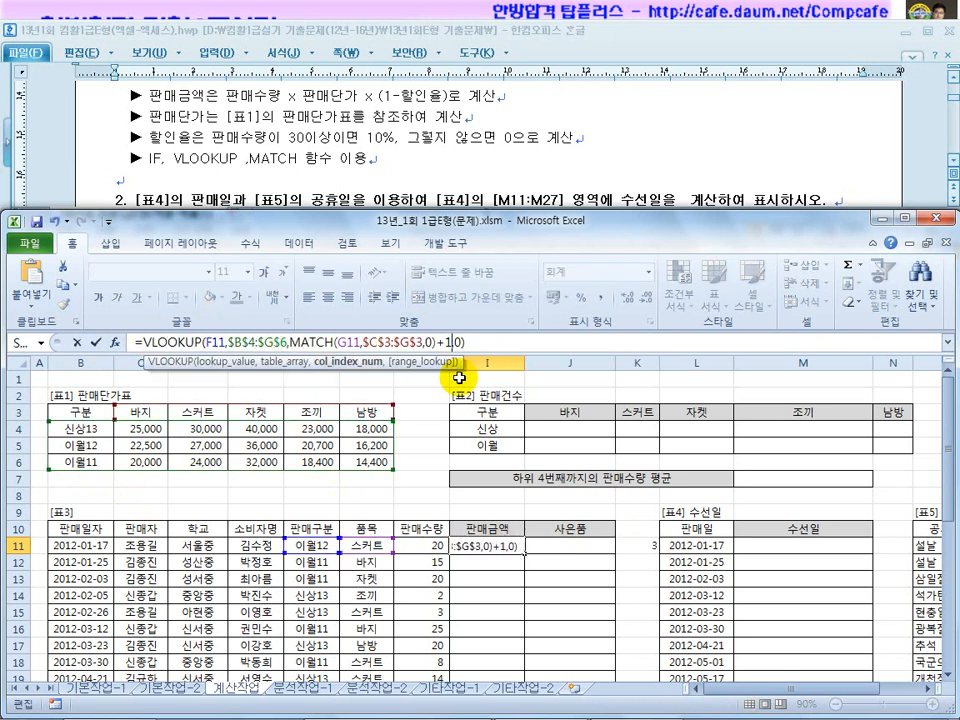
key("Return")
left_click(482, 546)
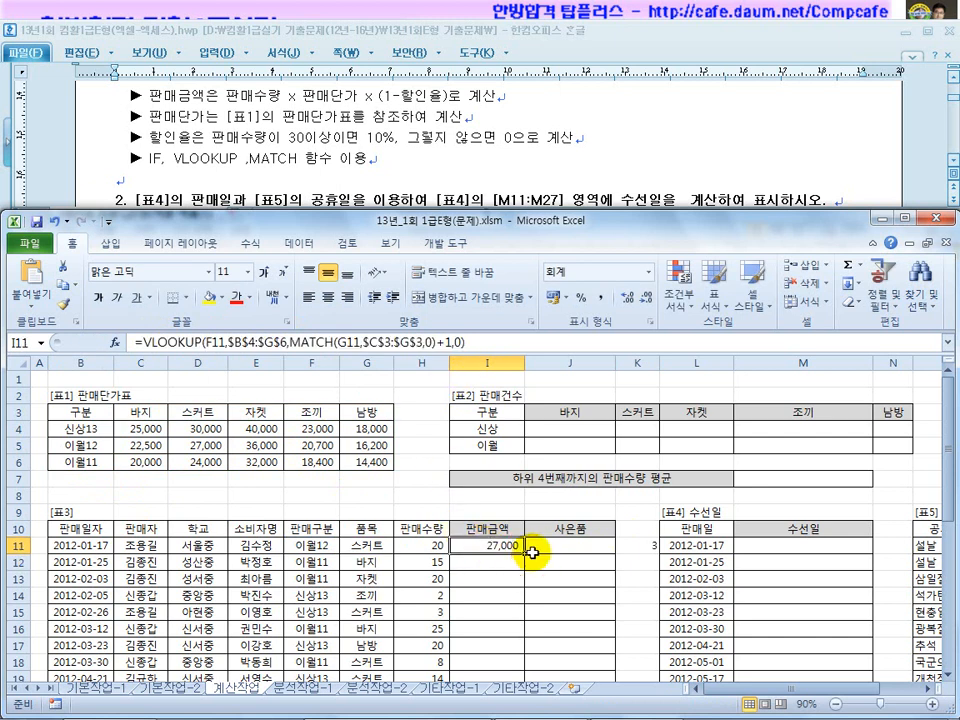
left_click_drag(525, 552, 524, 572)
Verify I12's looked-up price against 이월11's prices in 표1.
left_click(493, 562)
left_click(313, 564)
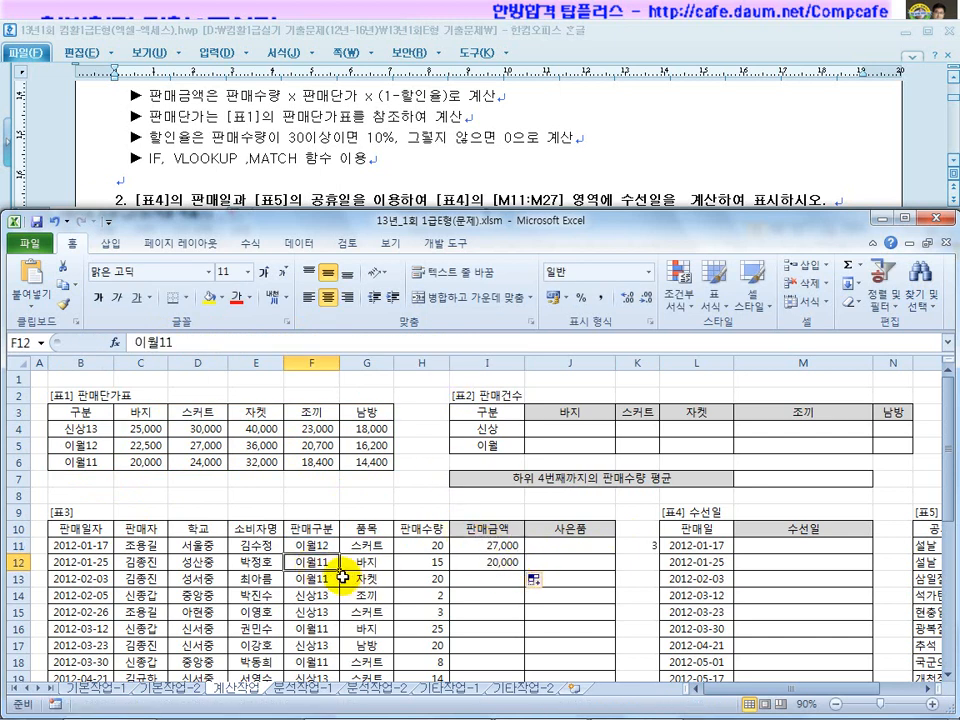
left_click_drag(100, 463, 155, 463)
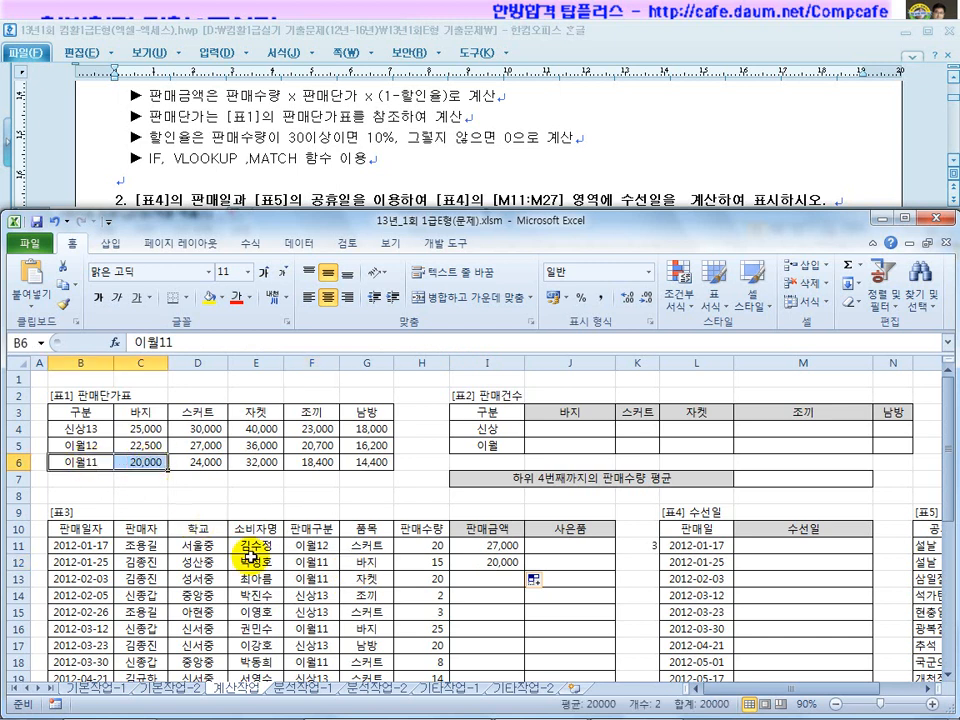
left_click(367, 578)
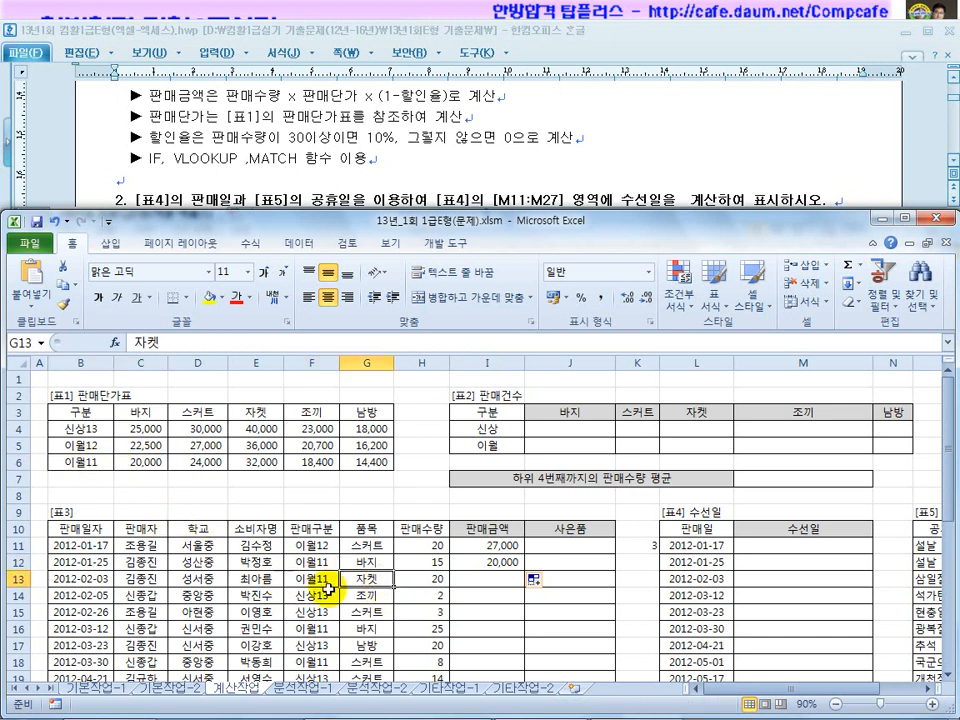
left_click_drag(86, 461, 257, 465)
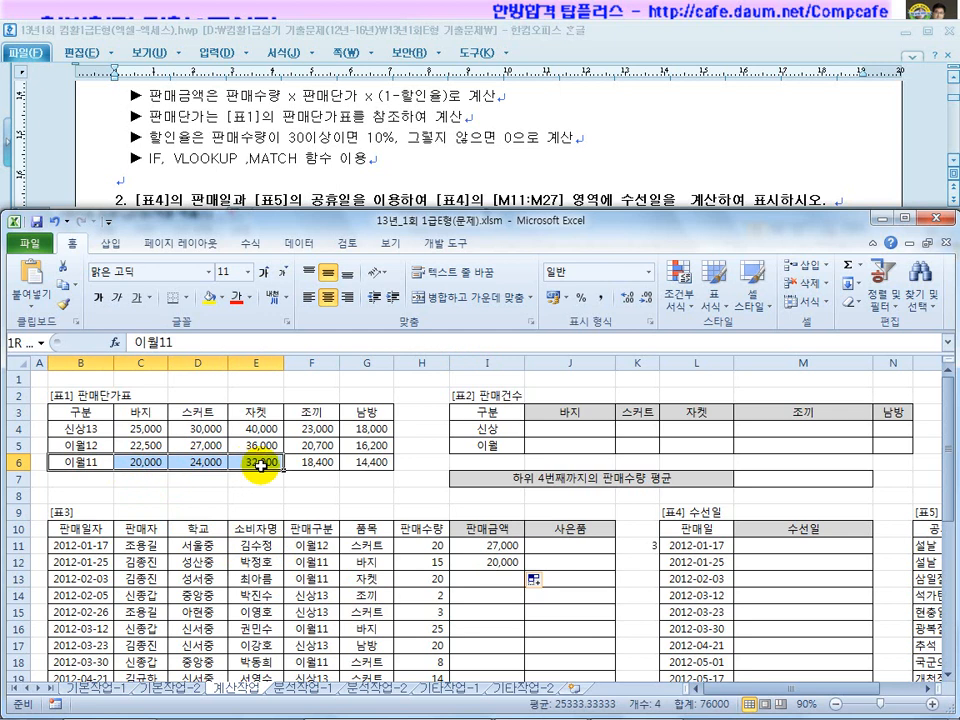
left_click(497, 562)
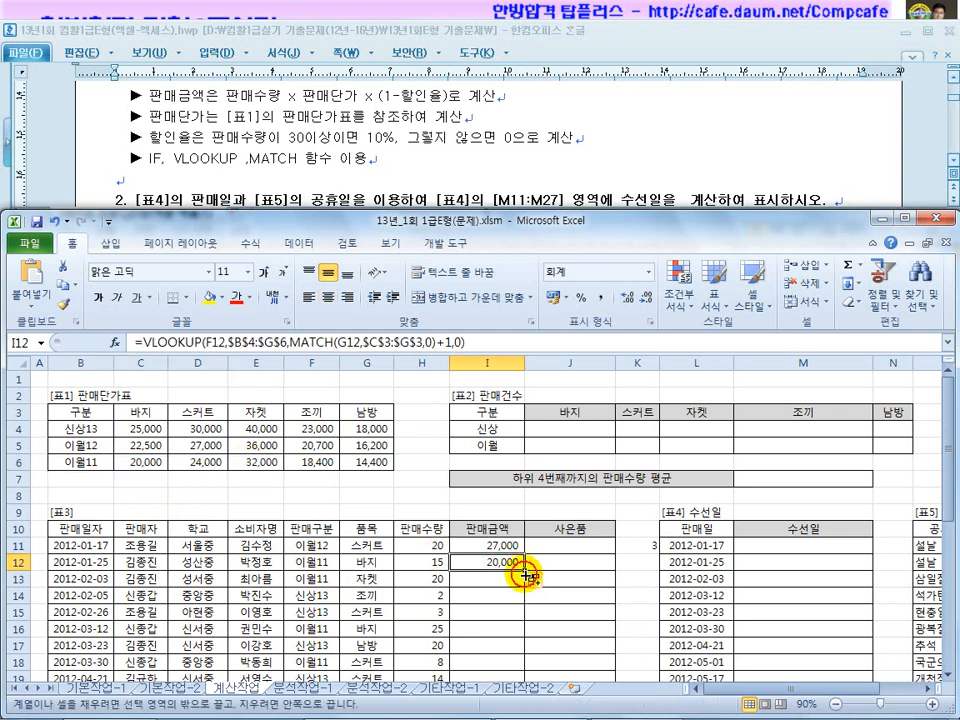
Fill the price lookup formula down column I to the last row of 표3.
left_click_drag(522, 567, 532, 588)
scroll(532, 588, "down", 1)
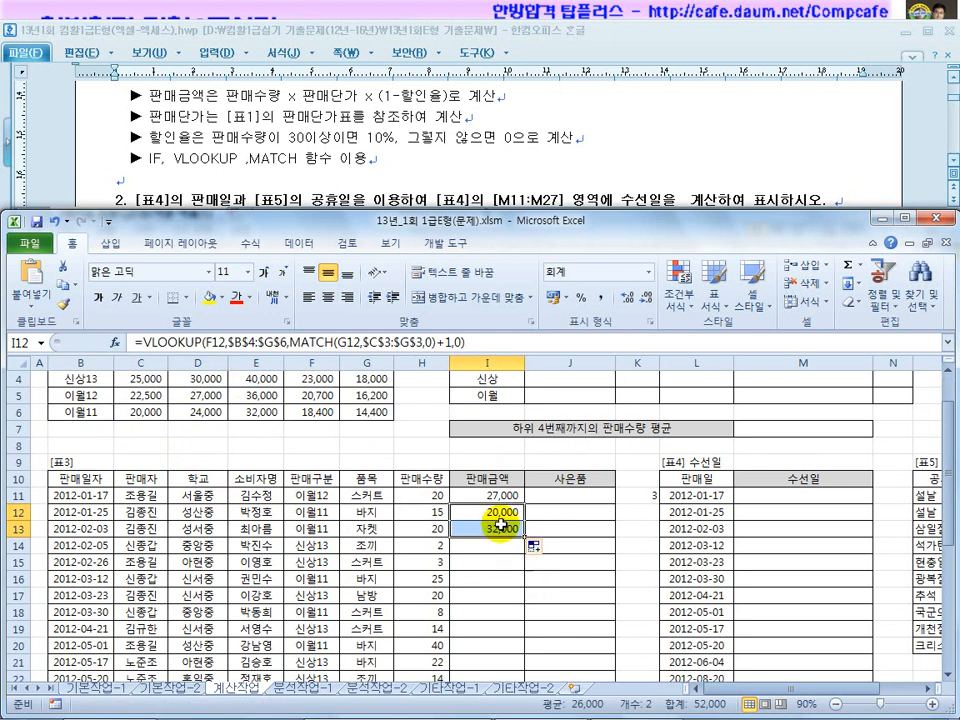
left_click(497, 492)
left_click_drag(524, 503, 521, 656)
scroll(493, 645, "up", 6)
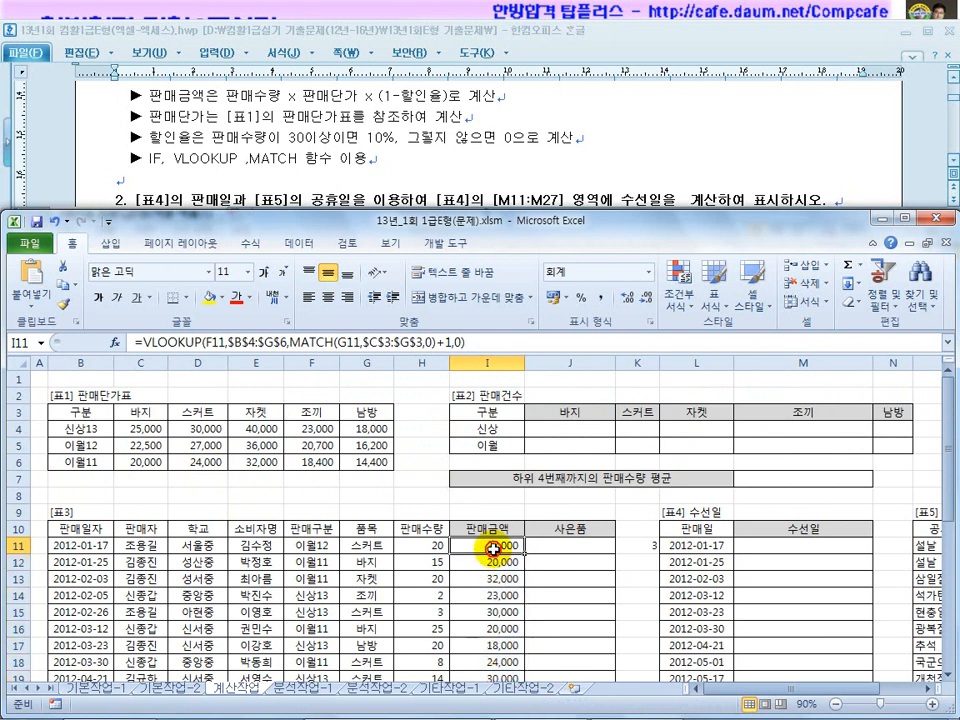
Prefix I11's lookup formula with H11* so it multiplies quantity by unit price, showing 540,000.
left_click(639, 546)
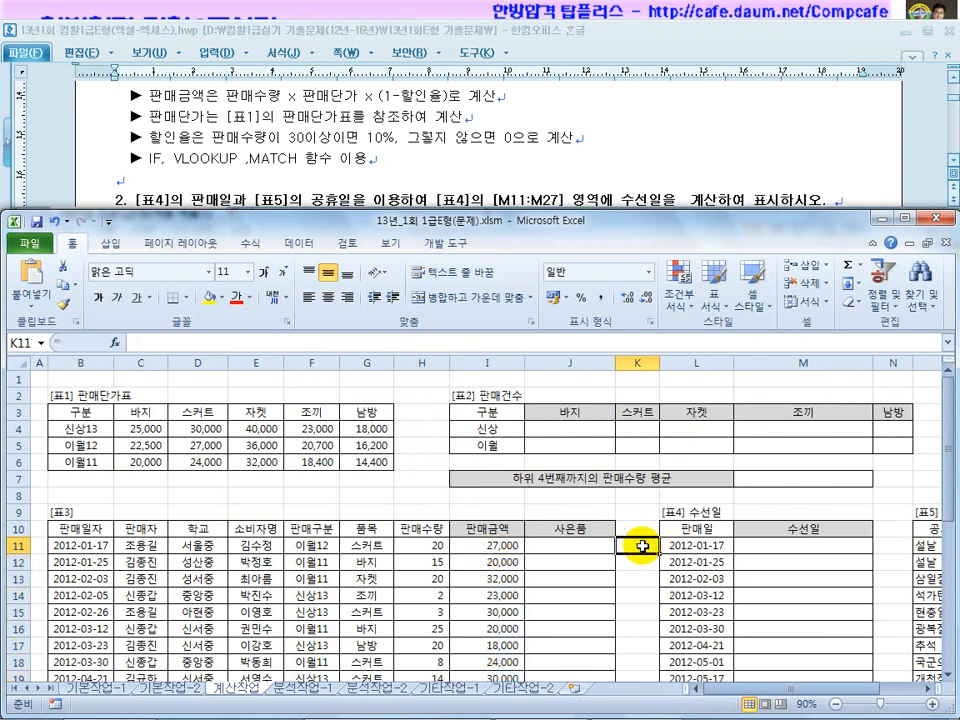
left_click(456, 547)
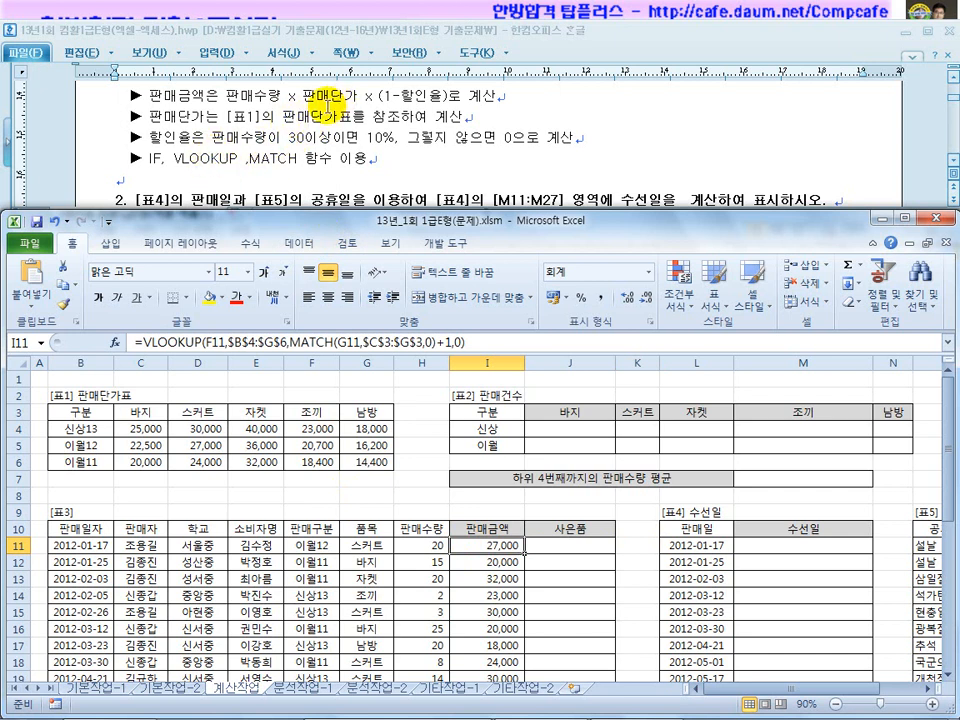
left_click(139, 342)
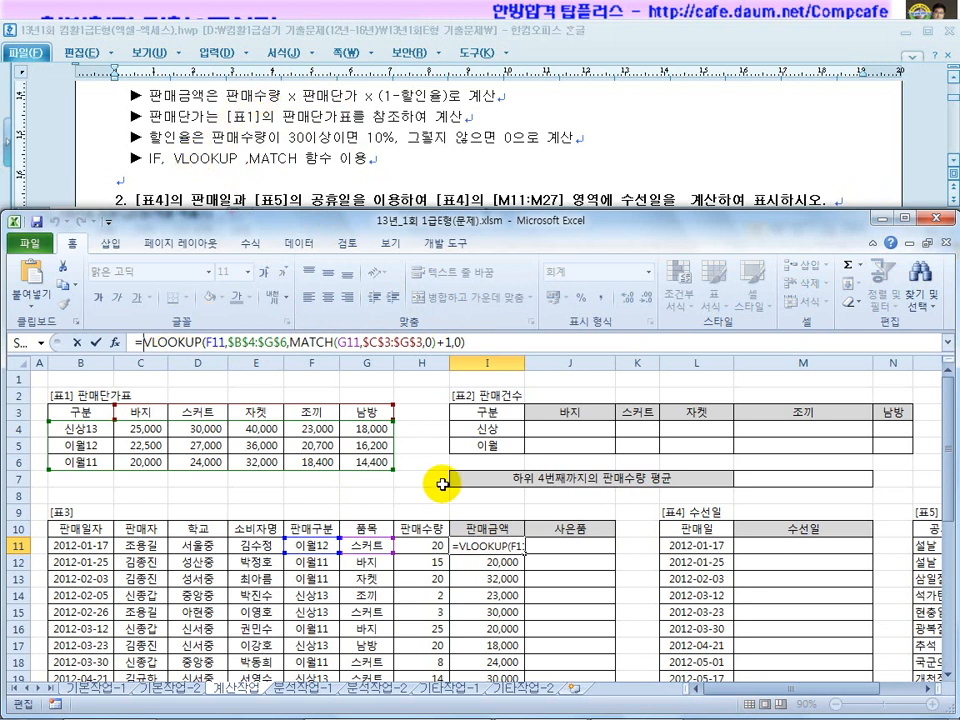
left_click(430, 546)
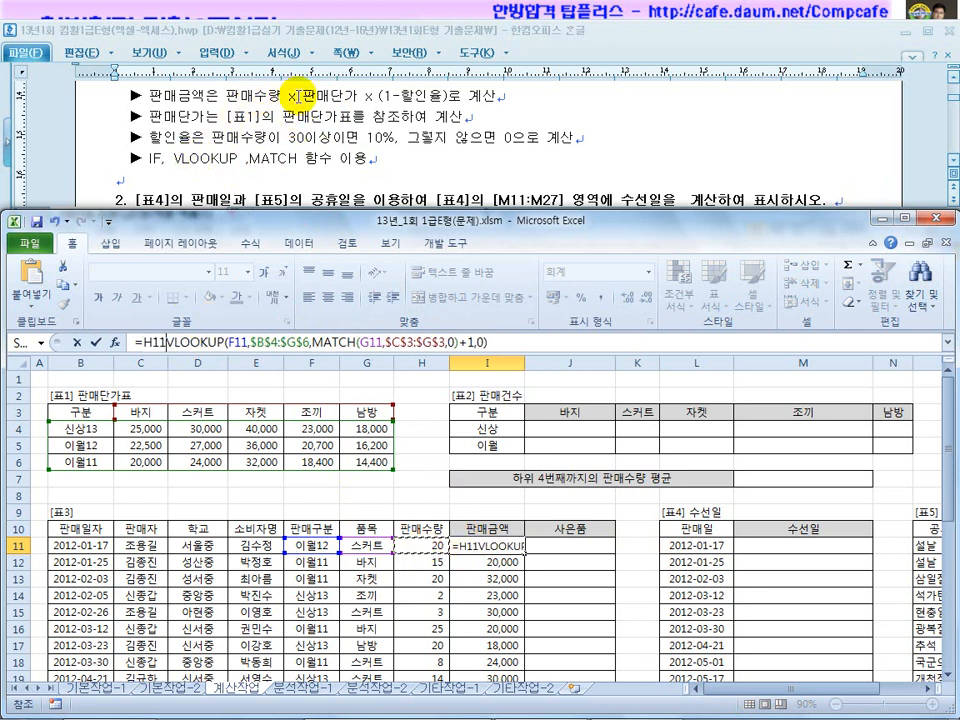
type("*")
key("Return")
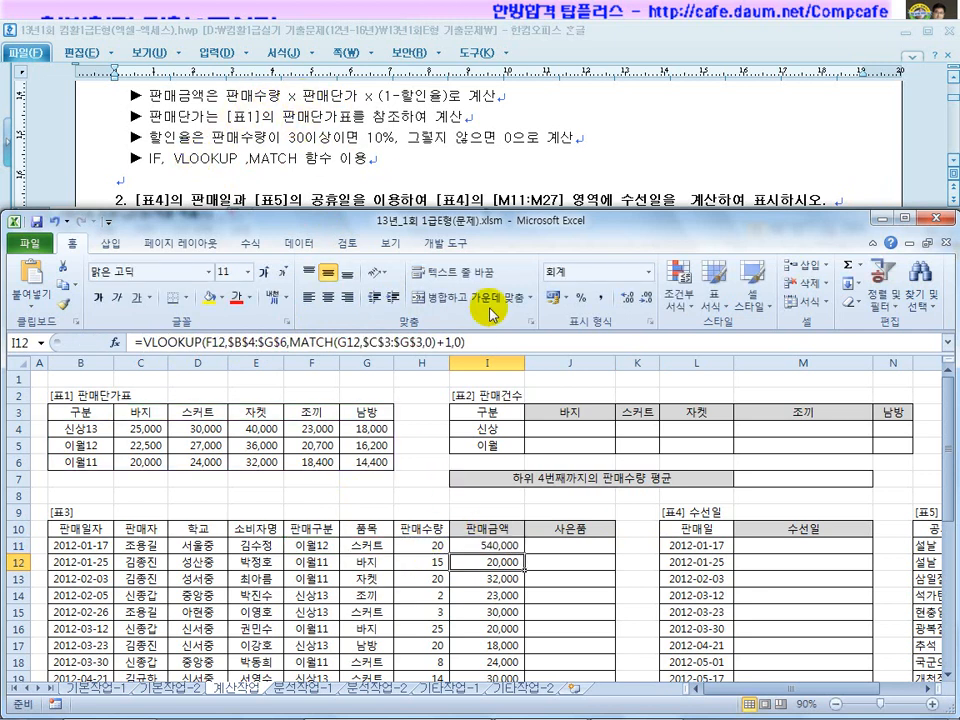
left_click(619, 546)
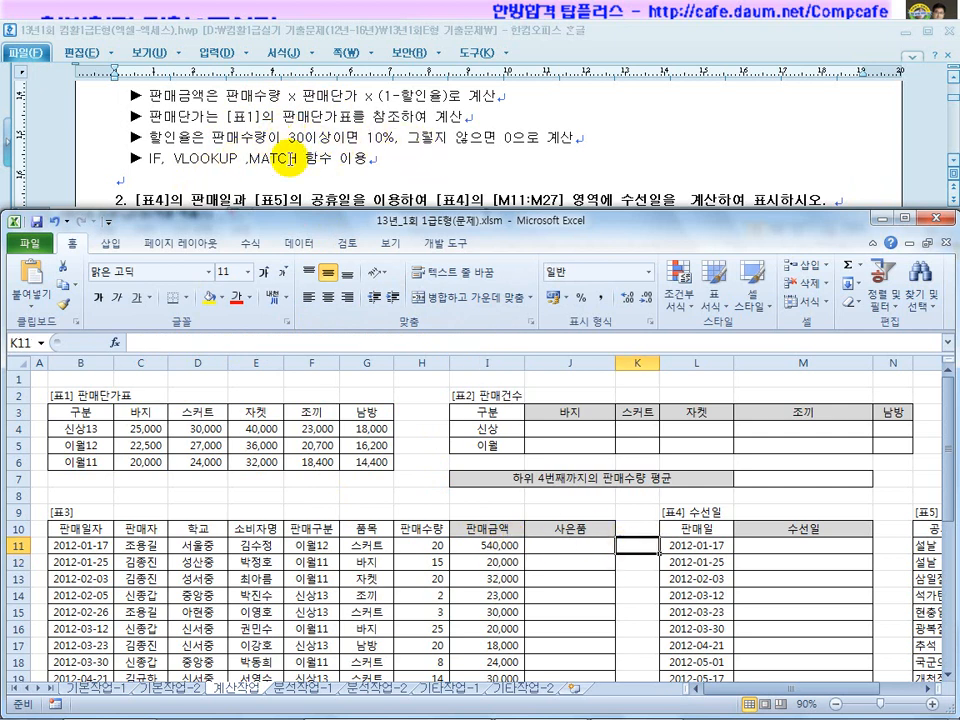
Enter the discount rate =IF(H11>=30,10%,0) in helper cell K11.
type("=if(")
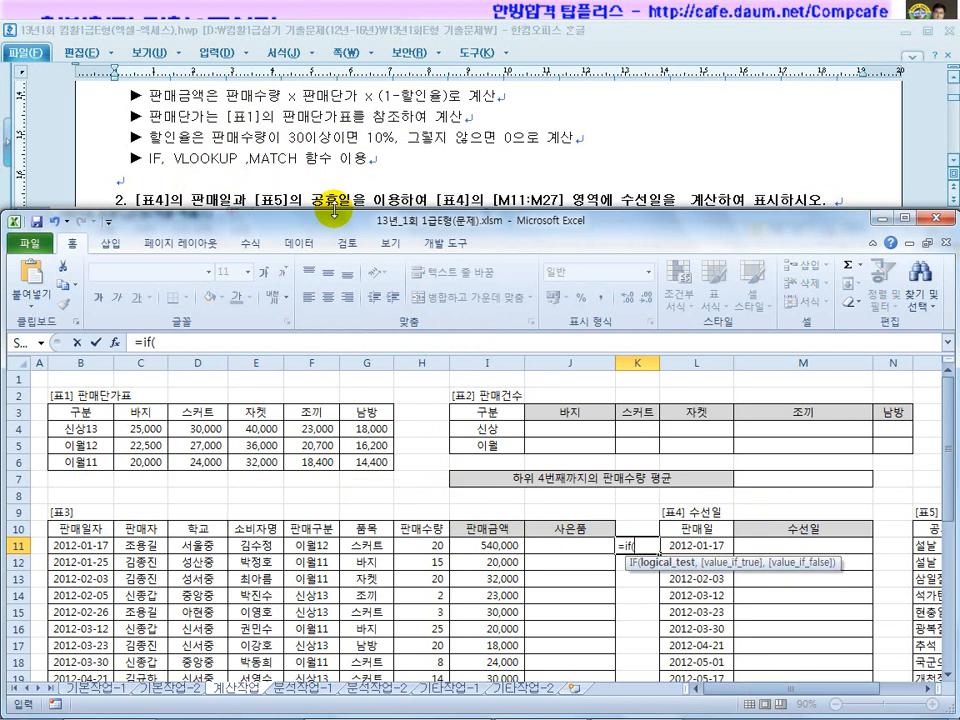
left_click(435, 545)
type(">")
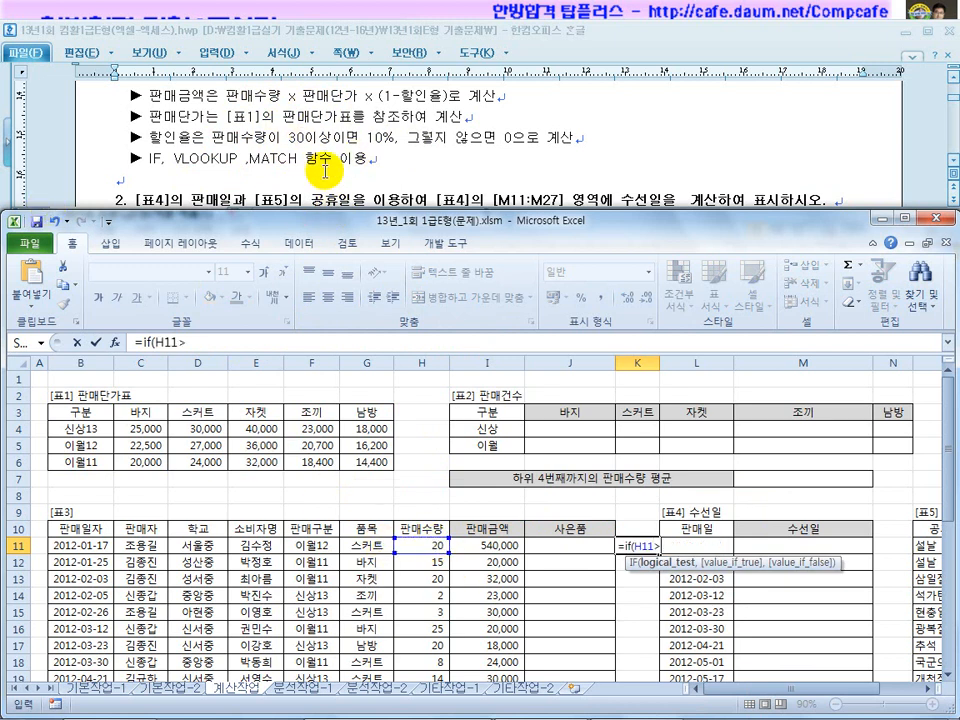
type("=30,10%")
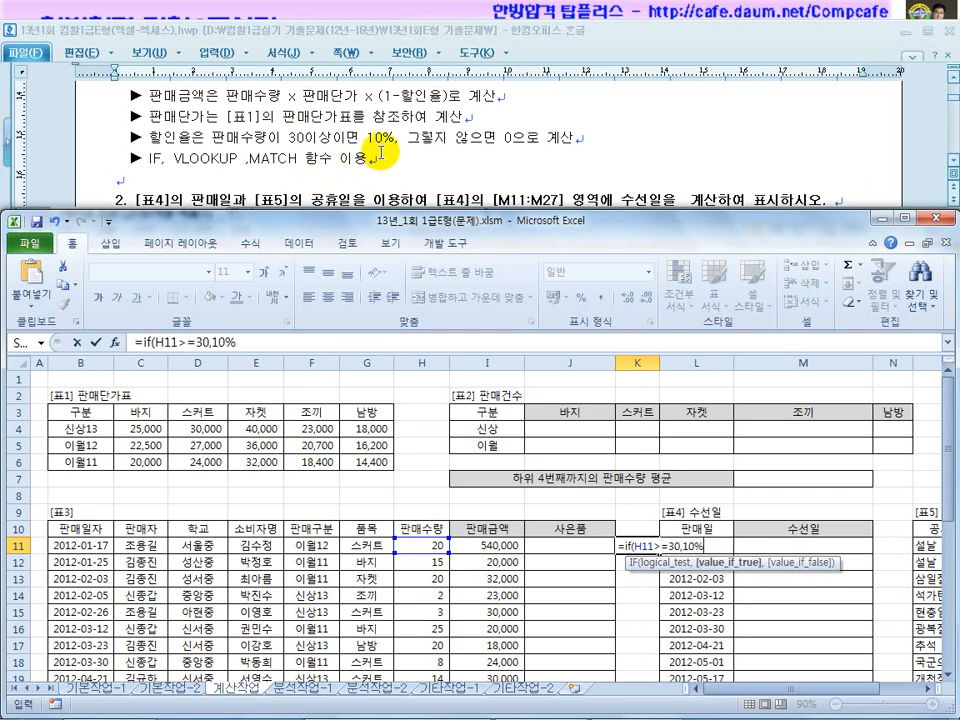
type(",0")
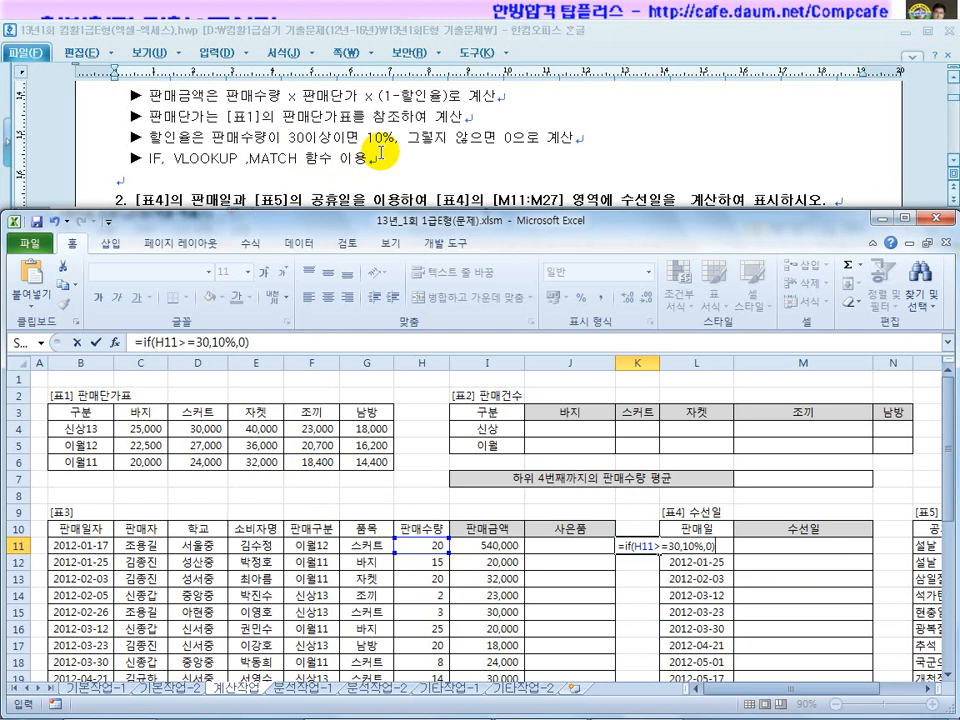
key("Return")
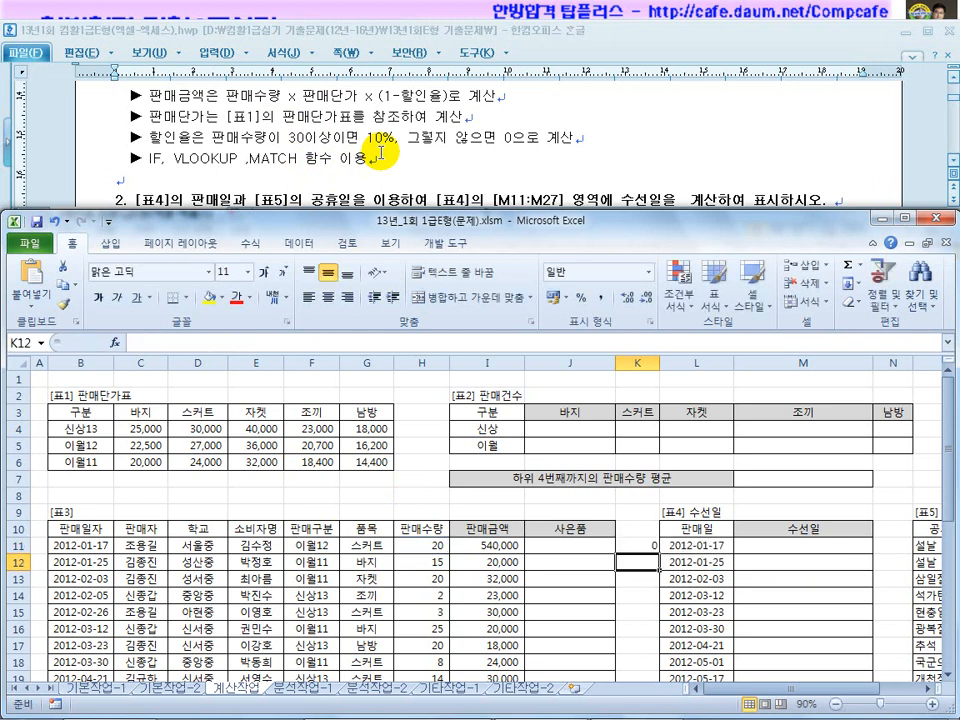
Change K11 to =1-IF(H11>=30,10%,0), copy it down to K16, and add a decimal place.
left_click(630, 541)
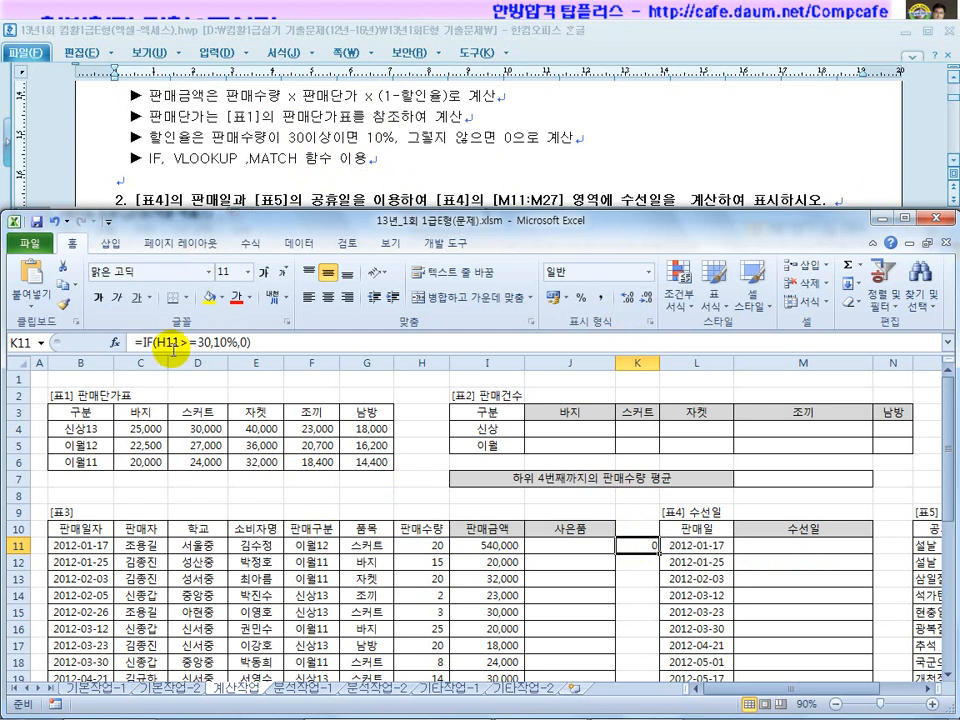
left_click(140, 341)
type("1-")
key("Return")
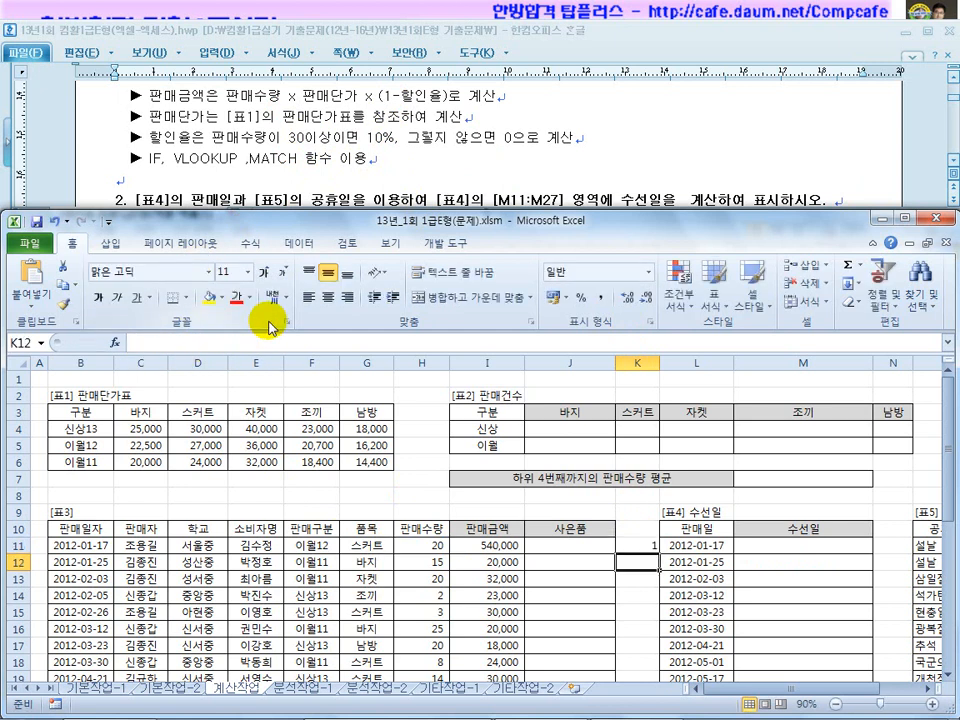
left_click(638, 544)
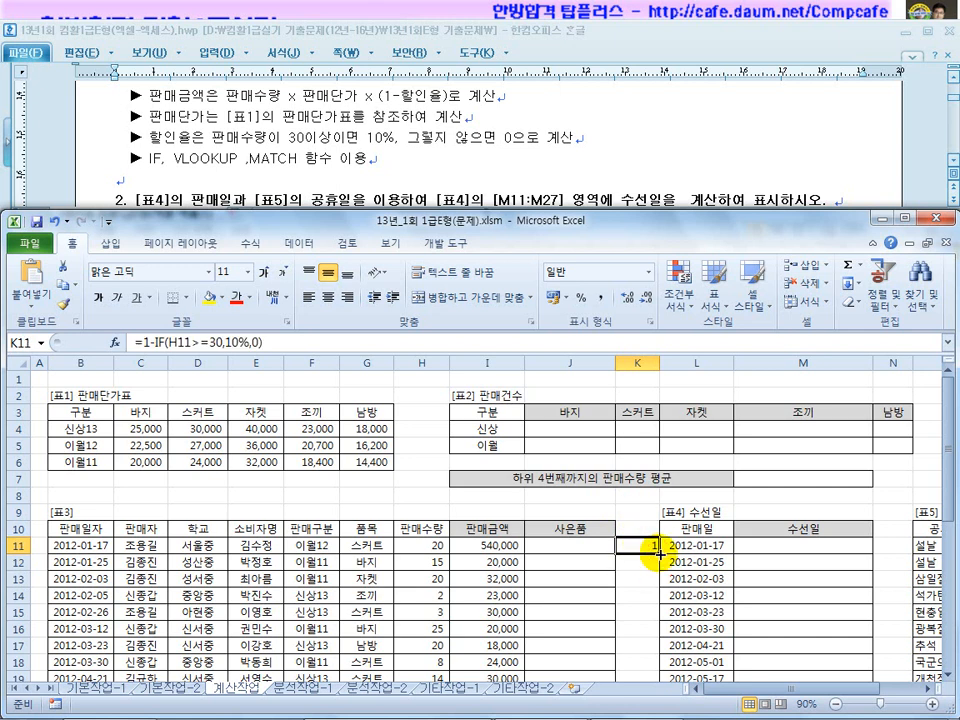
left_click_drag(660, 553, 655, 645)
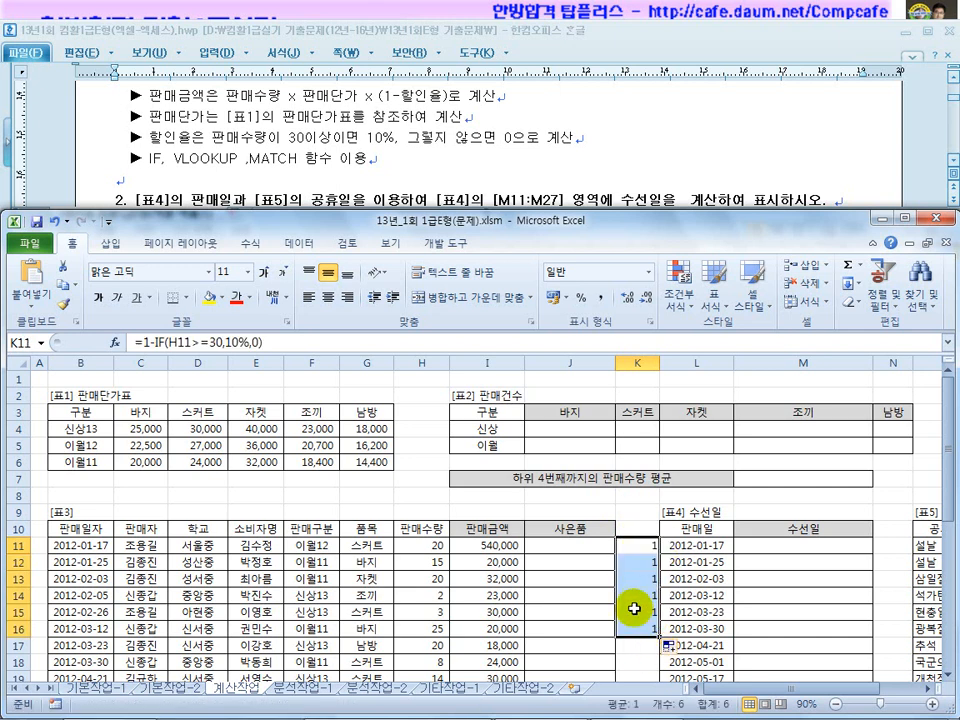
left_click(626, 298)
Show two decimals, extend the K formula to K29, and check the K18, K20, K22 results.
left_click(627, 299)
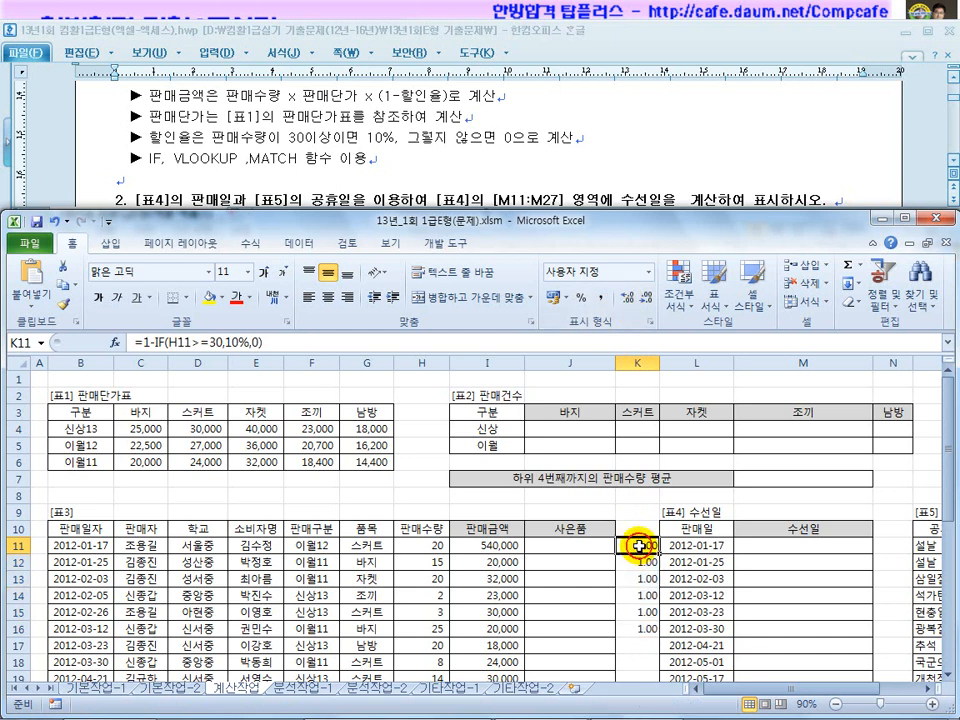
mouse_move(659, 637)
left_mouse_down()
mouse_move(655, 620)
mouse_move(647, 669)
mouse_move(650, 633)
left_mouse_up()
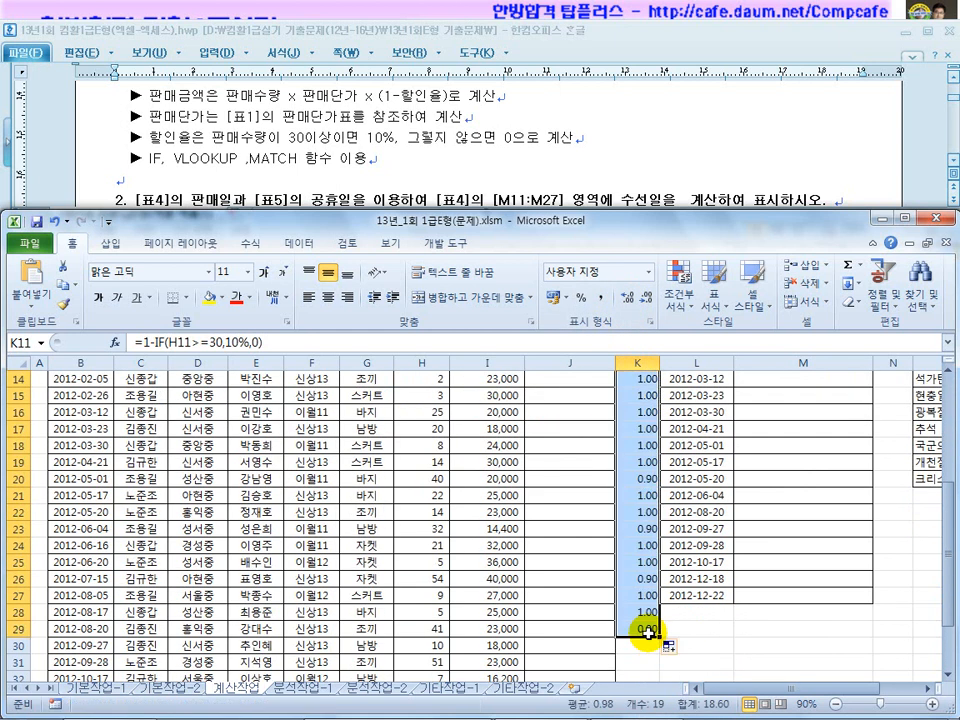
left_click(645, 529)
left_click(642, 478)
left_click(641, 449)
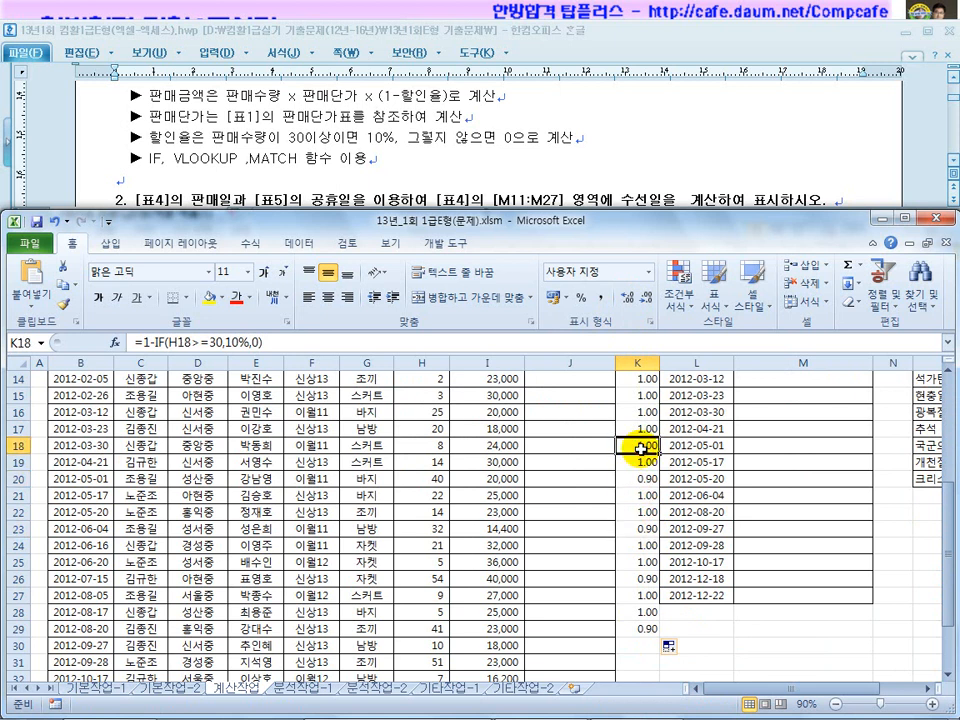
left_click(639, 478)
left_click(643, 511)
Review K11's formula text without changing it, then move to I11.
scroll(643, 560, "up", 3)
left_click(636, 479)
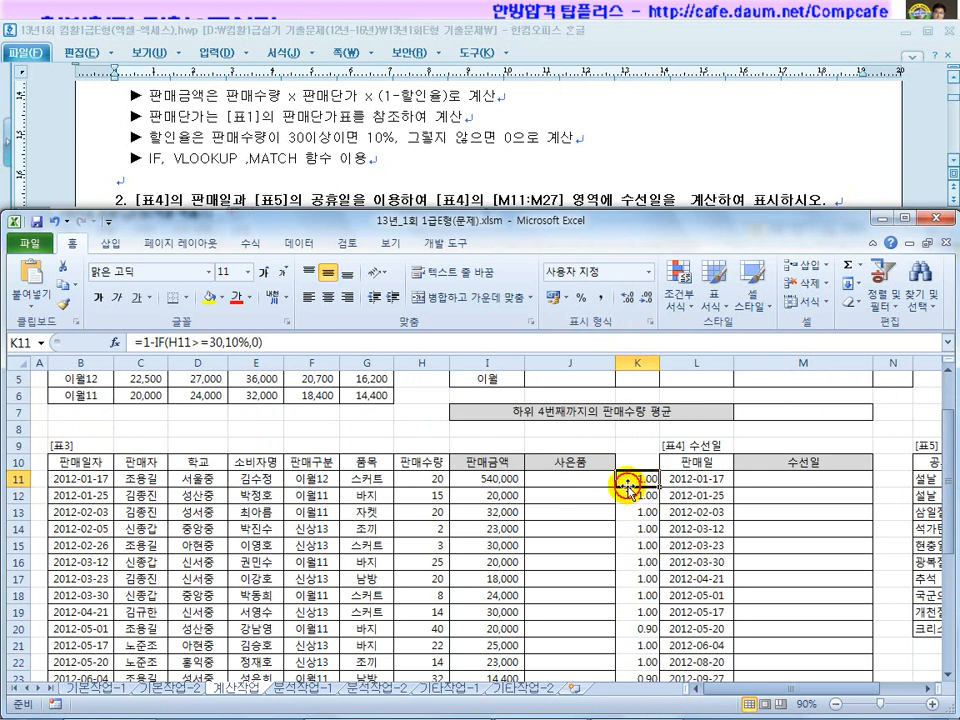
left_click_drag(285, 341, 148, 341)
key("Escape")
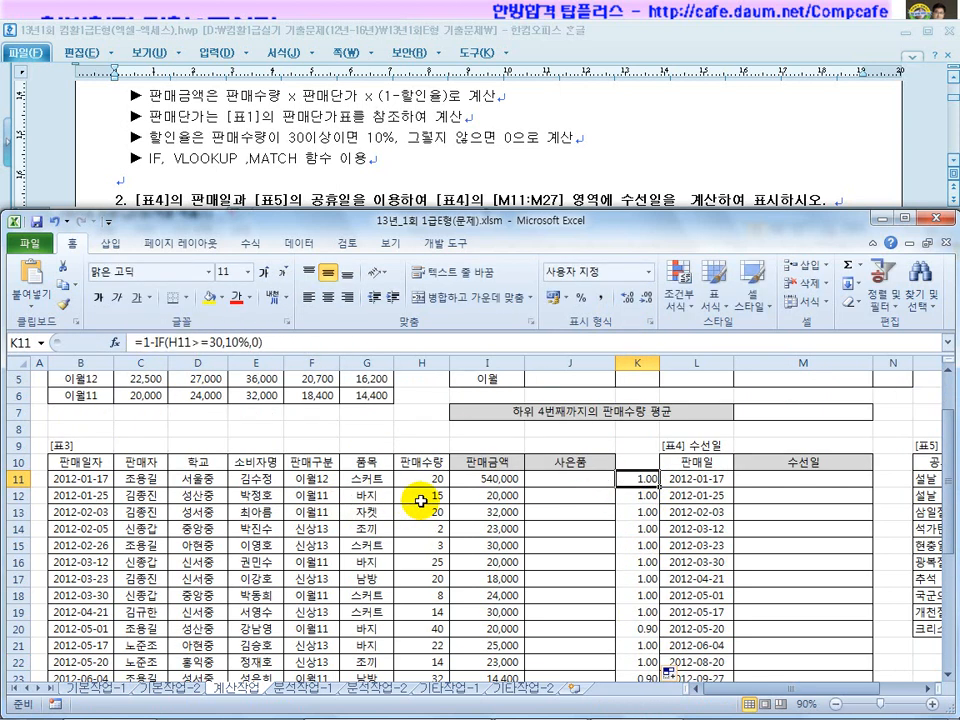
key("Left")
key("Left")
Append *(1-IF(H11>=30,10%,0)) to I11's formula to apply the 10% quantity discount.
left_click(500, 342)
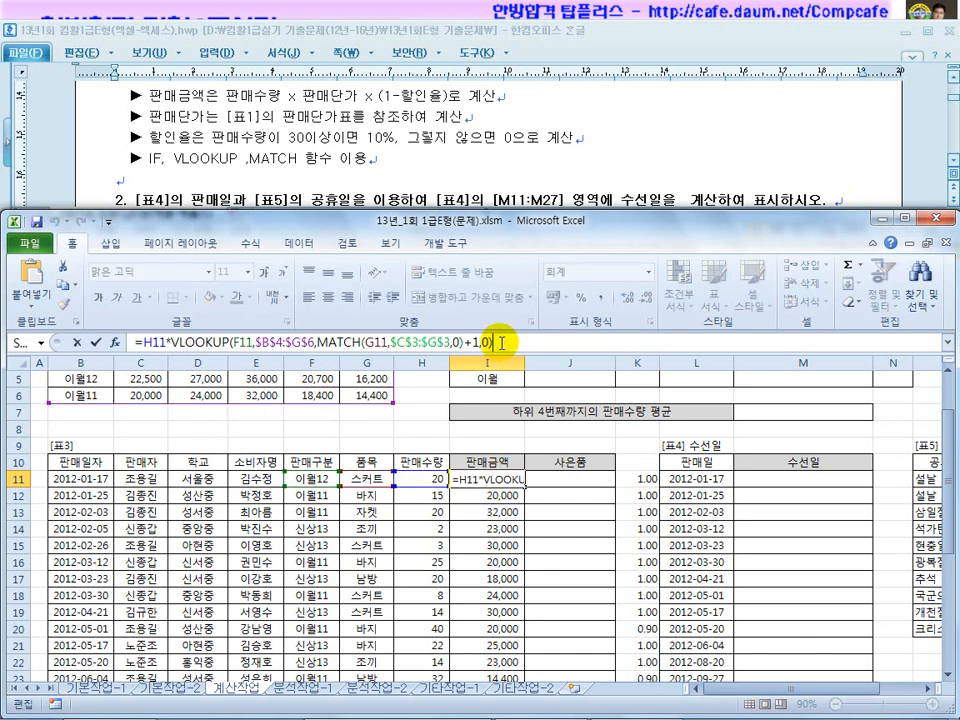
type("*(")
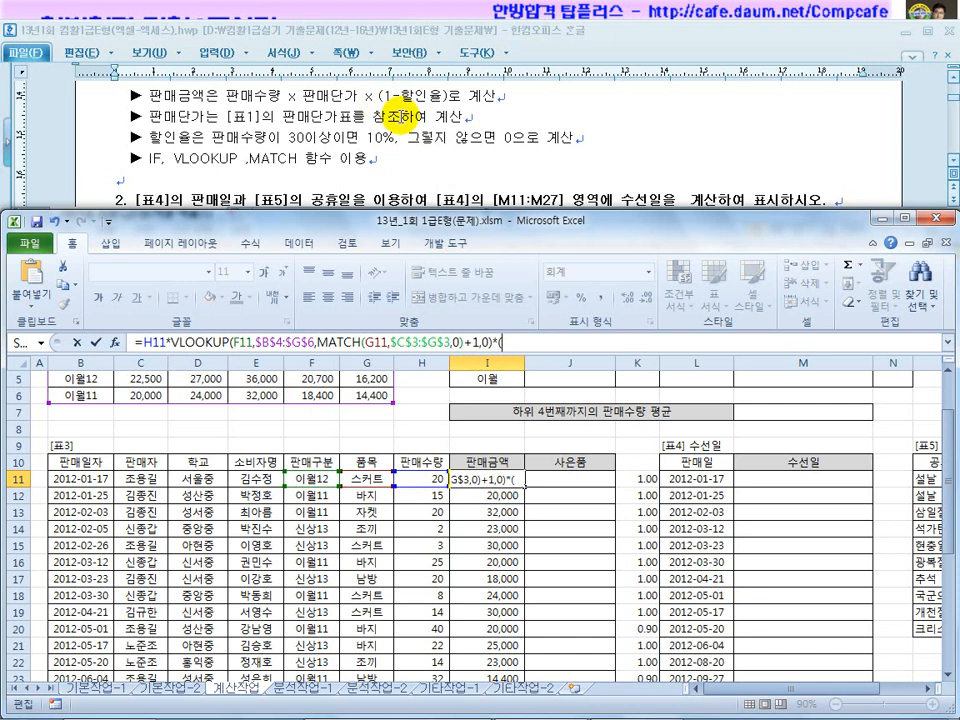
type("1-IF(H11>=30,10%,0)")
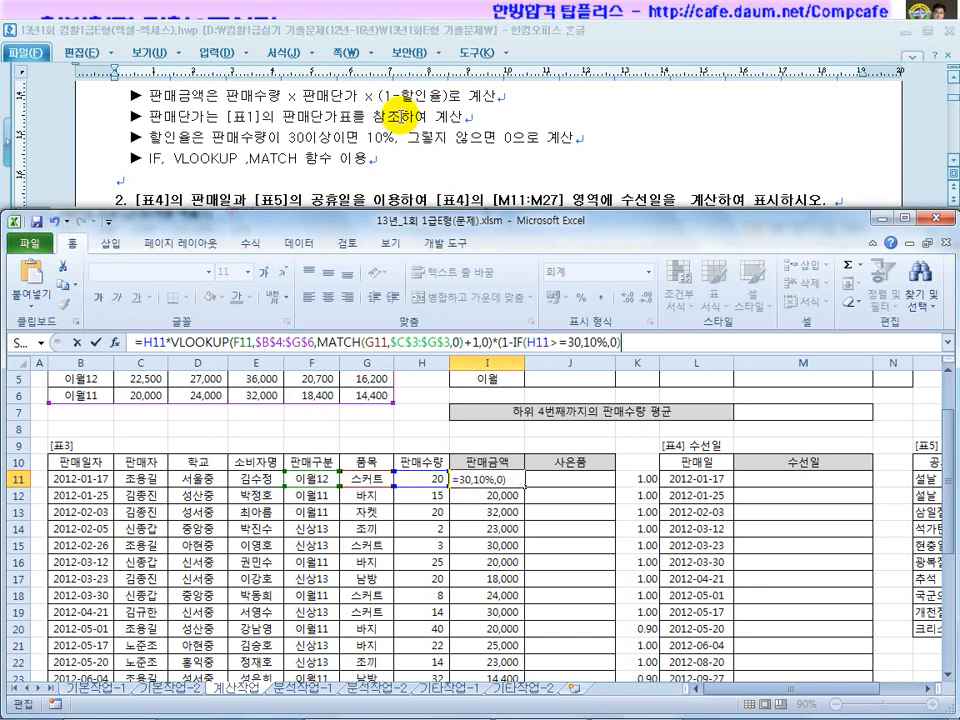
left_click(616, 342)
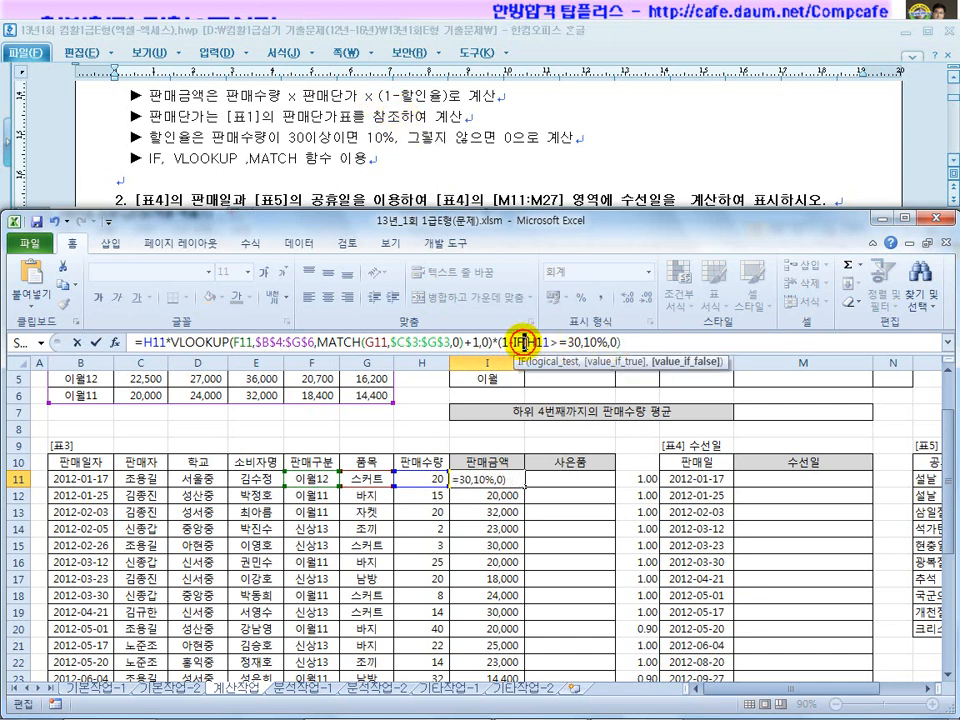
left_click(628, 342)
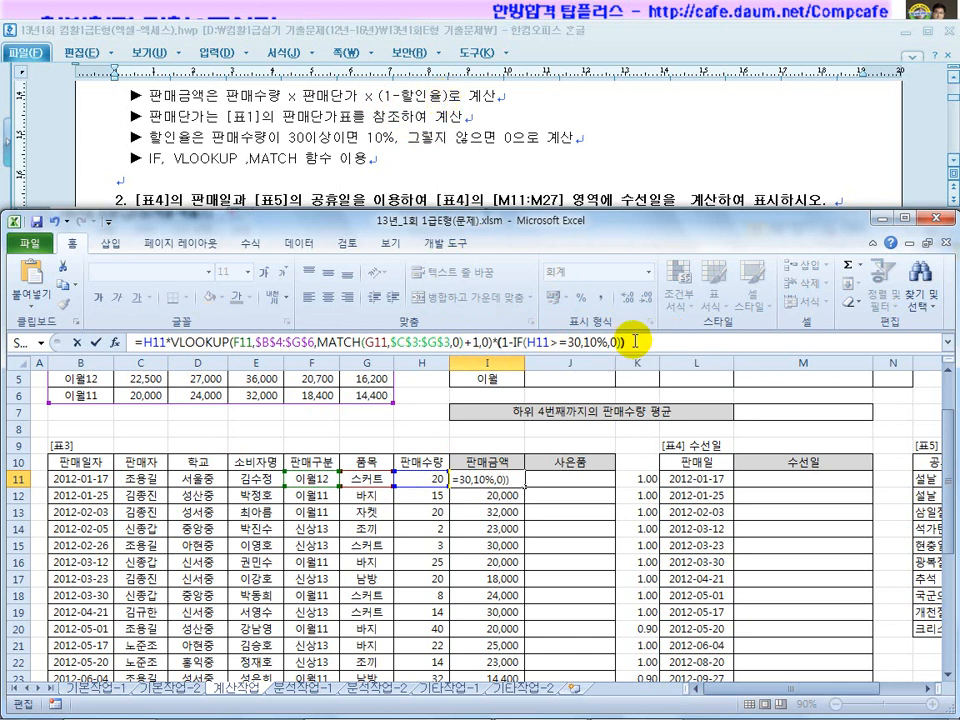
key("Return")
Fill the discounted 판매금액 formula from I11 down to I36.
left_click(516, 482)
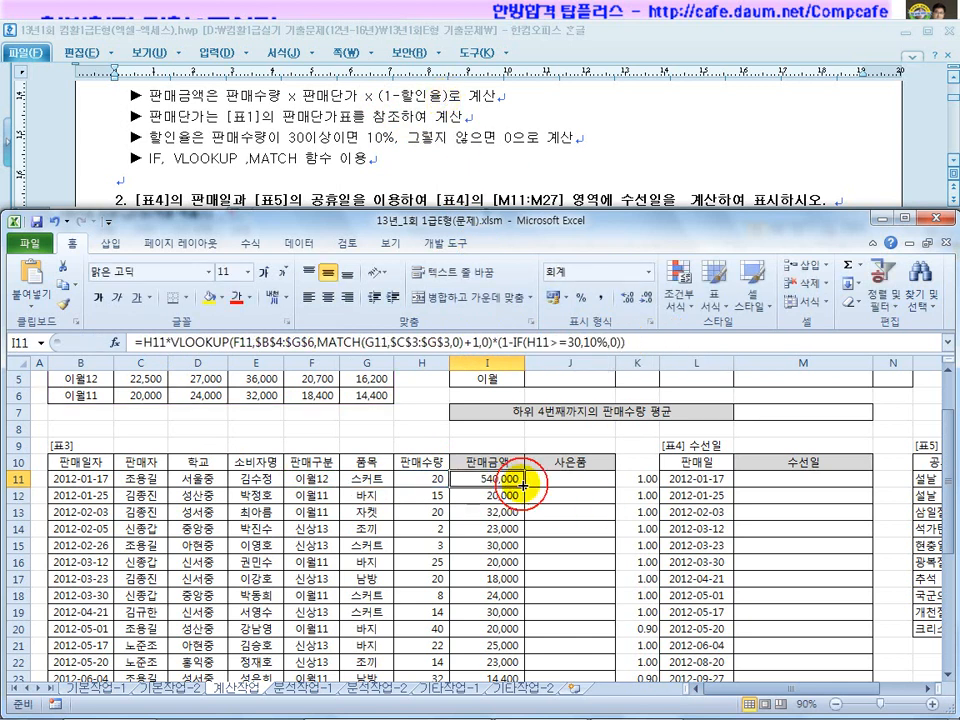
left_click_drag(525, 486, 531, 548)
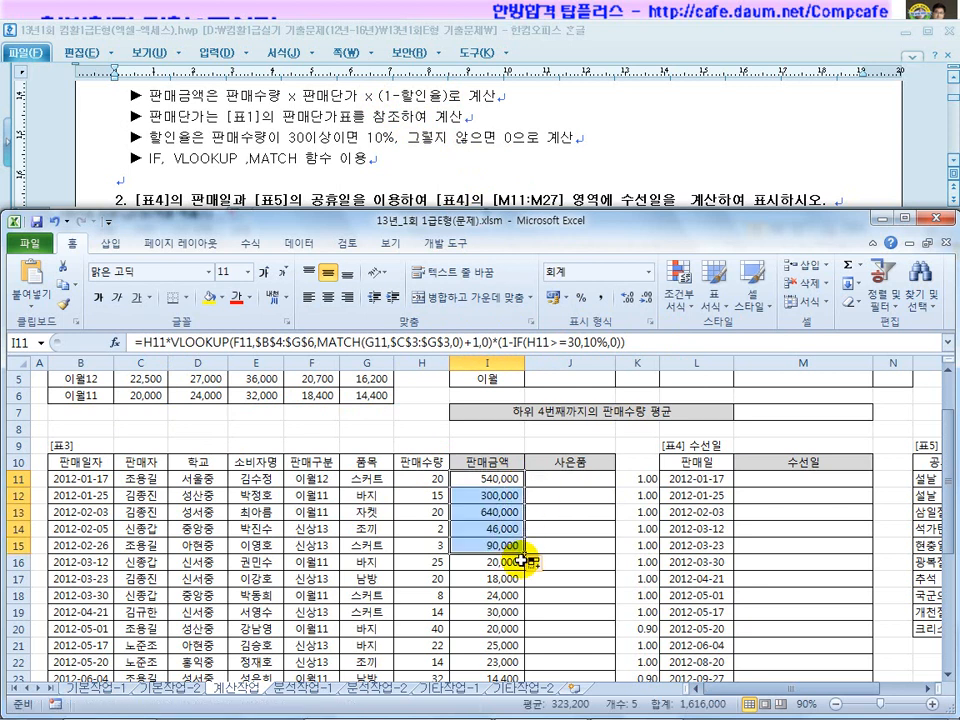
scroll(520, 561, "down", 1)
left_click_drag(527, 497, 527, 598)
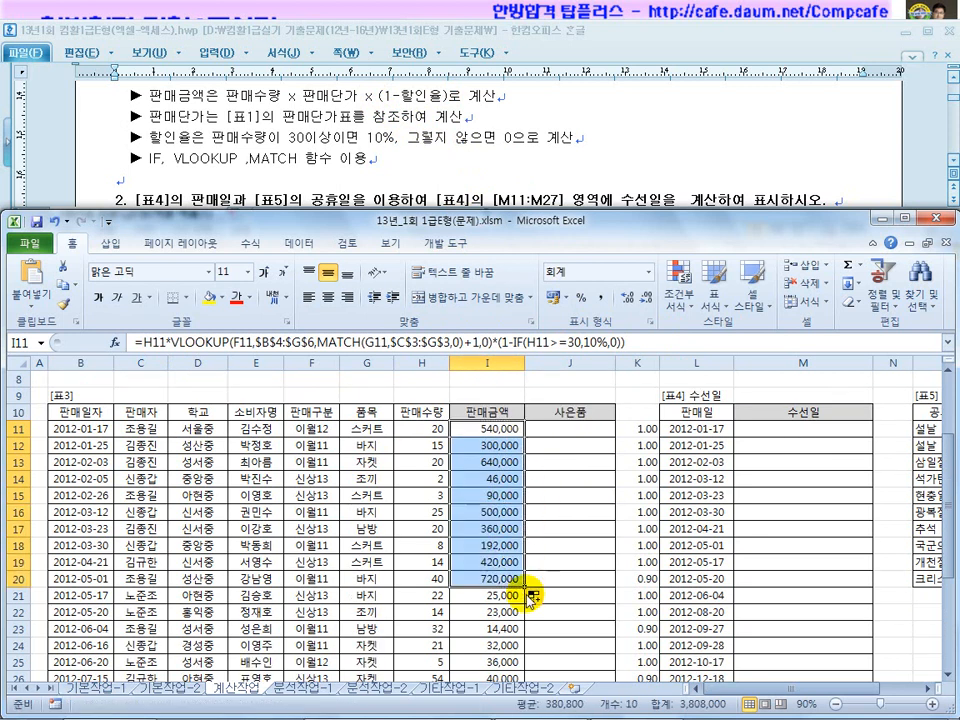
scroll(525, 512, "down", 2)
left_click_drag(527, 487, 525, 649)
scroll(600, 640, "up", 2)
Clear the helper values from K11:K29.
left_click_drag(637, 628, 634, 434)
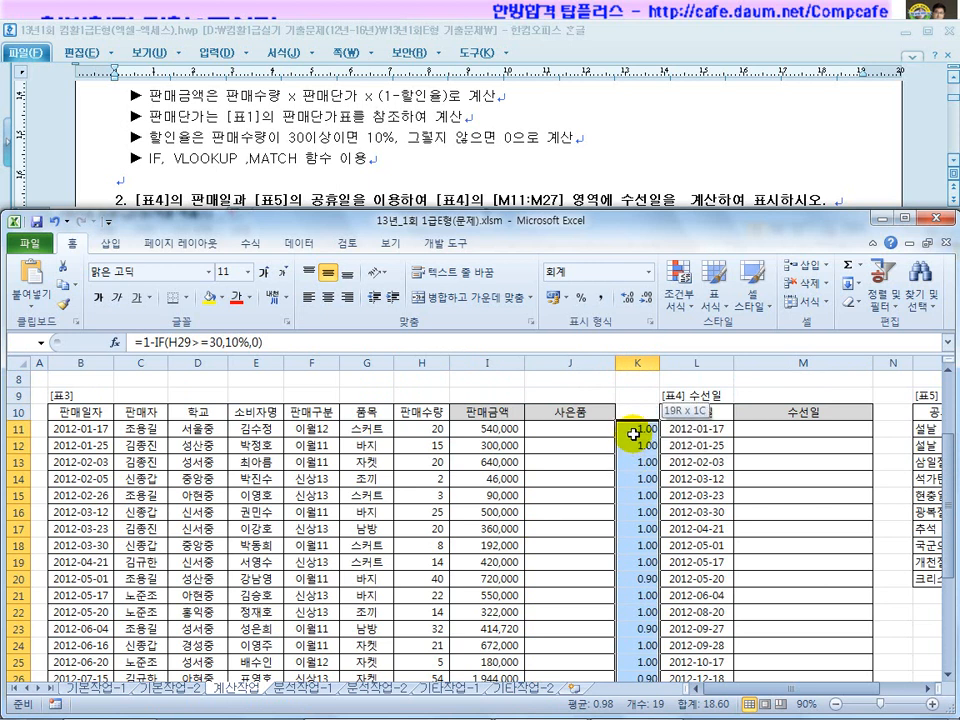
key("Delete")
scroll(634, 434, "down", 4)
left_click(626, 462)
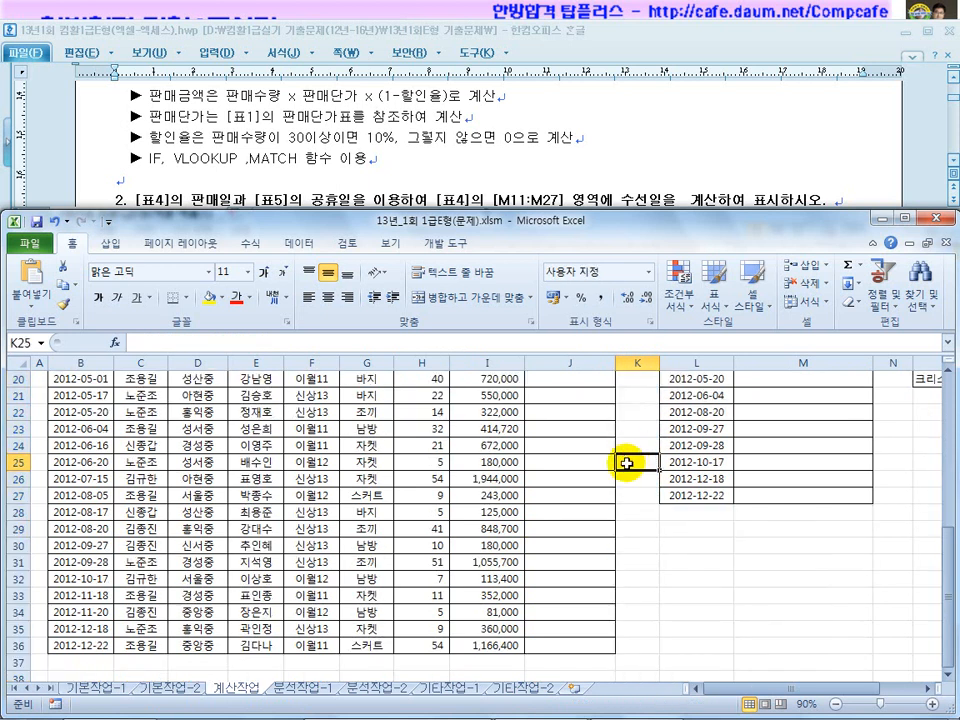
left_click(483, 186)
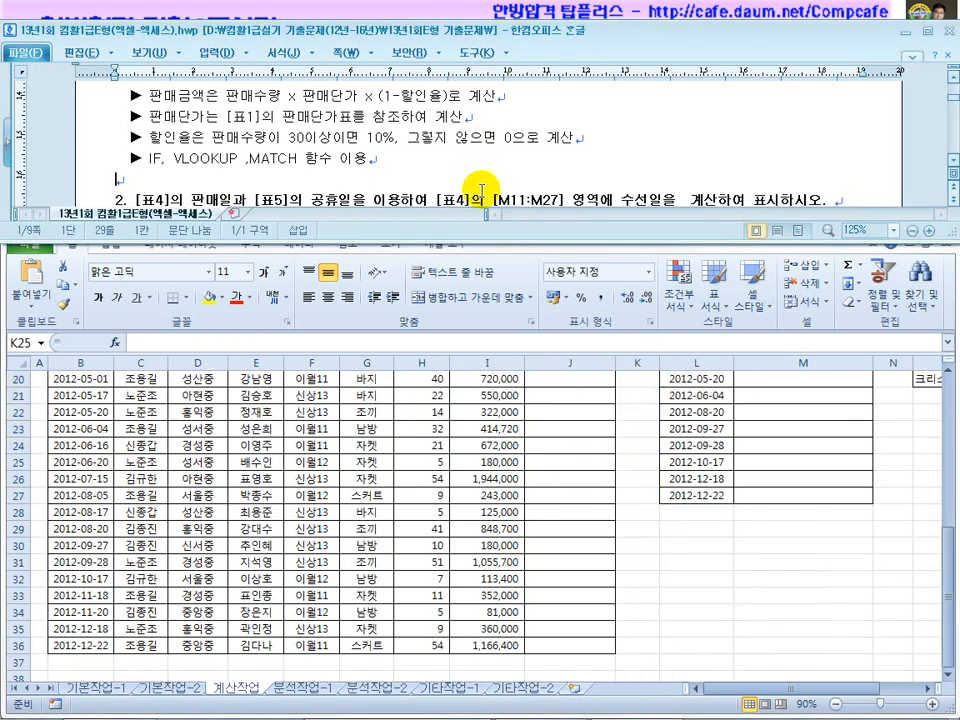
Look over the [표4] 수선일 table and the [표5] holiday dates.
scroll(482, 190, "down", 3)
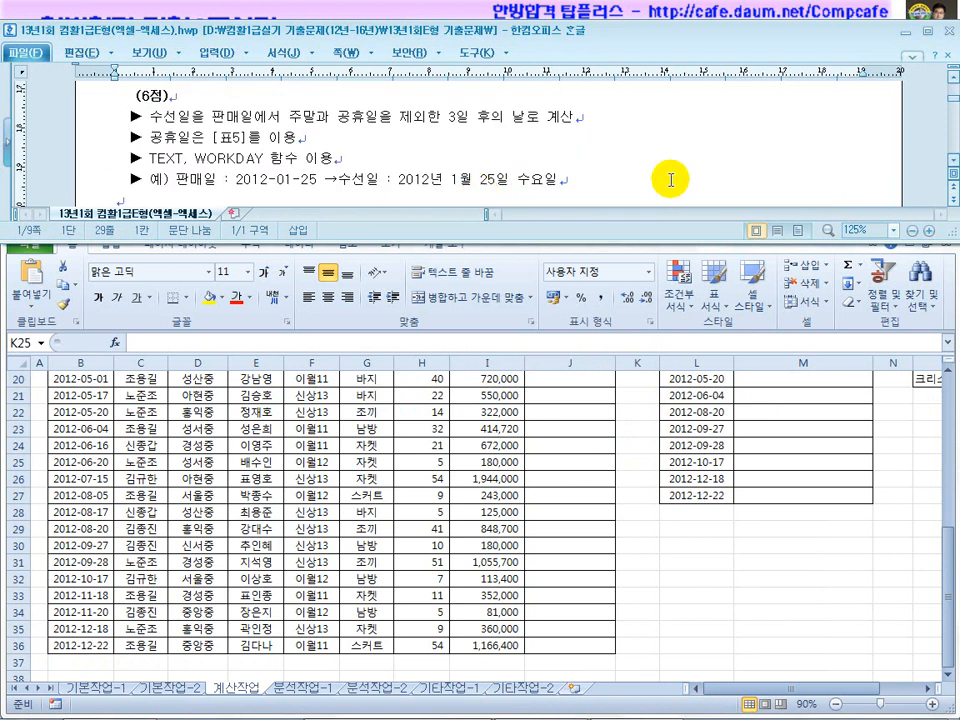
left_click(951, 79)
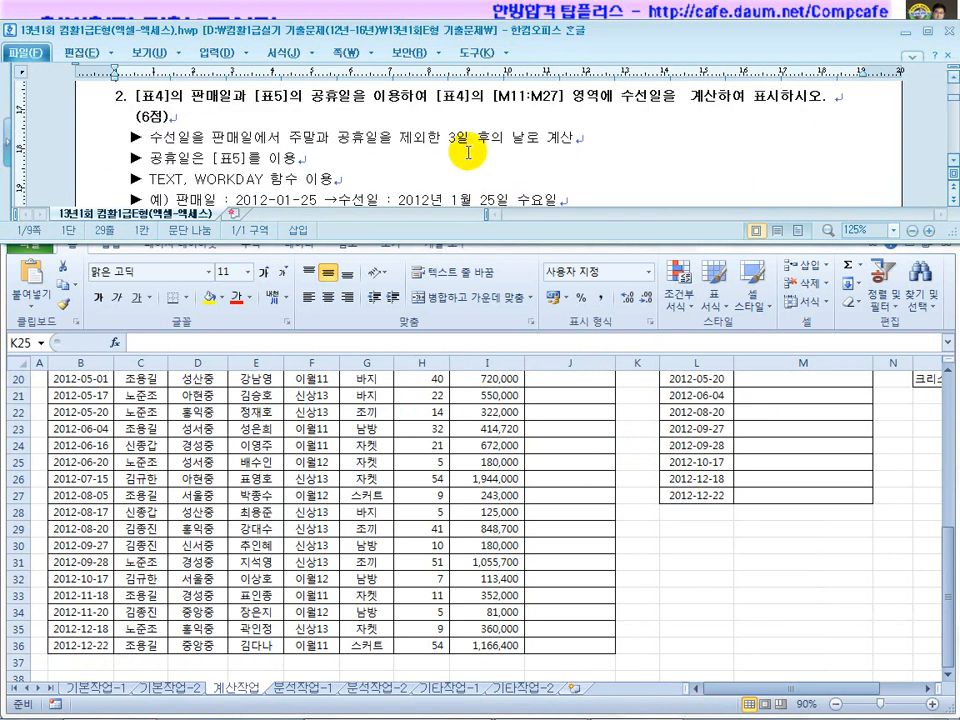
left_click(630, 462)
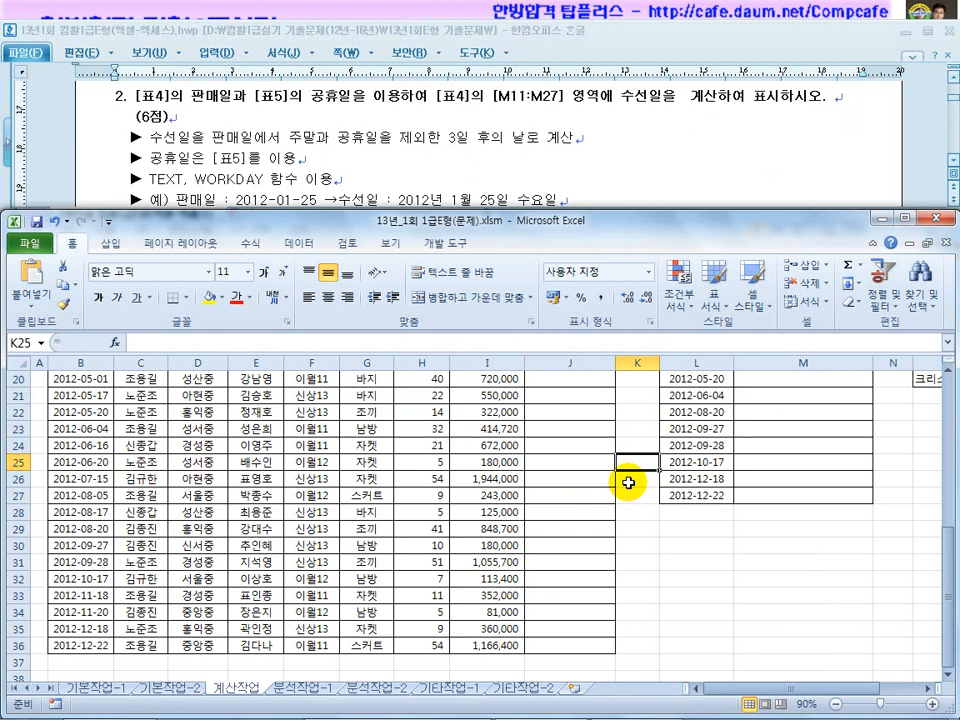
scroll(628, 483, "up", 5)
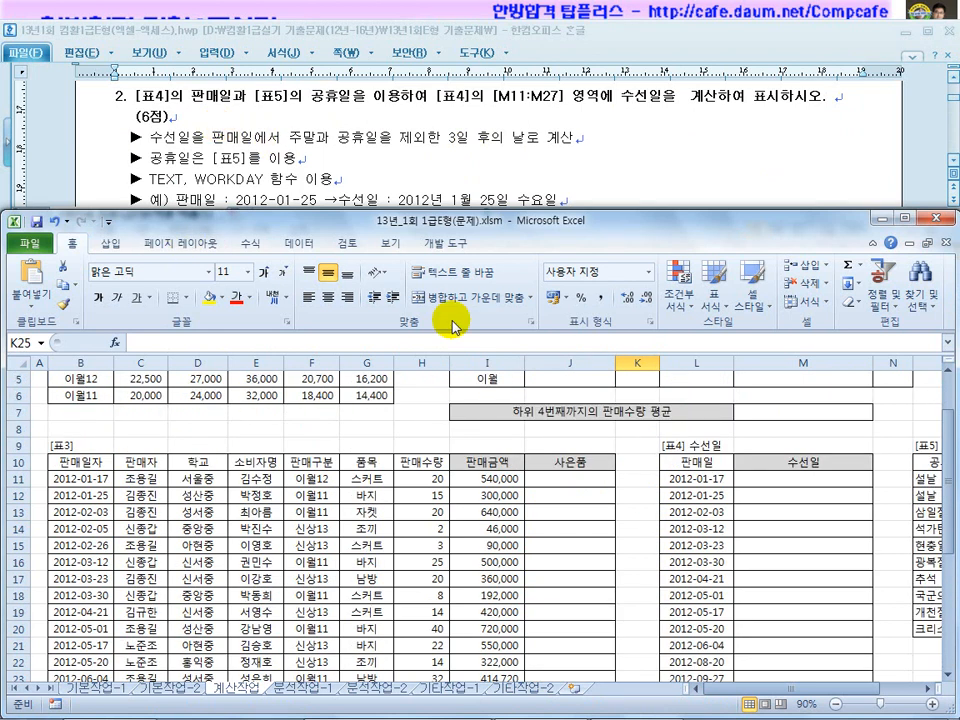
left_click(700, 444)
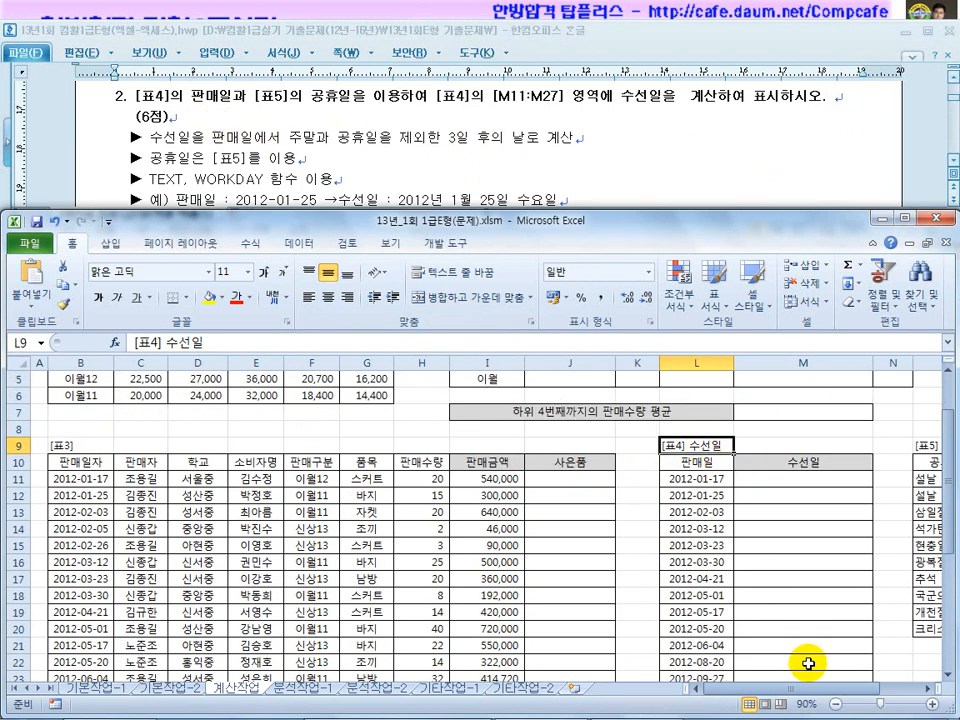
left_click_drag(863, 689, 904, 690)
left_click(859, 545)
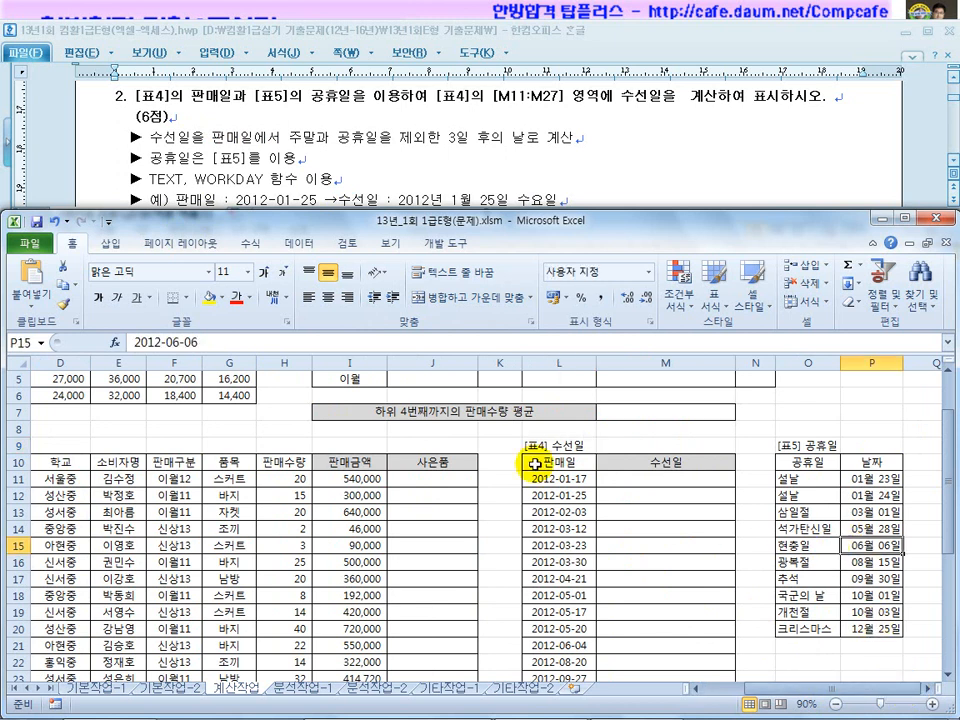
left_click(550, 444)
left_click(808, 444)
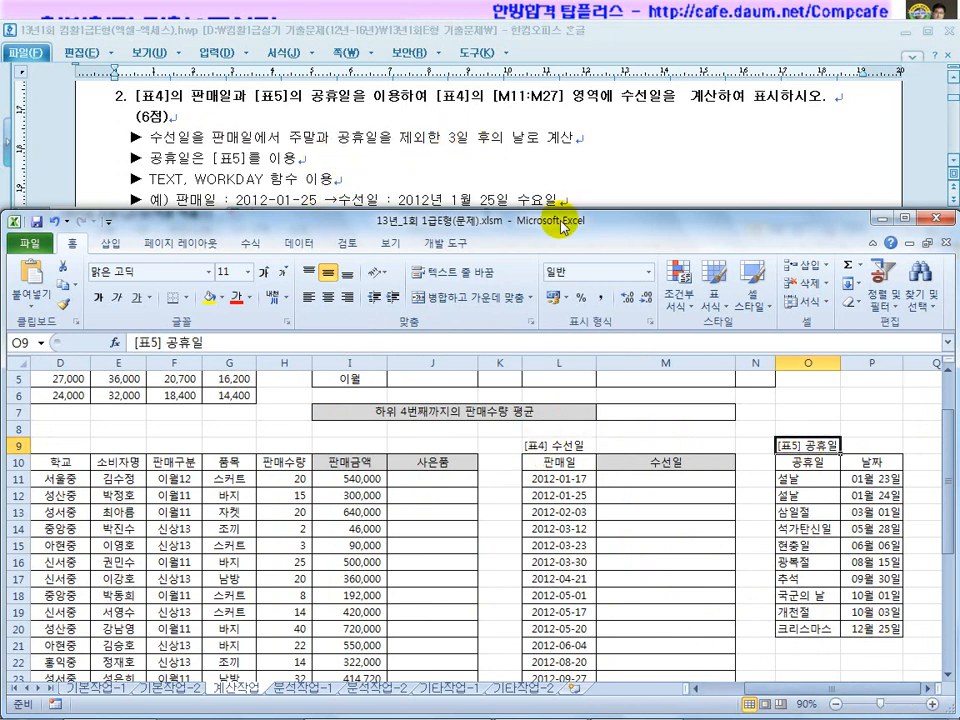
Go over the TEXT and WORKDAY hints and the 2012-01-25 example, then return to Excel's M11.
left_click(951, 160)
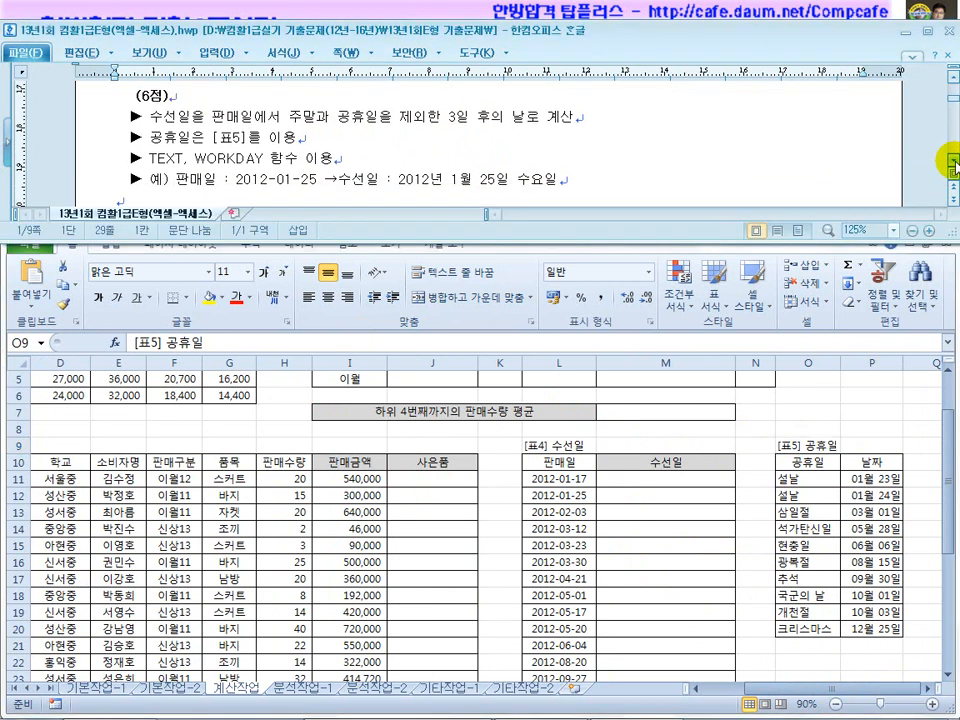
left_click(951, 160)
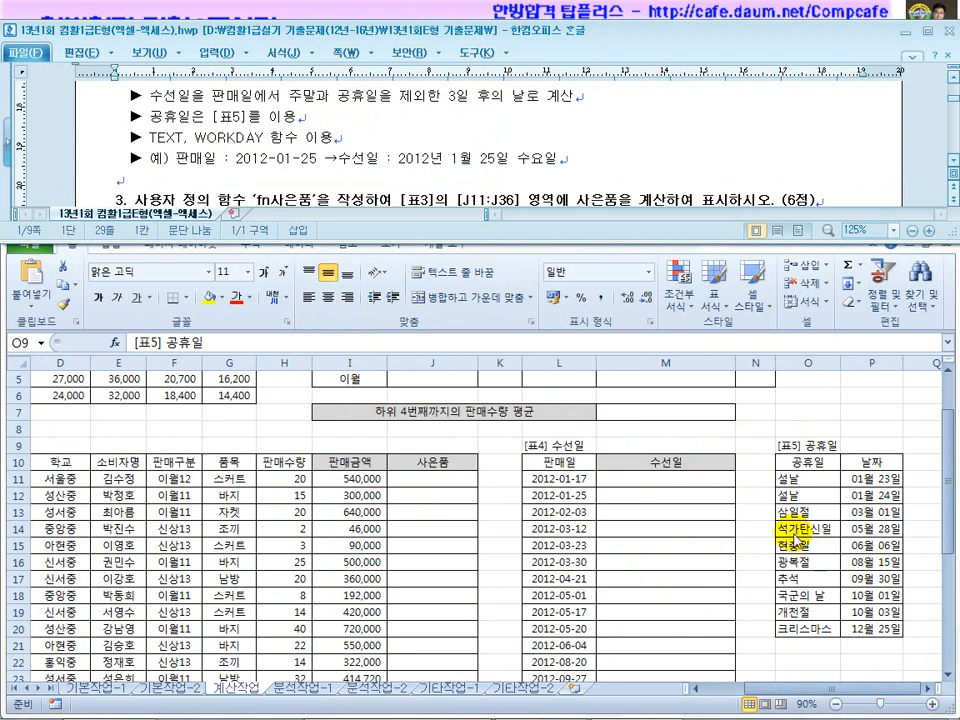
left_click_drag(177, 137, 151, 136)
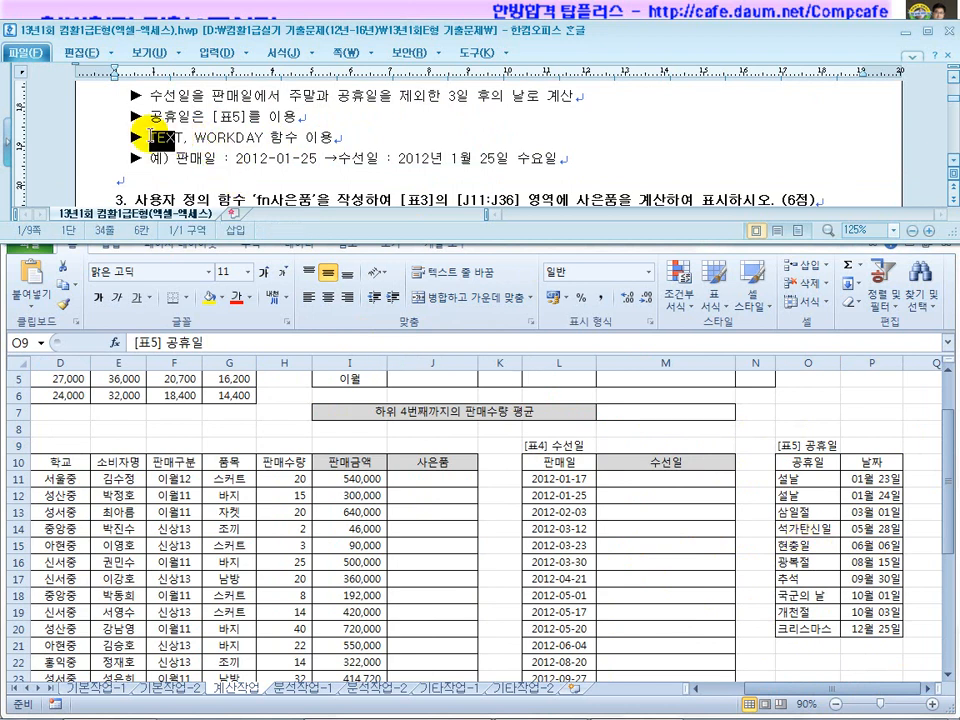
left_click_drag(318, 158, 235, 158)
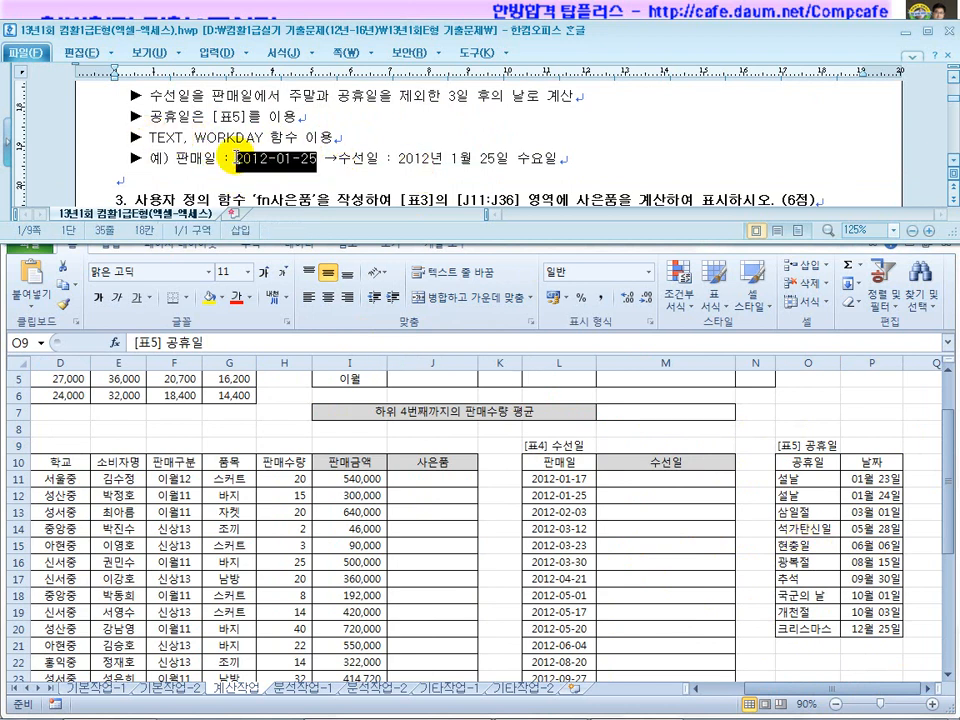
left_click(304, 156)
left_click(465, 163)
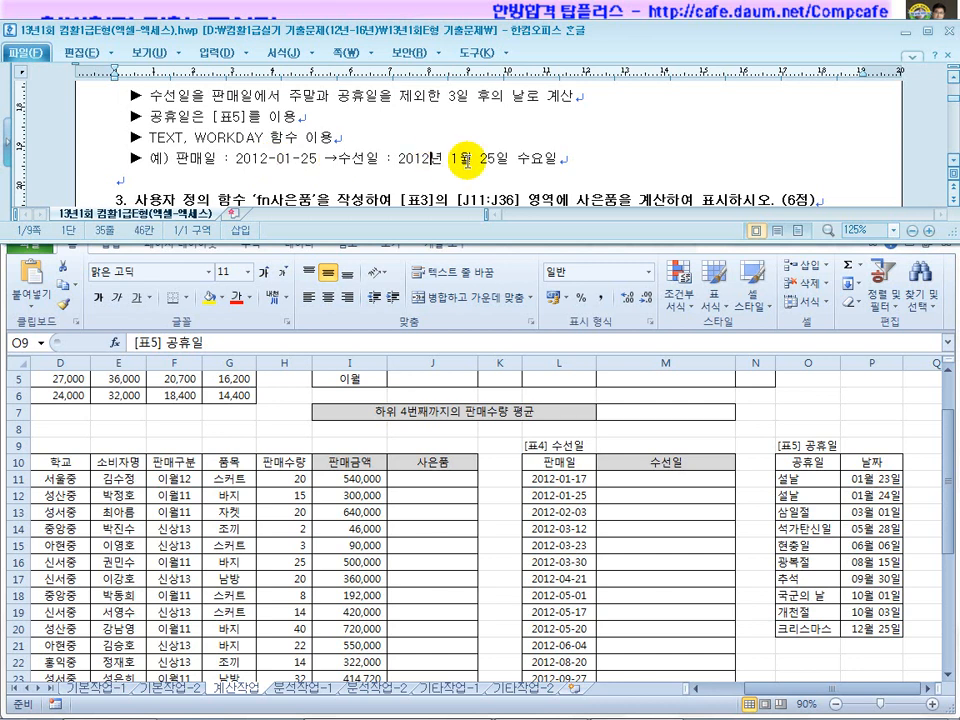
left_click_drag(556, 160, 400, 160)
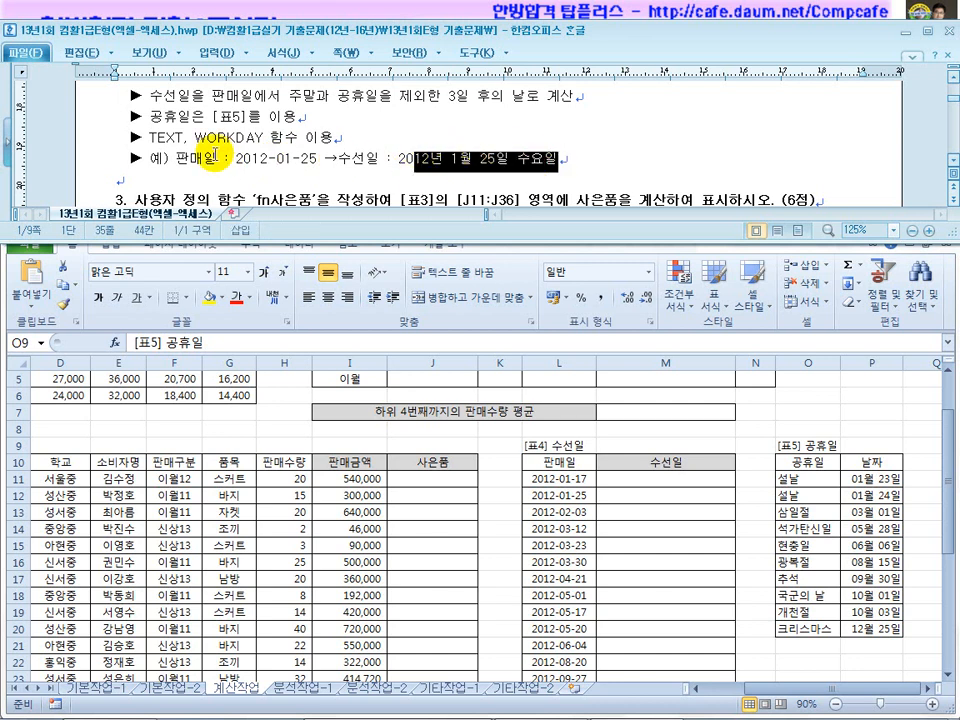
left_click_drag(183, 137, 153, 135)
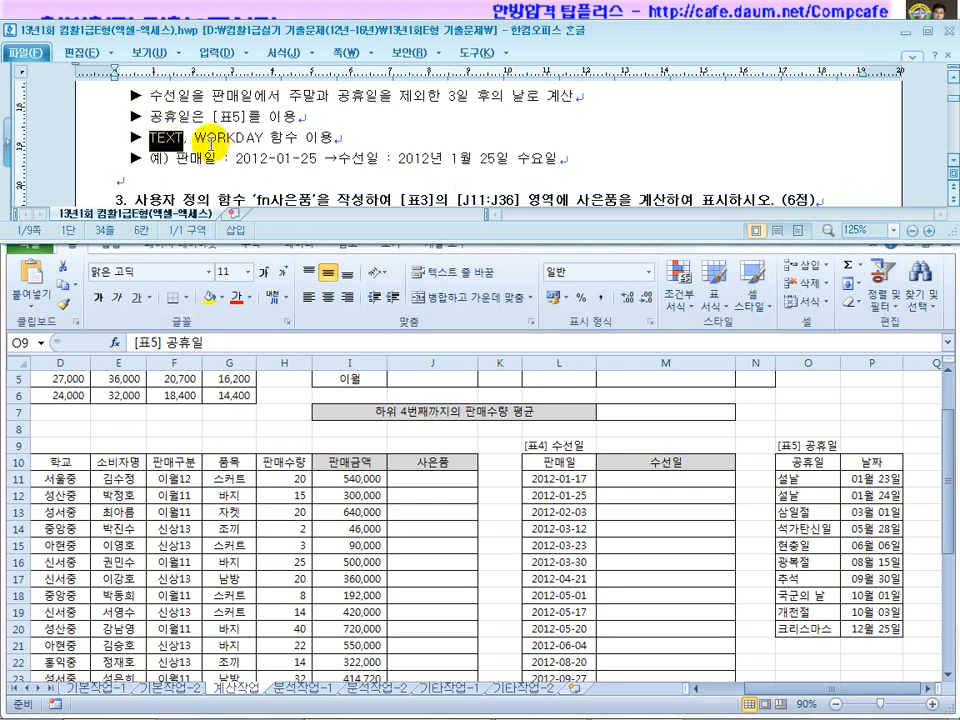
left_click_drag(196, 140, 260, 142)
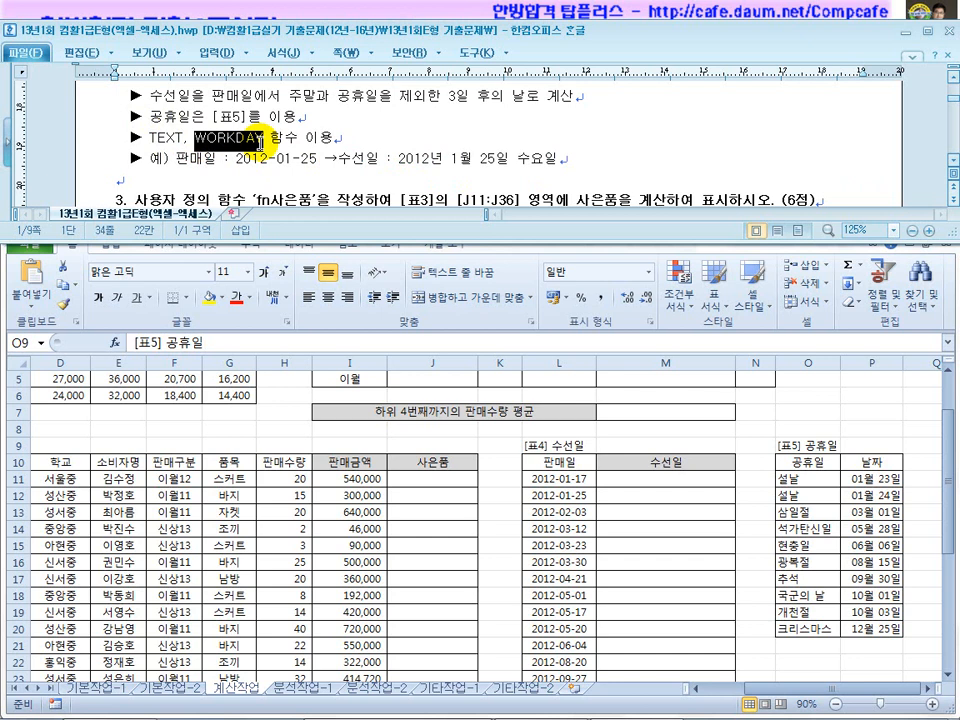
left_click(232, 138)
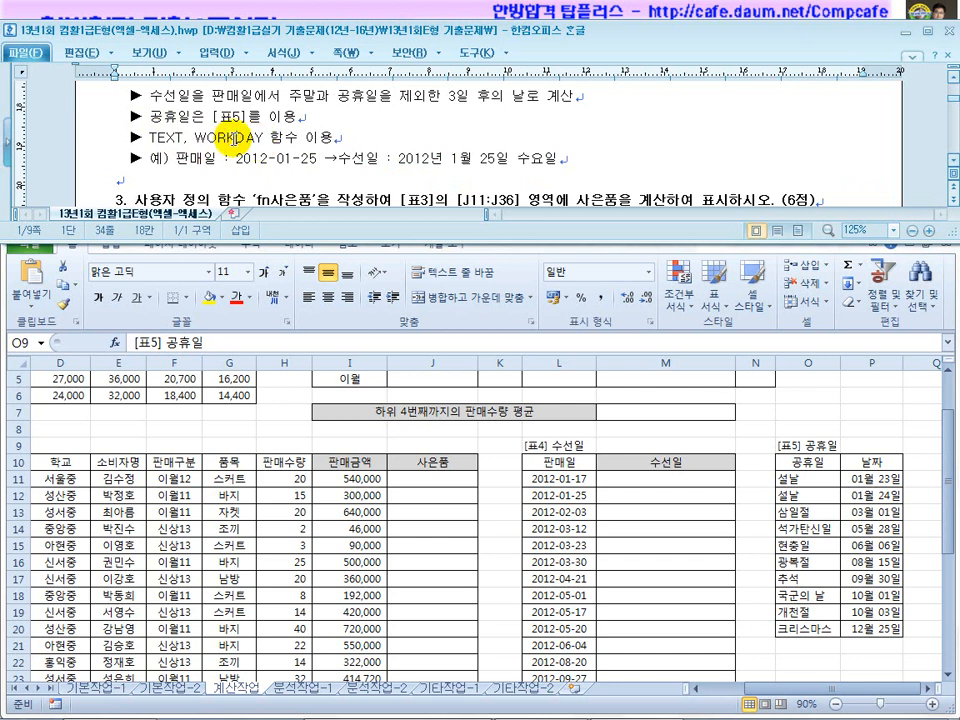
double_click(203, 140)
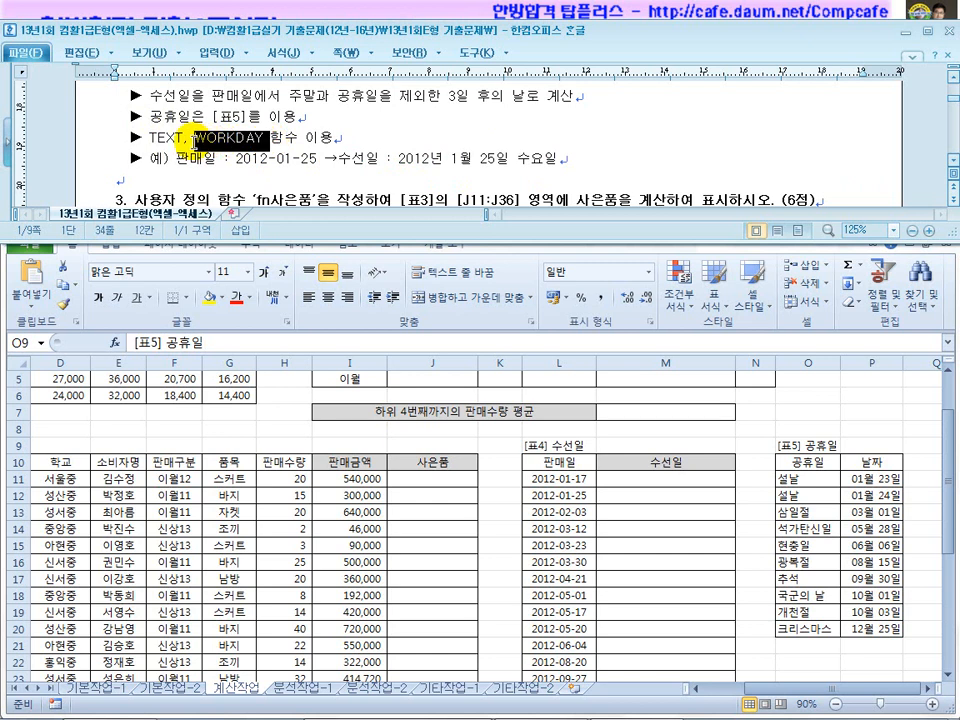
left_click(609, 478)
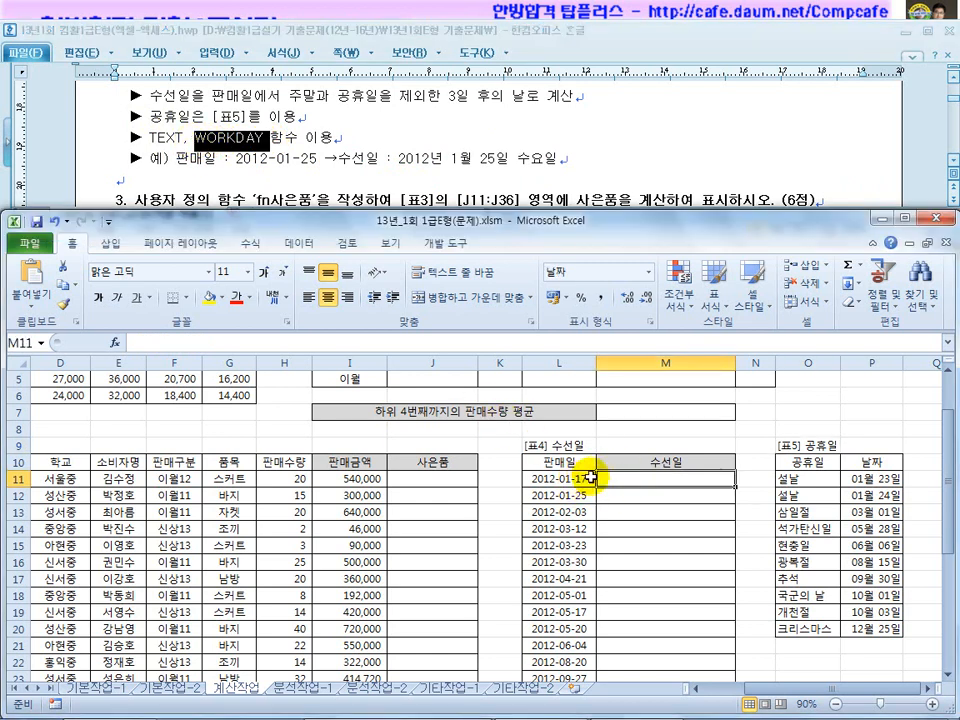
Enter =WORKDAY(L11,3) in M11, giving 2012-01-20 as the repair date.
type("=wor")
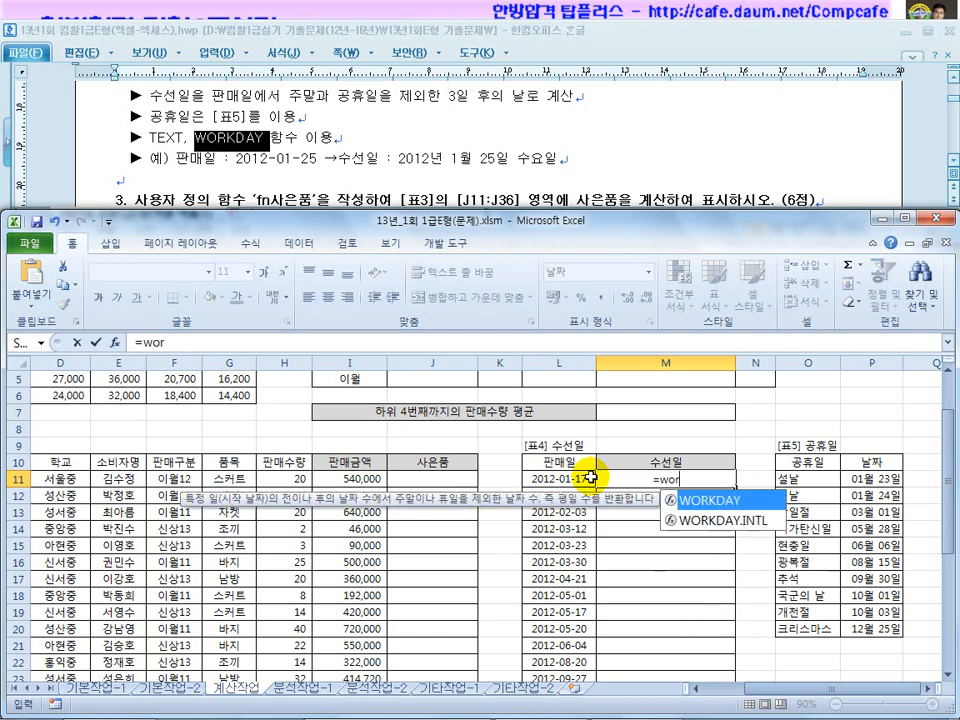
type("kday(")
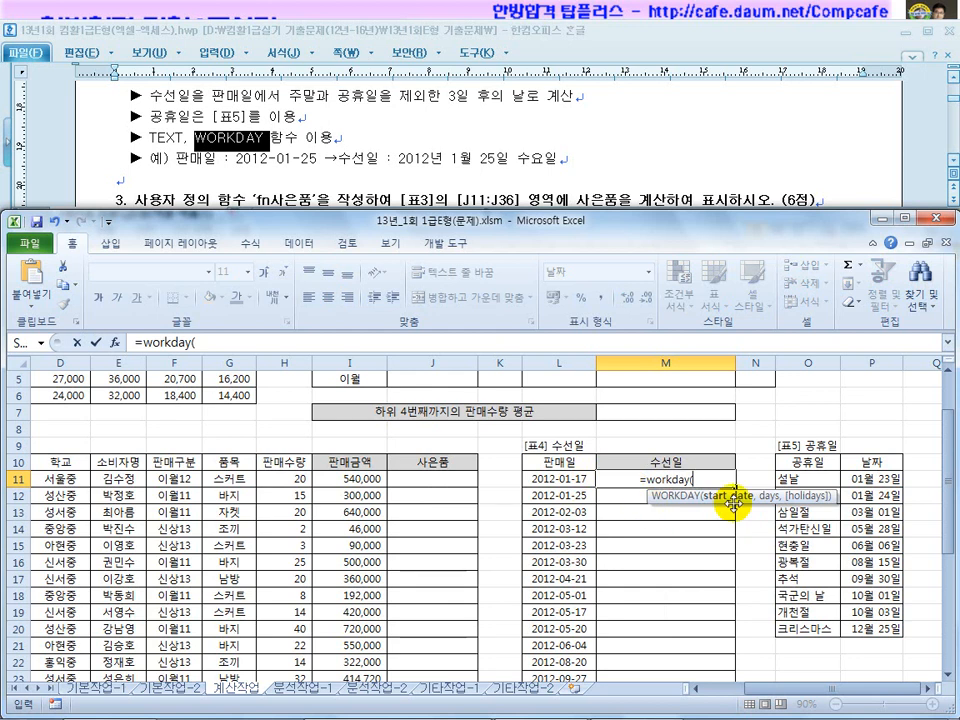
left_click(564, 478)
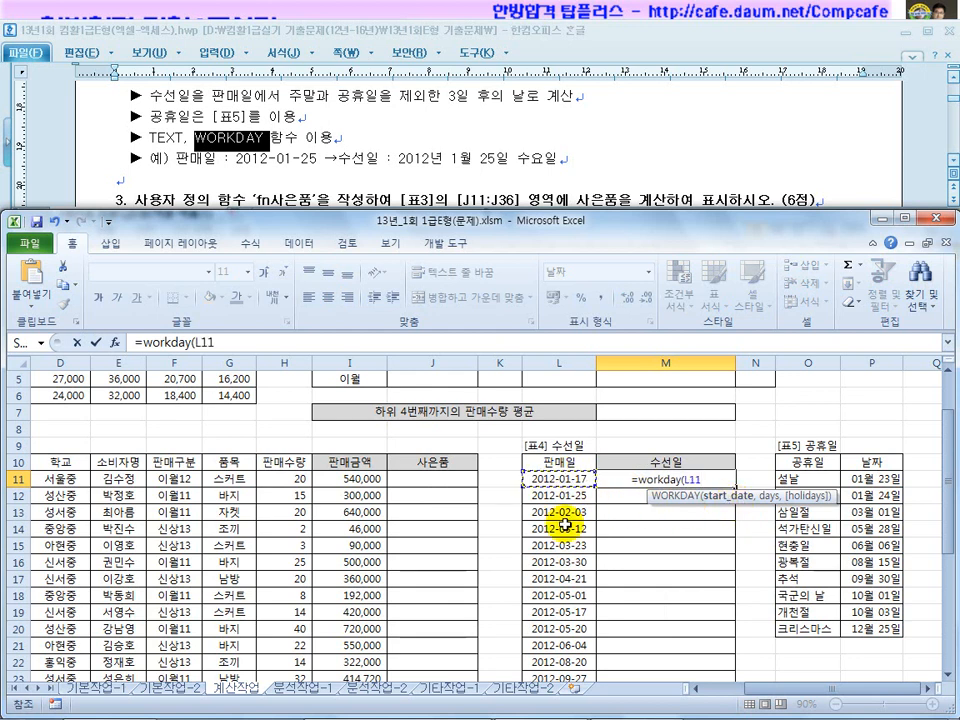
type(",3")
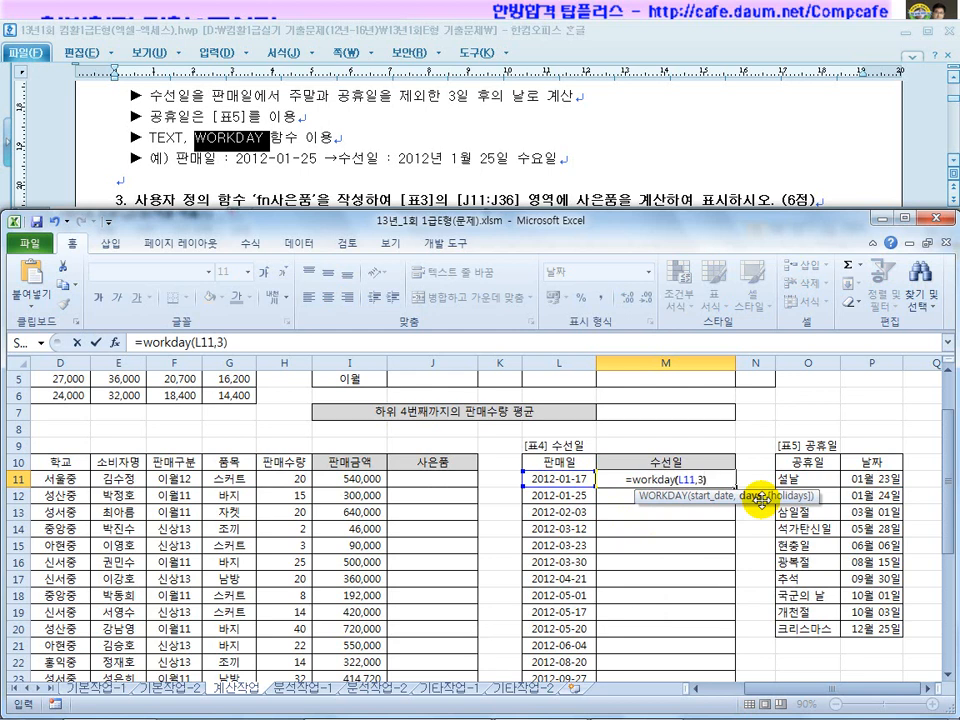
type(")")
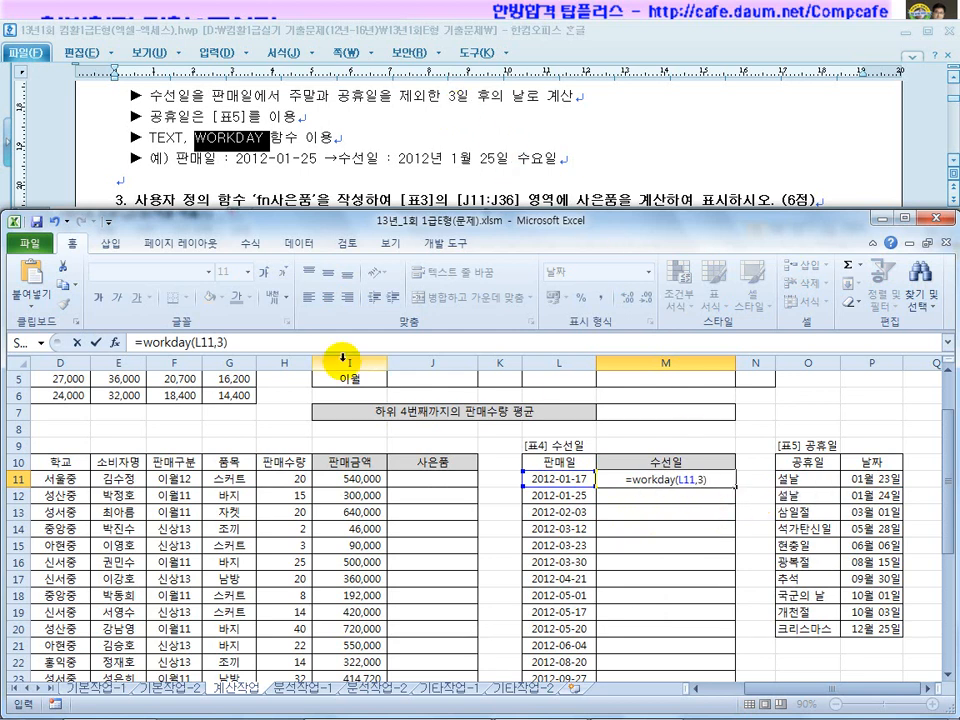
left_click(216, 342)
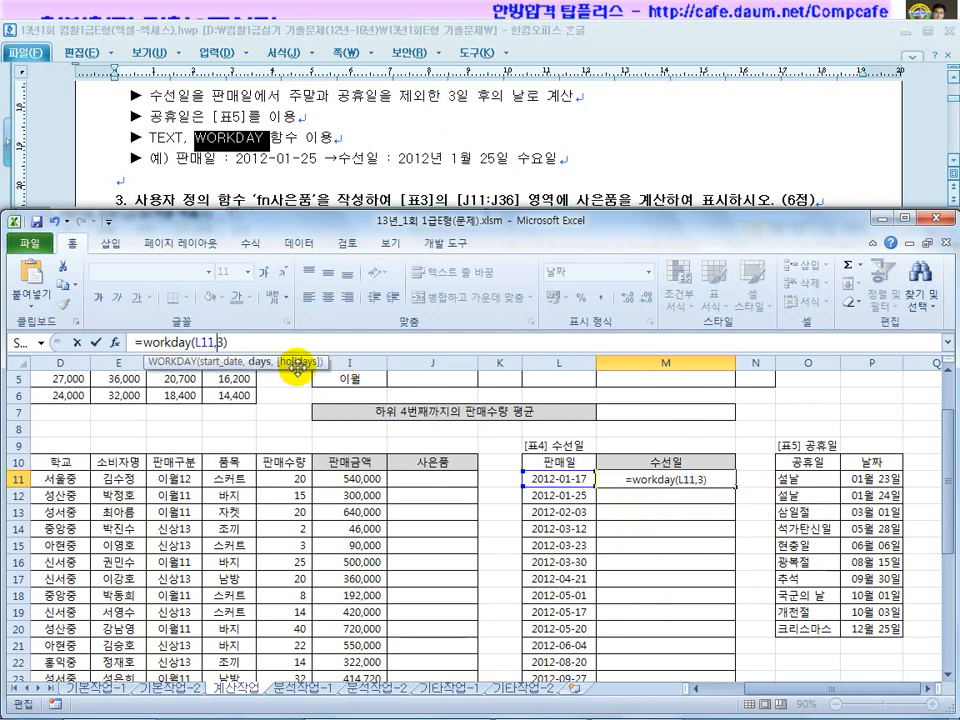
key("Return")
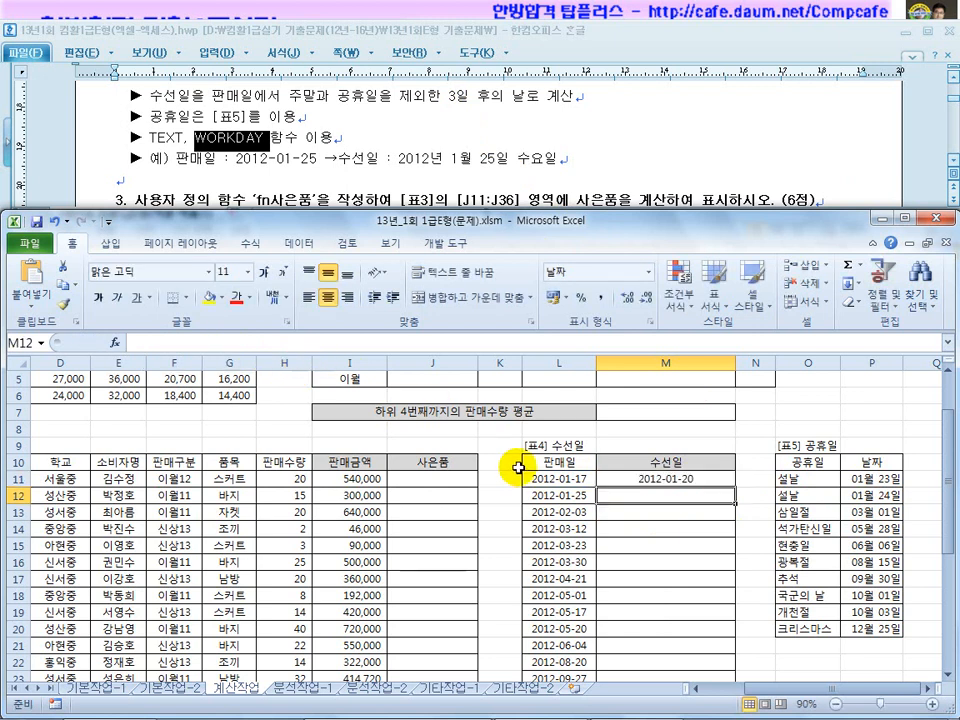
Copy the WORKDAY formula down to M12, which shows 2012-01-30, and compare it with the sale dates.
left_click(590, 482)
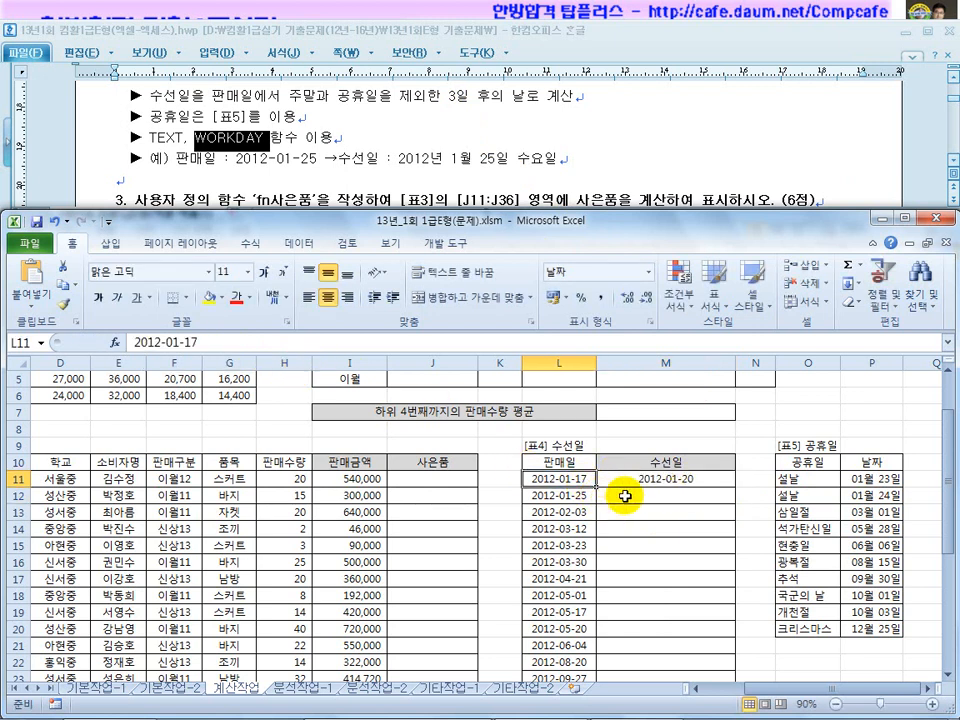
left_click(673, 480)
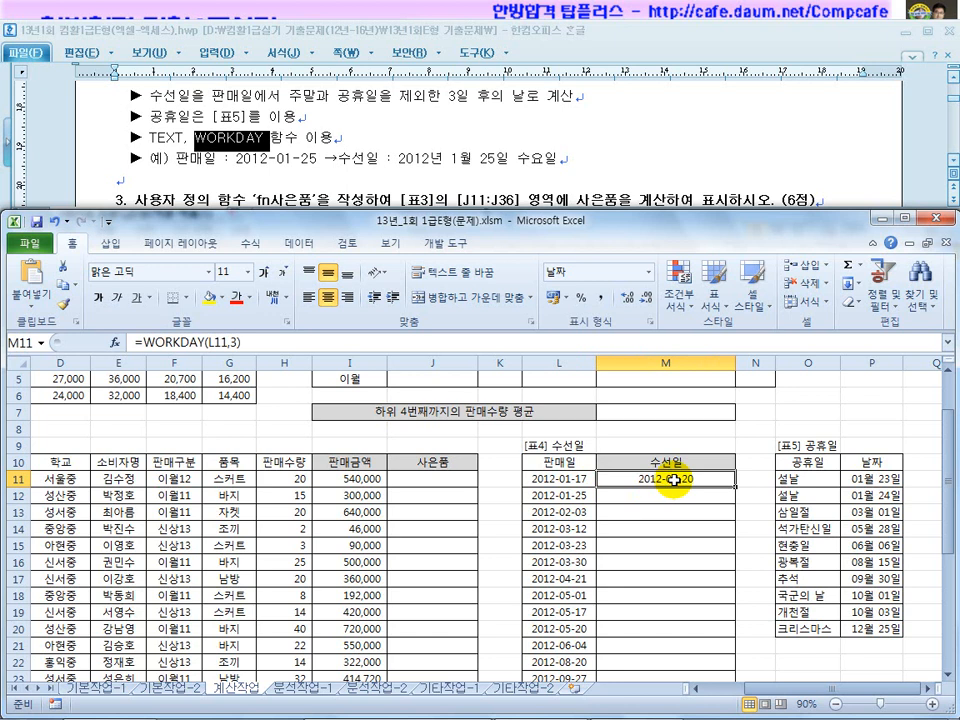
left_click_drag(735, 487, 738, 500)
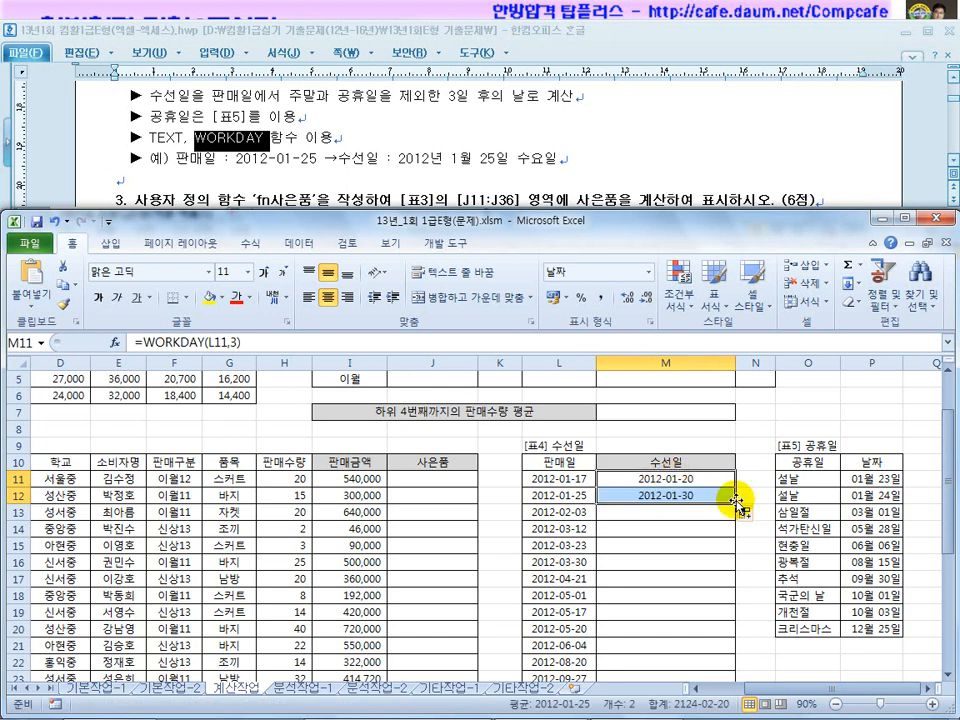
left_click(565, 497)
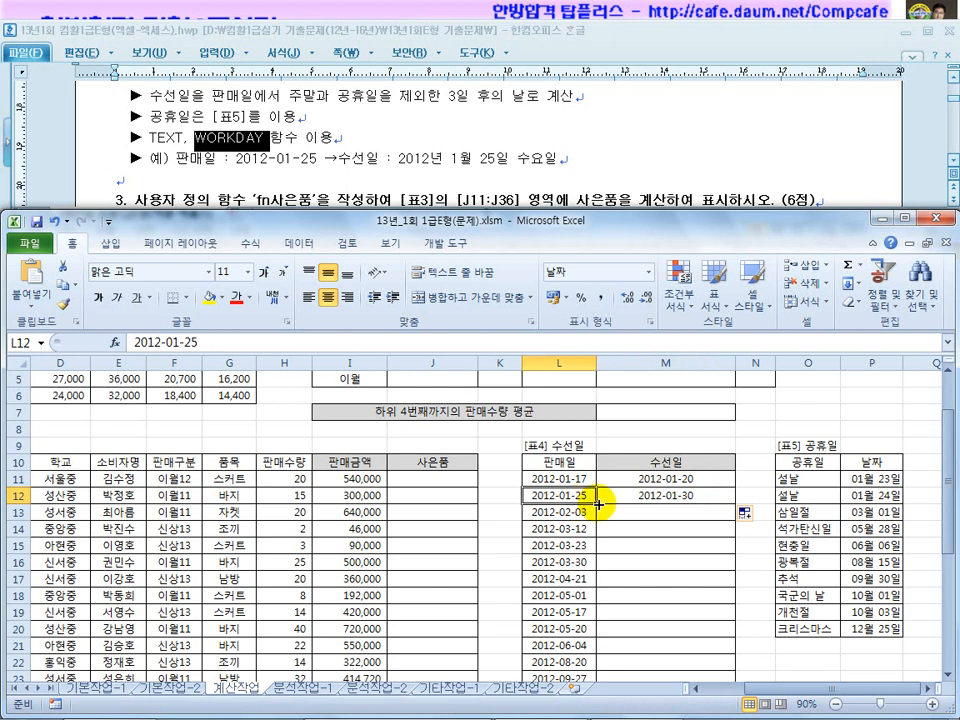
left_click(675, 497)
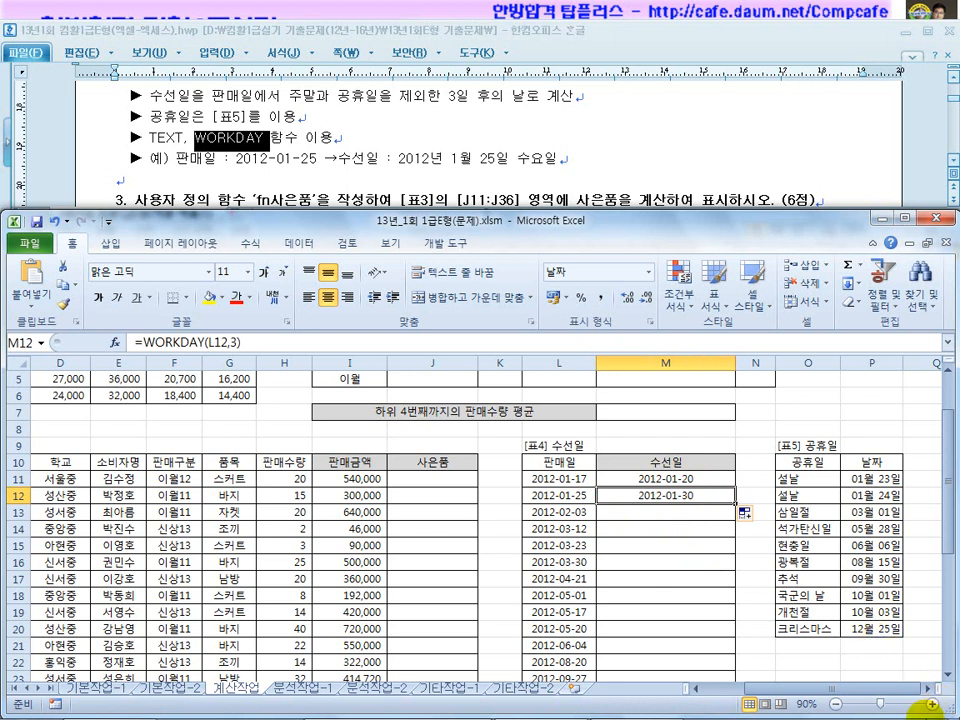
Bring up January 2012 in the taskbar calendar to check the workday results.
left_click(918, 703)
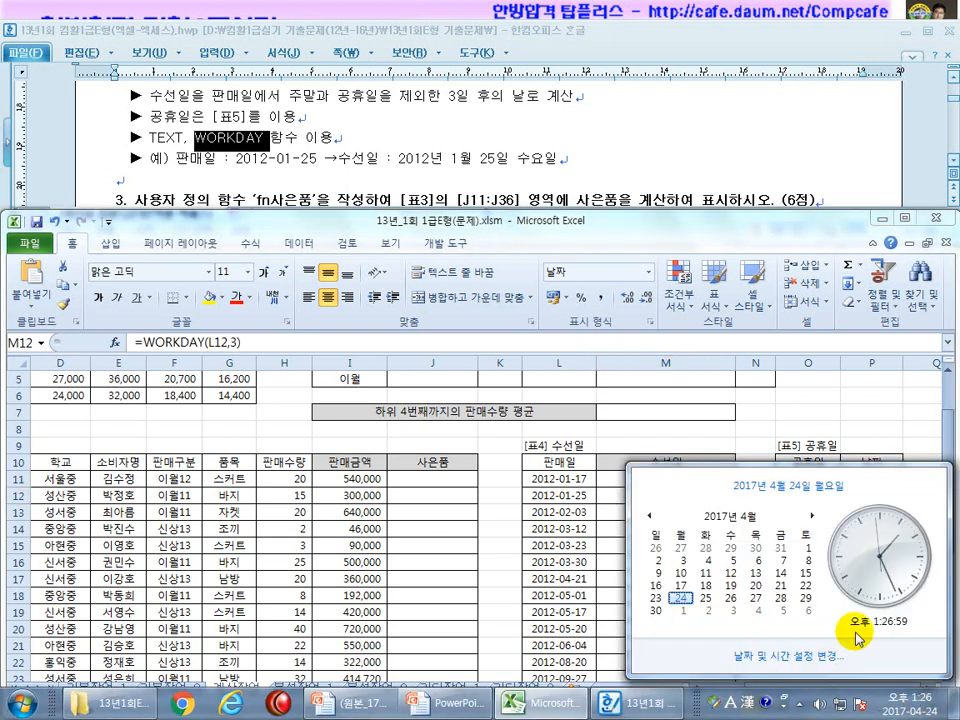
left_click(714, 518)
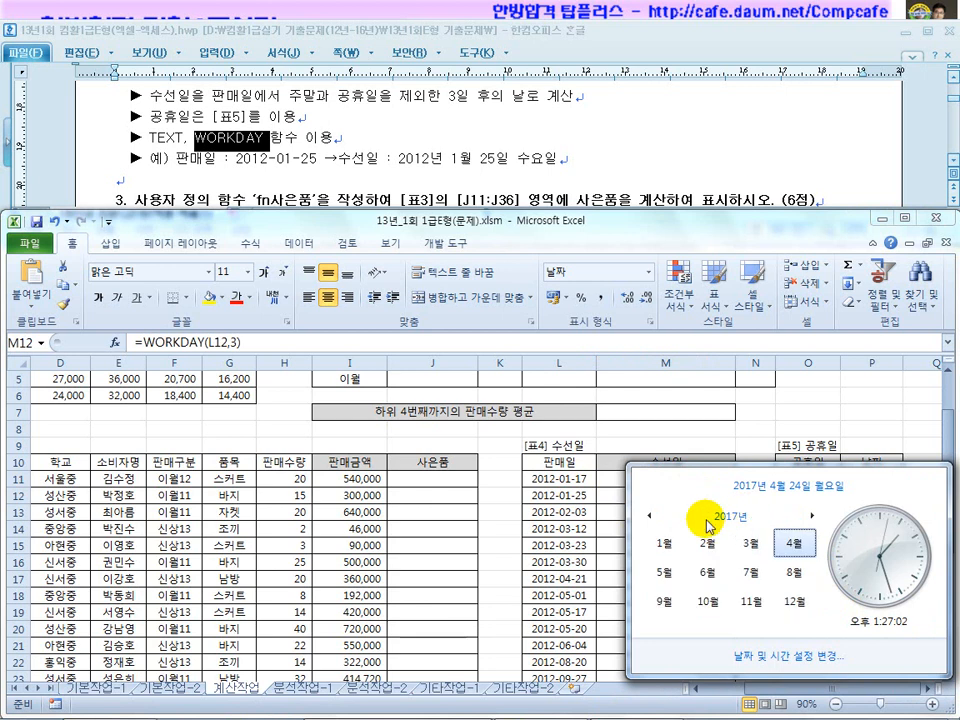
left_click(649, 516)
left_click(649, 516)
left_click(649, 516)
left_click(649, 516)
left_click(649, 516)
left_click(667, 543)
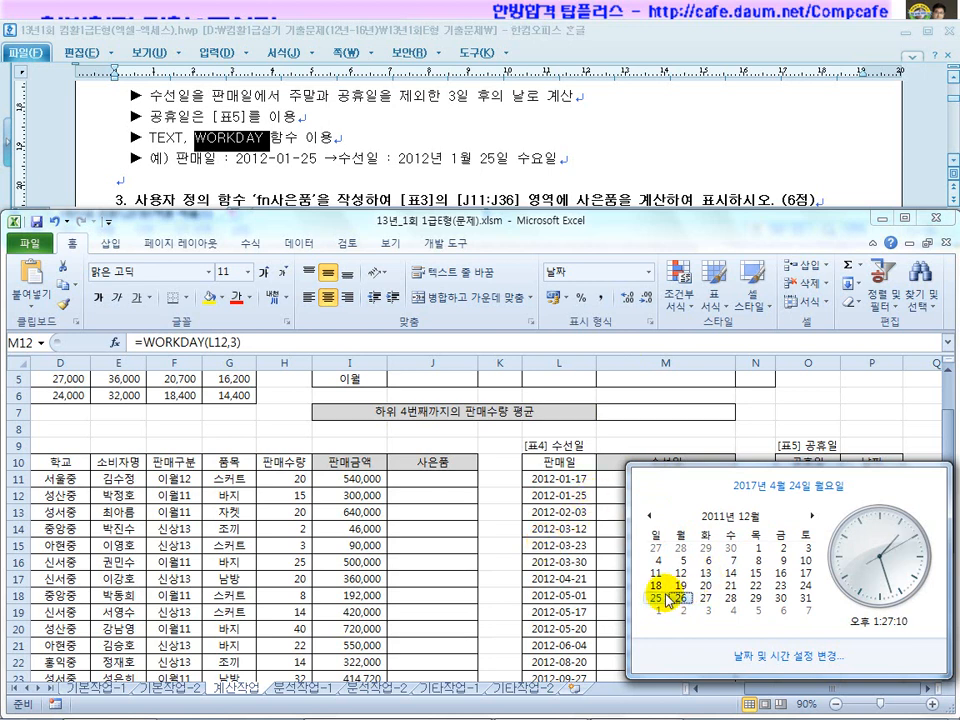
left_click(811, 515)
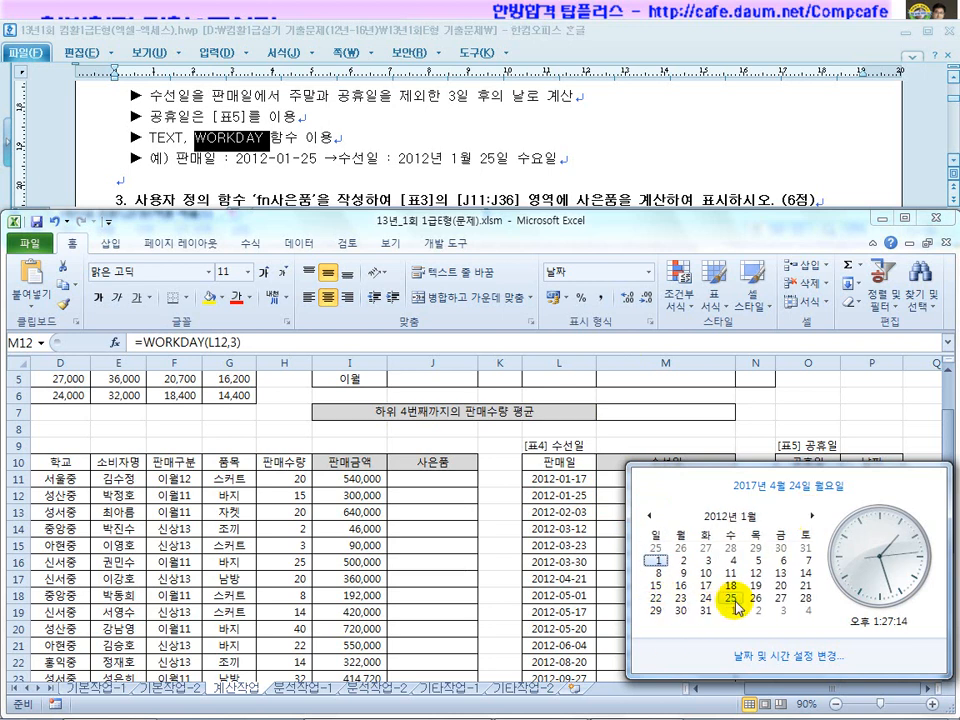
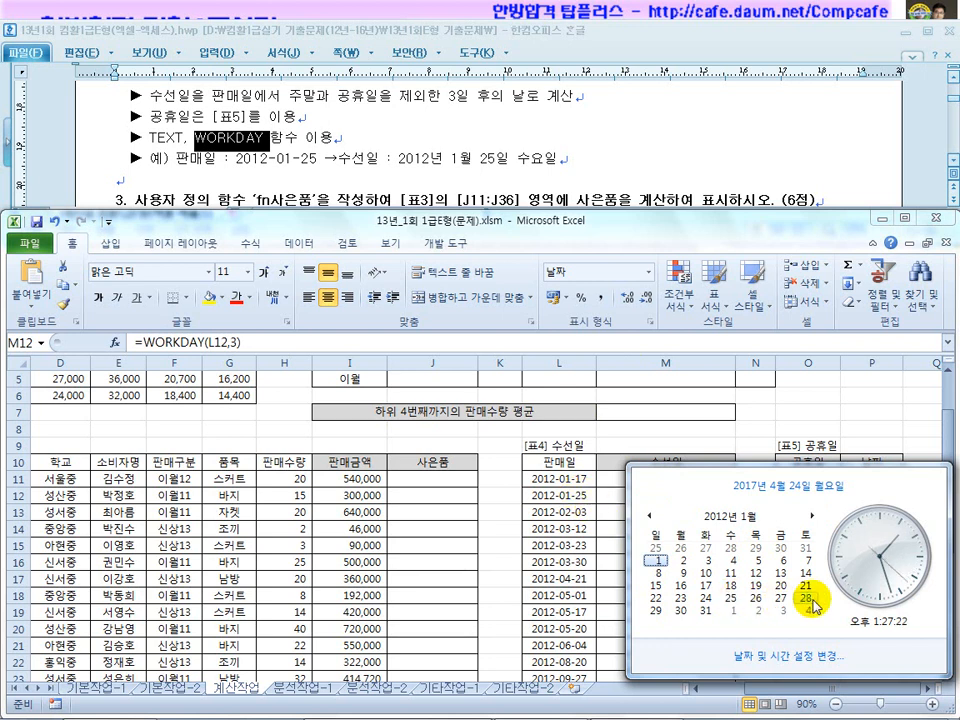
Close the calendar and review the WORKDAY results 2012-01-20 and 2012-01-30 in M11 and M12.
left_click(614, 542)
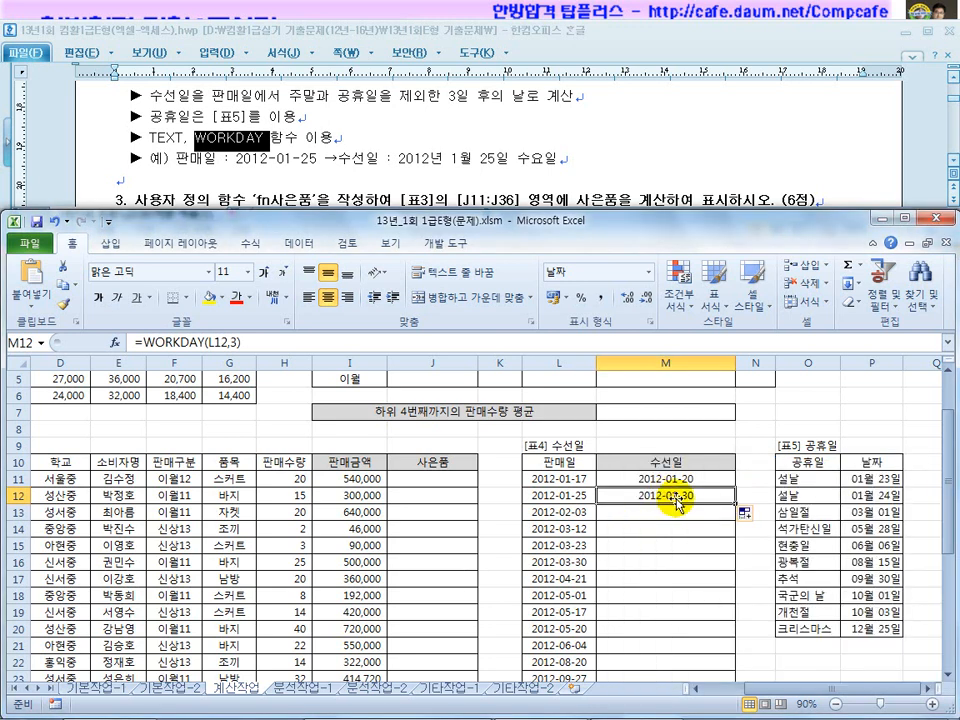
left_click(660, 480)
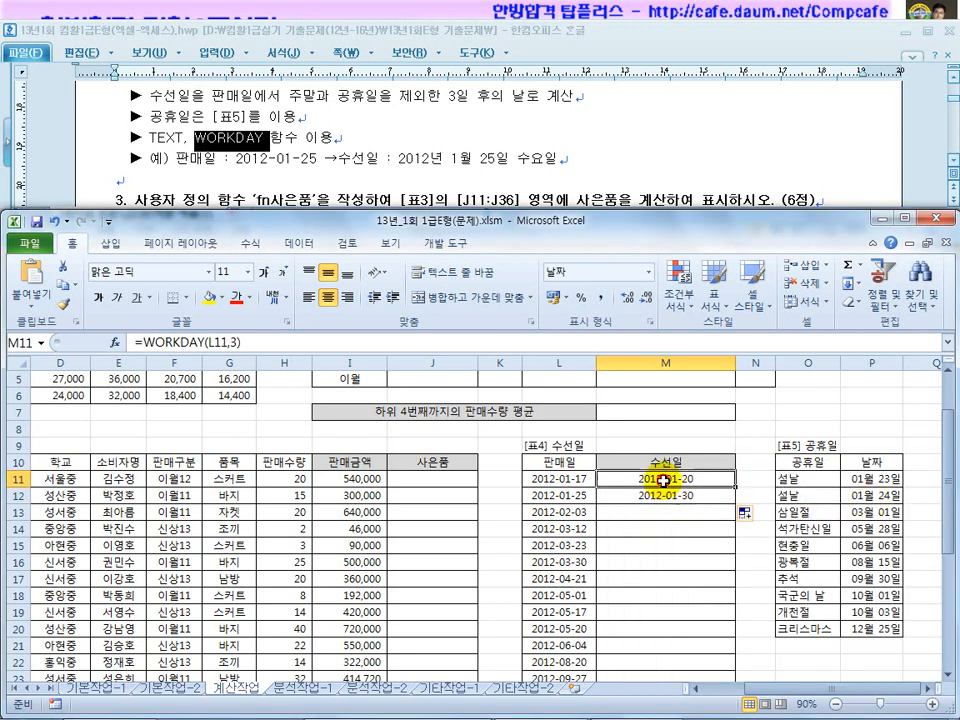
left_click(651, 497)
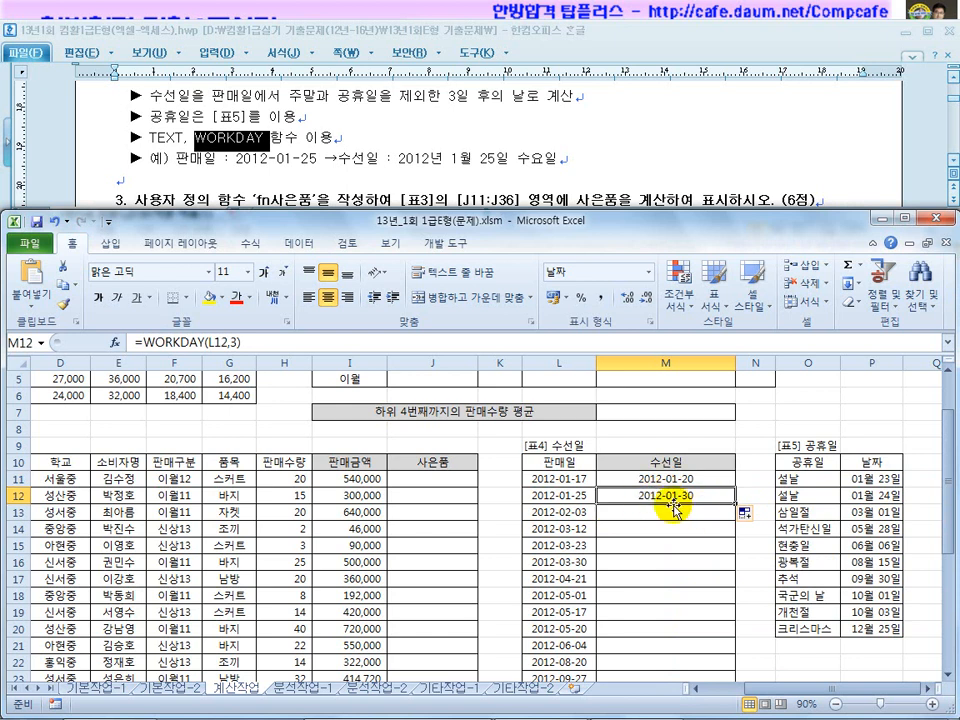
left_click(677, 481)
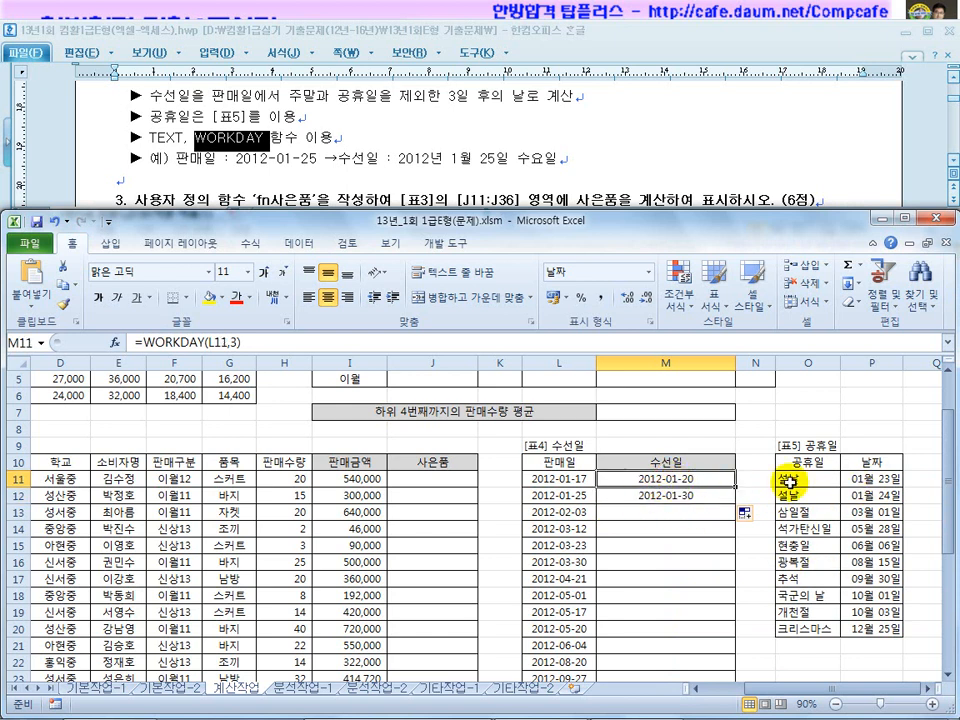
Change M11 to =WORKDAY(L11,3,$P$11:$P$20) and fill it down to M27.
double_click(670, 481)
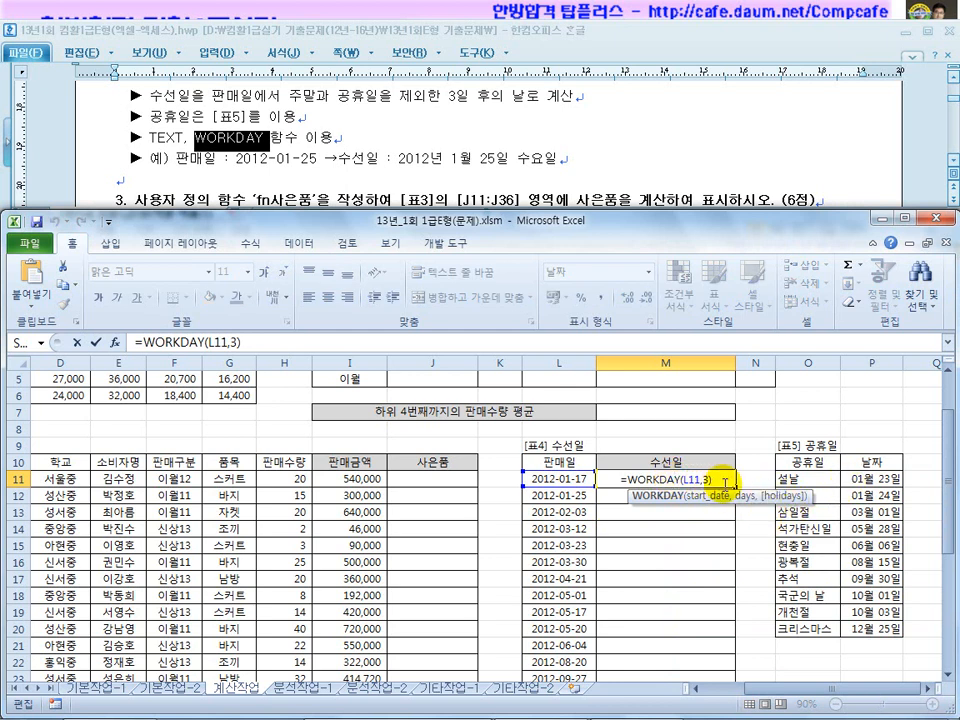
left_click_drag(709, 481, 752, 497)
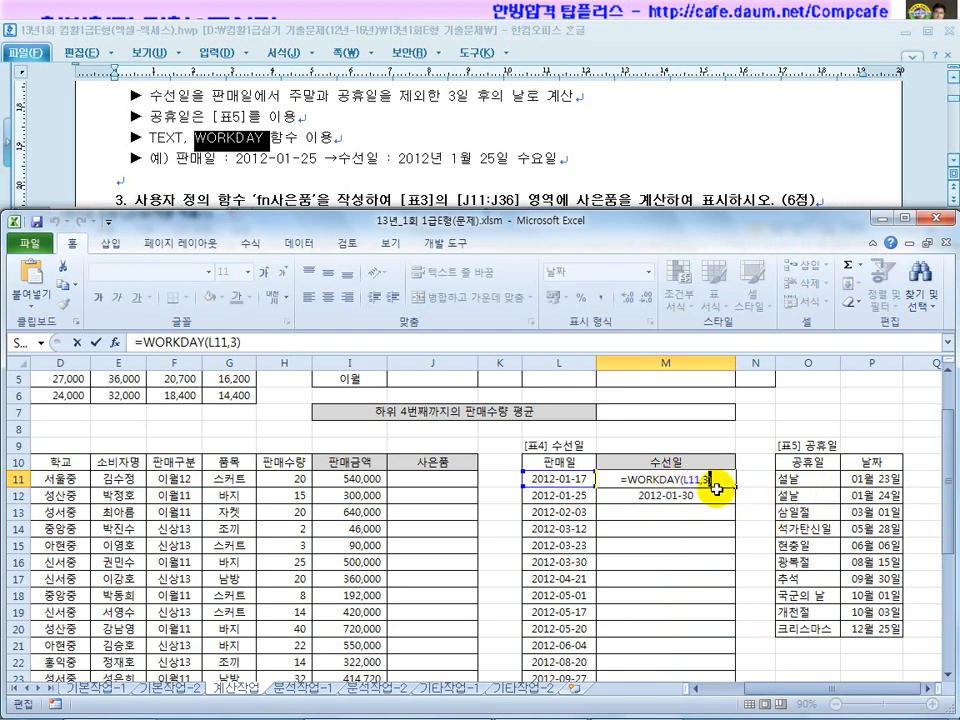
type(",")
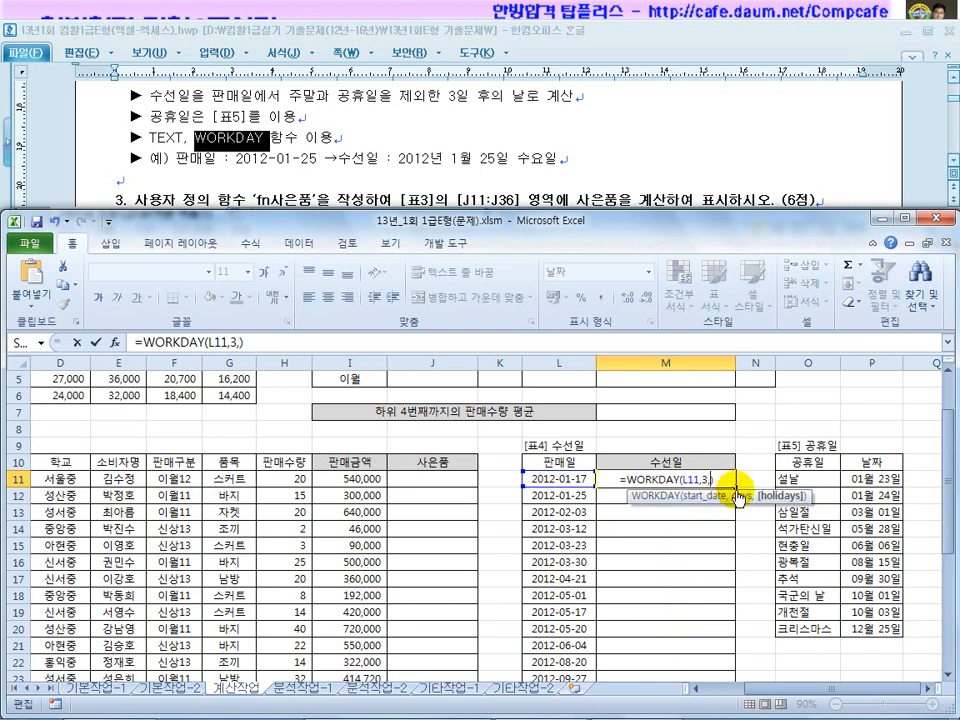
left_click_drag(862, 480, 860, 628)
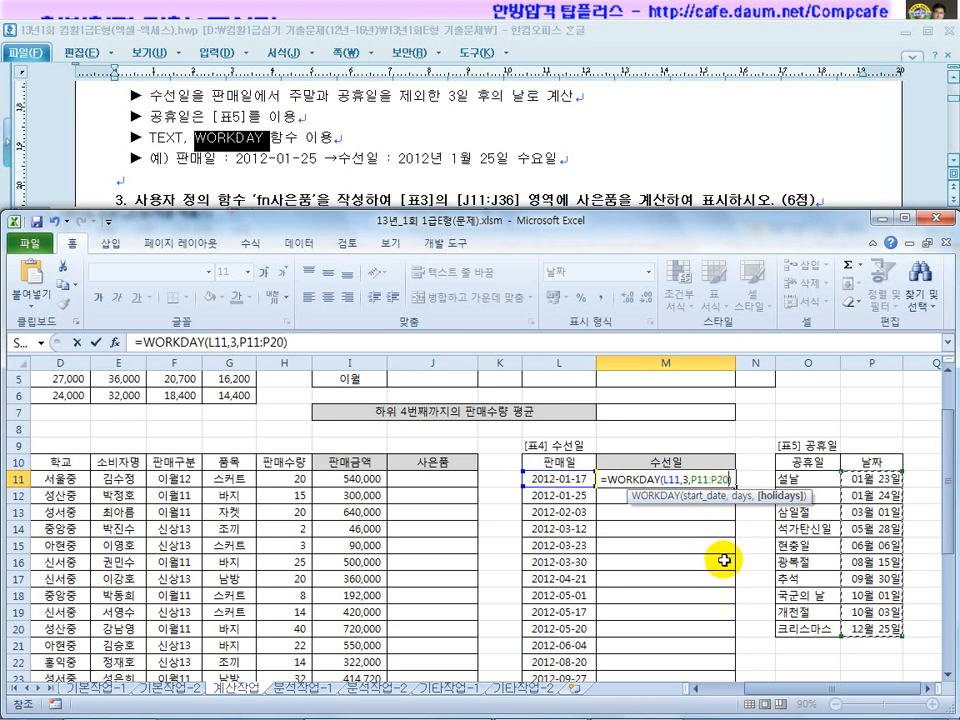
key("F4")
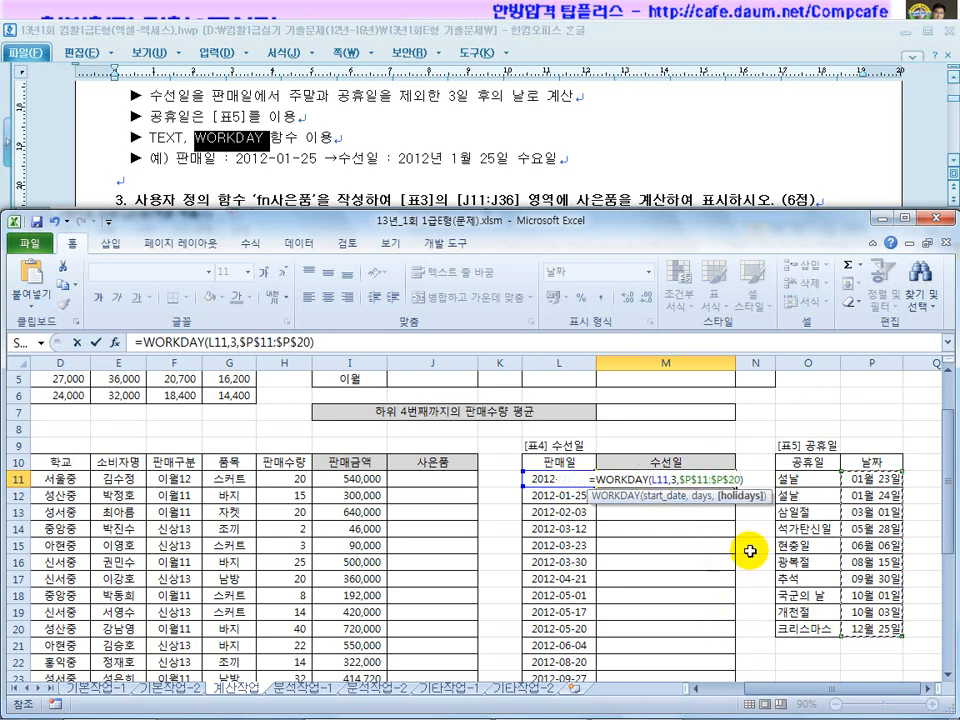
key("Return")
left_click(700, 479)
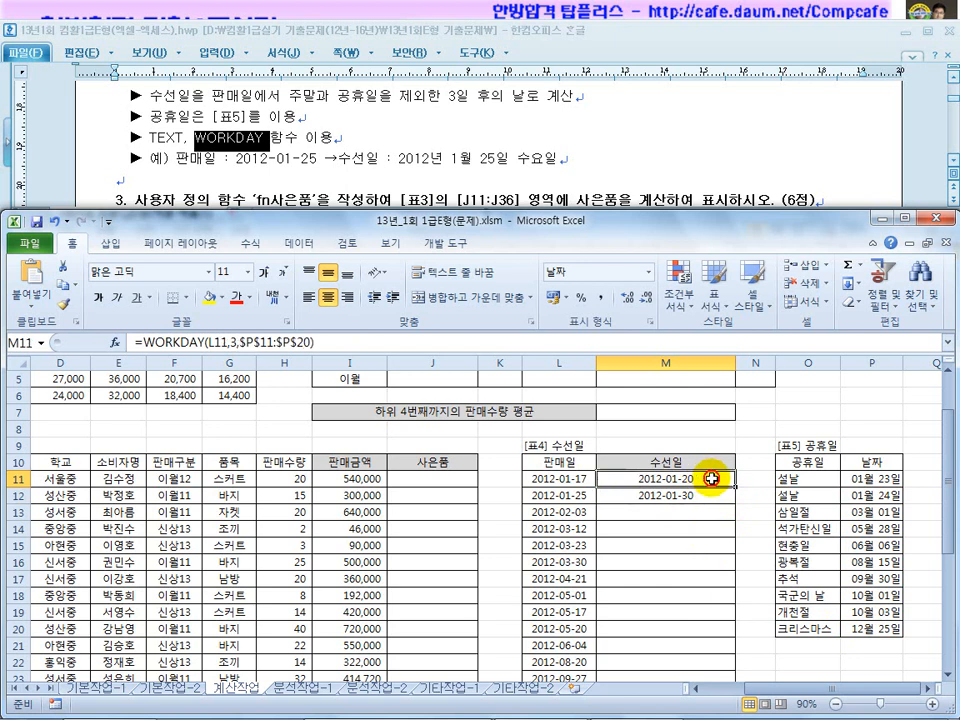
left_click_drag(735, 487, 726, 665)
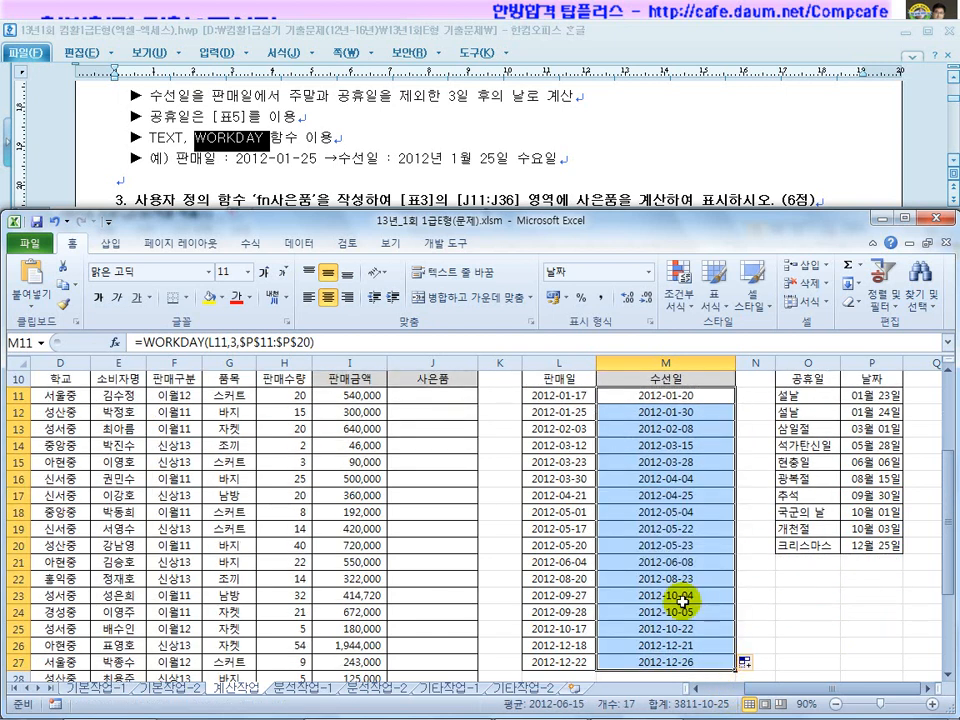
Change L12's sale date to 2012-01-22 and confirm M12 recalculates to 2012-01-27.
scroll(690, 606, "up", 2)
left_click(683, 497)
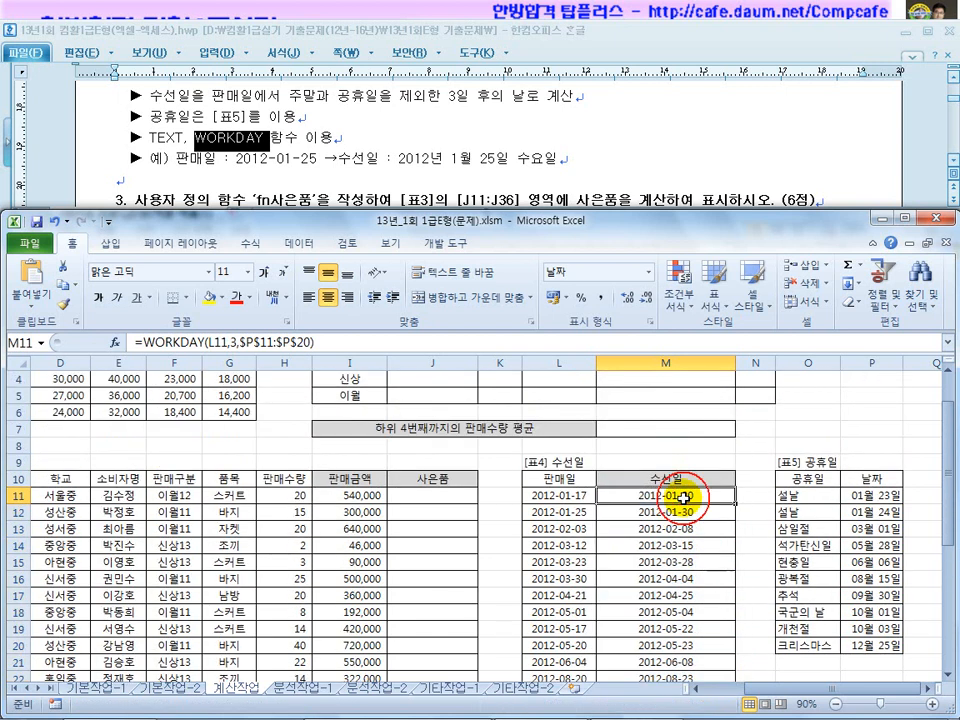
left_click(592, 511)
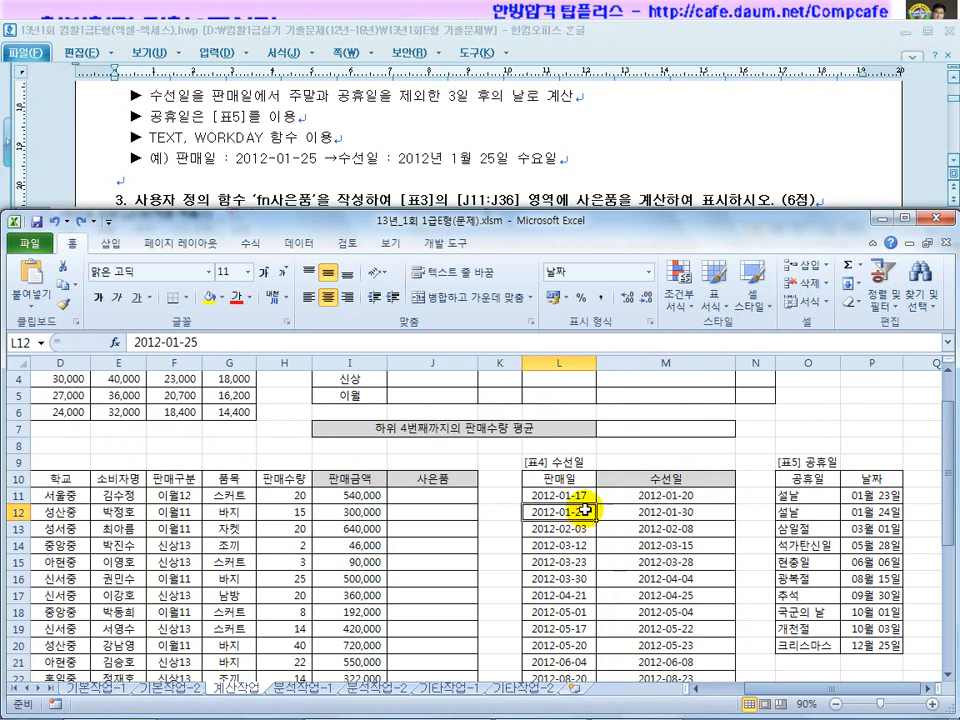
left_click(929, 690)
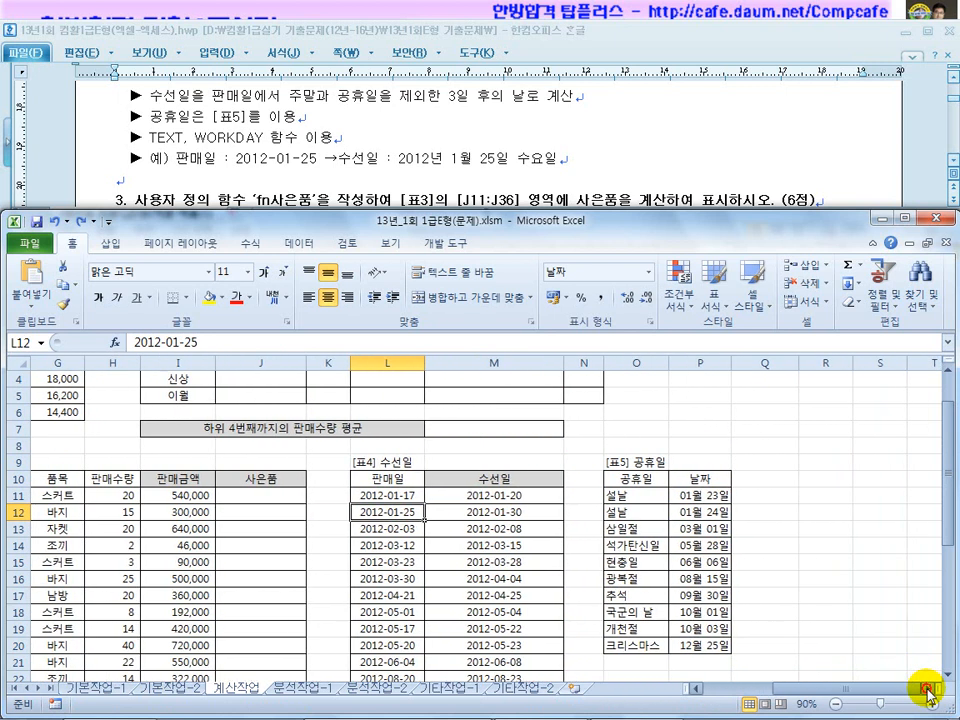
left_click(929, 690)
left_click(929, 690)
left_click(930, 690)
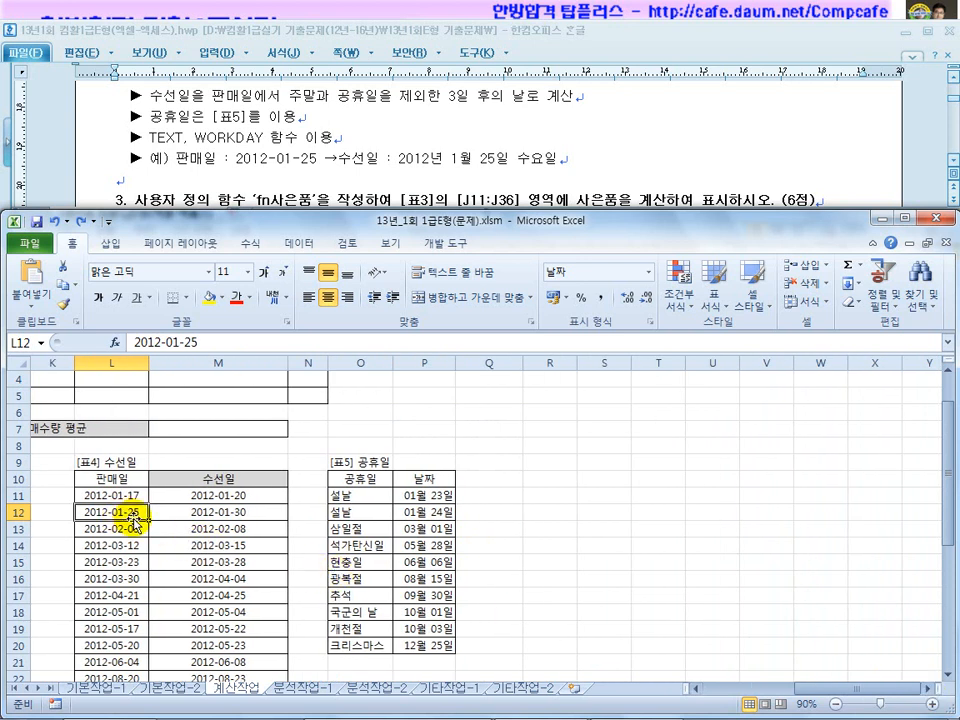
type("1")
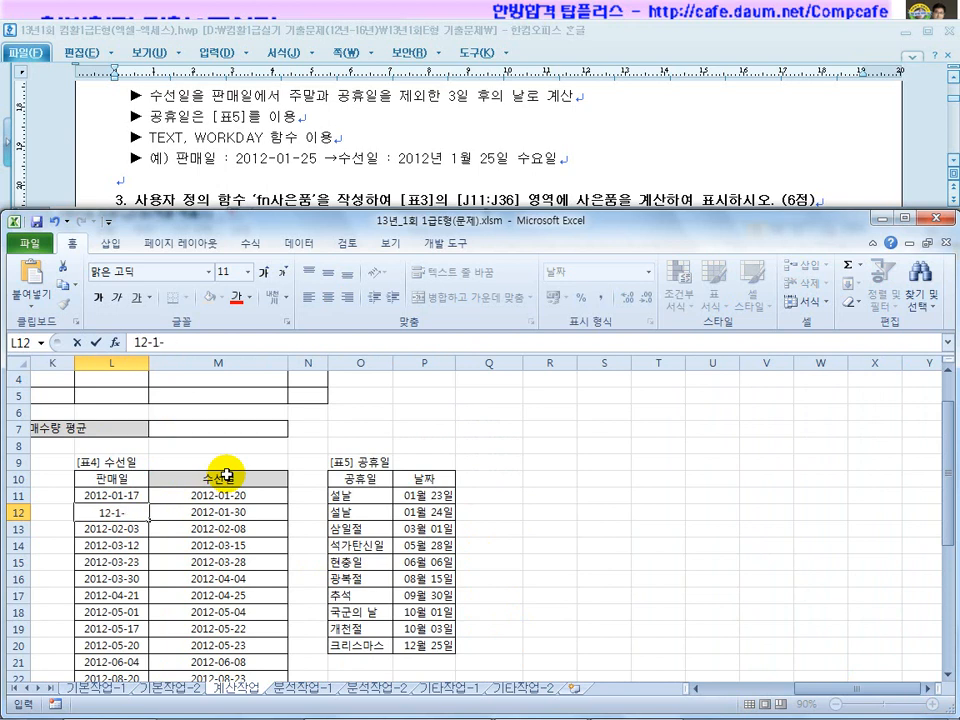
key("Return")
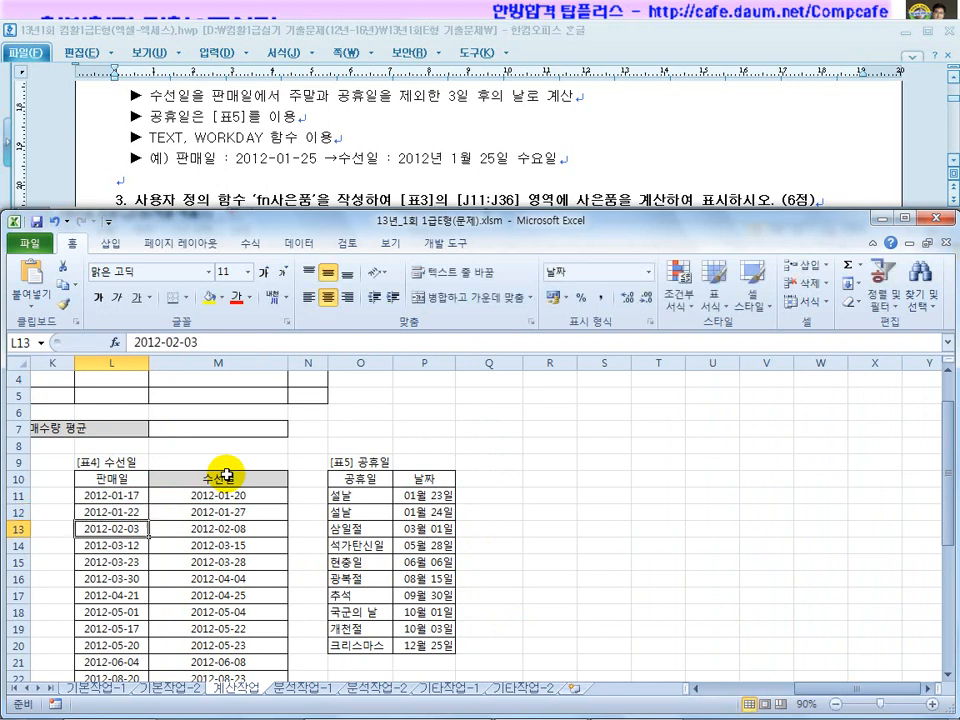
left_click(231, 510)
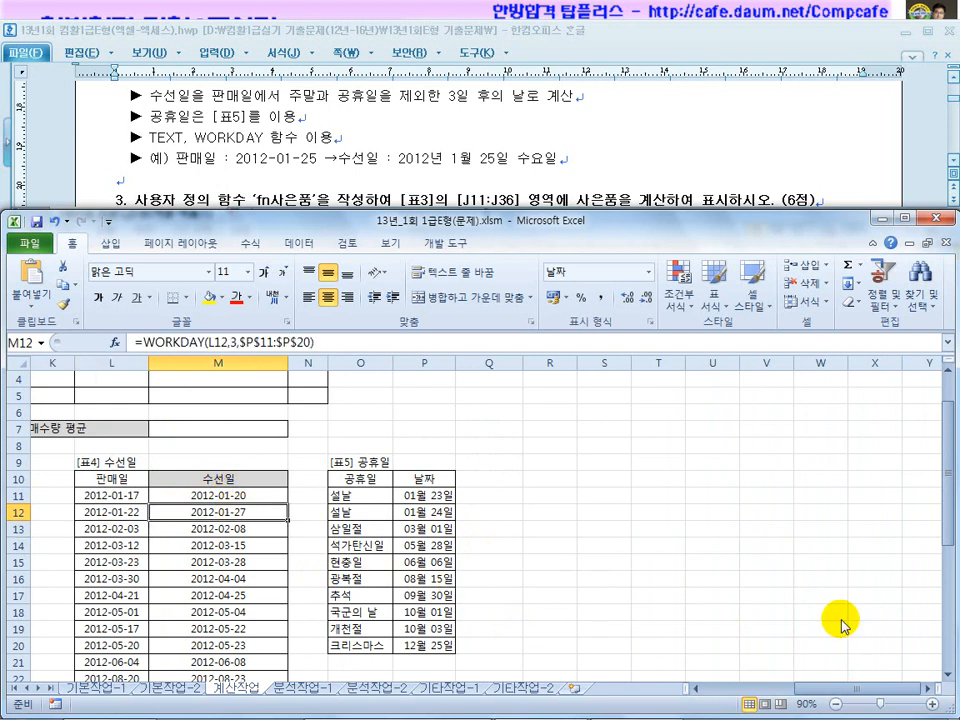
left_click(900, 712)
left_click(729, 514)
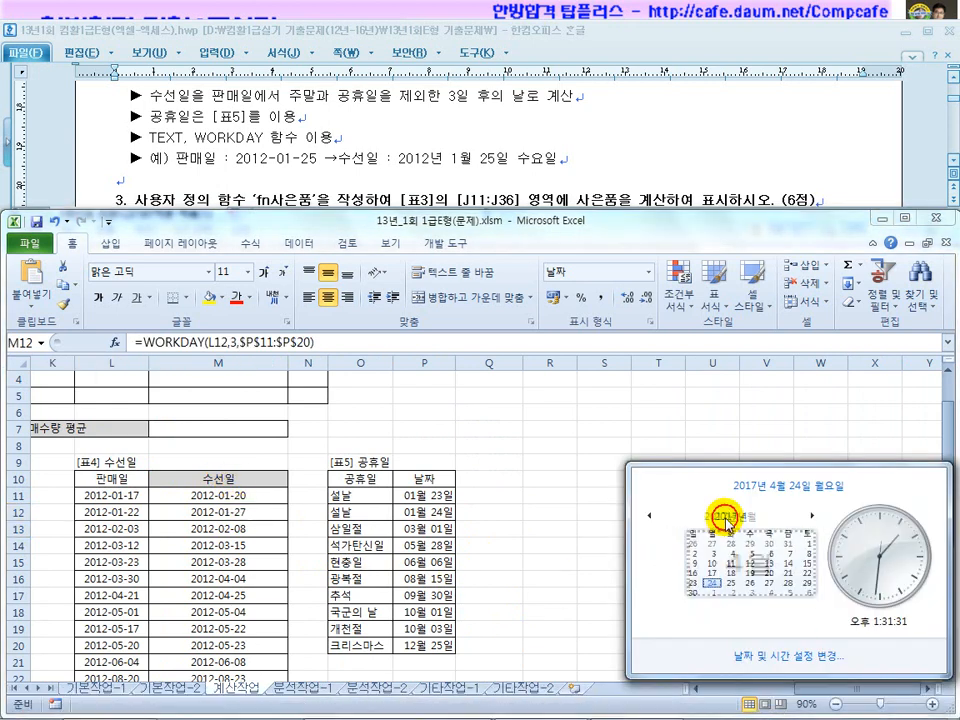
left_click(650, 516)
left_click(650, 516)
left_click(650, 516)
left_click(650, 516)
left_click(650, 516)
left_click(673, 544)
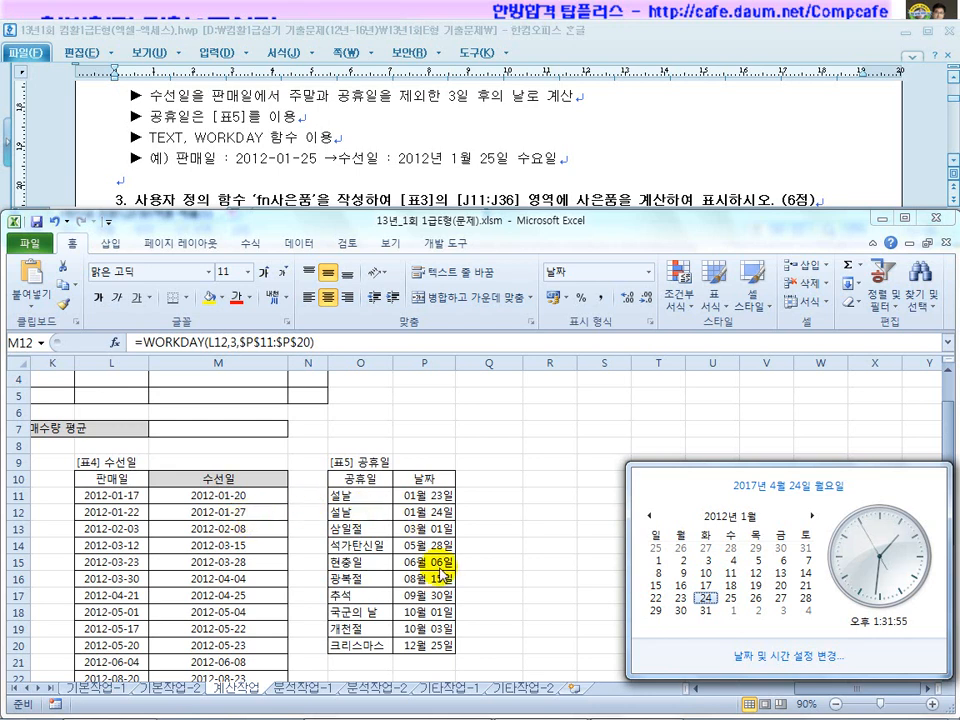
left_click(224, 506)
left_click(221, 495)
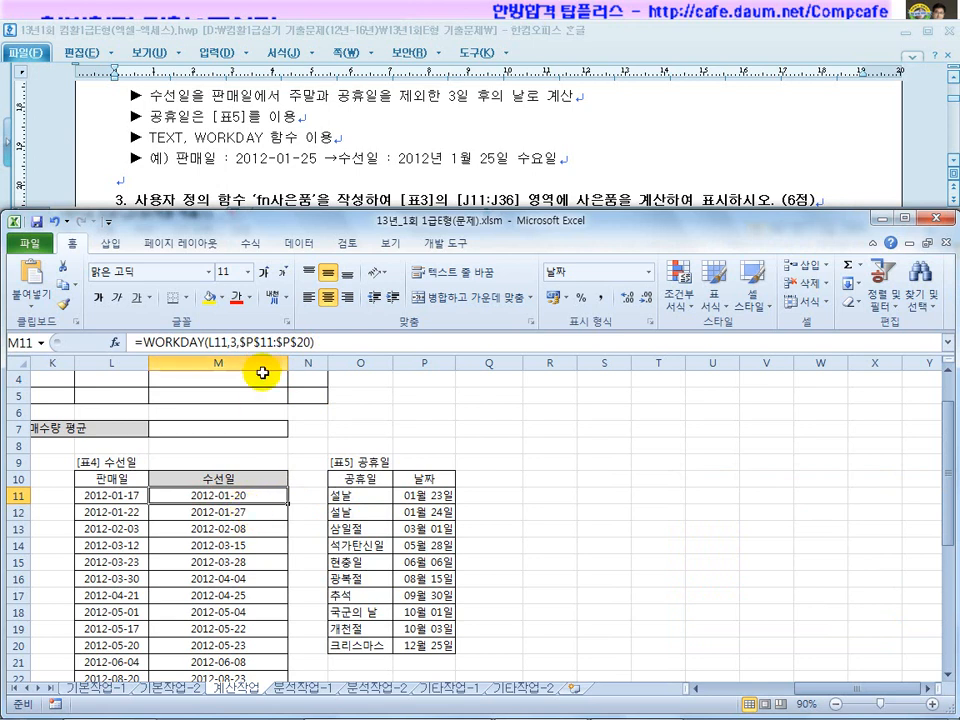
Try a quoted date in M11's formula, marking the quotes, holiday 날짜 column and WORKDAY name.
left_click_drag(240, 341, 305, 342)
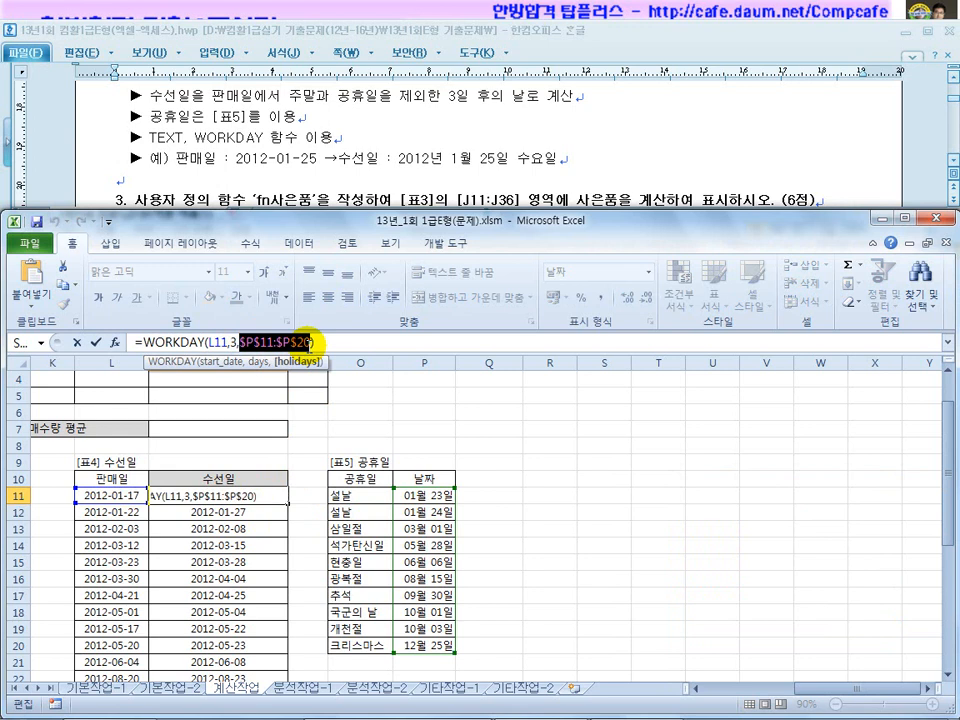
type("\"12-1-25")
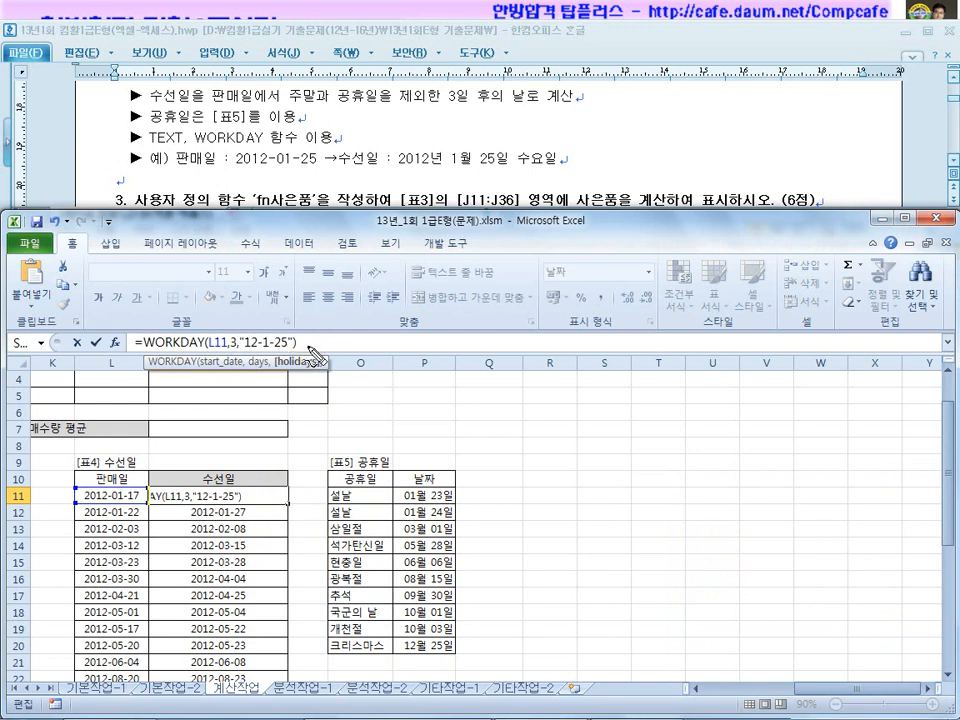
left_click_drag(357, 339, 355, 346)
left_click_drag(438, 343, 435, 348)
left_click_drag(445, 343, 440, 350)
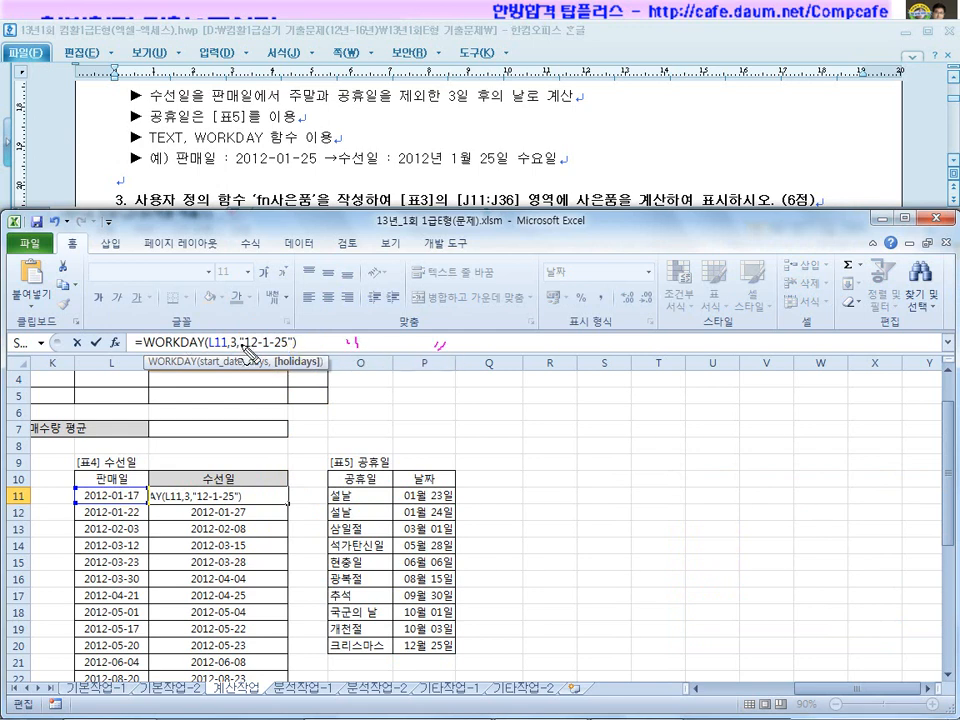
left_click_drag(262, 351, 291, 351)
mouse_move(455, 582)
left_mouse_down()
mouse_move(440, 645)
mouse_move(462, 560)
mouse_move(455, 622)
left_mouse_up()
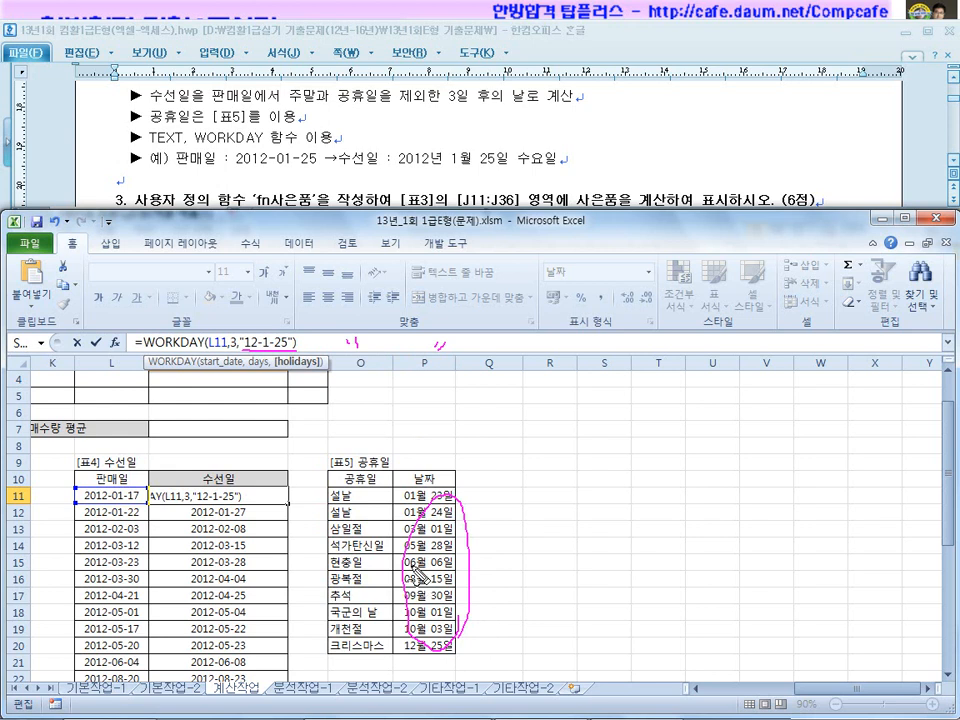
left_click_drag(150, 352, 250, 362)
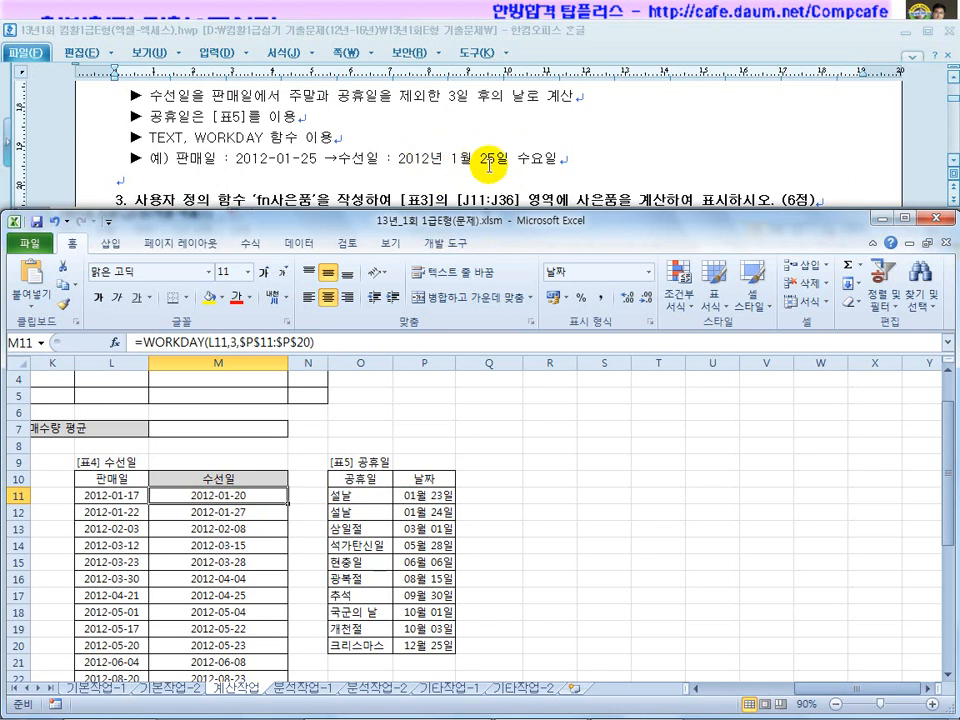
Show the PowerPoint 계산작업 answer slide with =TEXT(WORKDAY(L11,3,$P$11:$P$20),"yyyy년 m월 d일 aaaa").
mouse_move(403, 712)
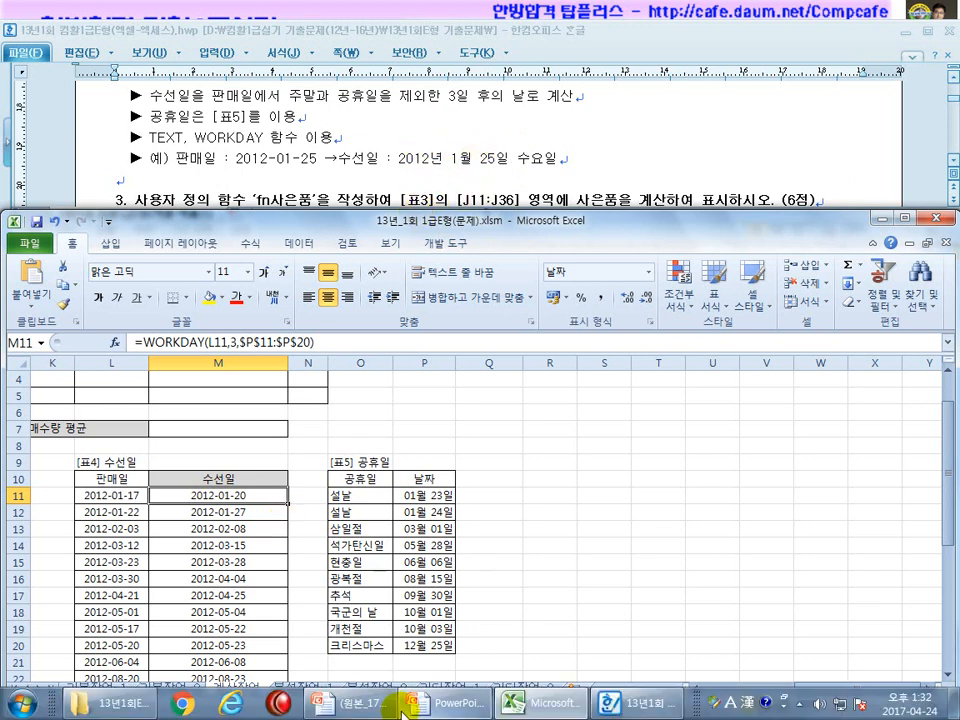
left_click(437, 706)
left_click(534, 545)
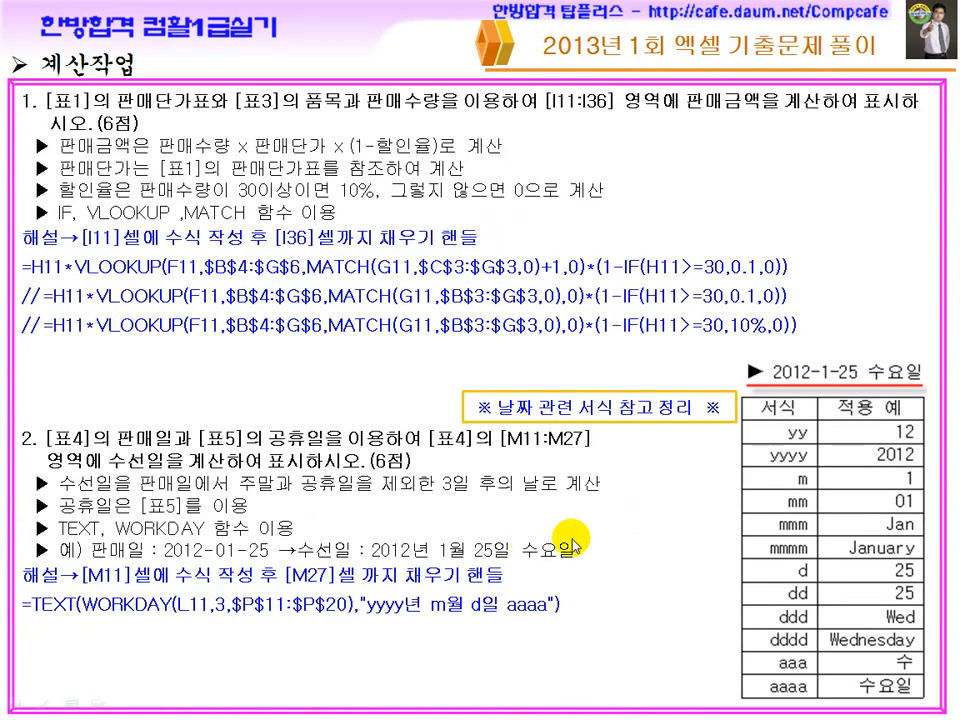
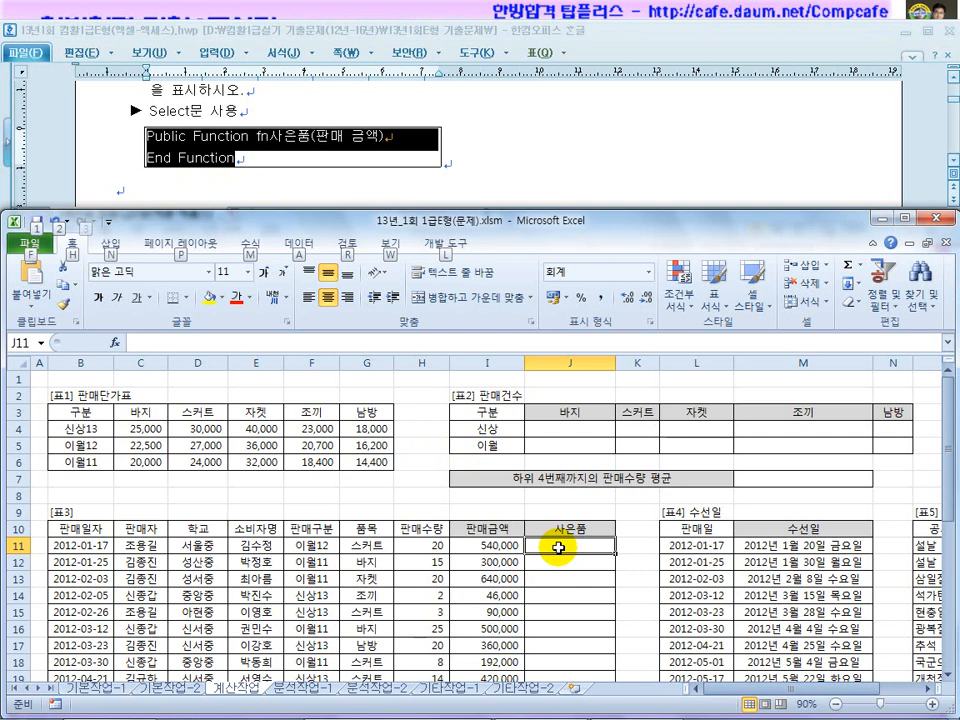
Insert a new module, paste the fn사은품 function stub and remove the space from 판매 금액.
left_click_drag(720, 47, 303, 65)
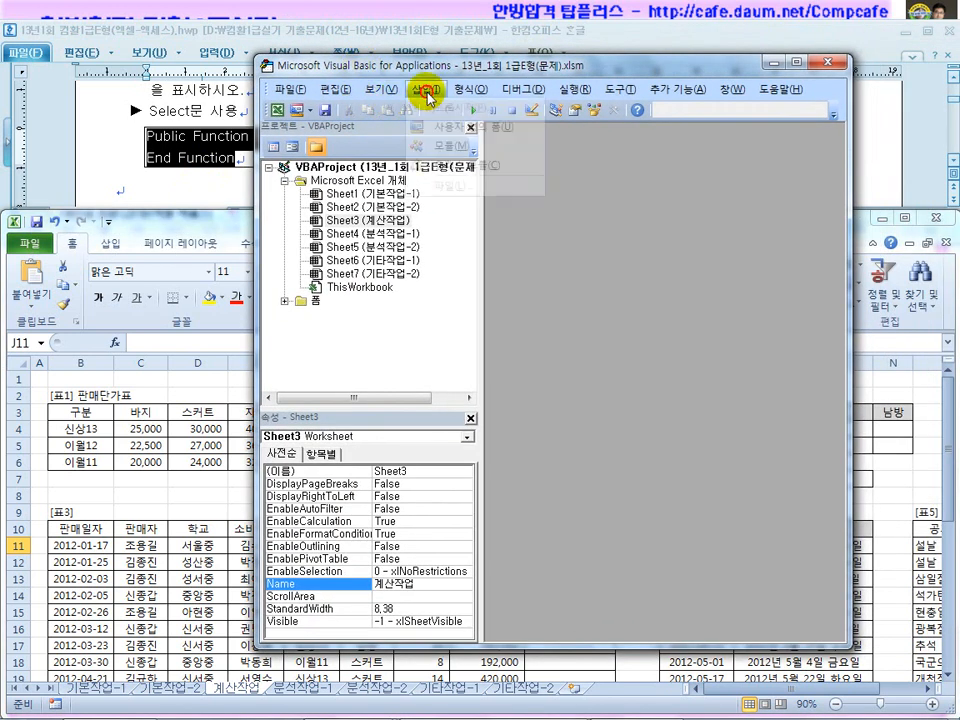
left_click(426, 90)
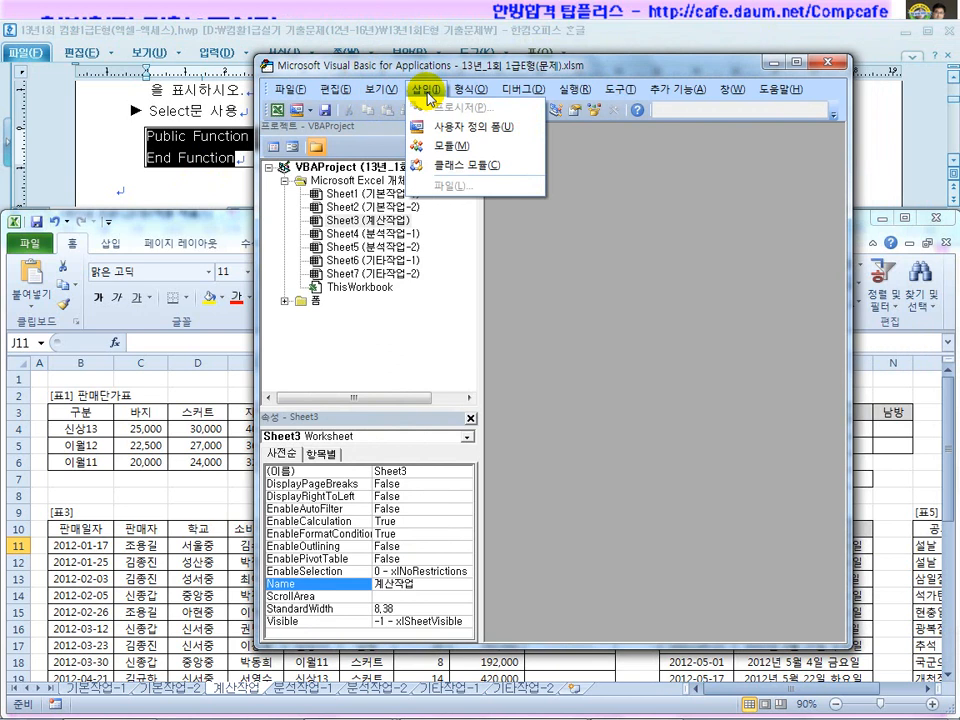
left_click(443, 148)
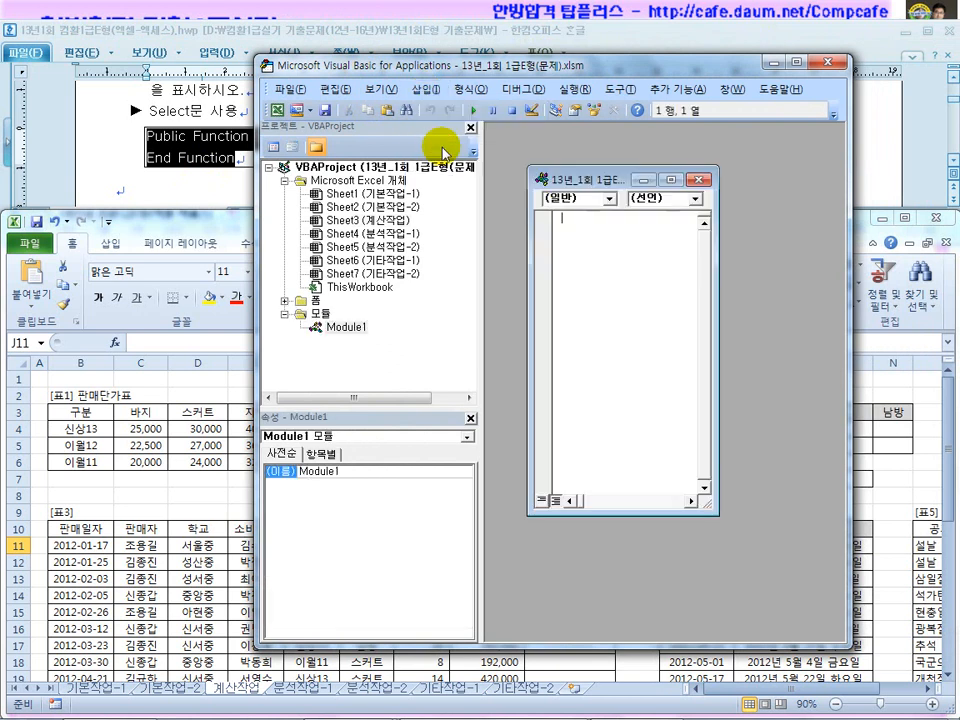
left_click_drag(713, 300, 827, 304)
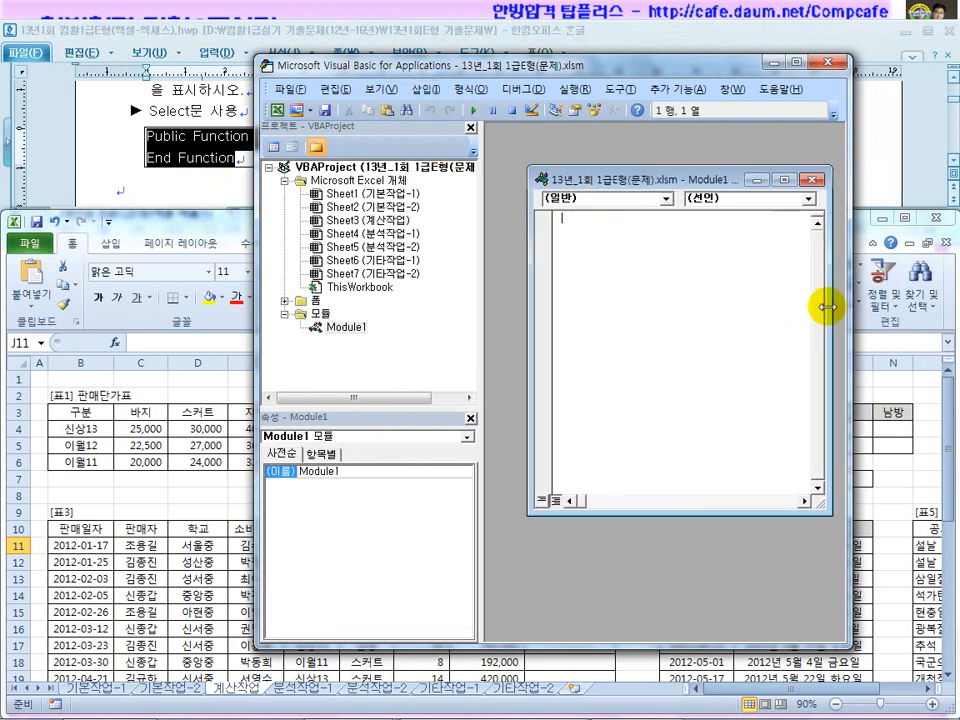
left_click_drag(528, 317, 484, 318)
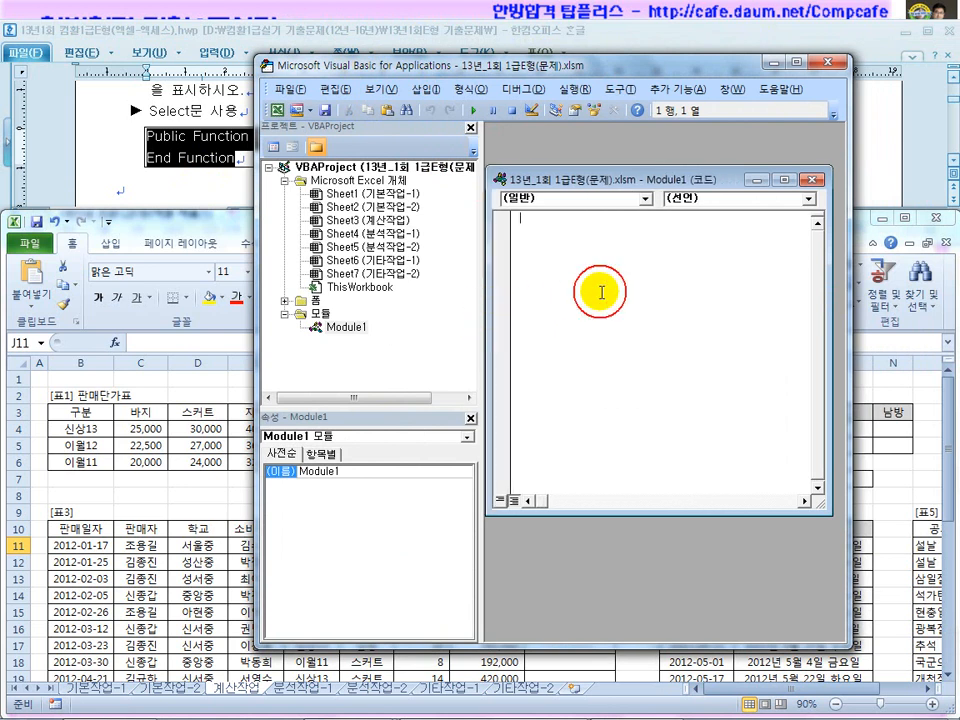
type("Public Function fn사은품(판매 금액) End Function")
left_click_drag(565, 78, 530, 196)
left_click(530, 344)
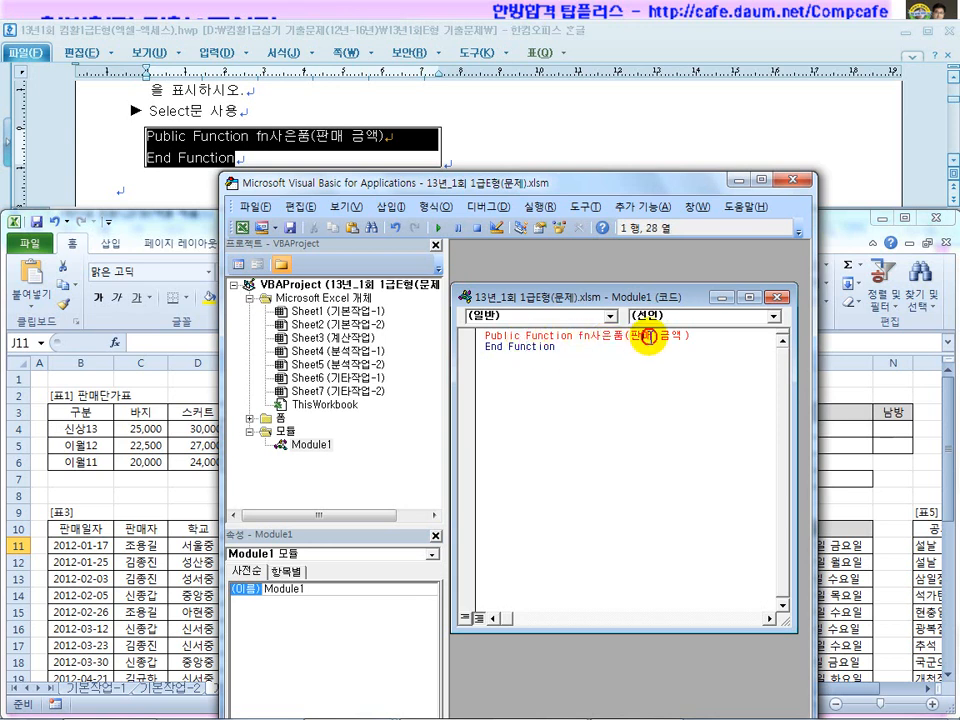
key("Delete")
Delete the same space in the task document's text, then return inside the function body.
left_click(105, 476)
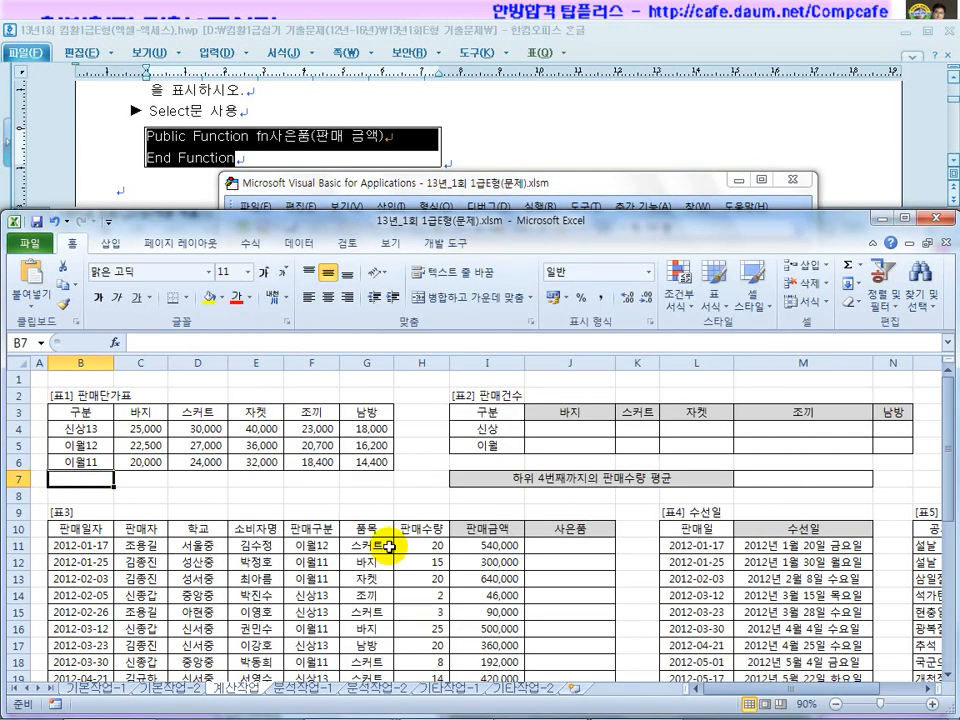
left_click(347, 134)
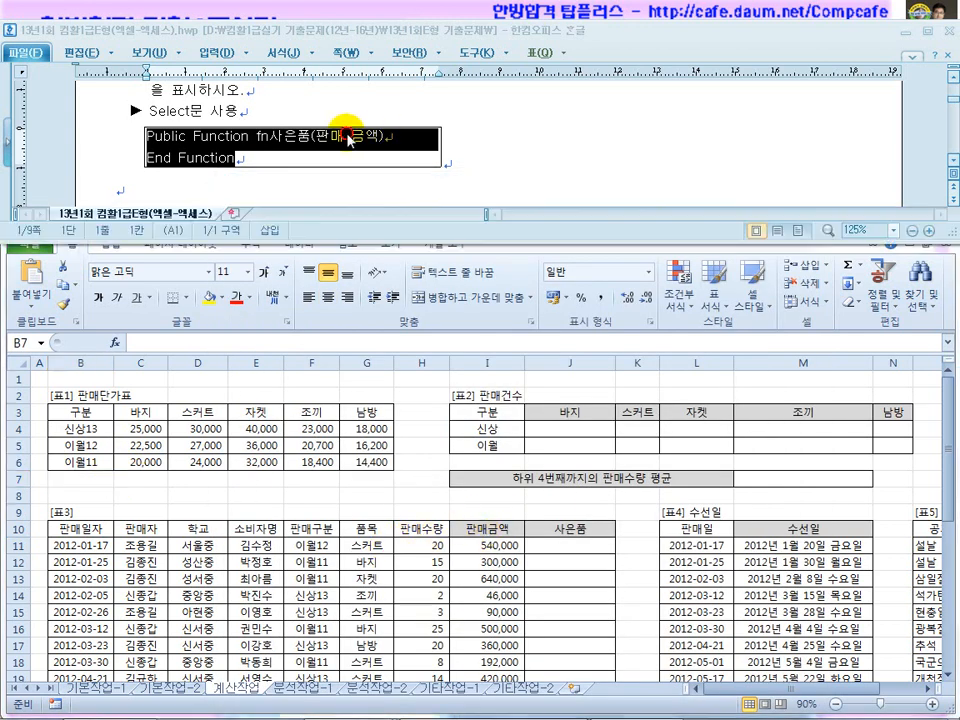
key("Delete")
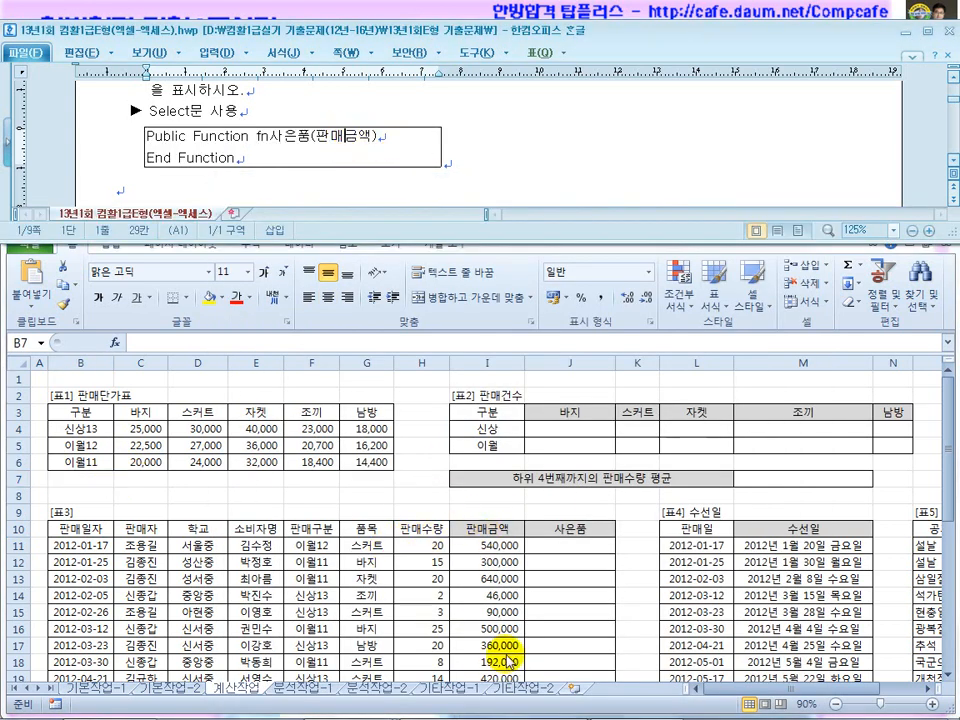
left_click(632, 703)
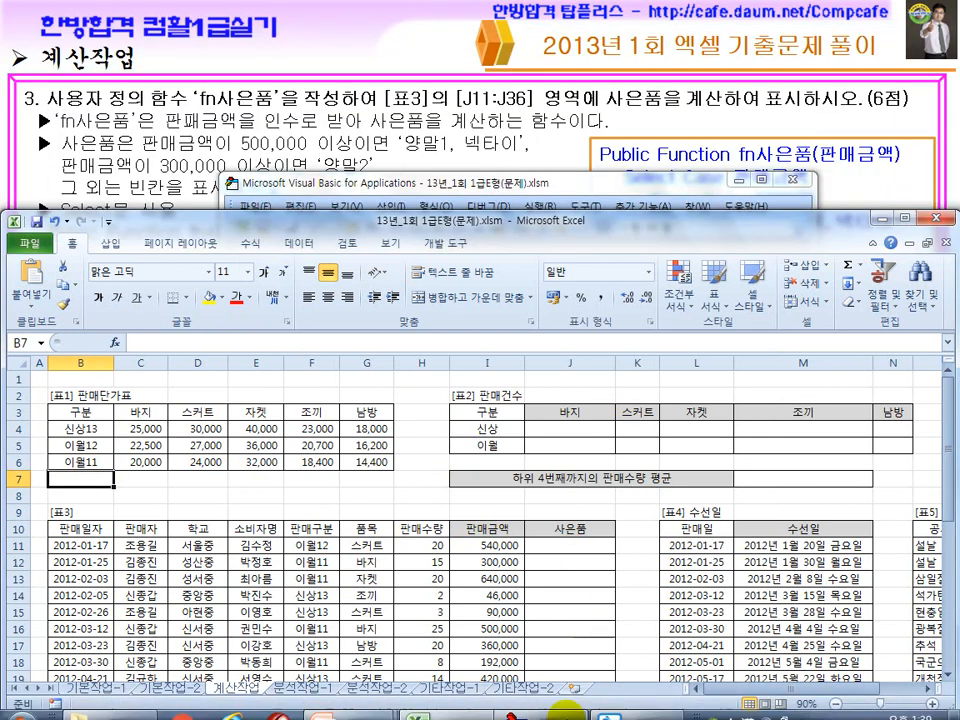
left_click(555, 703)
left_click(482, 706)
left_click(611, 700)
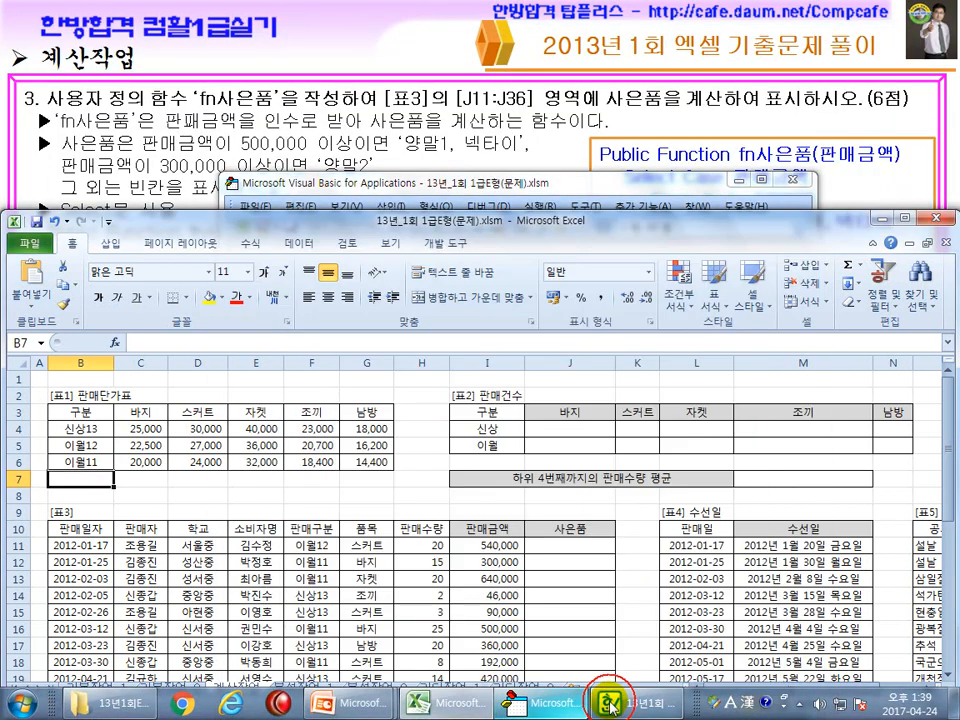
left_click(560, 709)
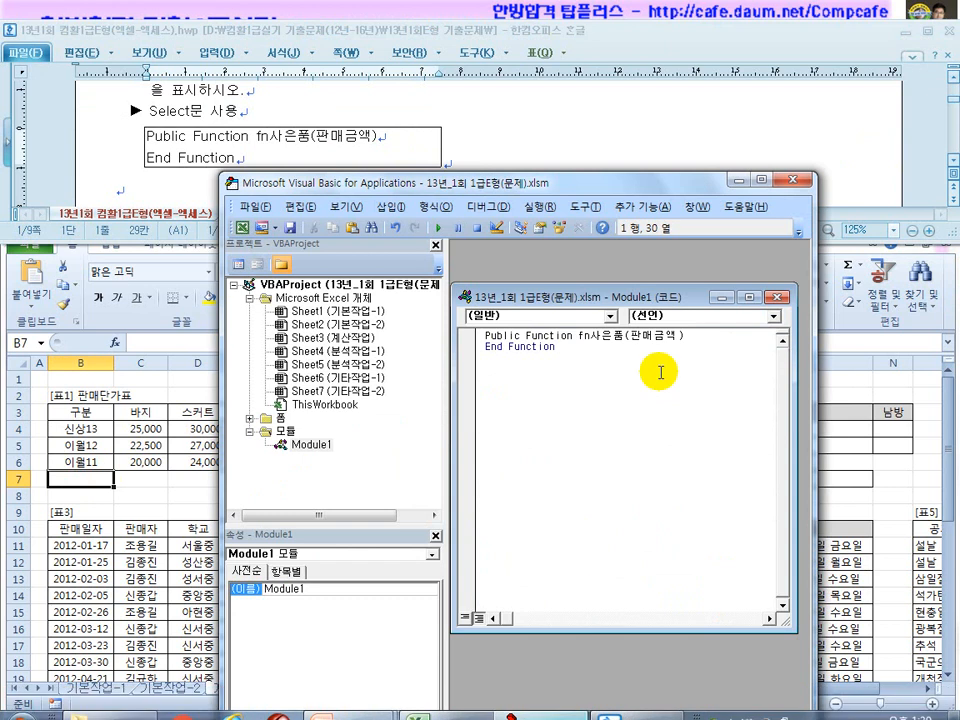
left_click(698, 344)
Start the body with Select Case 판매금액 and a Case Is >= 500000 line.
key("Return")
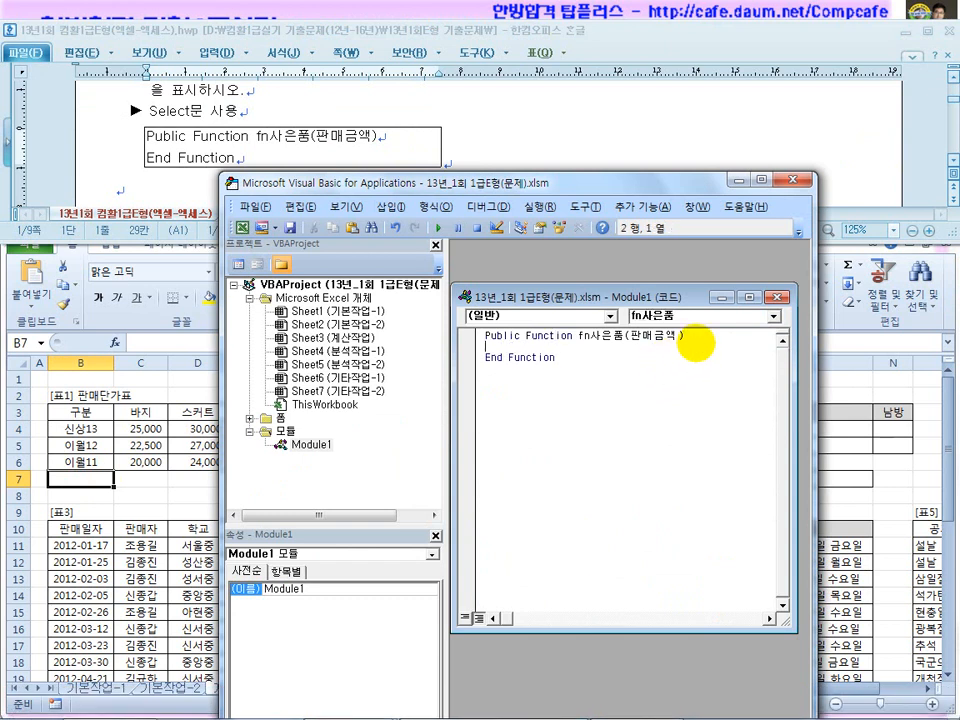
left_click(497, 111)
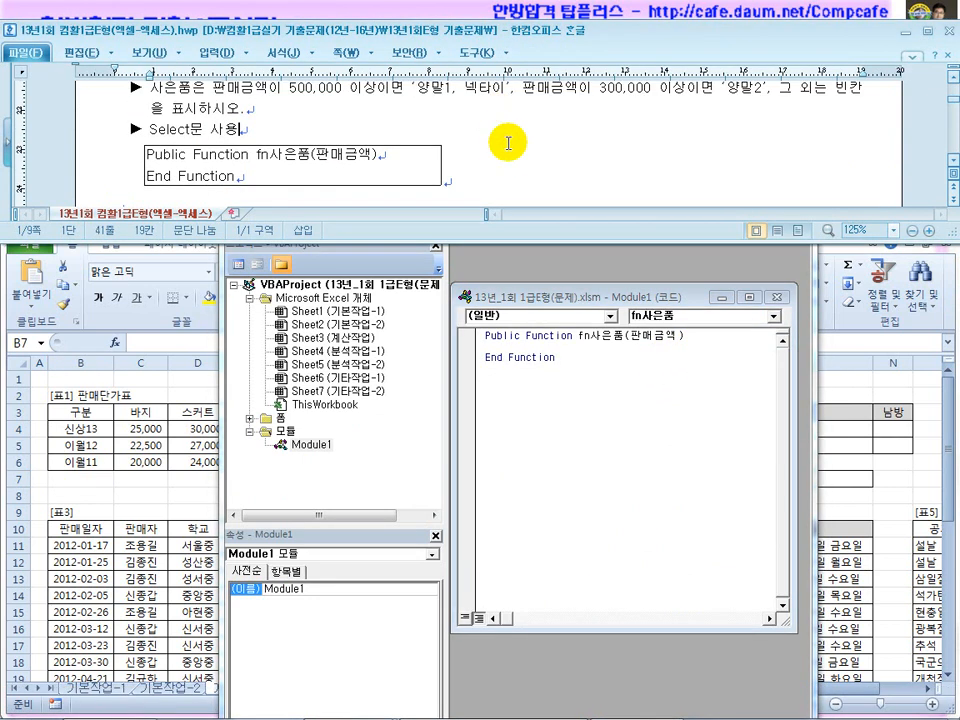
scroll(506, 143, "up", 3)
left_click(700, 334)
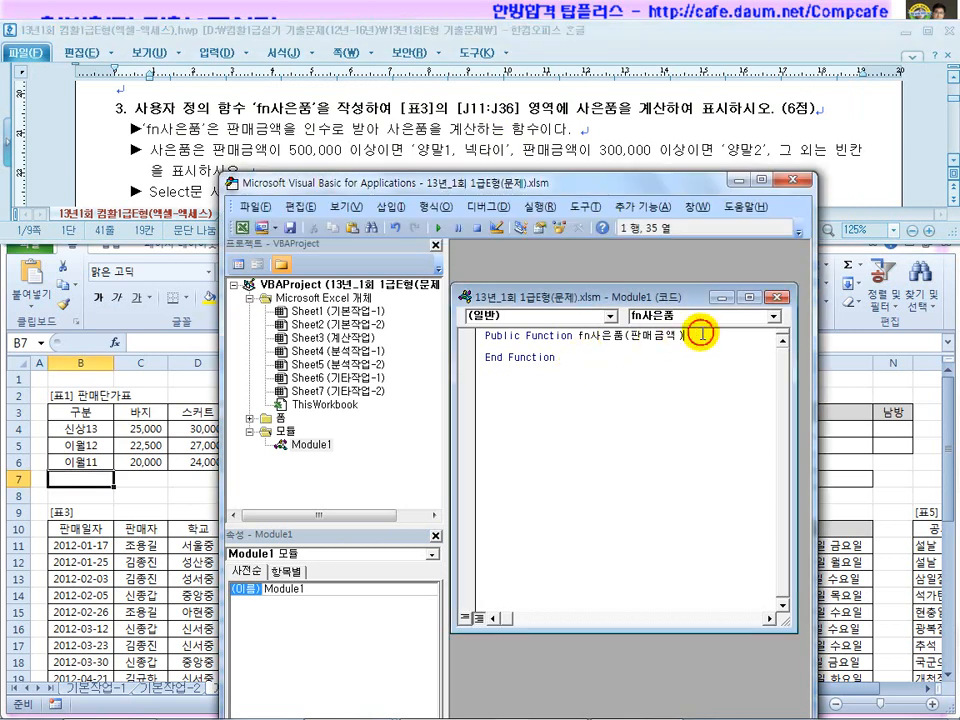
key("Return")
key("Tab")
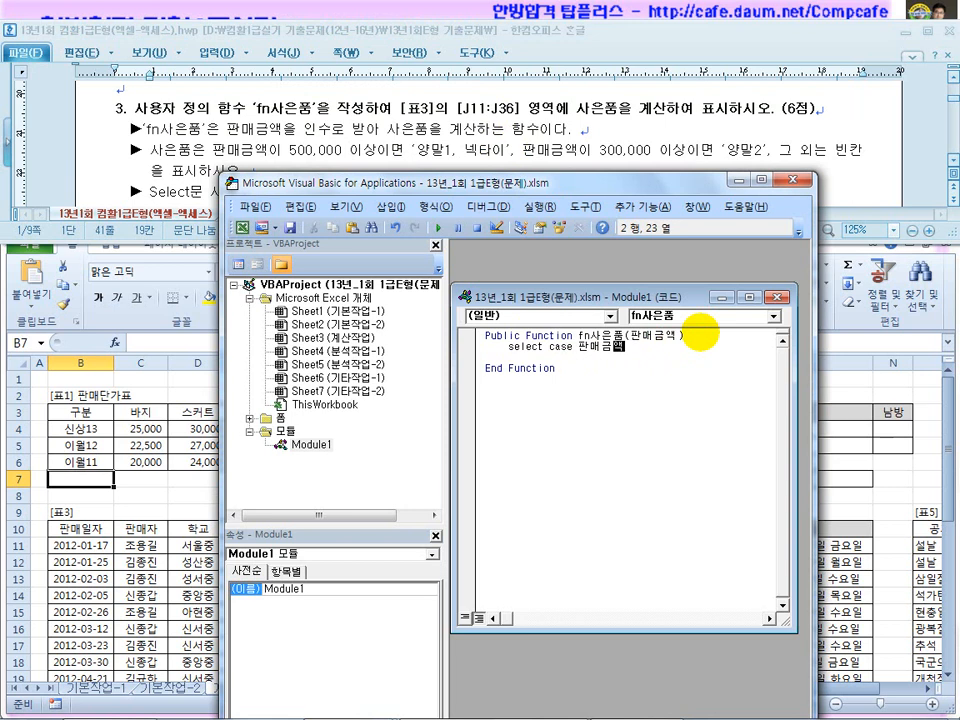
key("Return")
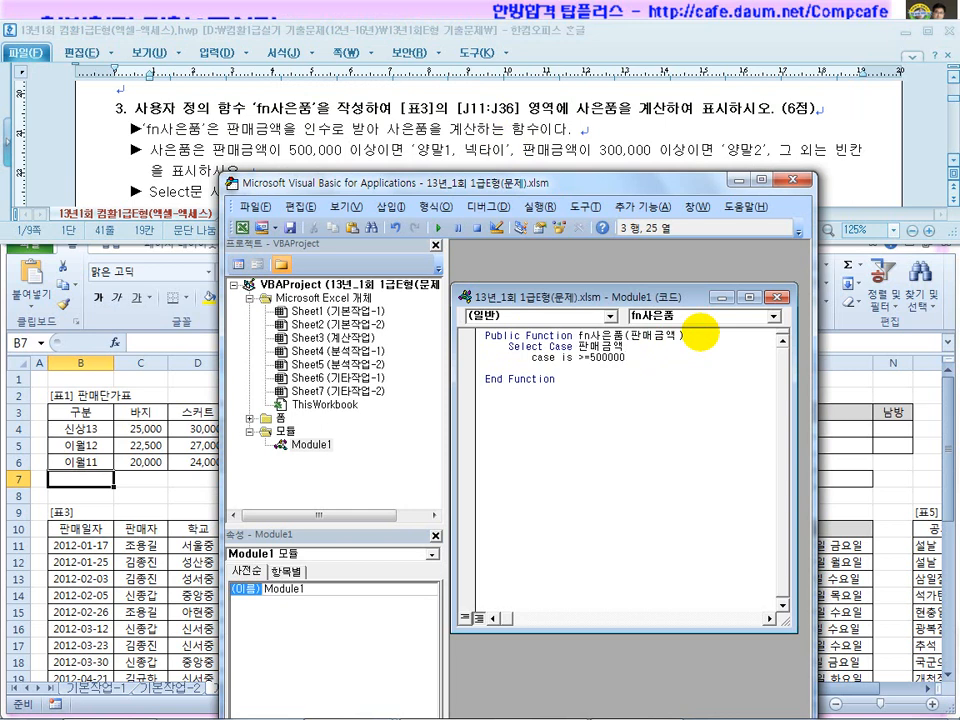
key("Return")
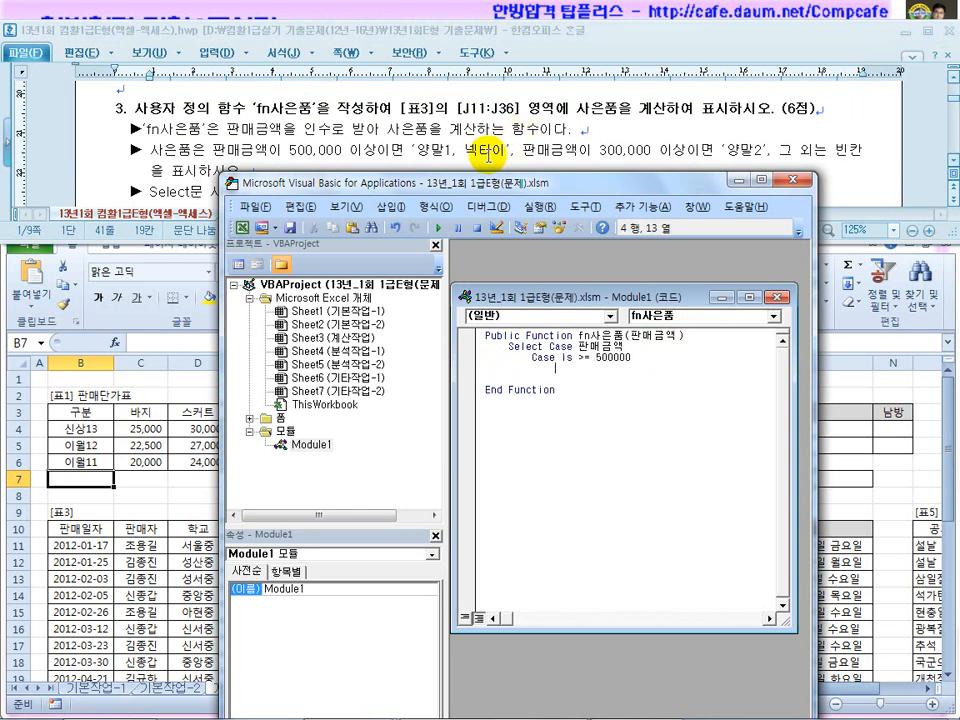
Make 500000 or more return 양말1, 넥타이, then add the Case Is >= 300000 line.
left_click_drag(578, 336, 606, 337)
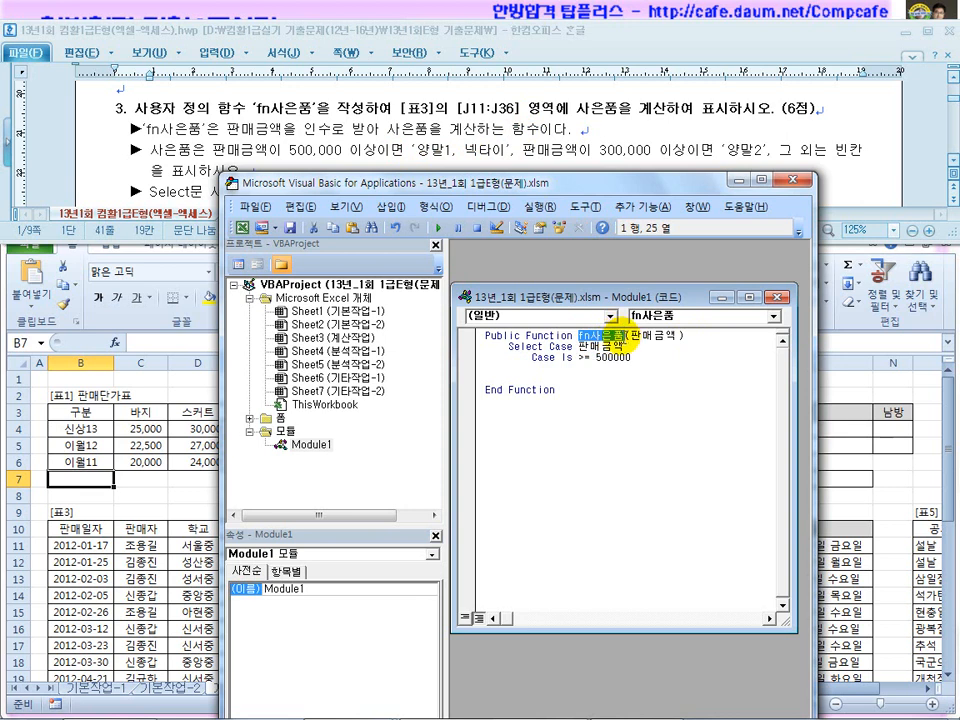
key("ctrl+c")
left_click(594, 372)
key("ctrl+v")
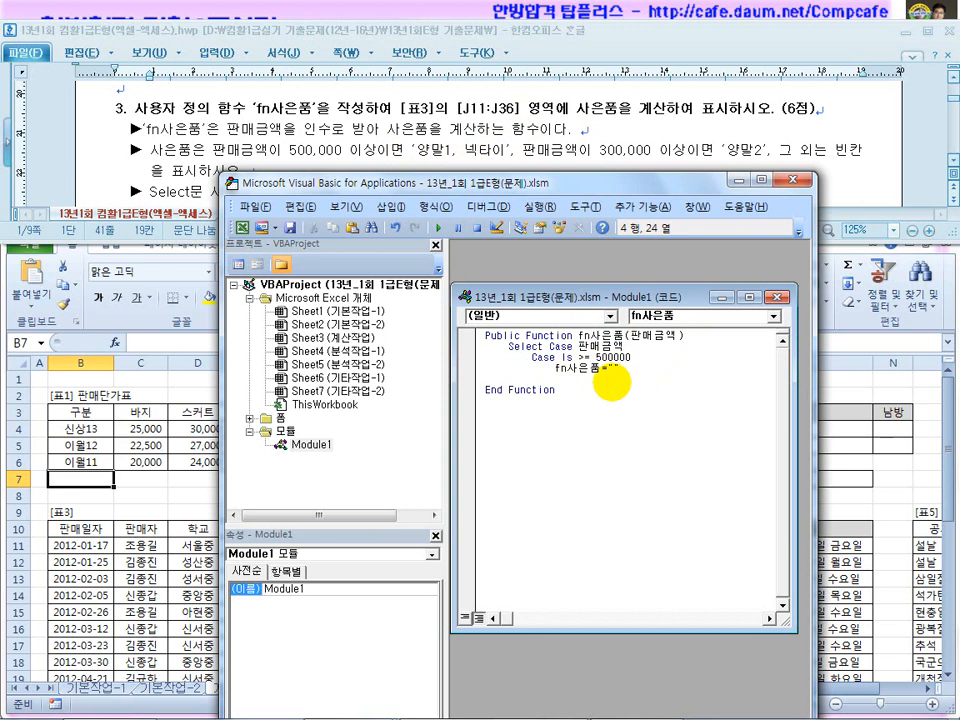
key("Return")
type("ㅊㄴ")
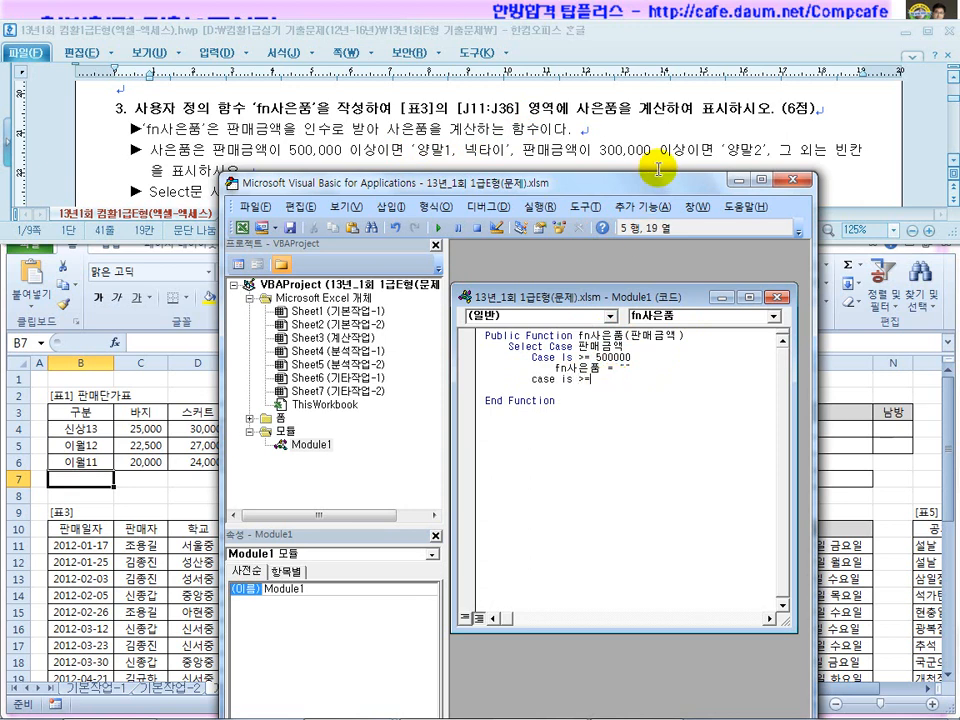
key("Return")
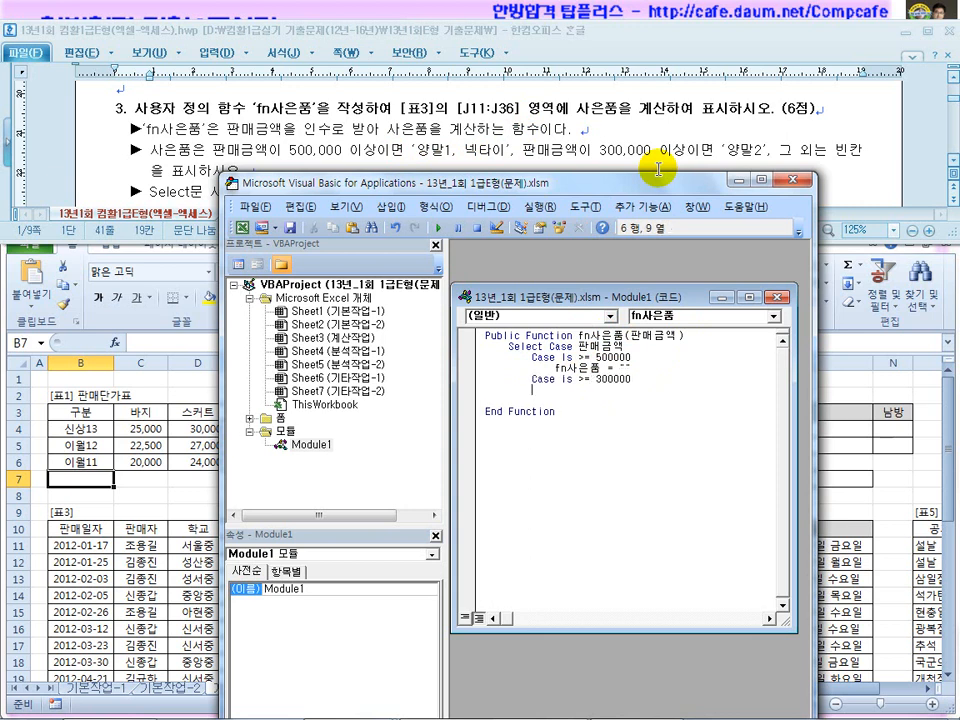
Add the return assignments for 300000 or more (양말2) and for Case Else (blank).
left_click_drag(555, 368, 645, 369)
left_click(575, 392)
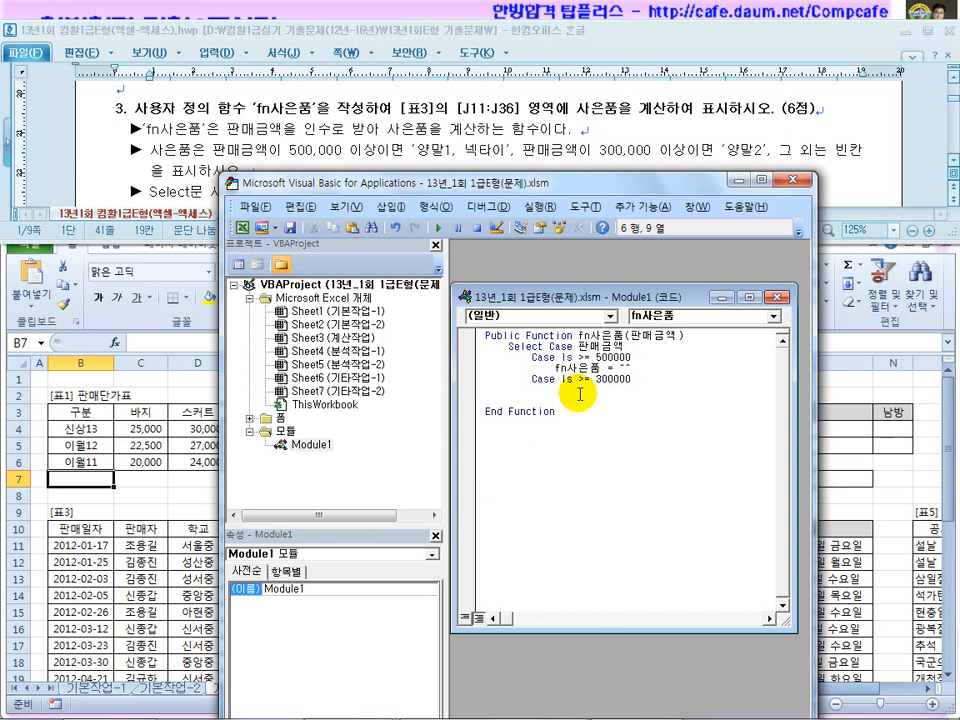
key("ctrl+v")
key("Return")
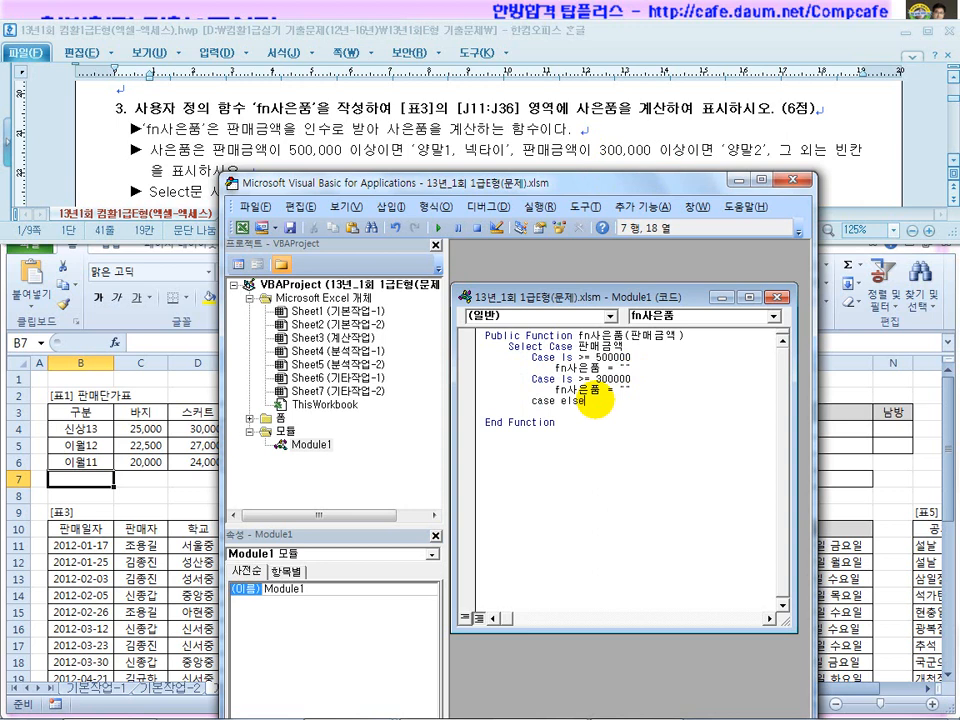
type("case else")
key("Return")
key("ctrl+v")
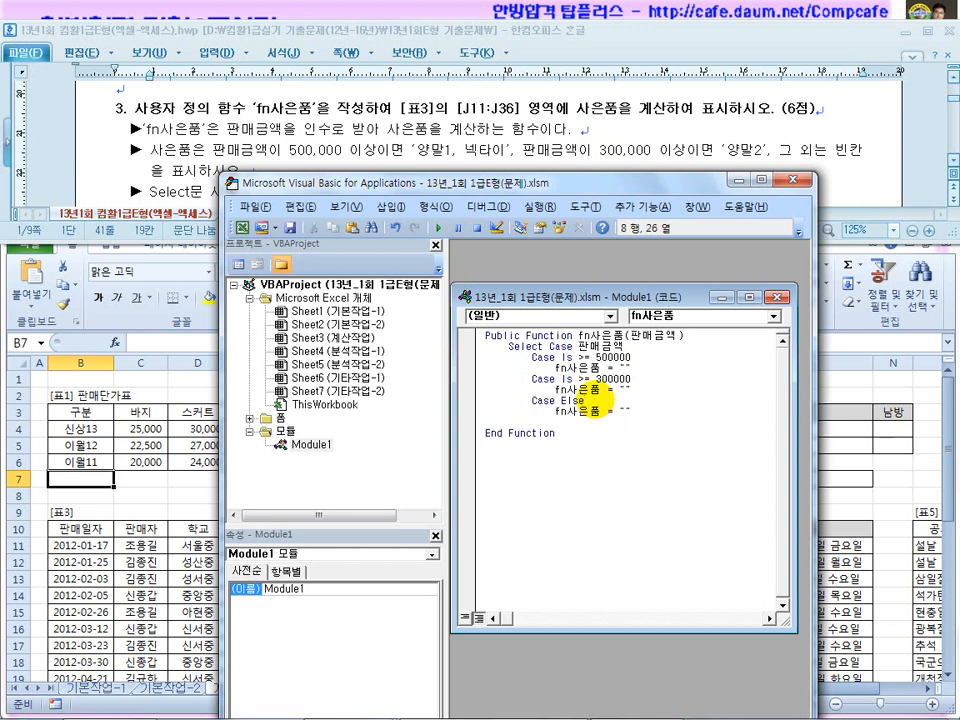
key("Return")
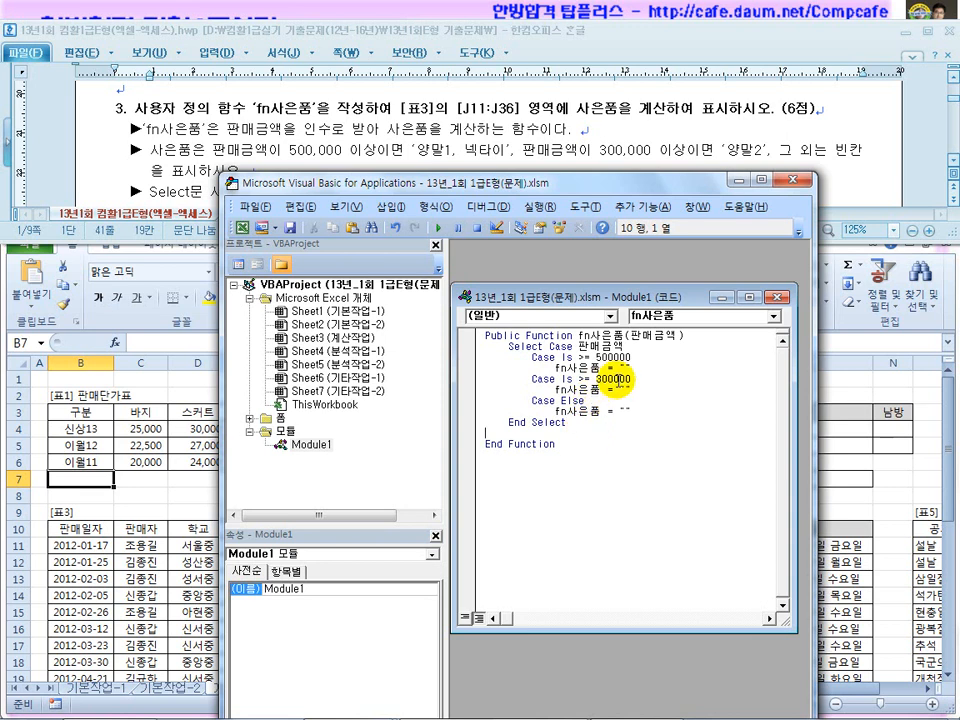
Fill in the quoted gift values, copy the fn사은품(판매금액) call text, and close the editor.
left_click(624, 368)
left_click_drag(578, 182, 570, 204)
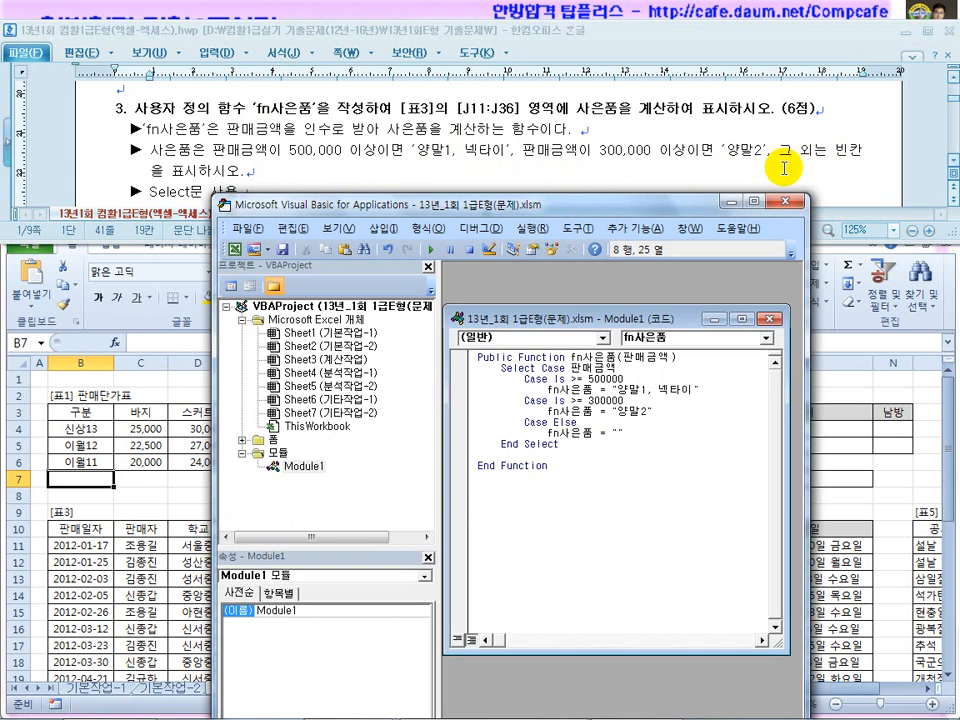
left_click_drag(677, 357, 572, 358)
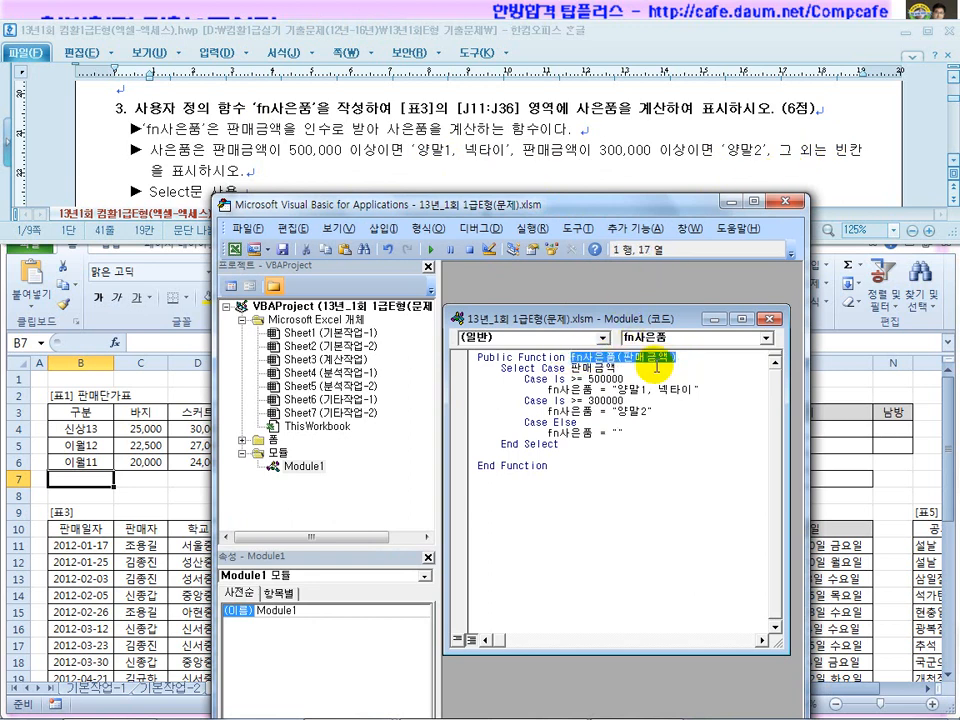
left_click(796, 202)
left_click(552, 545)
Enter =fn사은품(I11) in J11.
type("=")
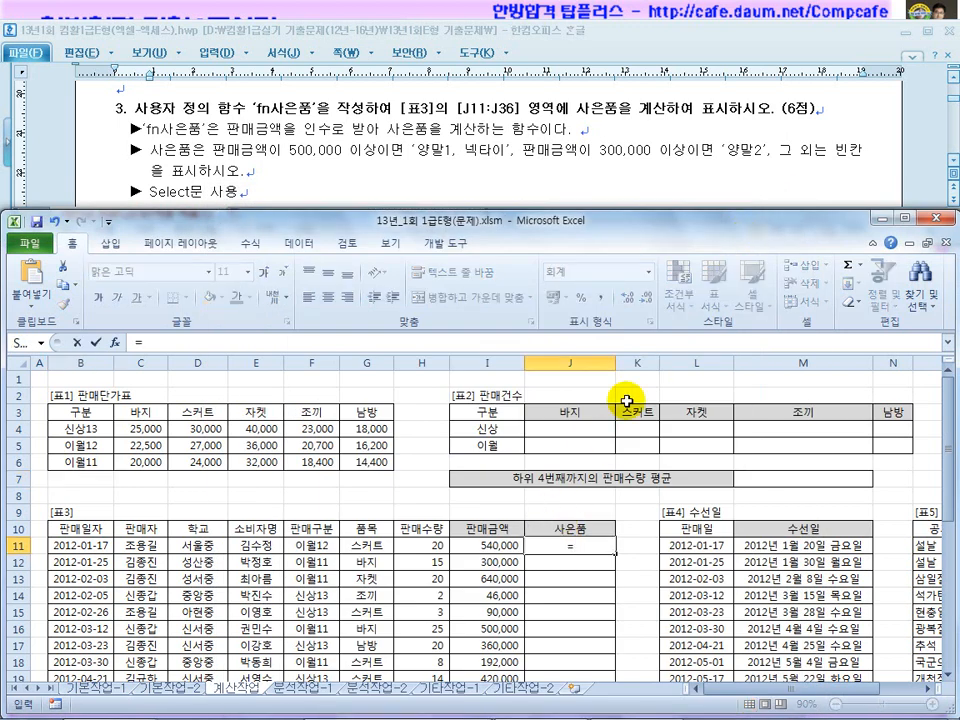
key("ctrl+v")
left_click_drag(249, 342, 195, 335)
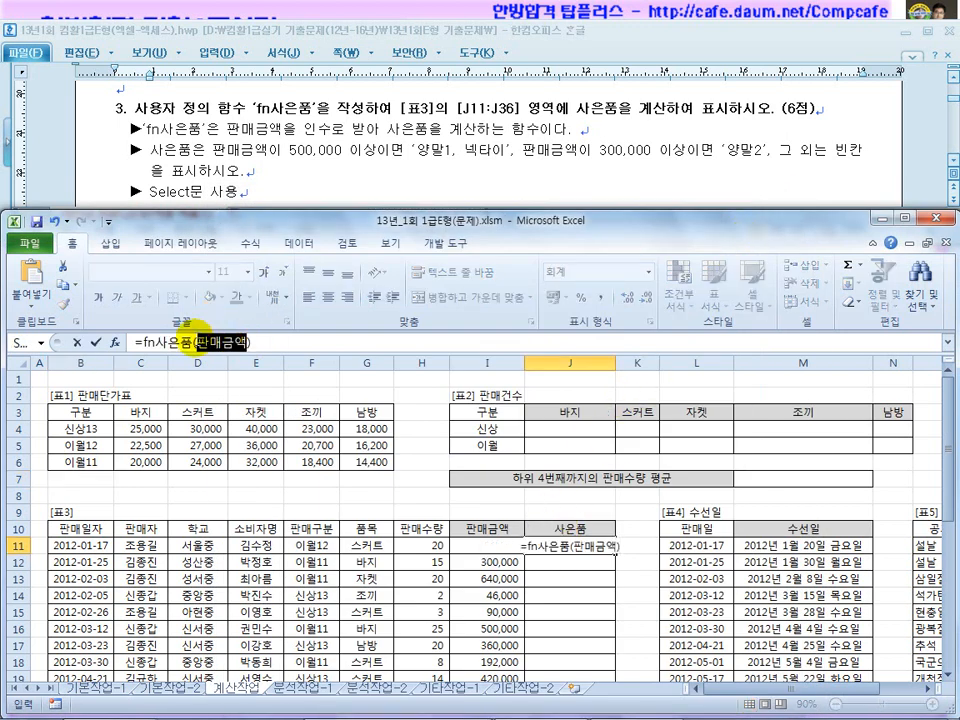
left_click(478, 548)
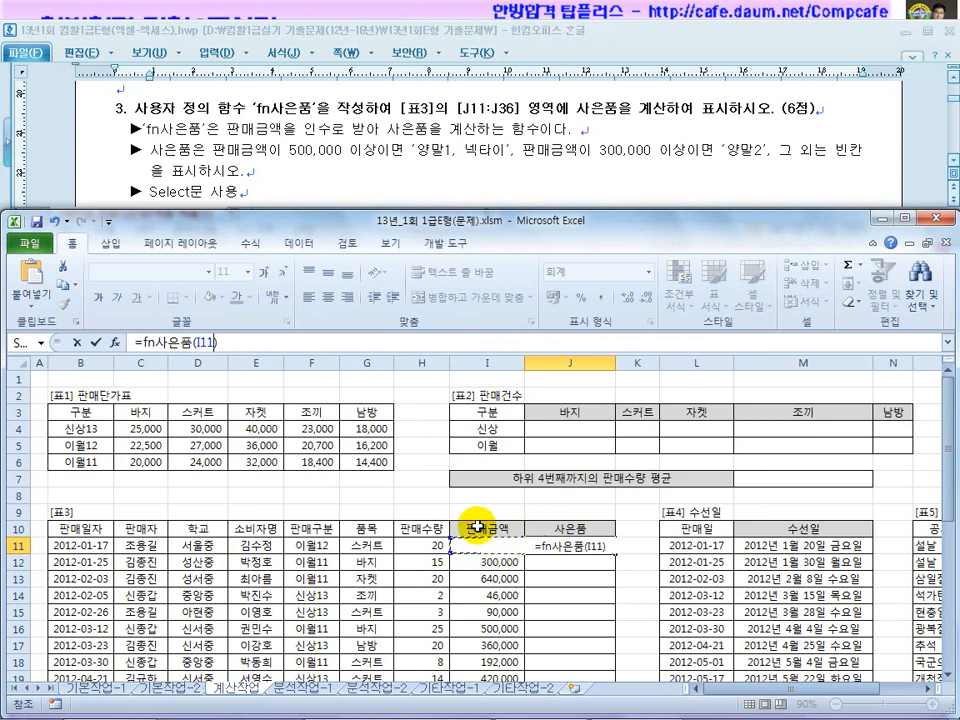
key("Return")
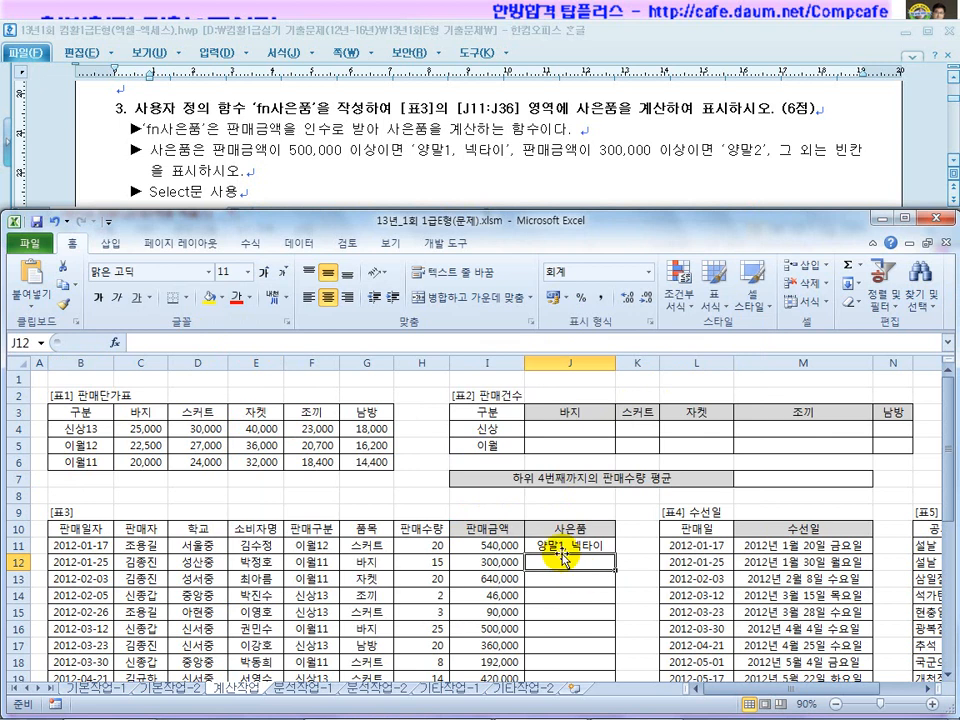
Copy the gift formula down from J11 through J36.
left_click(560, 548)
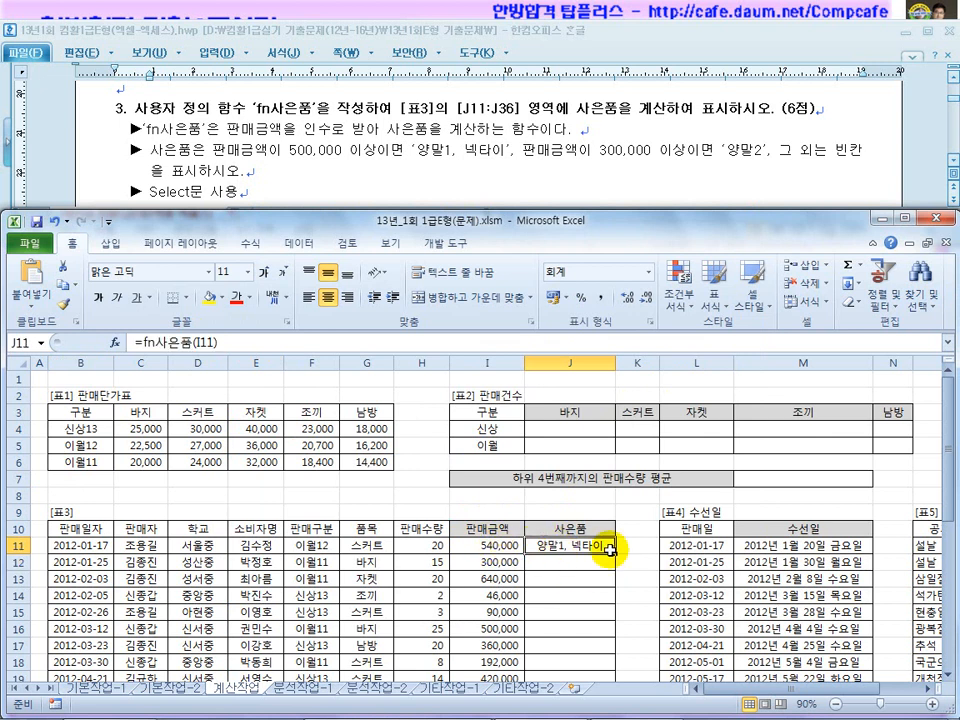
left_click_drag(613, 552, 614, 570)
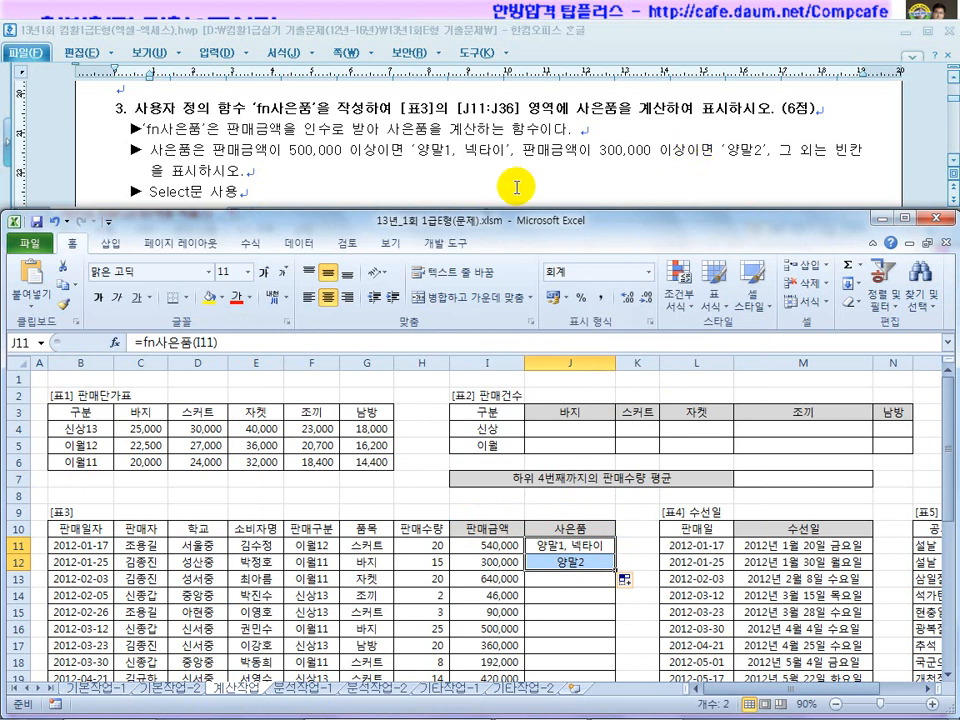
left_click(557, 546)
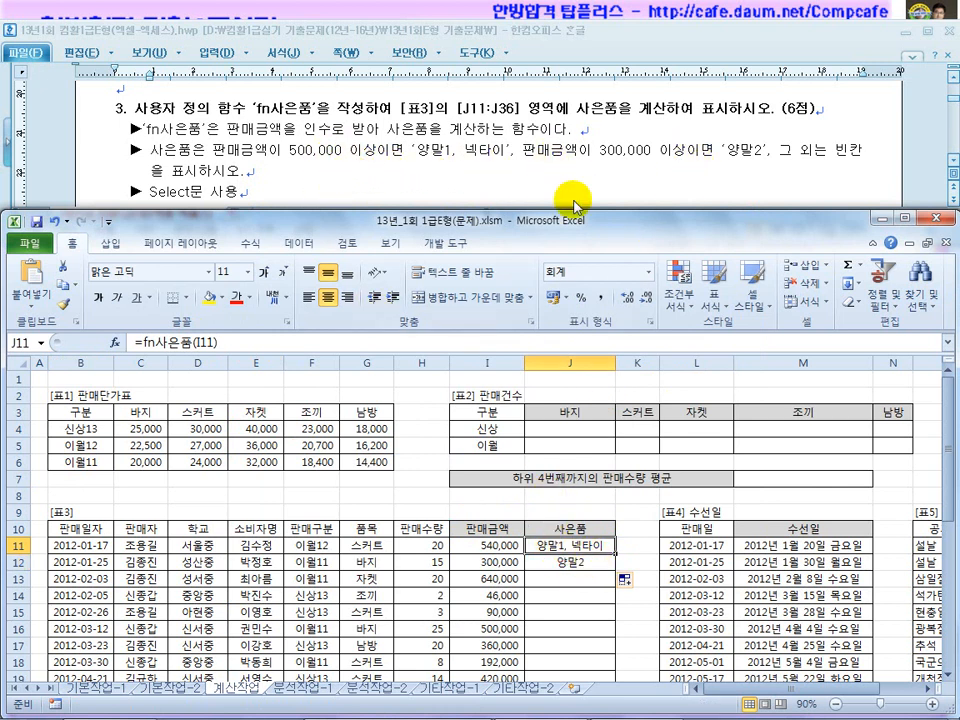
left_click(579, 561)
left_click_drag(616, 569, 613, 588)
scroll(615, 587, "down", 1)
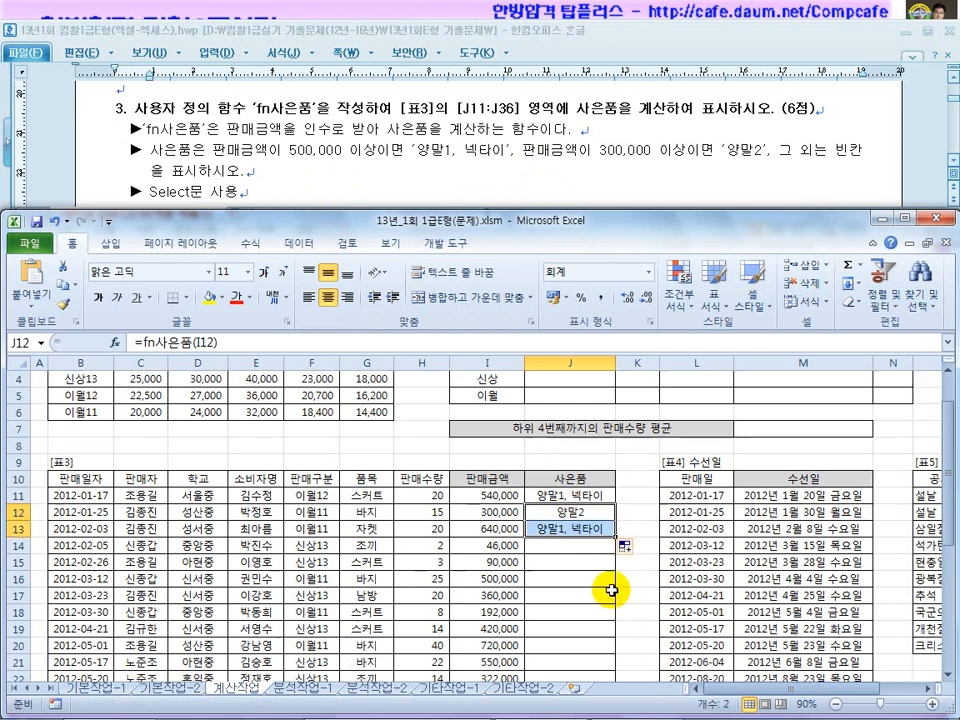
left_click_drag(614, 539, 612, 655)
Scroll to question 4 and highlight its 판매건수 wording and the SUM and LEFT hints.
scroll(577, 623, "up", 7)
left_click(386, 182)
scroll(399, 258, "down", 5)
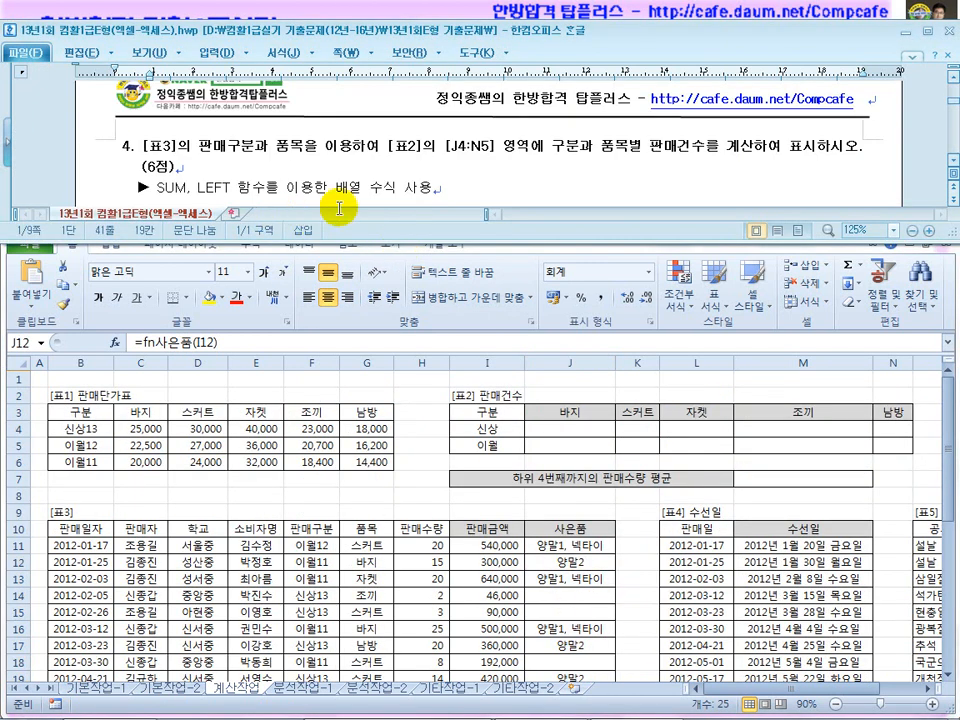
left_click(178, 188)
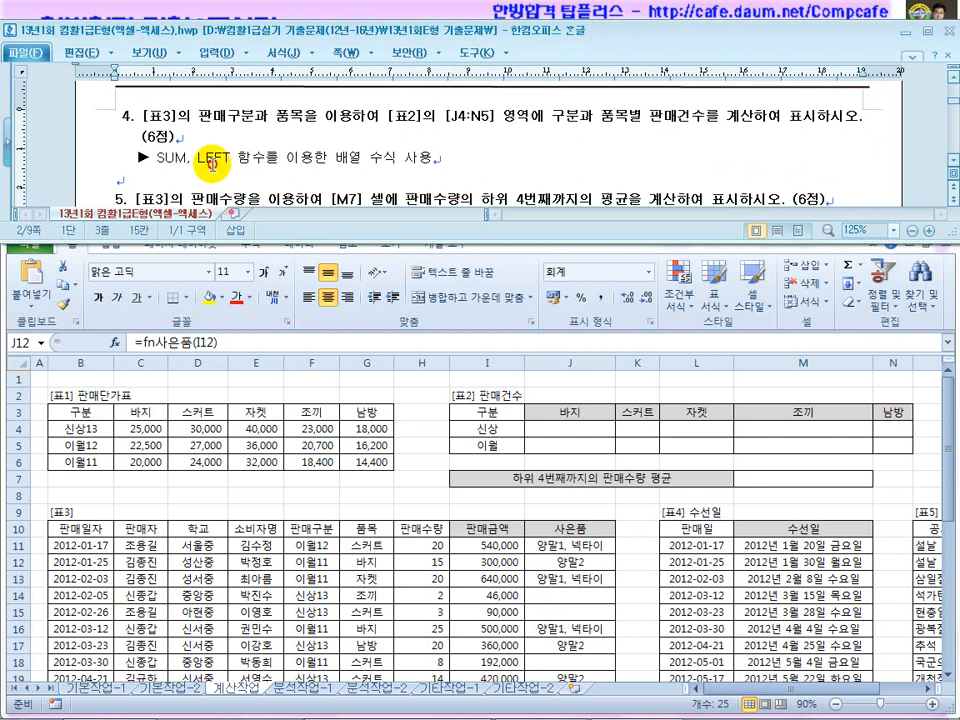
left_click_drag(718, 130, 650, 125)
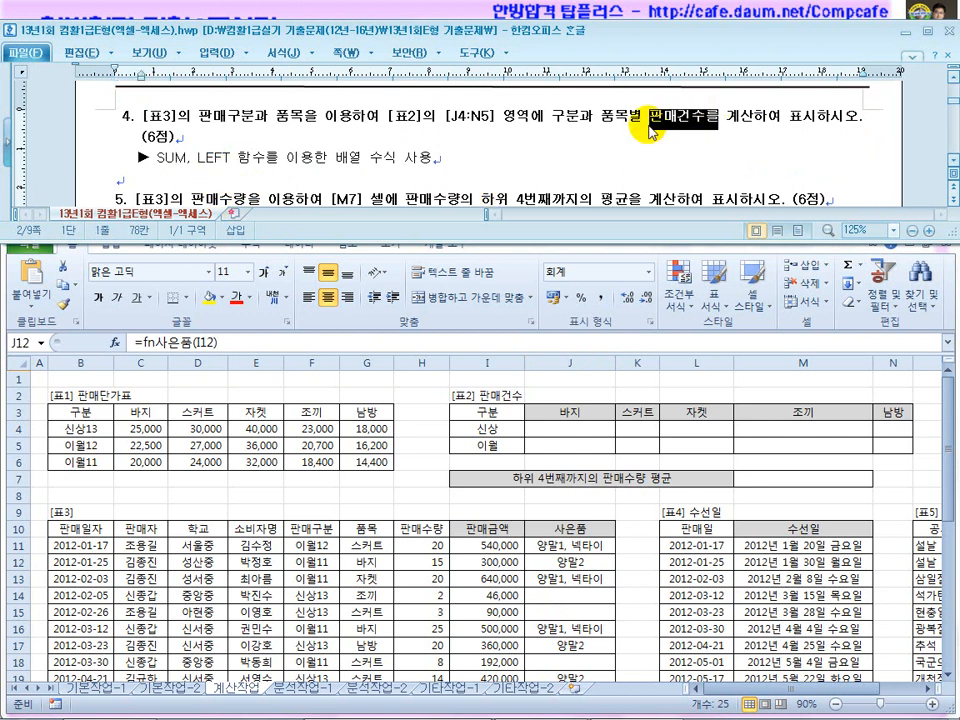
left_click_drag(185, 158, 165, 158)
scroll(650, 124, "up", 1)
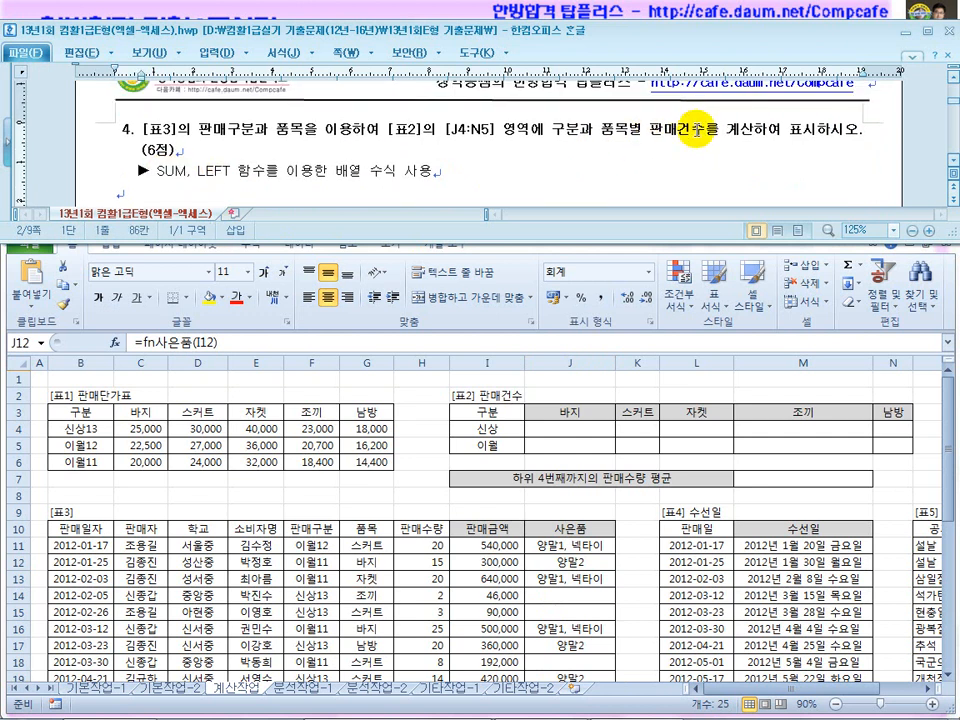
left_click(682, 131)
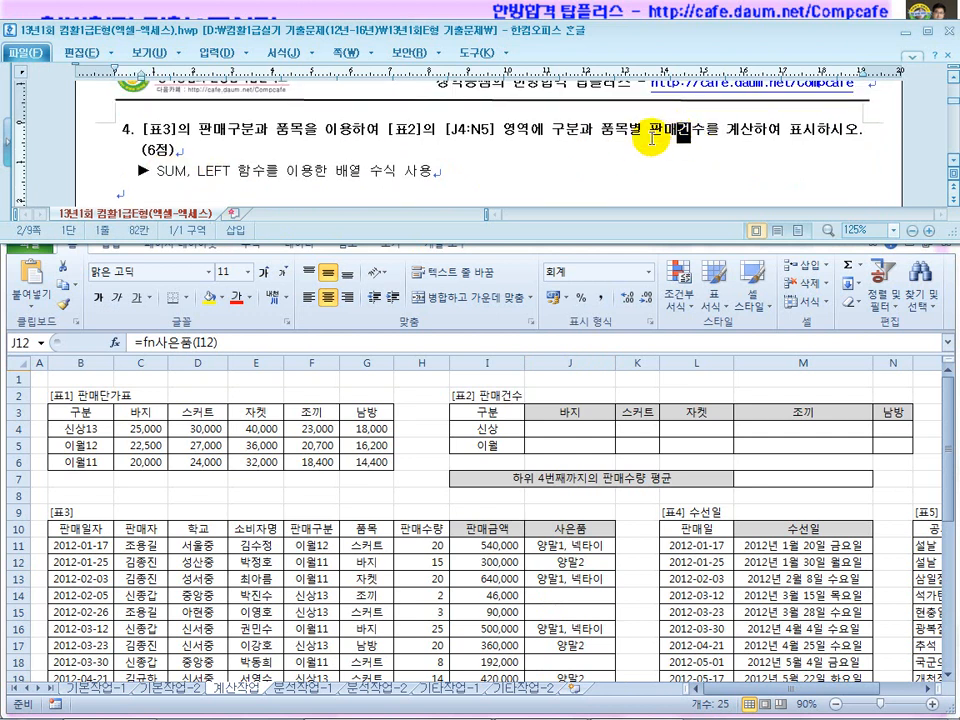
left_click_drag(232, 172, 200, 172)
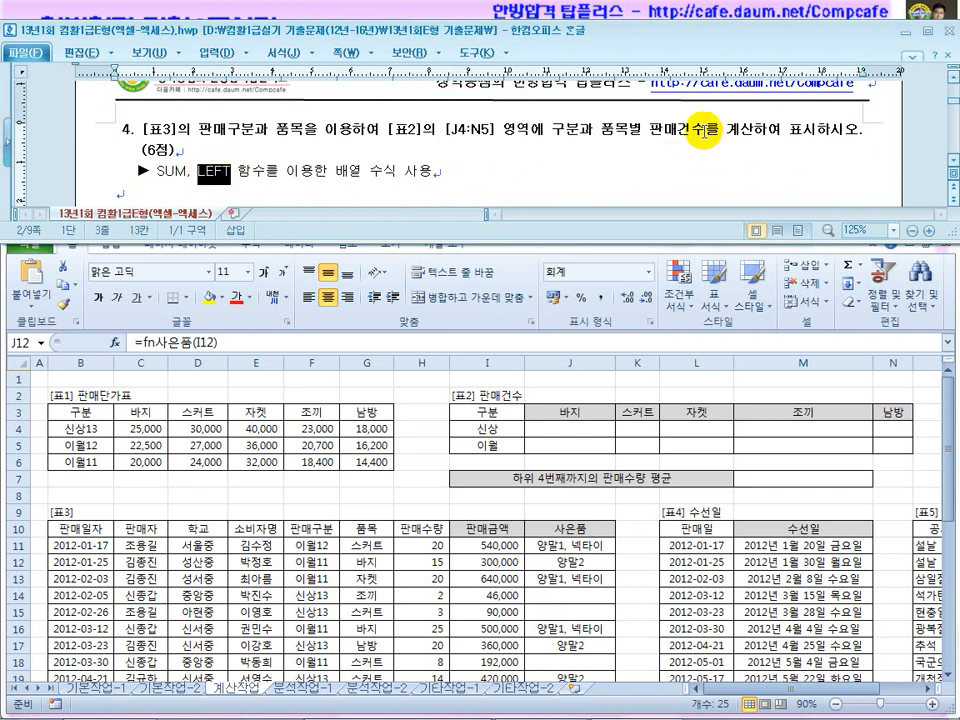
left_click_drag(706, 131, 677, 131)
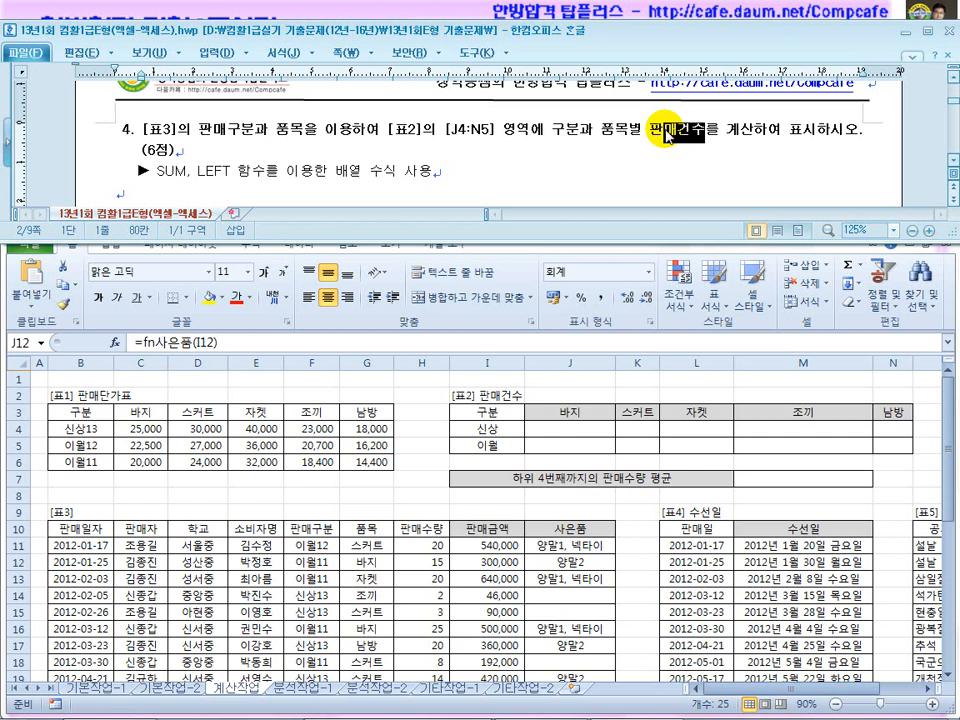
left_click(213, 174)
scroll(216, 178, "down", 1)
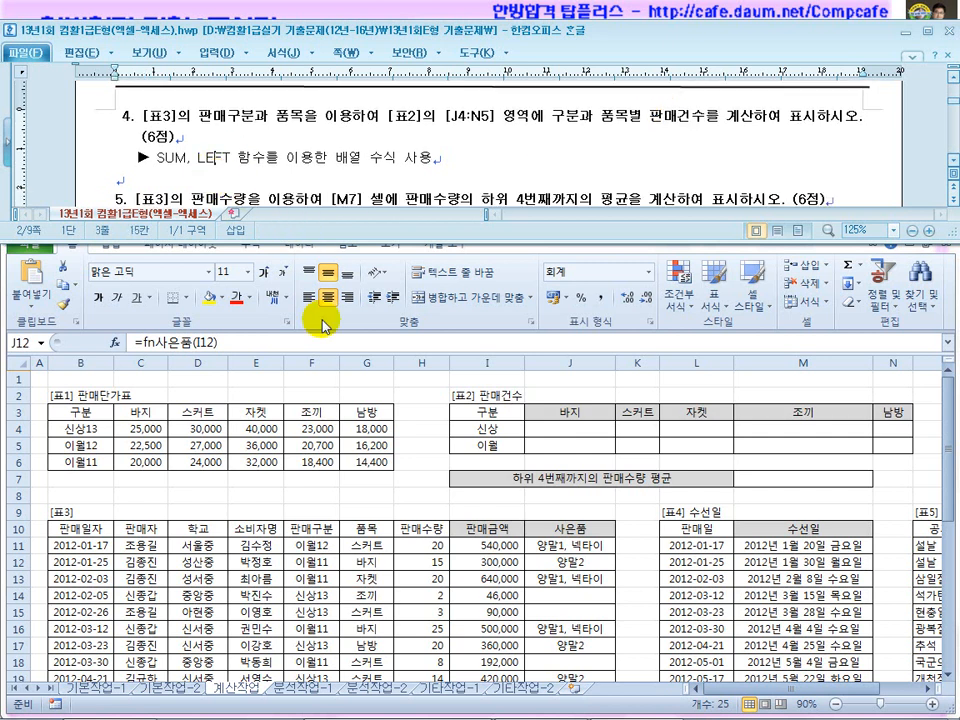
Mark the relevant Excel ranges: categories I4:I5, 판매구분 F11:F14, headers J3:M3, 품목 G11:G17.
left_click(609, 578)
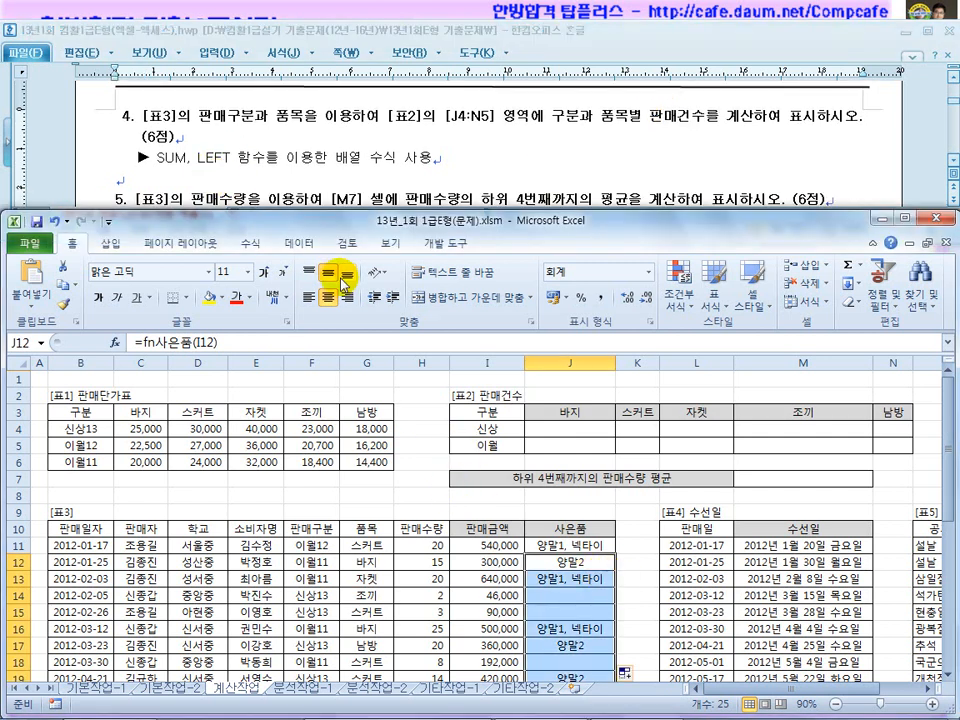
left_click(168, 112)
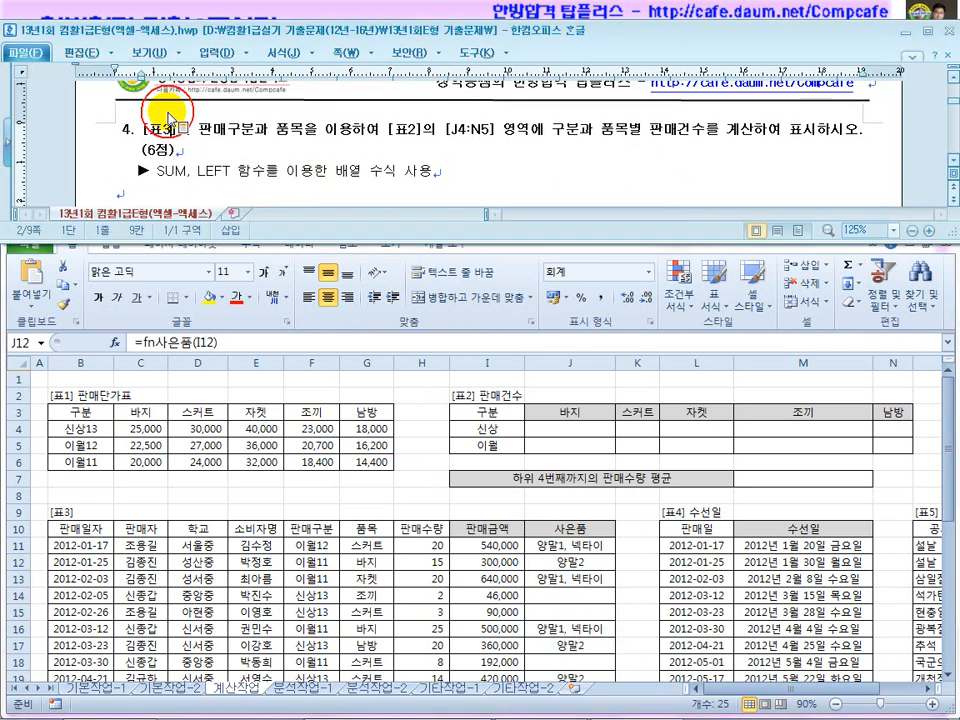
left_click(176, 571)
left_click(201, 557)
left_click(386, 135)
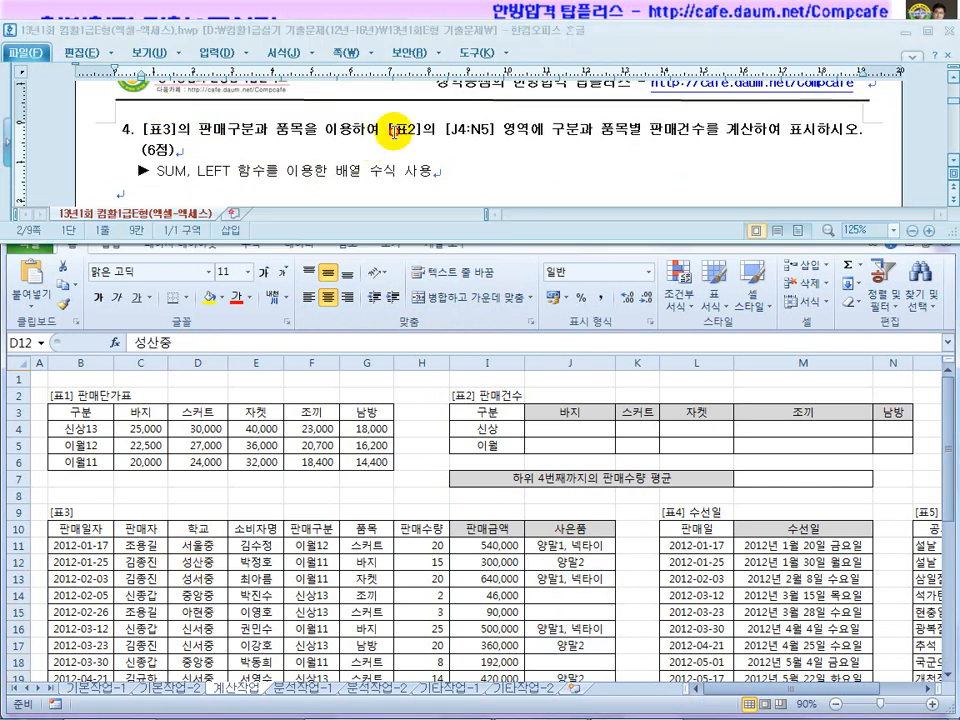
left_click(535, 432)
left_click_drag(490, 430, 497, 446)
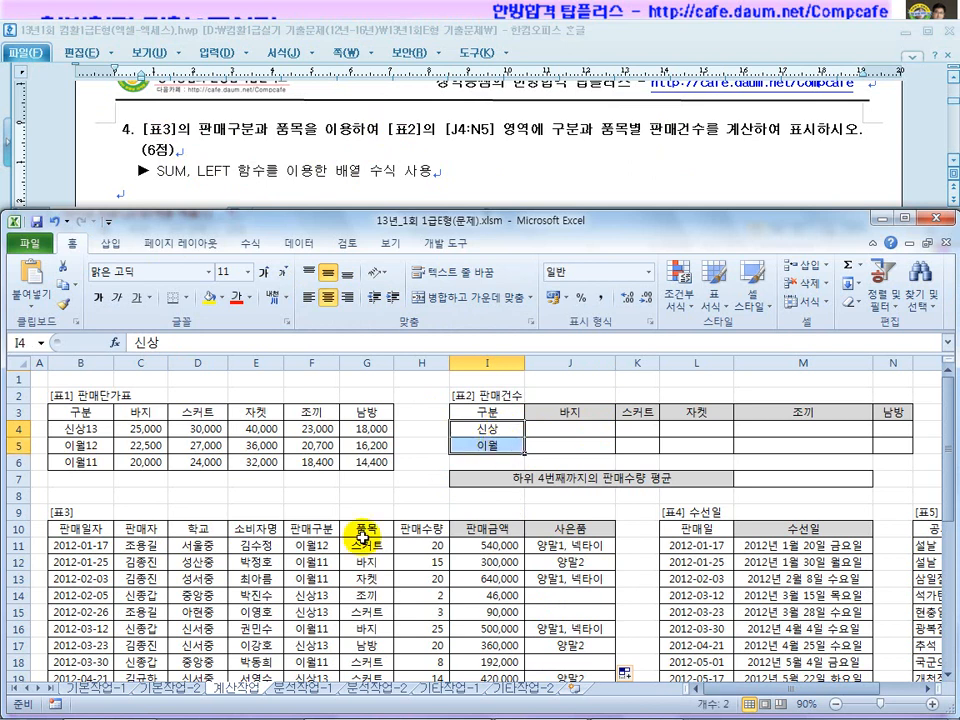
left_click_drag(312, 545, 312, 597)
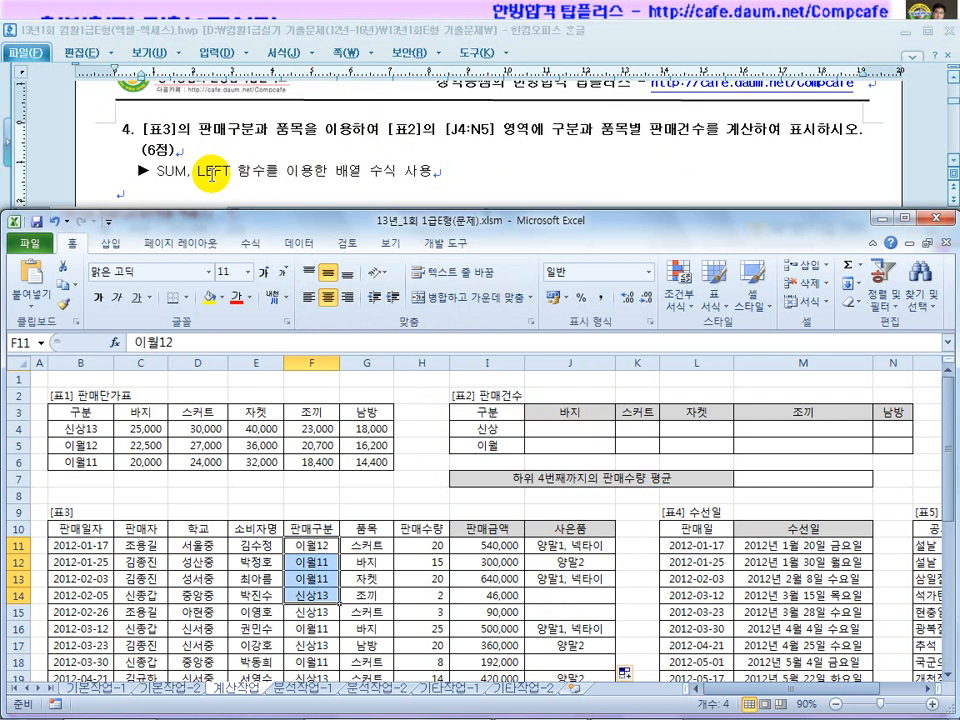
left_click_drag(492, 433, 494, 440)
left_click_drag(572, 410, 825, 410)
left_click_drag(367, 546, 376, 640)
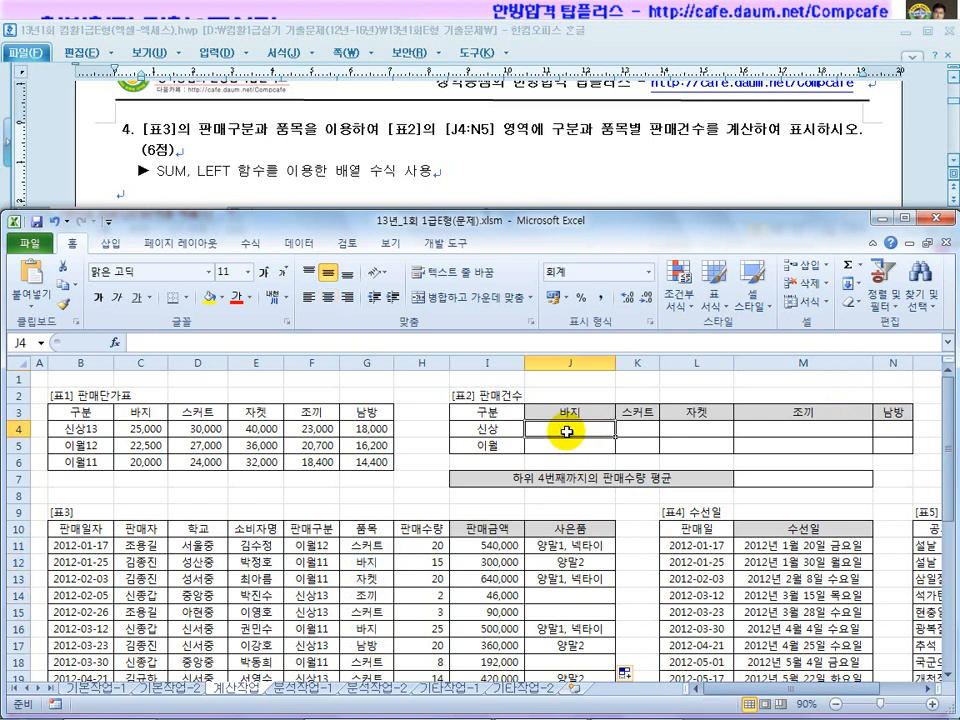
Type the skeleton =sum(()*()*1) in J4, with the caret in the first empty condition.
type("=")
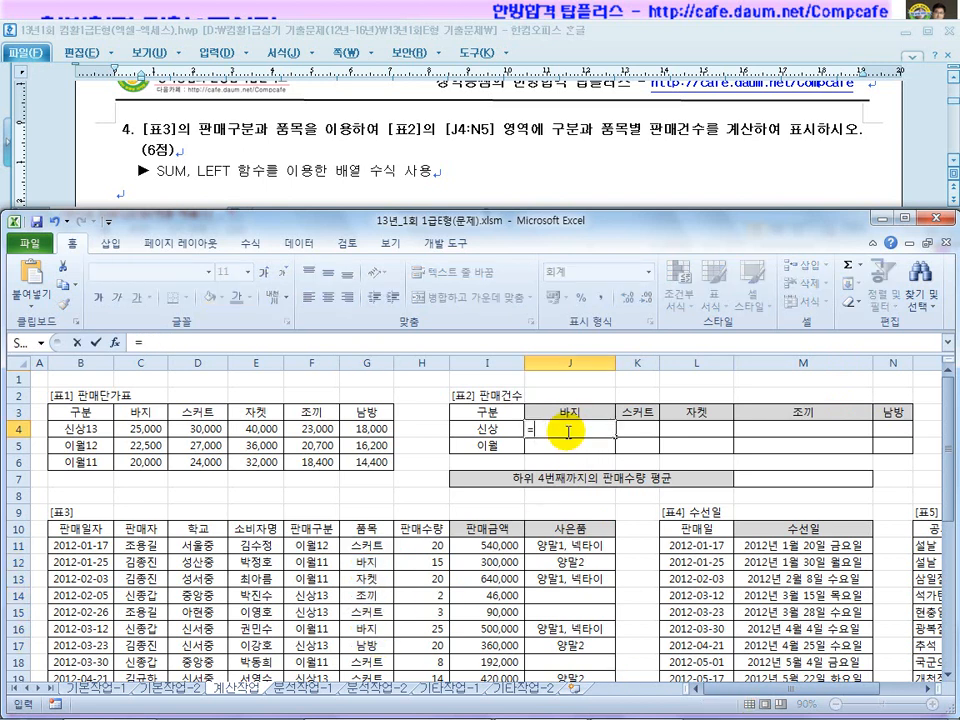
type("네sum((")
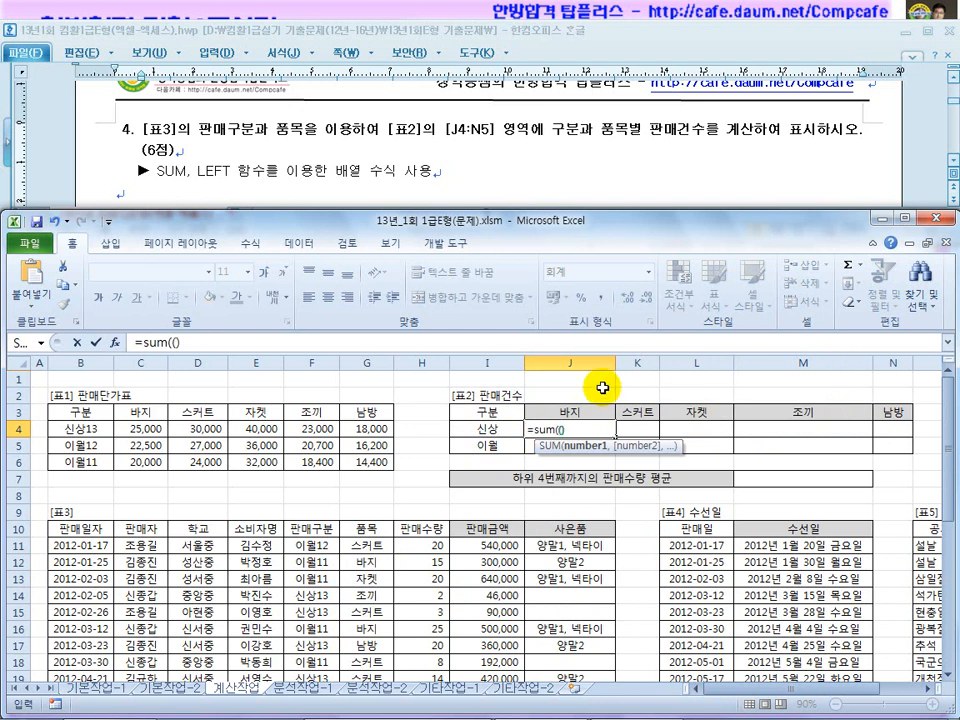
left_click(185, 343)
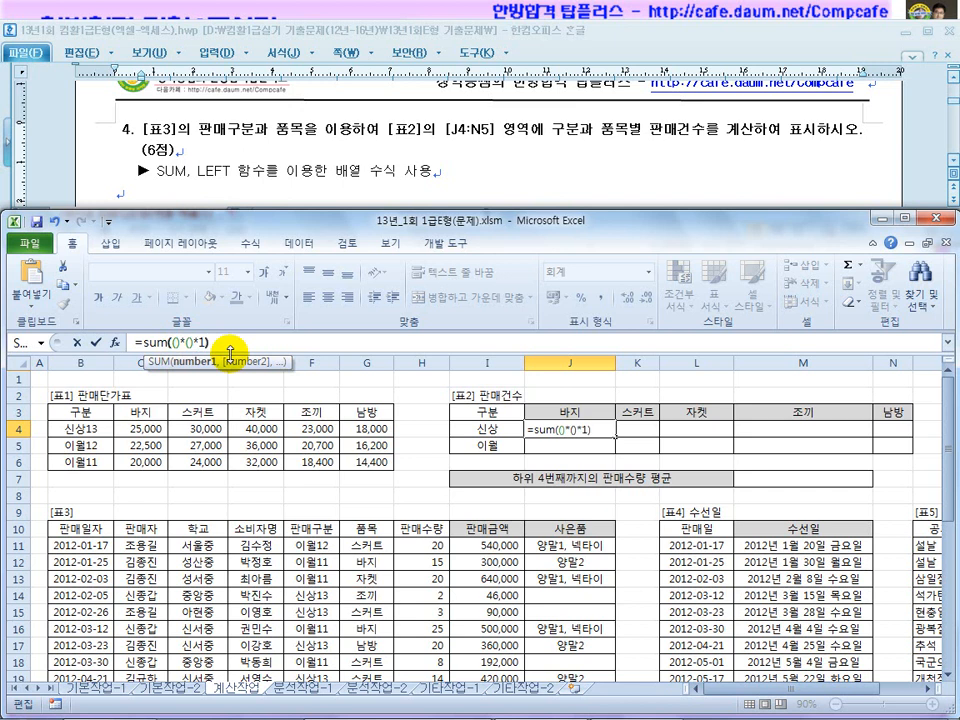
left_click(201, 342)
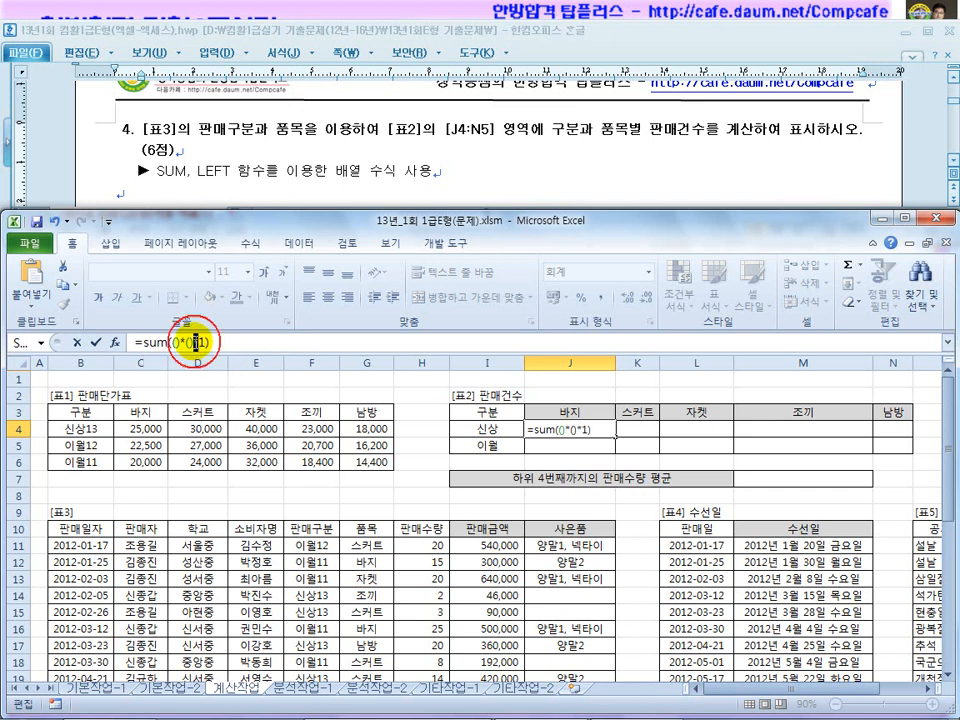
key("BackSpace")
type(",")
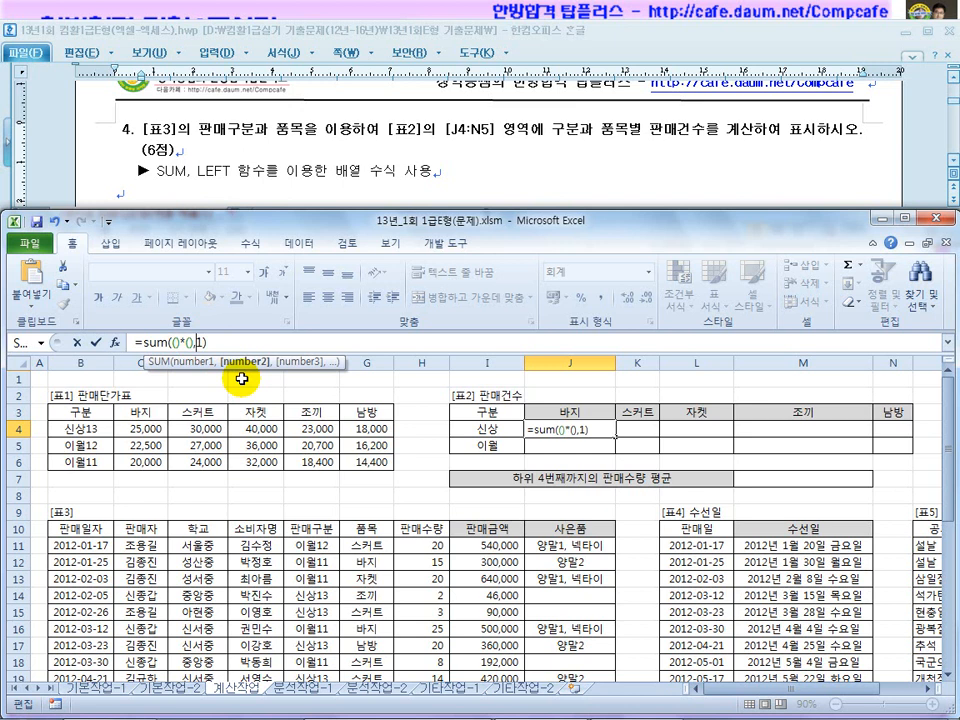
key("BackSpace")
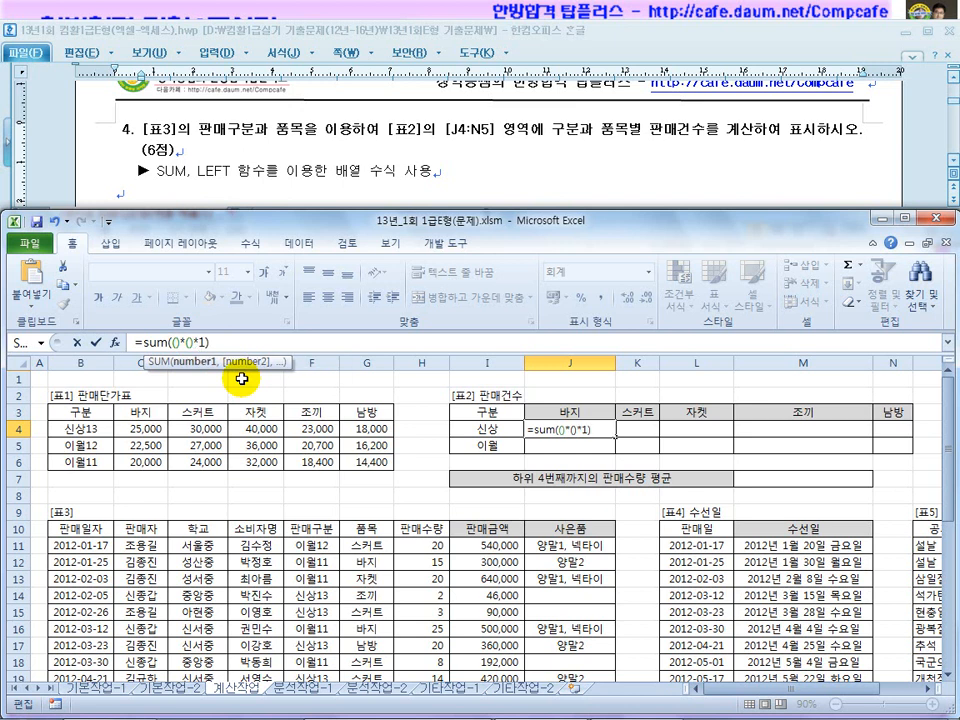
left_click(171, 342)
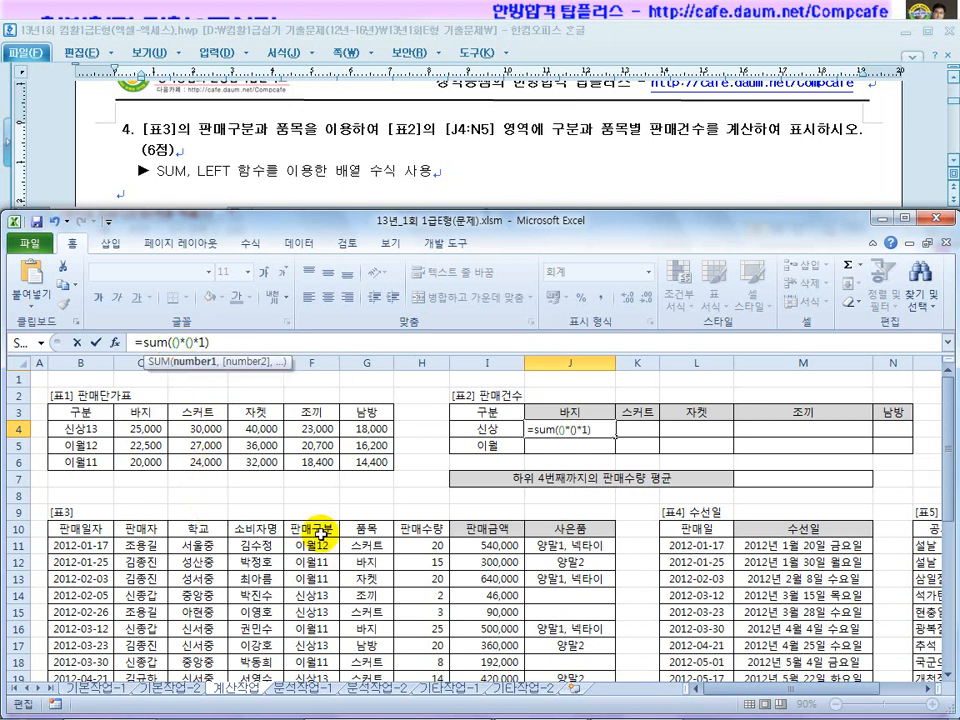
left_click_drag(940, 450, 945, 455)
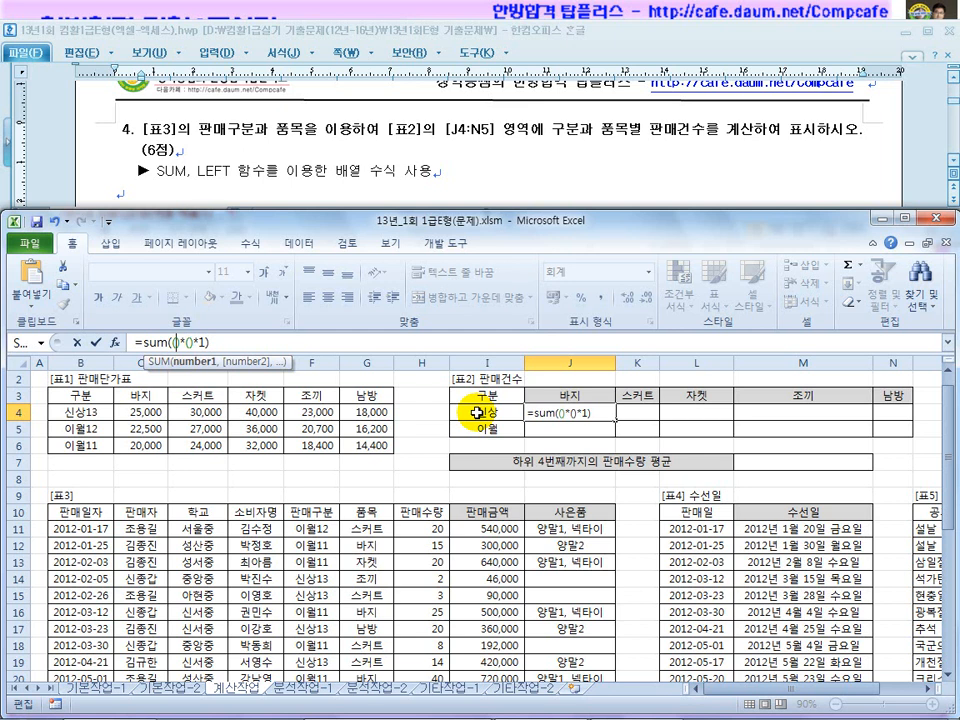
Fill the first condition as LEFT($F$11:$F$36,2)=$I4.
type("left(")
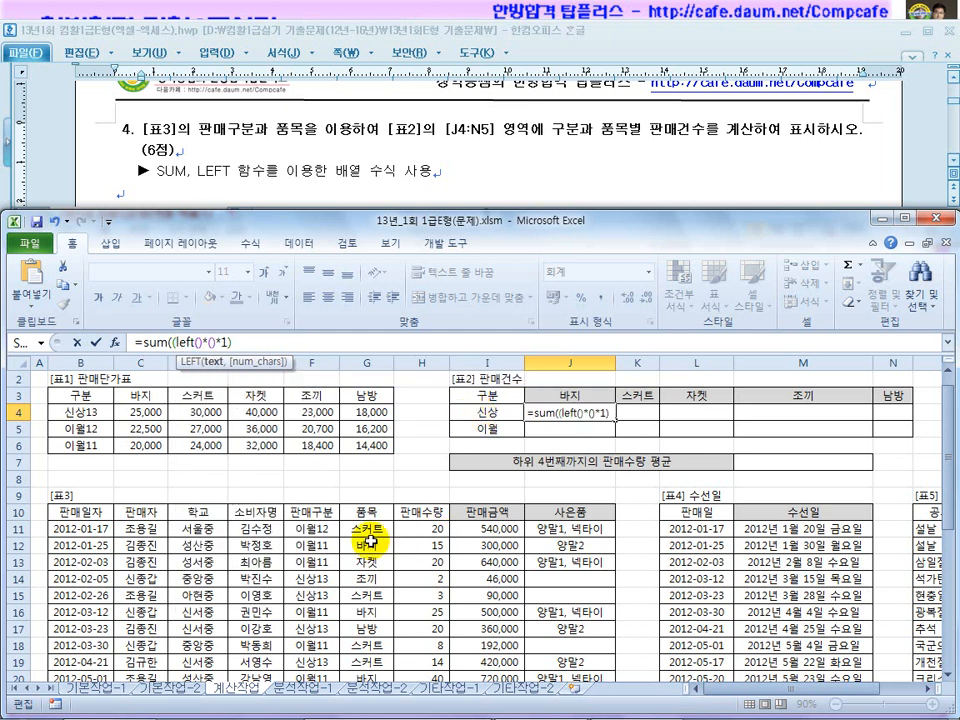
left_click_drag(320, 530, 316, 642)
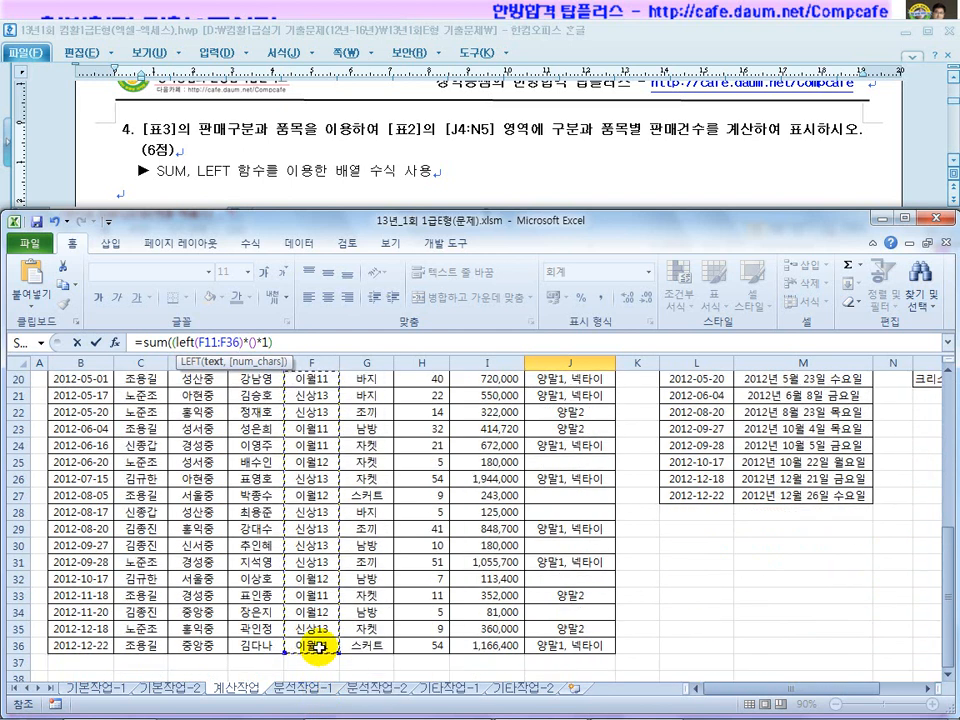
key("F4")
type(",2")
type(")=")
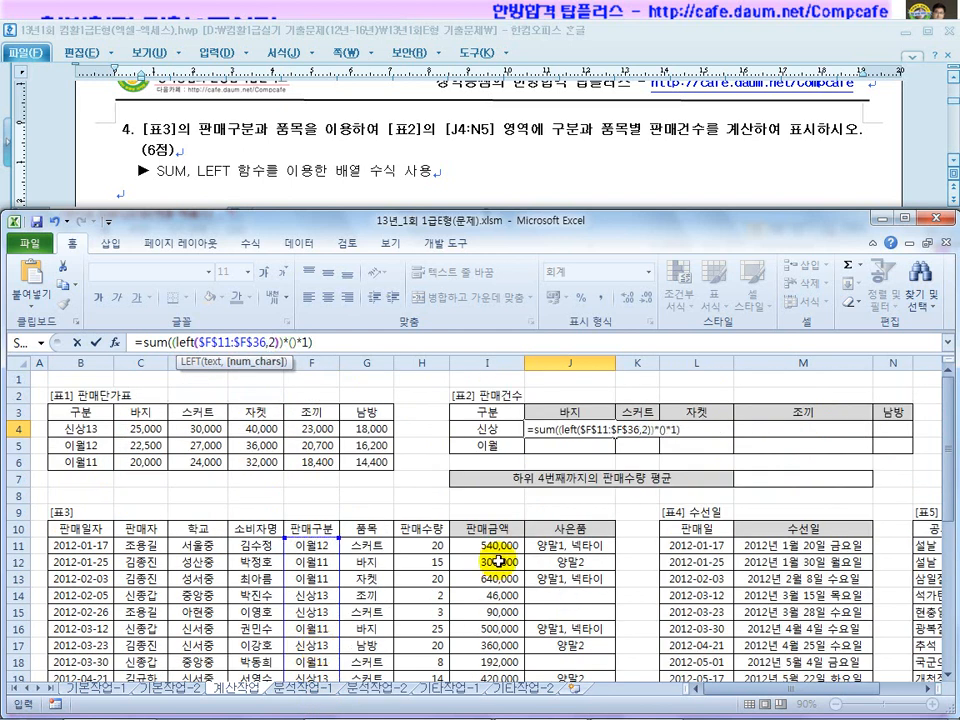
left_click(485, 427)
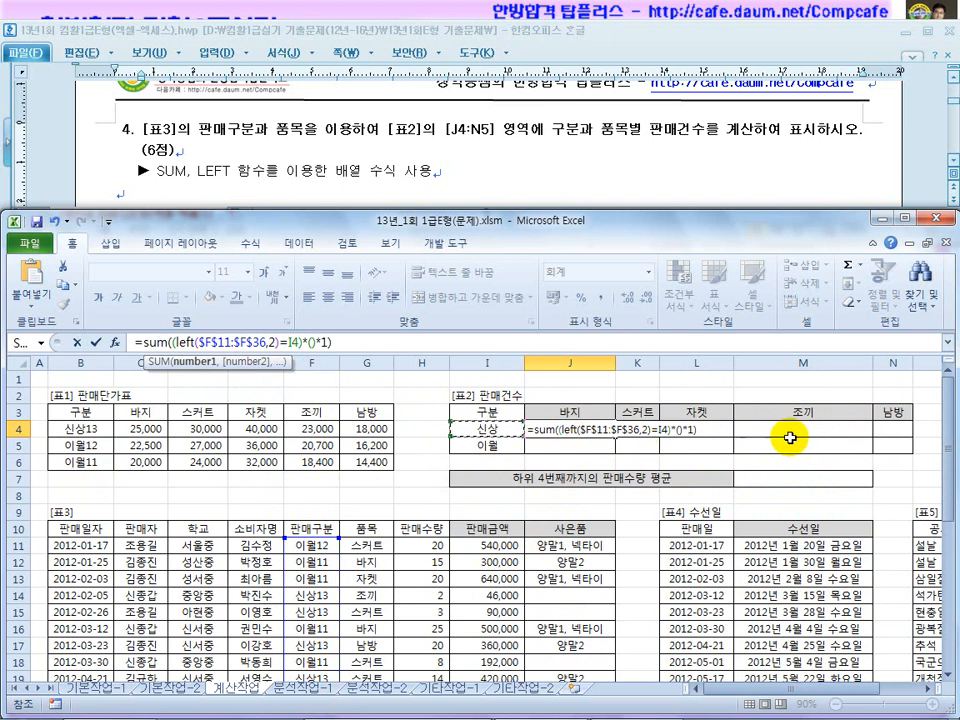
key("F4")
key("F4")
key("F4")
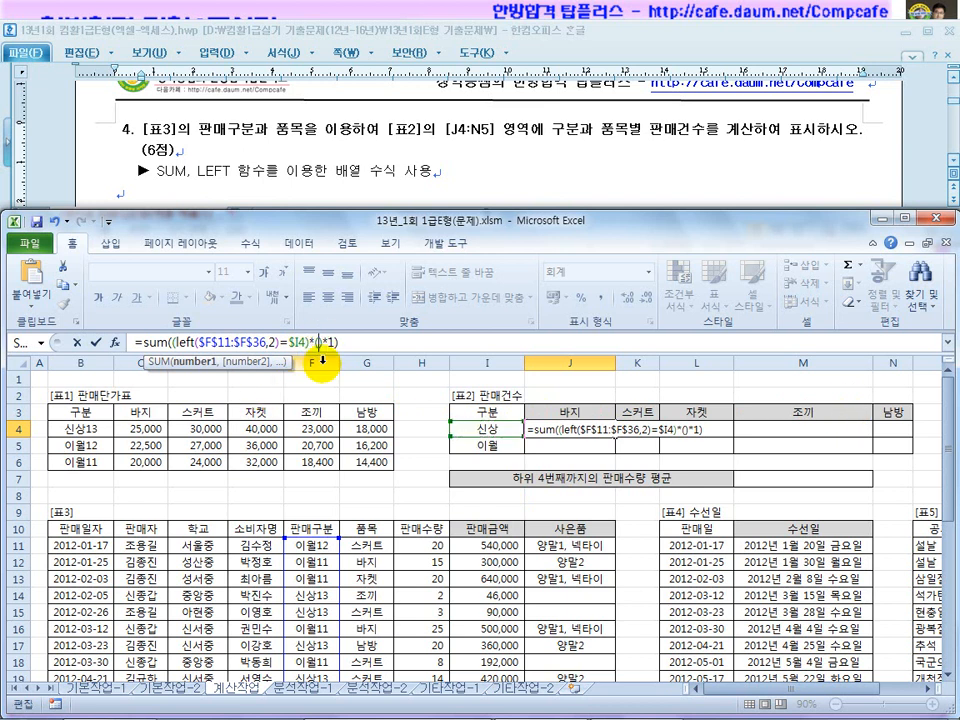
Add the condition $G$11:$G$36=J$3, enter it as an array formula, and fill across J4:N5.
left_click_drag(360, 546, 370, 672)
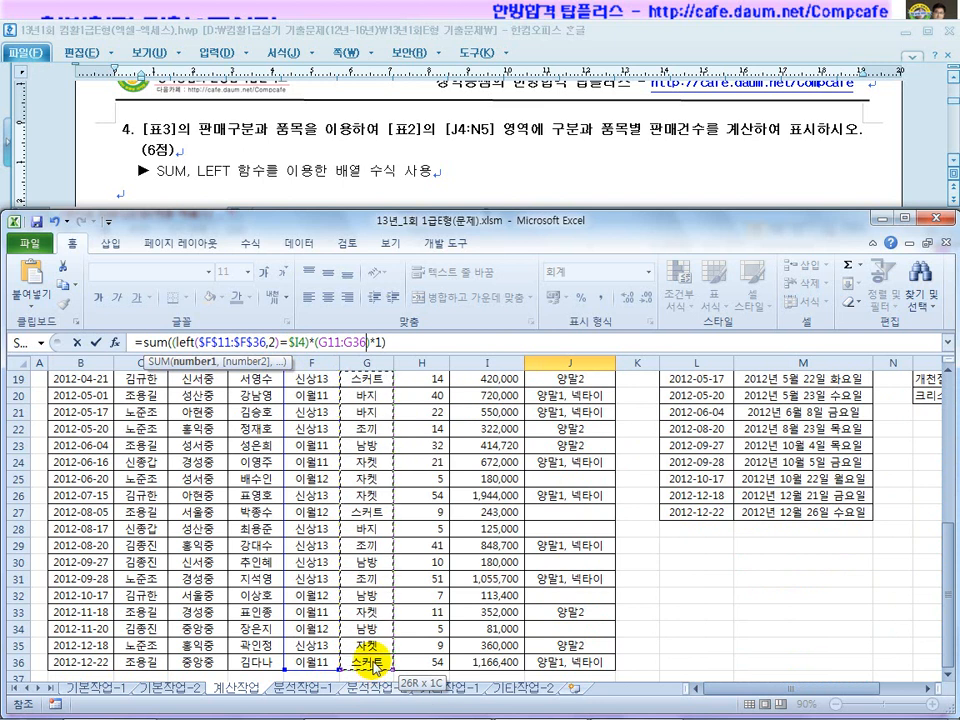
key("F4")
type("=")
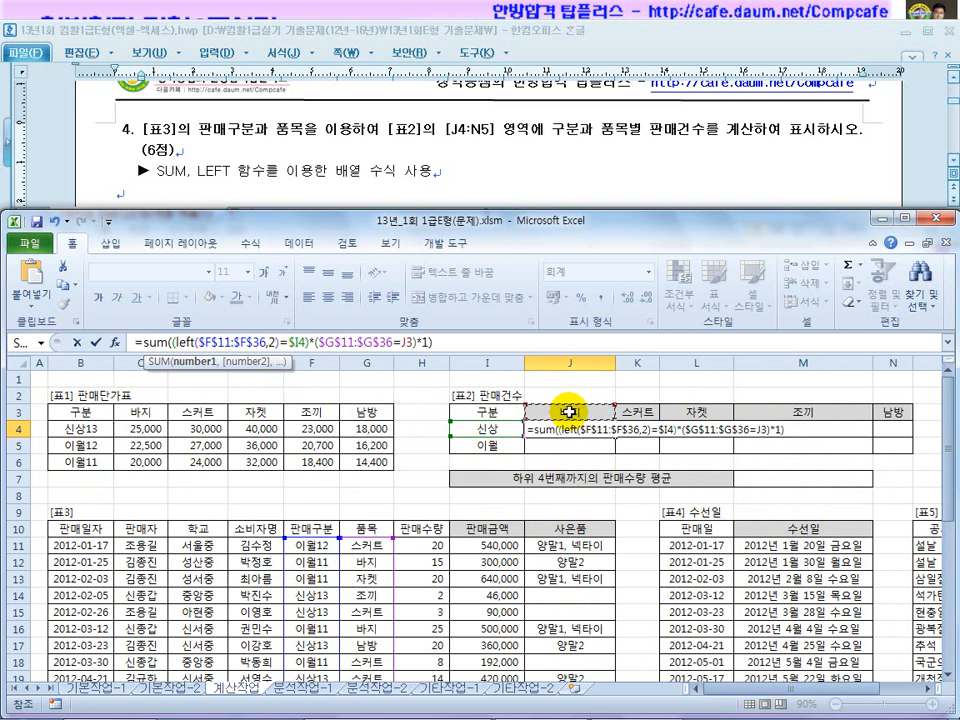
left_click(566, 411)
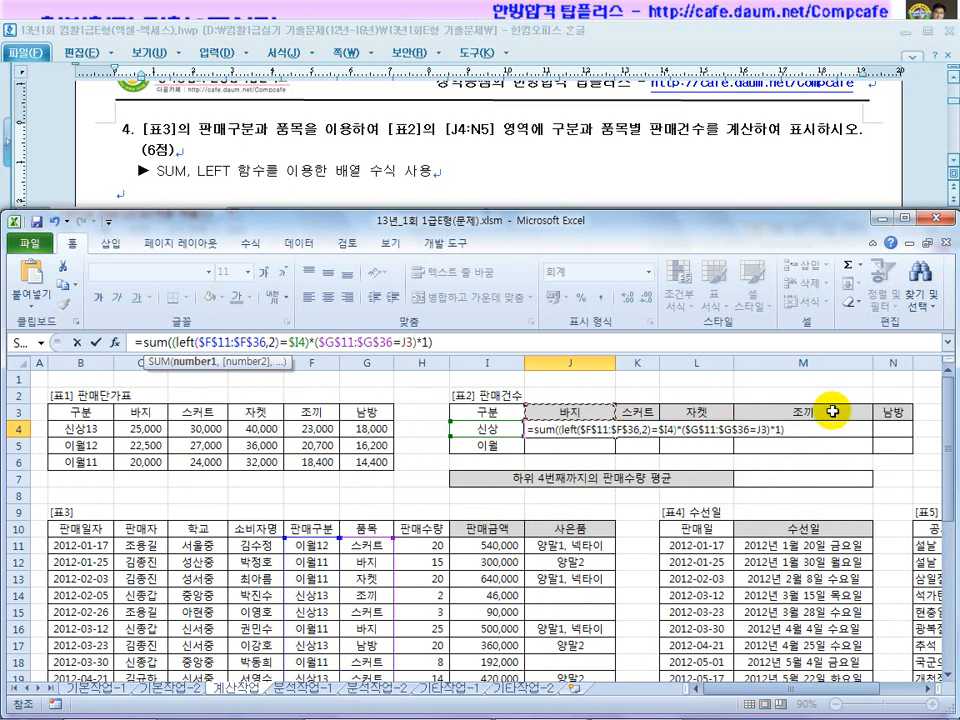
key("F4")
key("F4")
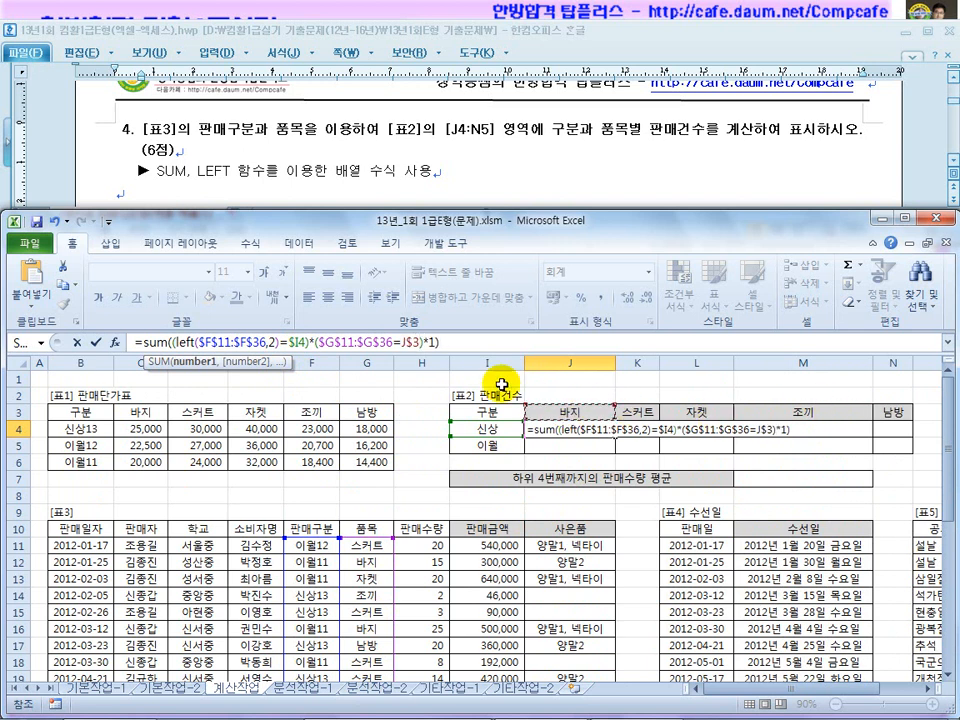
left_click(479, 346)
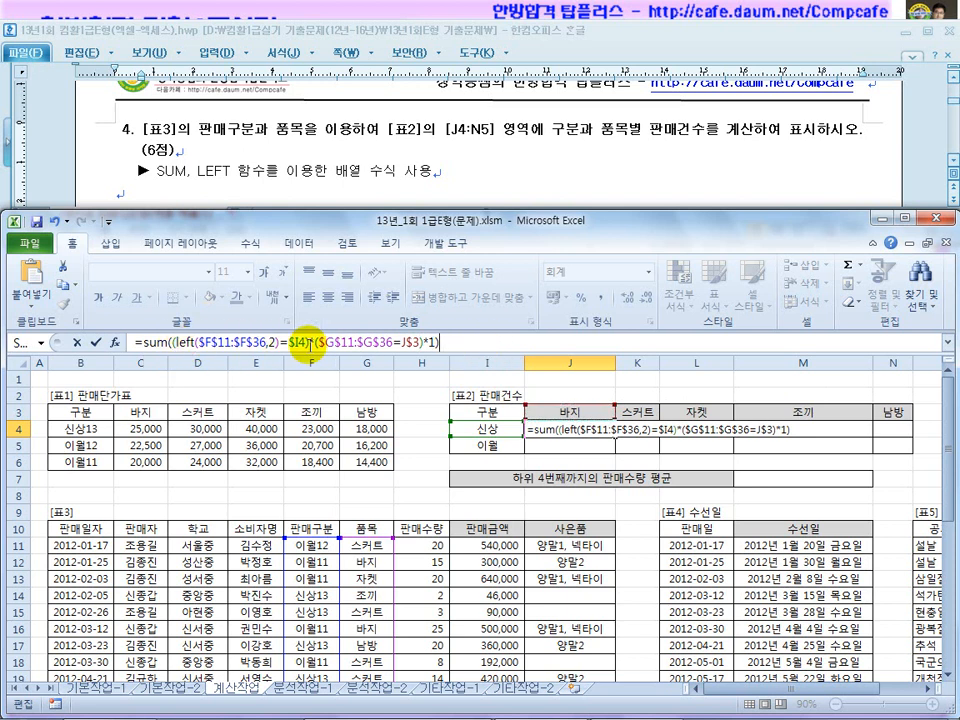
double_click(430, 341)
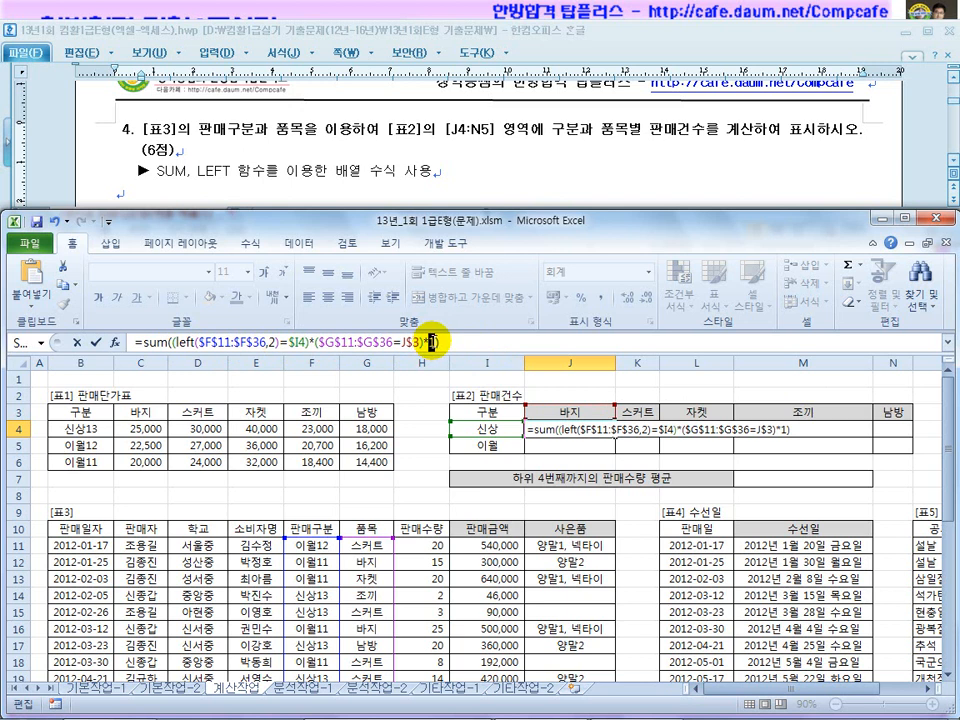
left_click(432, 341)
left_click(458, 341)
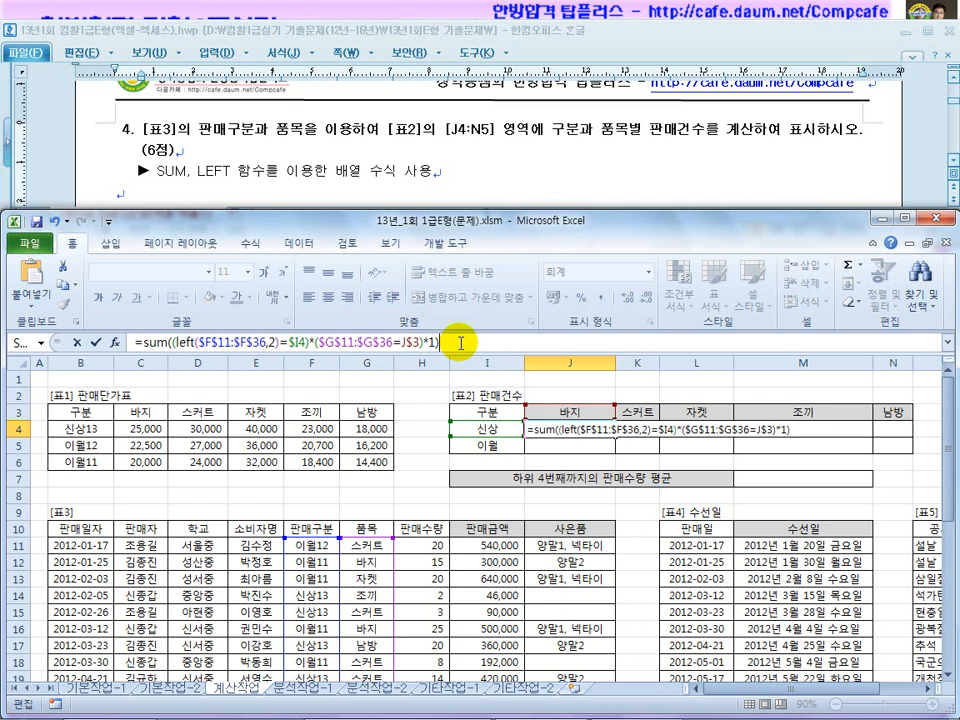
key("ctrl+shift+Return")
left_click_drag(612, 438, 904, 463)
left_click(575, 428)
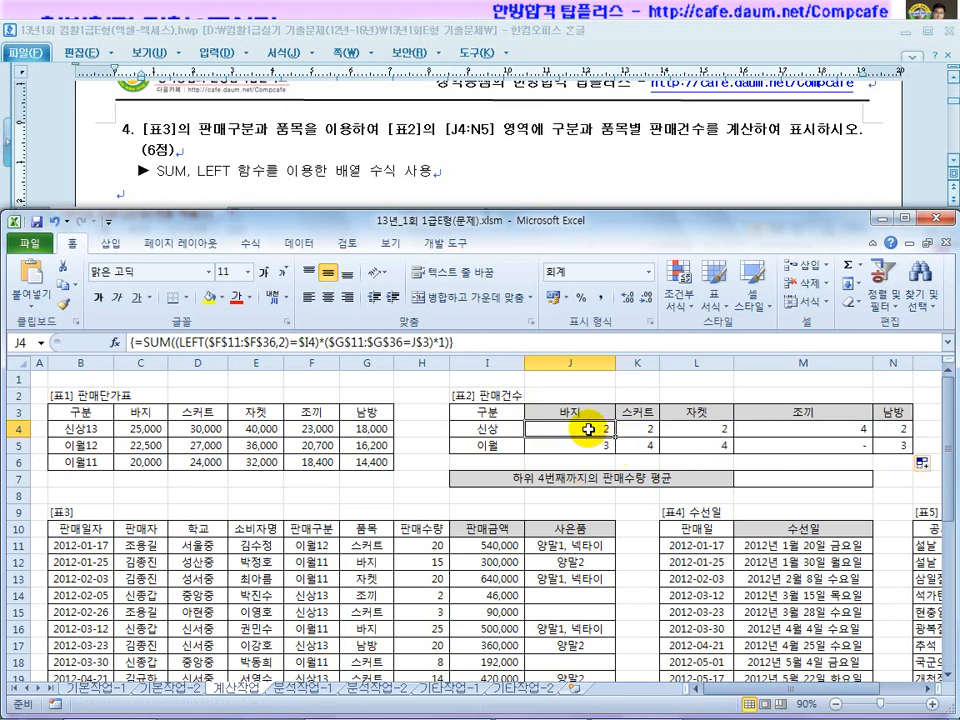
left_click_drag(572, 429, 887, 449)
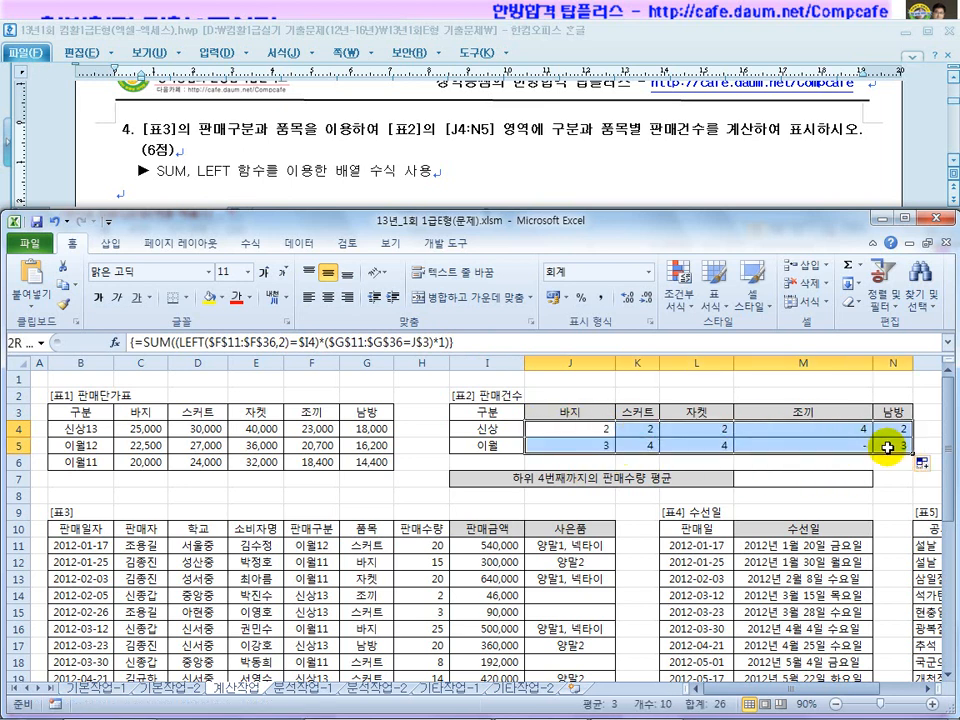
left_click(563, 428)
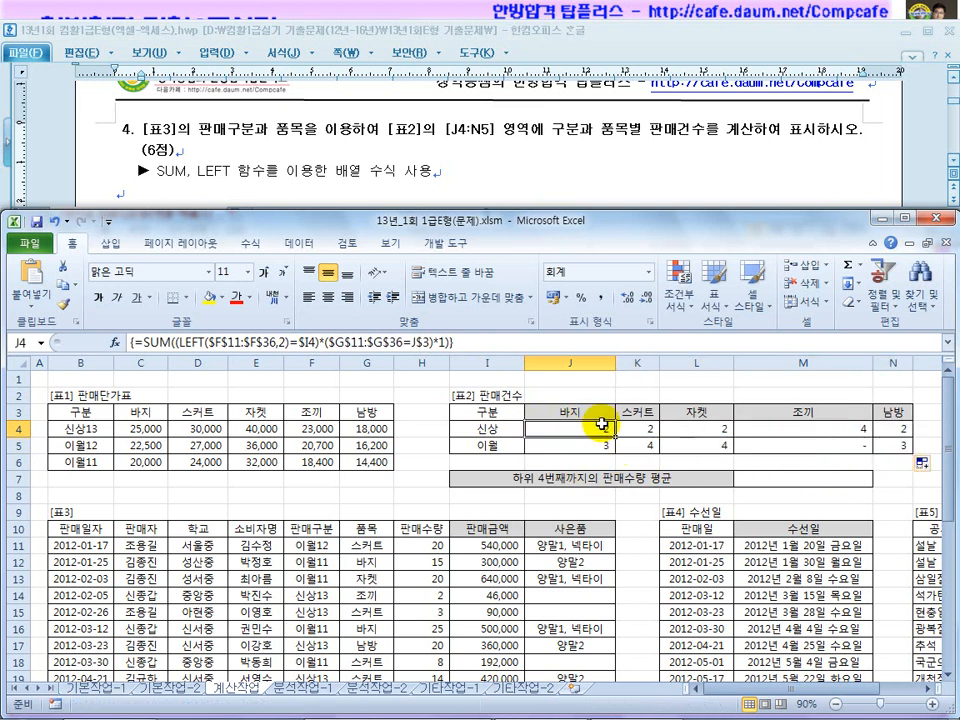
left_click(440, 341)
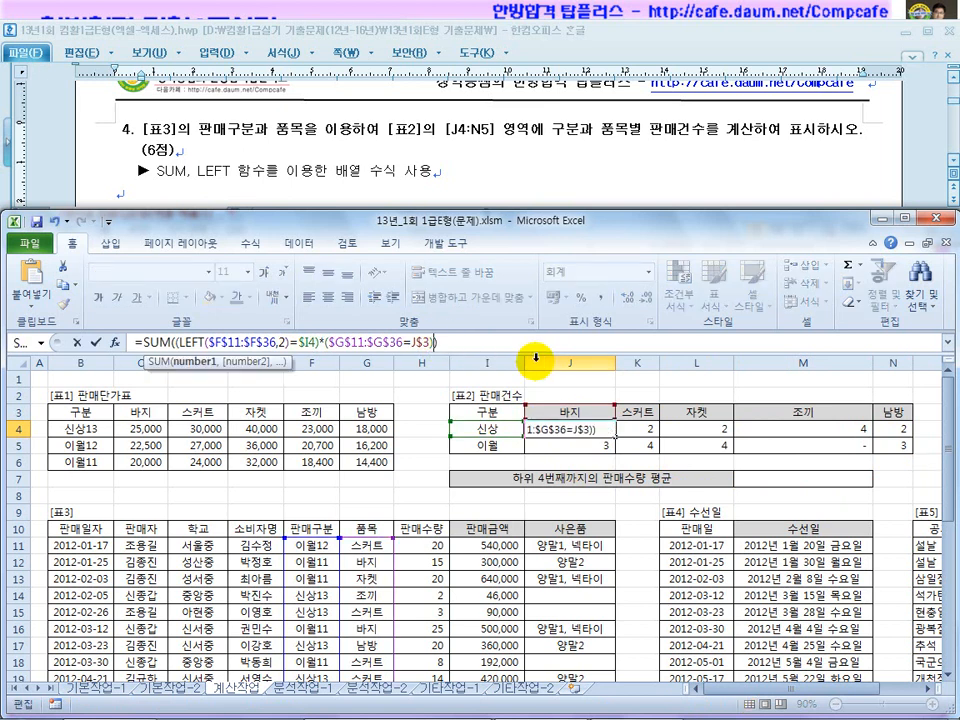
key("ctrl+shift+Return")
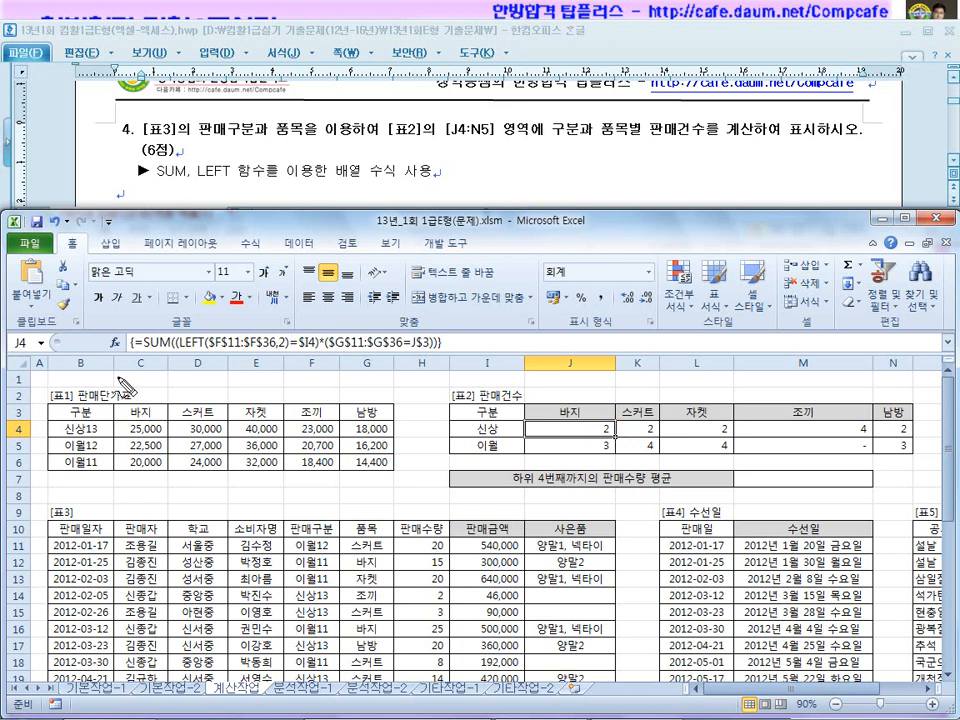
left_click_drag(151, 346, 268, 351)
left_click_drag(334, 353, 437, 349)
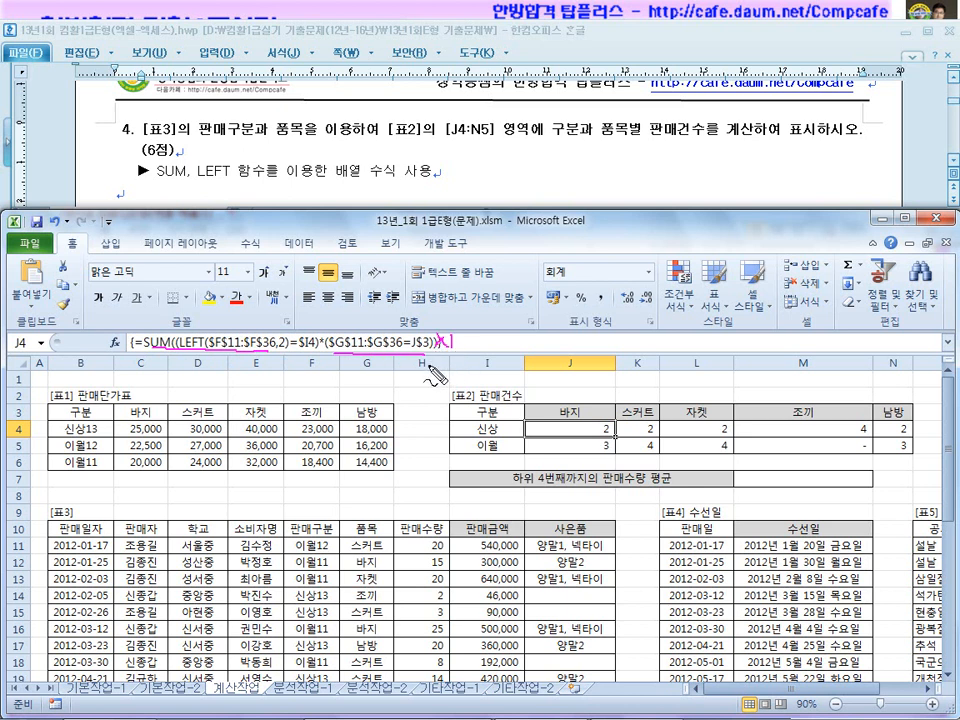
mouse_move(450, 326)
left_mouse_down()
mouse_move(466, 345)
mouse_move(448, 330)
left_mouse_up()
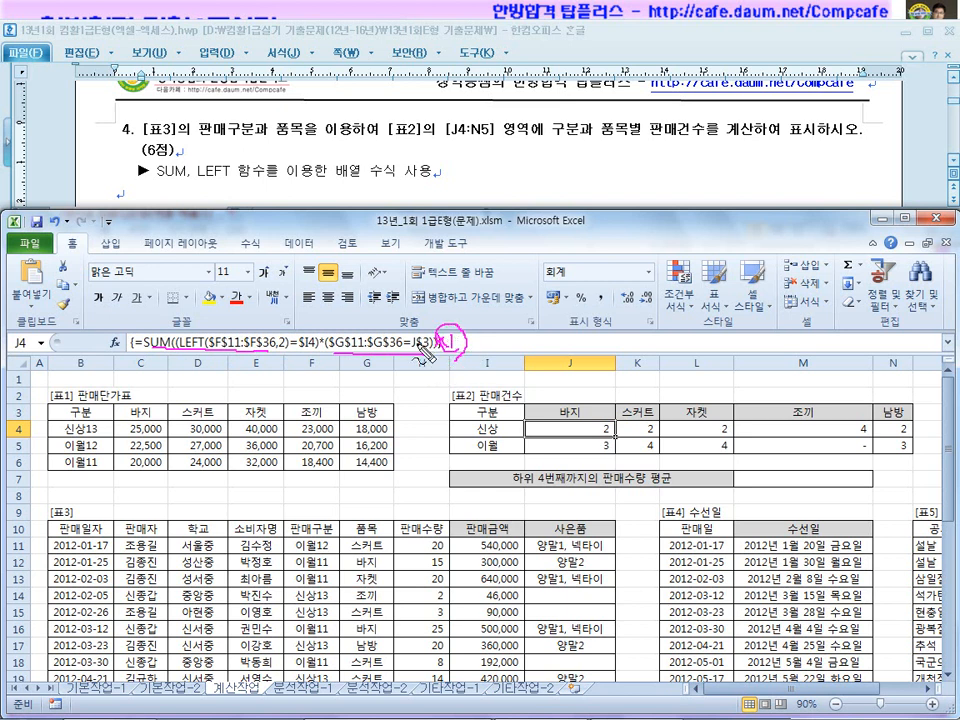
key("Escape")
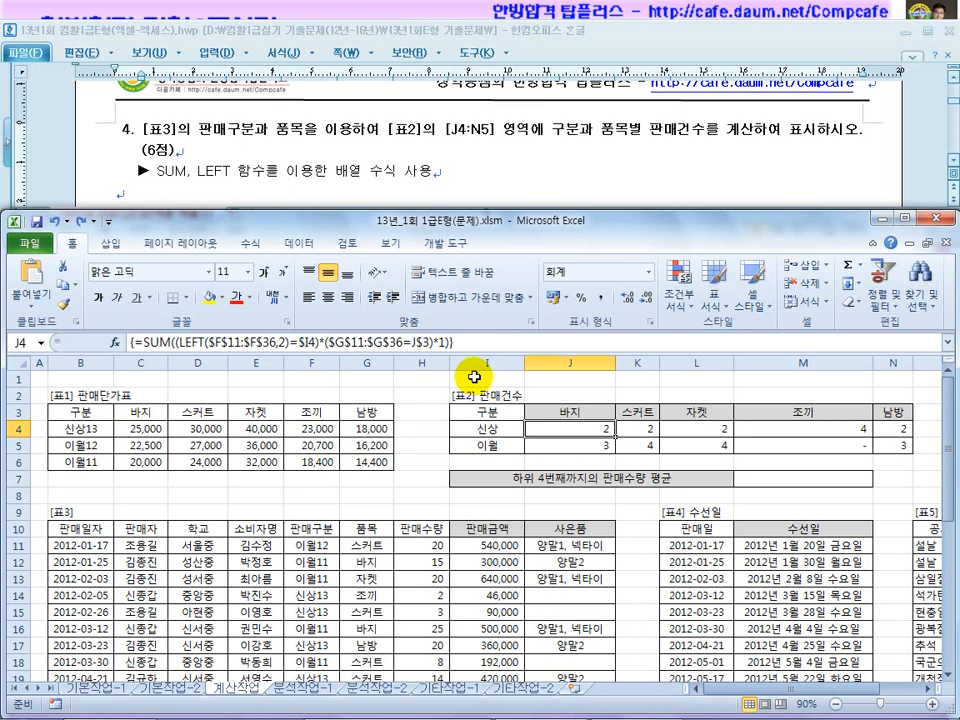
Scroll to question 5 and highlight 배열 수식 and the SMALL function hint.
scroll(474, 376, "down", 2)
left_click(471, 154)
scroll(350, 200, "down", 3)
scroll(345, 195, "up", 2)
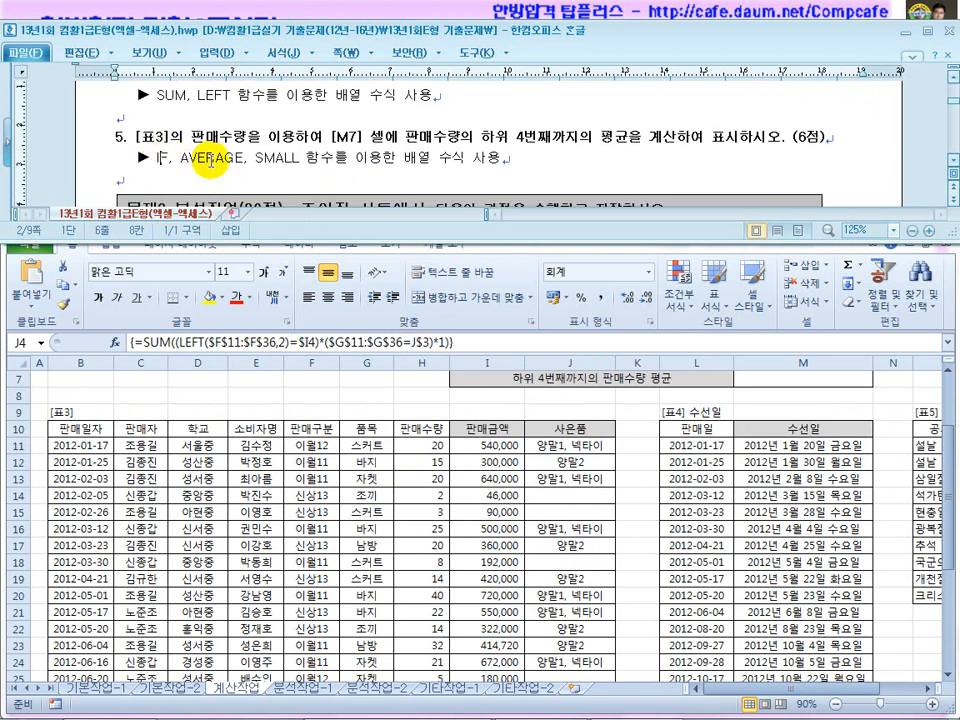
left_click(270, 158)
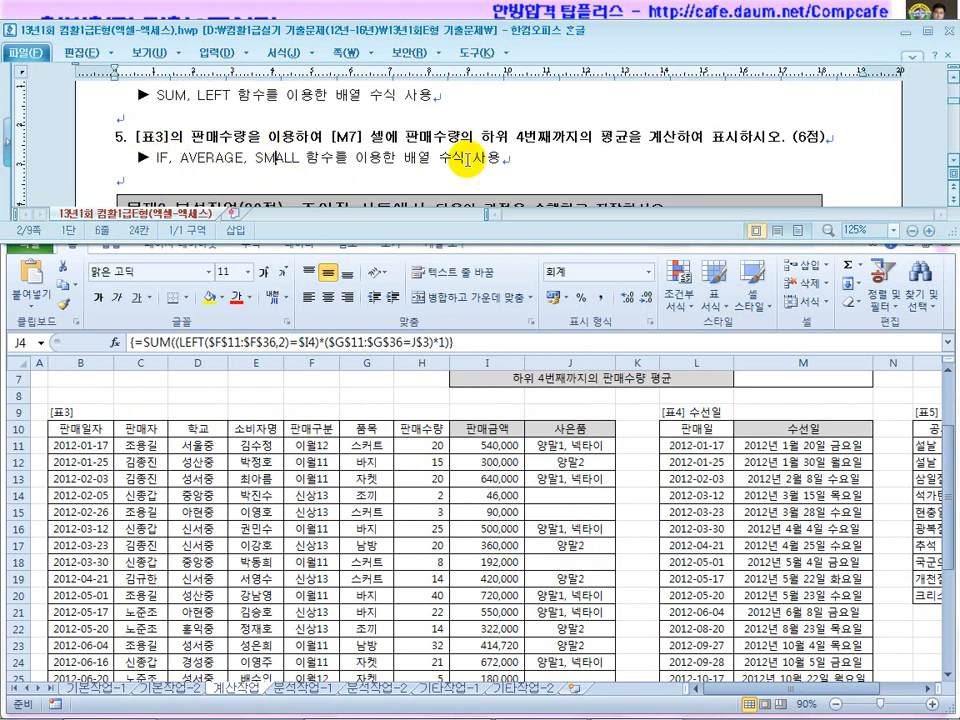
left_click_drag(466, 158, 396, 160)
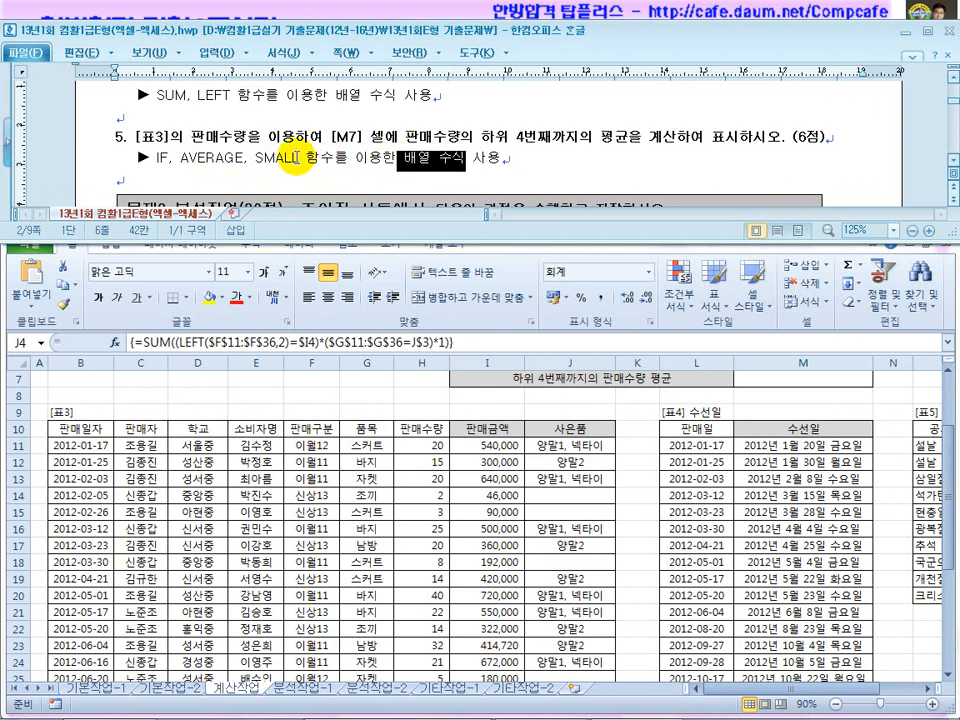
left_click_drag(299, 160, 258, 160)
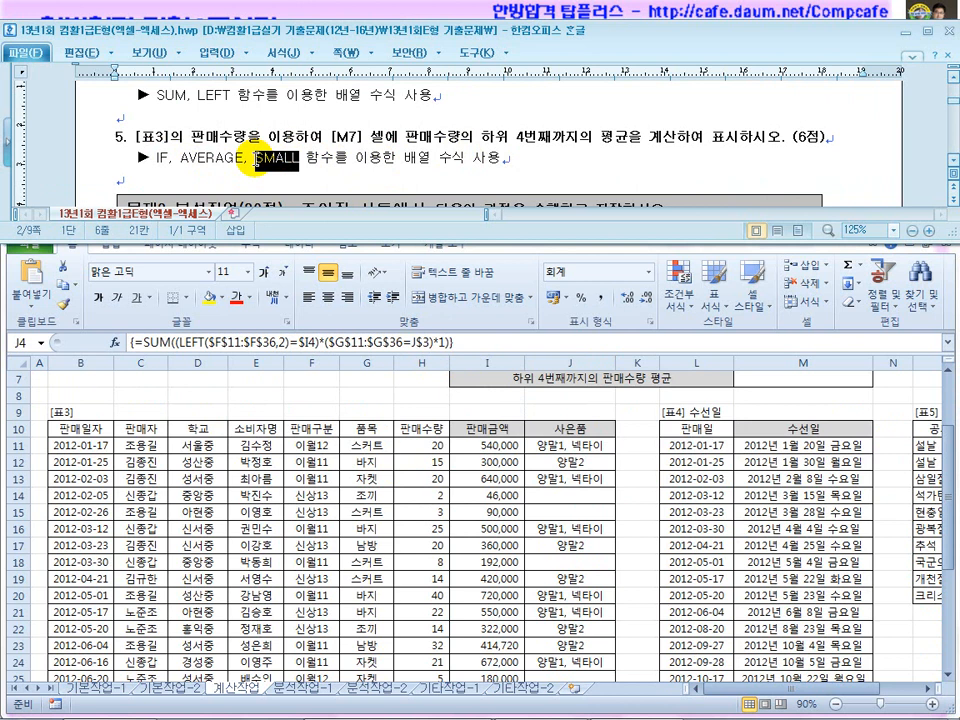
left_click(300, 160)
left_click_drag(300, 160, 254, 160)
Highlight the lowest-four 판매수량 and averaging requirements, along with the IF and SMALL hints.
left_click_drag(600, 137, 432, 138)
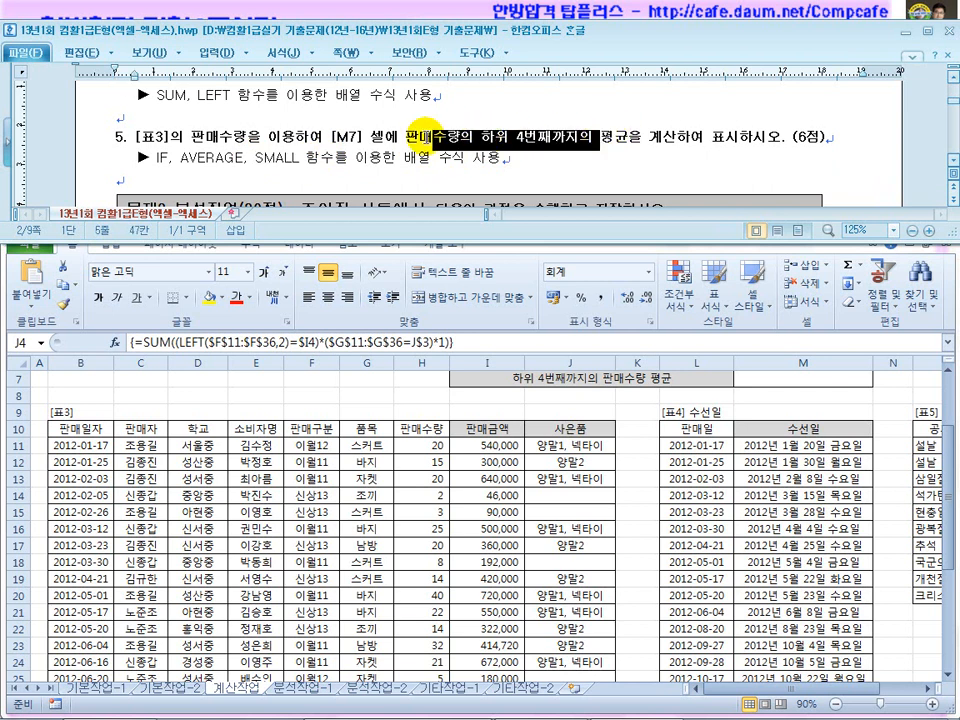
left_click_drag(677, 137, 598, 140)
left_click_drag(447, 138, 578, 137)
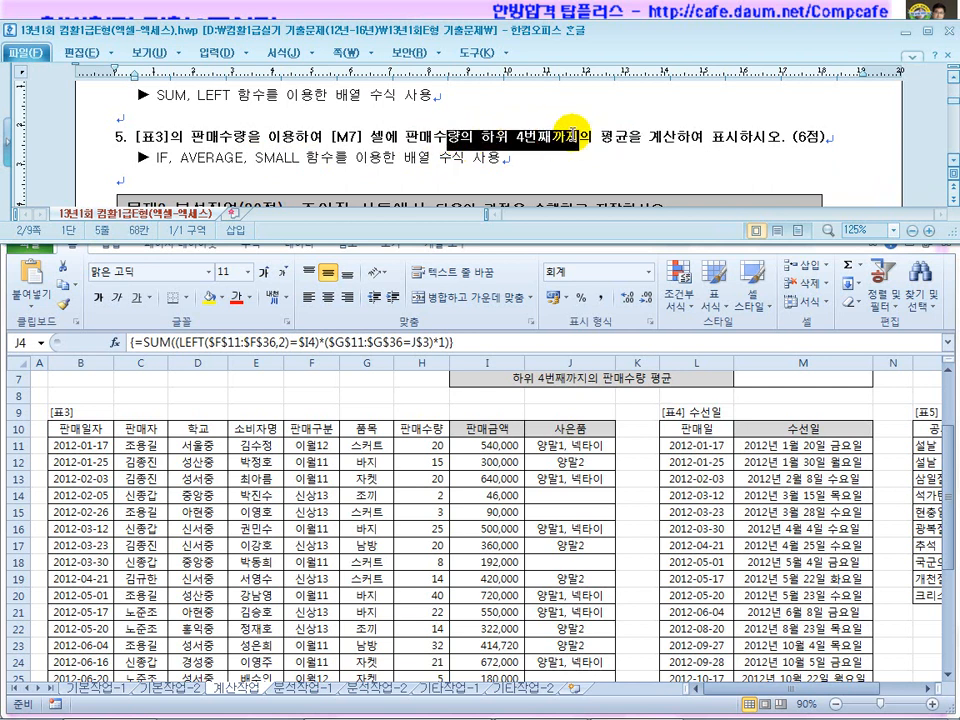
left_click_drag(292, 163, 254, 162)
left_click_drag(173, 159, 148, 157)
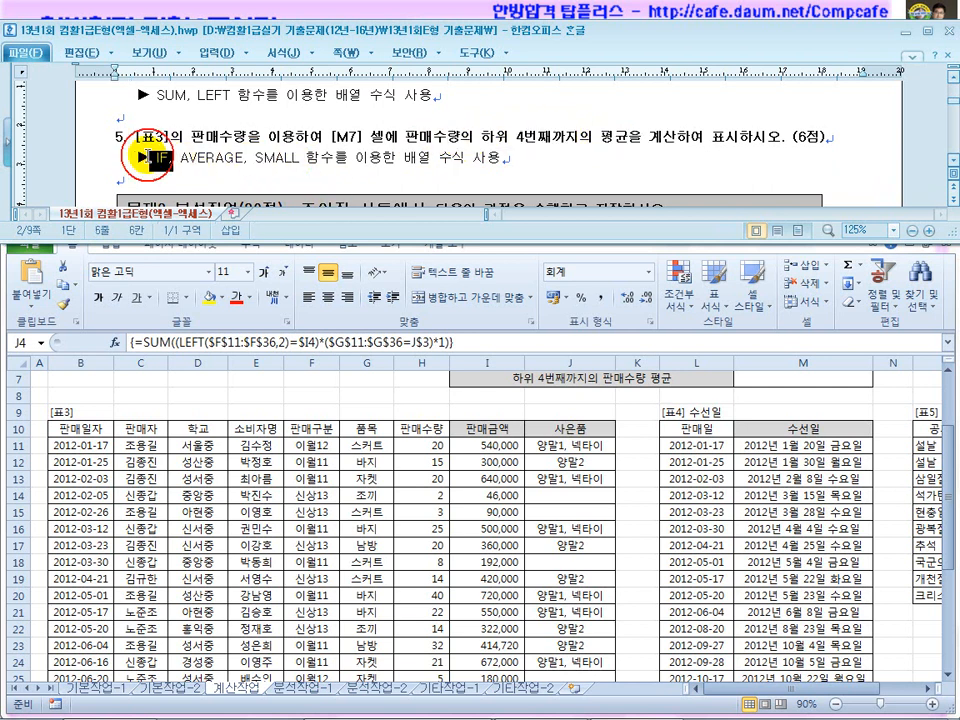
left_click_drag(603, 140, 664, 140)
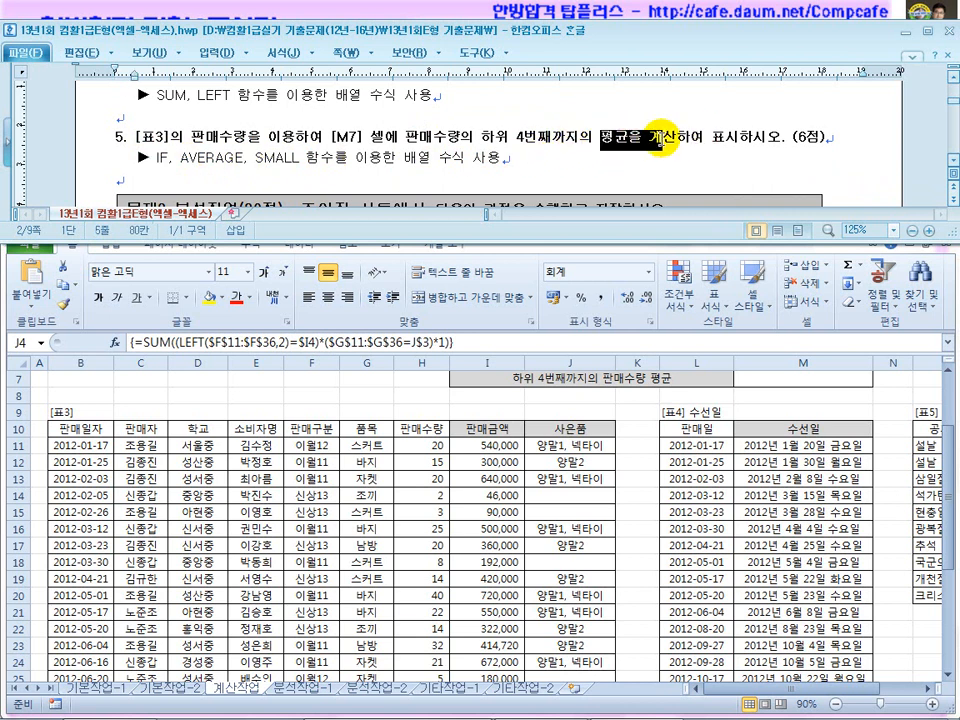
left_click_drag(171, 160, 147, 157)
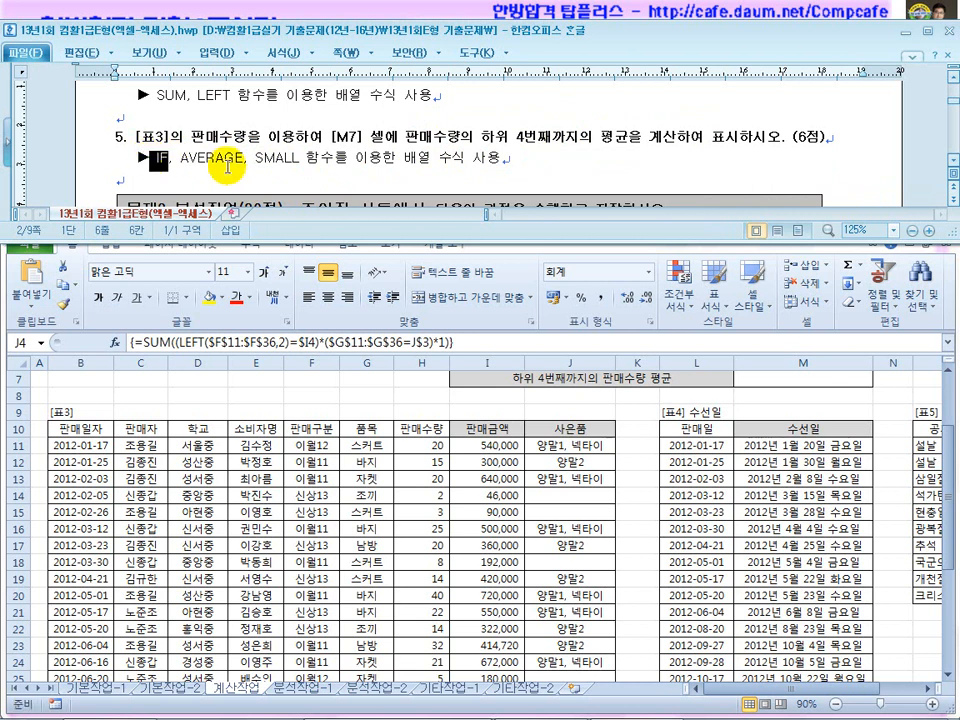
left_click_drag(256, 158, 333, 160)
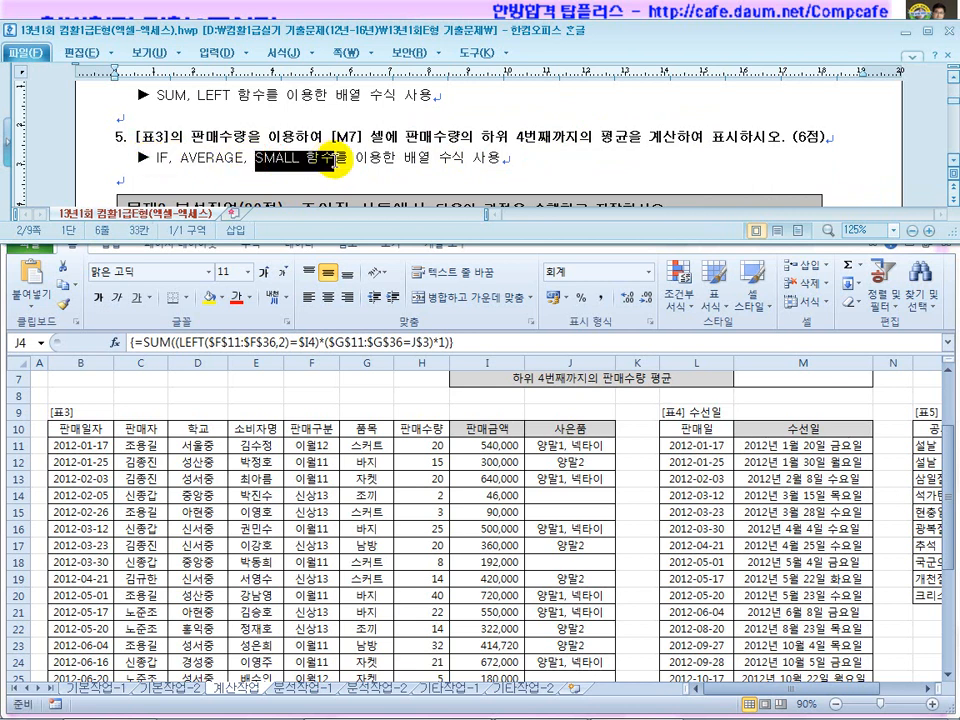
left_click_drag(578, 140, 437, 147)
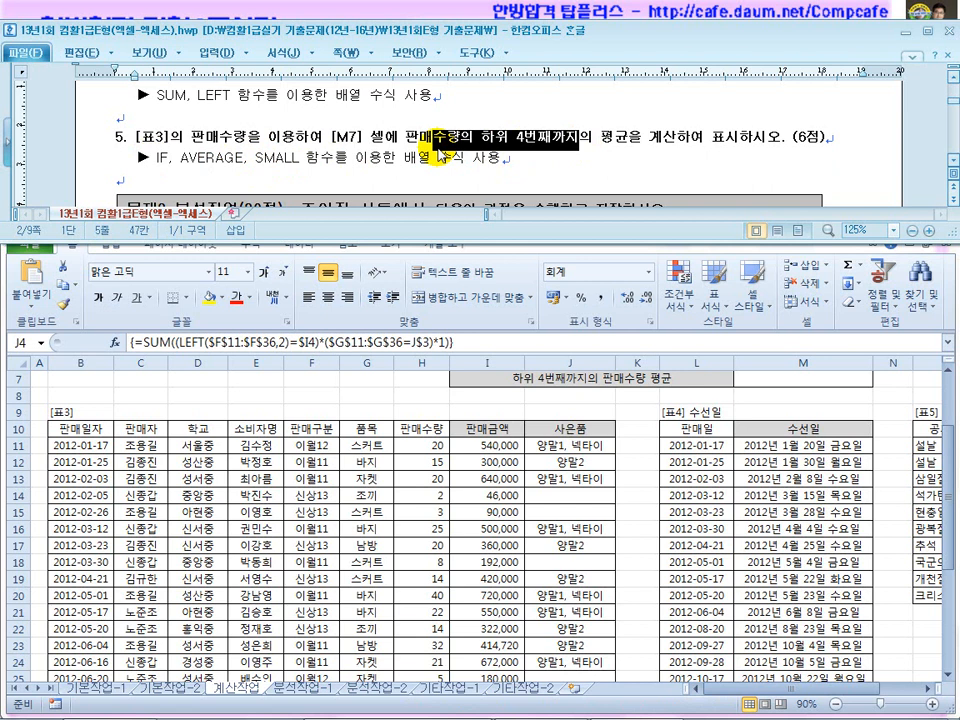
Select M7 and begin the answer formula with =average(if(.
left_click(315, 435)
scroll(315, 435, "down", 2)
scroll(315, 435, "up", 2)
scroll(315, 435, "up", 2)
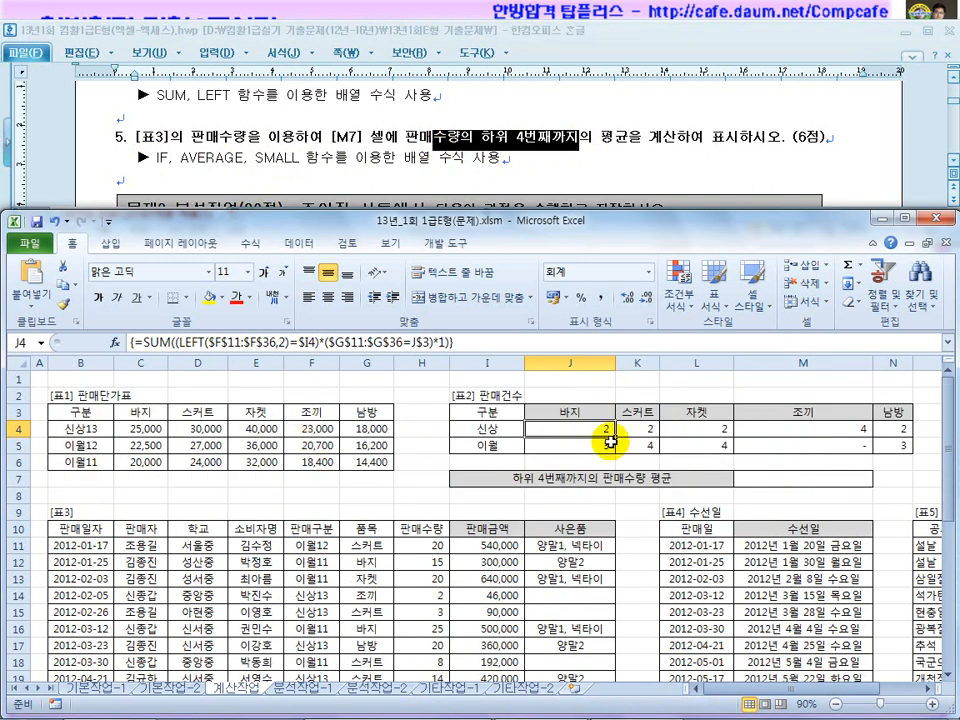
left_click(763, 481)
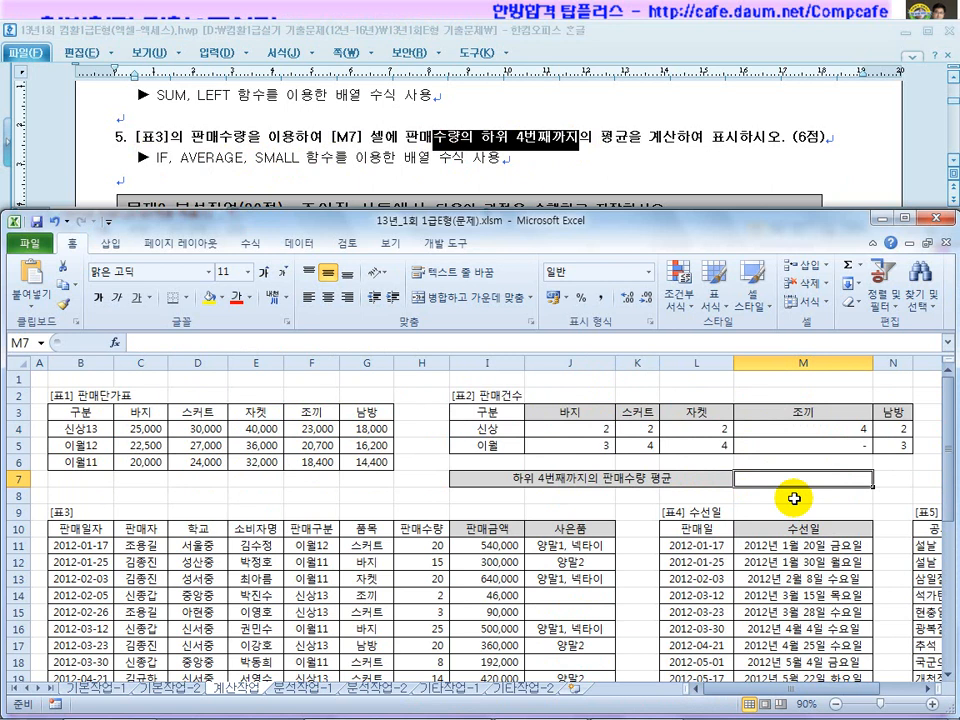
type("=avera")
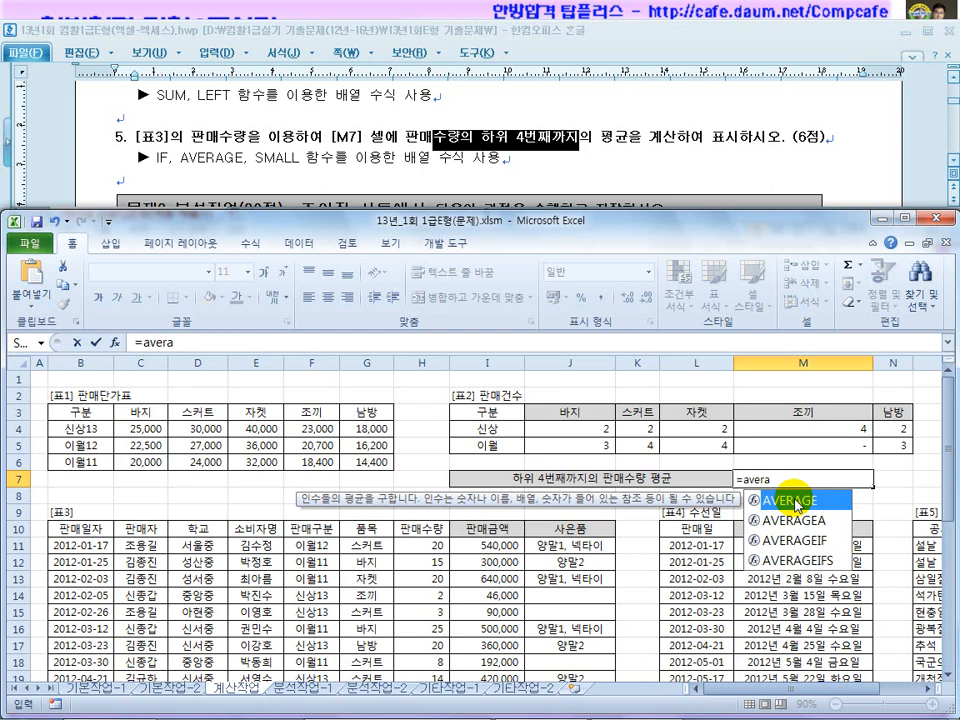
type("ge(")
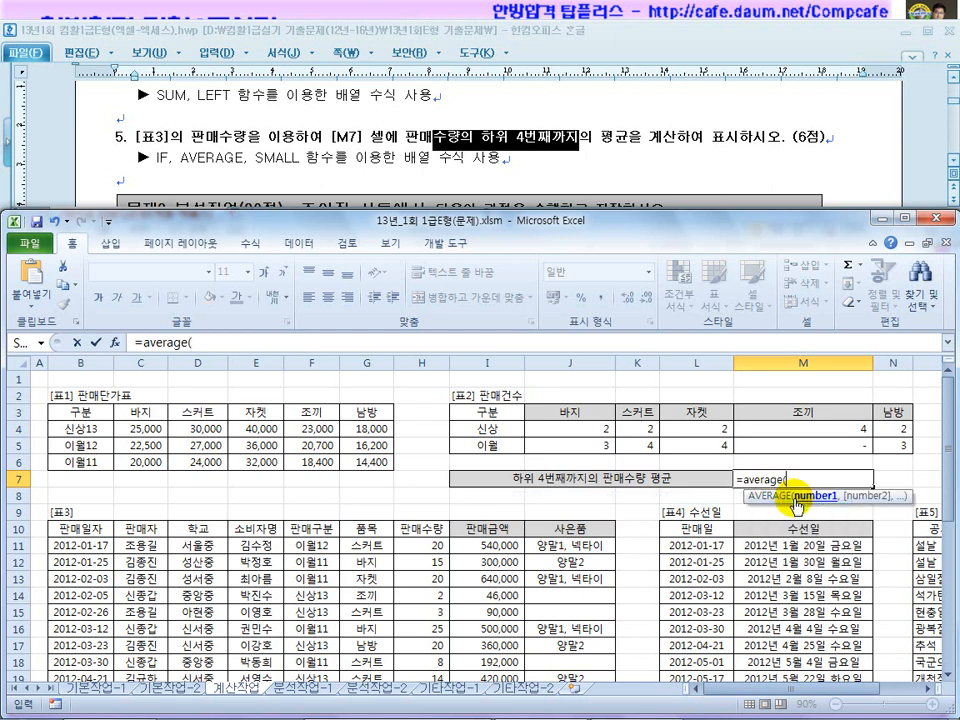
type("if(")
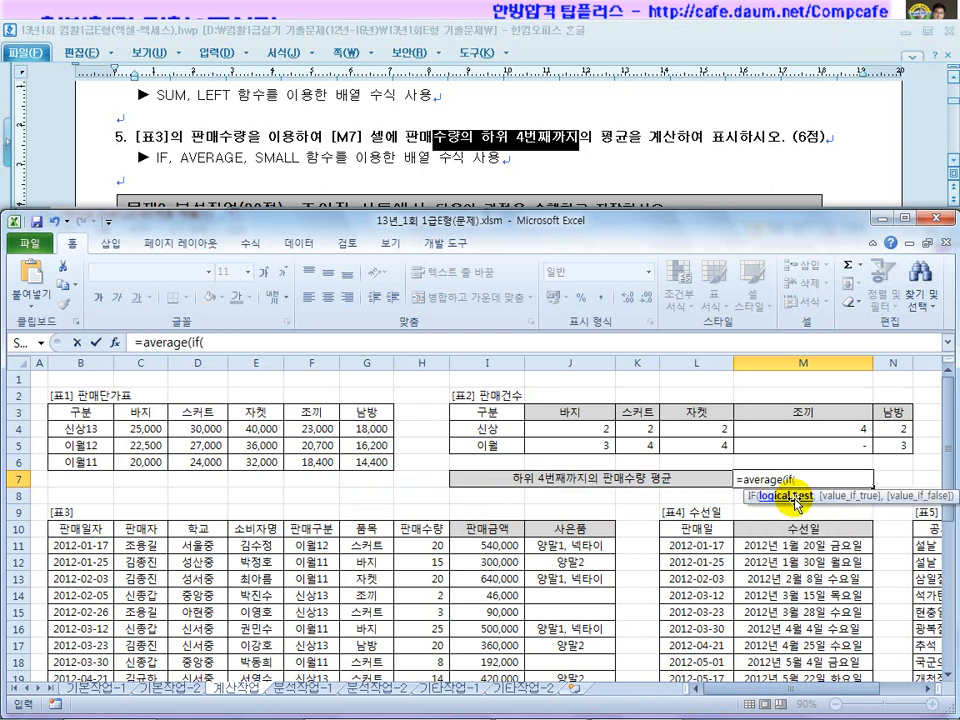
left_click(205, 342)
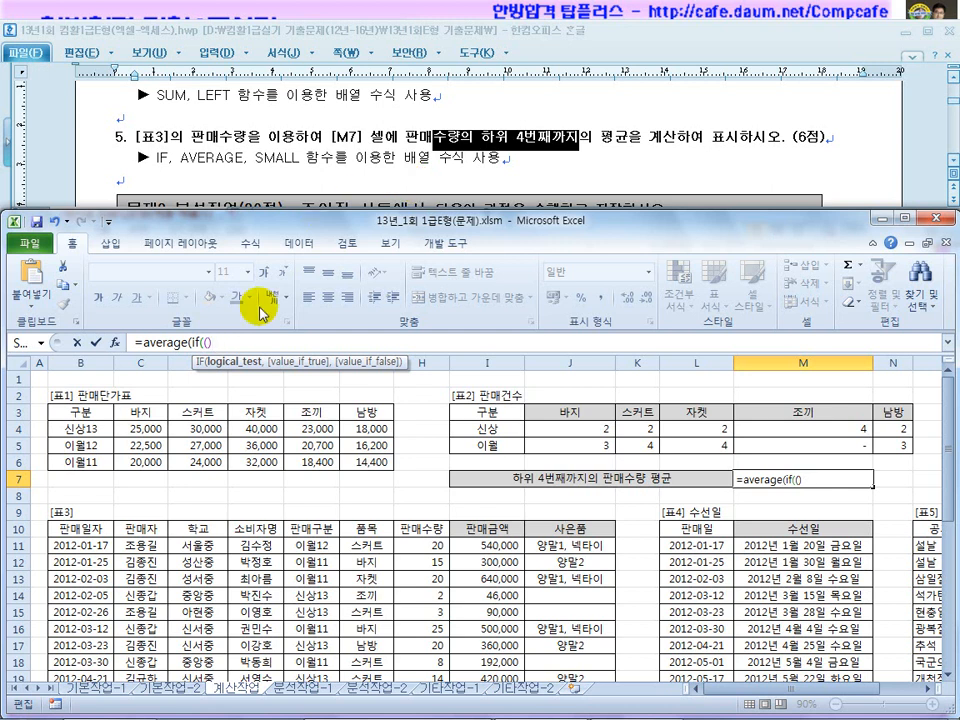
Add $H$11:$H$36 as the IF value argument, then return to the empty condition.
type(",")
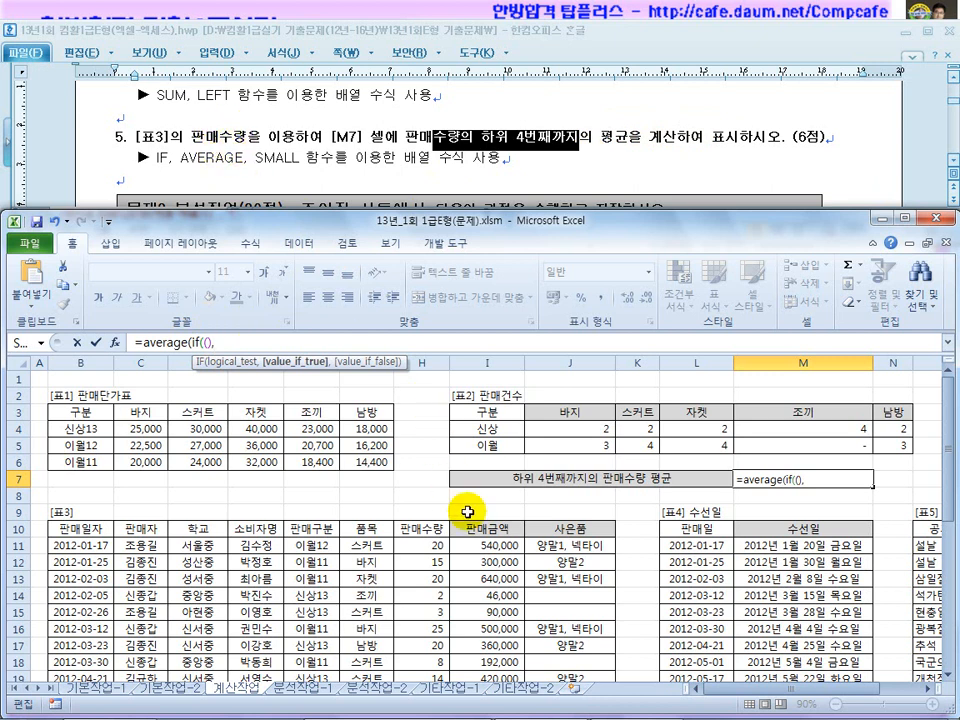
left_click_drag(943, 420, 943, 476)
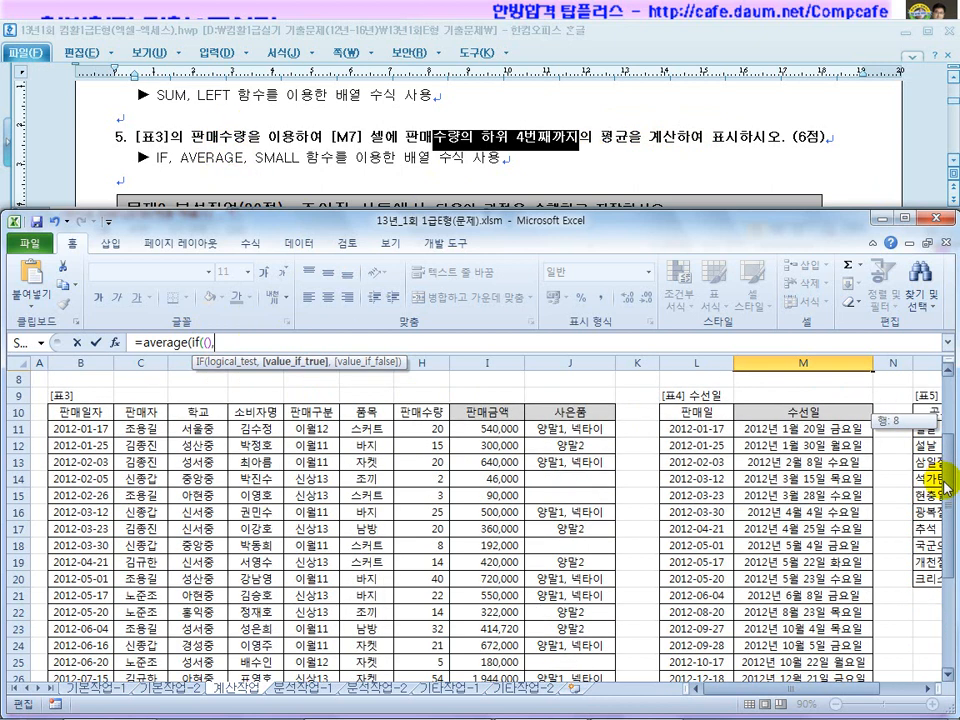
left_click_drag(431, 430, 433, 641)
key("F4")
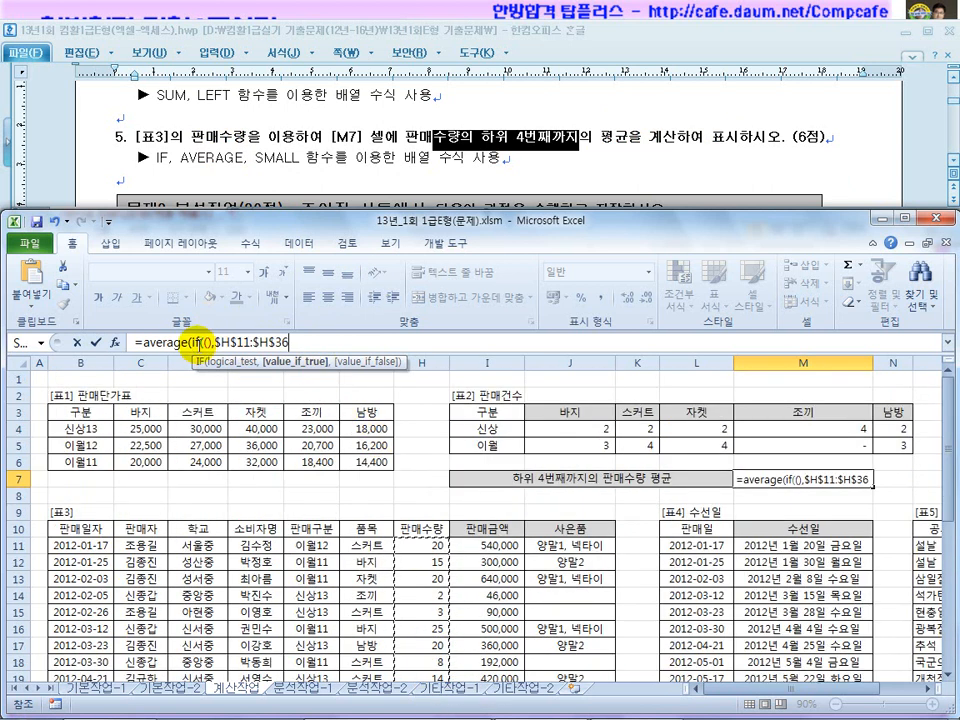
type(")")
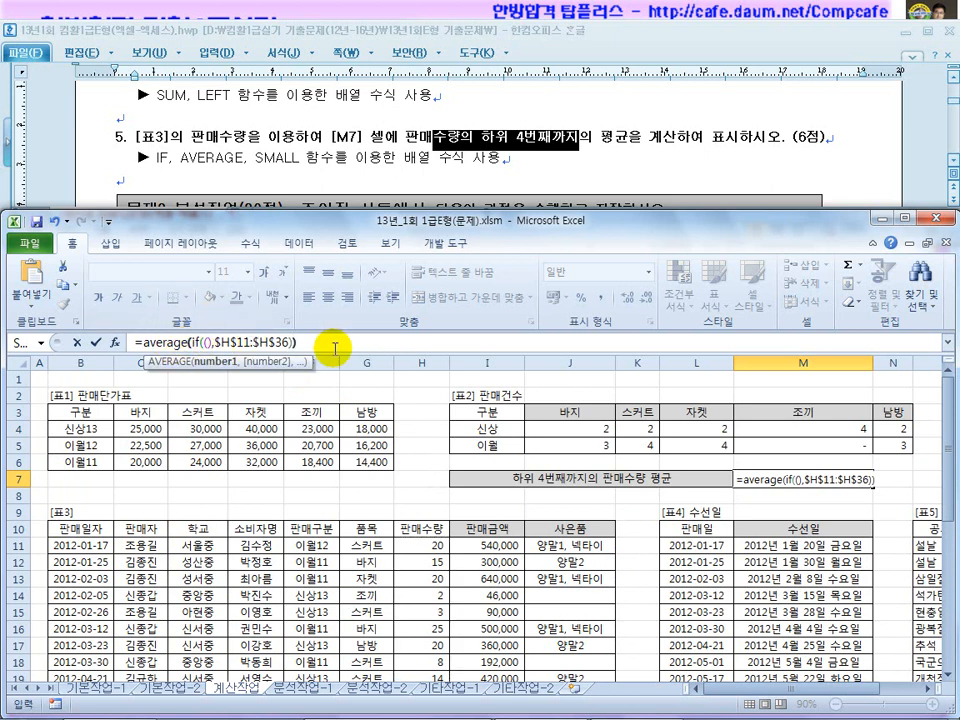
left_click(207, 345)
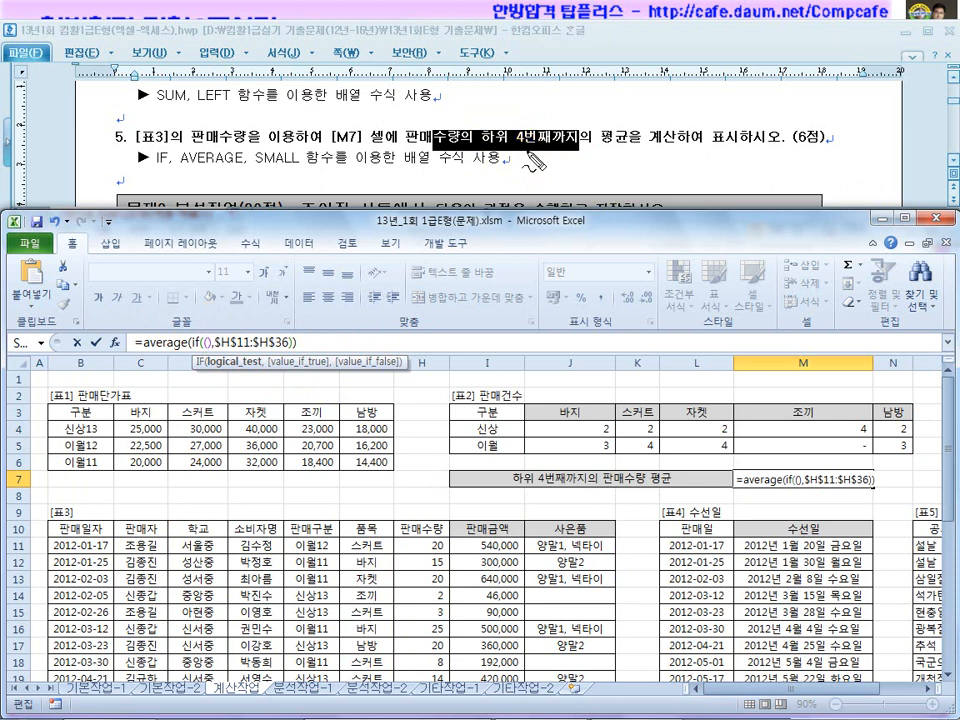
left_click_drag(484, 147, 522, 145)
left_click_drag(613, 171, 630, 185)
left_click_drag(636, 164, 637, 188)
left_click(646, 184)
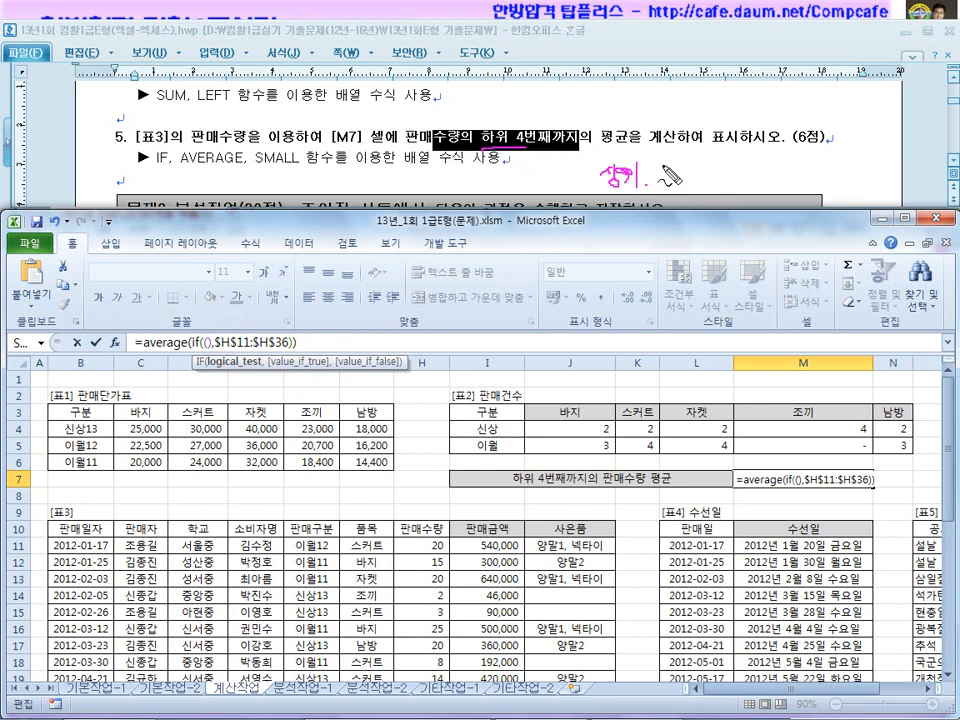
mouse_move(703, 173)
left_mouse_down()
mouse_move(721, 173)
mouse_move(710, 188)
mouse_move(727, 187)
left_mouse_up()
mouse_move(619, 190)
left_mouse_down()
mouse_move(605, 157)
mouse_move(635, 198)
left_mouse_up()
mouse_move(607, 219)
left_mouse_down()
mouse_move(628, 233)
mouse_move(614, 258)
left_mouse_up()
left_click_drag(637, 237, 652, 243)
left_click_drag(728, 191, 732, 182)
mouse_move(709, 222)
left_mouse_down()
mouse_move(693, 237)
mouse_move(707, 250)
left_mouse_up()
left_click_drag(713, 236, 723, 235)
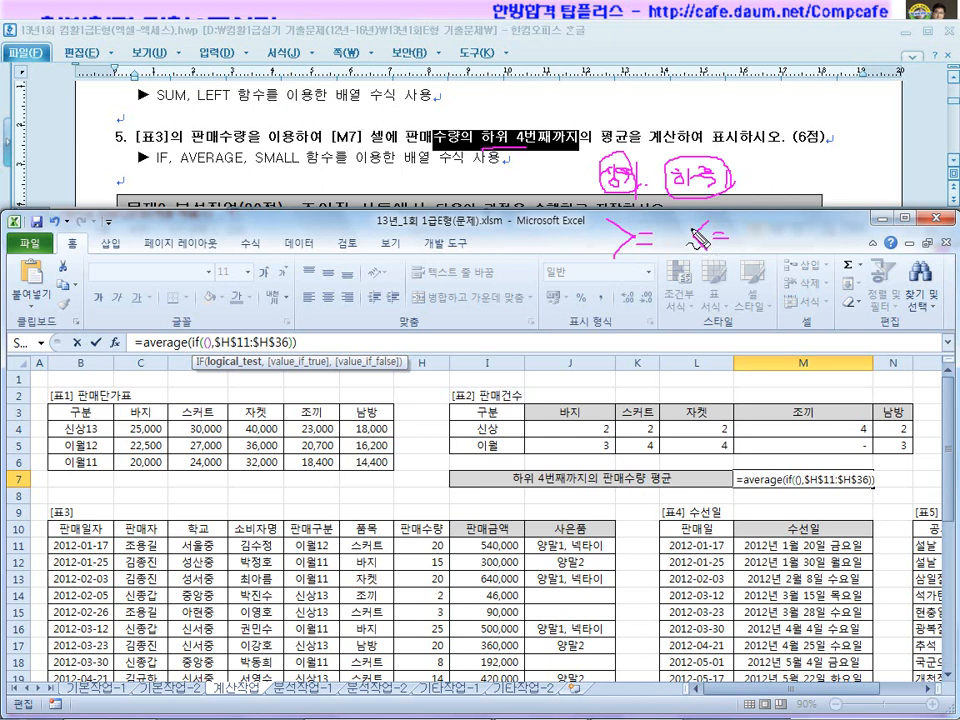
mouse_move(478, 250)
left_mouse_down()
mouse_move(480, 278)
mouse_move(493, 268)
left_mouse_up()
left_click_drag(481, 291, 482, 304)
left_click_drag(484, 296, 493, 296)
mouse_move(484, 301)
left_mouse_down()
mouse_move(493, 301)
mouse_move(469, 309)
mouse_move(464, 358)
mouse_move(489, 351)
mouse_move(463, 401)
left_mouse_up()
mouse_move(472, 396)
left_mouse_down()
mouse_move(497, 403)
mouse_move(456, 377)
mouse_move(458, 422)
left_mouse_up()
mouse_move(506, 318)
left_mouse_down()
mouse_move(472, 296)
mouse_move(500, 320)
mouse_move(508, 299)
mouse_move(515, 388)
left_mouse_up()
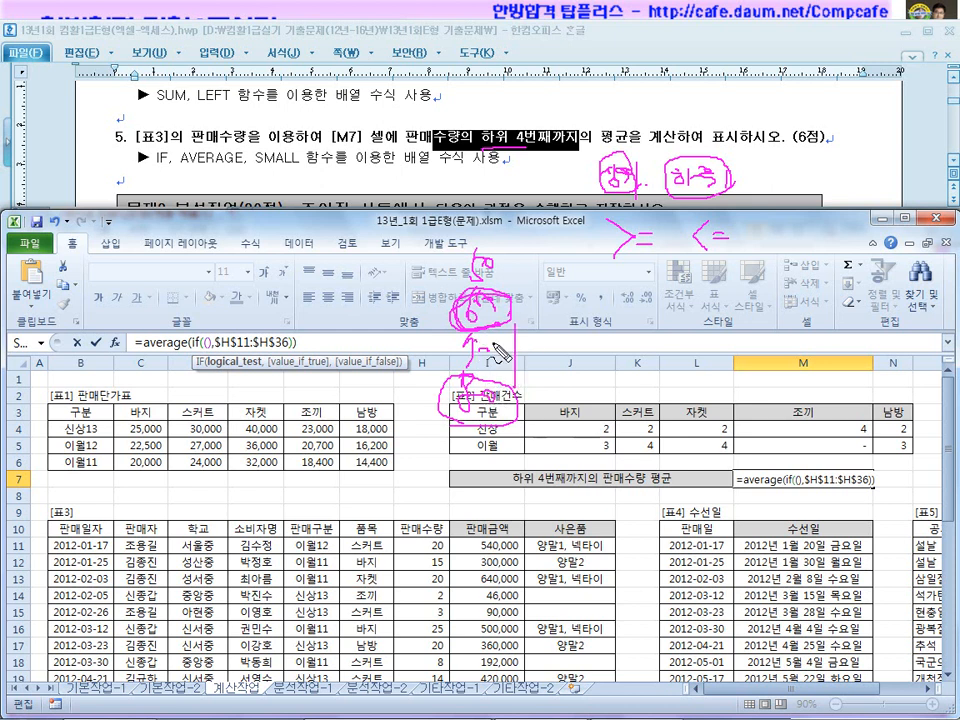
mouse_move(490, 365)
left_mouse_down()
mouse_move(443, 366)
mouse_move(498, 366)
left_mouse_up()
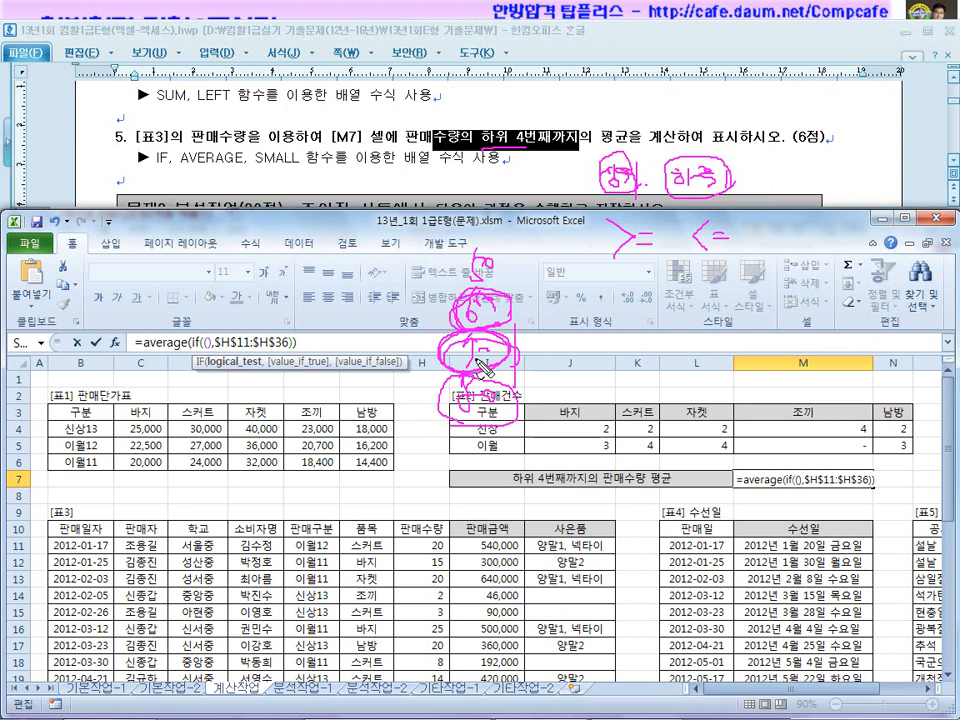
mouse_move(494, 316)
left_mouse_down()
mouse_move(452, 273)
mouse_move(454, 310)
left_mouse_up()
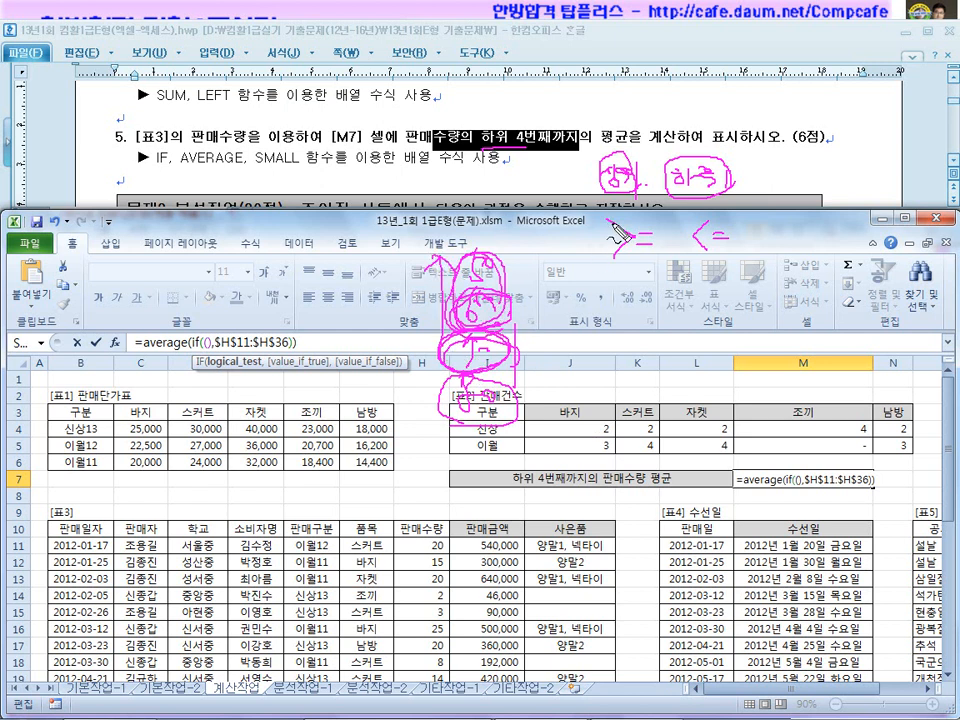
mouse_move(598, 274)
left_mouse_down()
mouse_move(649, 272)
mouse_move(644, 281)
mouse_move(730, 259)
left_mouse_up()
mouse_move(489, 172)
left_mouse_down()
mouse_move(495, 118)
mouse_move(470, 145)
mouse_move(512, 158)
left_mouse_up()
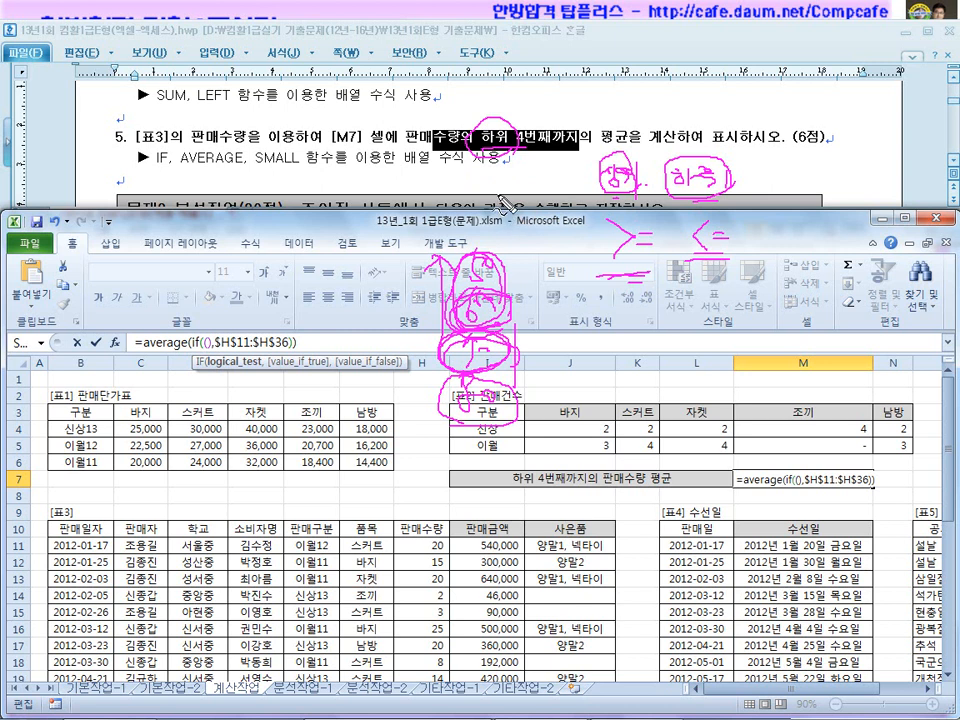
key("Escape")
left_click_drag(945, 456, 947, 512)
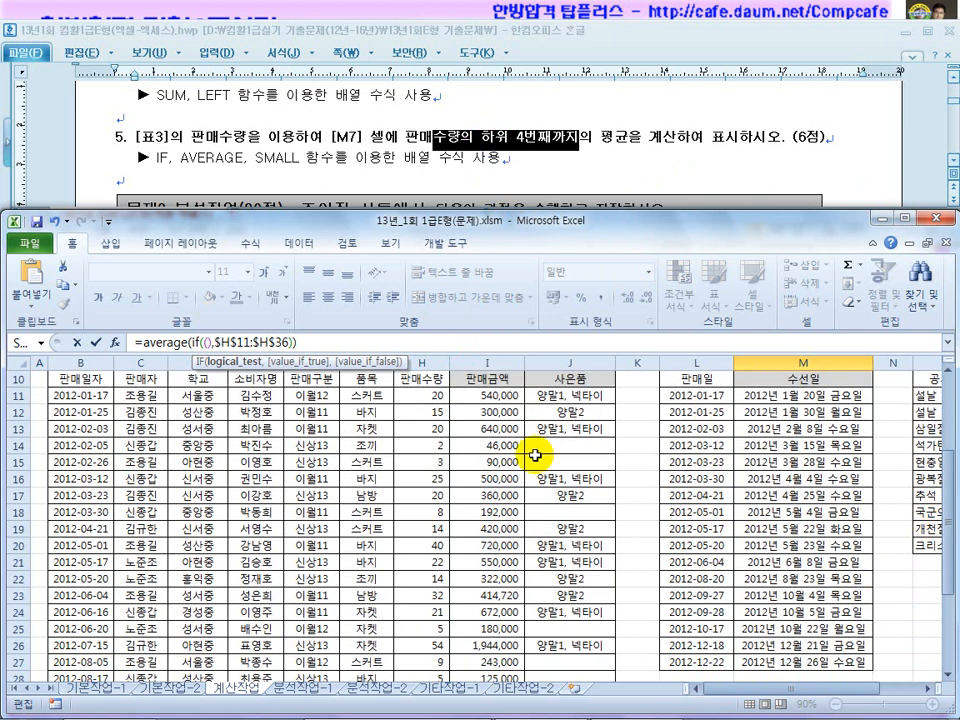
Build M7's IF condition as $H$11:$H$36<=SMALL(...), with the range made absolute.
left_click_drag(424, 397, 428, 695)
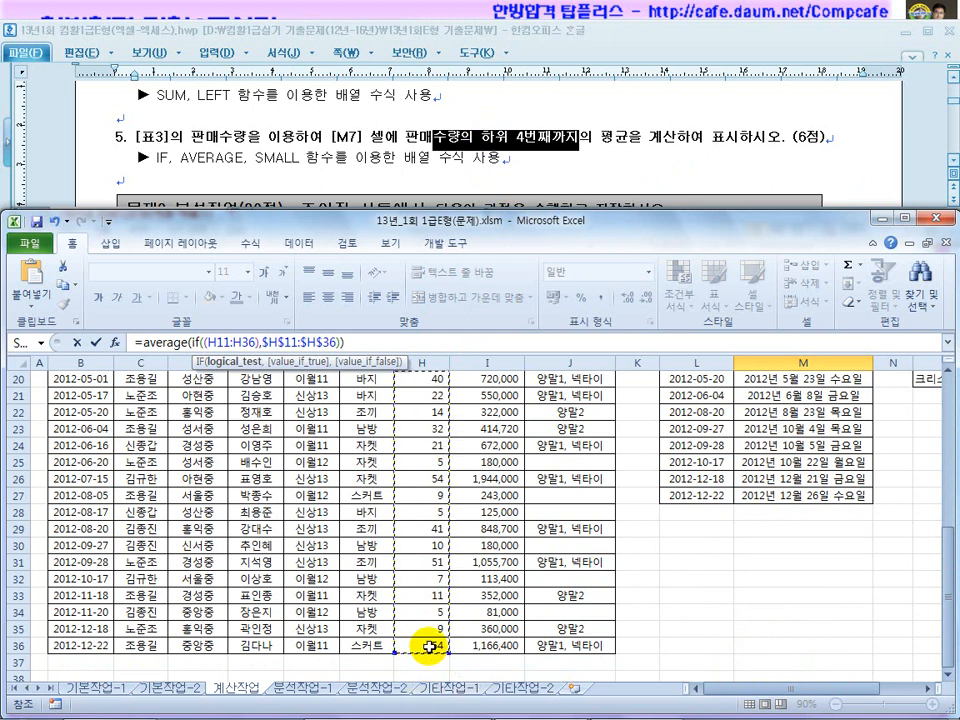
key("F4")
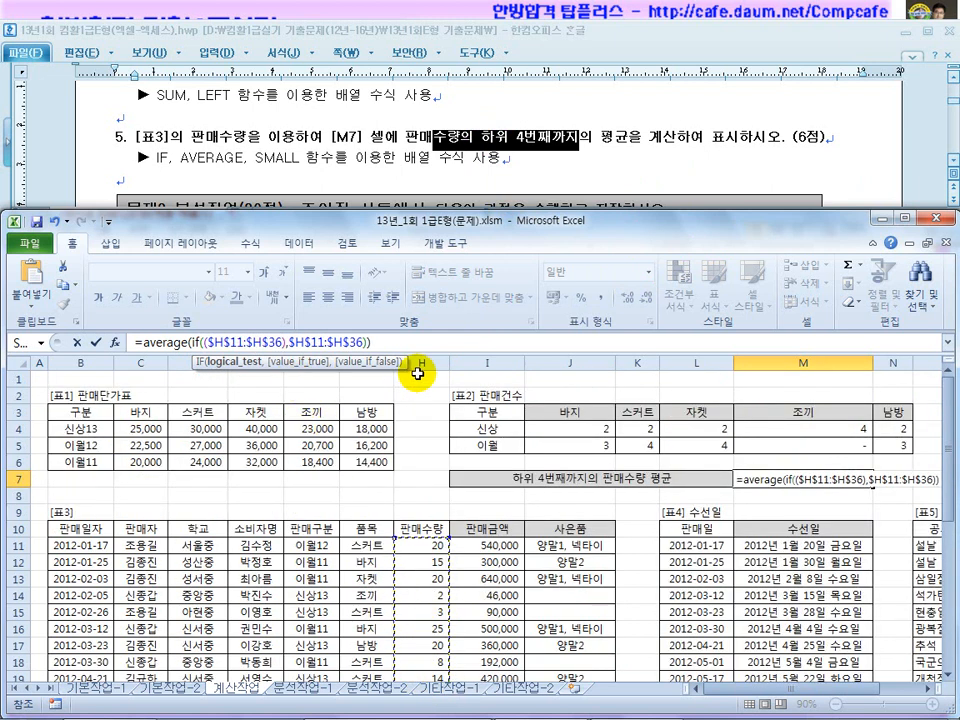
type("<=")
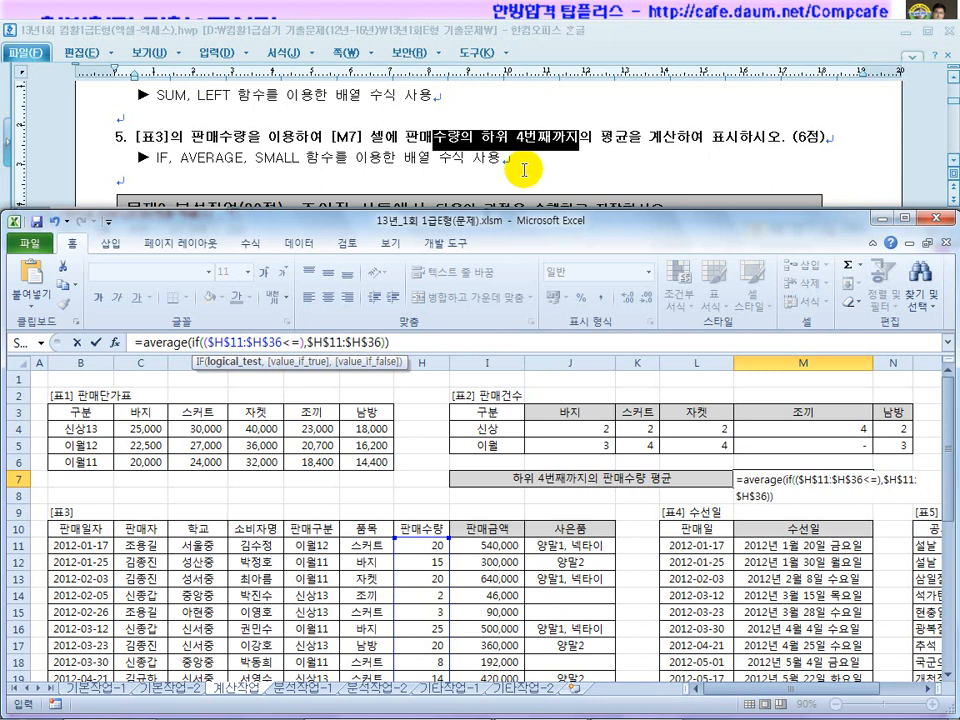
type("l")
key("BackSpace")
type("small()")
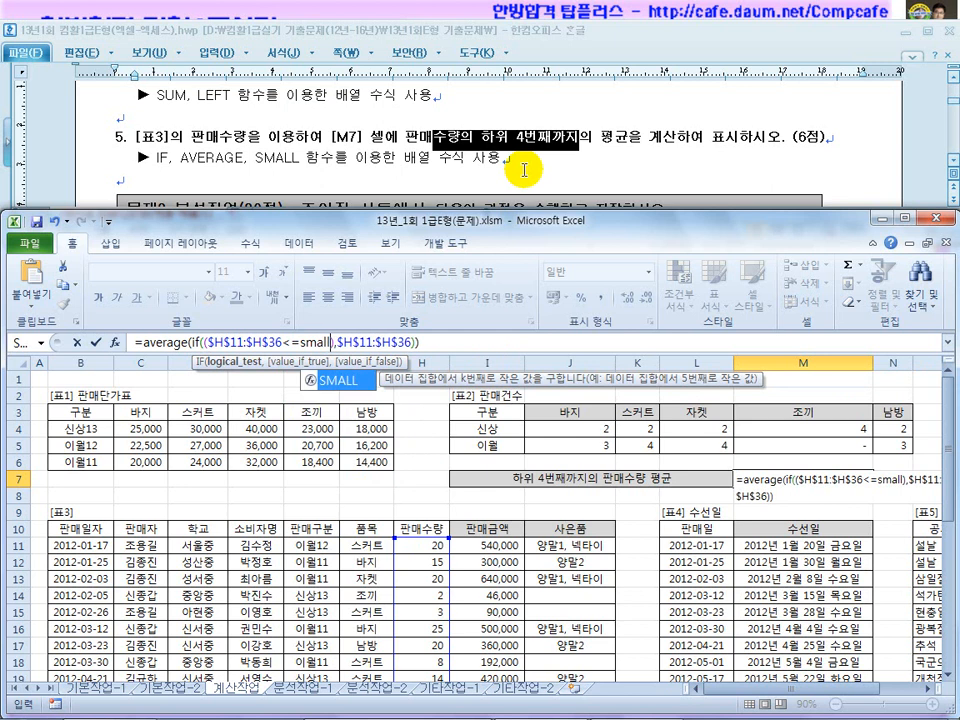
key("Left")
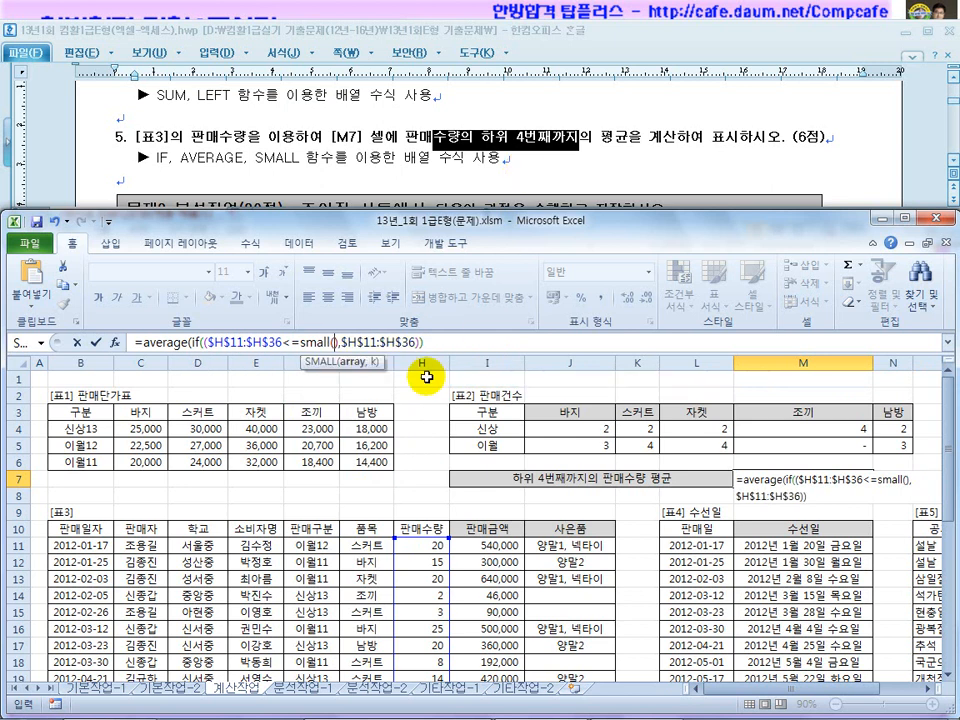
Complete SMALL($H$11:$H$36,4) and enter the AVERAGE(IF) formula in M7 as an array formula.
left_click(342, 343)
left_click_drag(337, 342, 333, 341)
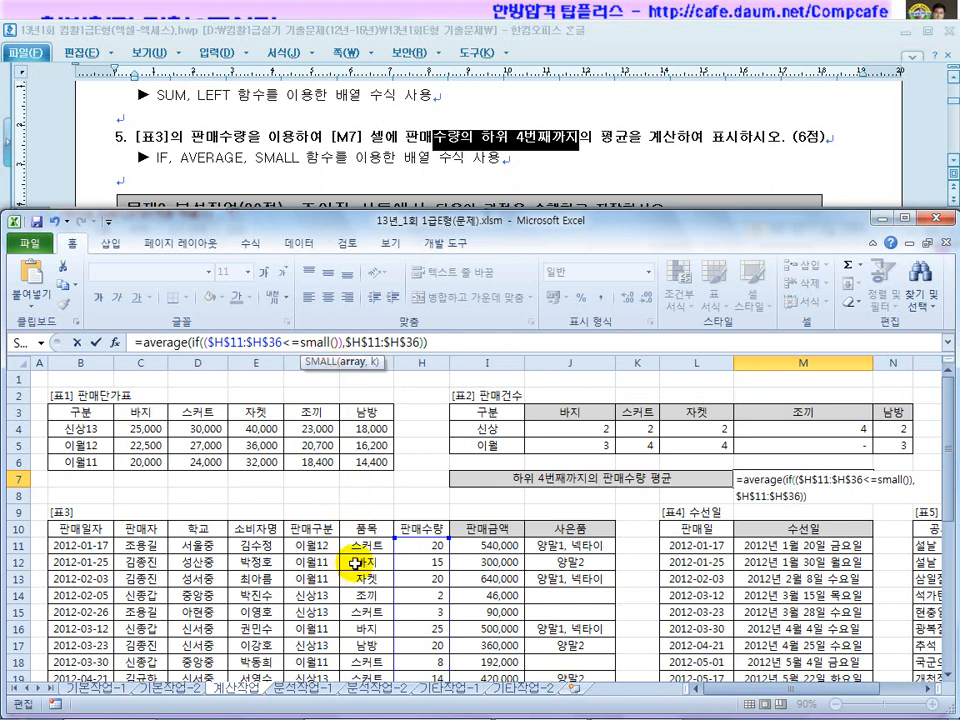
left_click_drag(420, 544, 429, 645)
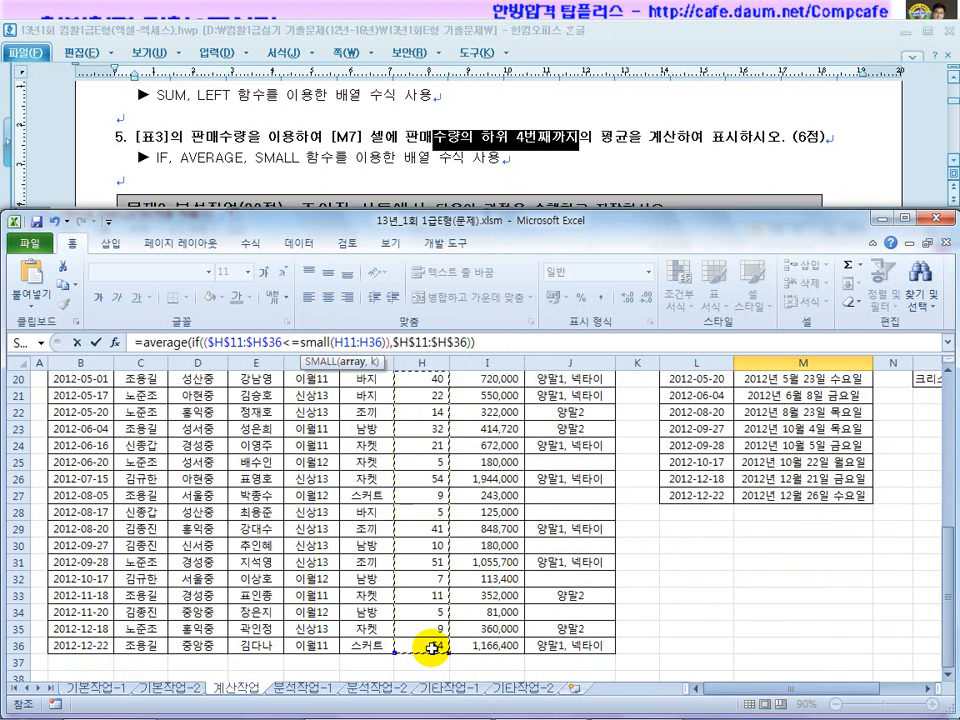
key("F4")
type("4")
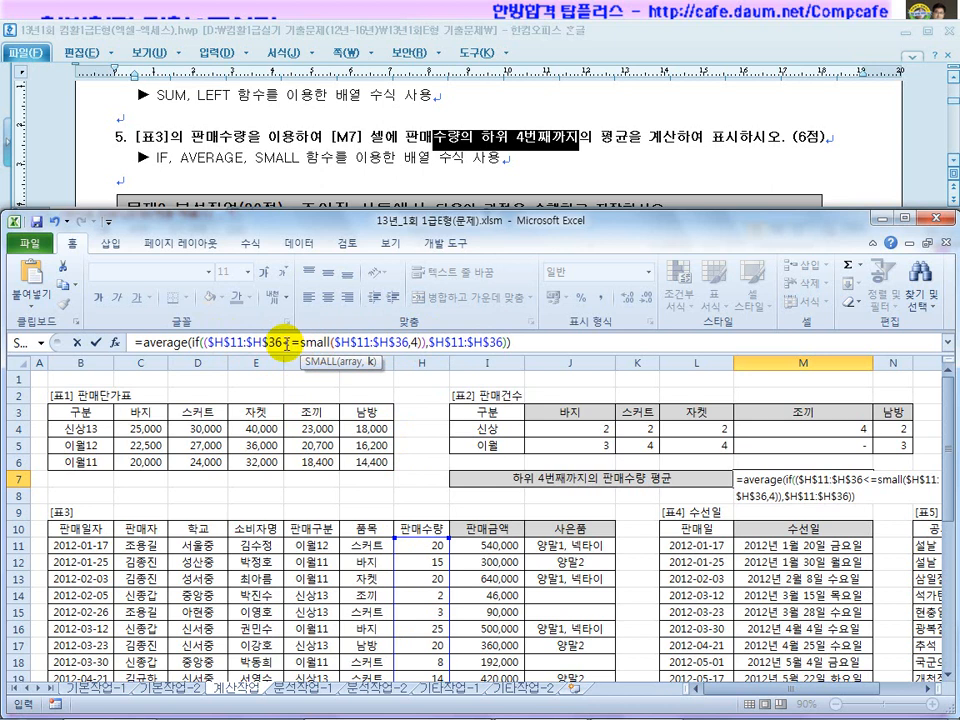
left_click(553, 345)
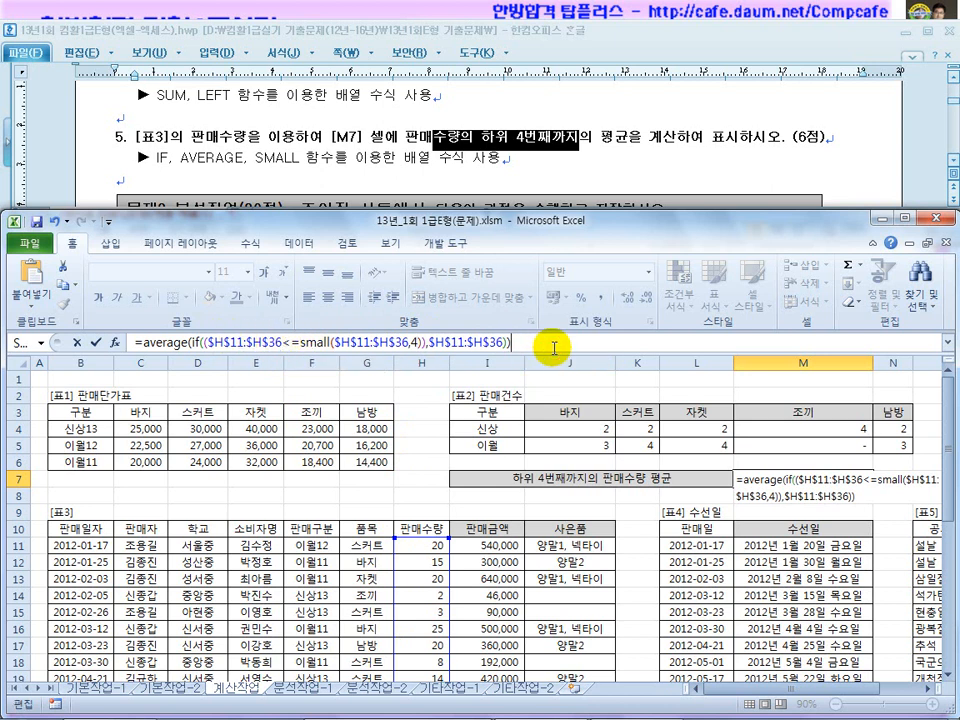
key("ctrl+shift+Return")
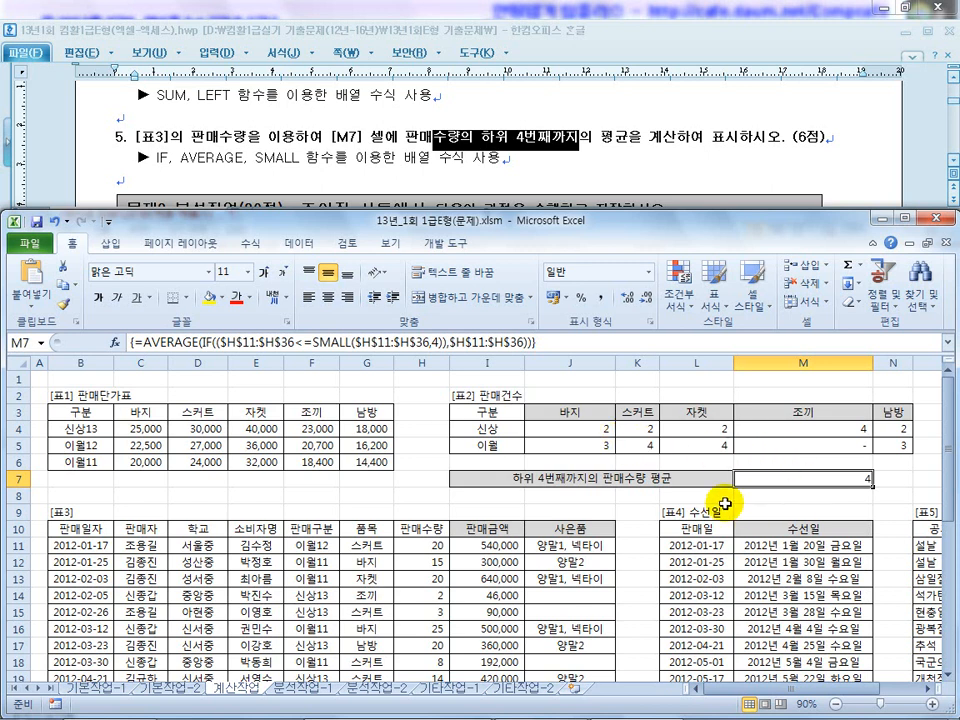
Scroll the instructions down to 문제3 and switch Excel to the empty 분석작업-1 sheet.
left_click(253, 163)
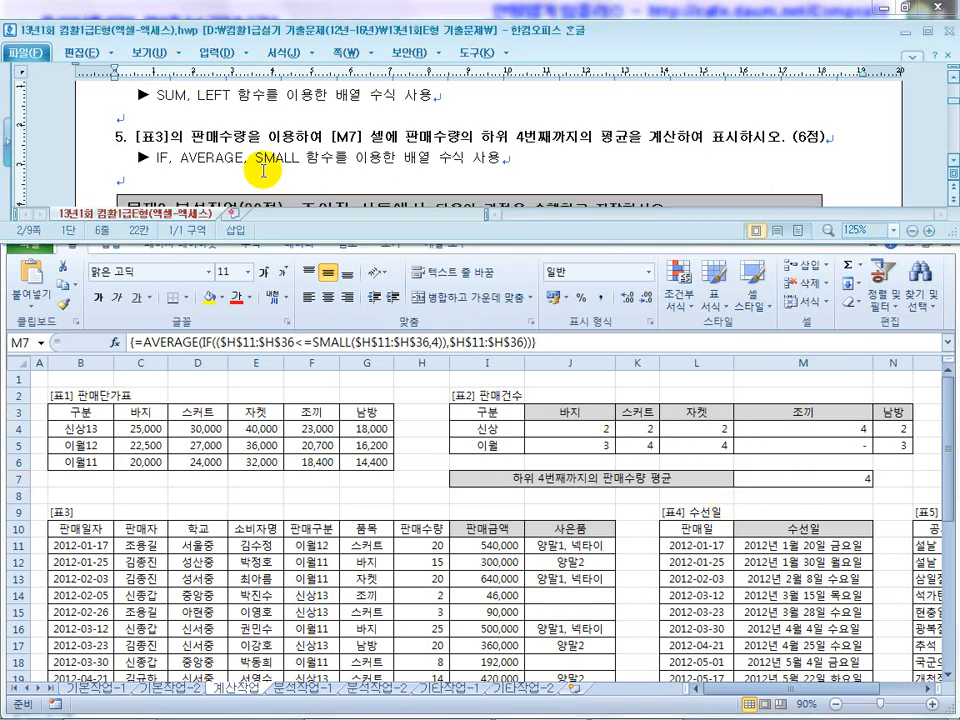
scroll(258, 168, "down", 1)
scroll(262, 171, "down", 1)
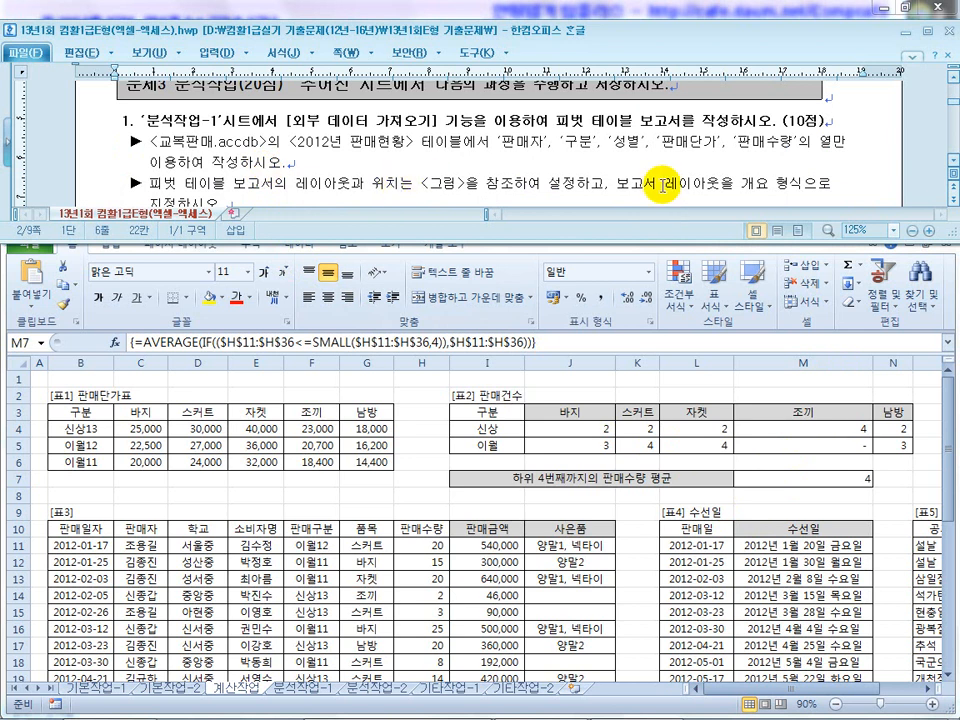
scroll(950, 165, "down", 1)
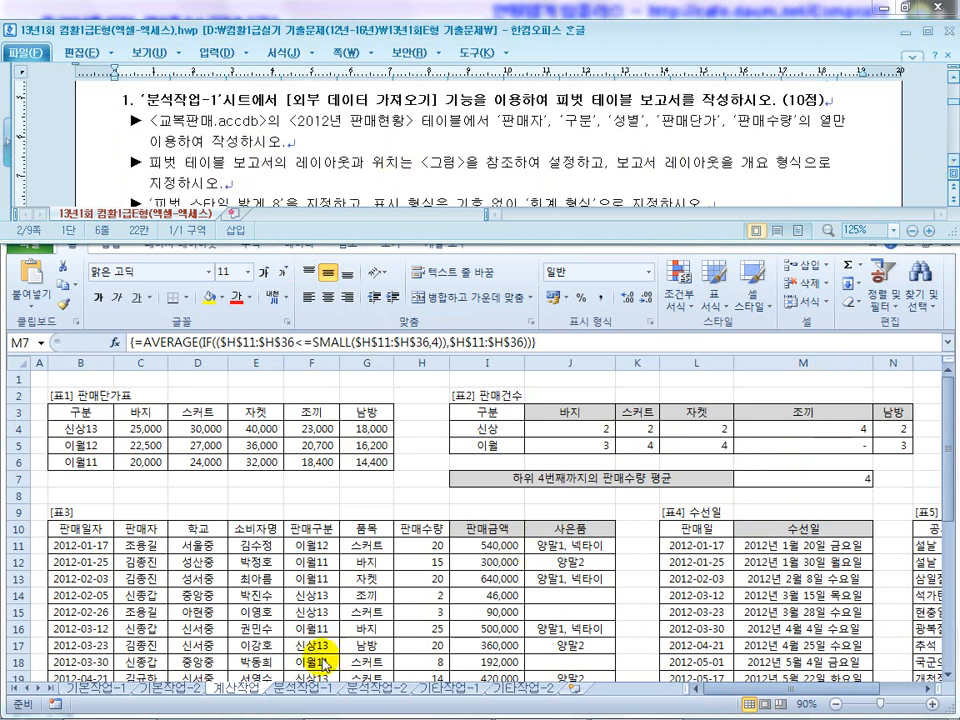
left_click(310, 690)
left_click(315, 524)
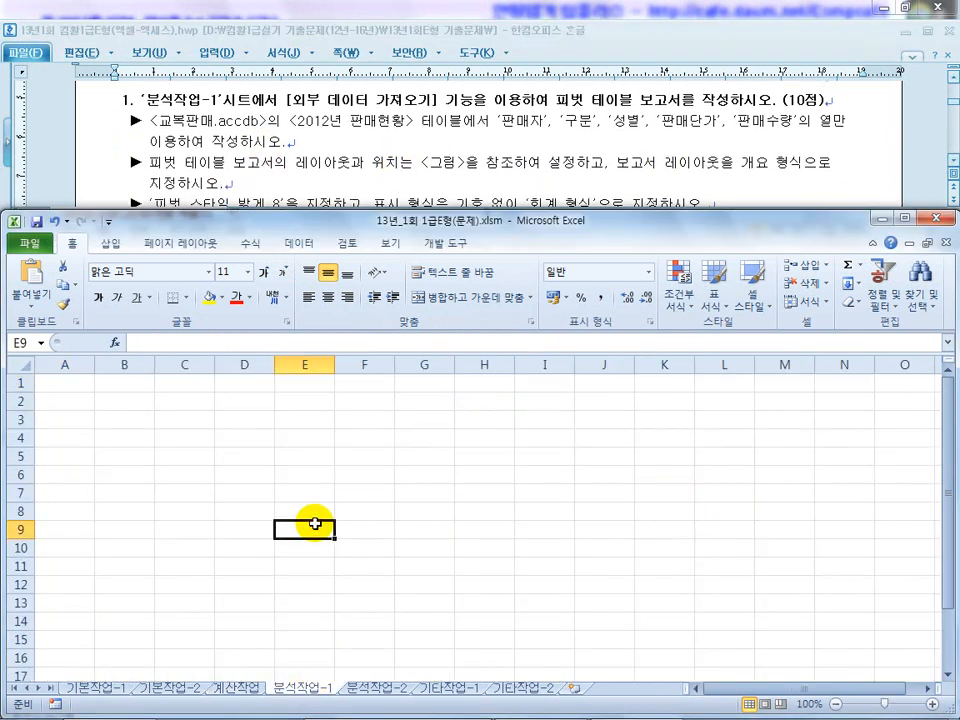
Highlight the pivot table task line in the Hangul instructions to review it.
left_click(210, 171)
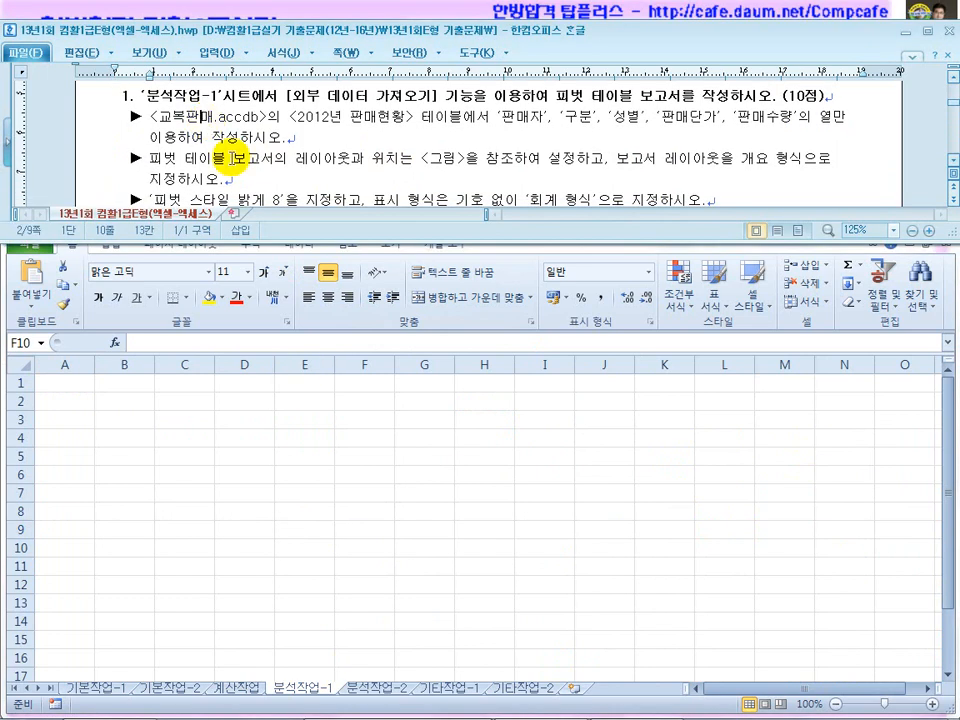
scroll(340, 118, "up", 1)
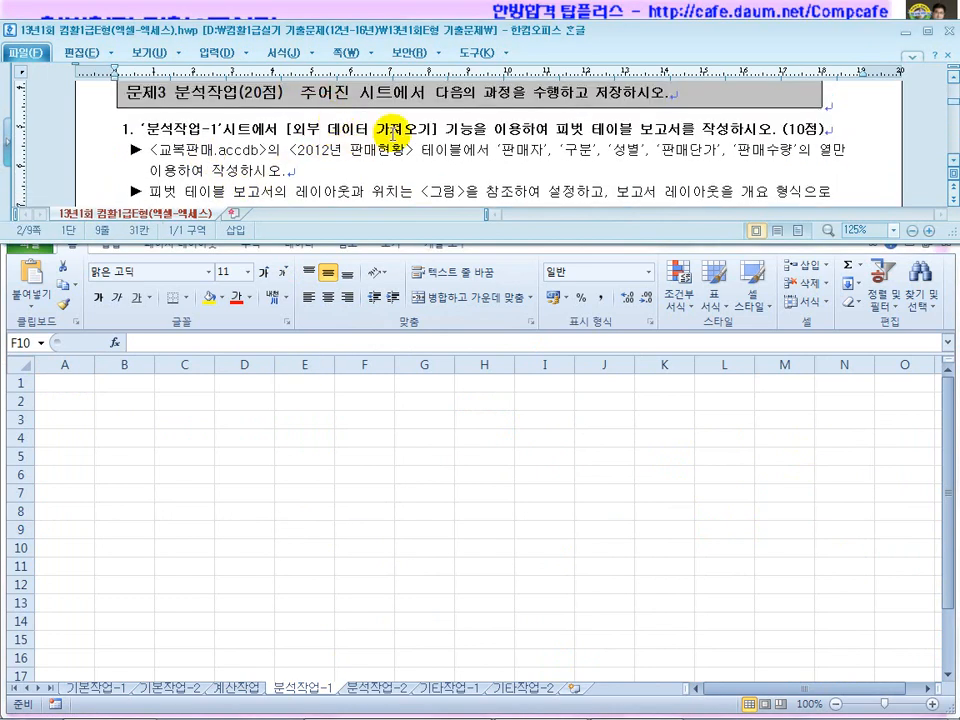
left_click_drag(666, 130, 547, 118)
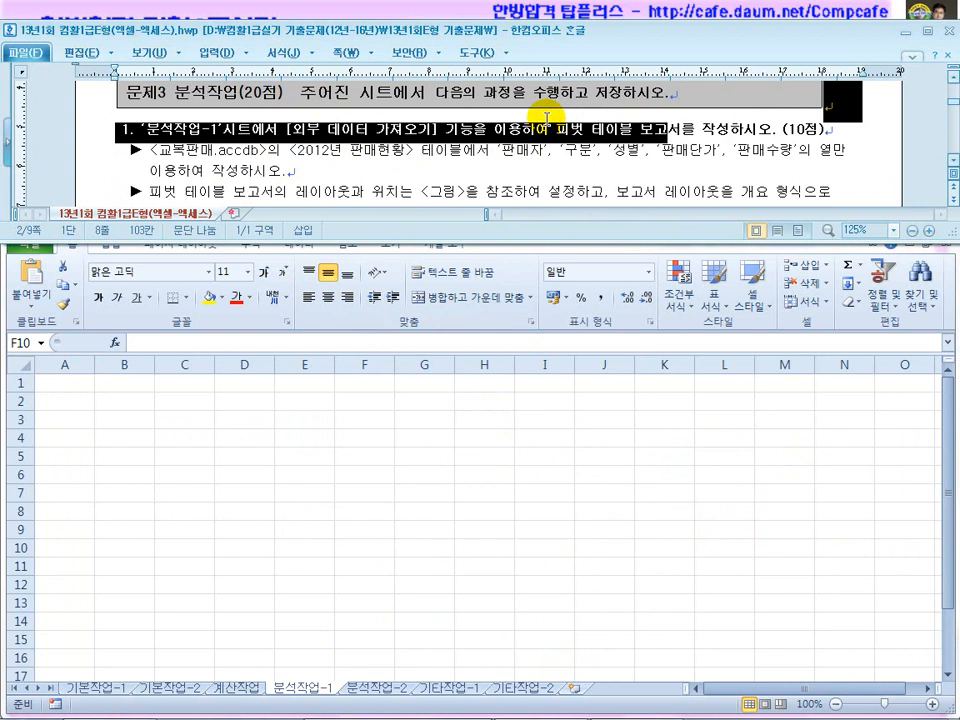
left_click(439, 178)
Start a Microsoft Query import from Other Sources with MS Access Database as the source.
left_click(283, 303)
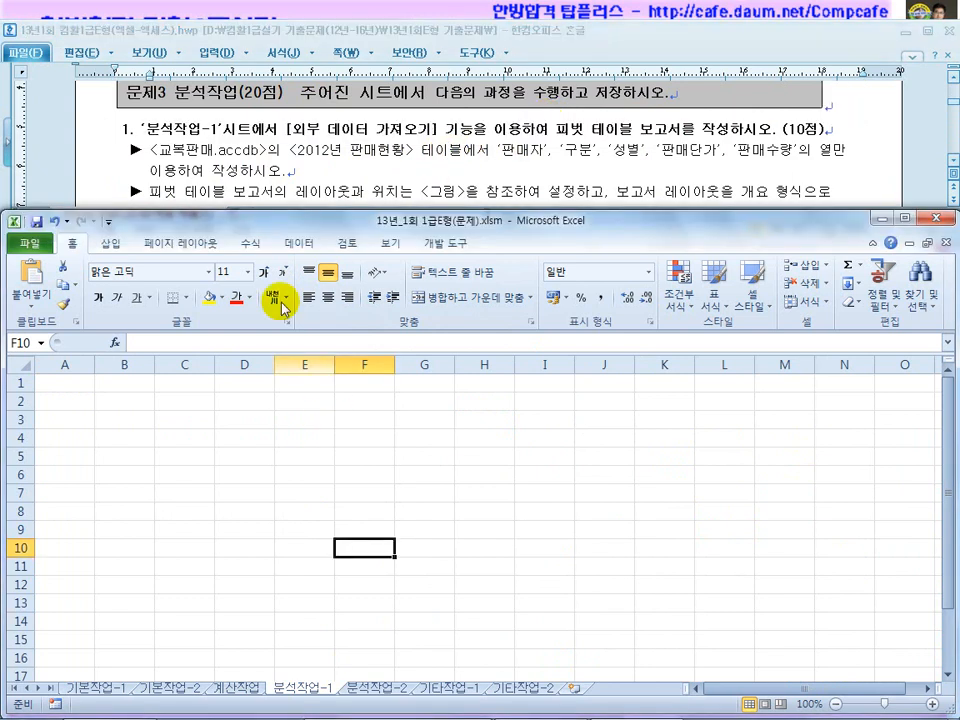
left_click(299, 243)
left_click(133, 295)
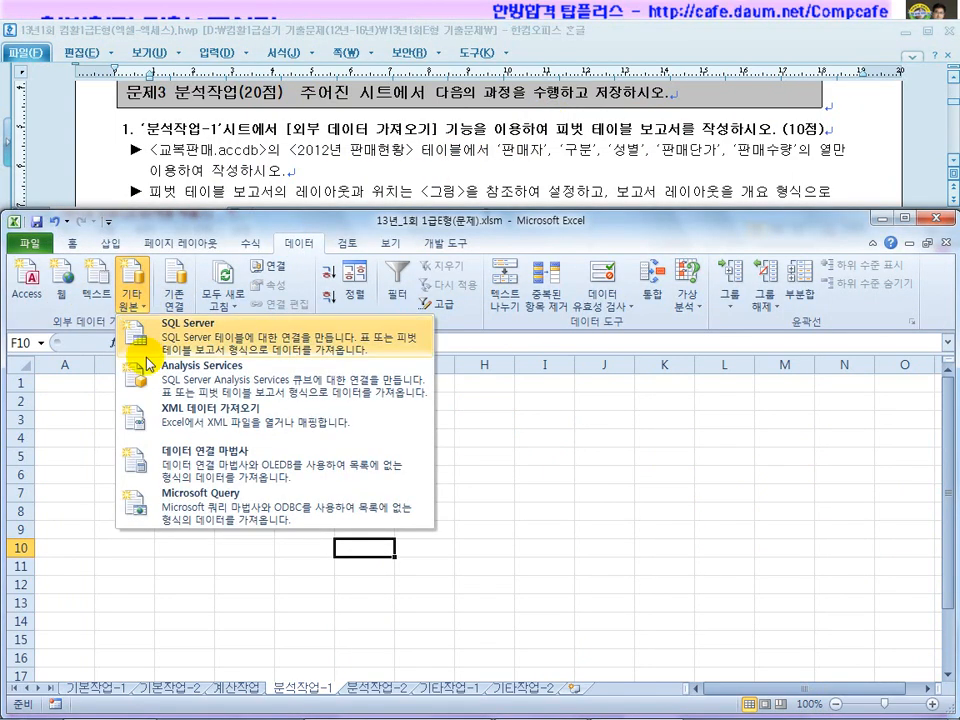
left_click(192, 500)
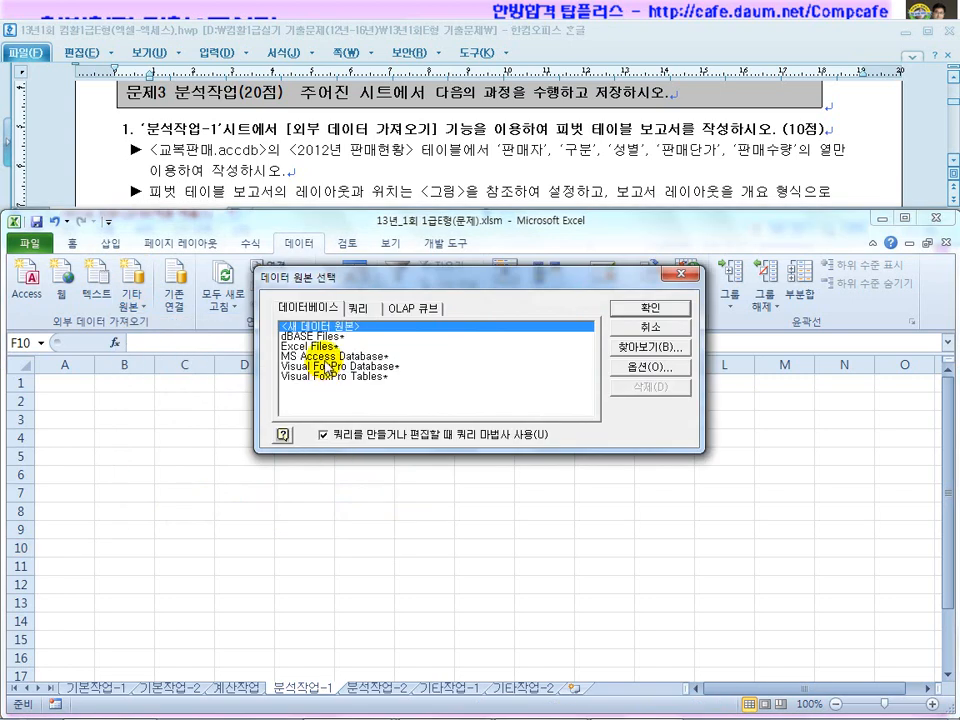
double_click(320, 357)
Browse to the c:\oa folder and pick the 교복판매.accdb database.
left_click_drag(203, 22, 298, 338)
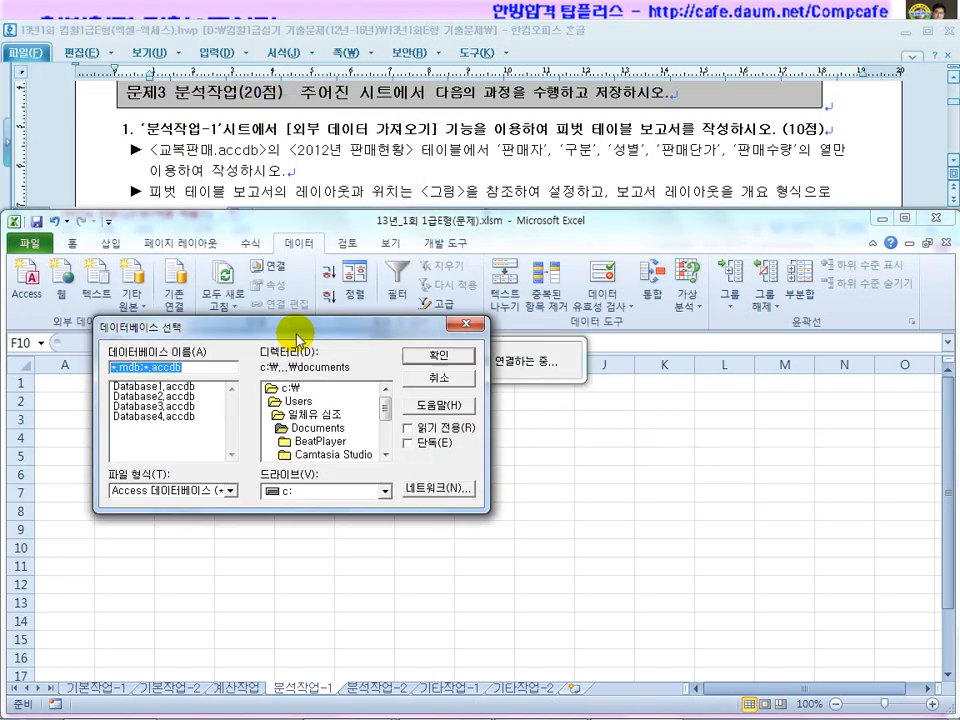
double_click(272, 395)
left_click(386, 462)
left_click(386, 462)
left_click(386, 462)
left_click(386, 462)
left_click(386, 462)
left_click(386, 462)
left_click(386, 462)
left_click(386, 462)
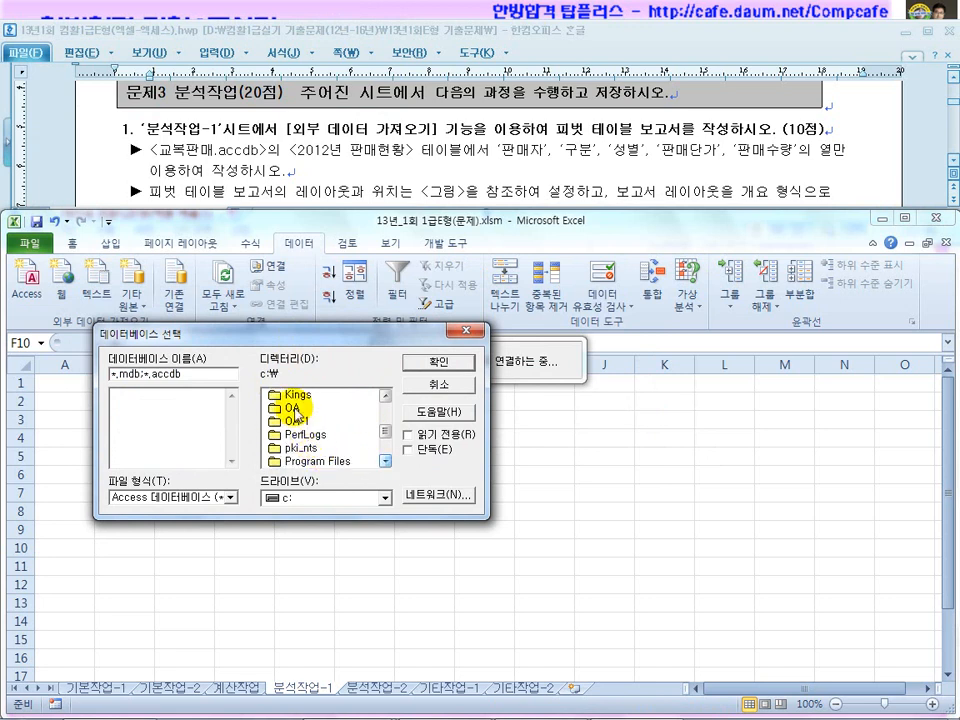
double_click(292, 408)
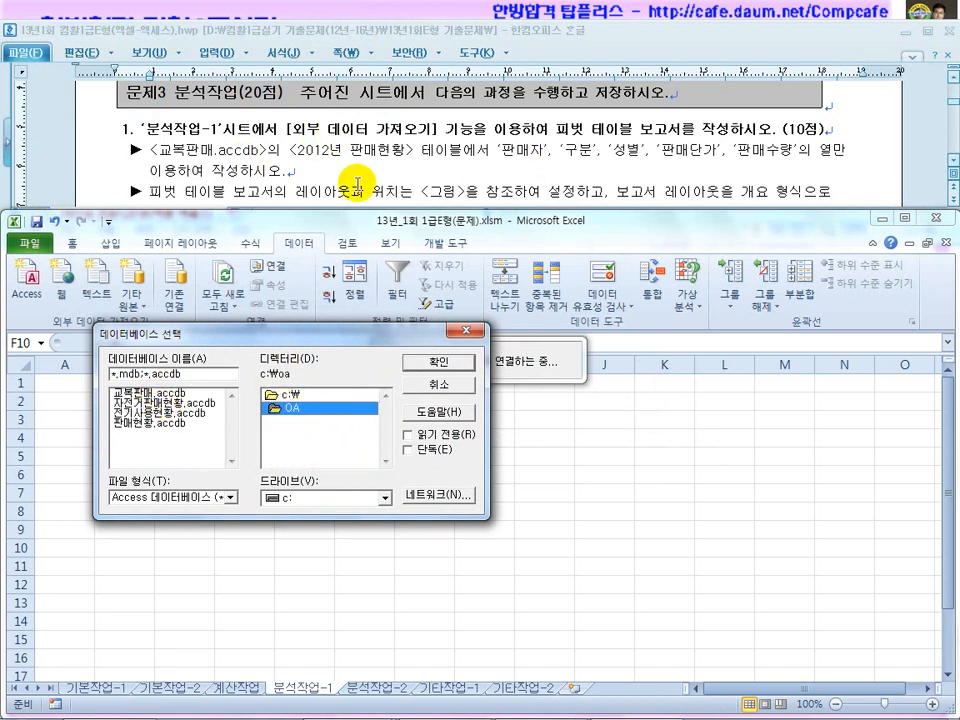
left_click(148, 393)
Add 판매자, 구분, 성별, 판매단가 and 판매수량 from 2012년판매현황 to the query.
double_click(148, 393)
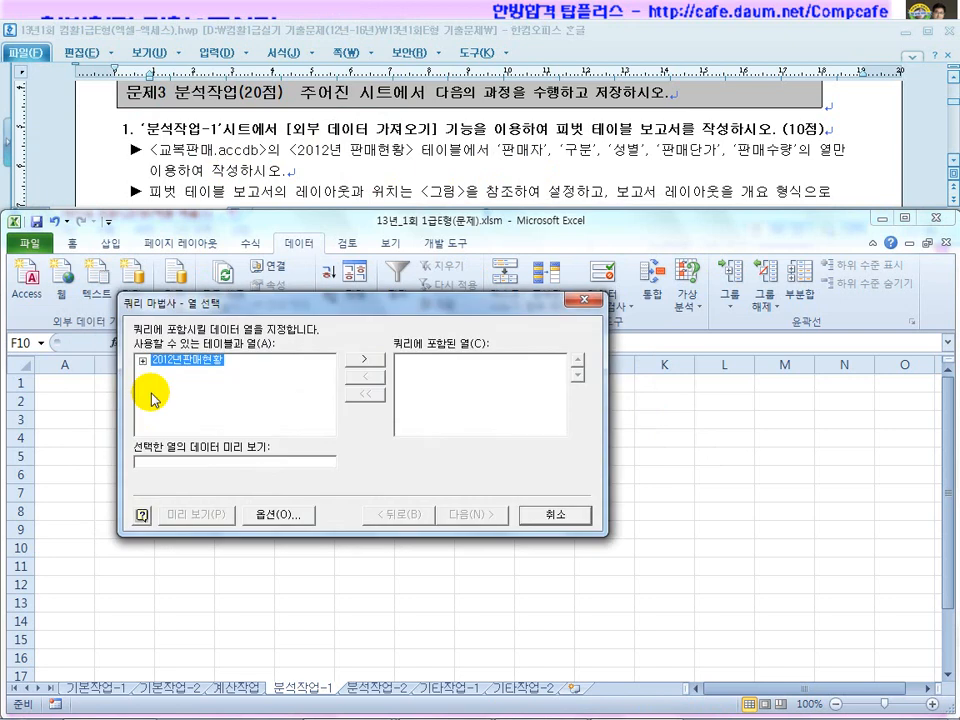
left_click(143, 362)
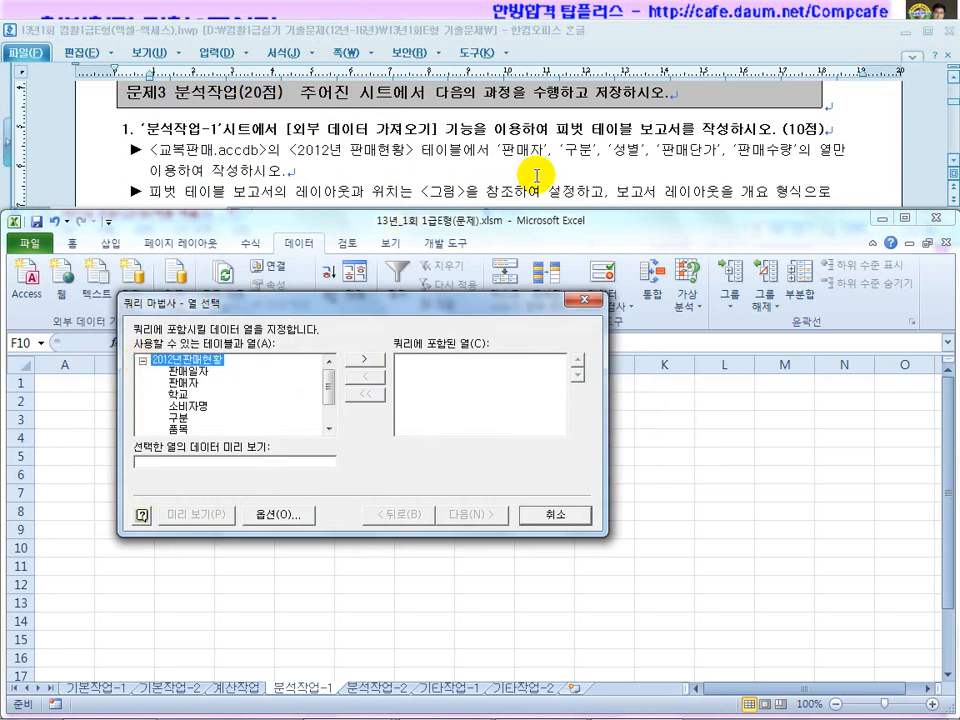
double_click(187, 383)
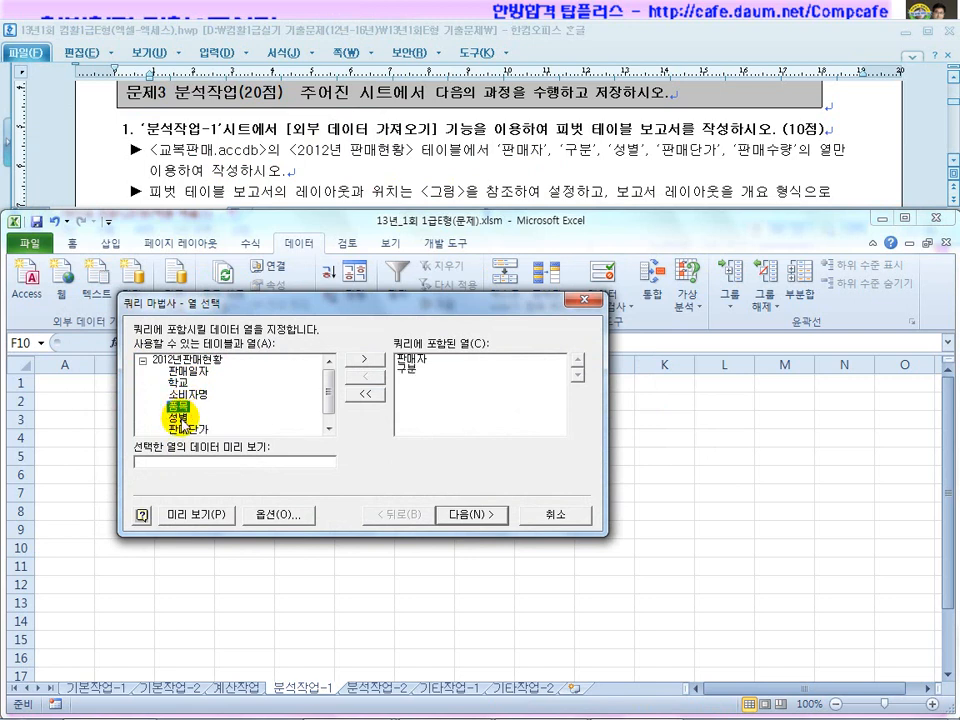
double_click(184, 421)
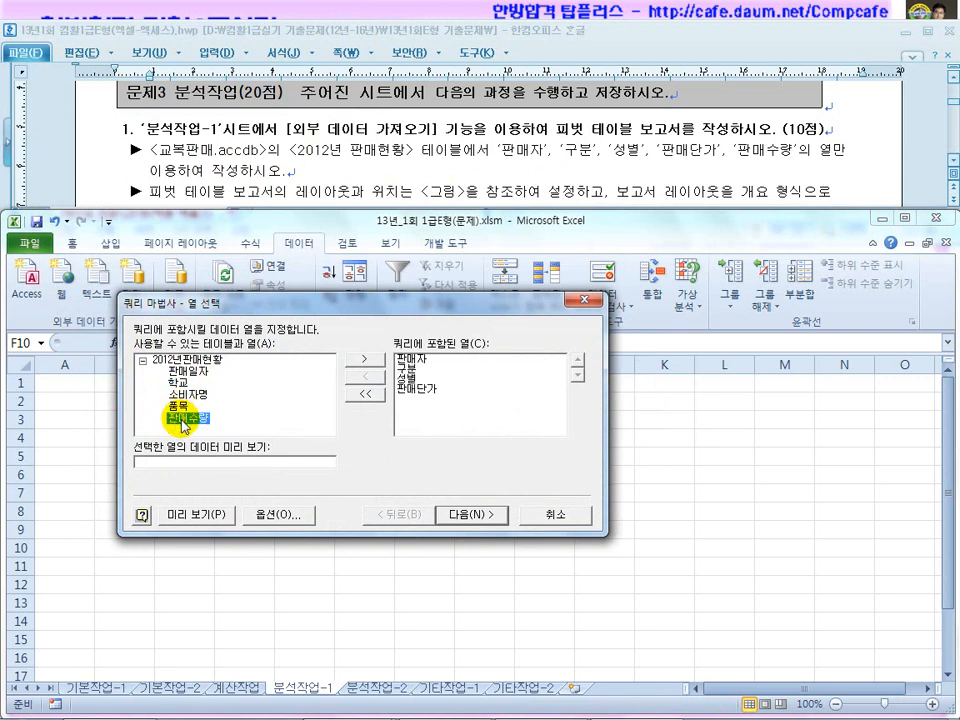
double_click(183, 419)
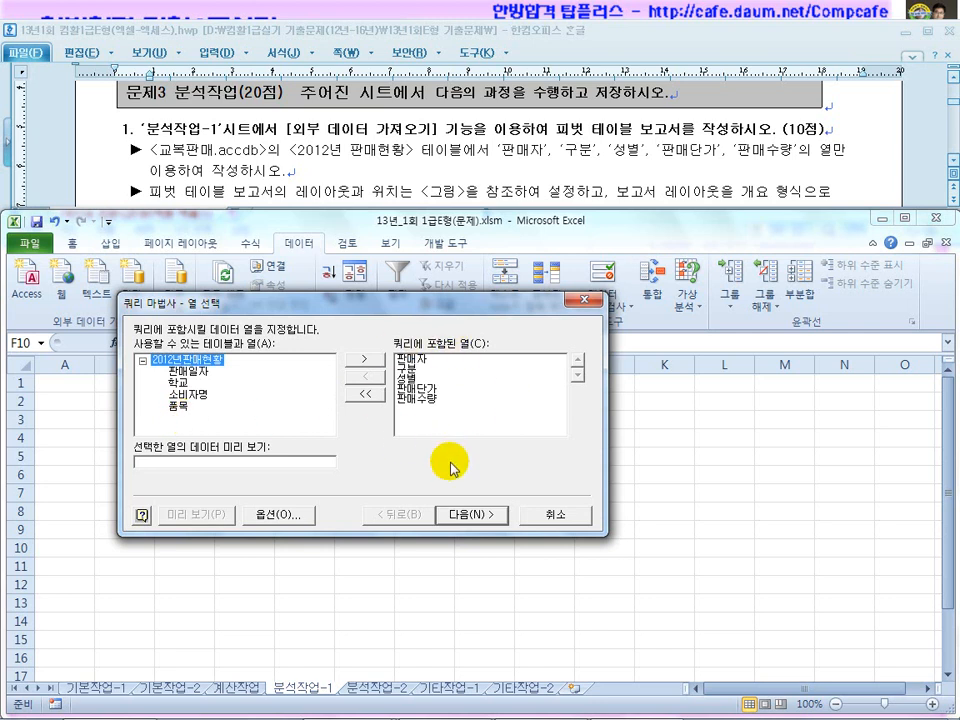
Skip the Filter and Sort pages without changes to reach the wizard's final step.
left_click(472, 514)
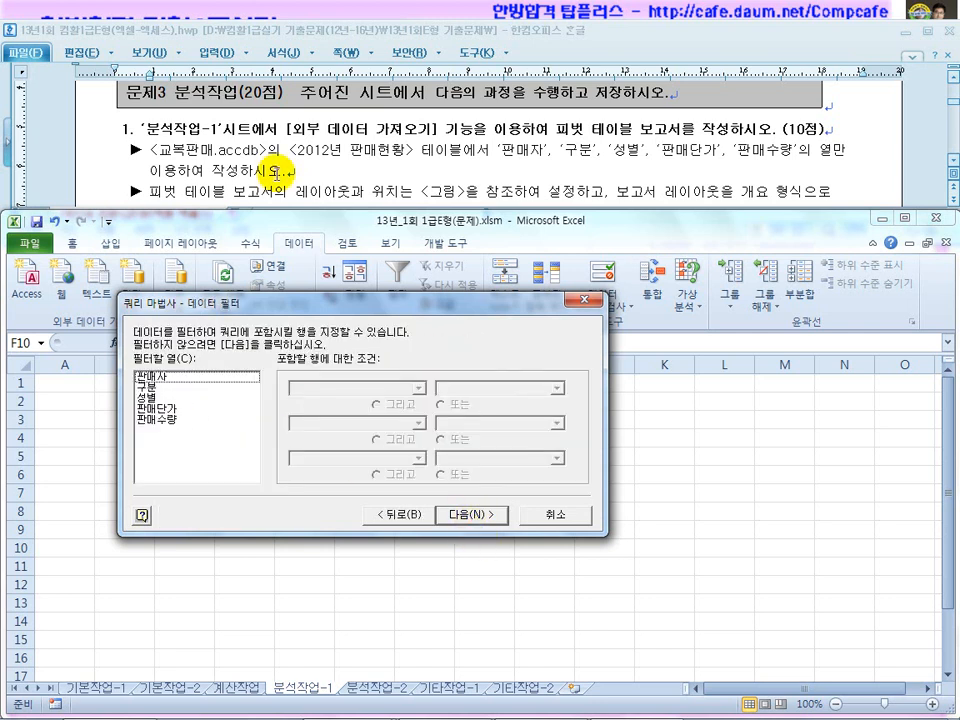
left_click(466, 516)
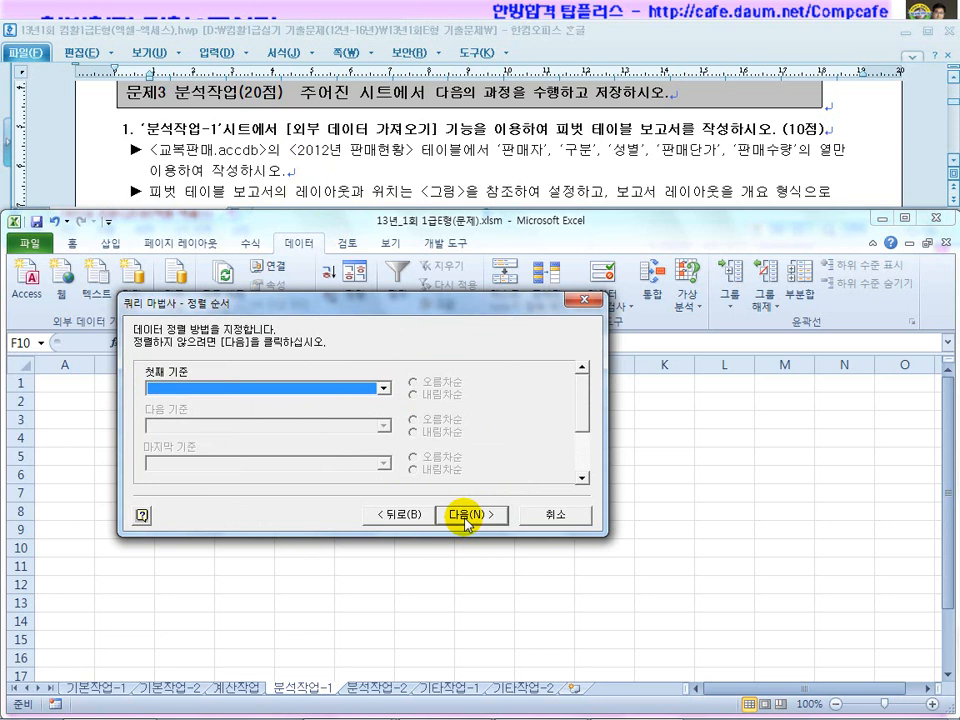
left_click(466, 517)
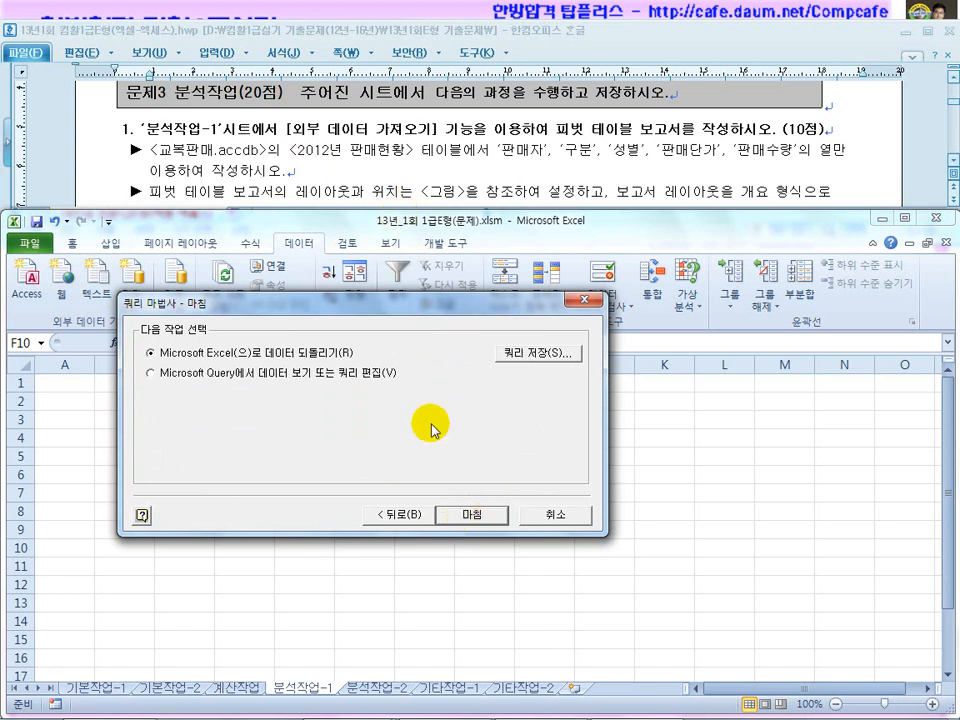
Finish the query and place the PivotTable report at cell B2 of the existing worksheet.
left_click(466, 517)
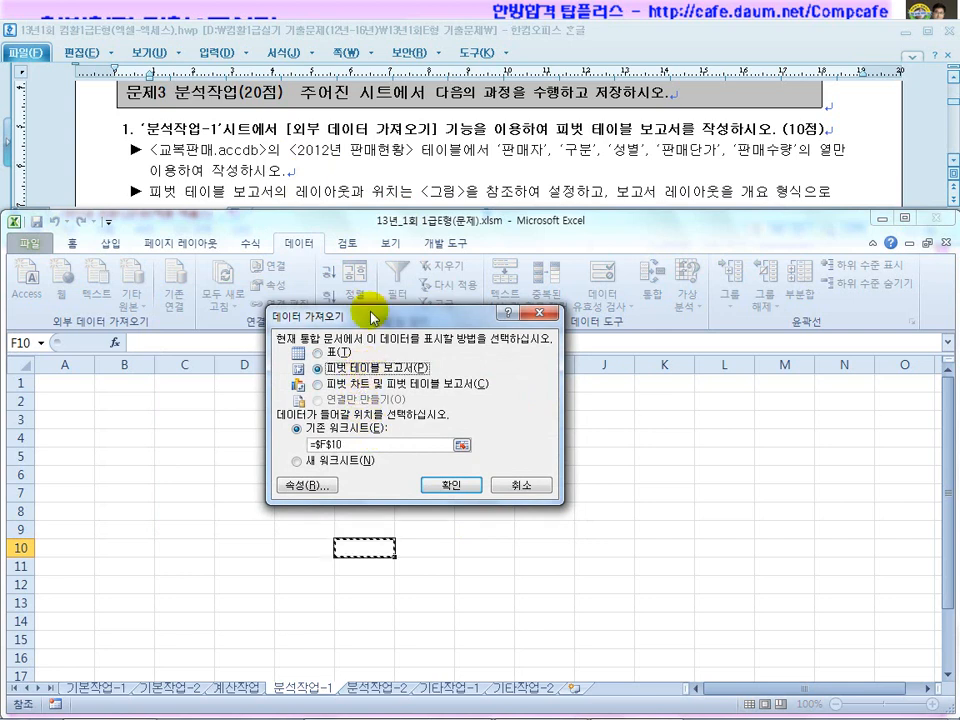
left_click(300, 140)
scroll(400, 188, "down", 3)
scroll(400, 188, "down", 3)
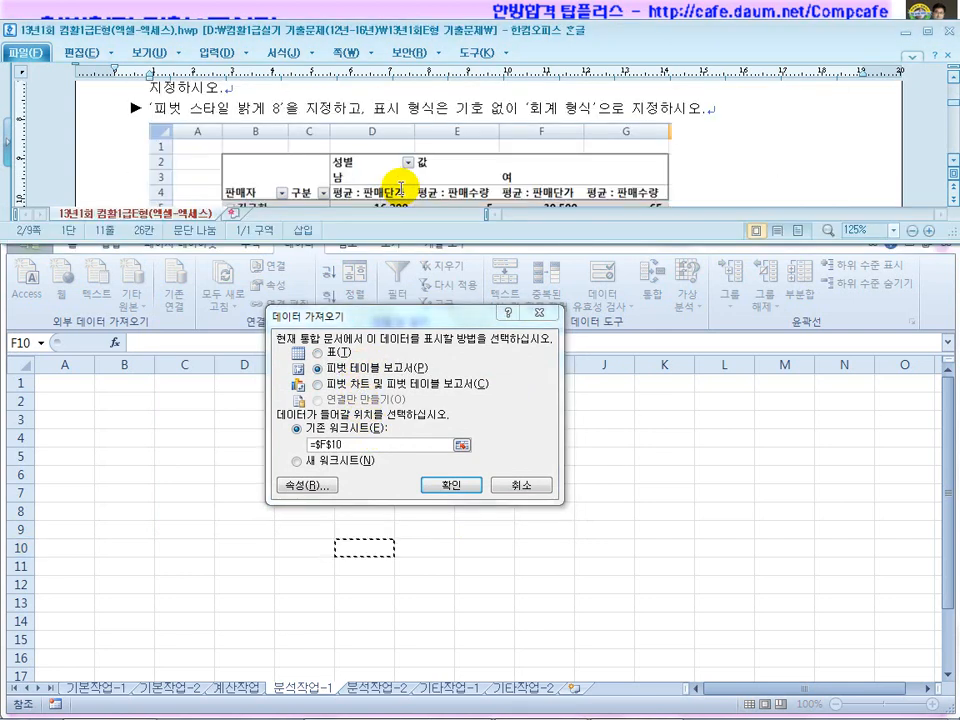
scroll(400, 188, "up", 1)
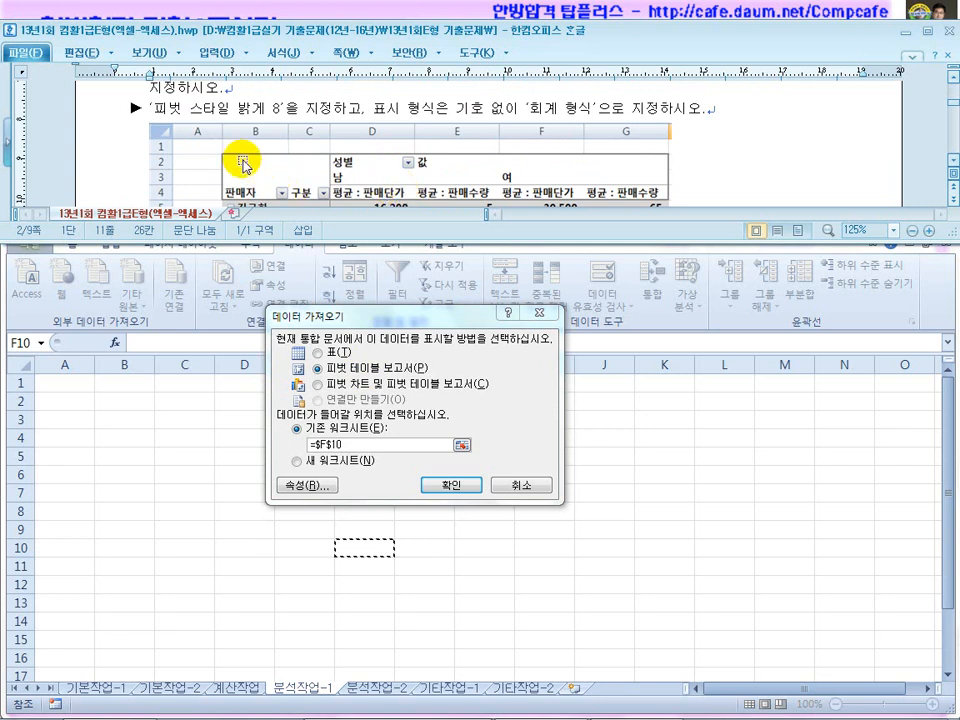
left_click(115, 404)
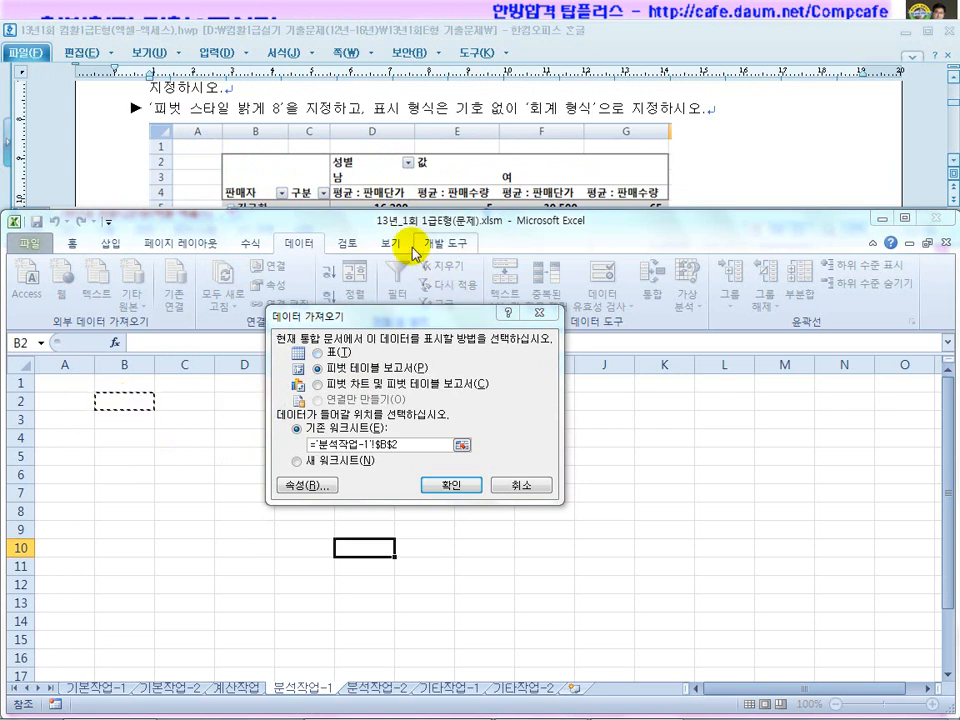
Create the empty pivot at B2, then enlarge the instructions to review the target pivot.
left_click(457, 488)
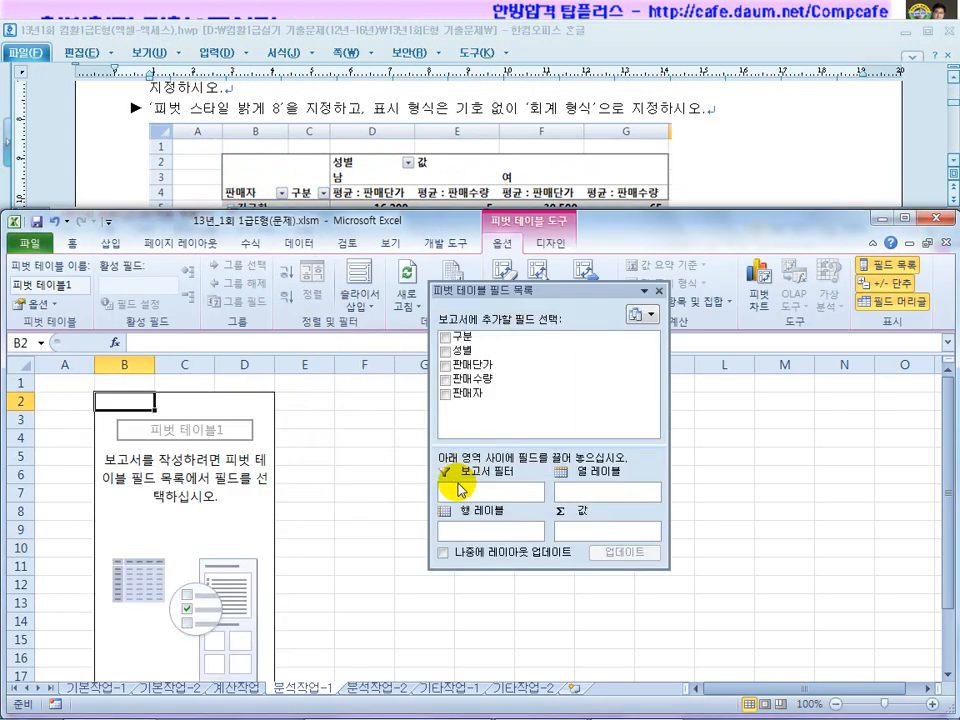
left_click_drag(522, 283, 460, 406)
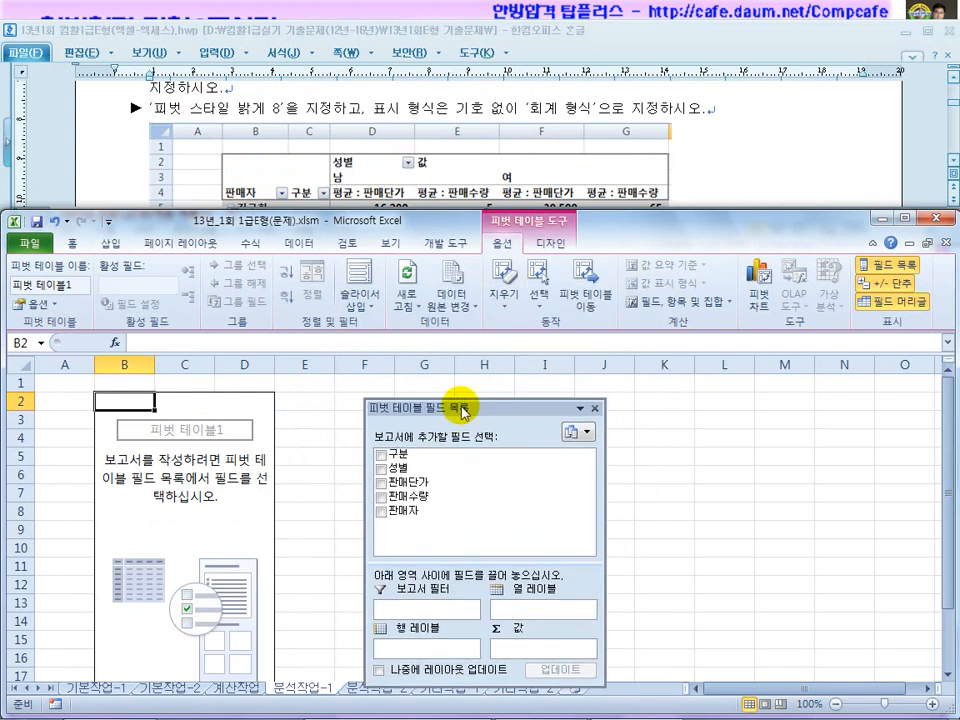
left_click(700, 172)
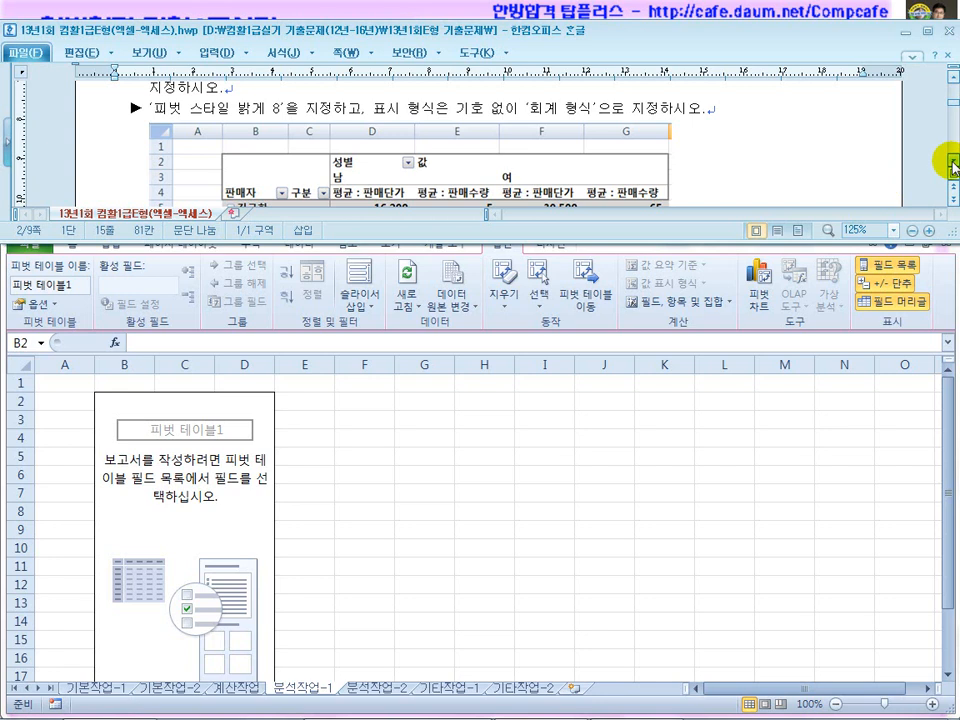
scroll(945, 158, "down", 2)
double_click(748, 37)
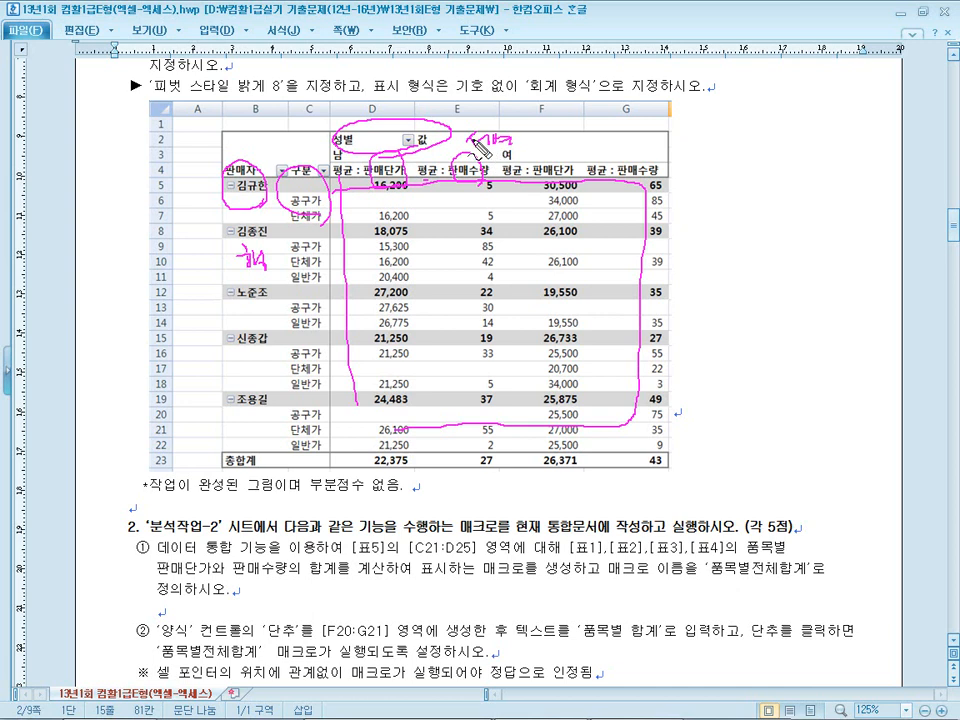
key("Escape")
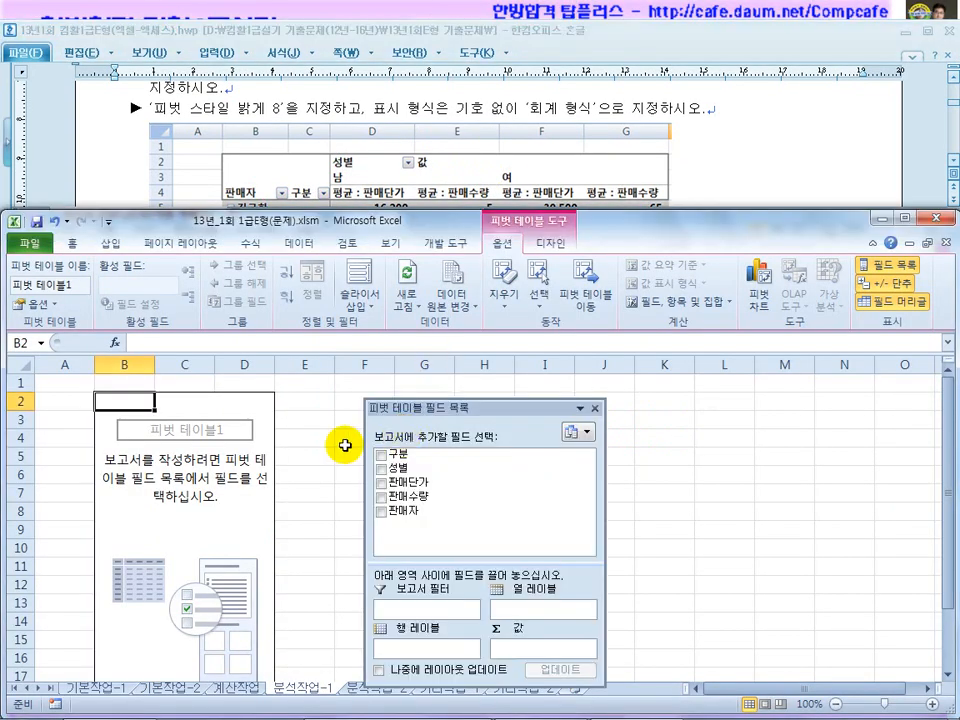
Place 판매자 and 구분 in rows, 성별 in columns, and 판매단가 and 판매수량 in values.
left_click_drag(401, 516, 414, 648)
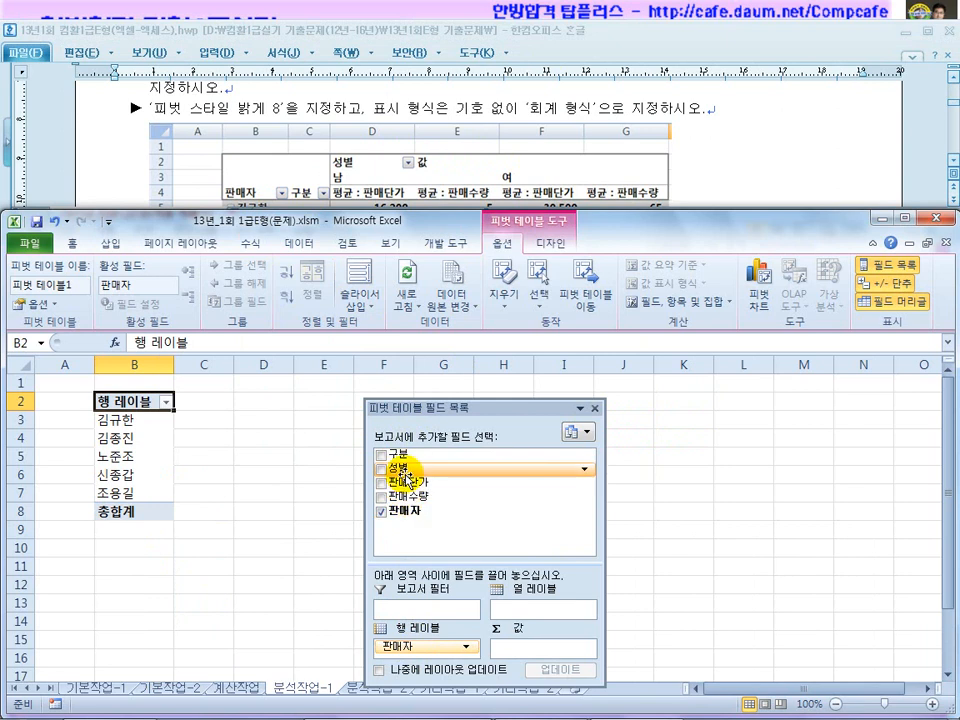
left_click_drag(399, 453, 420, 646)
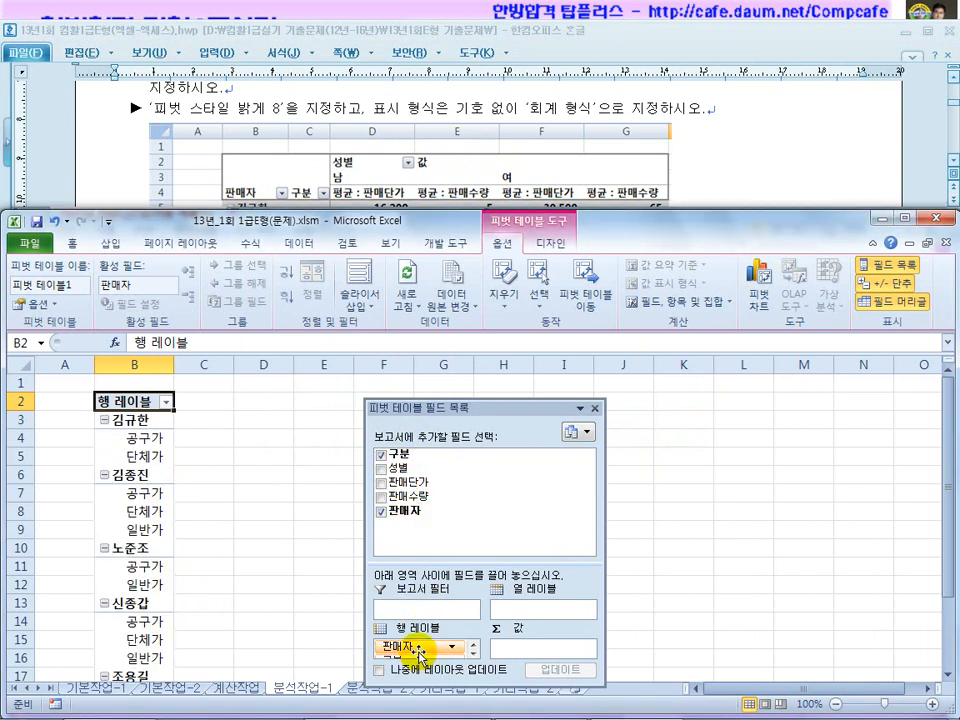
left_click_drag(400, 465, 514, 608)
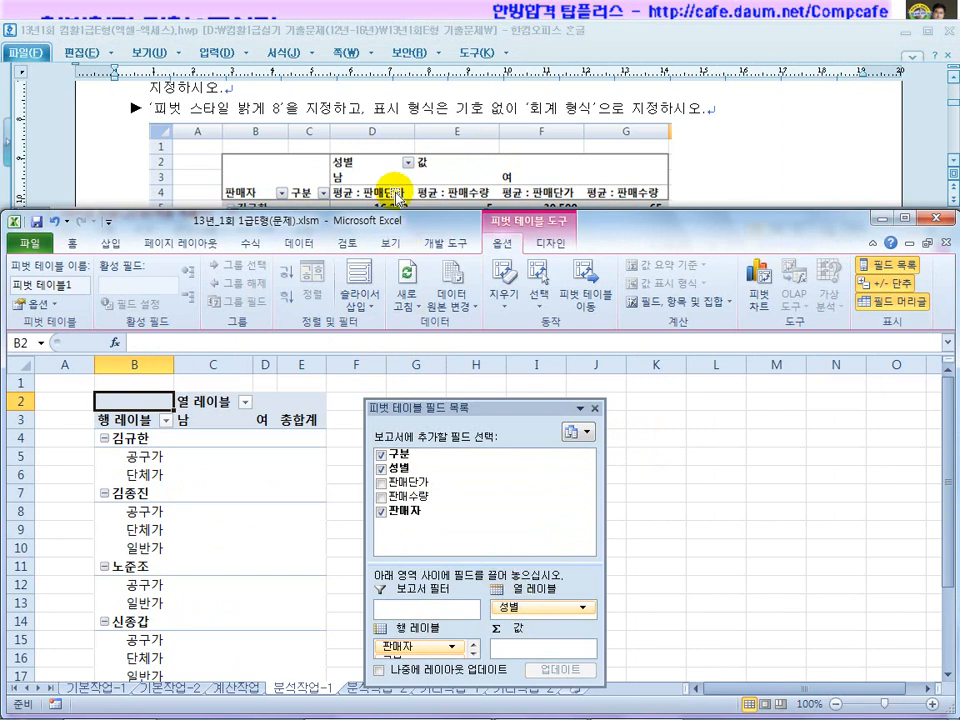
left_click_drag(405, 482, 522, 655)
left_click_drag(486, 356, 622, 282)
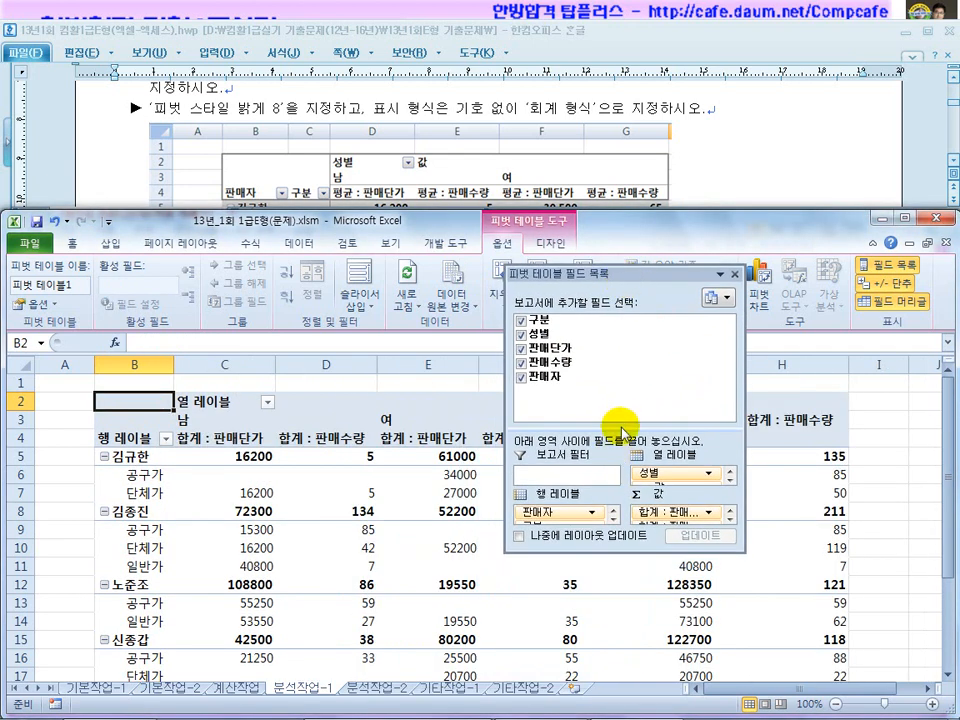
left_click_drag(621, 437, 620, 410)
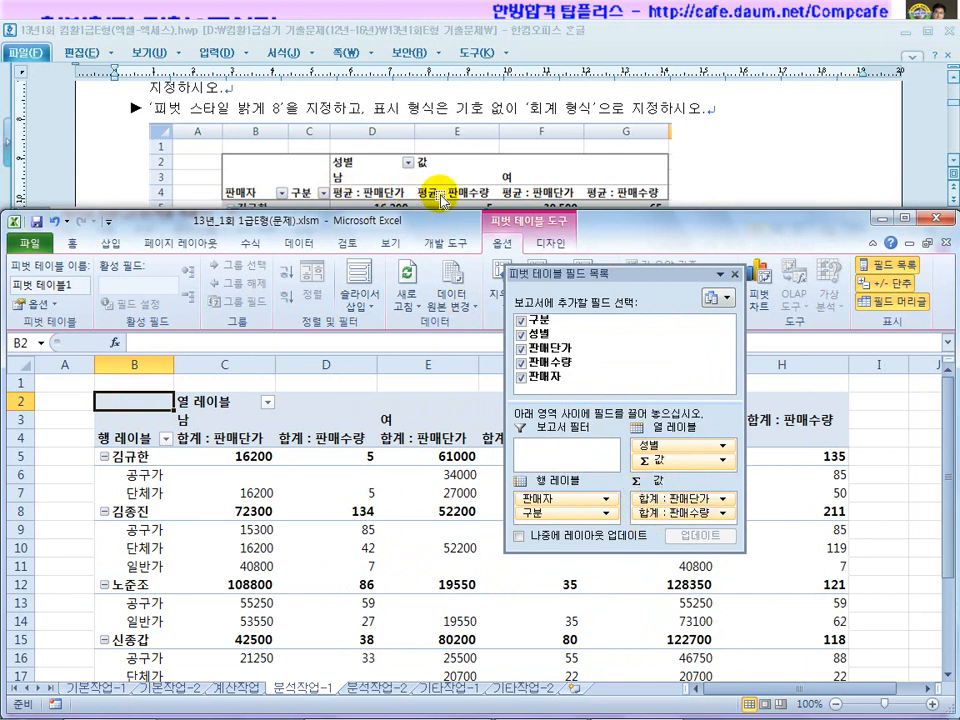
Change both 판매단가 and 판매수량 value fields to summarize by 평균 (Average).
left_click(724, 503)
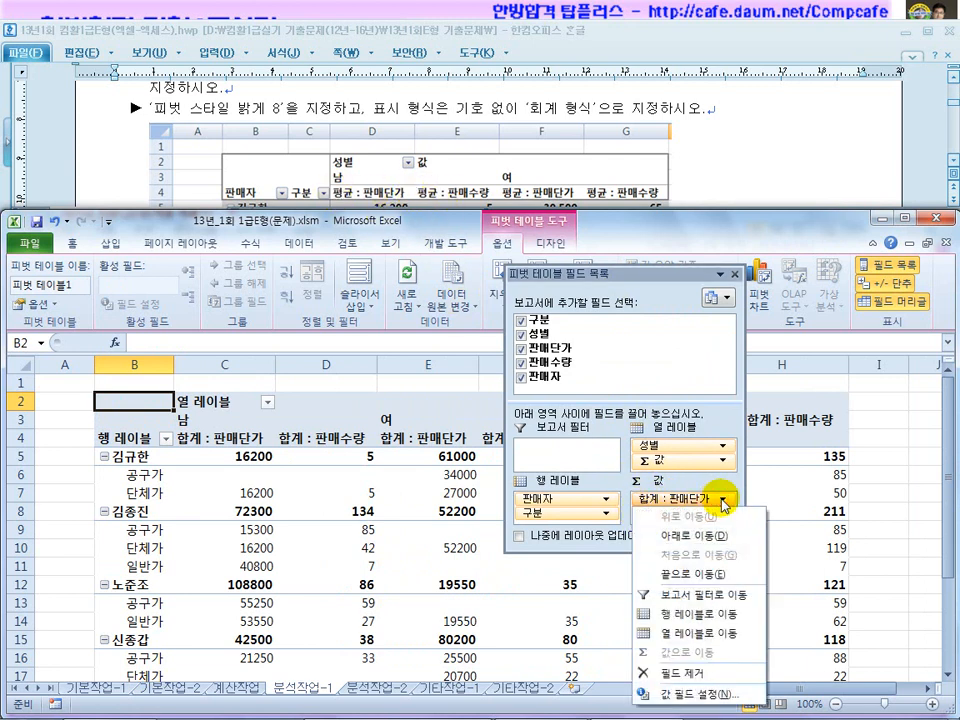
left_click(682, 693)
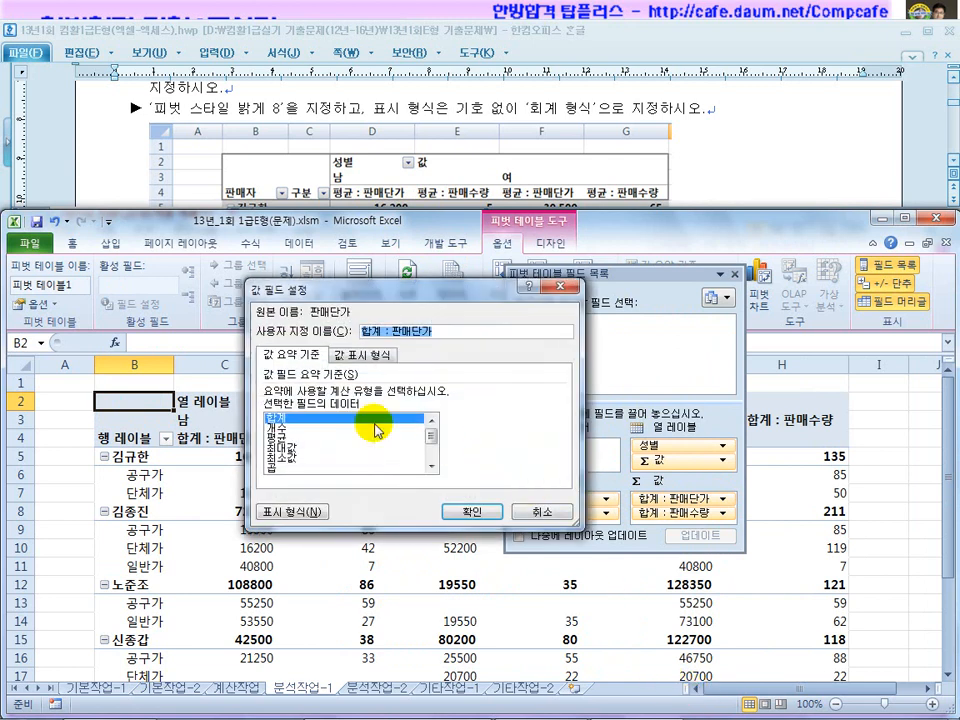
left_click(290, 438)
left_click(469, 511)
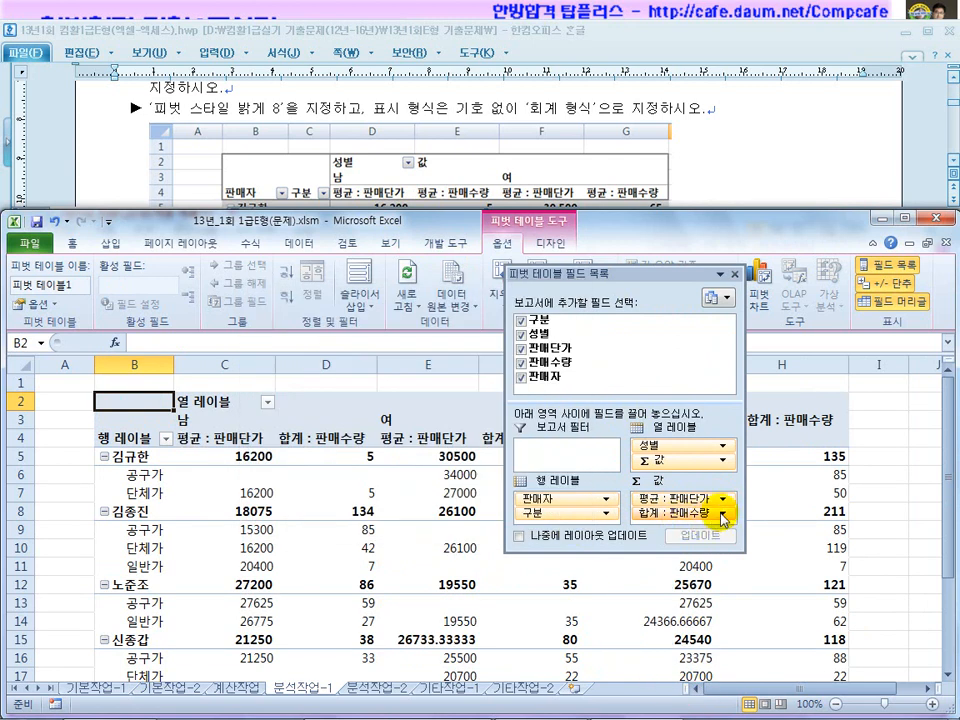
left_click(724, 513)
left_click(682, 694)
left_click(290, 437)
left_click(466, 511)
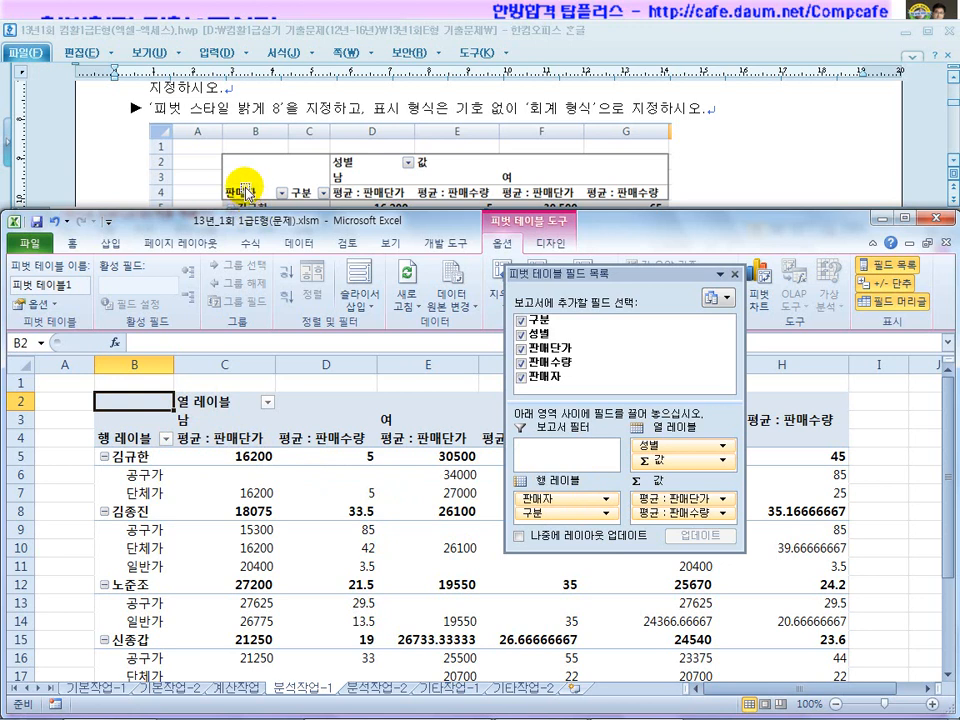
Select B5:B7 and recheck the earlier instruction lines in the task document.
left_click_drag(140, 458, 145, 500)
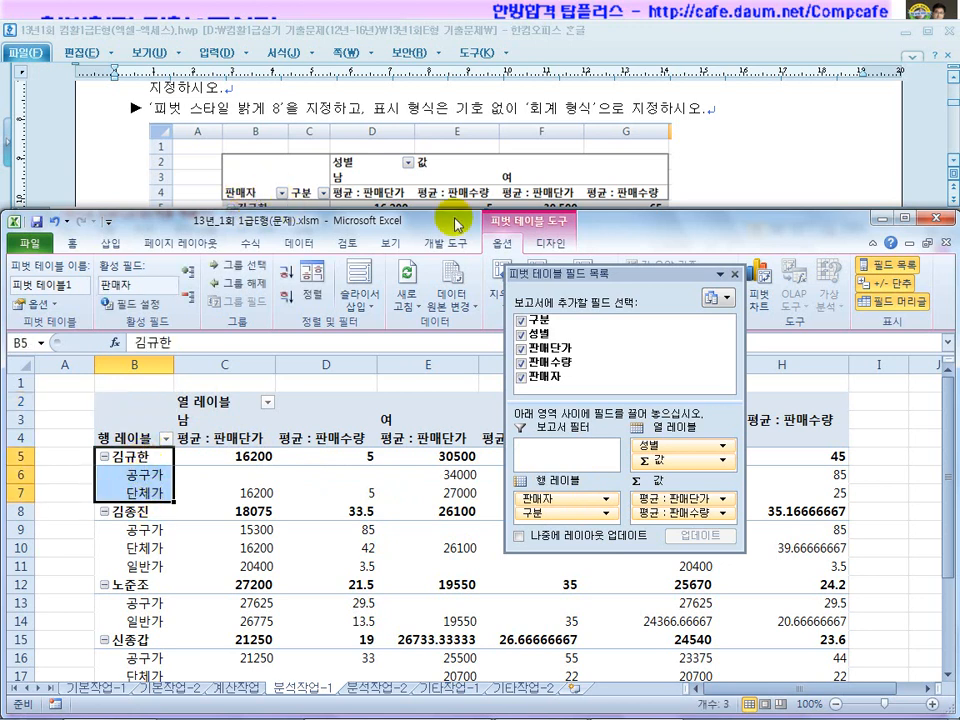
left_click(828, 180)
left_click(952, 77)
left_click(952, 77)
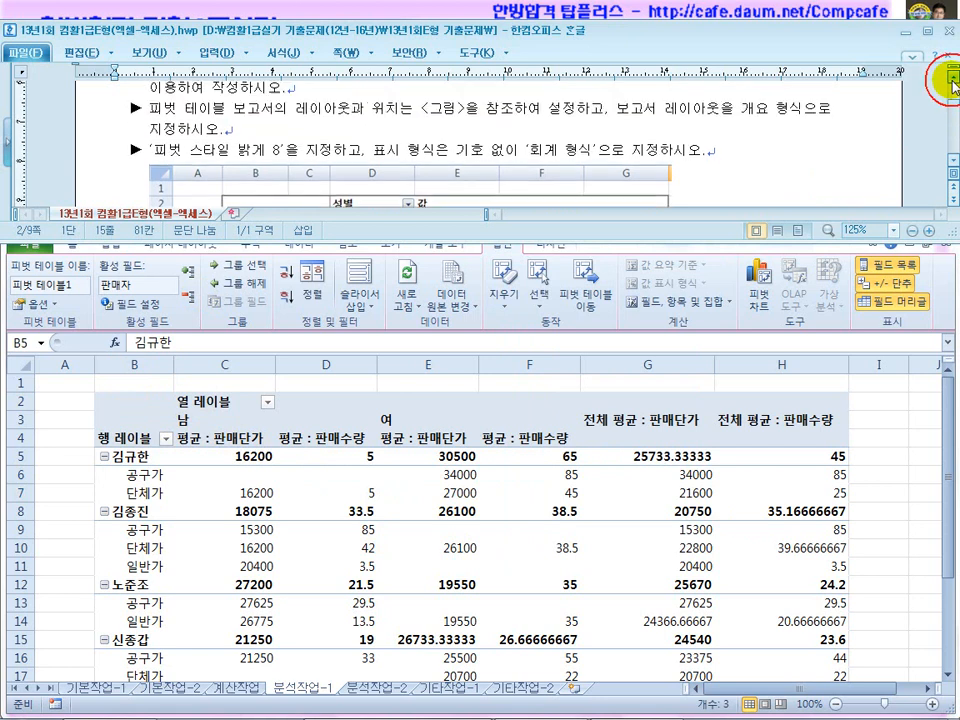
left_click(952, 77)
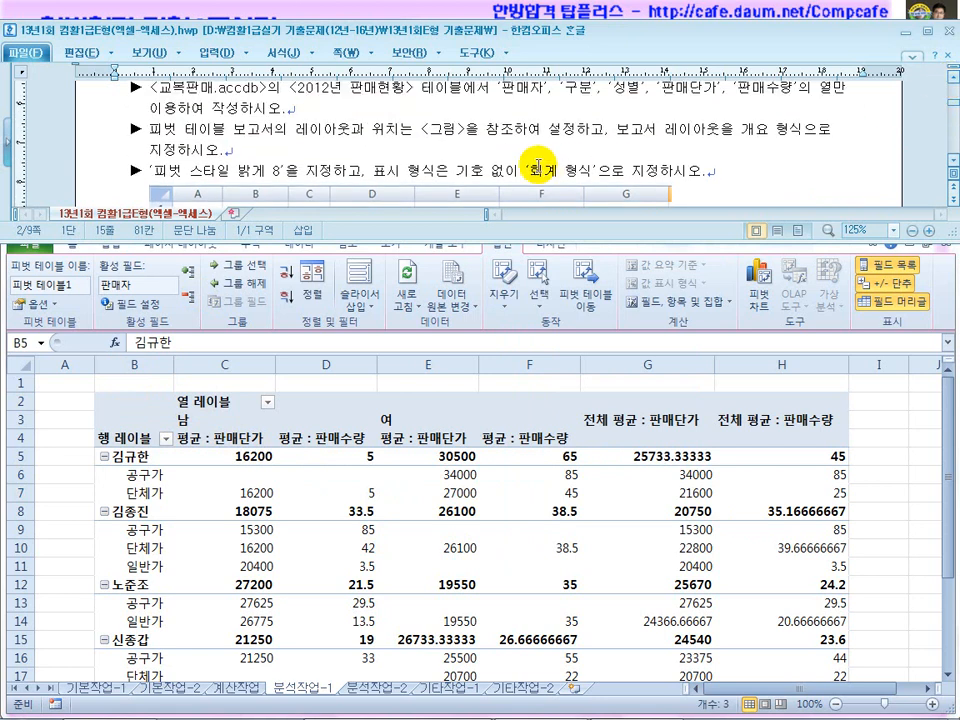
left_click_drag(428, 131, 803, 129)
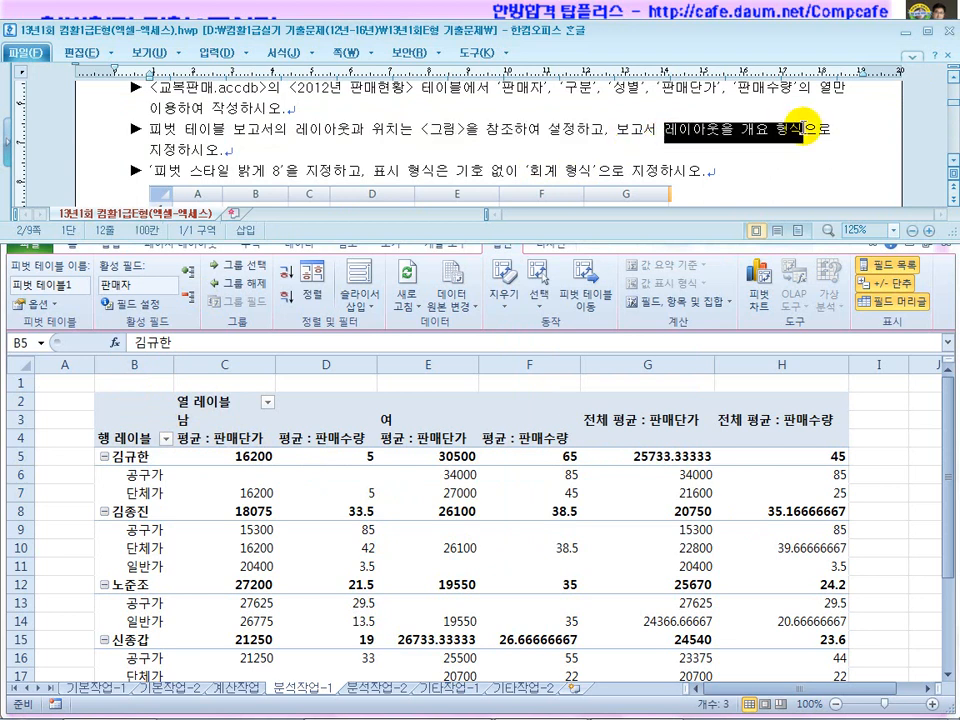
Switch the pivot to Outline Form via the Design tab's Report Layout.
left_click(311, 484)
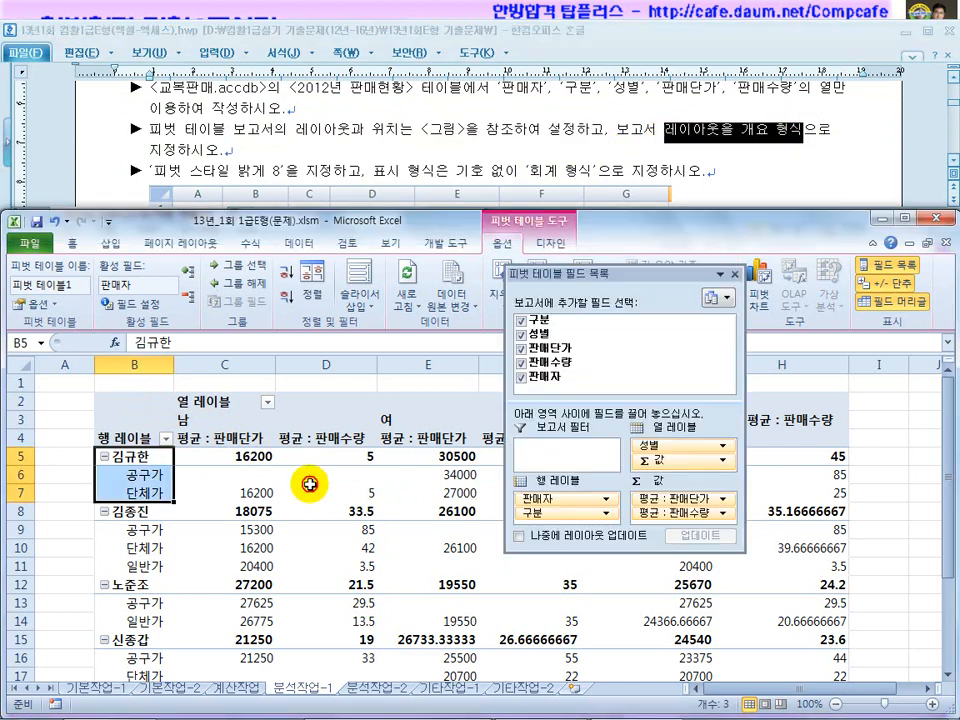
left_click(553, 252)
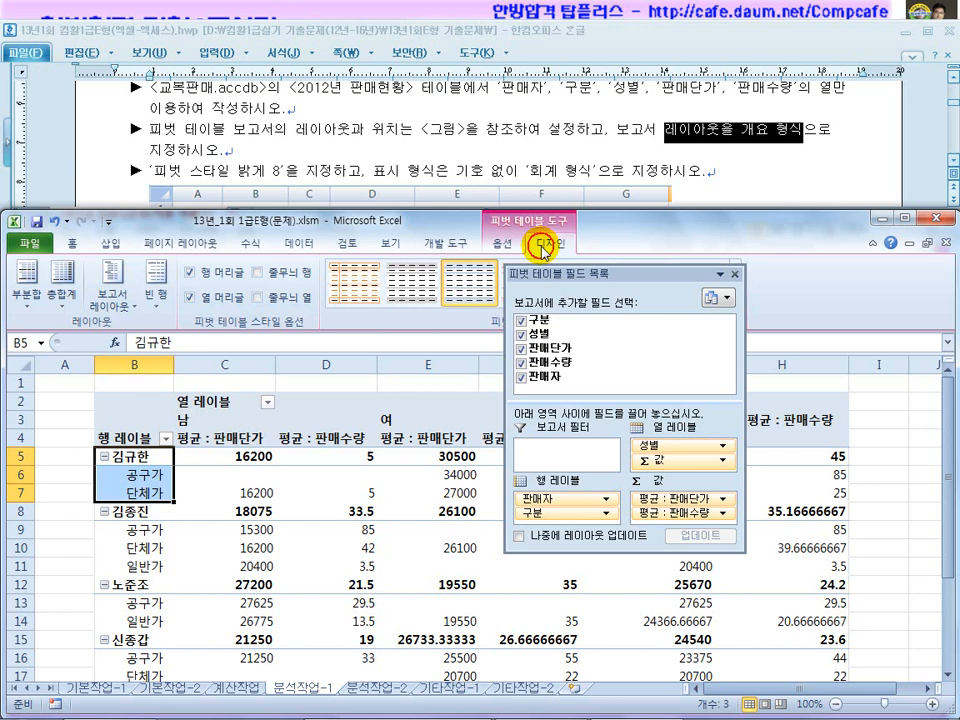
left_click(114, 305)
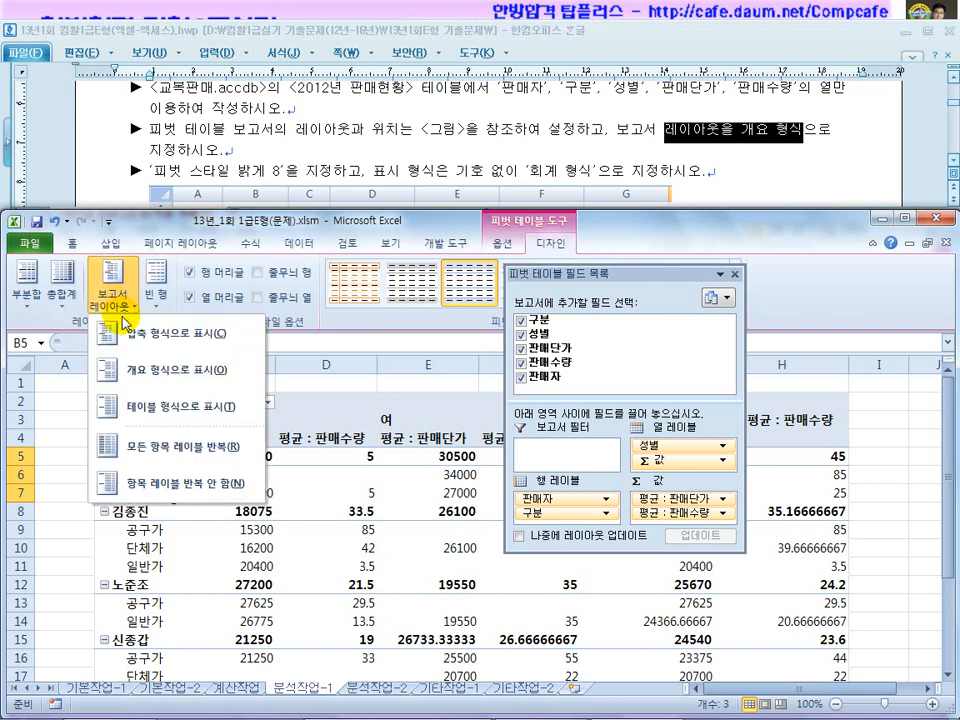
left_click(393, 527)
left_click(142, 458)
left_click_drag(147, 474, 148, 484)
left_click(224, 510)
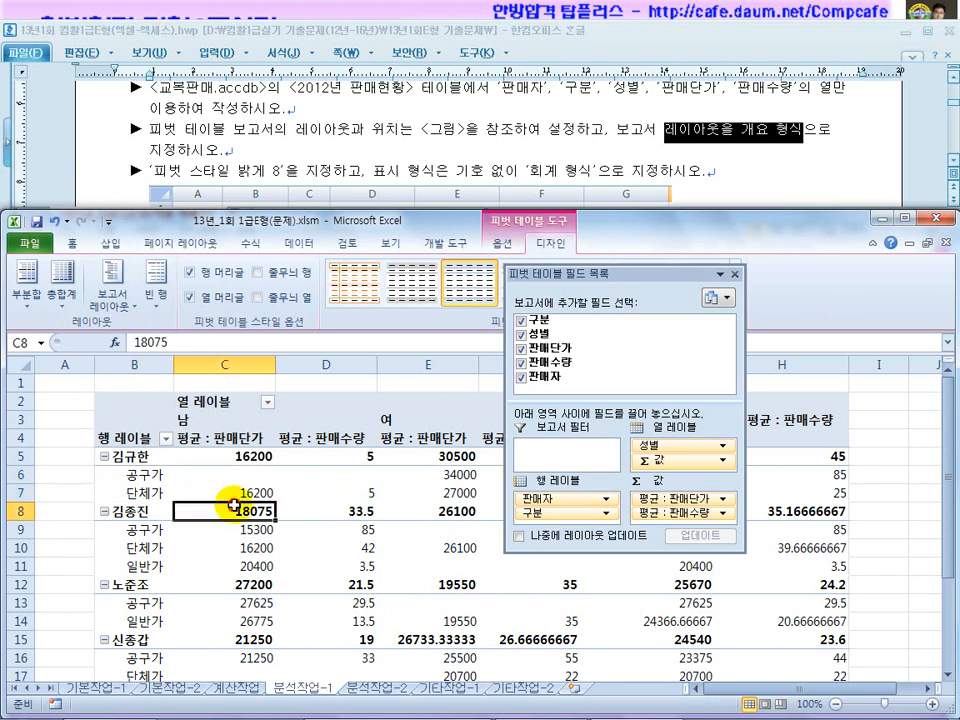
left_click(113, 300)
left_click(143, 372)
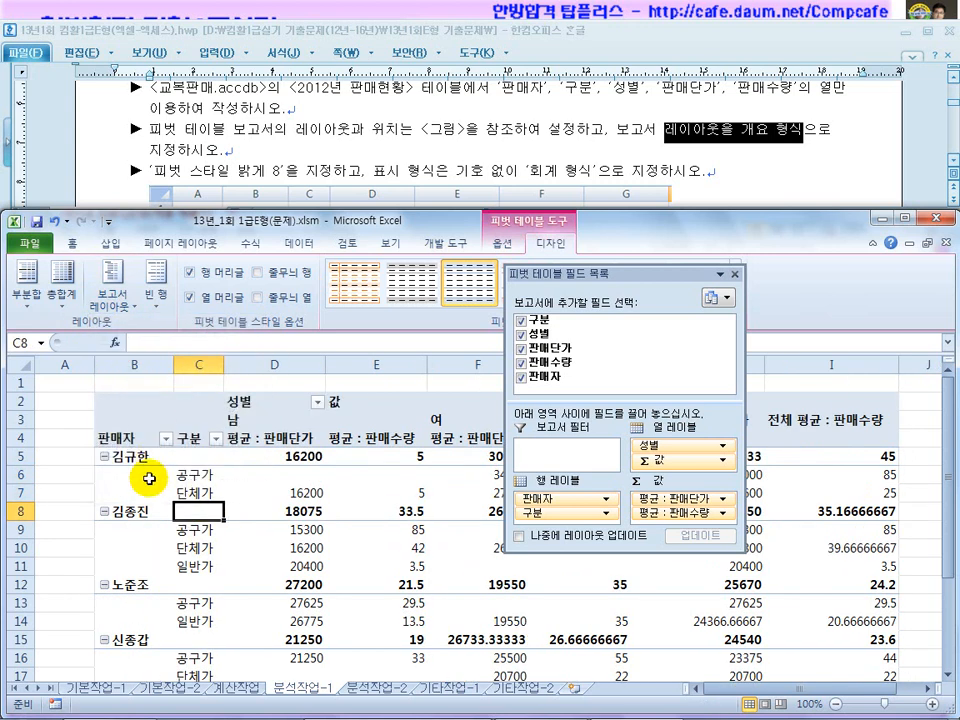
left_click(134, 440)
left_click(189, 440)
left_click(142, 460)
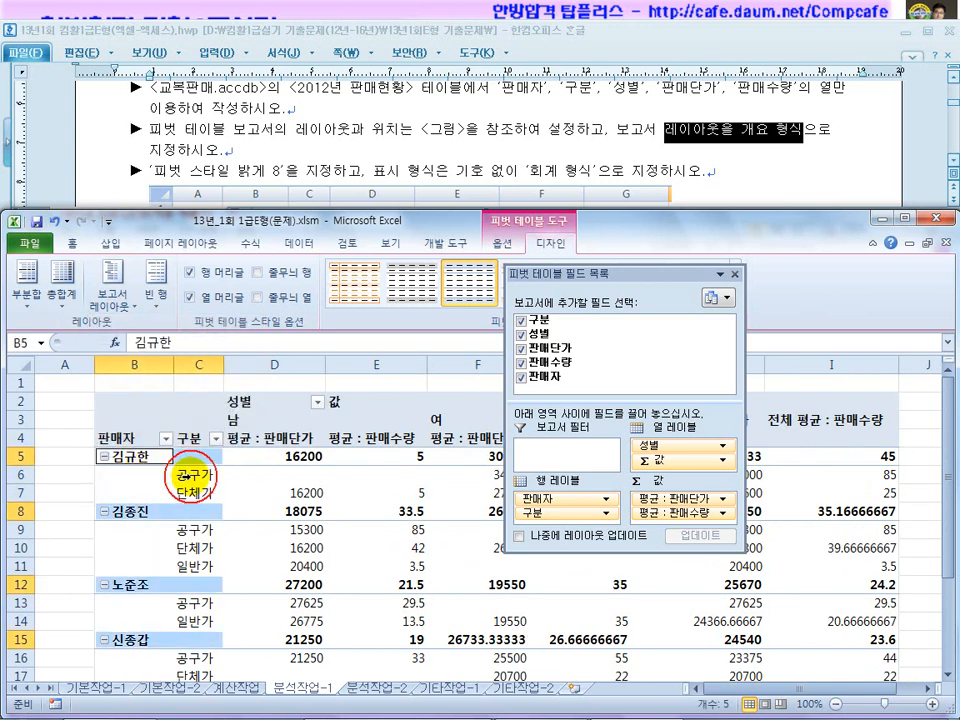
left_click(187, 476)
Review the target pivot image and mark the 밝게 8 style requirement in the instructions.
left_click(240, 136)
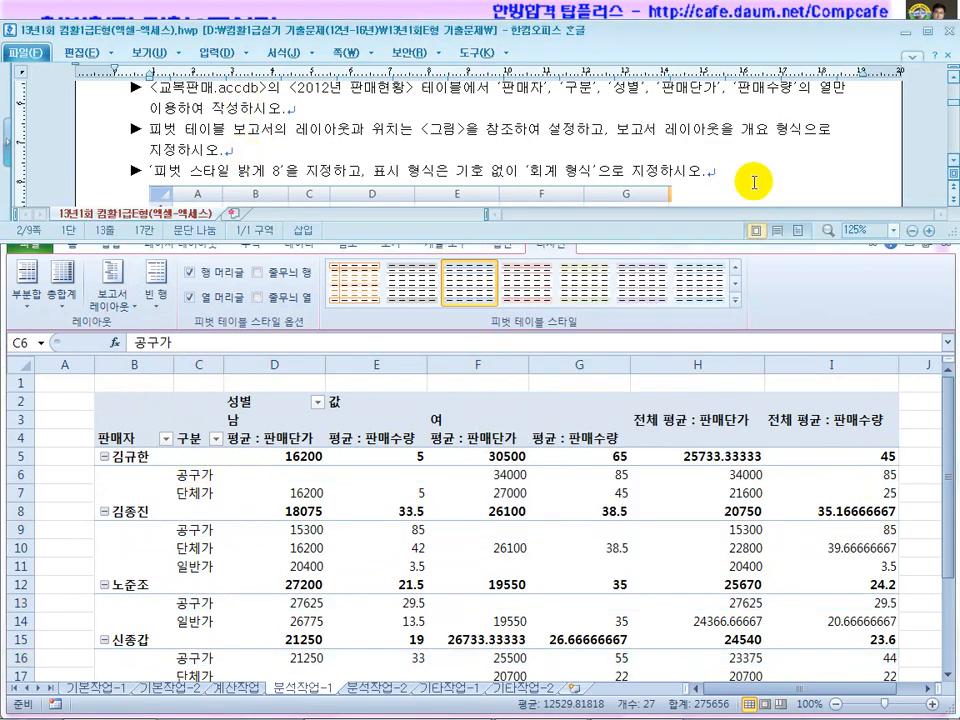
left_click(952, 166)
scroll(952, 166, "down", 3)
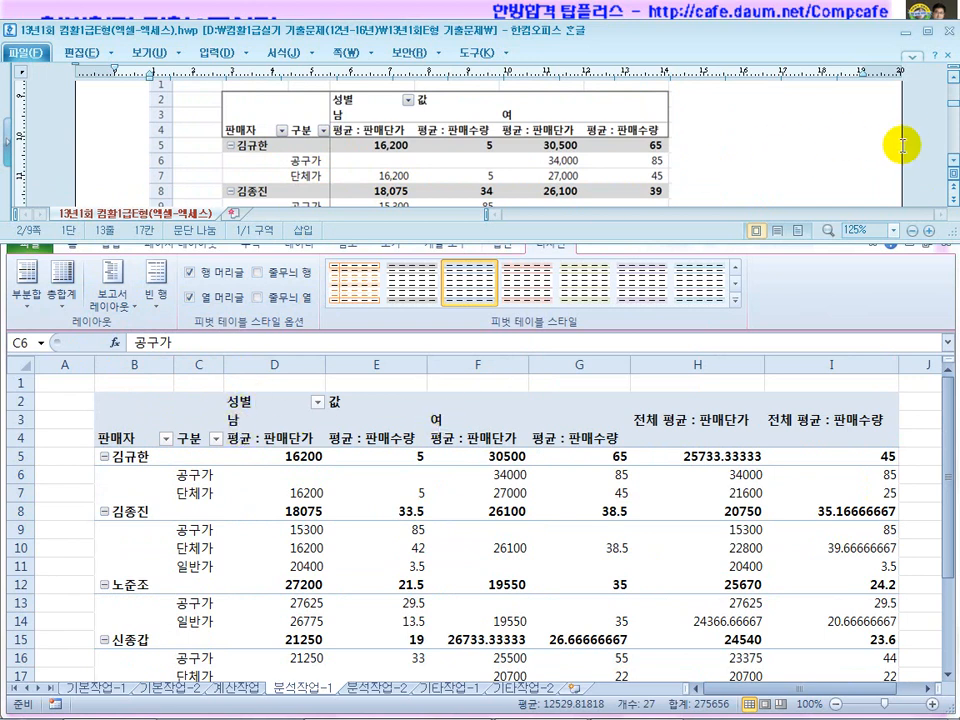
left_click(950, 73)
left_click(950, 73)
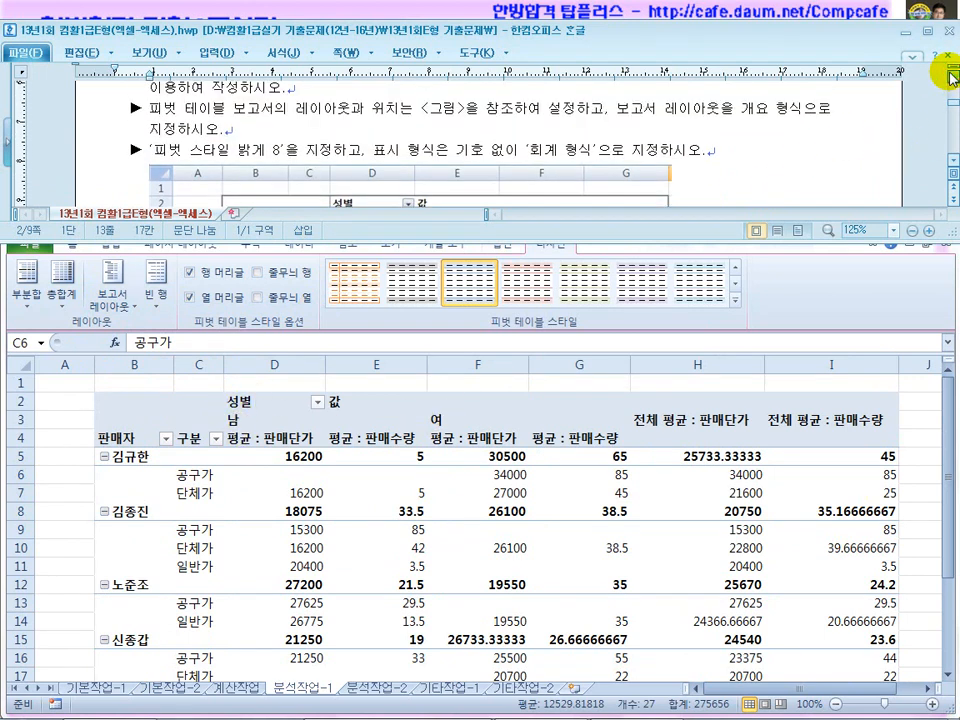
left_click_drag(577, 110, 828, 113)
left_click_drag(155, 150, 333, 150)
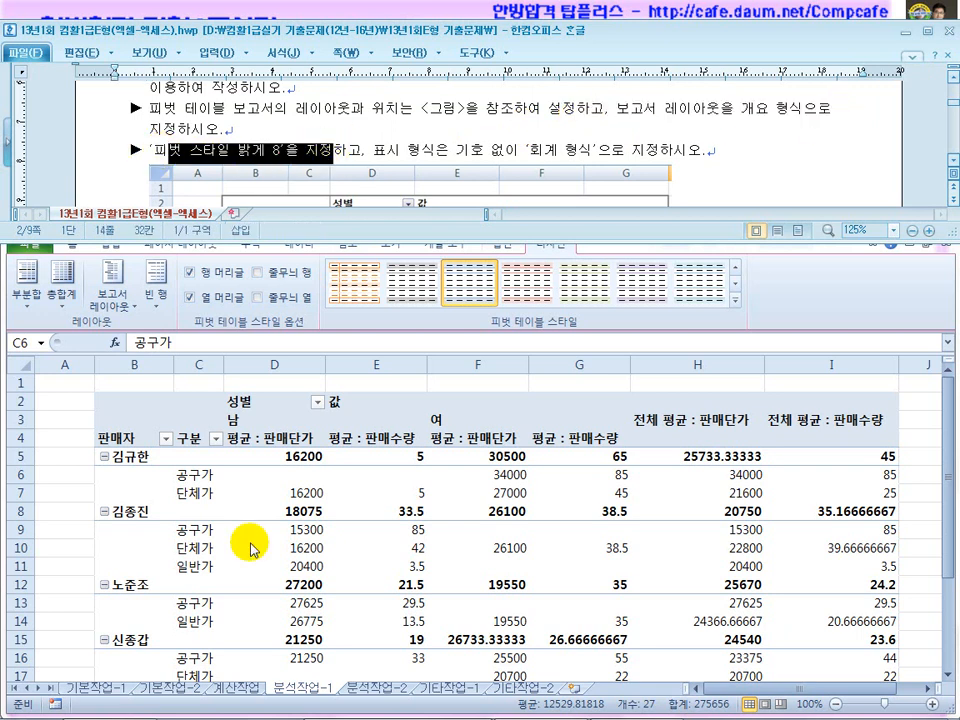
Apply 피벗 스타일 밝게 8 to the pivot from the full styles gallery.
left_click(301, 538)
left_click_drag(604, 274, 644, 427)
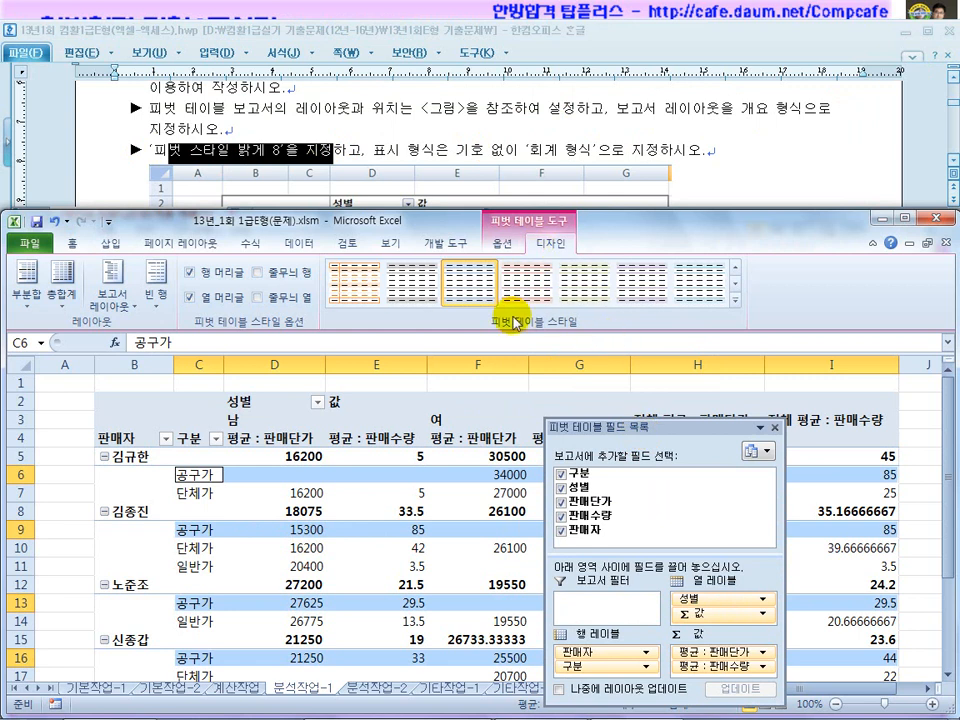
left_click(735, 299)
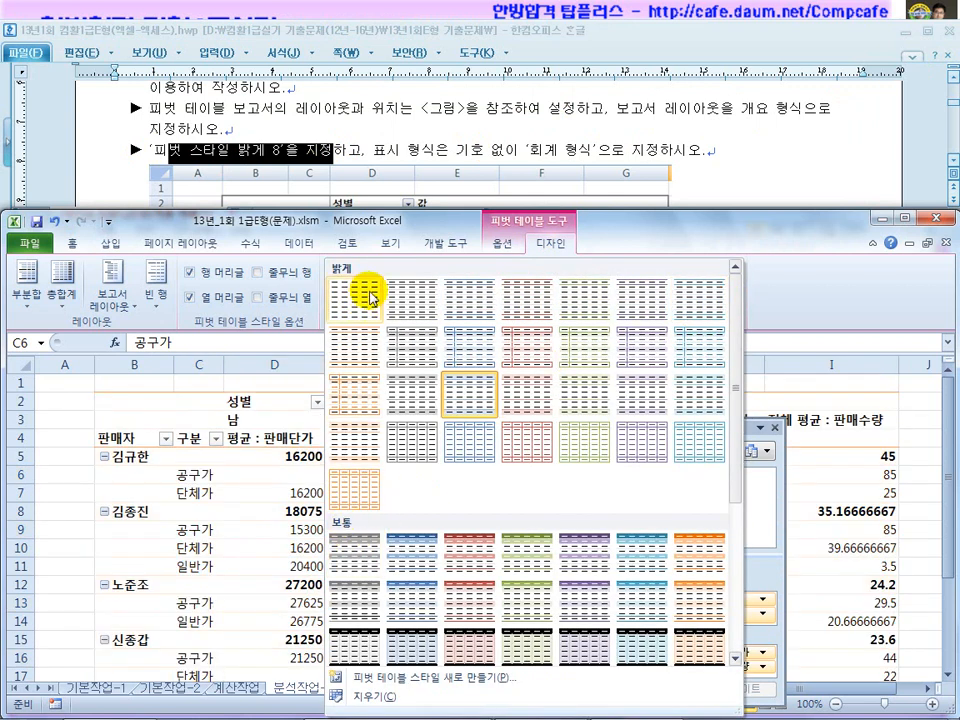
left_click(412, 360)
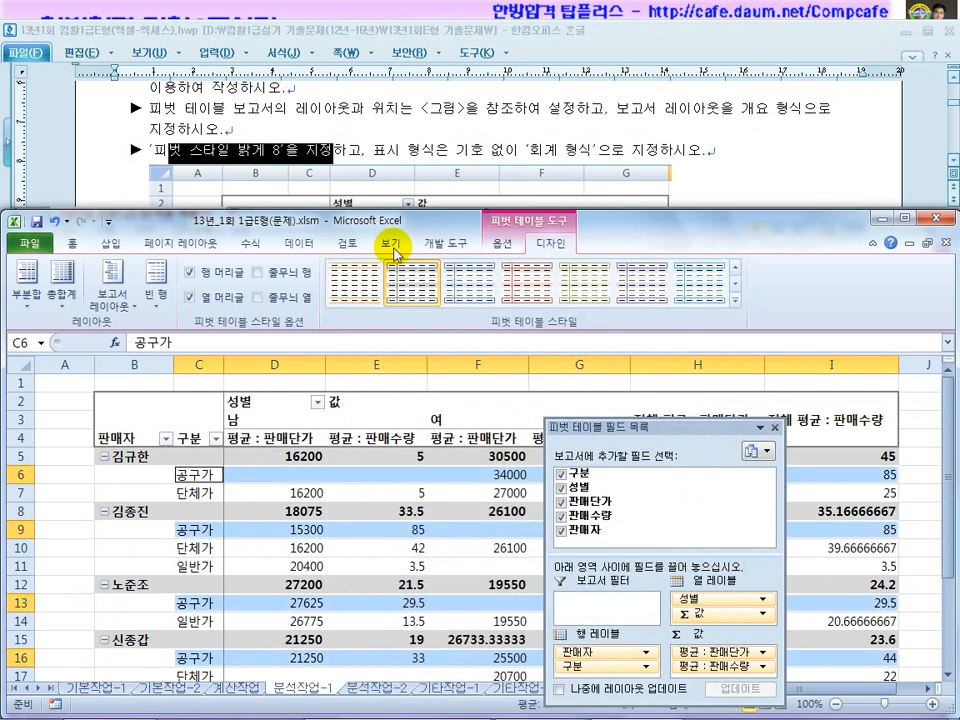
left_click(395, 153)
left_click_drag(395, 153, 606, 149)
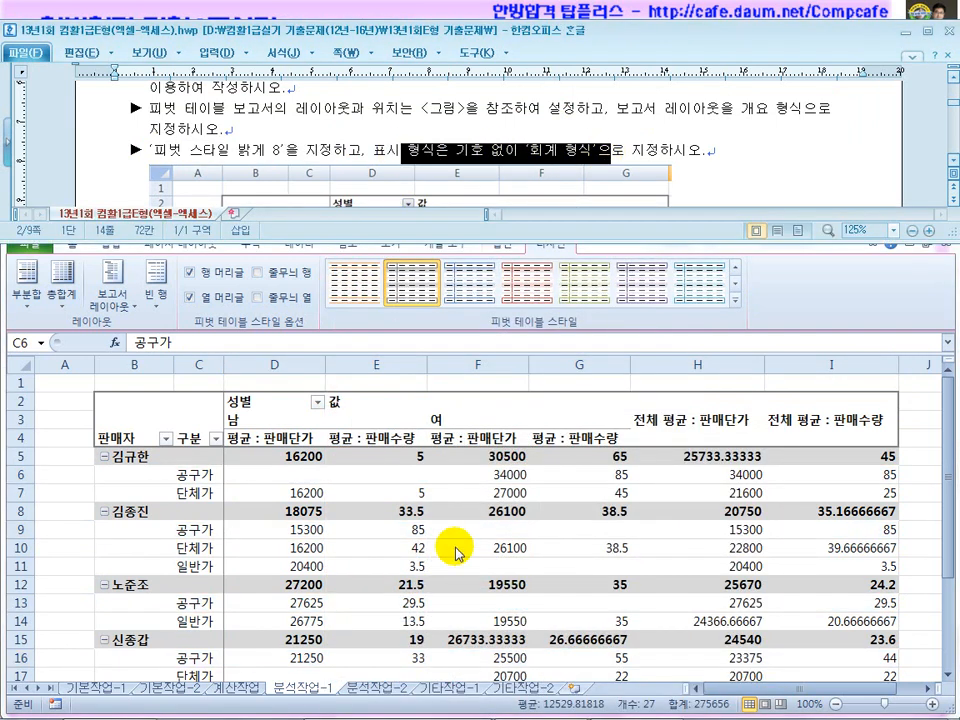
Select the pivot values and apply accounting format from the Home number format list.
left_click(452, 555)
left_click_drag(285, 456, 799, 696)
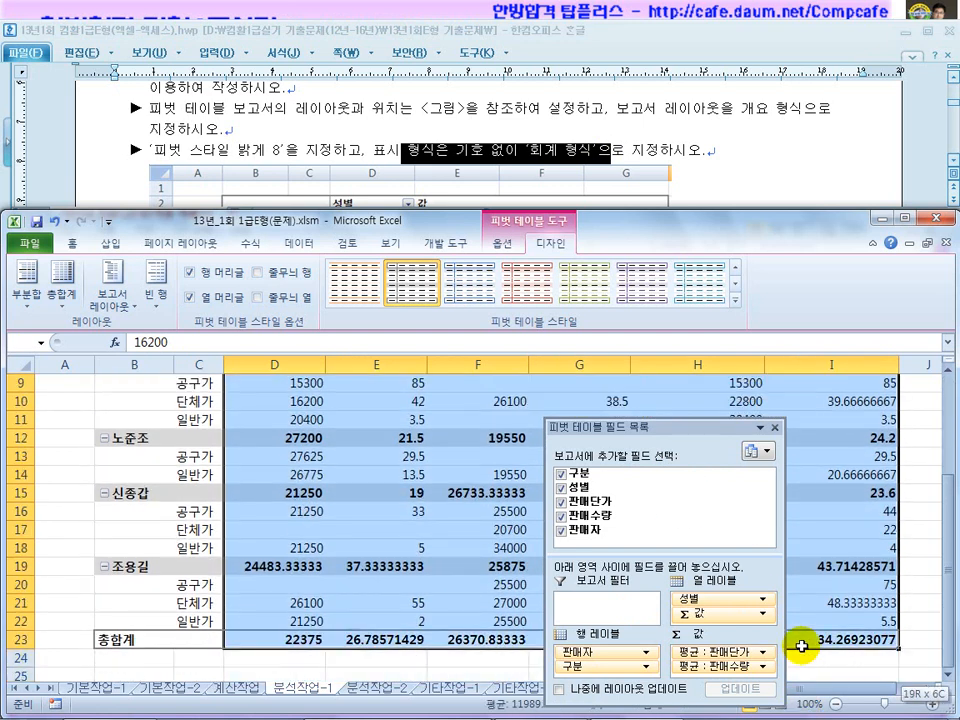
scroll(676, 640, "up", 2)
scroll(676, 636, "up", 1)
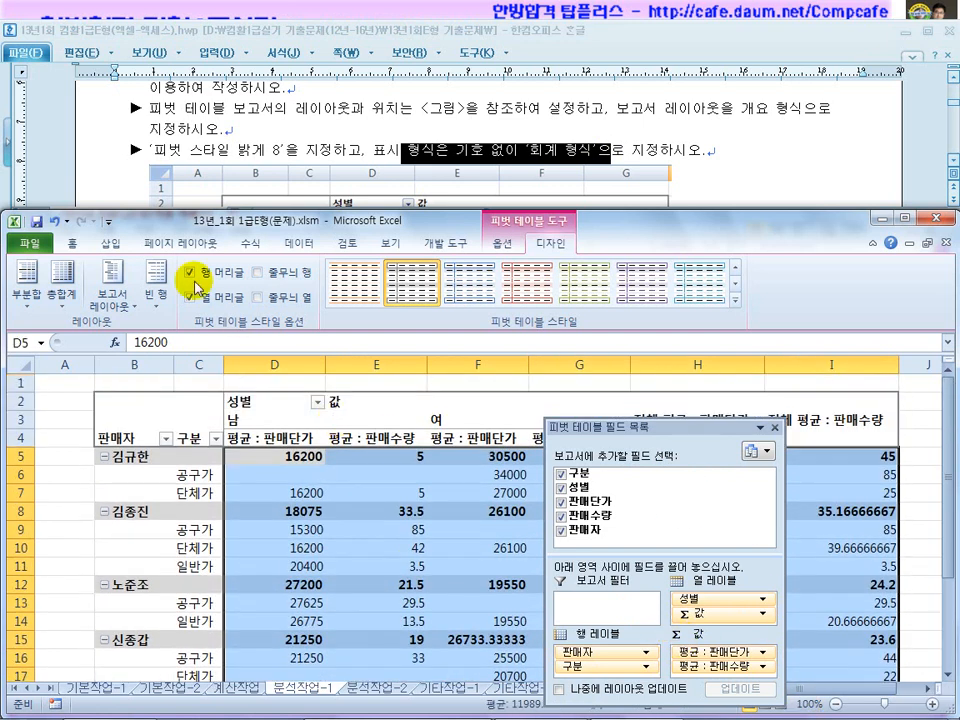
left_click(72, 243)
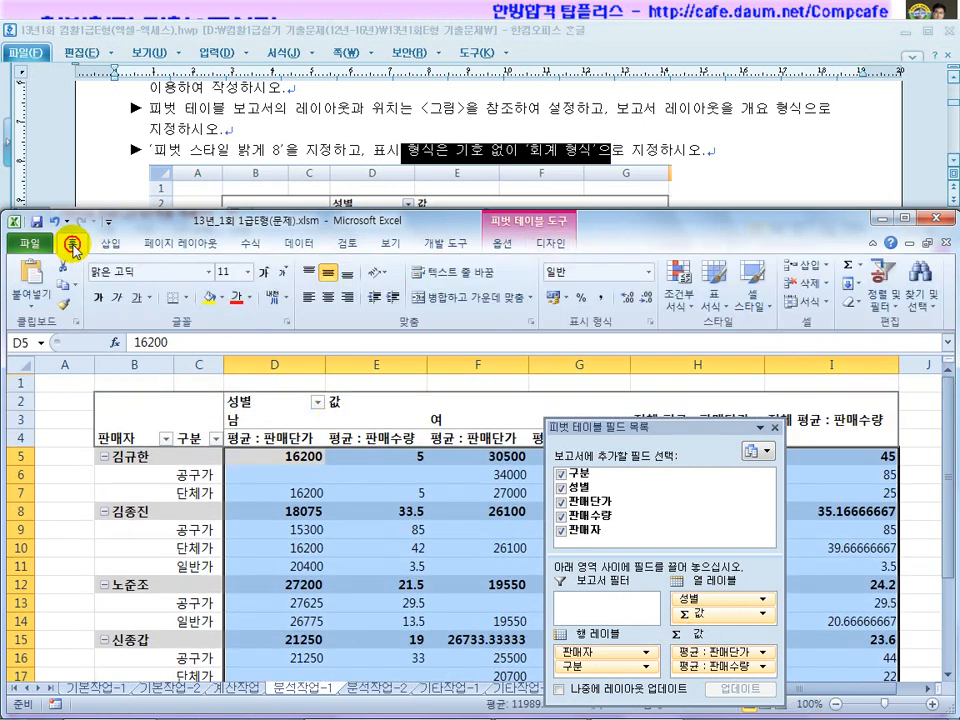
left_click(648, 275)
left_click(606, 400)
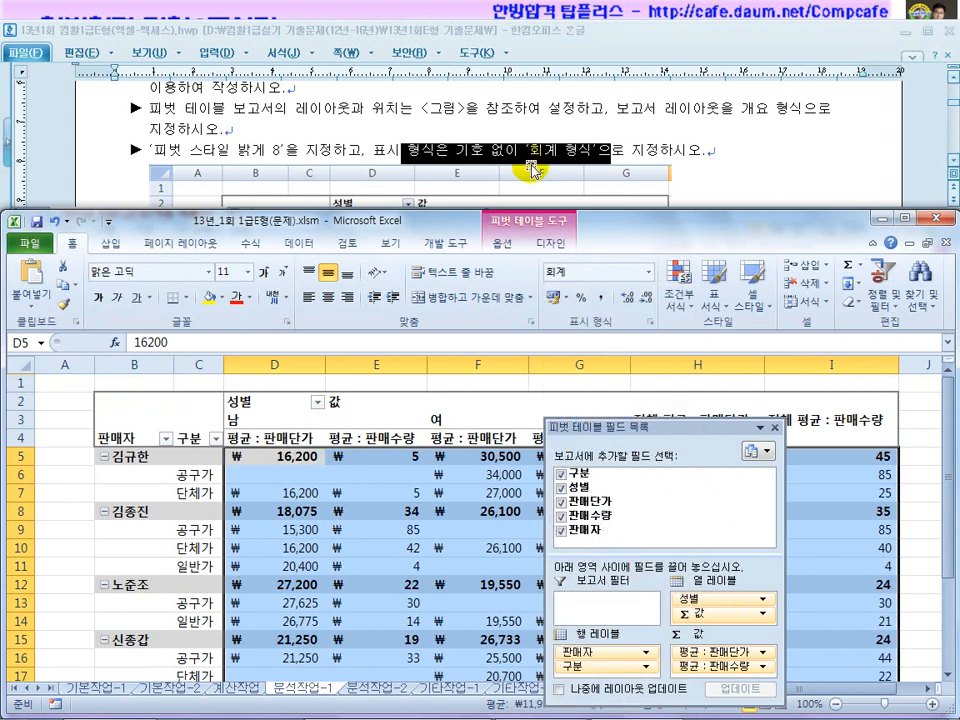
Compare with the task document and revert the pivot values to General format.
left_click(953, 165)
scroll(953, 165, "down", 3)
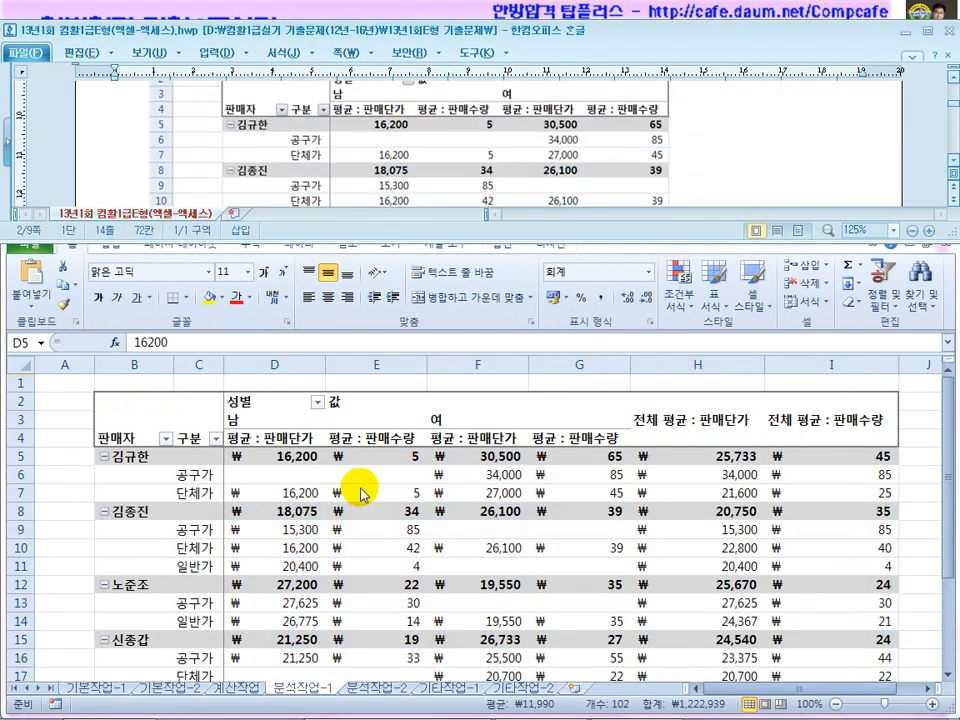
left_click(397, 470)
key("ctrl+shift+grave")
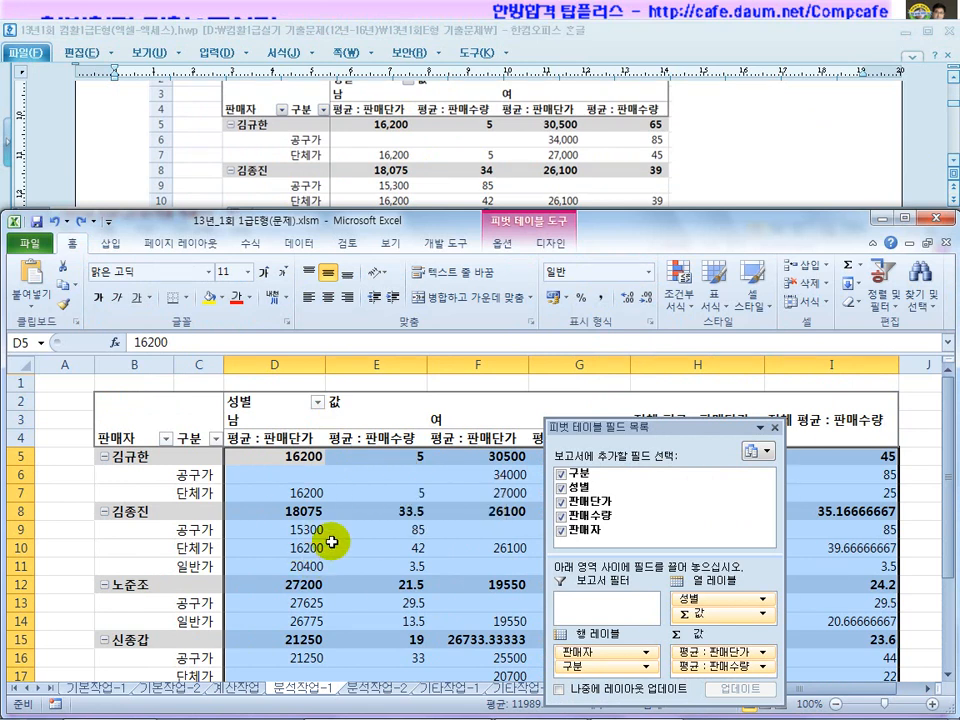
Format the pivot values as 회계 (accounting) with 기호 set to 없음.
right_click(359, 515)
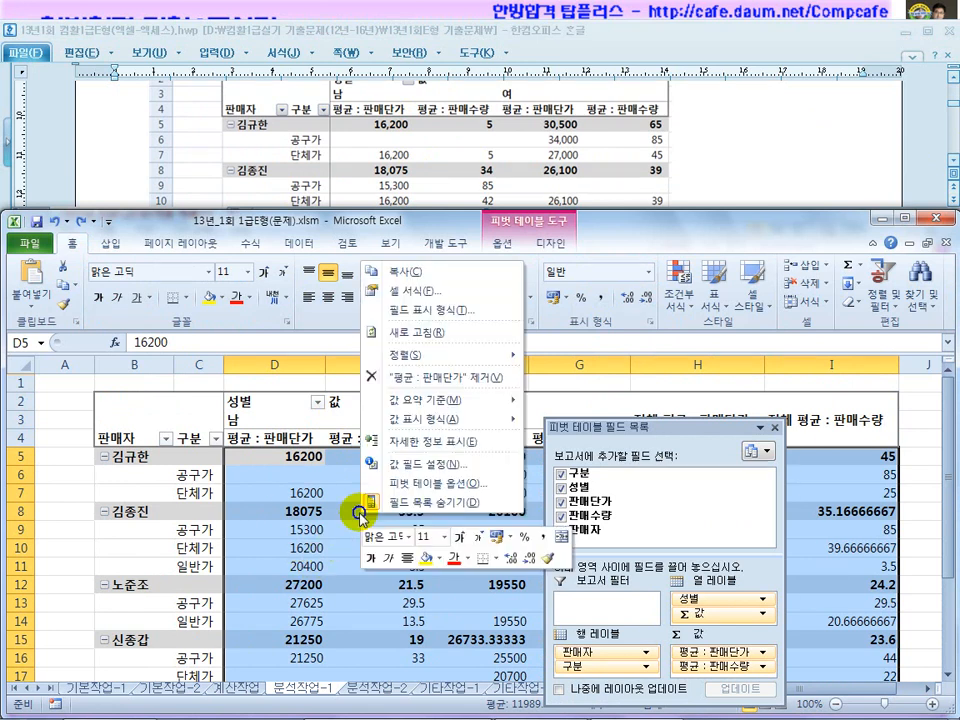
left_click(436, 291)
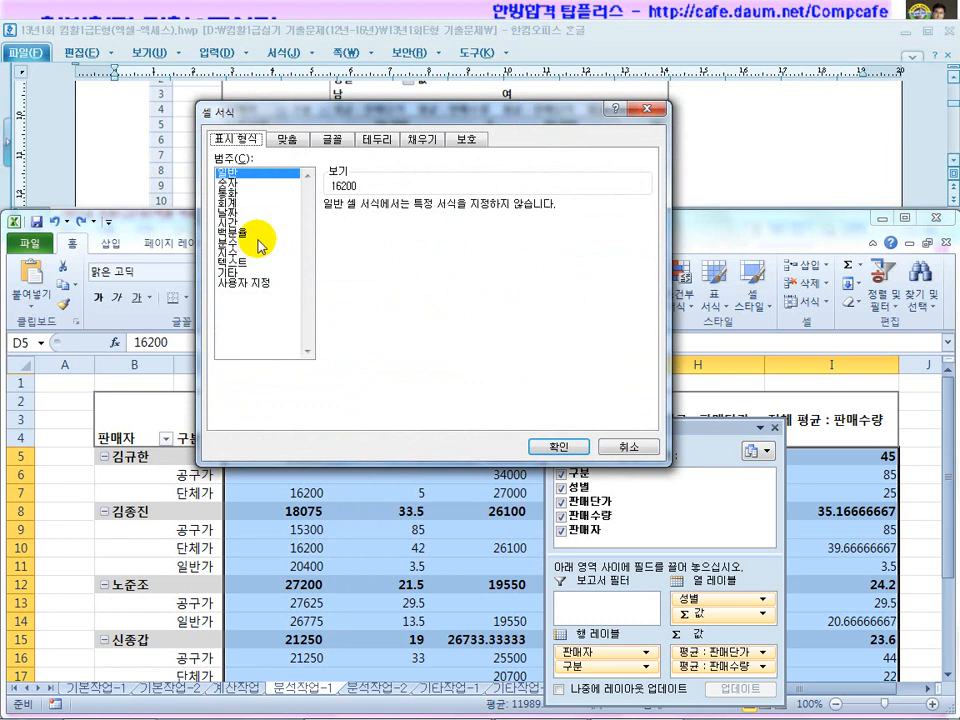
left_click(238, 202)
left_click(404, 228)
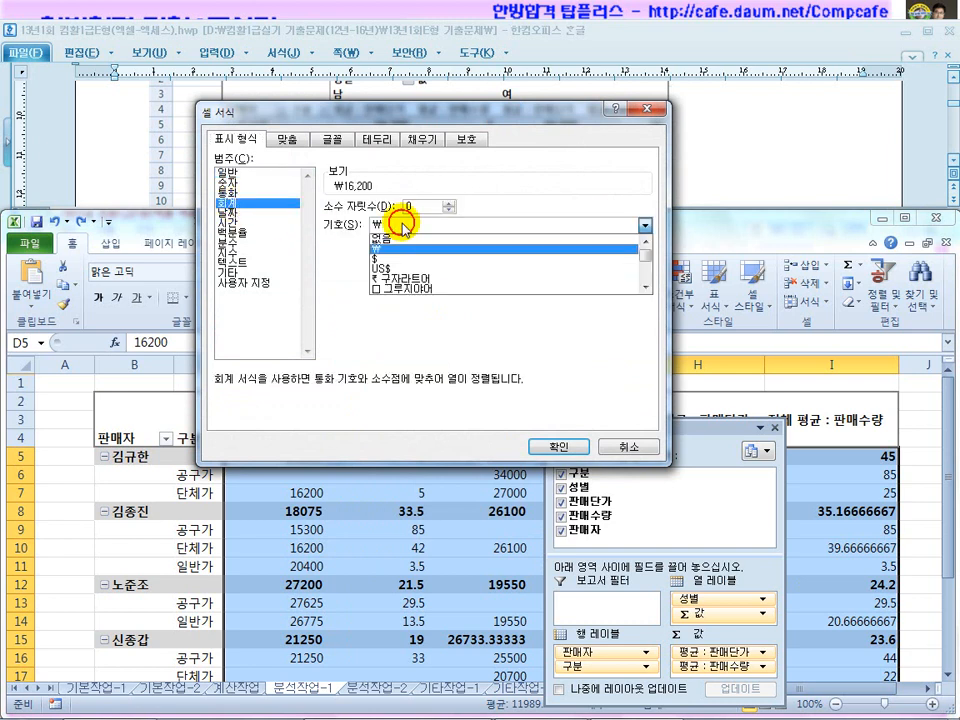
left_click(401, 240)
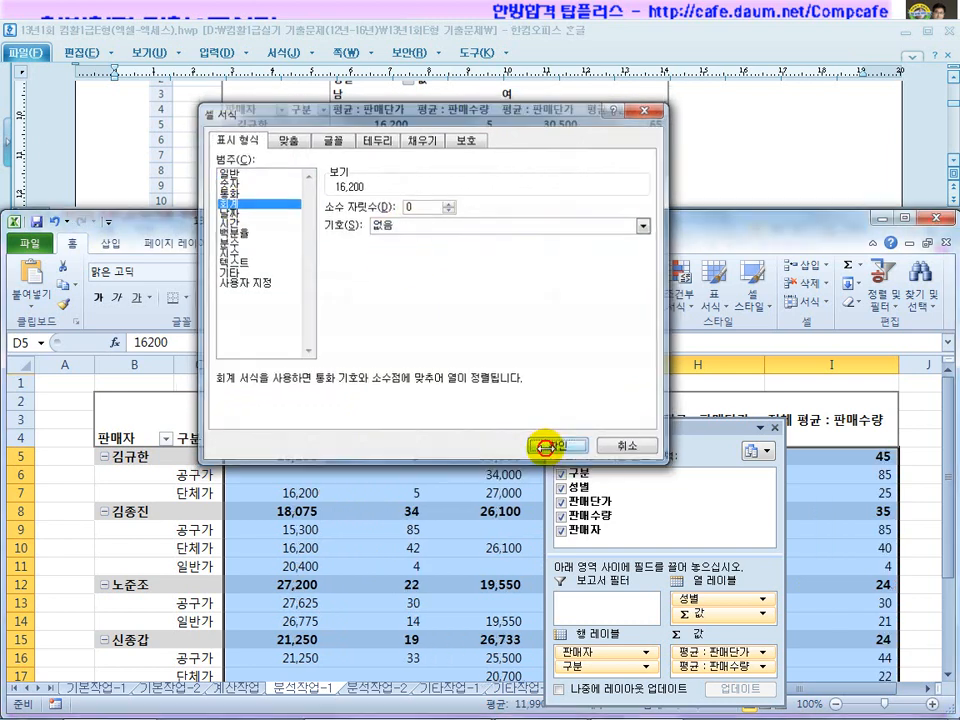
left_click(545, 449)
Reread the first task's instructions in the task document.
left_click(720, 193)
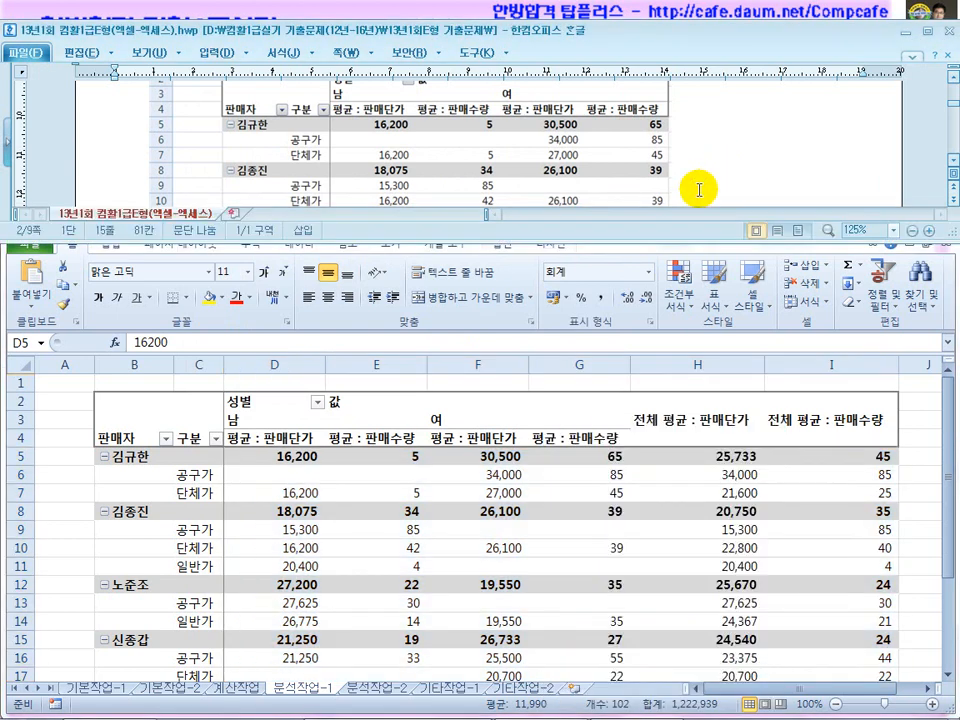
scroll(694, 195, "up", 3)
left_click_drag(388, 152, 632, 157)
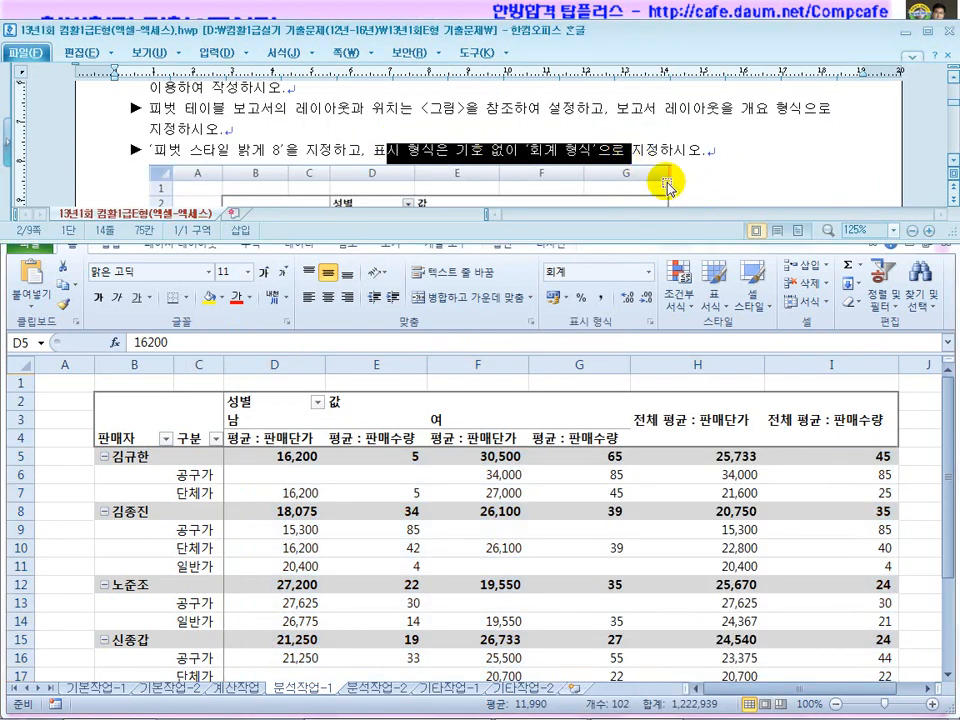
scroll(667, 187, "down", 3)
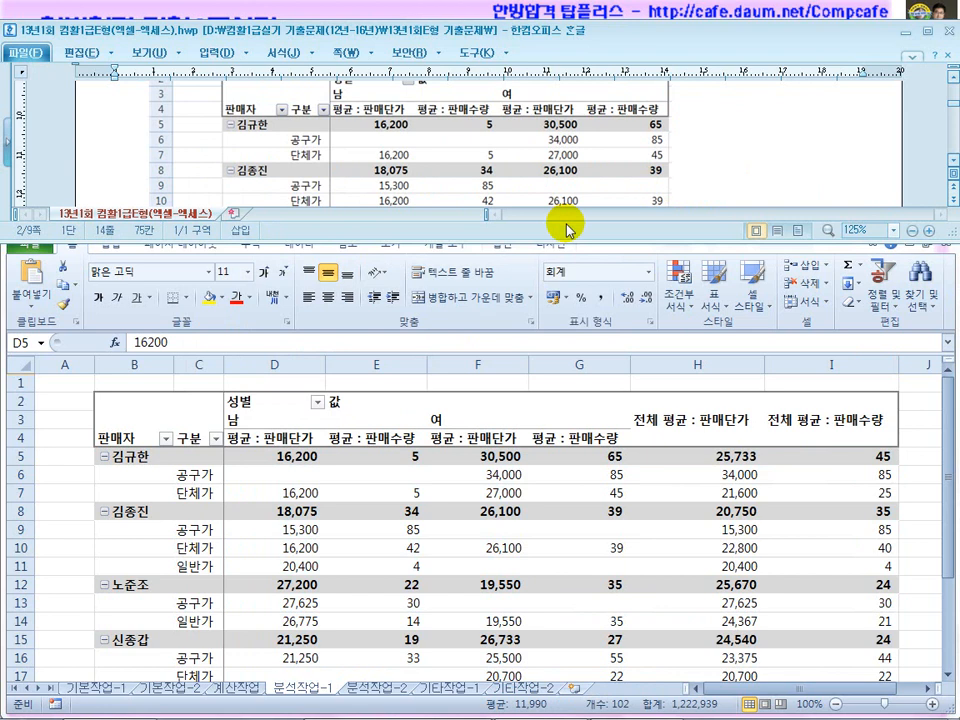
scroll(692, 160, "up", 6)
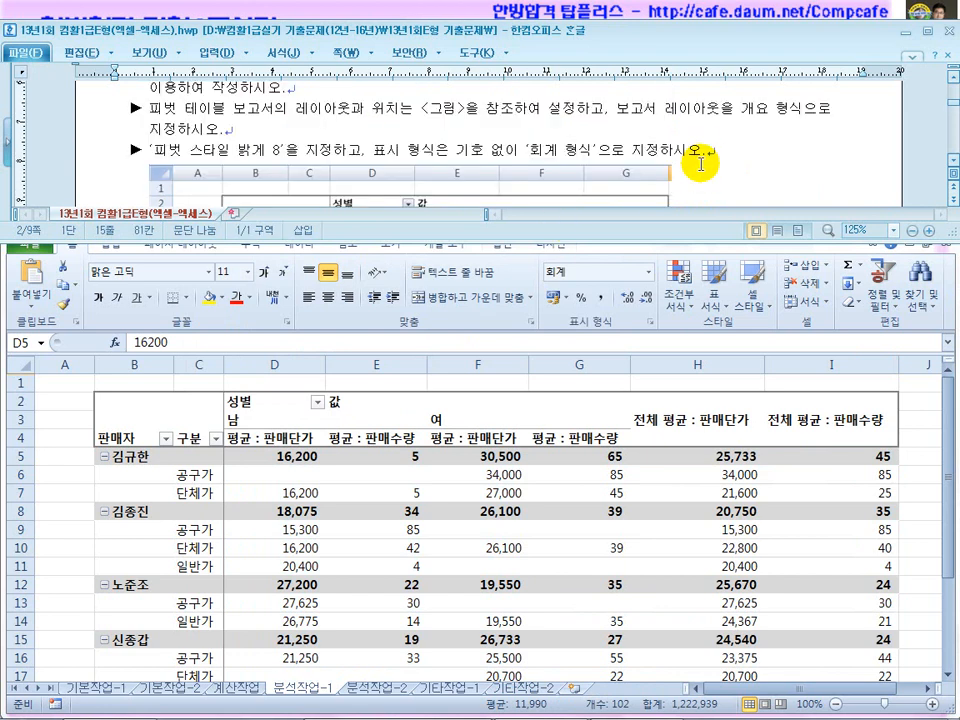
left_click_drag(825, 170, 767, 176)
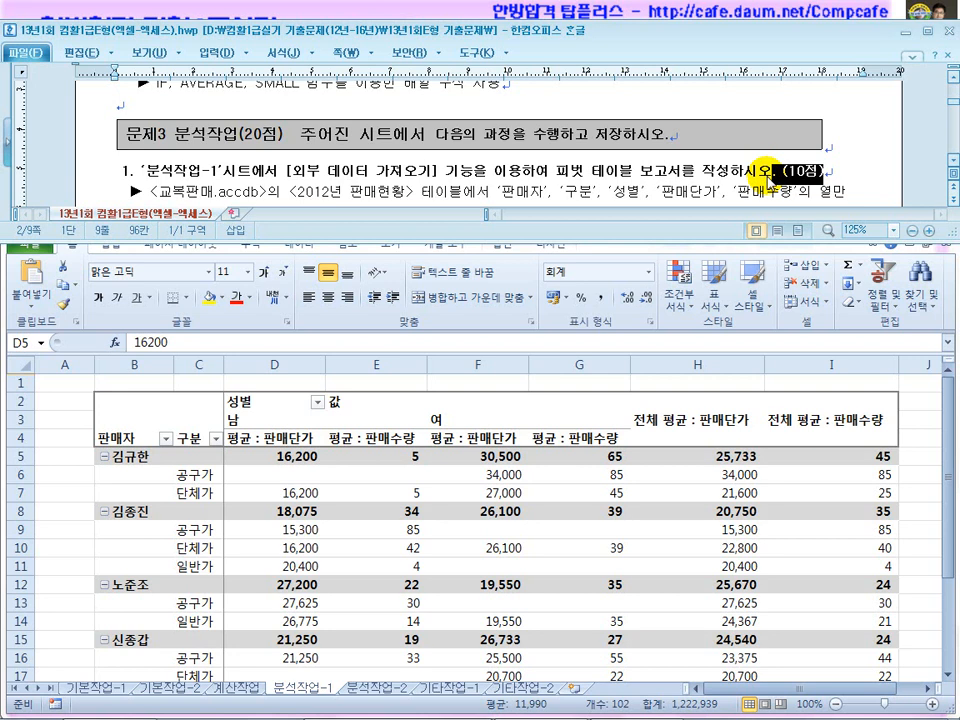
scroll(579, 190, "down", 5)
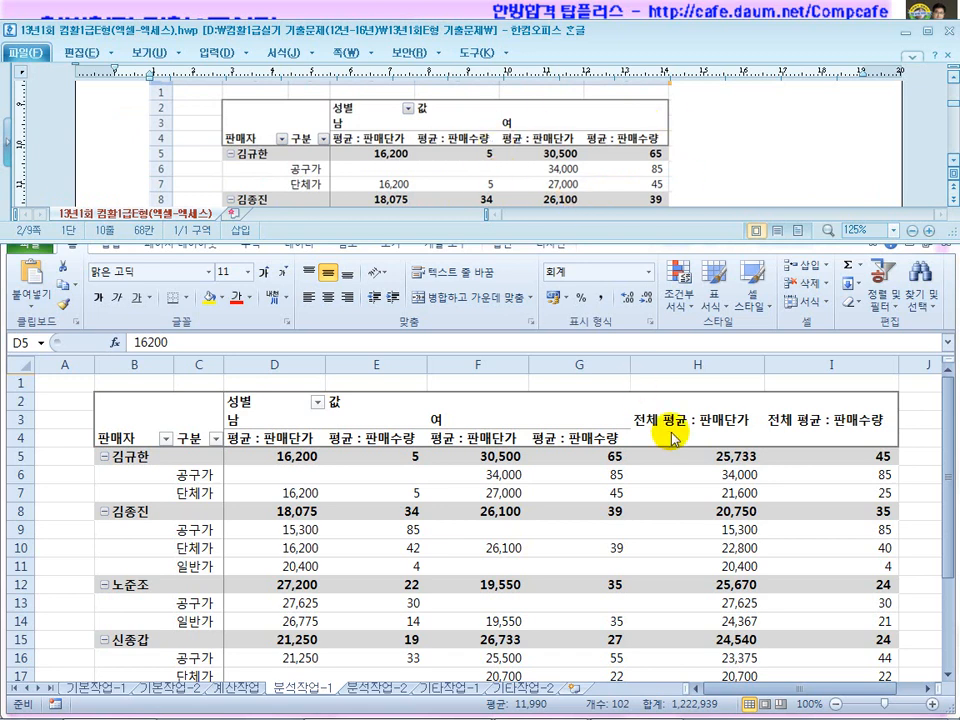
Move the field list aside and select the overall average columns H and I.
left_click(668, 481)
left_click_drag(636, 385, 260, 419)
left_click_drag(699, 422, 803, 589)
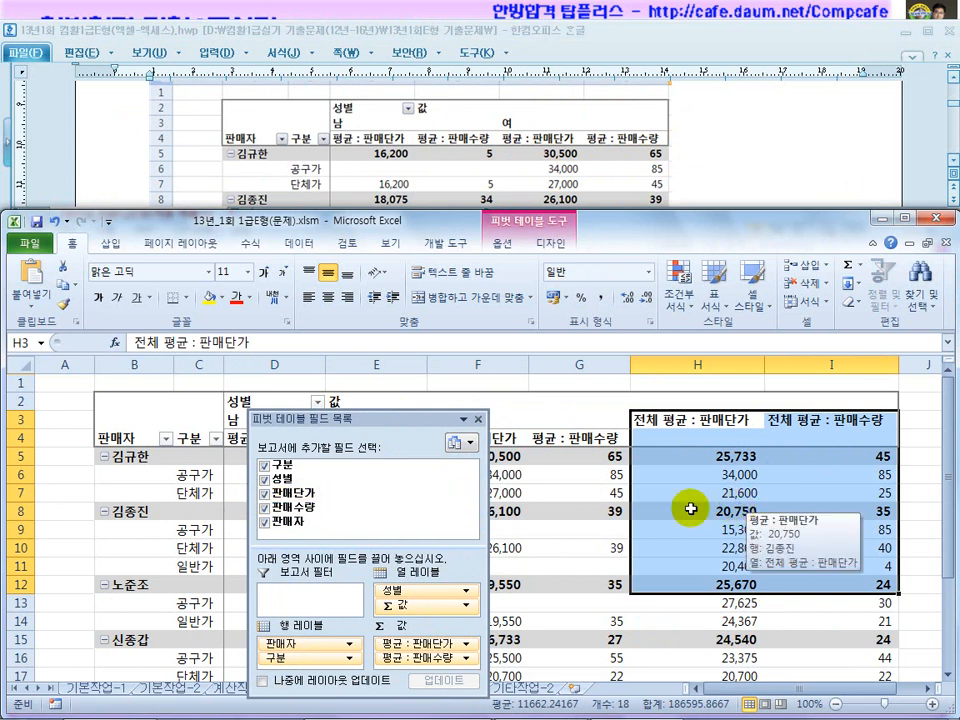
Review the Design tab's grand totals options and check the task's totals requirement.
left_click(585, 492)
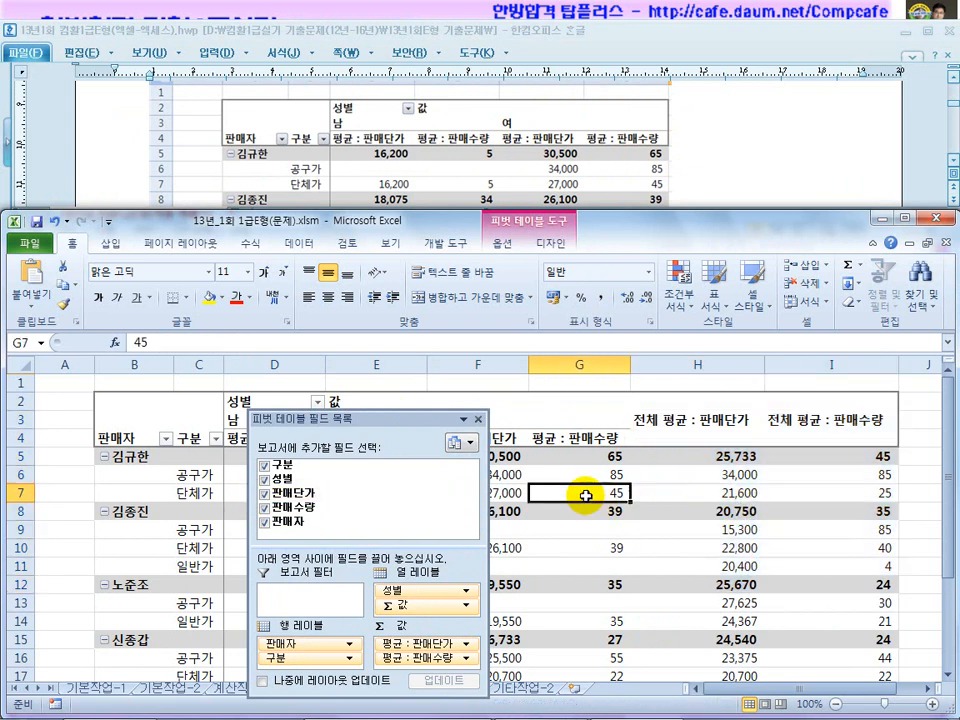
left_click(563, 245)
left_click(60, 285)
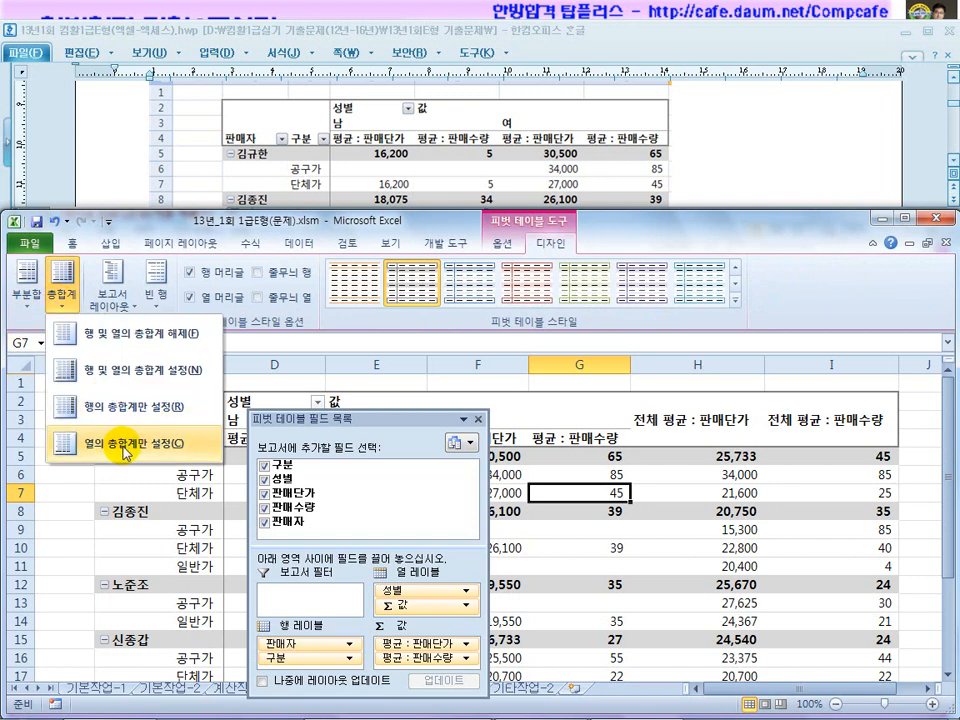
left_click(544, 543)
left_click(692, 185)
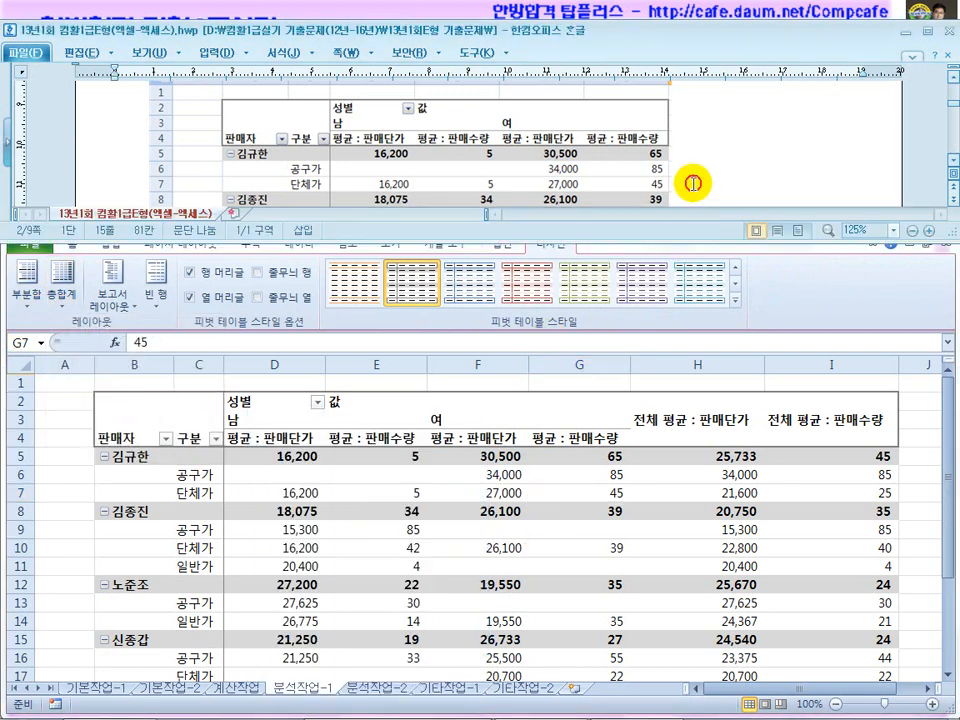
scroll(690, 185, "down", 3)
scroll(688, 185, "down", 1)
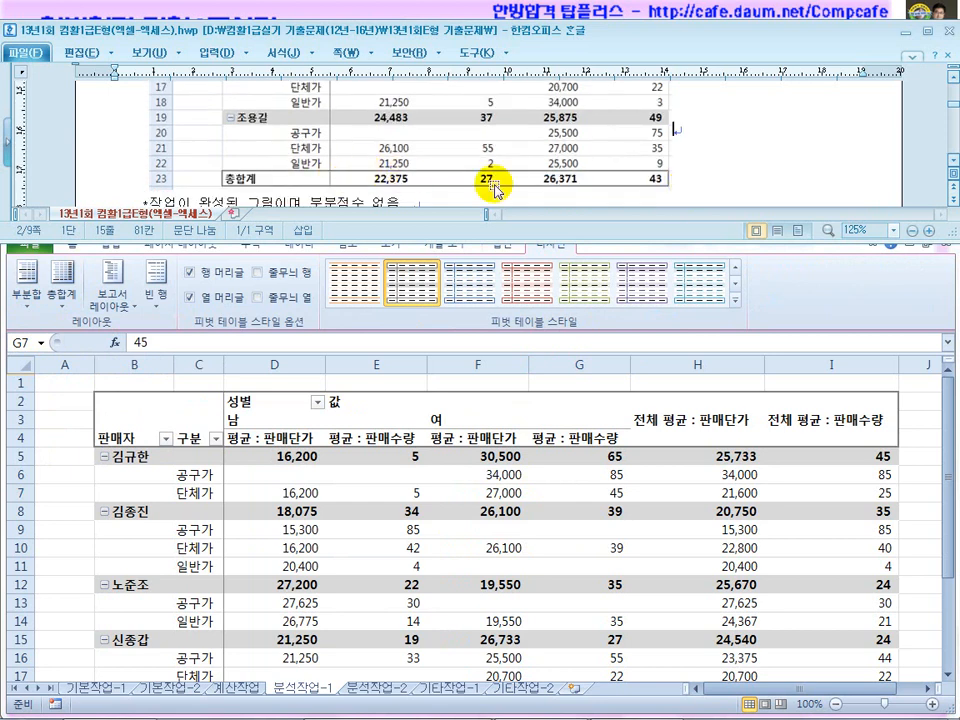
Move the field list aside and set grand totals to 열의 총합계만 설정 (columns only).
left_click(454, 527)
left_click(577, 511)
scroll(613, 521, "down", 6)
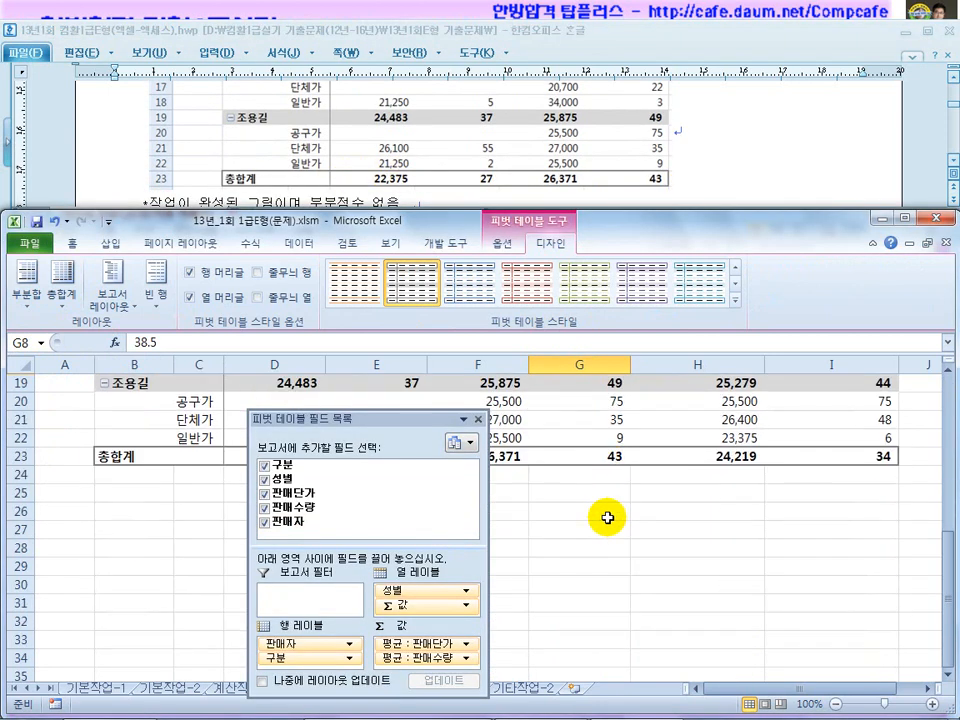
left_click_drag(378, 419, 388, 561)
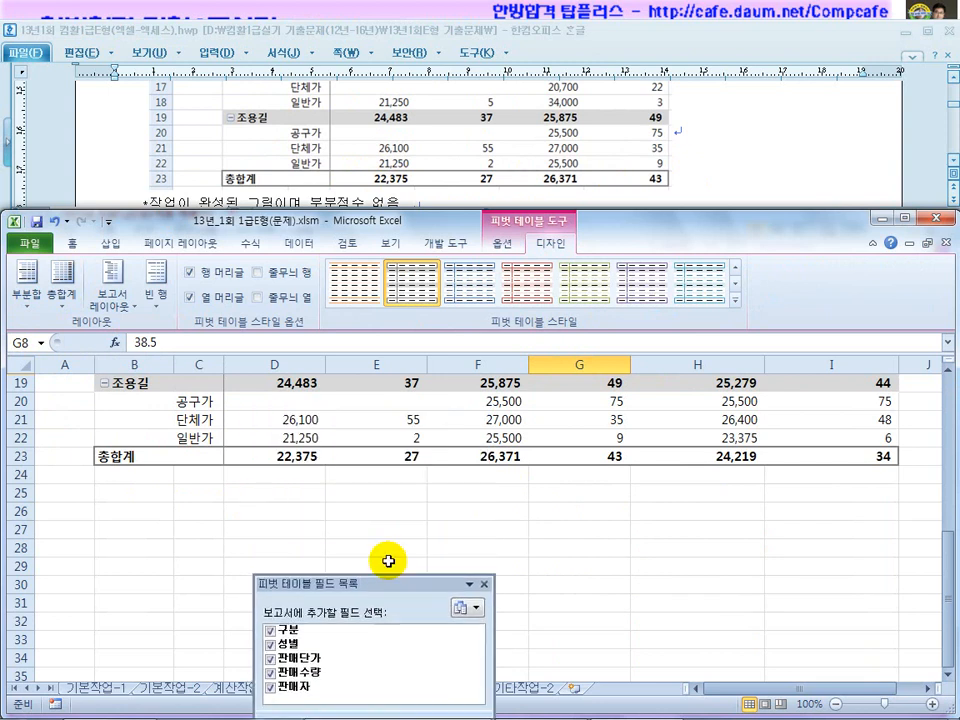
scroll(582, 490, "up", 6)
left_click_drag(716, 418, 852, 597)
left_click(705, 564)
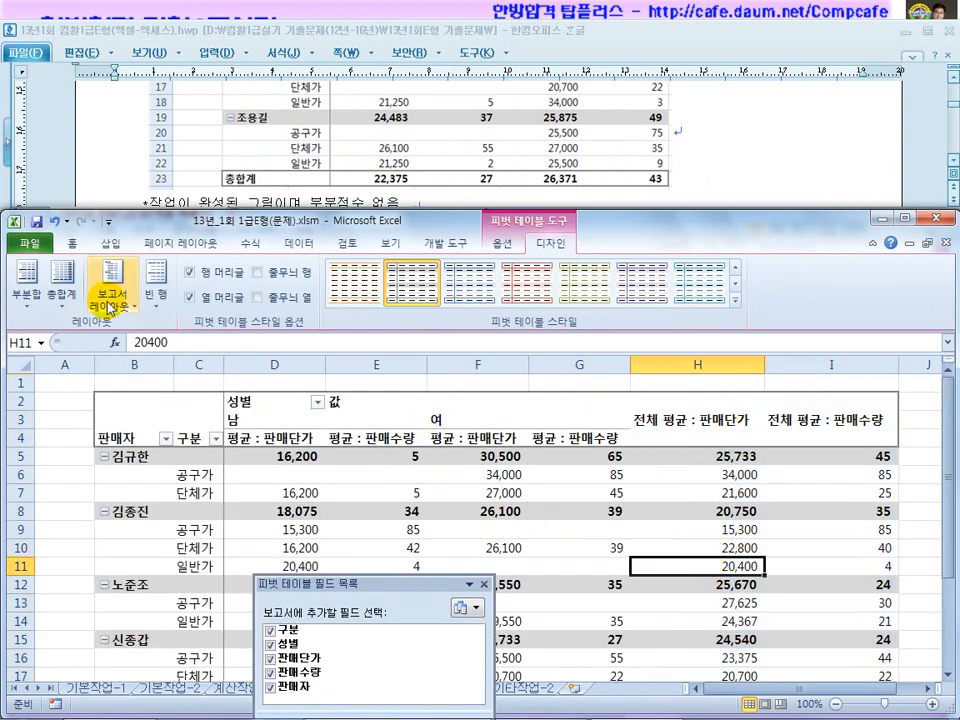
left_click(60, 300)
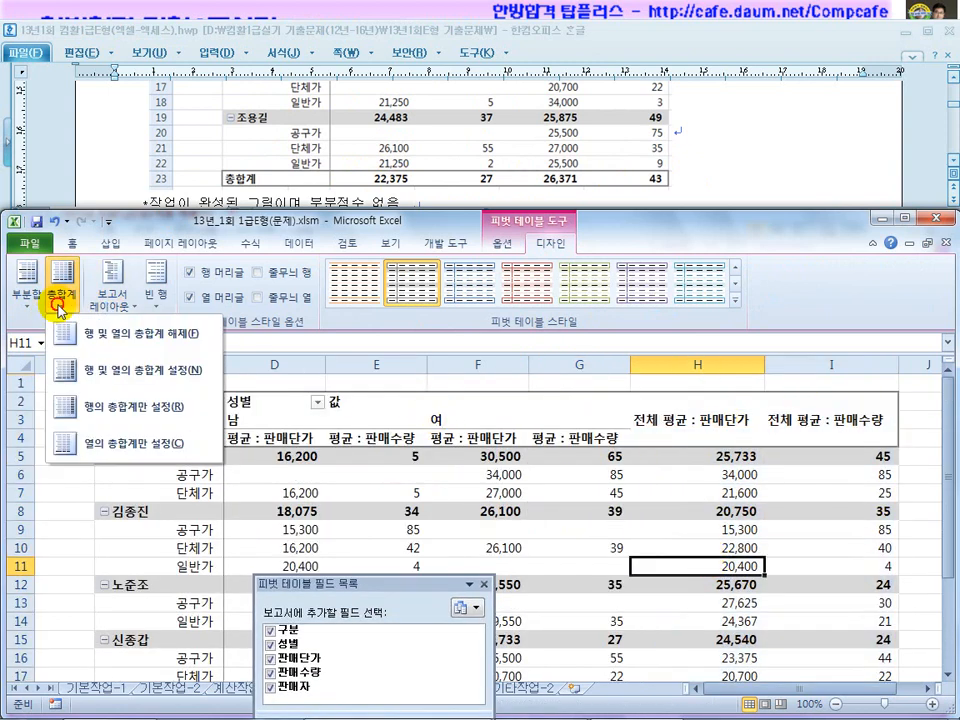
left_click(95, 452)
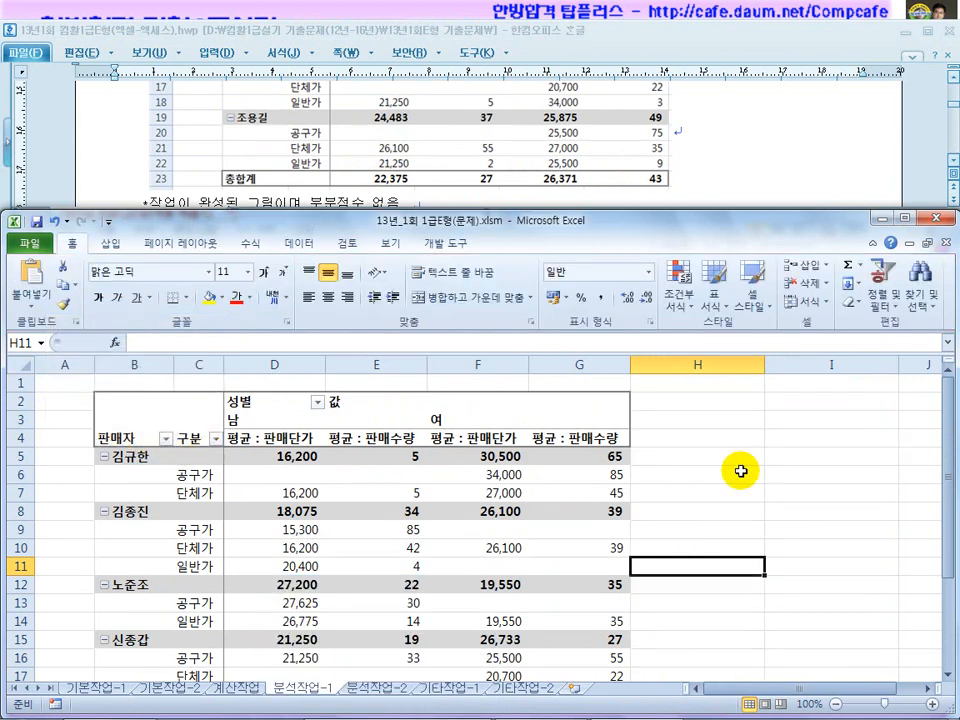
Undo the change, then untick 행 총합계 표시 under 요약 및 필터 in PivotTable Options.
mouse_move(515, 515)
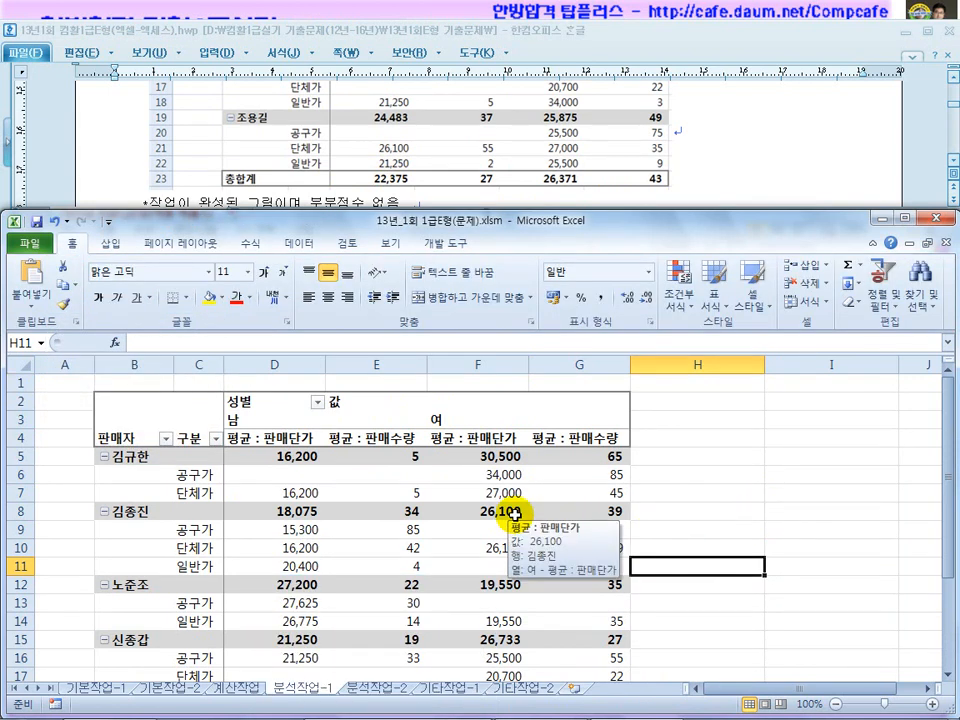
key("ctrl+z")
right_click(560, 472)
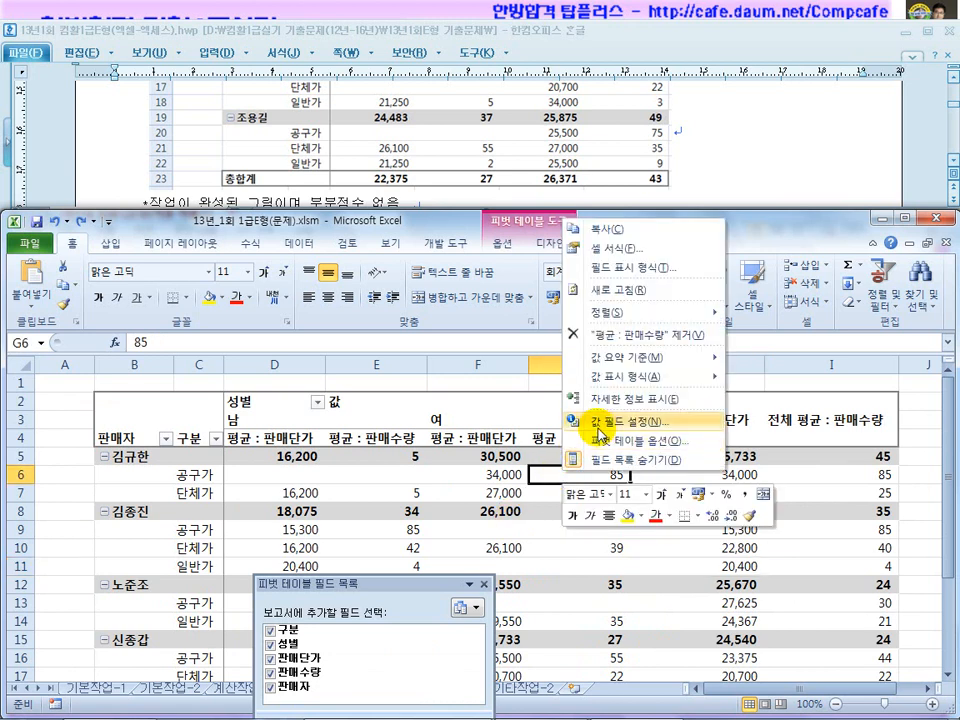
left_click(604, 444)
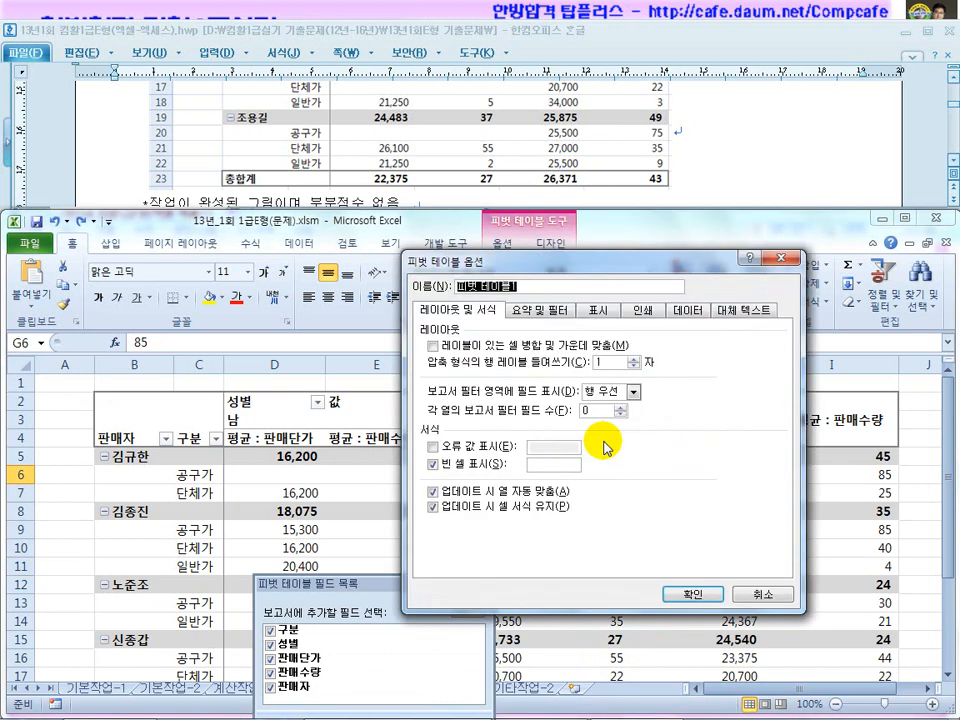
left_click(600, 309)
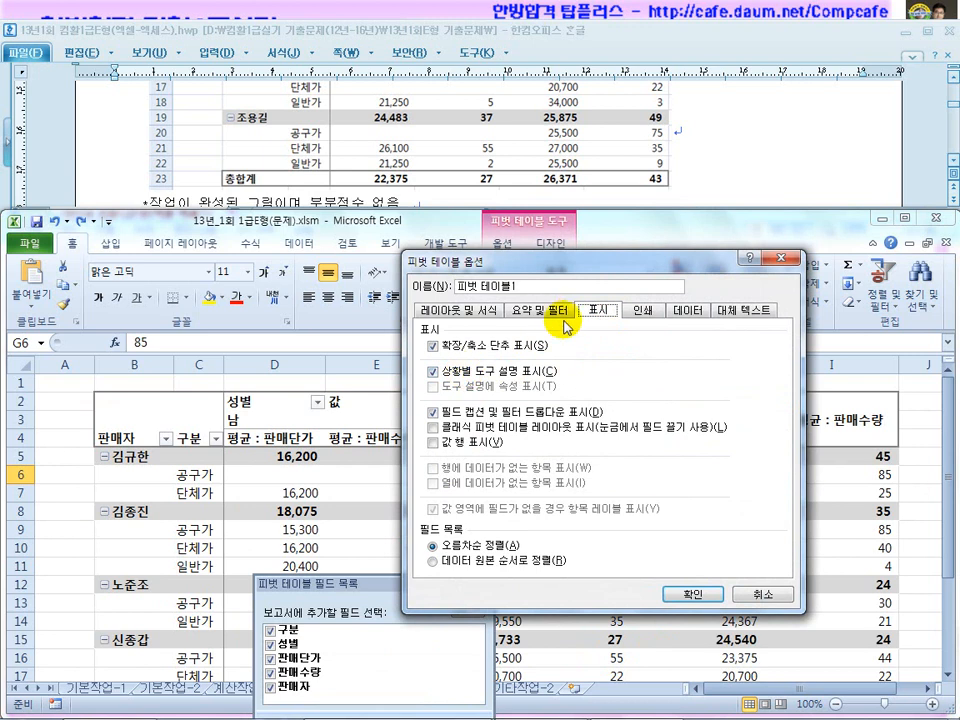
left_click(550, 316)
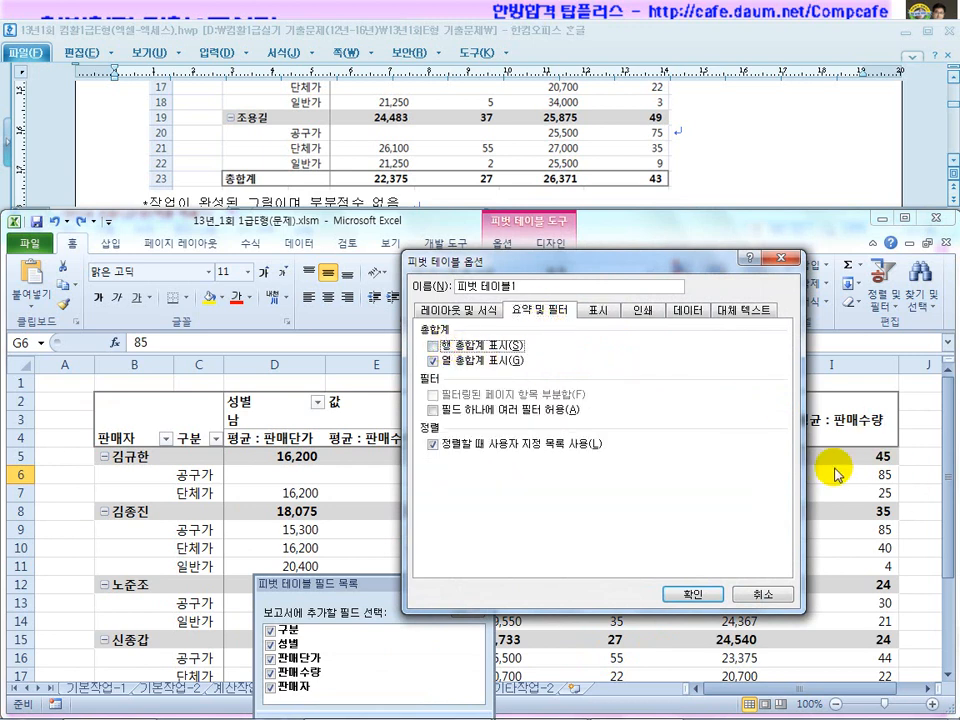
left_click(683, 594)
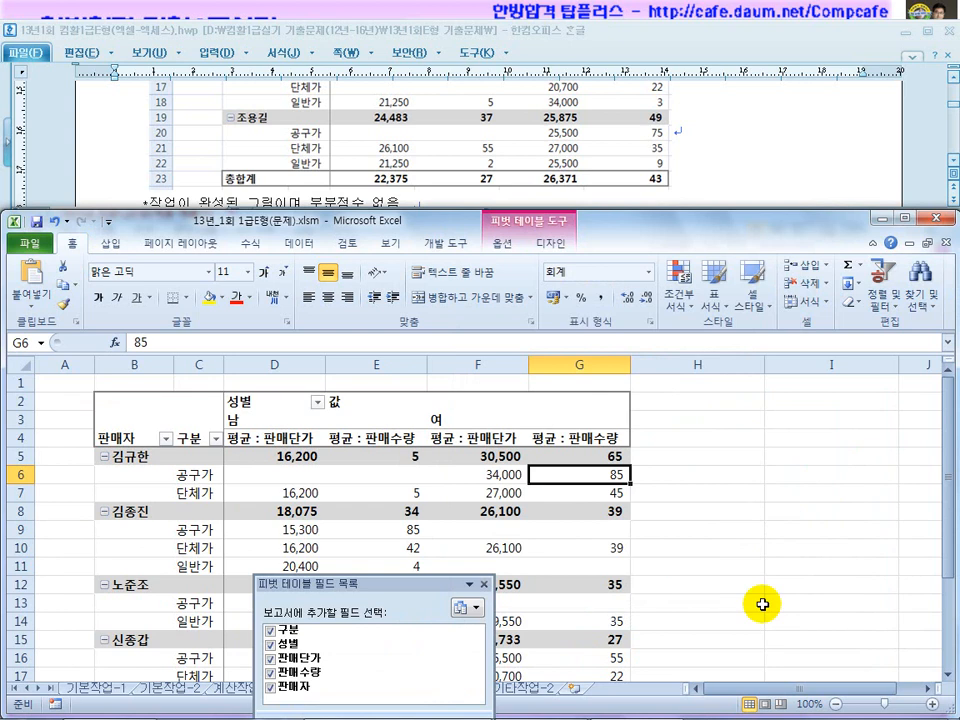
Move the field list off the table and compare the totals with the task document.
left_click_drag(412, 584, 827, 429)
left_click(470, 511)
scroll(473, 518, "down", 2)
scroll(473, 518, "down", 2)
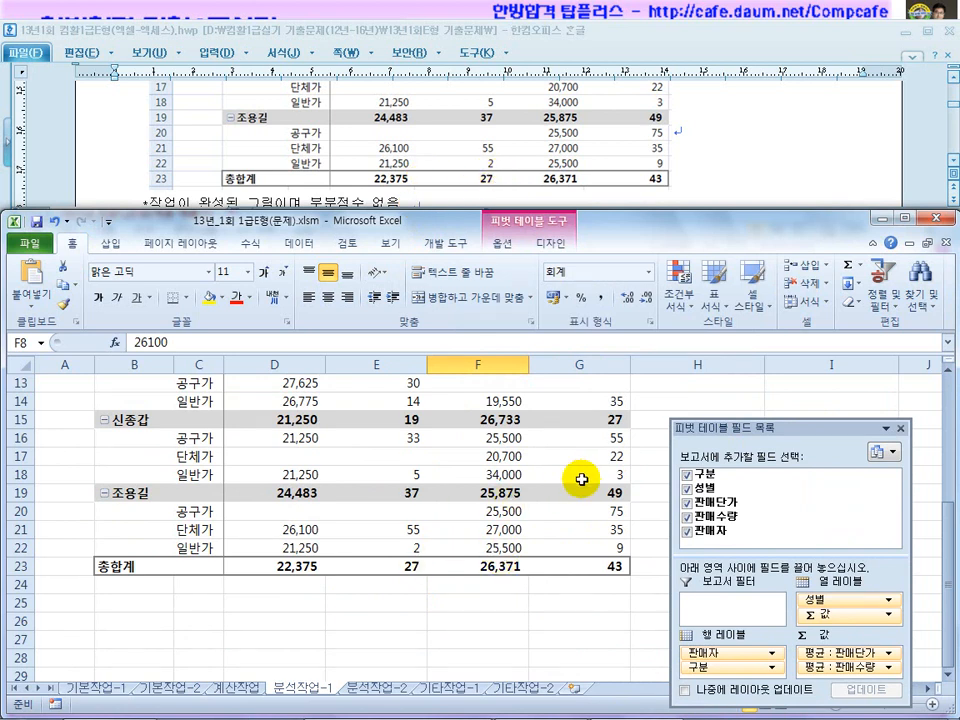
left_click(750, 170)
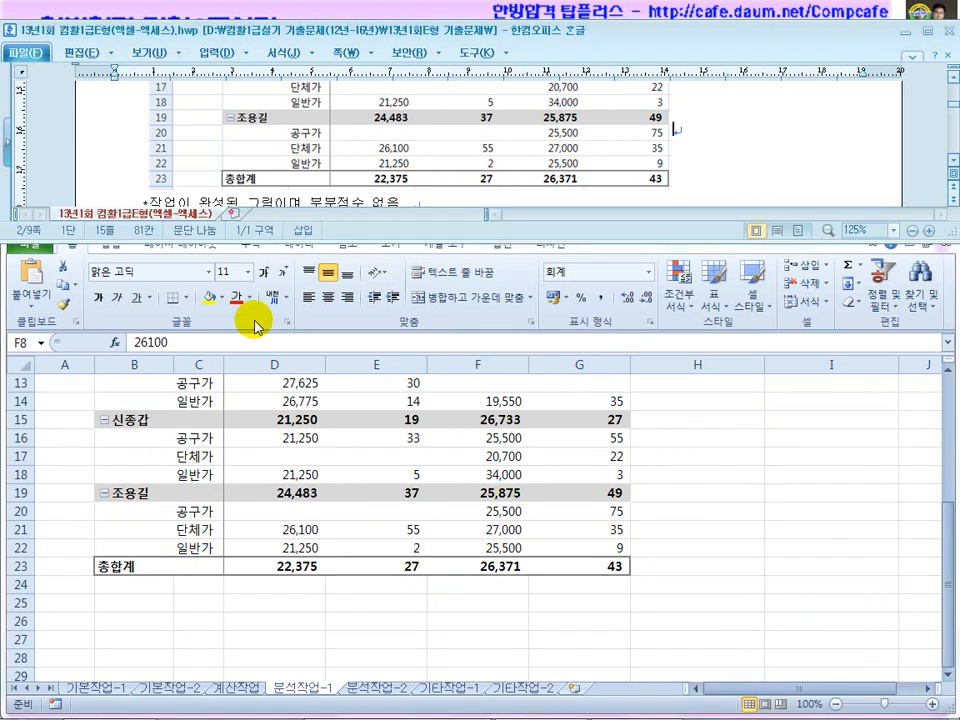
scroll(253, 321, "up", 5)
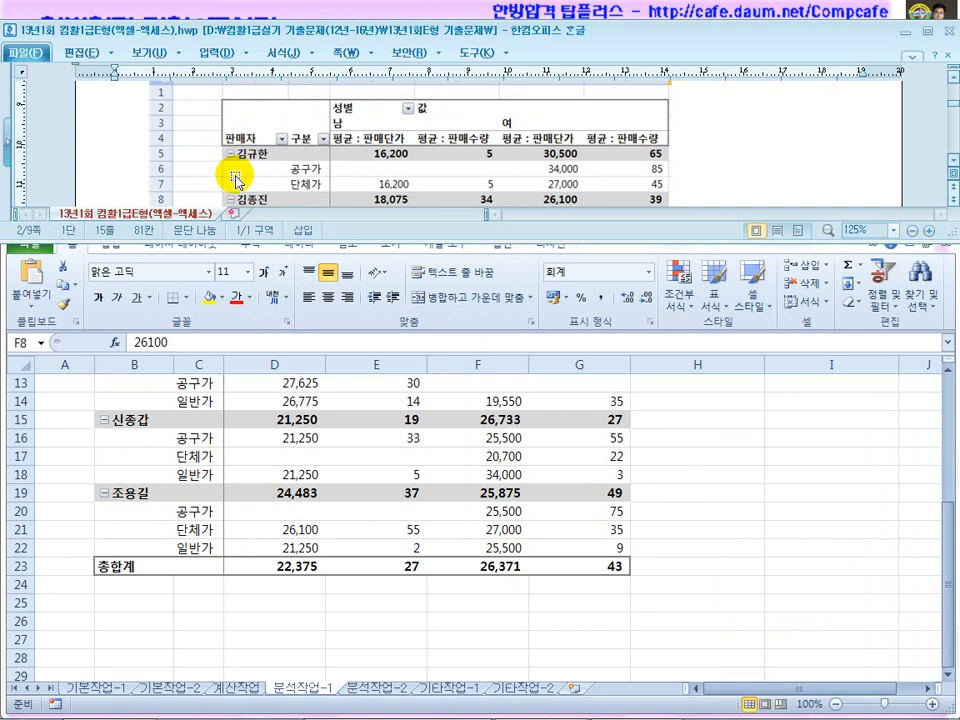
Toggle the pivot table's +/- 단추 off and back on.
left_click(508, 451)
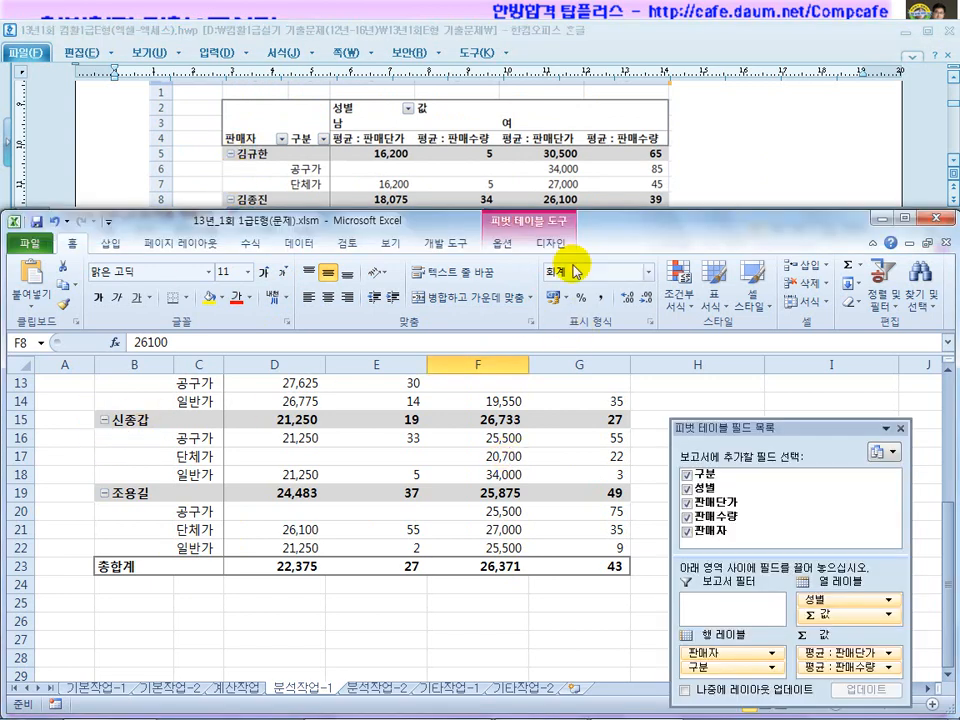
left_click(505, 245)
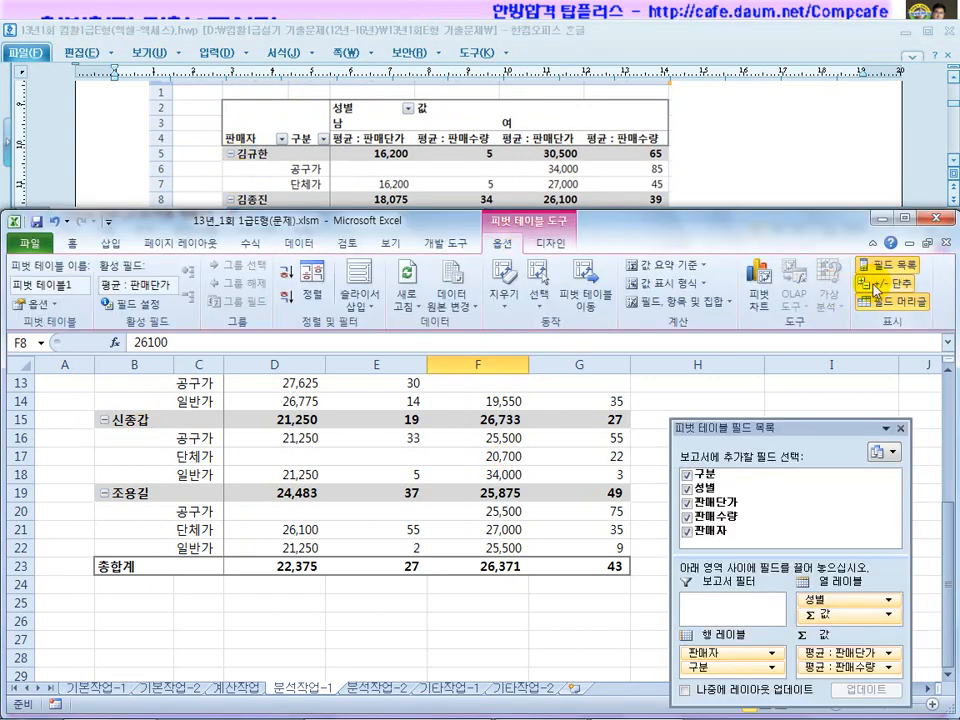
scroll(272, 489, "up", 2)
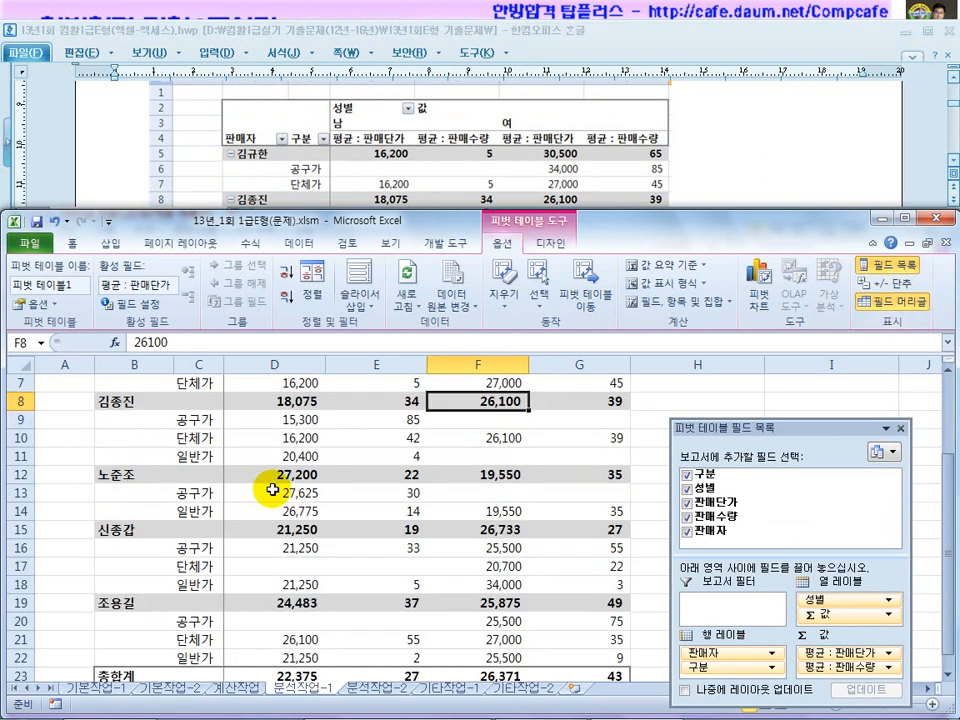
left_click(884, 293)
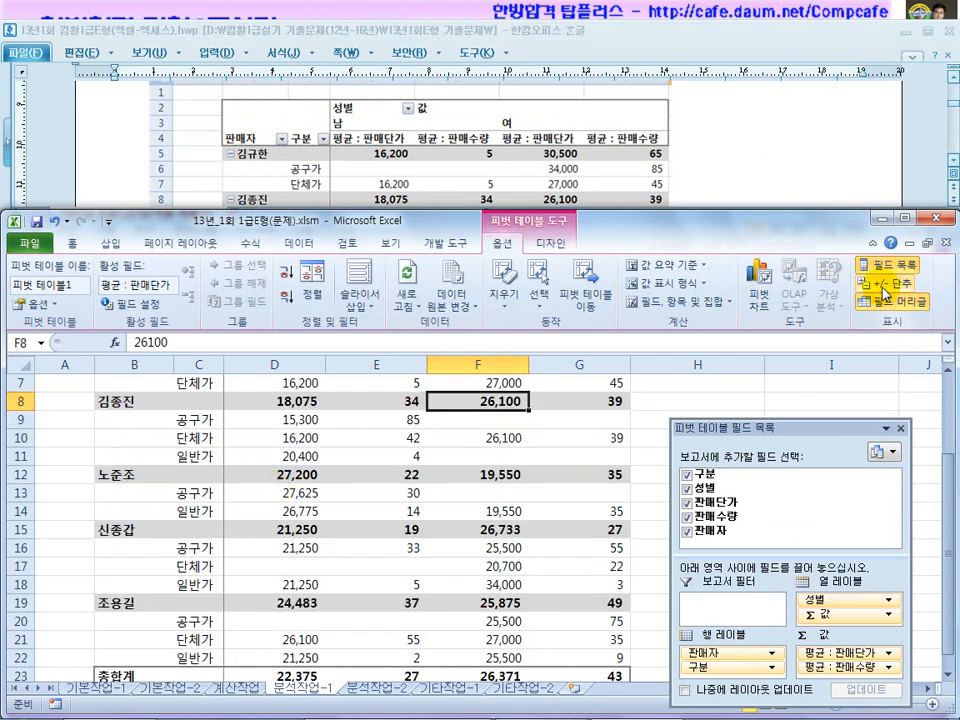
left_click(884, 293)
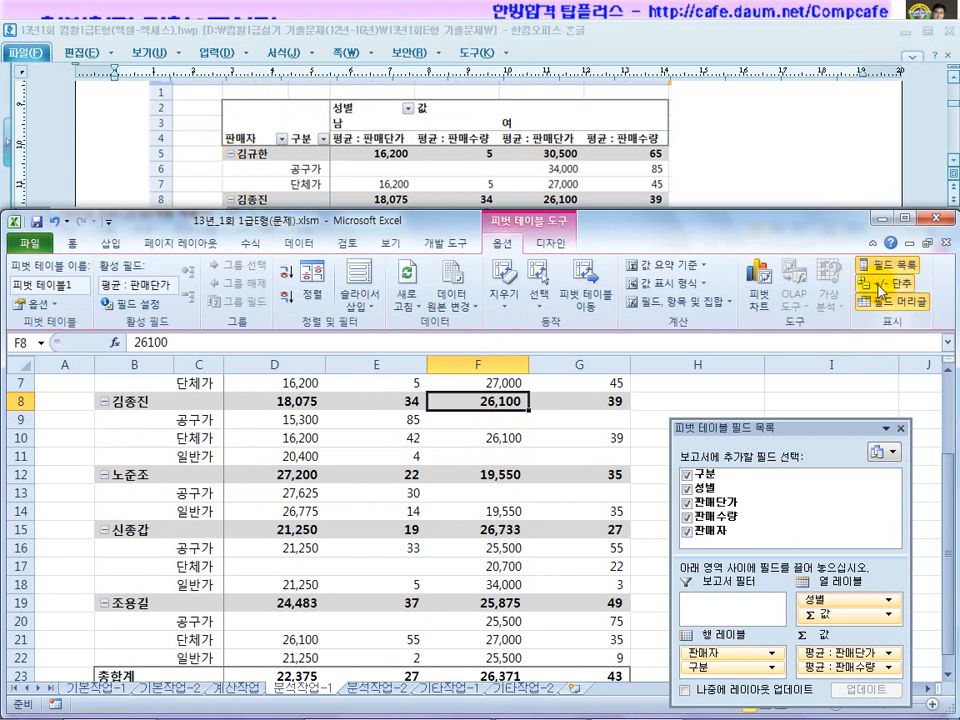
left_click(335, 512)
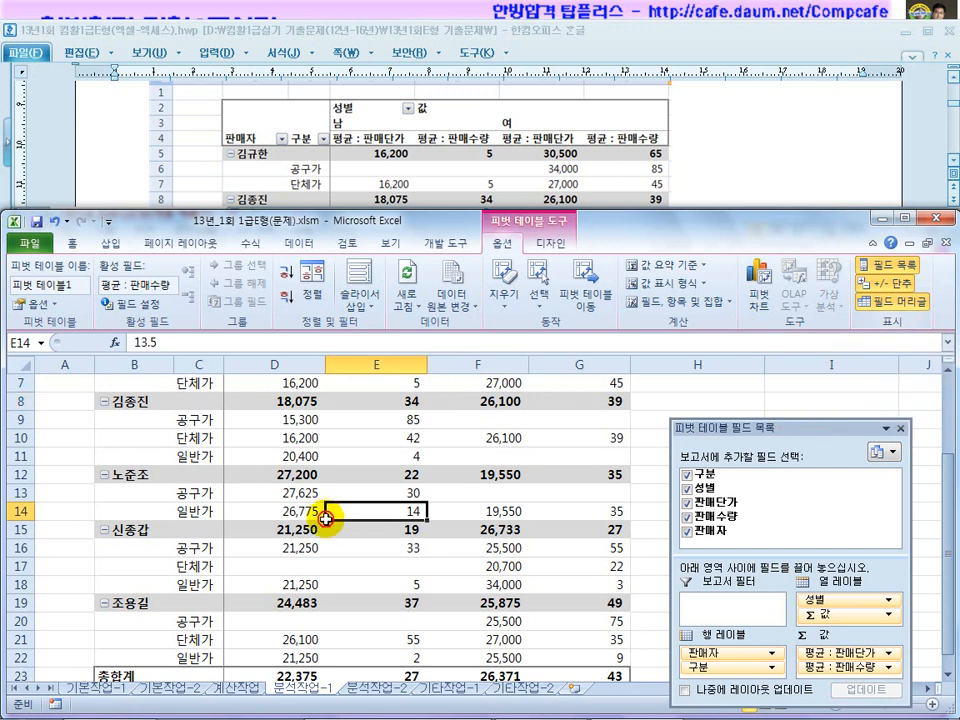
scroll(332, 528, "up", 2)
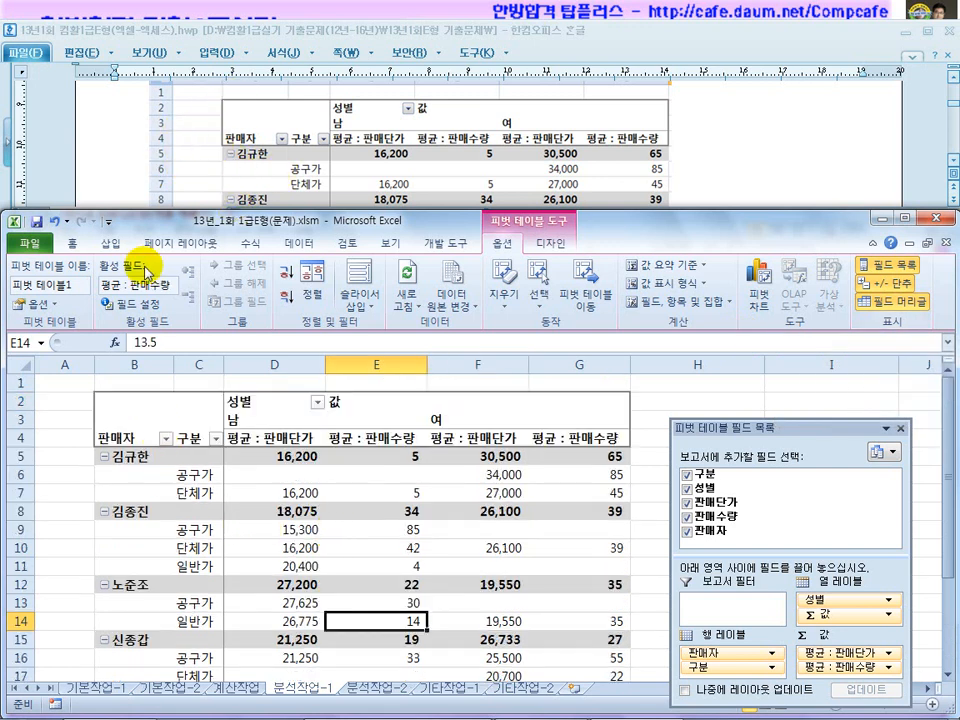
Confirm the pivot table sits at B2, cancelling Move PivotTable without changes.
left_click(121, 403)
left_click(118, 124)
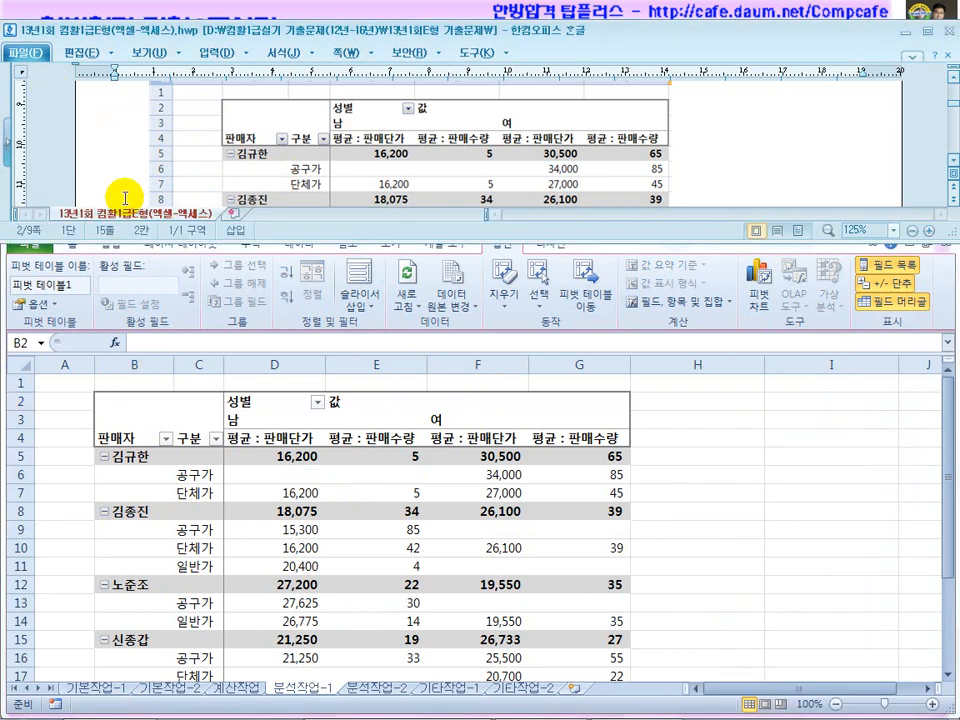
scroll(122, 193, "up", 3)
scroll(200, 330, "down", 3)
left_click(243, 480)
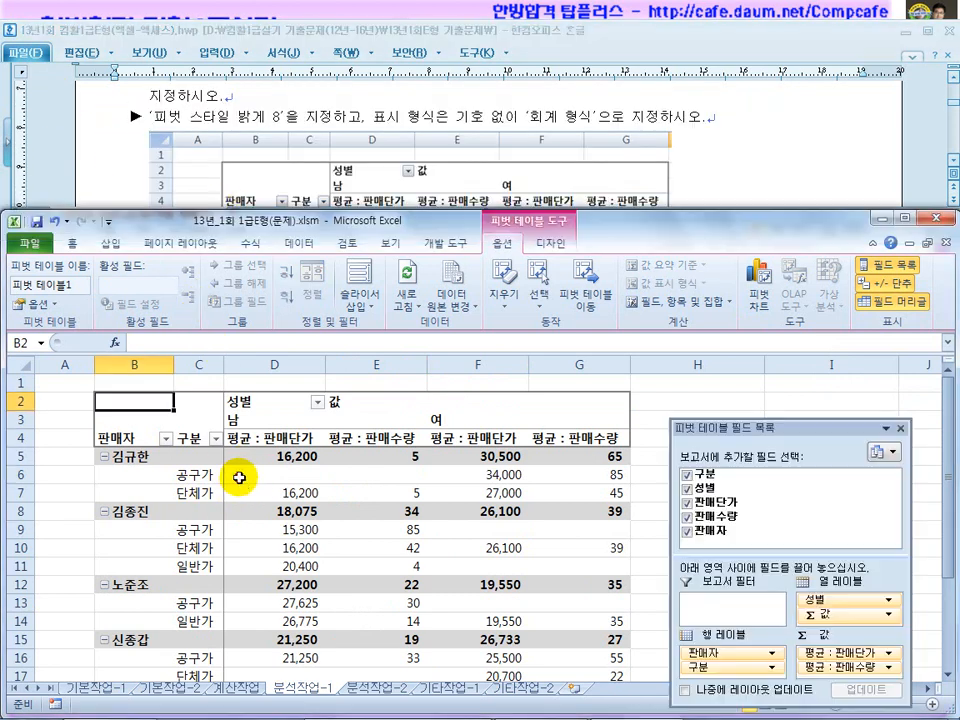
left_click(585, 288)
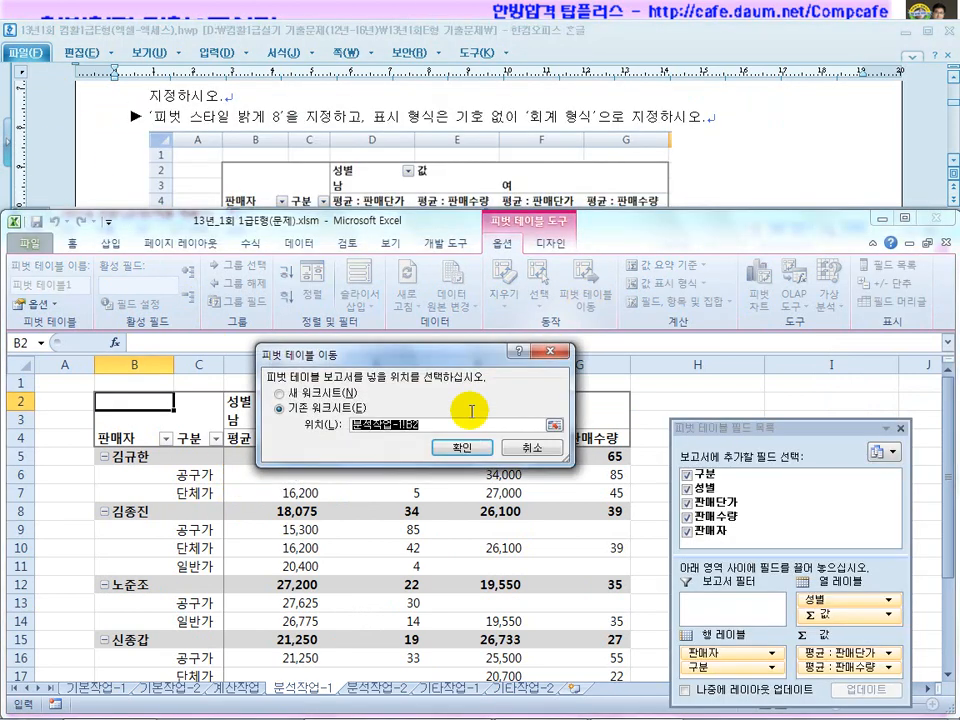
left_click(522, 447)
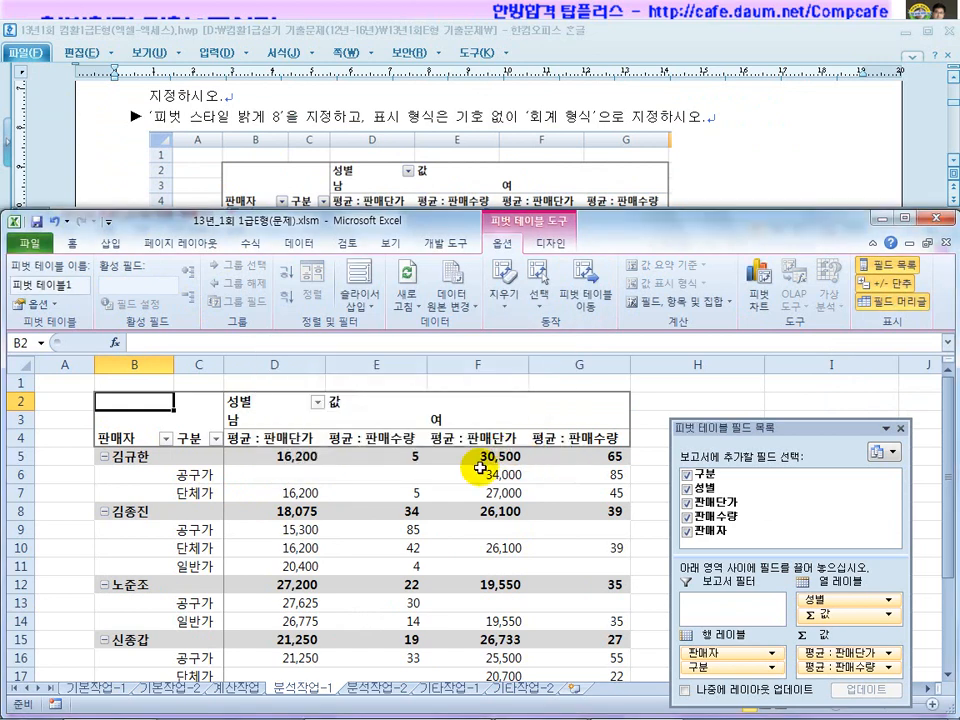
left_click(440, 493)
Switch to 분석작업-2 and highlight the consolidation and price/quantity total requirements.
left_click(370, 688)
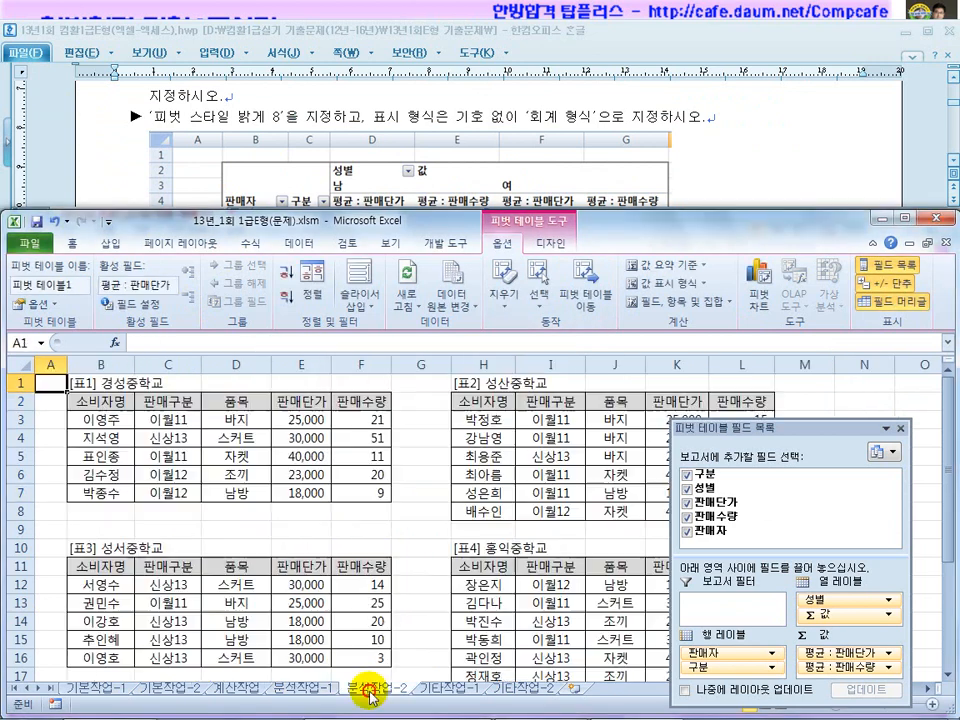
left_click(795, 163)
scroll(795, 163, "down", 10)
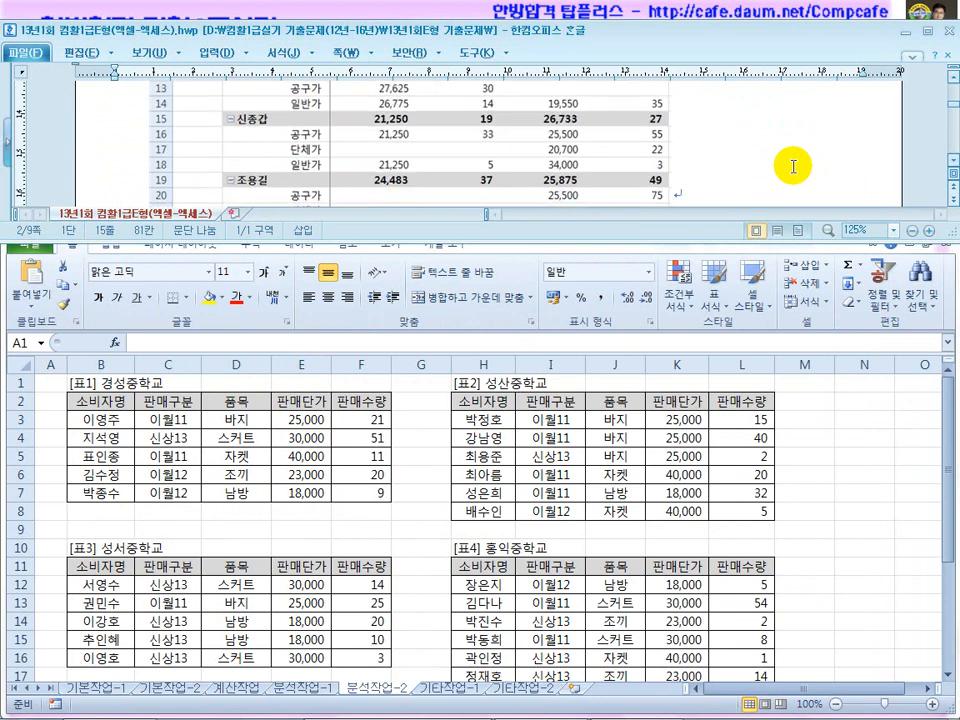
scroll(793, 168, "up", 2)
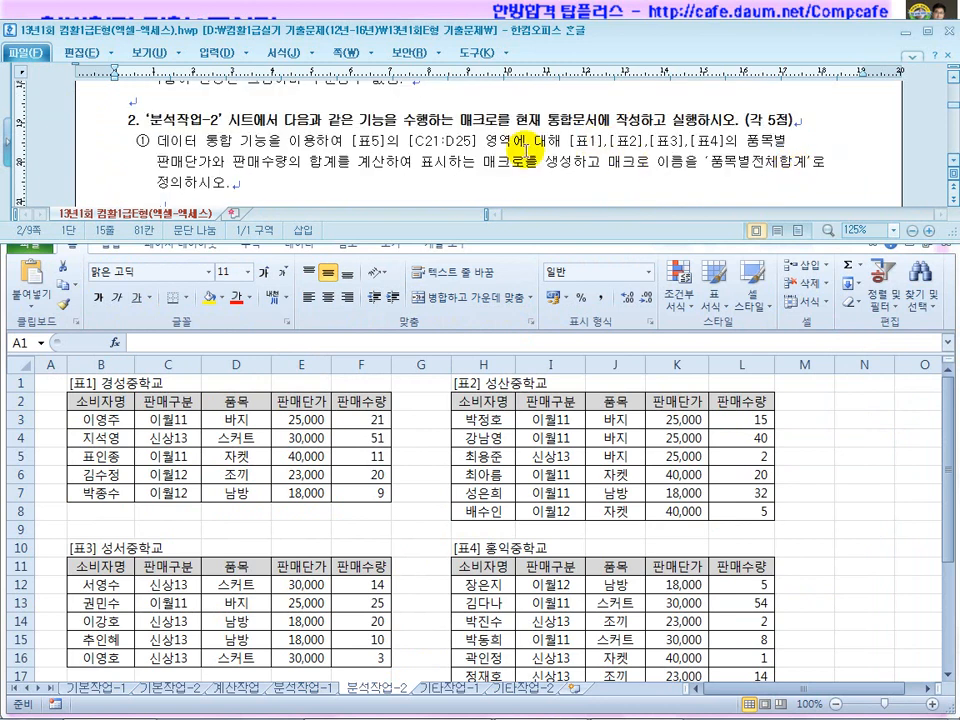
left_click_drag(234, 141, 290, 141)
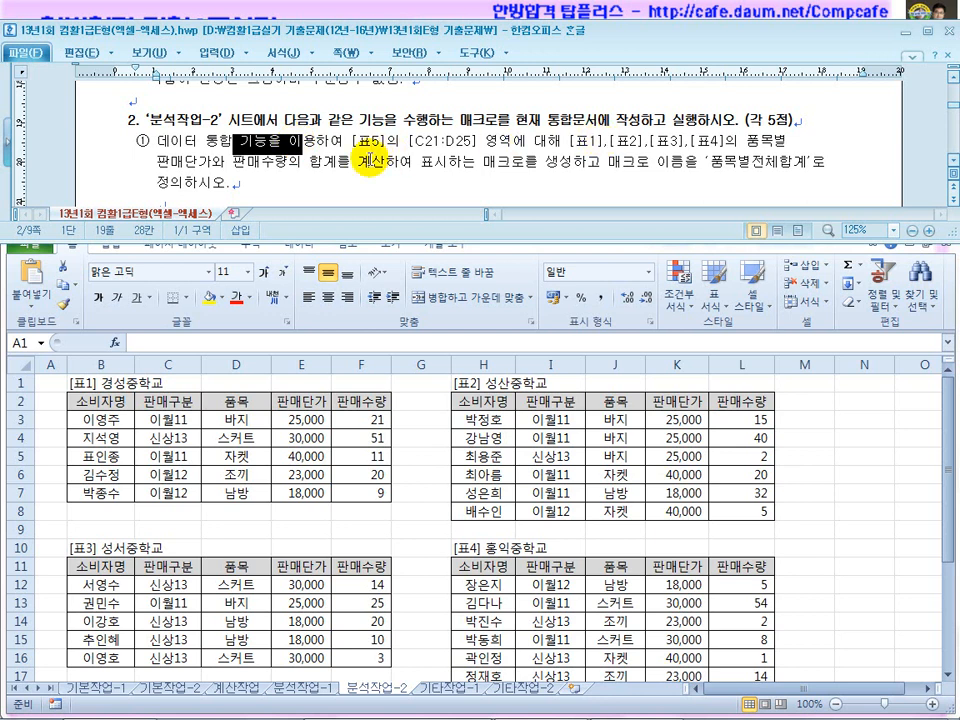
left_click_drag(197, 161, 313, 164)
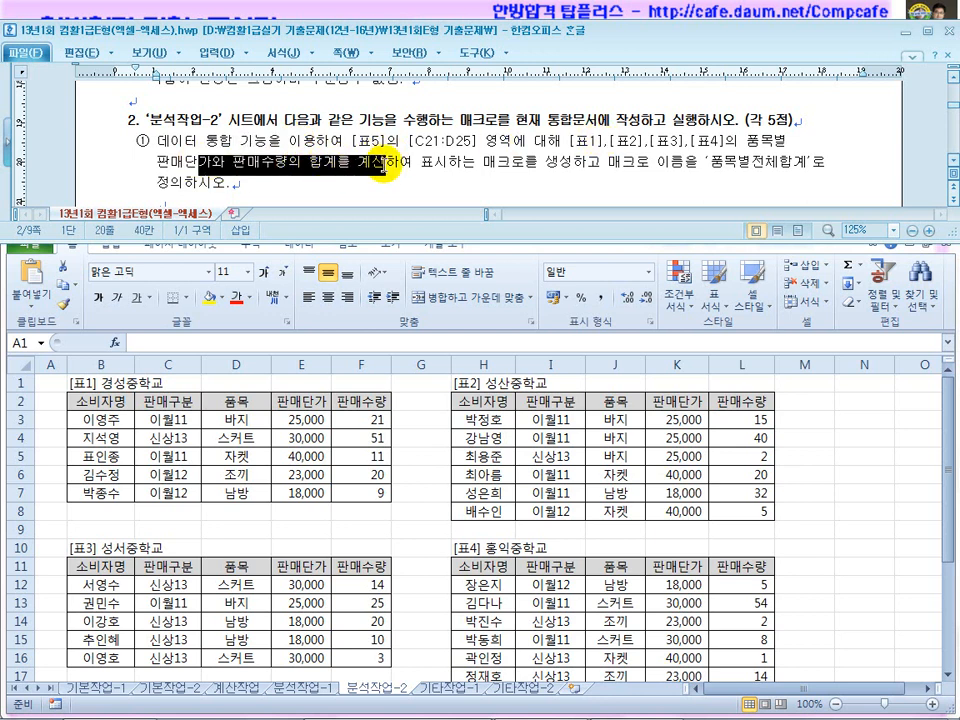
Select F21 beside [표5] and start 매크로 기록 from the 개발 도구 tab.
left_click(478, 440)
scroll(499, 450, "down", 3)
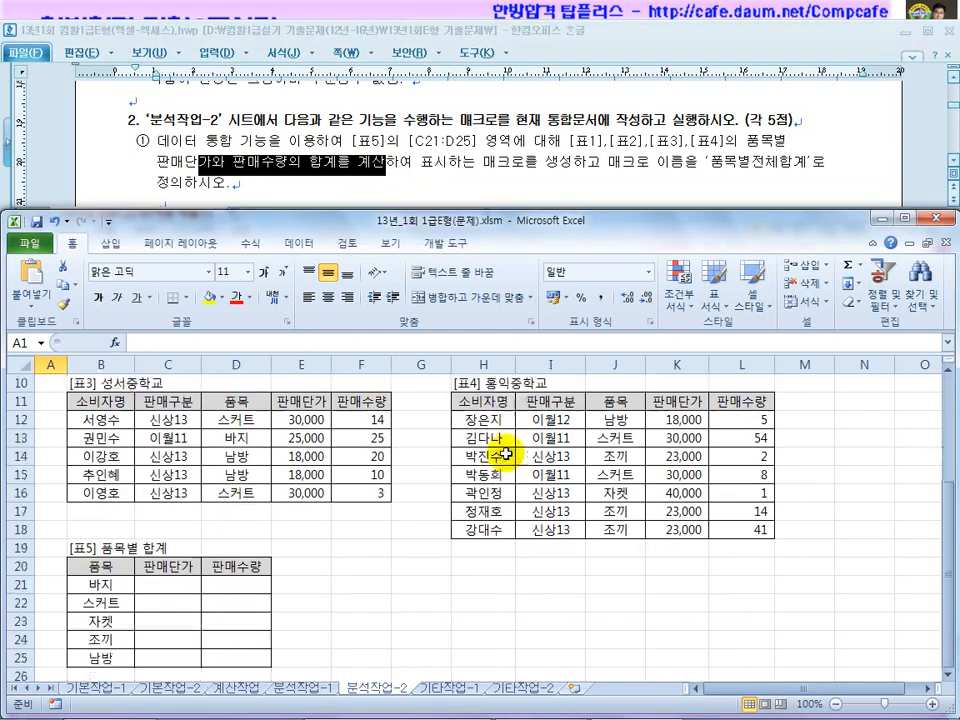
left_click(547, 121)
left_click(323, 568)
scroll(323, 575, "down", 1)
left_click(349, 529)
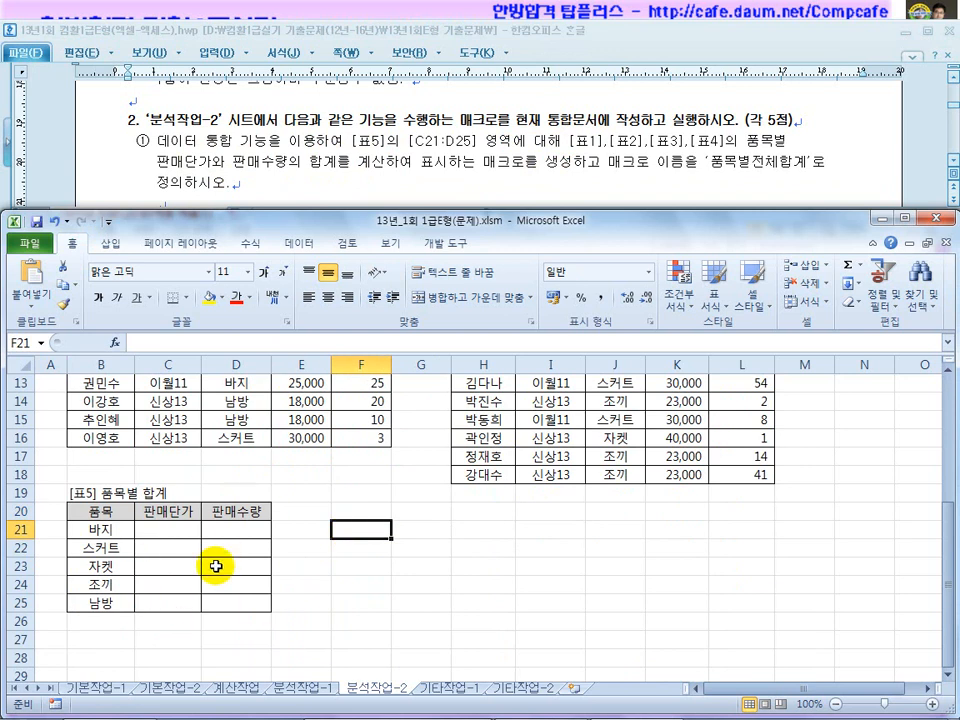
left_click(446, 247)
left_click(134, 267)
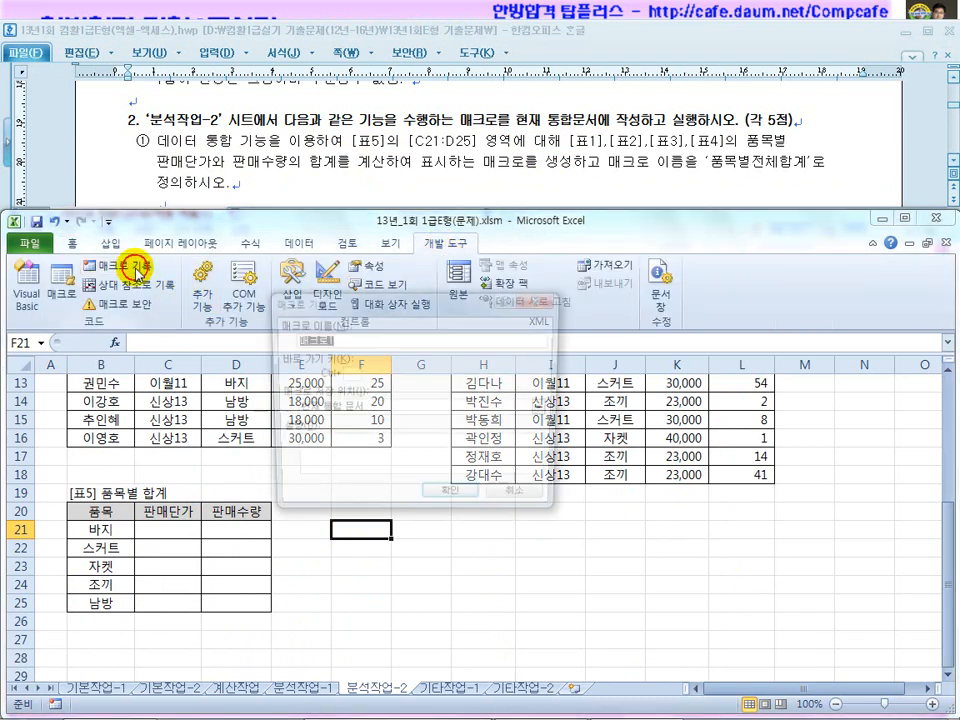
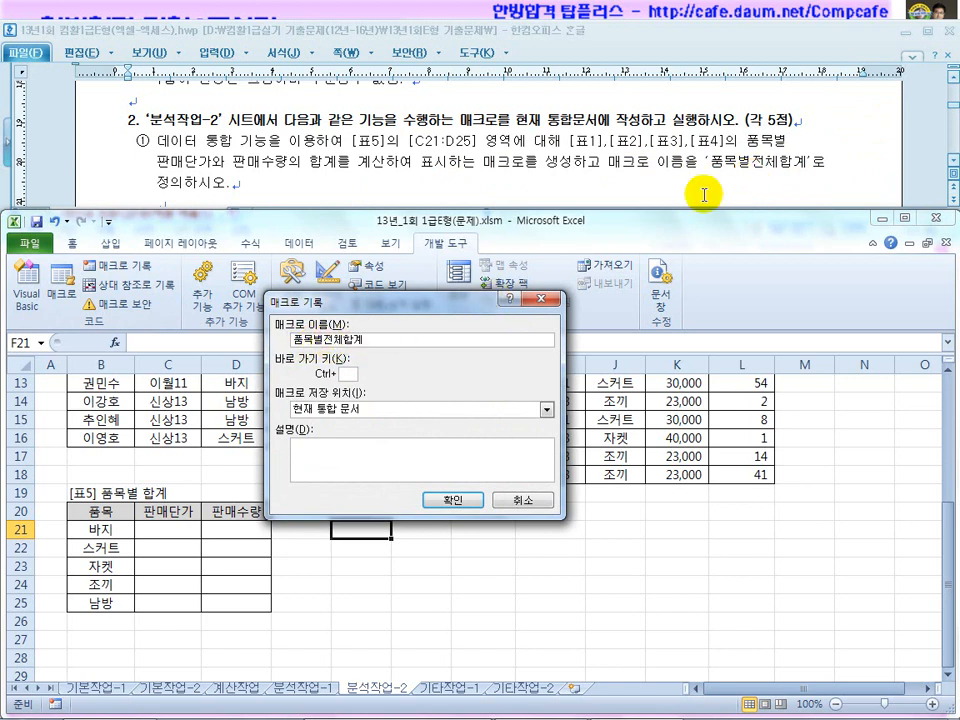
Confirm recording of the 품목별전체합계 macro and select the [표5] range B20:D25.
left_click(453, 500)
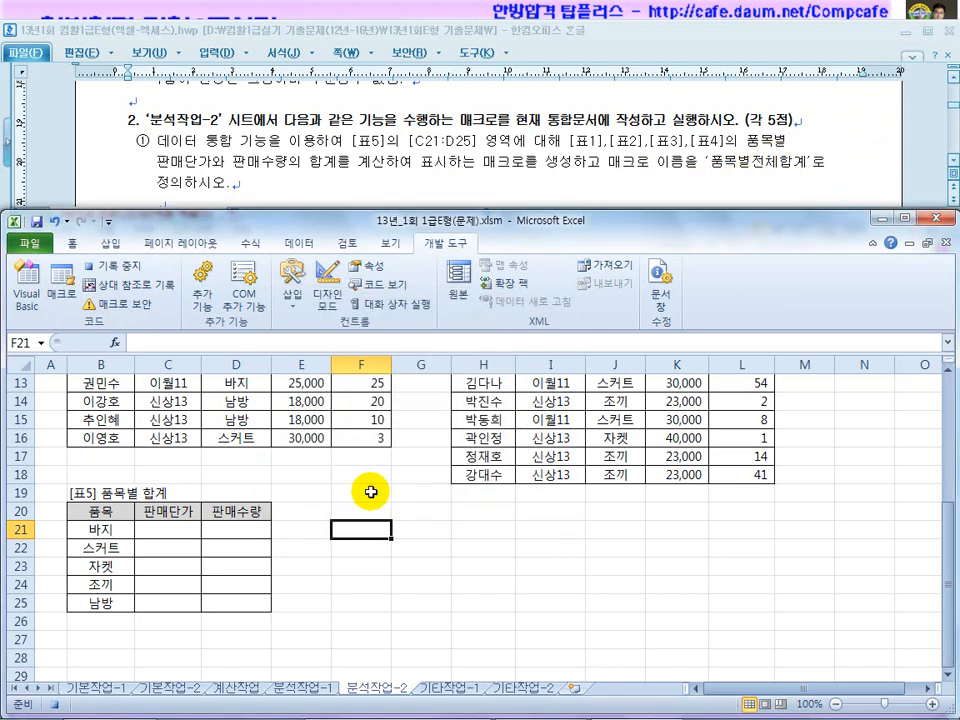
left_click_drag(90, 511, 240, 611)
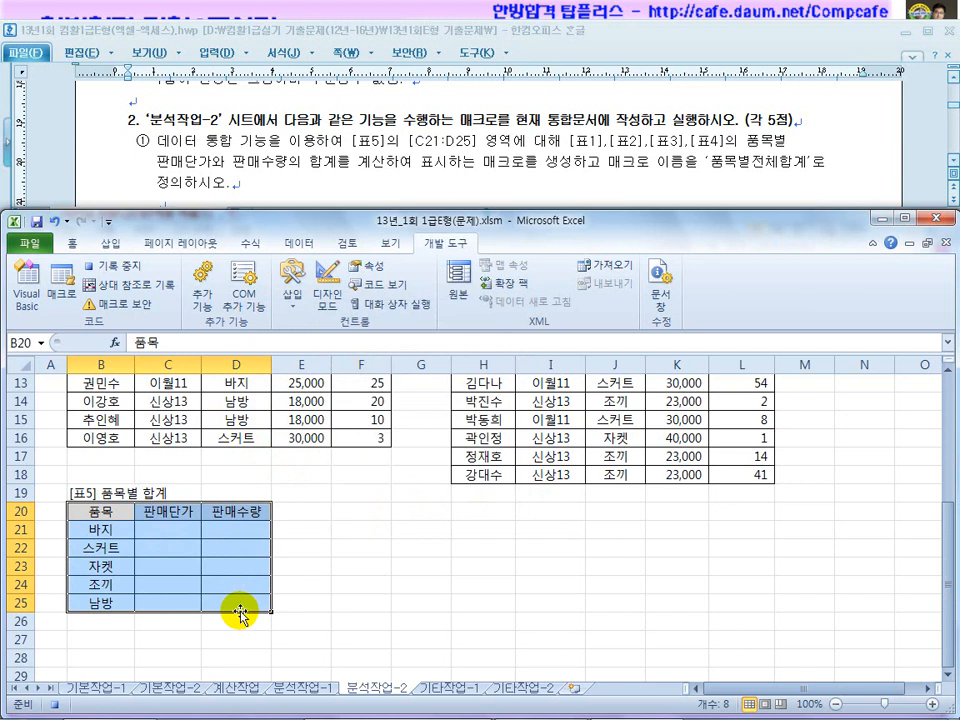
Open Data > Consolidate and tick the Top row and Left column label options.
left_click(290, 243)
left_click(652, 290)
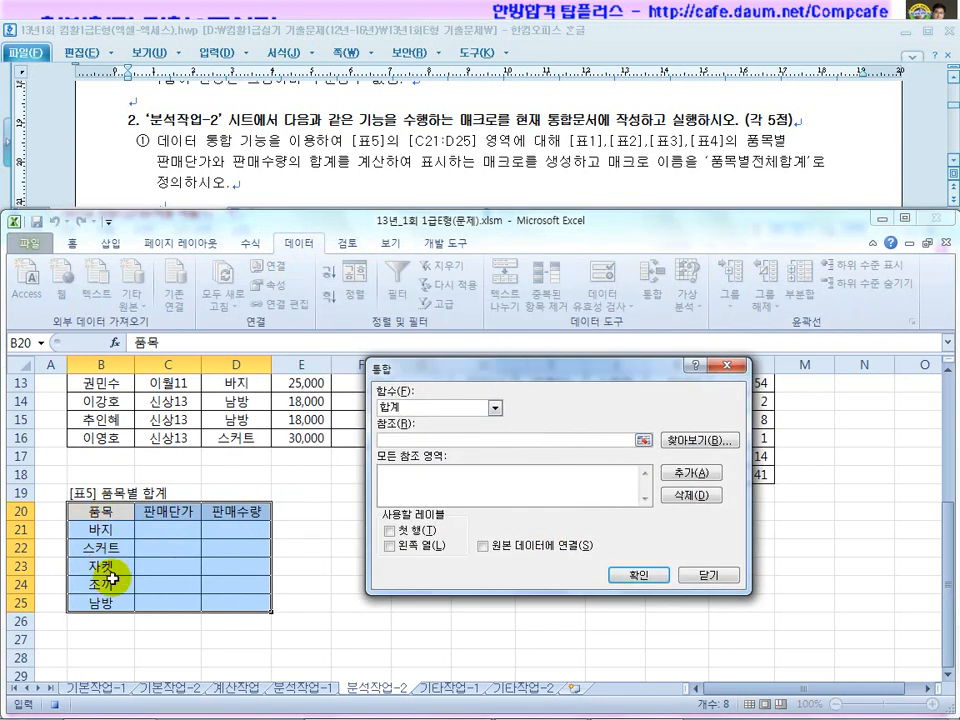
scroll(113, 578, "up", 3)
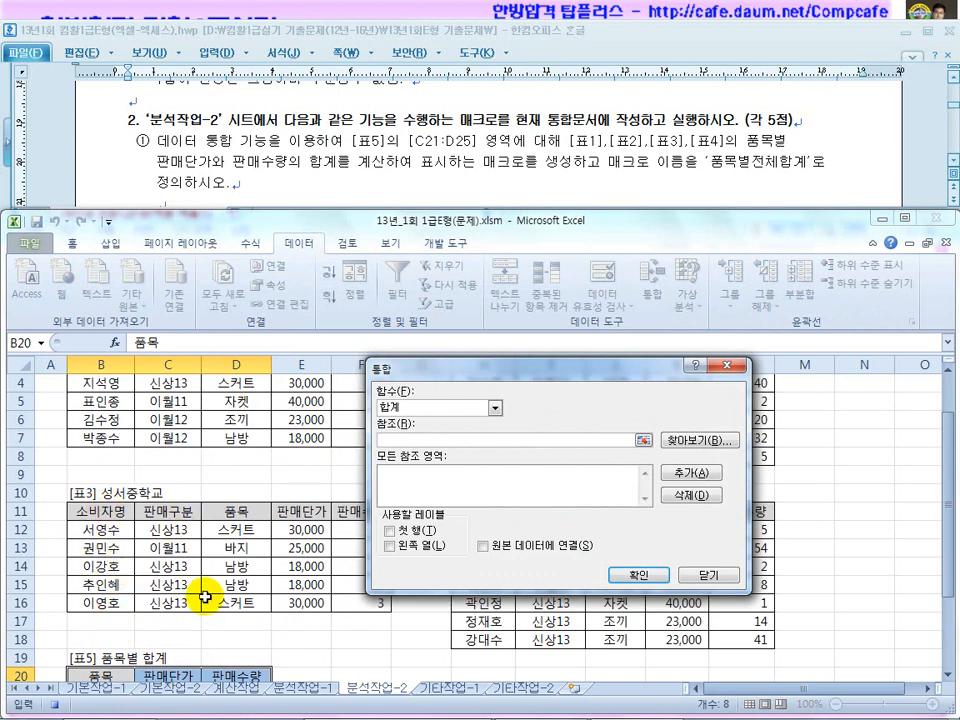
scroll(204, 597, "down", 1)
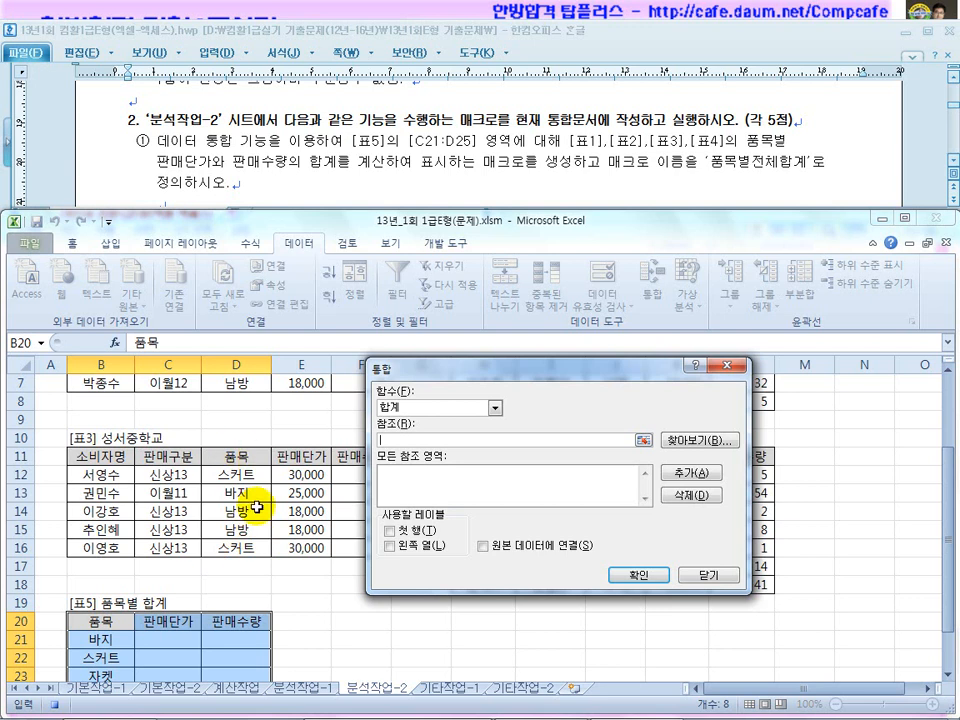
left_click(390, 546)
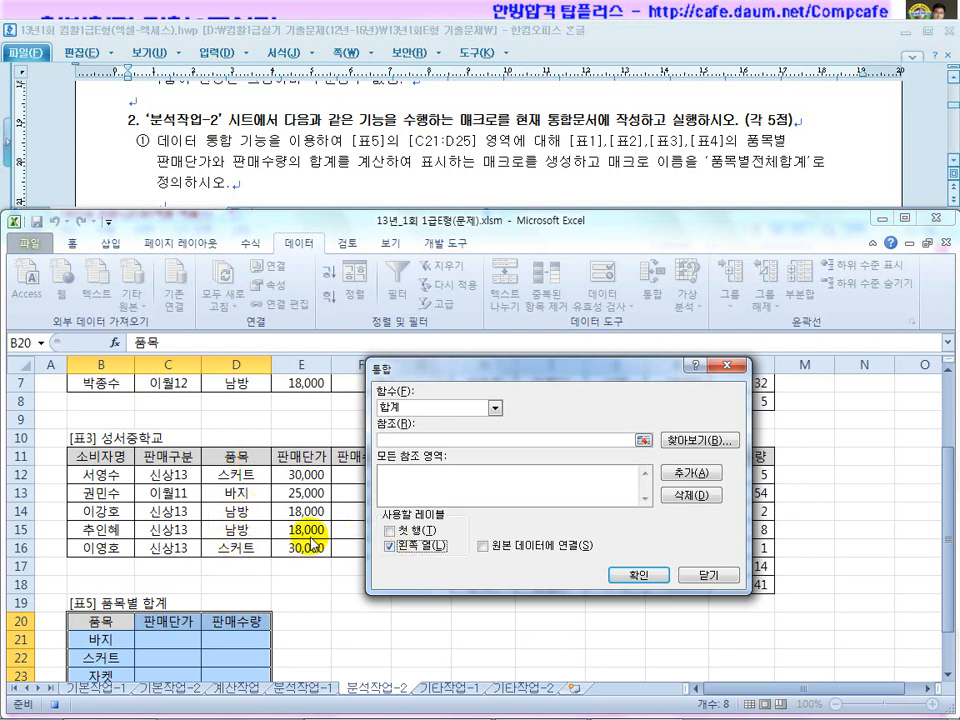
left_click(390, 530)
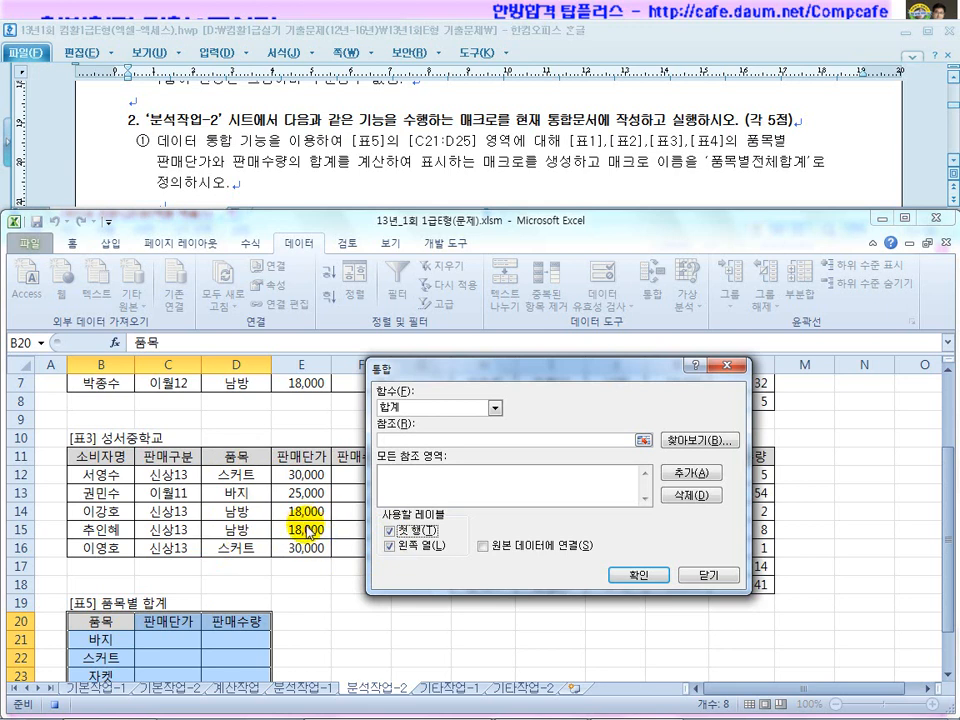
Add the [표1] range D2:F7 as the first consolidation reference.
left_click(452, 437)
left_click(268, 490)
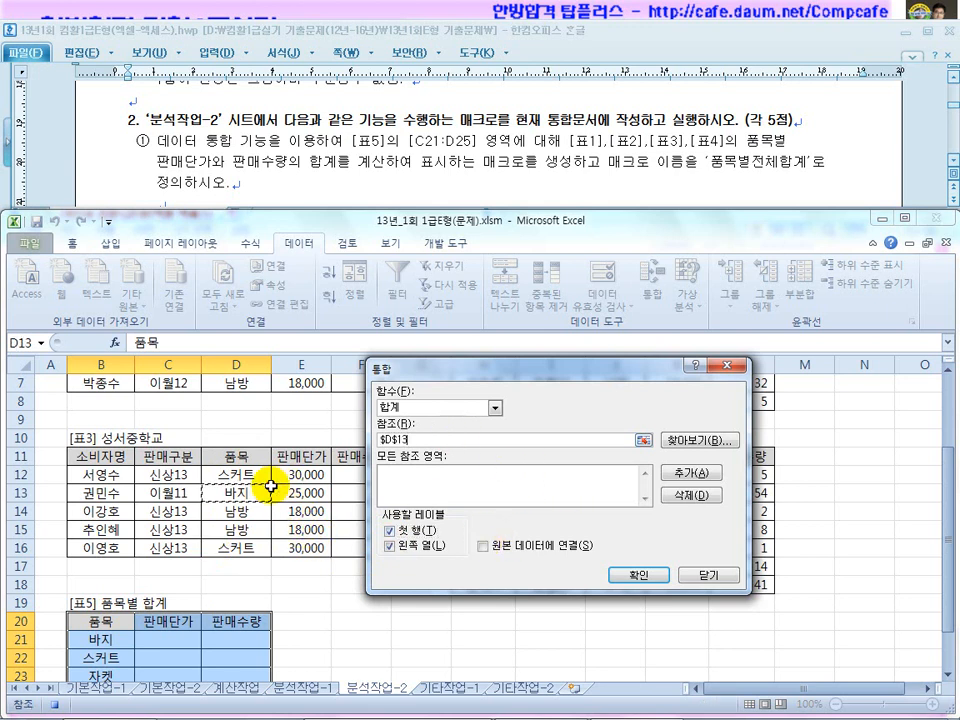
scroll(270, 487, "up", 2)
left_click_drag(233, 399, 377, 493)
scroll(245, 535, "down", 2)
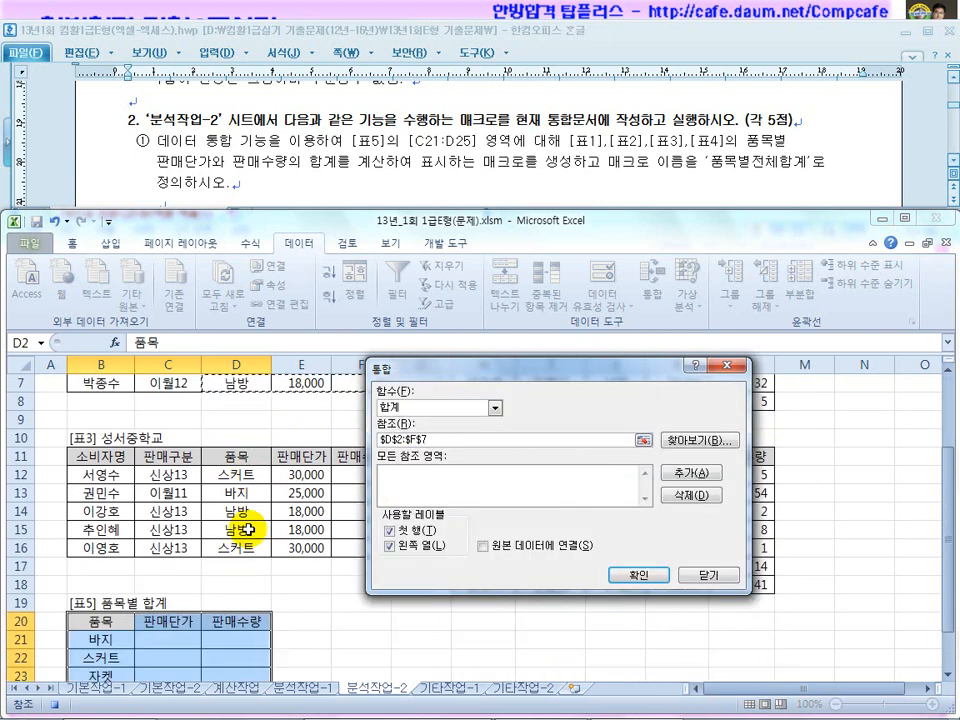
scroll(108, 645, "up", 2)
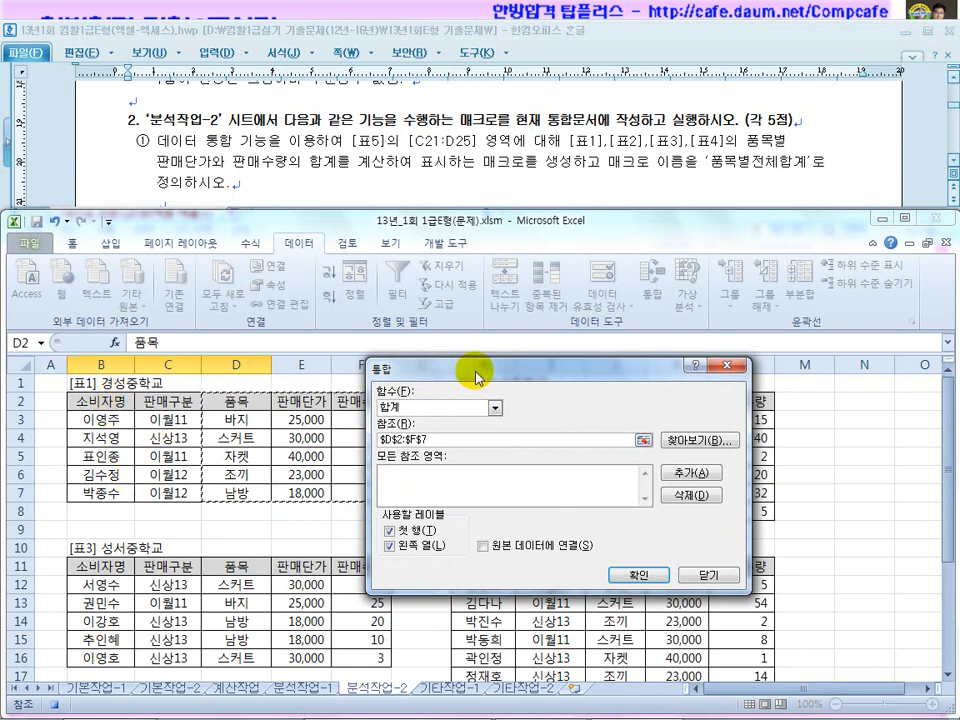
left_click_drag(475, 378, 546, 221)
left_click(806, 330)
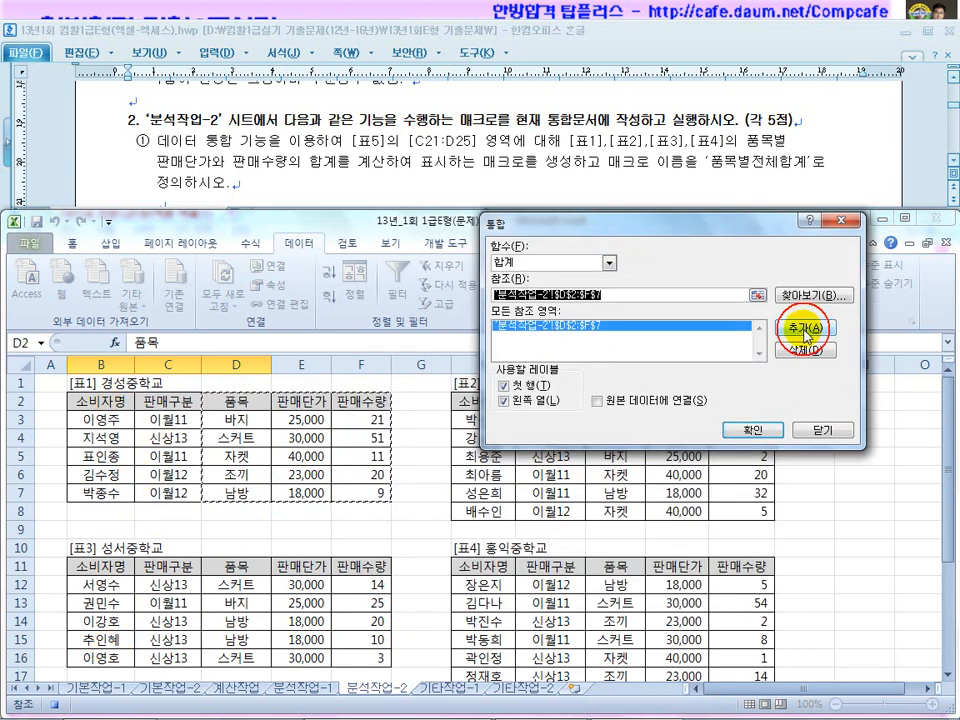
Add ranges H2:L8, D11:F16 and J11:L18, then run the Sum consolidation into [표5].
left_click_drag(680, 223, 171, 319)
left_click_drag(731, 457, 741, 511)
left_click(306, 432)
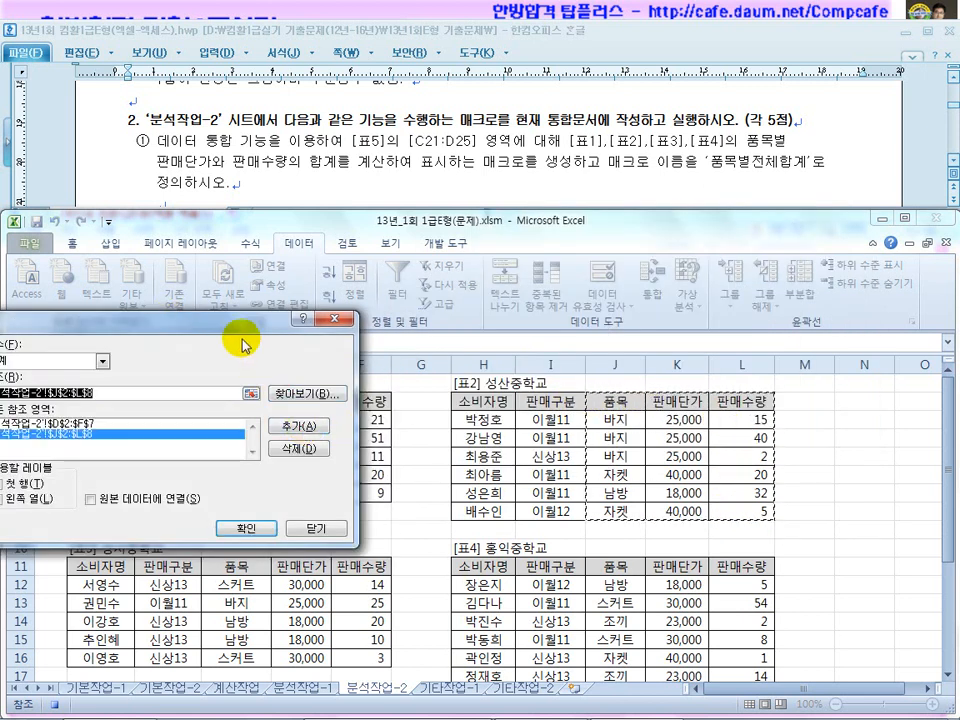
left_click_drag(127, 324, 670, 218)
left_click_drag(237, 568, 370, 658)
left_click(725, 323)
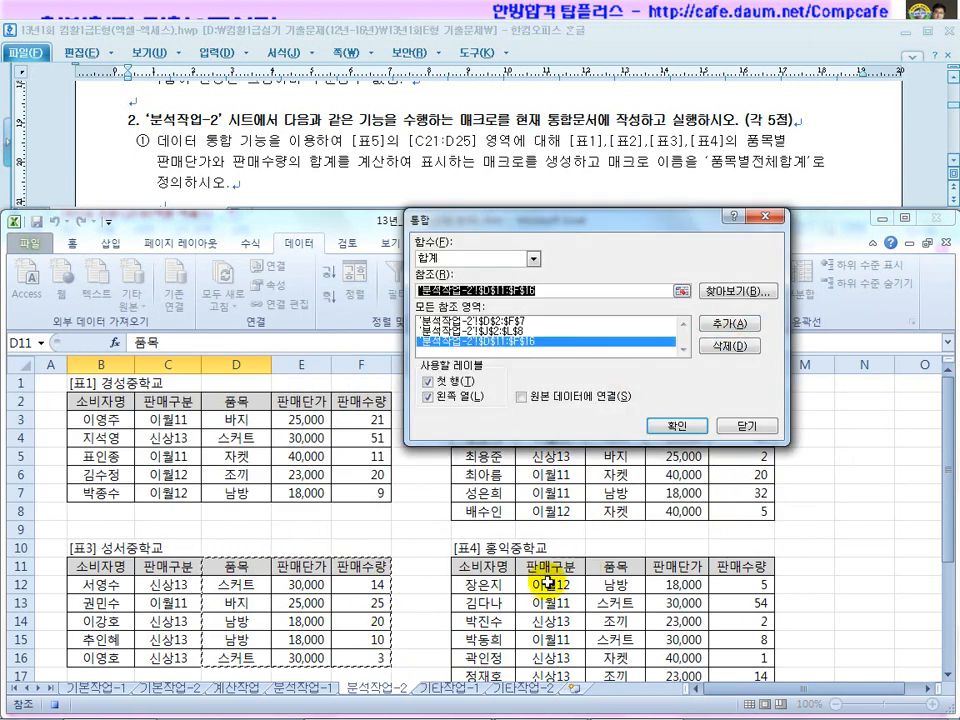
left_click_drag(616, 566, 726, 636)
left_click(725, 323)
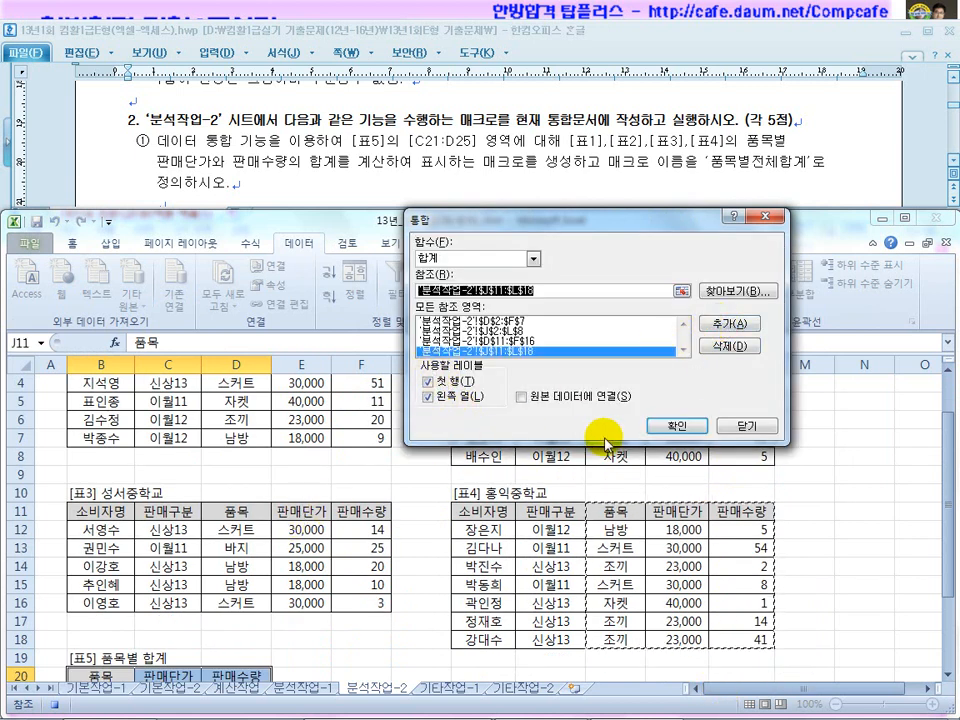
left_click(676, 425)
left_click(276, 636)
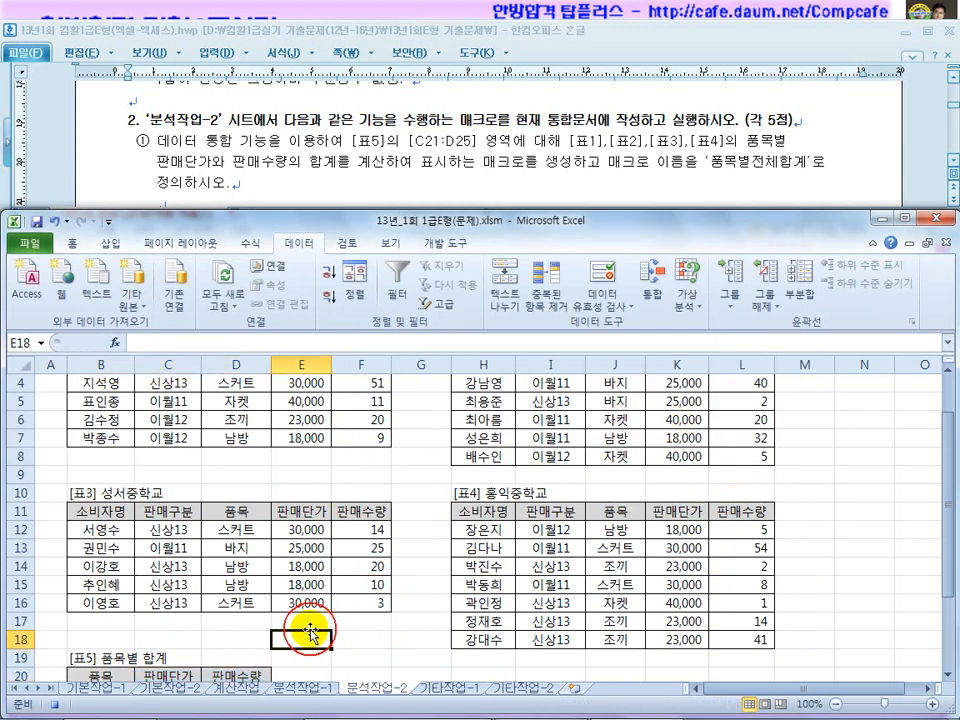
scroll(240, 635, "down", 3)
left_click(334, 598)
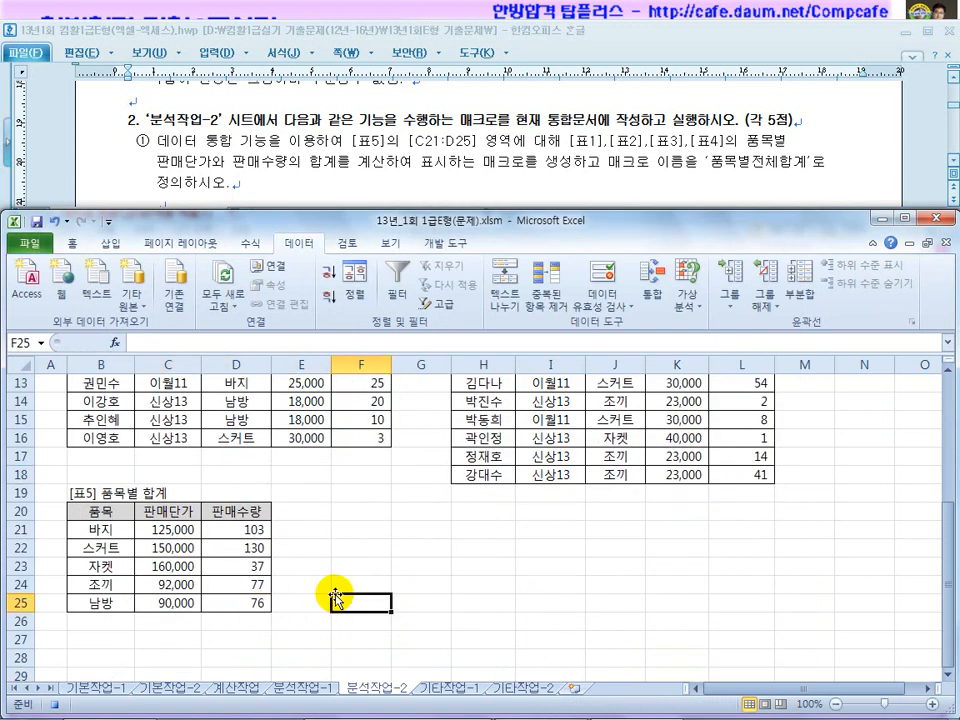
Review the consolidated [표5] totals and stop the macro recording.
left_click(352, 582)
left_click_drag(103, 512, 220, 607)
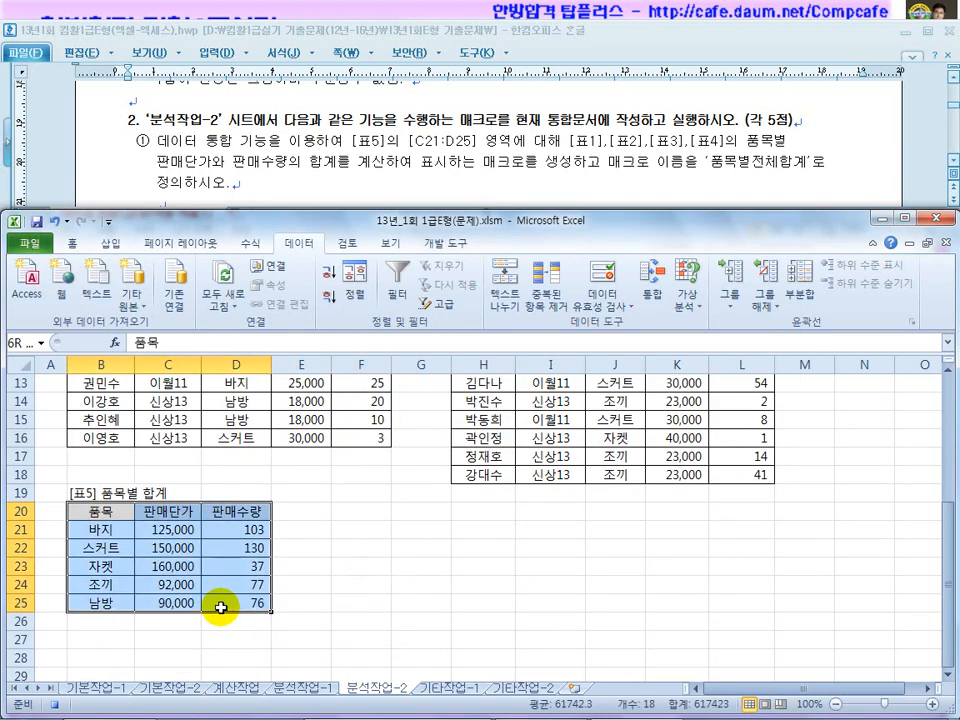
left_click(341, 583)
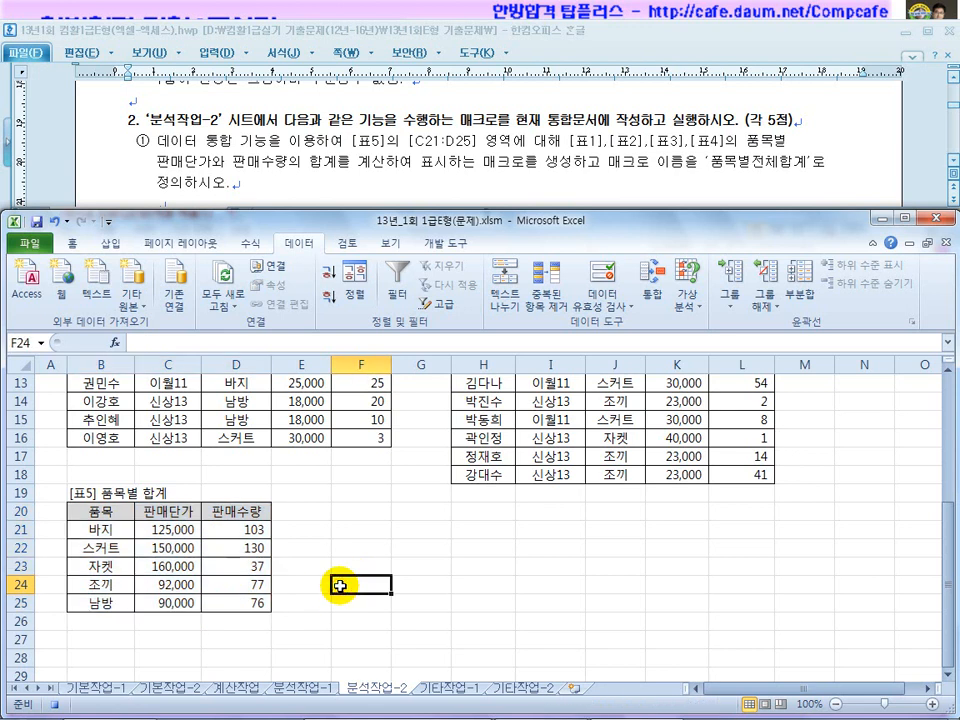
left_click(446, 250)
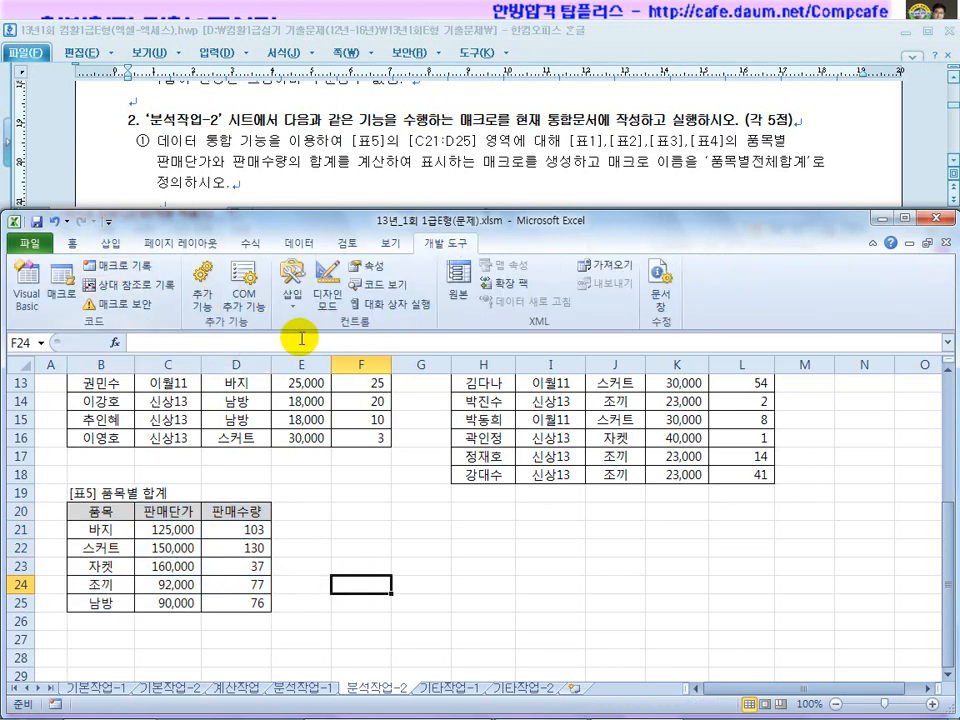
Read task ② in the instructions document, then return to the Excel workbook.
left_click(399, 170)
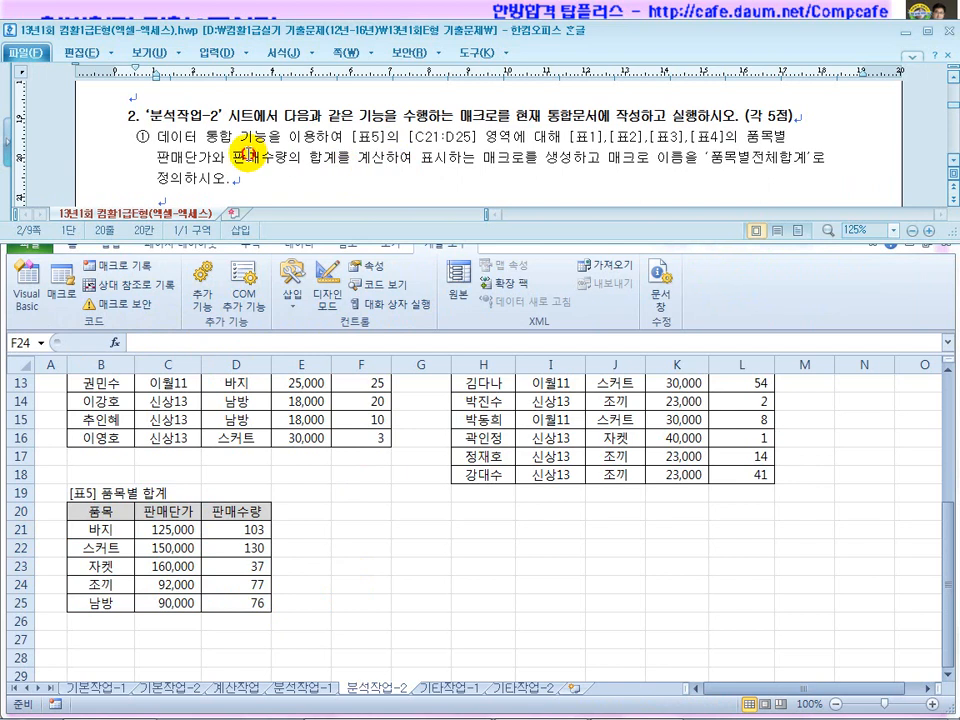
left_click_drag(247, 156, 392, 161)
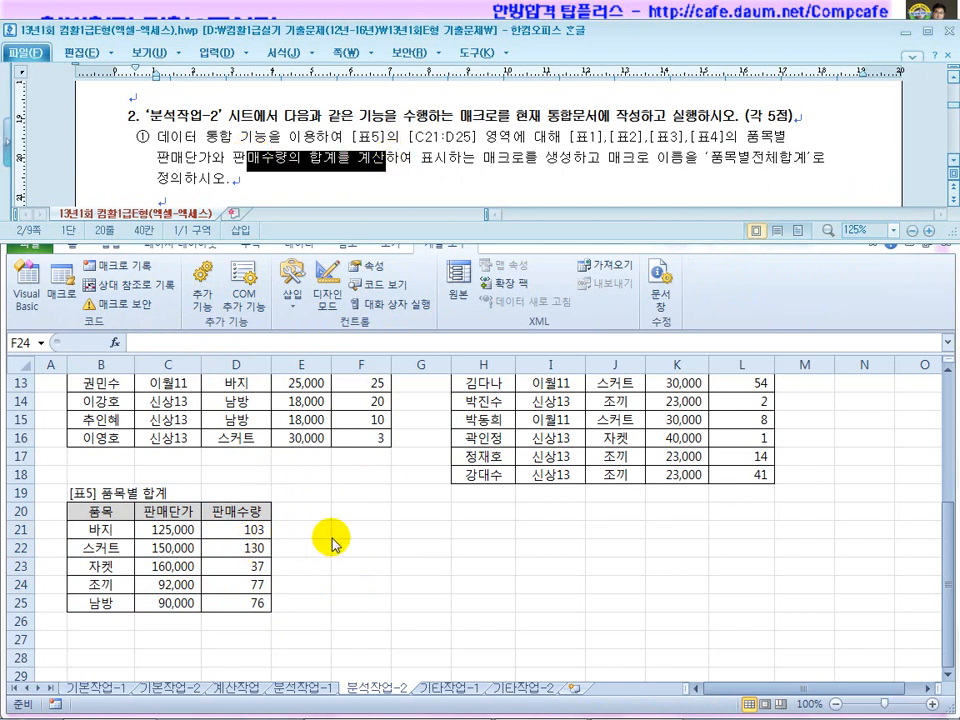
left_click(323, 166)
scroll(343, 178, "down", 1)
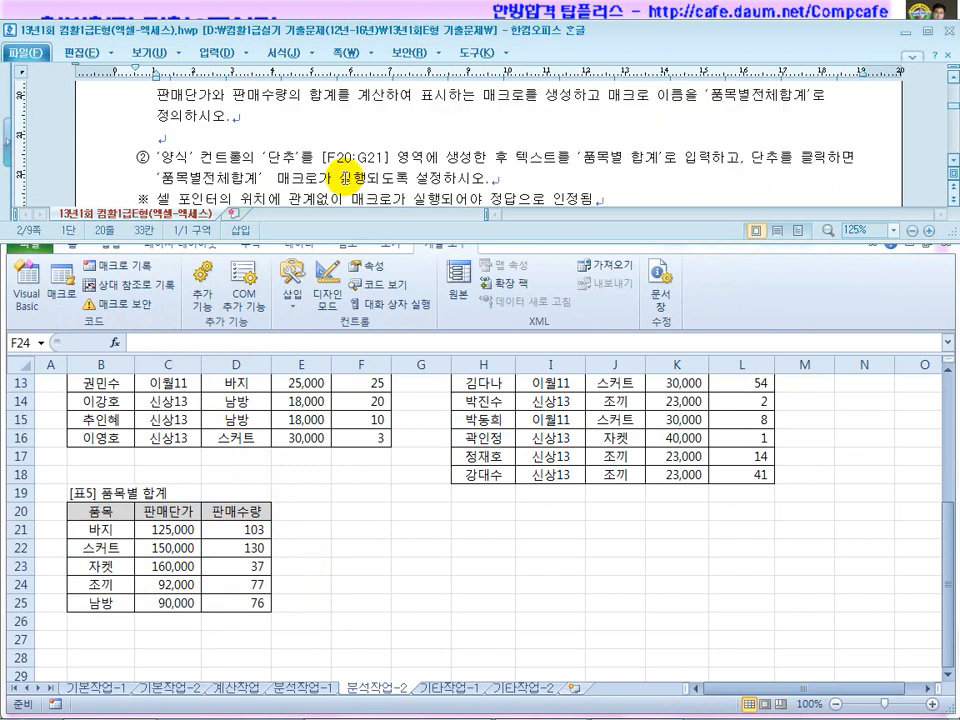
left_click(329, 503)
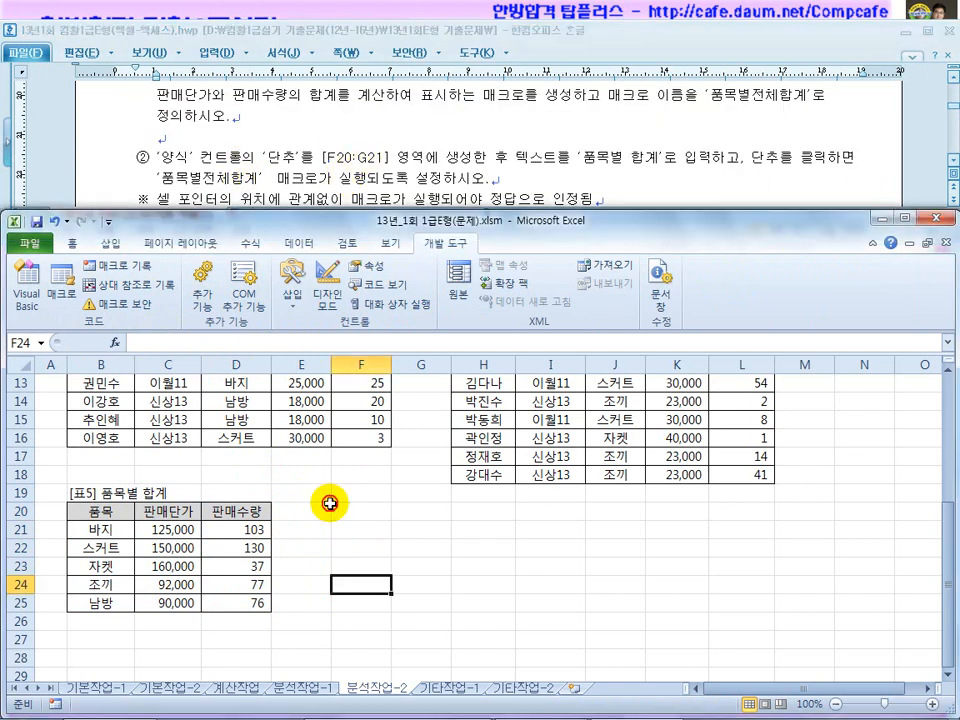
left_click(950, 164)
left_click(952, 163)
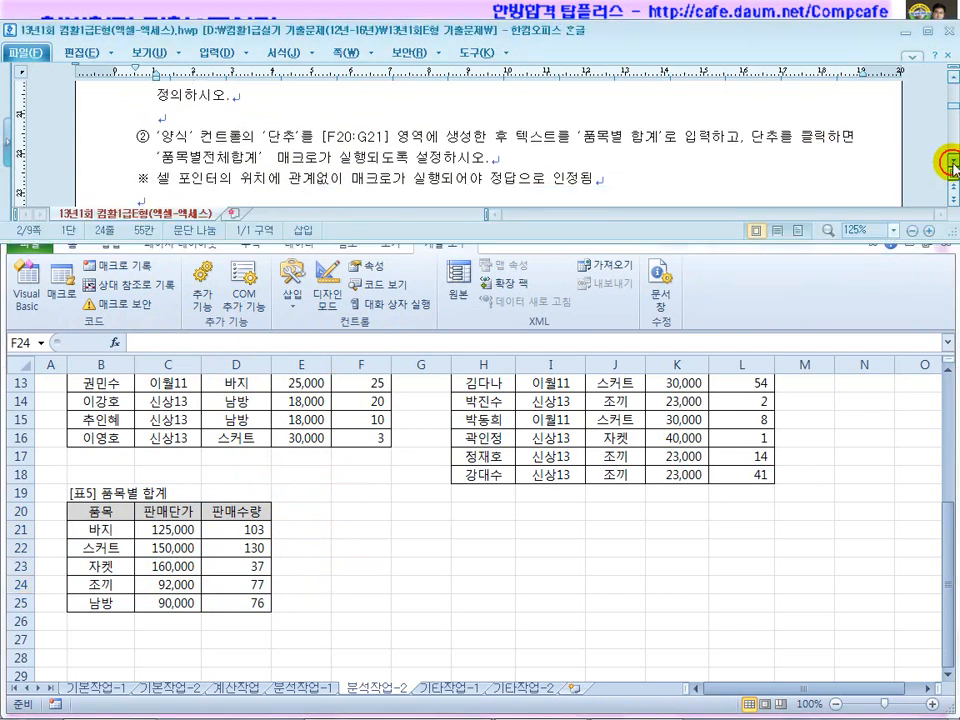
left_click(952, 163)
left_click(381, 484)
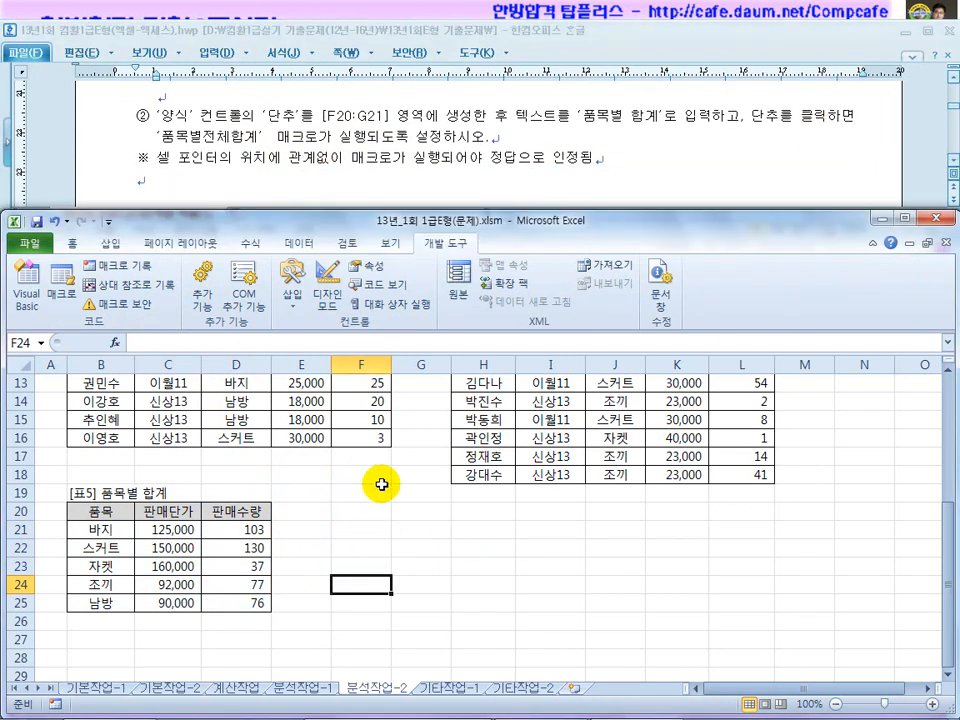
Draw a form button over F20:G21 running 품목별전체합계 and relabel it 품목별 합계.
left_click(293, 292)
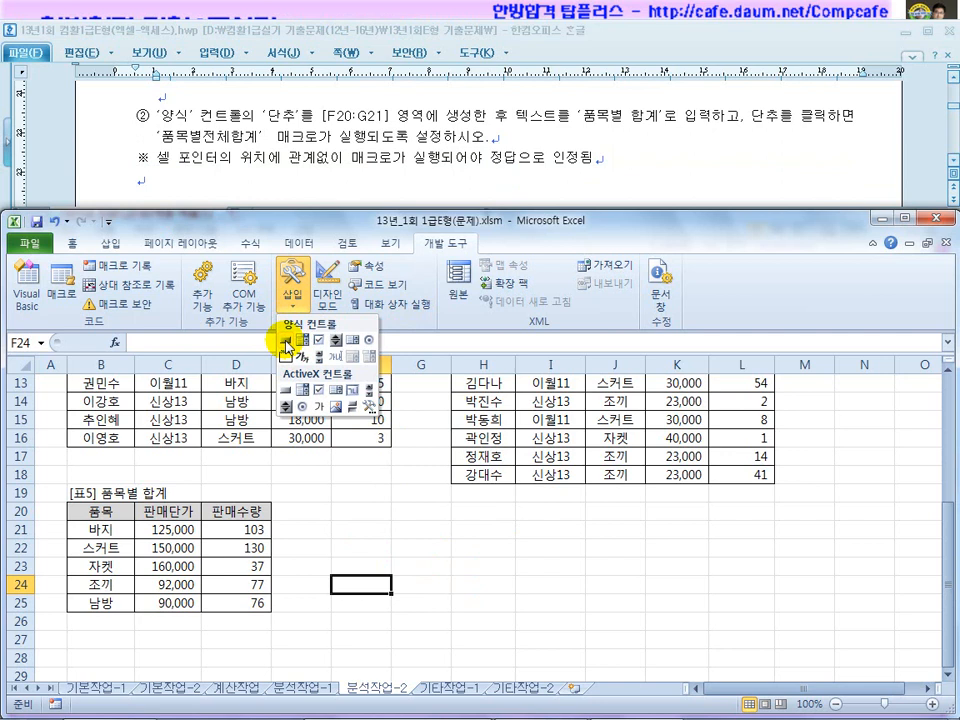
left_click(285, 343)
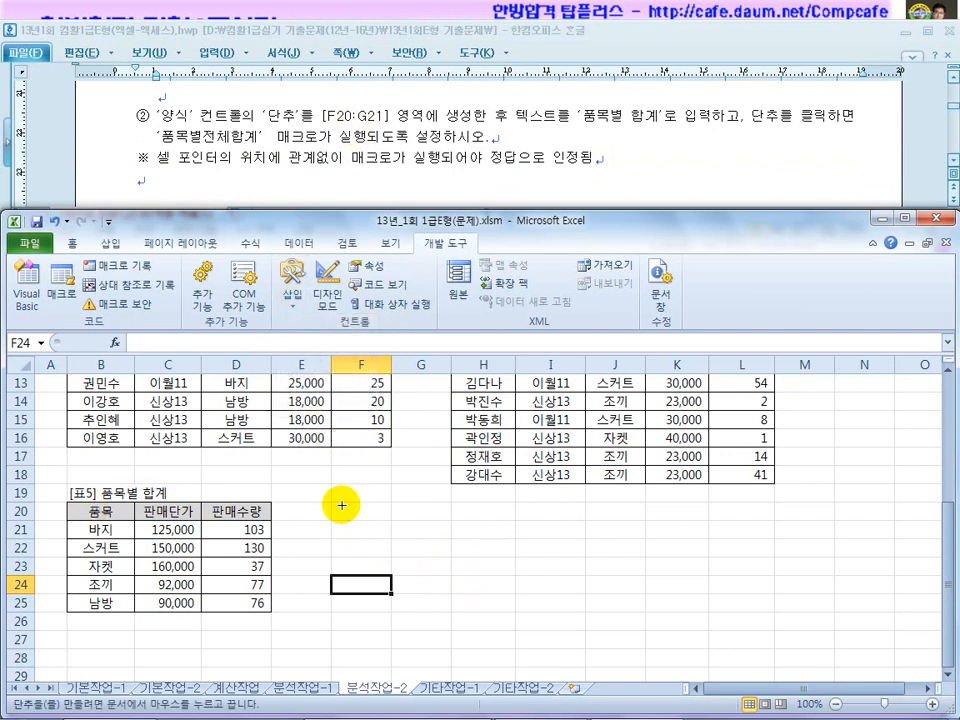
left_click_drag(331, 502, 439, 537)
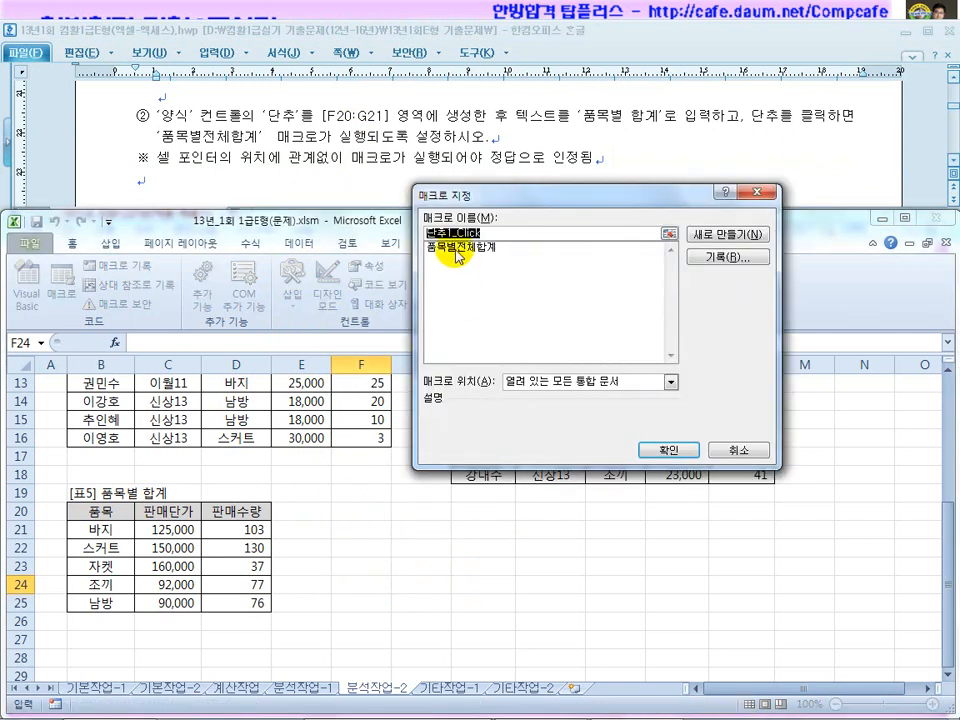
left_click(457, 252)
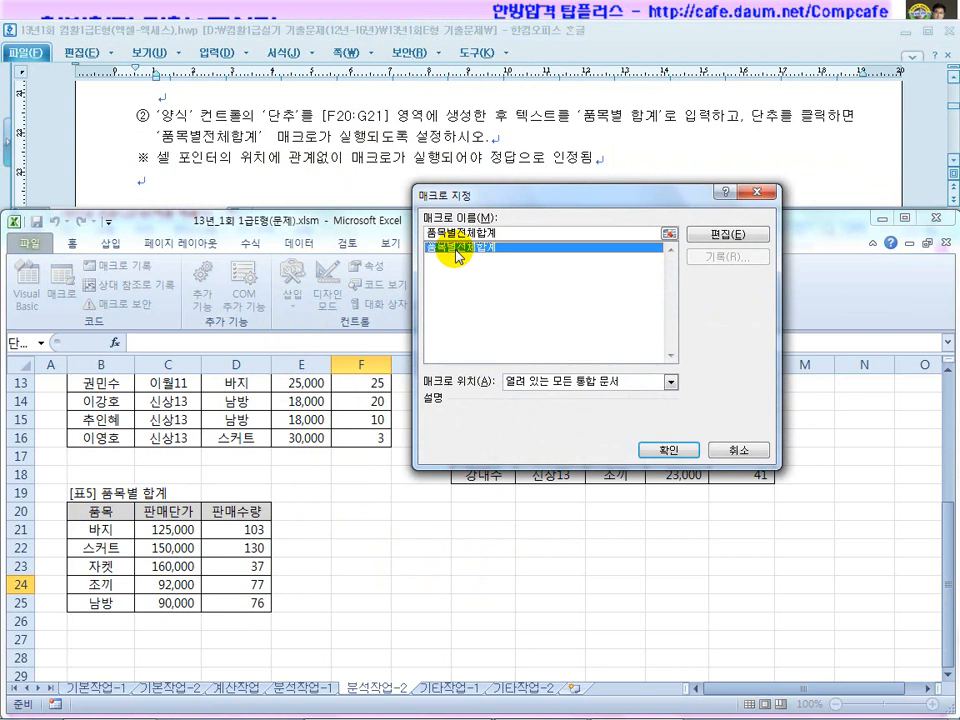
left_click(650, 451)
left_click(374, 518)
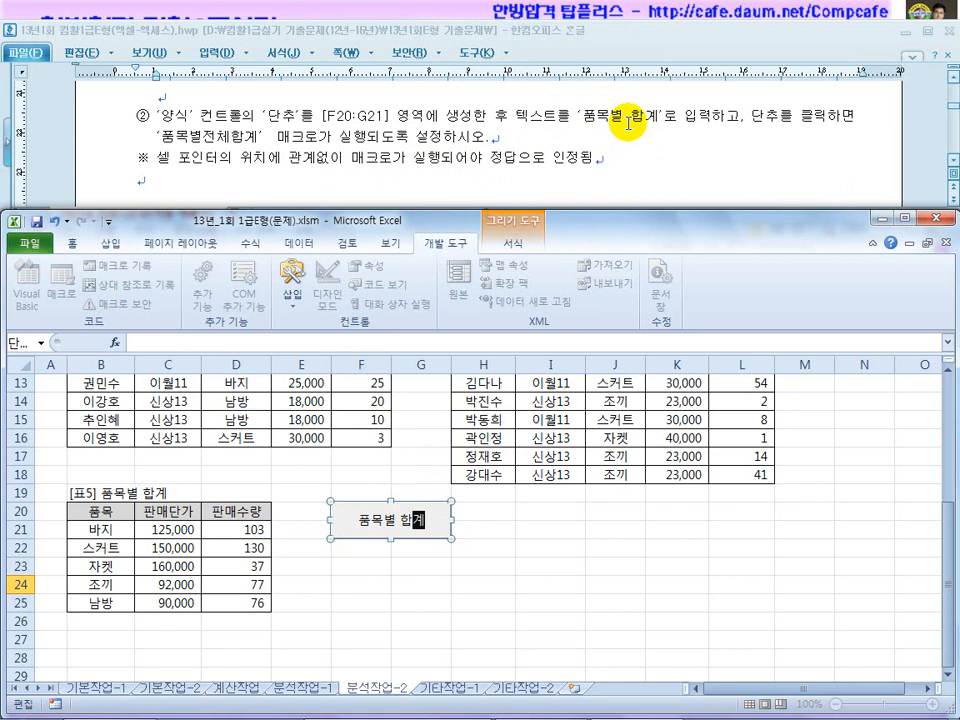
Delete the [표5] price and quantity totals and refill them with the 품목별 합계 button.
left_click(467, 587)
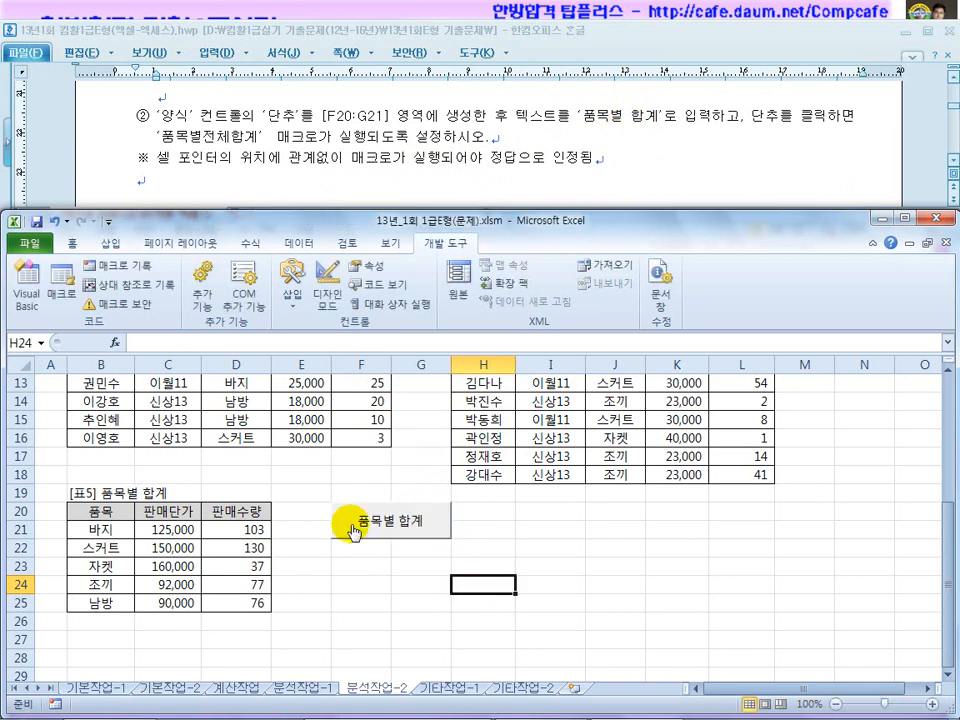
left_click_drag(167, 530, 242, 600)
key("Delete")
left_click(300, 603)
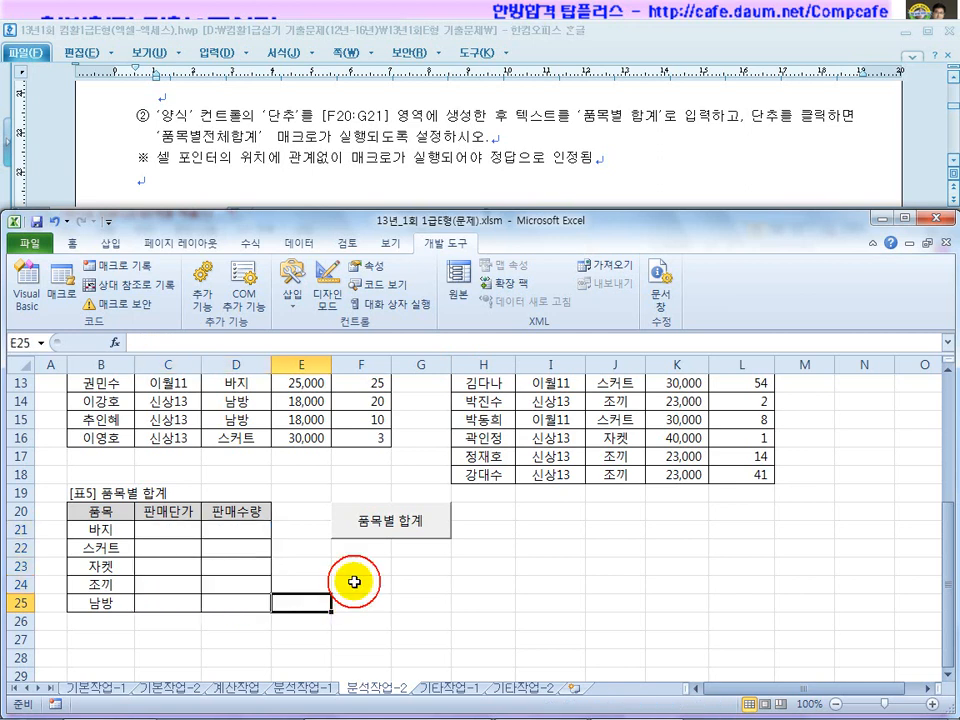
left_click(385, 524)
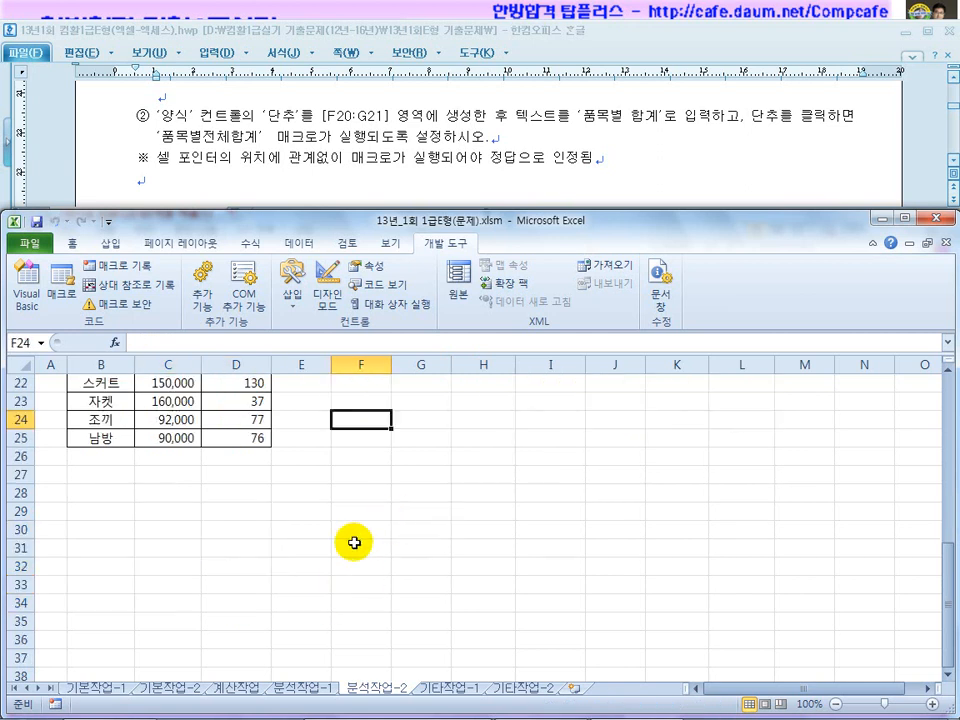
scroll(300, 535, "up", 2)
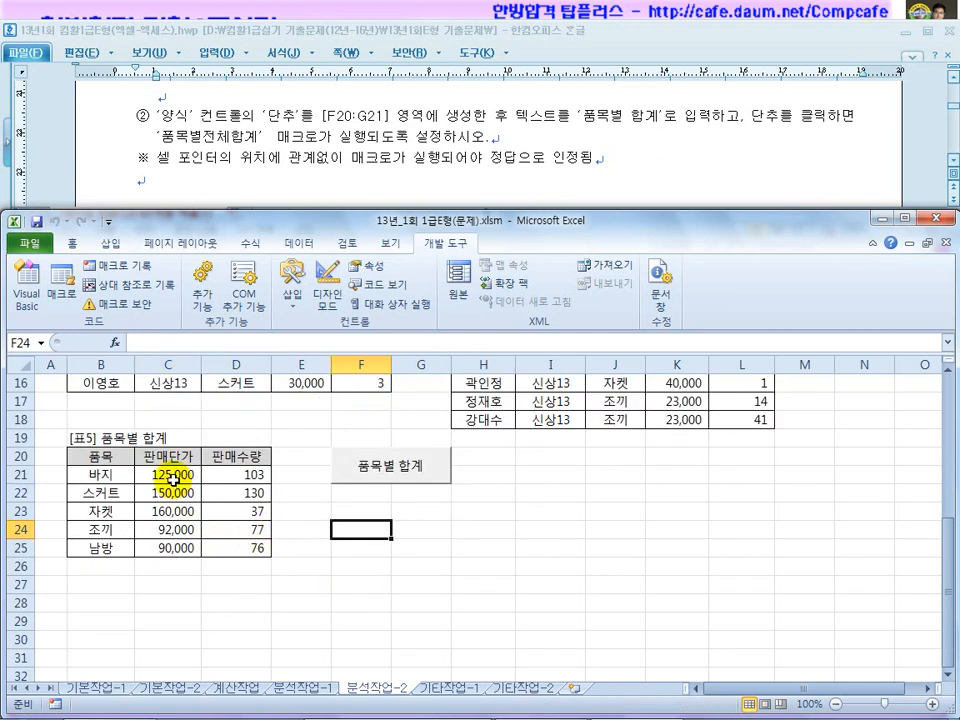
Clear the totals again and rerun the 품목별 합계 button to recheck the macro.
left_click_drag(172, 478, 242, 553)
left_click(242, 560)
left_click_drag(197, 476, 240, 562)
key("Delete")
left_click(344, 578)
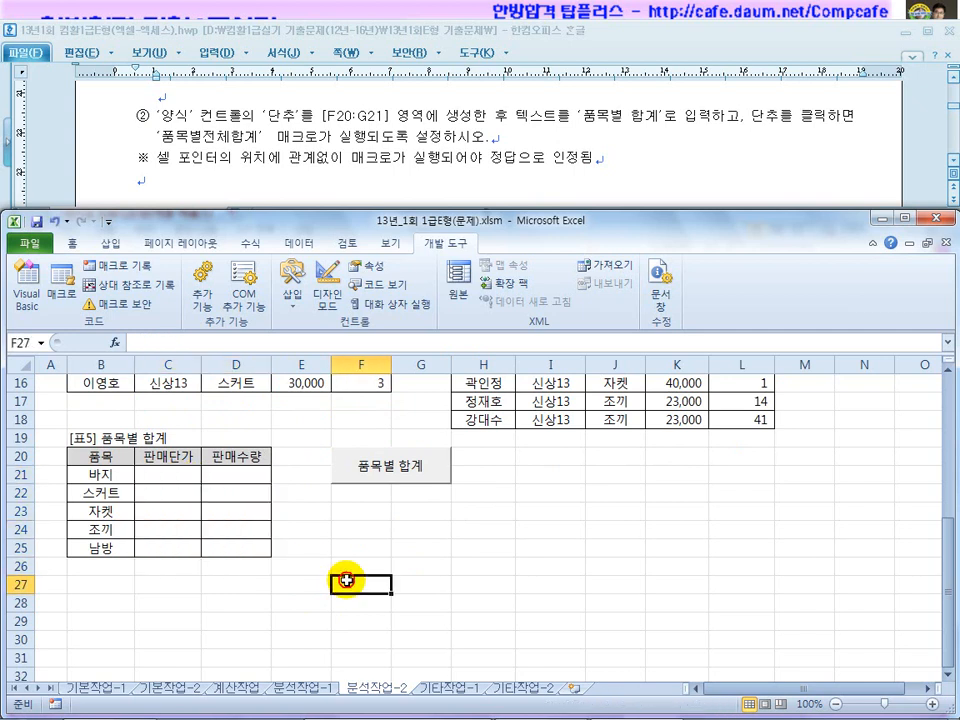
left_click(381, 478)
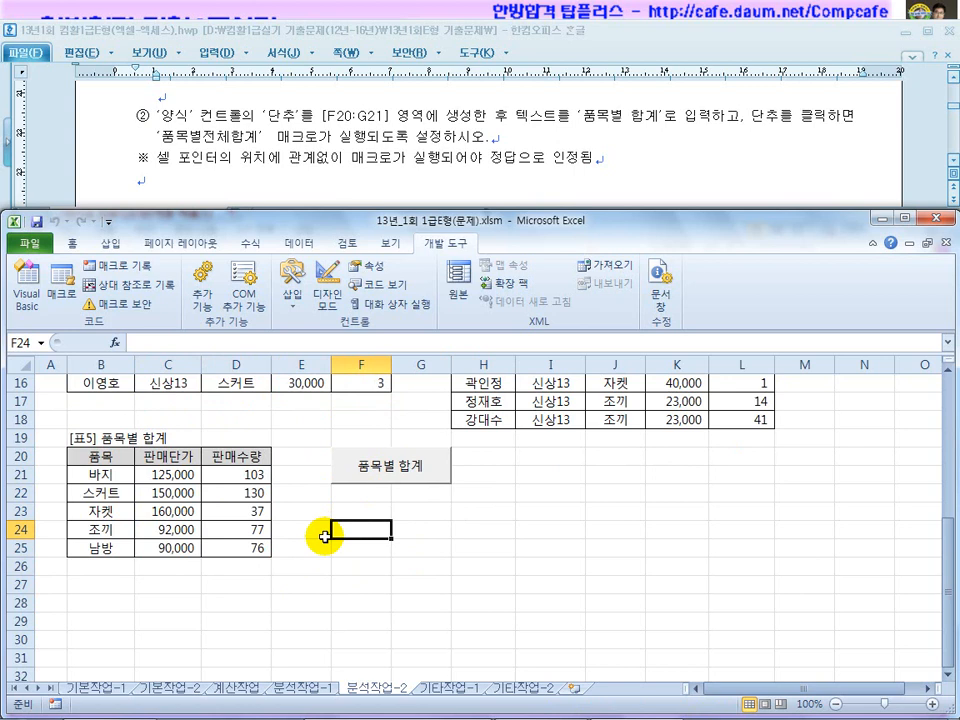
left_click(411, 185)
scroll(413, 188, "down", 5)
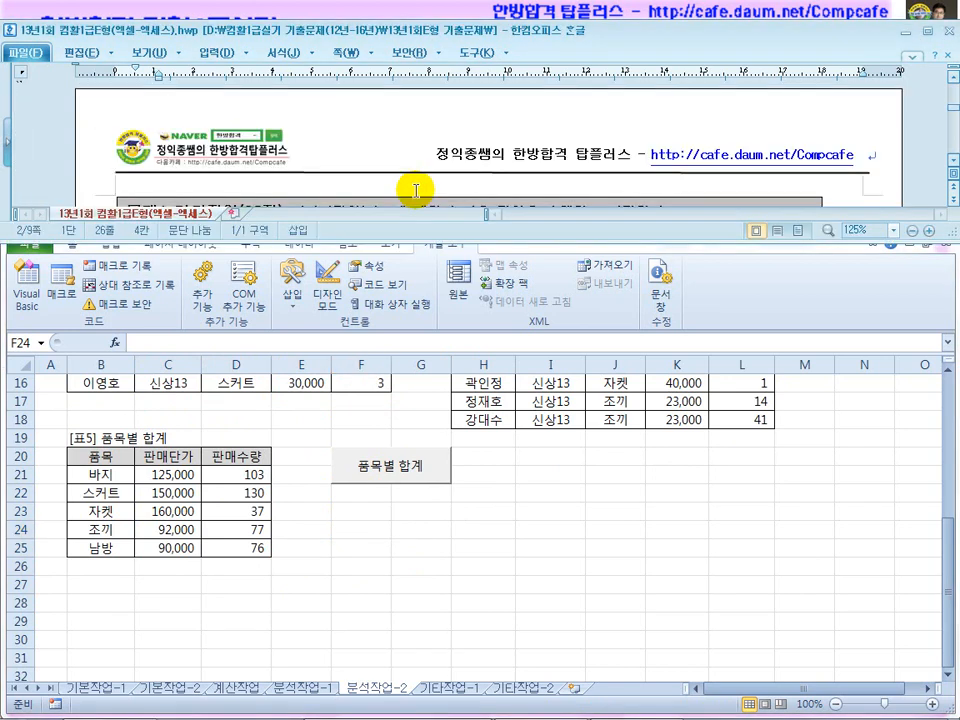
Open the 기타작업-1 sheet and check the question's chart-type requirement.
scroll(415, 190, "down", 3)
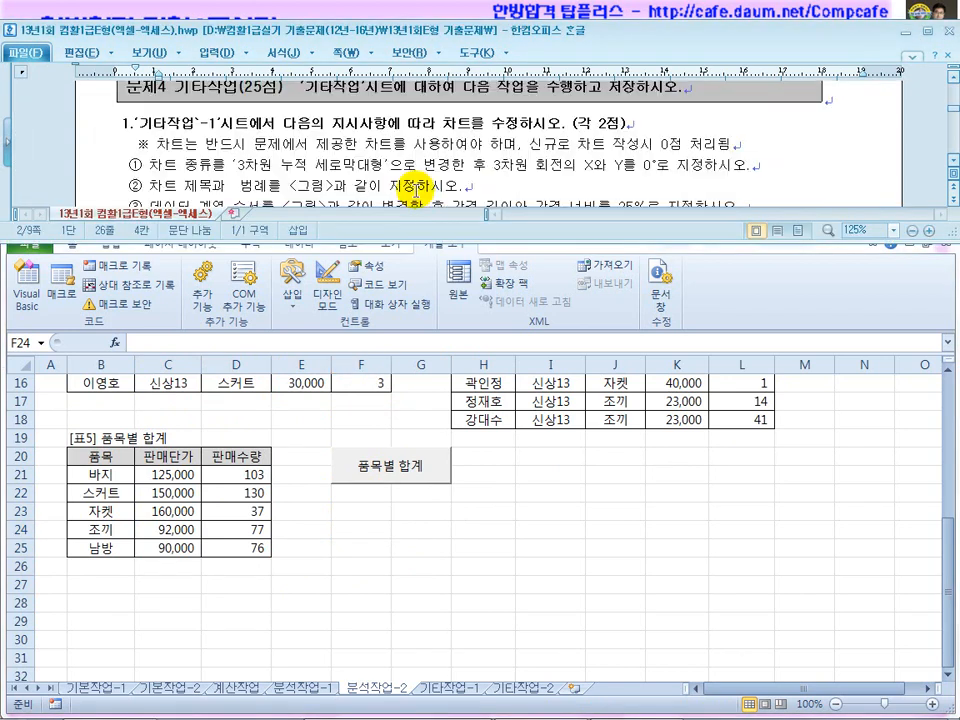
left_click(441, 692)
left_click(440, 420)
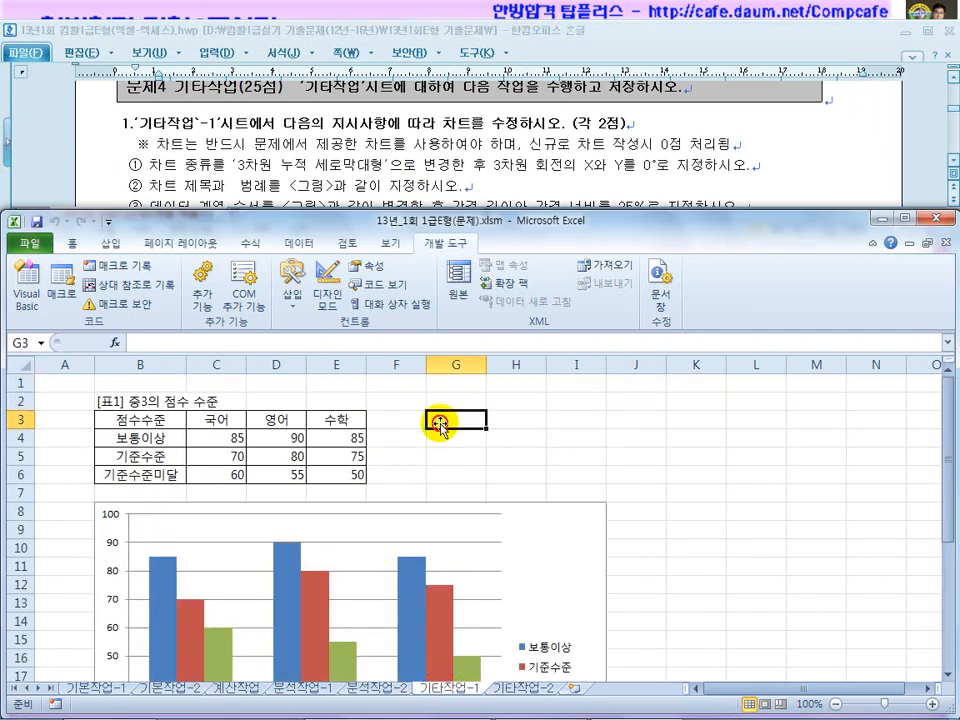
left_click(955, 160)
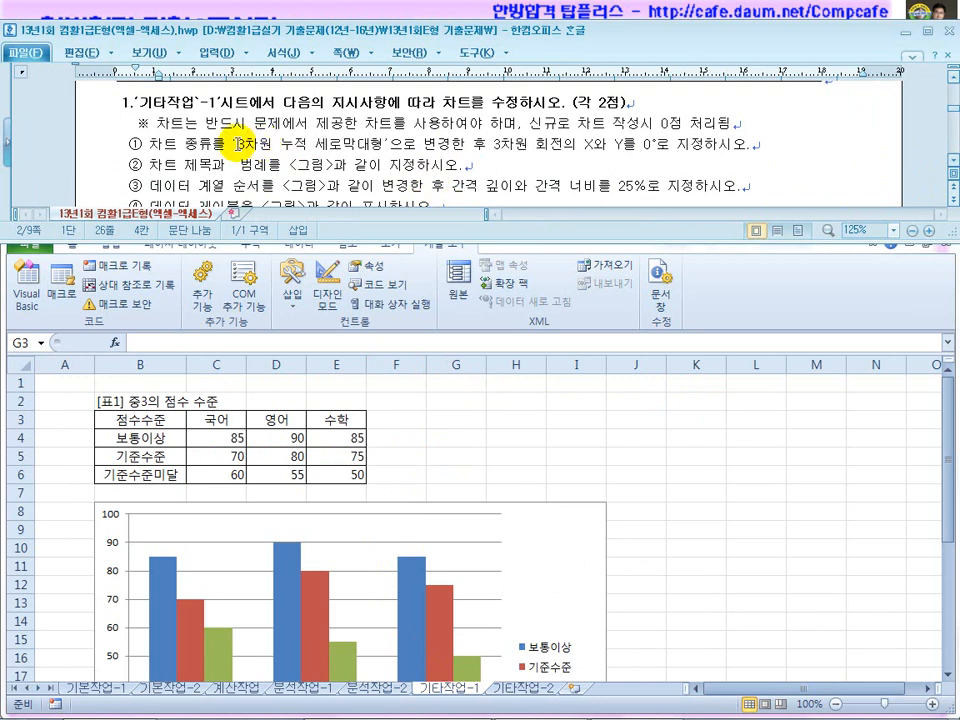
left_click_drag(218, 123, 372, 140)
left_click(393, 142)
Change the 기타작업-1 score chart's type to 3차원 누적 세로 막대형.
left_click(568, 402)
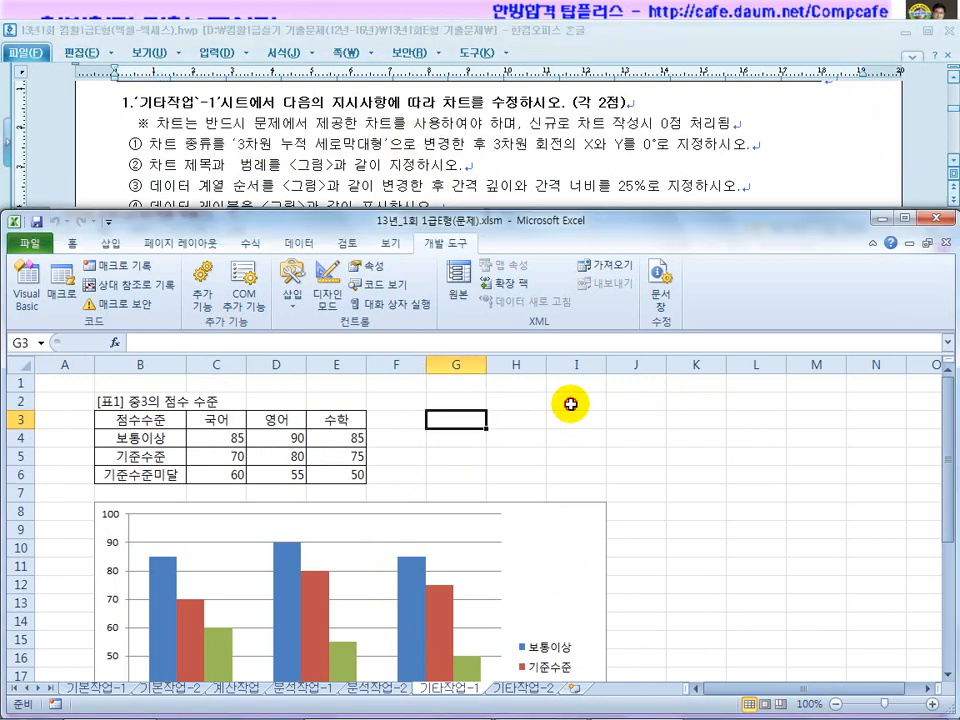
left_click(544, 540)
scroll(545, 560, "down", 2)
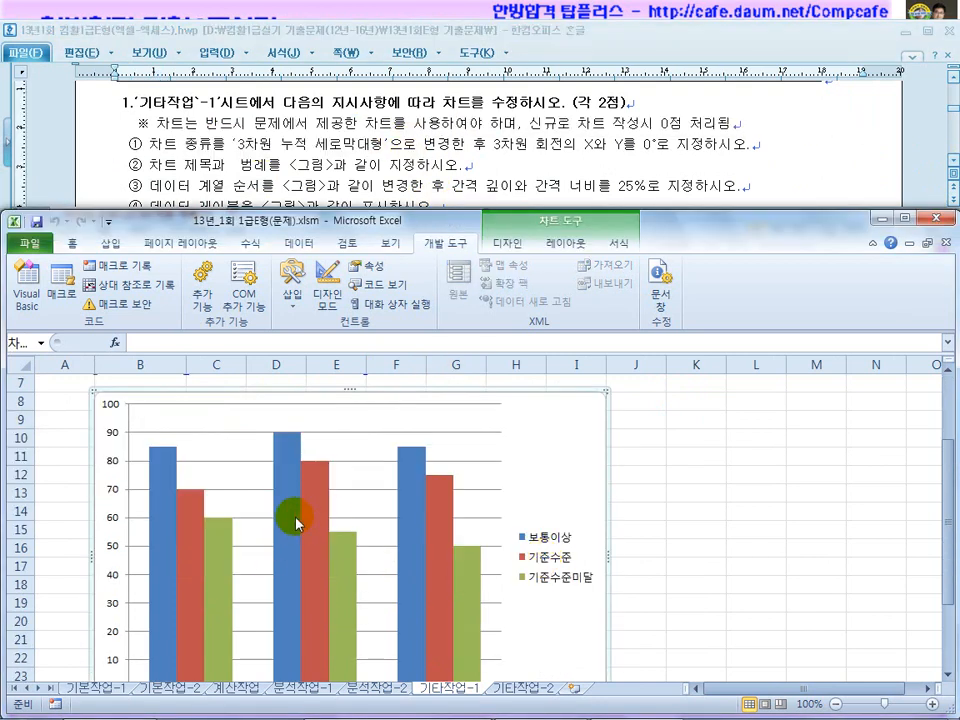
right_click(549, 425)
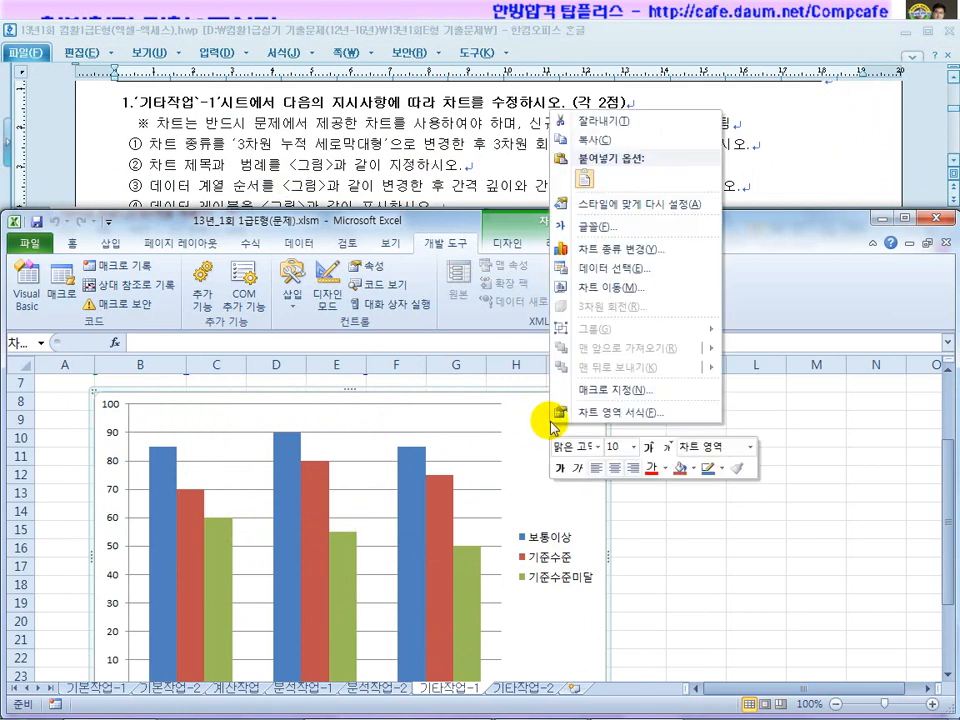
left_click(601, 259)
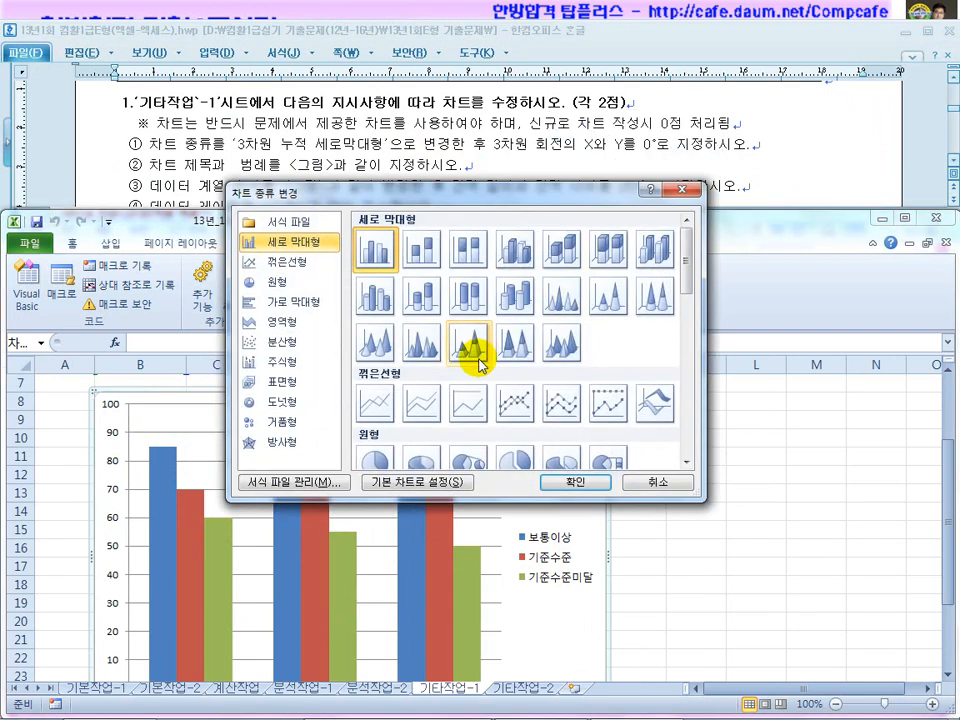
left_click_drag(429, 197, 421, 267)
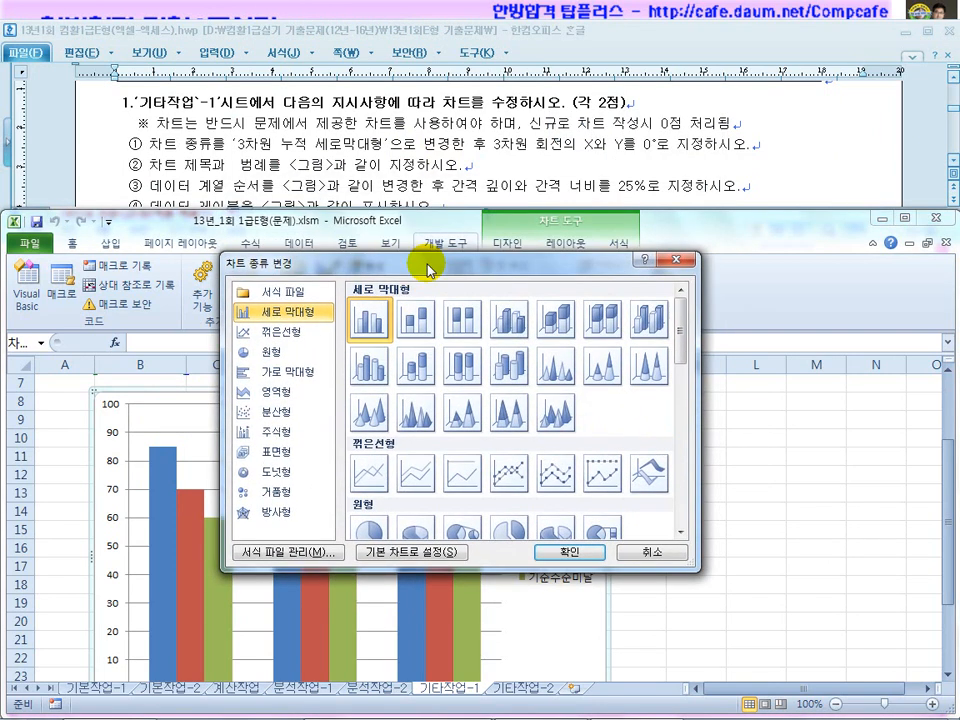
left_click(553, 328)
left_click(556, 551)
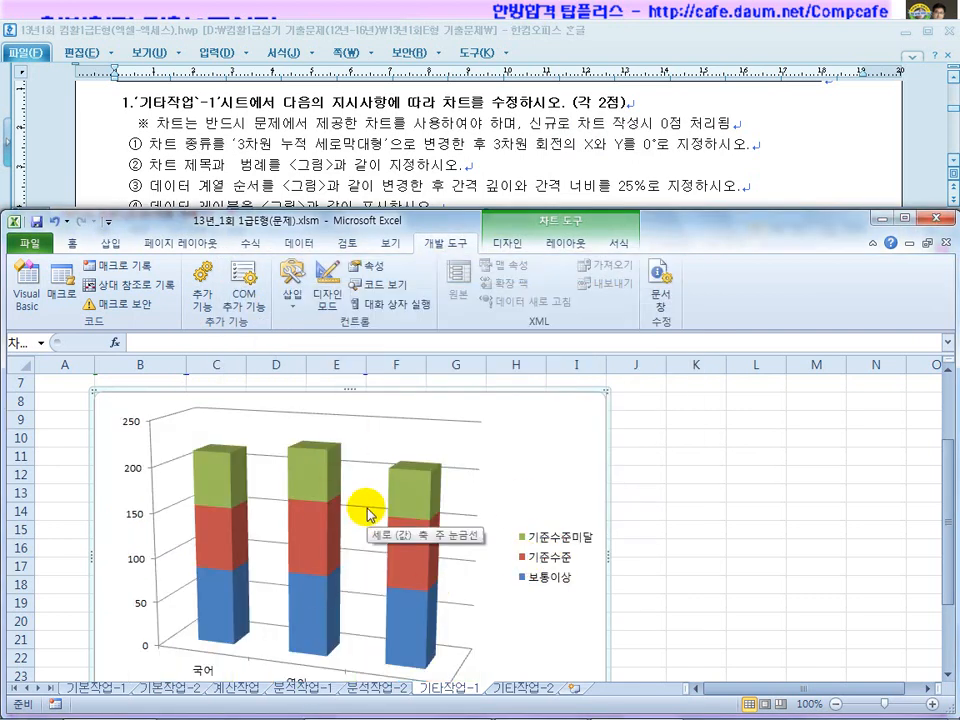
Read the 3-D rotation requirement in the question document.
left_click(561, 182)
scroll(560, 178, "down", 5)
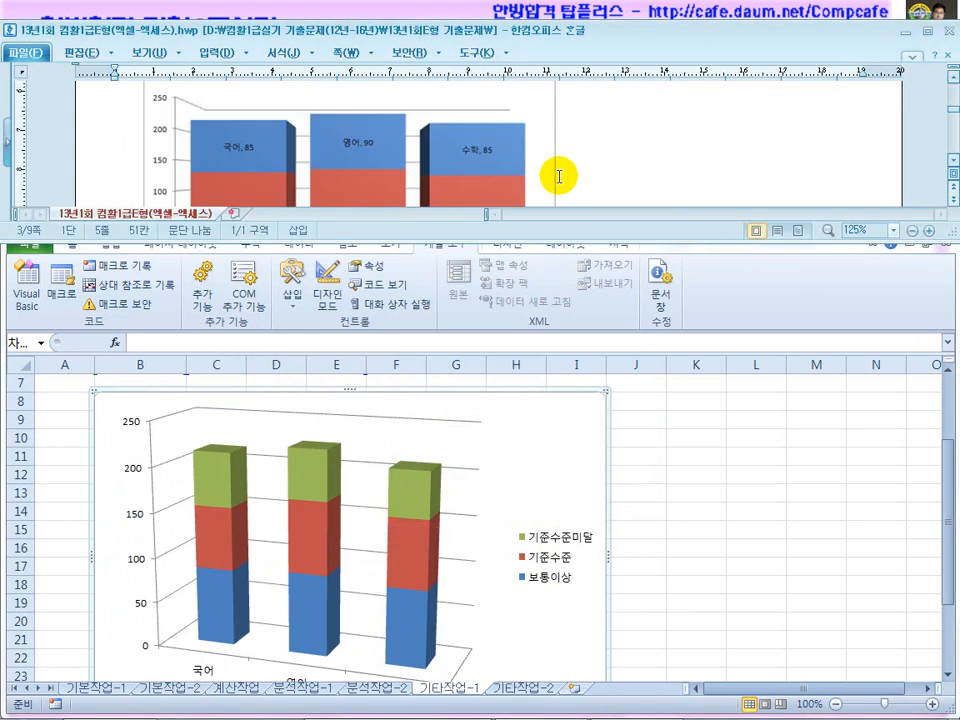
scroll(559, 177, "up", 1)
scroll(559, 177, "up", 4)
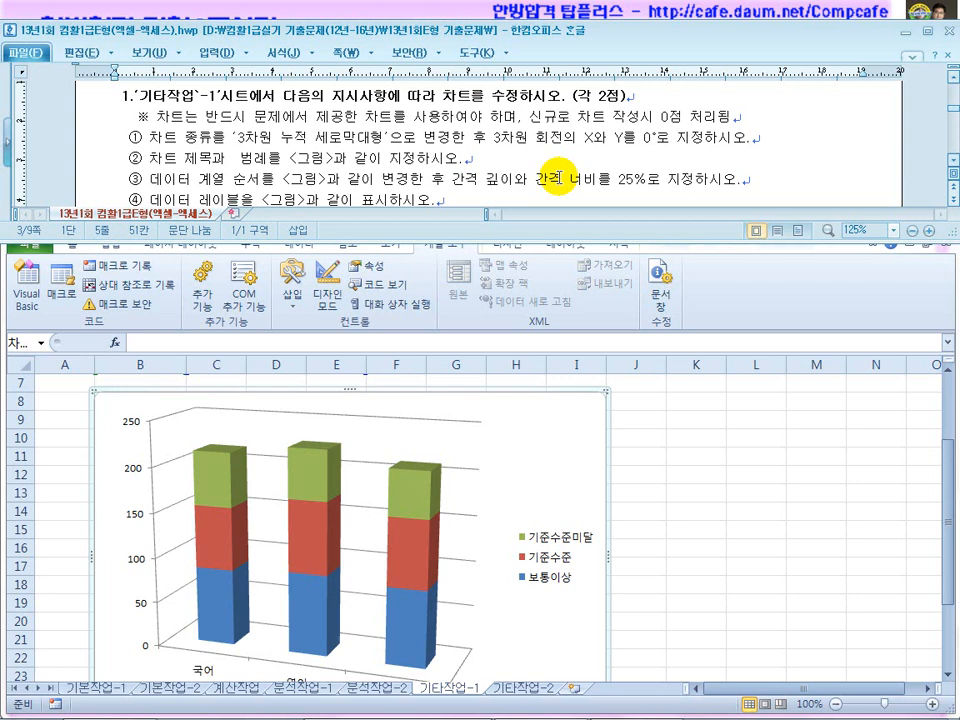
left_click(502, 155)
left_click_drag(487, 140, 634, 141)
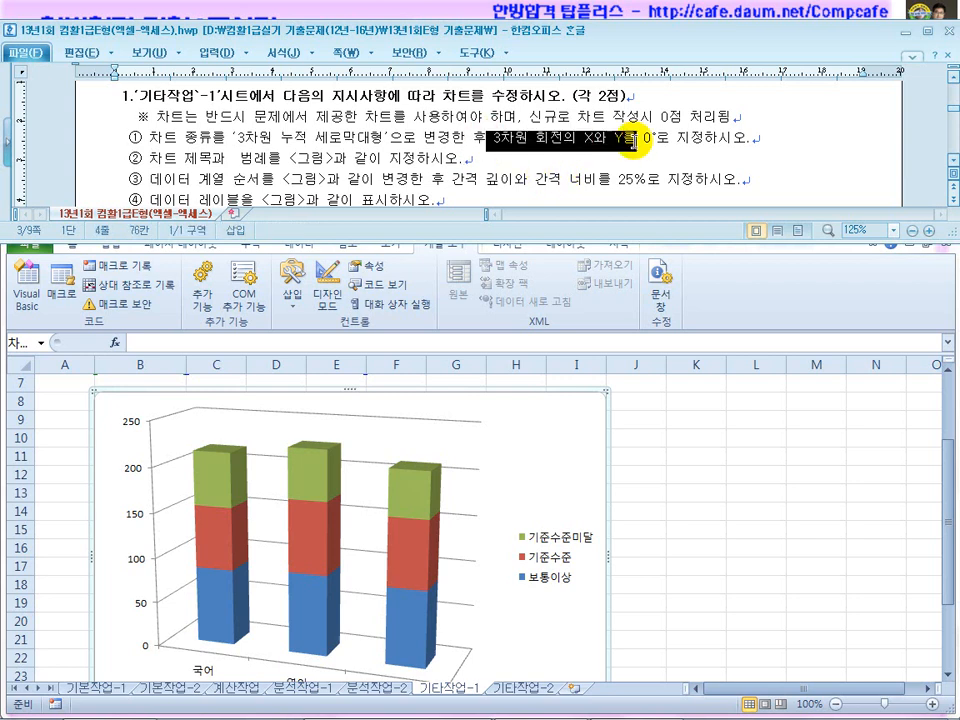
left_click(551, 444)
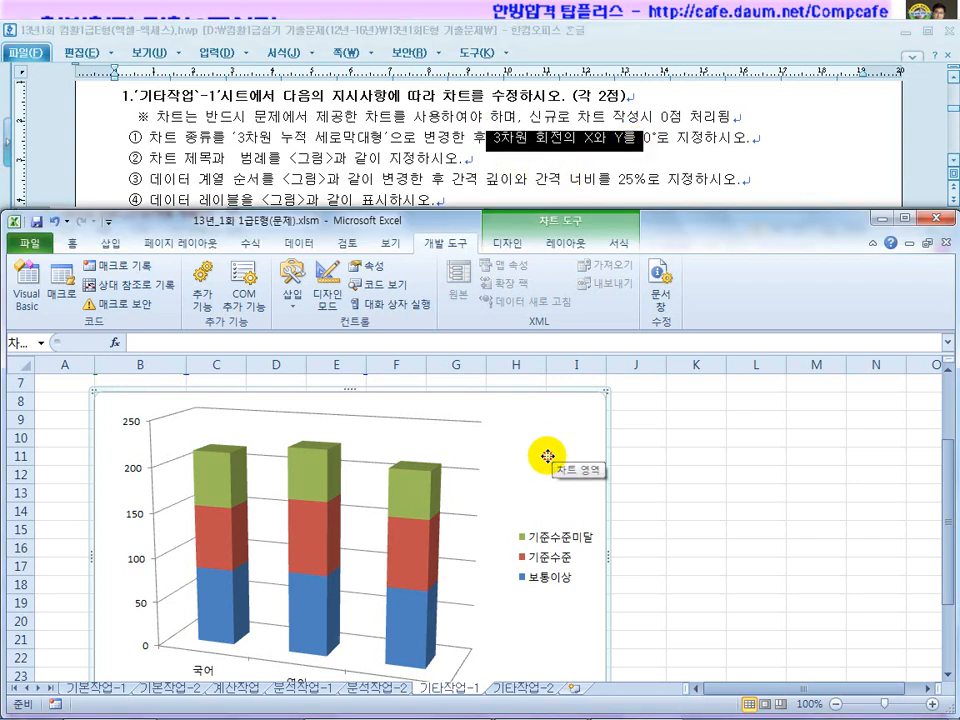
Set the chart's 3차원 회전 X and Y values to 0°.
right_click(549, 460)
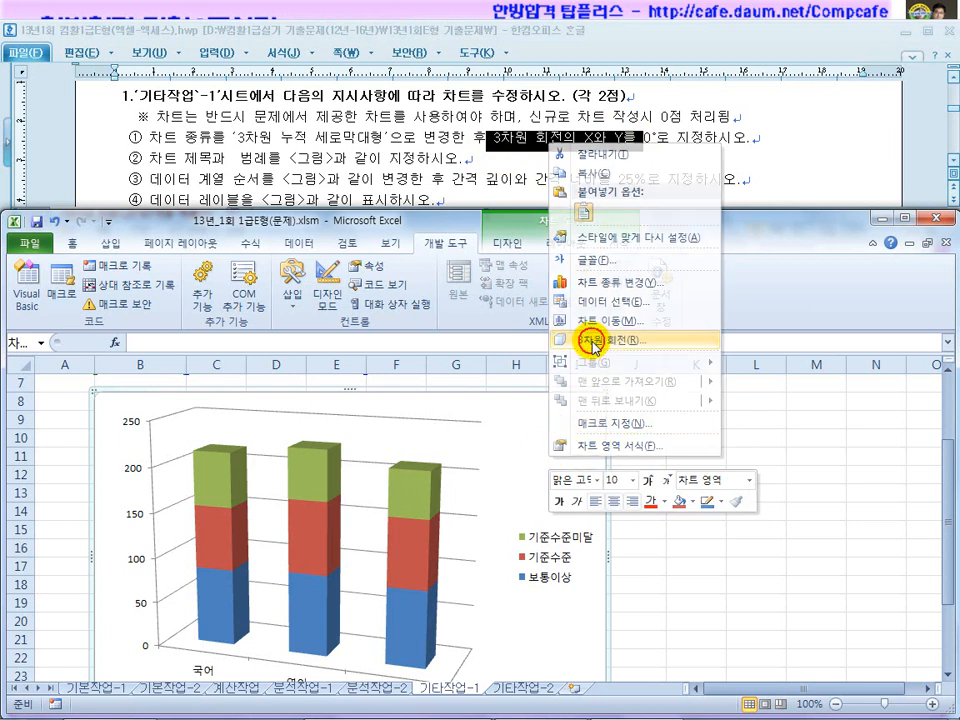
left_click(593, 343)
double_click(505, 364)
type("0")
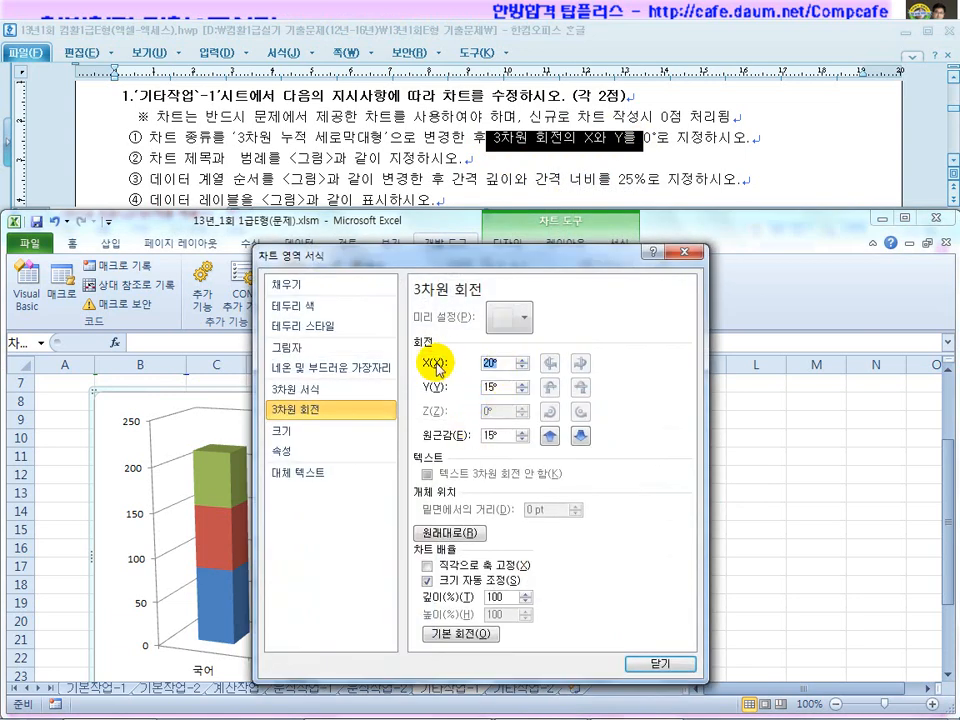
double_click(505, 388)
type("0")
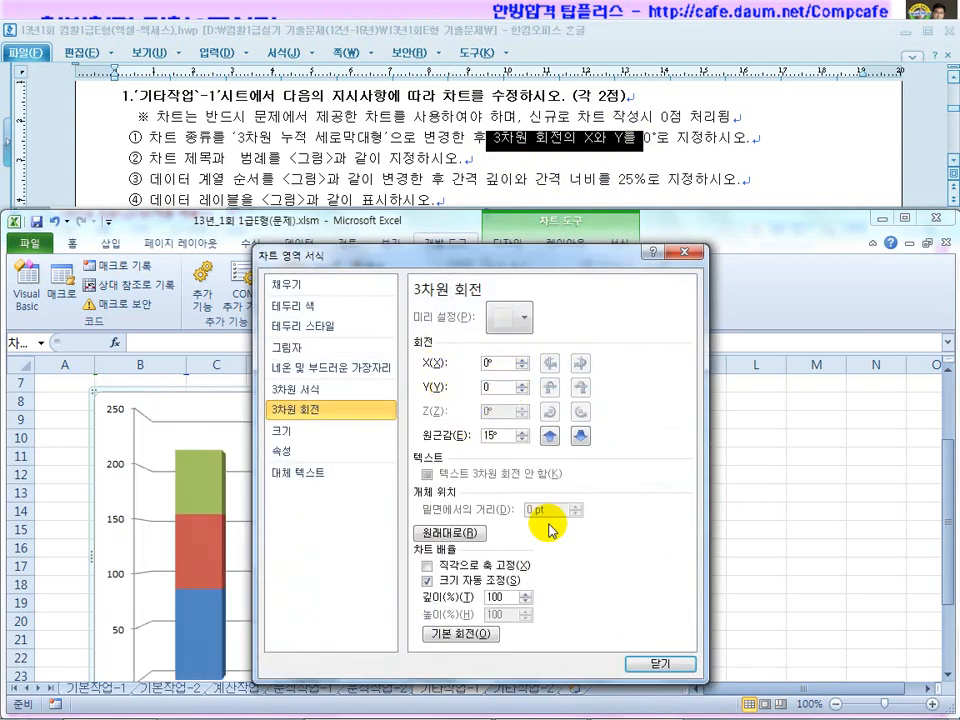
left_click(650, 664)
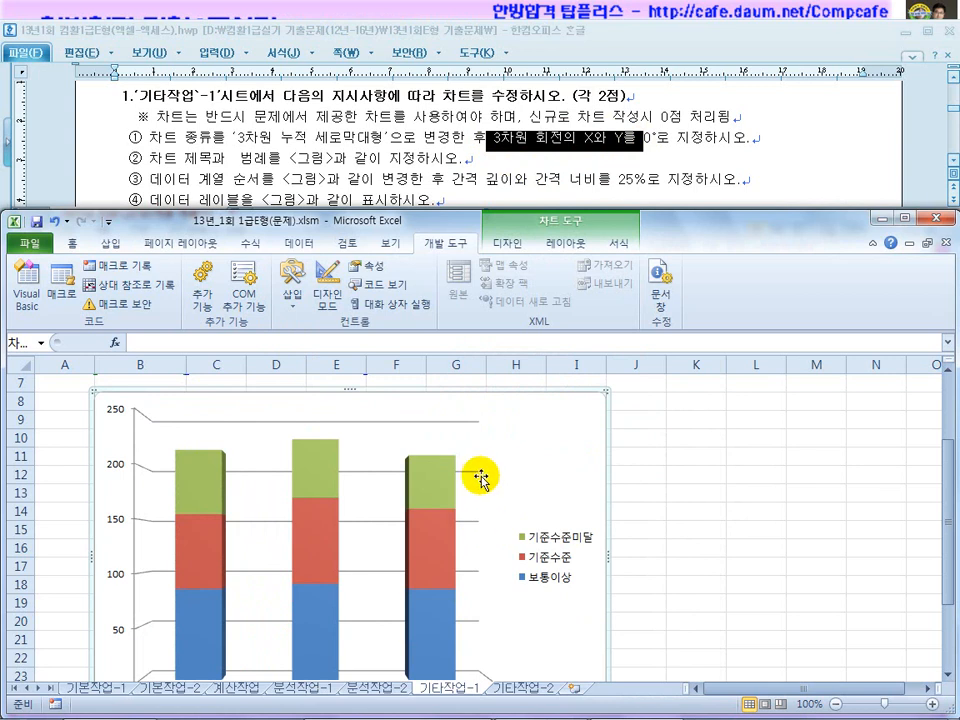
Place the chart's legend at the bottom using Format Legend.
left_click(293, 150)
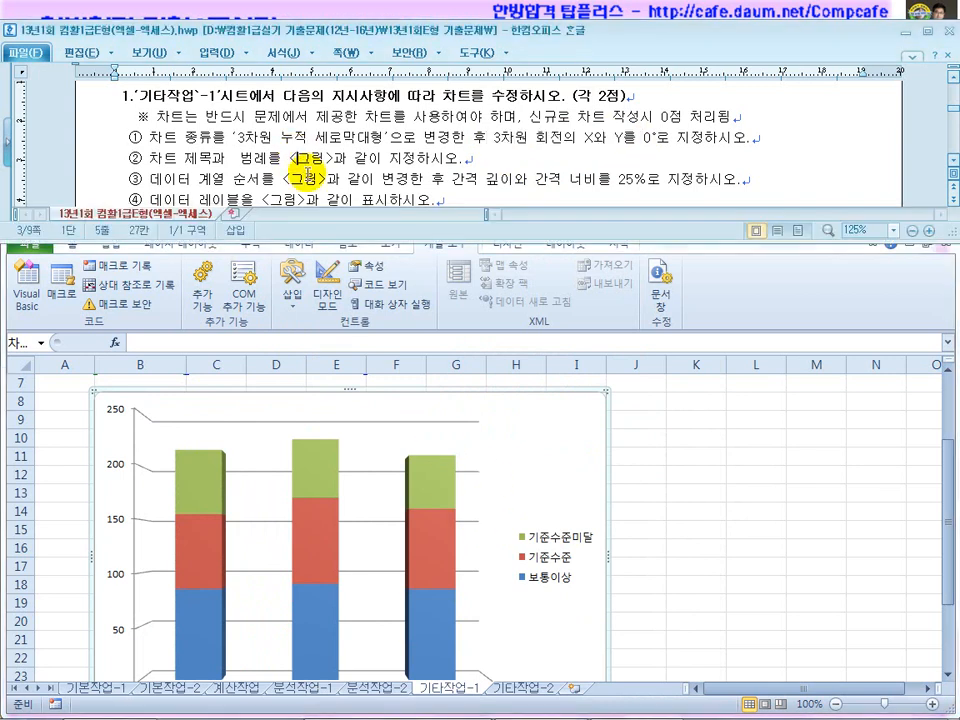
scroll(306, 183, "down", 10)
scroll(308, 172, "up", 2)
left_click(542, 459)
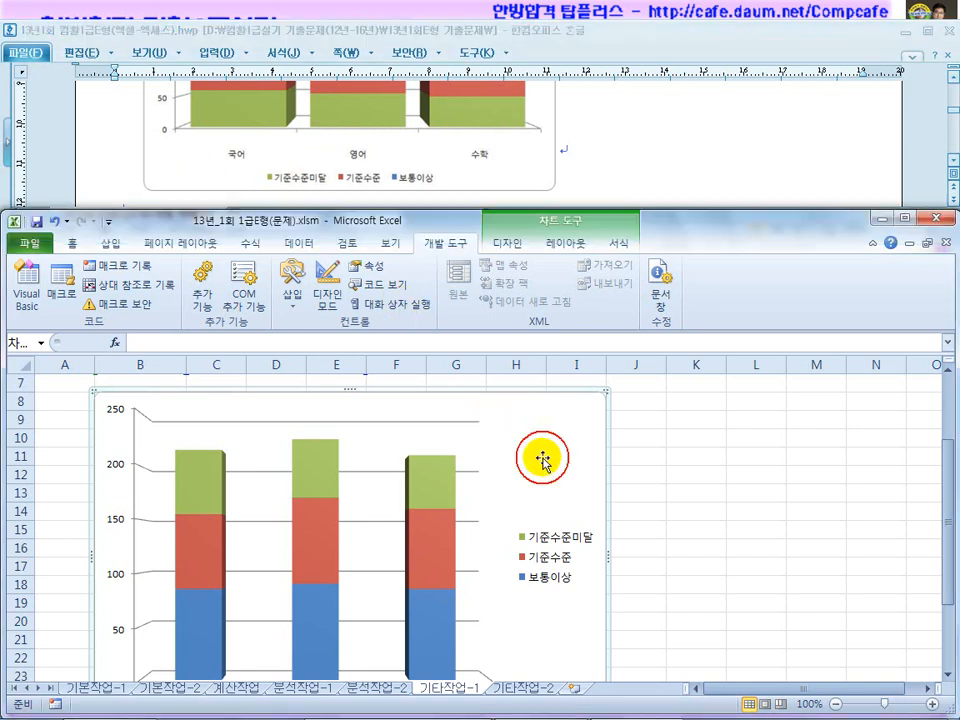
right_click(542, 458)
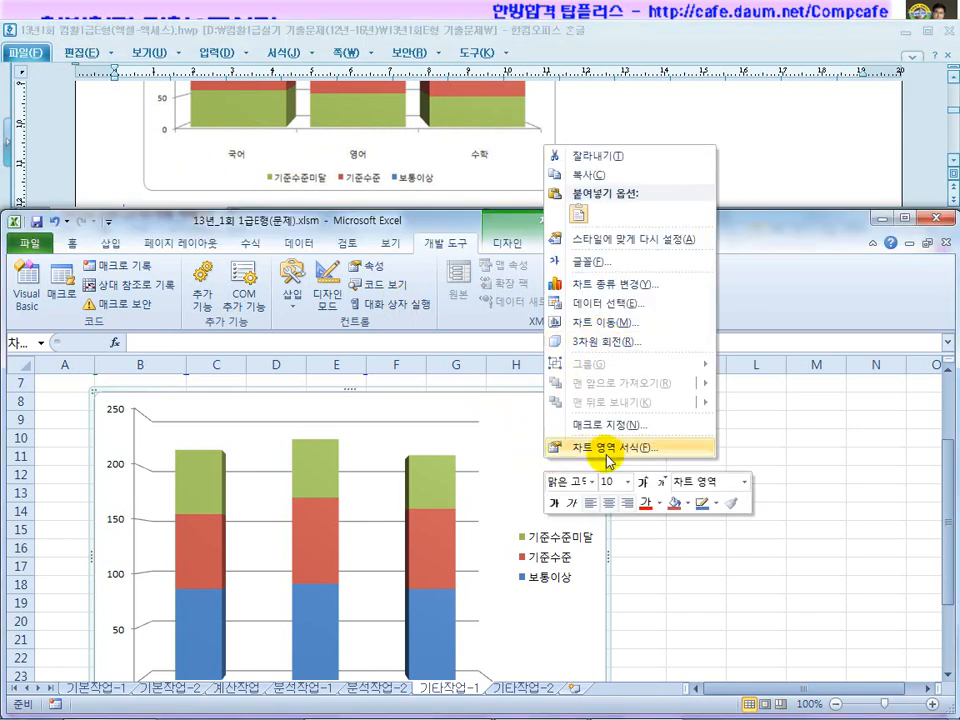
left_click(547, 560)
right_click(545, 560)
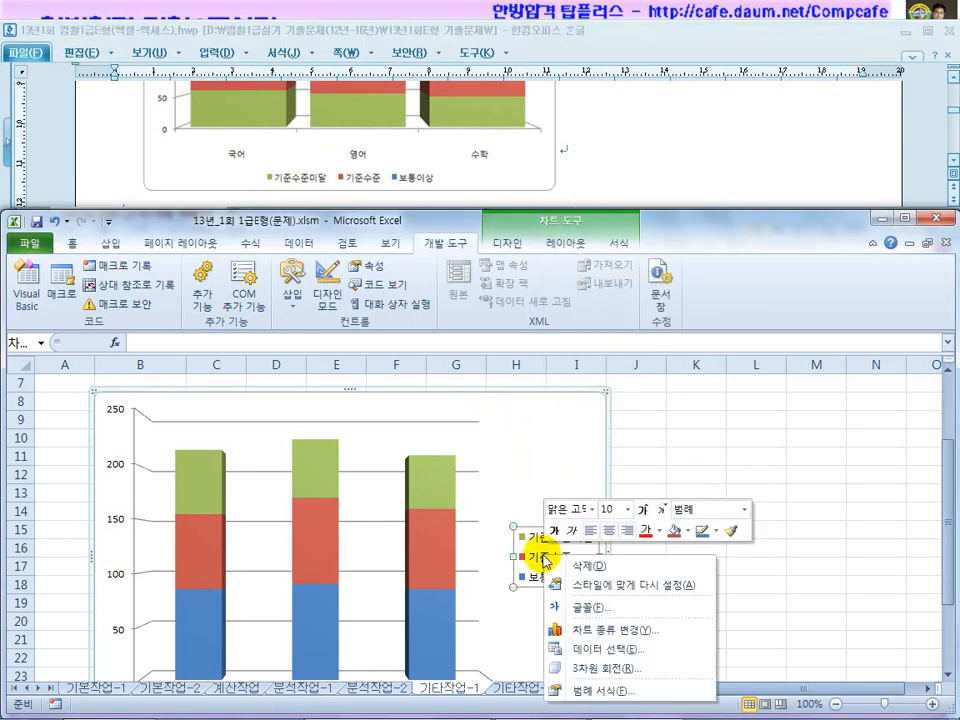
left_click(597, 692)
left_click(441, 338)
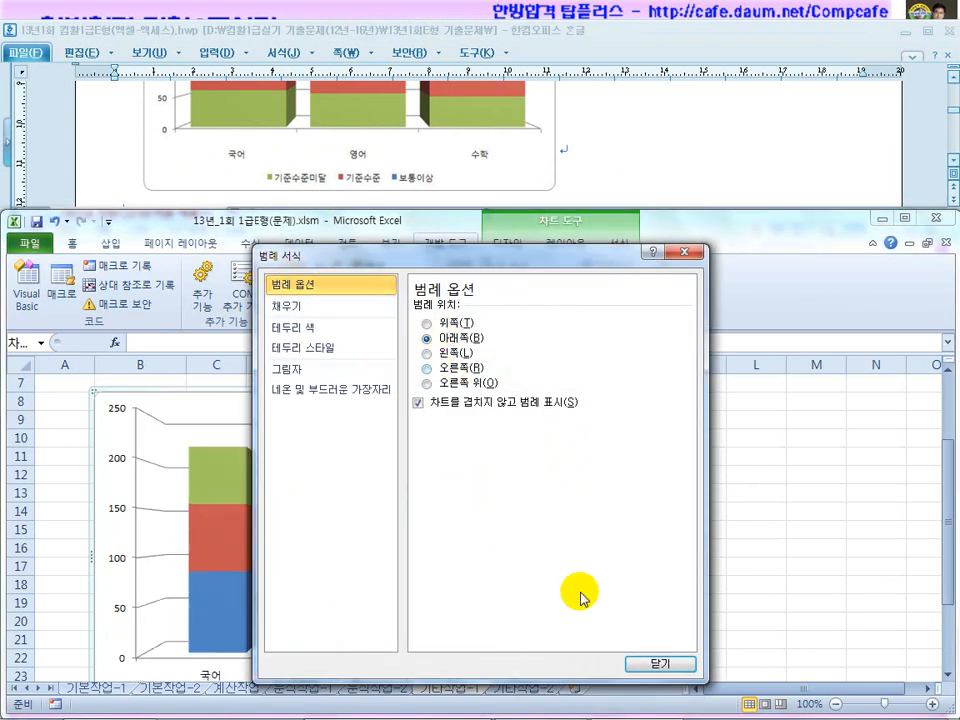
left_click(658, 664)
Check the question's title, legend and series-order requirements, then select the chart area.
left_click(628, 137)
scroll(628, 137, "up", 3)
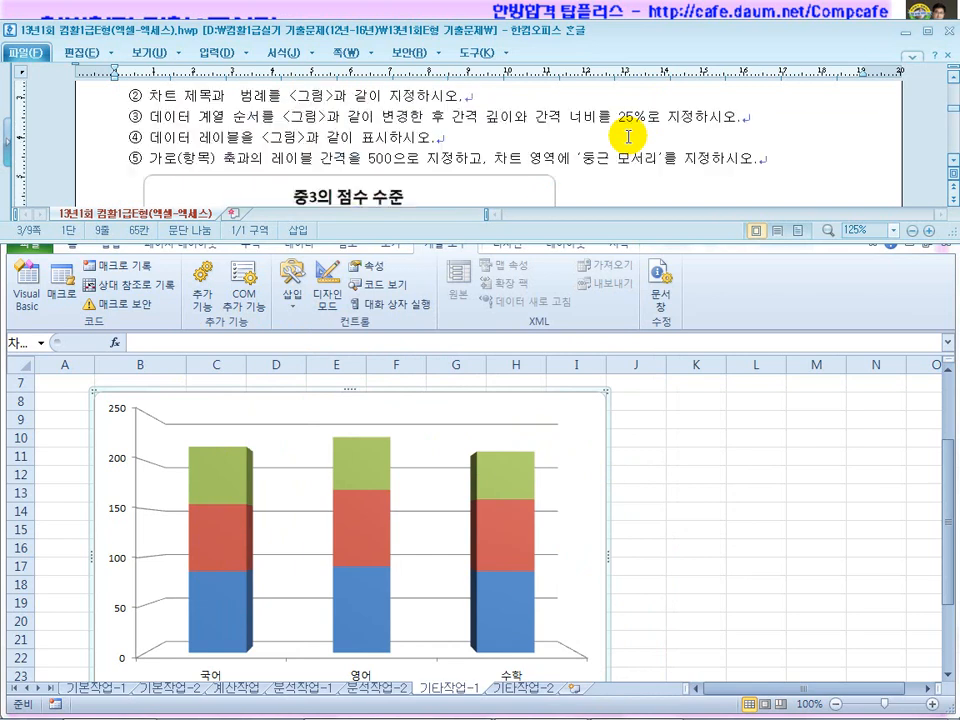
left_click(265, 96)
left_click_drag(265, 96, 428, 98)
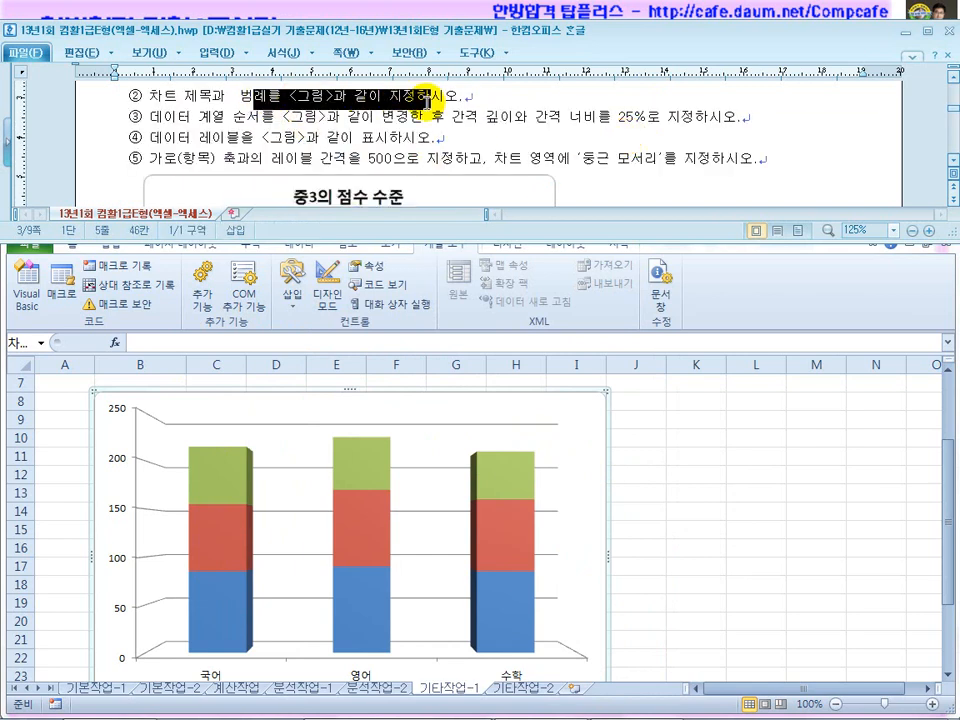
left_click_drag(201, 117, 357, 112)
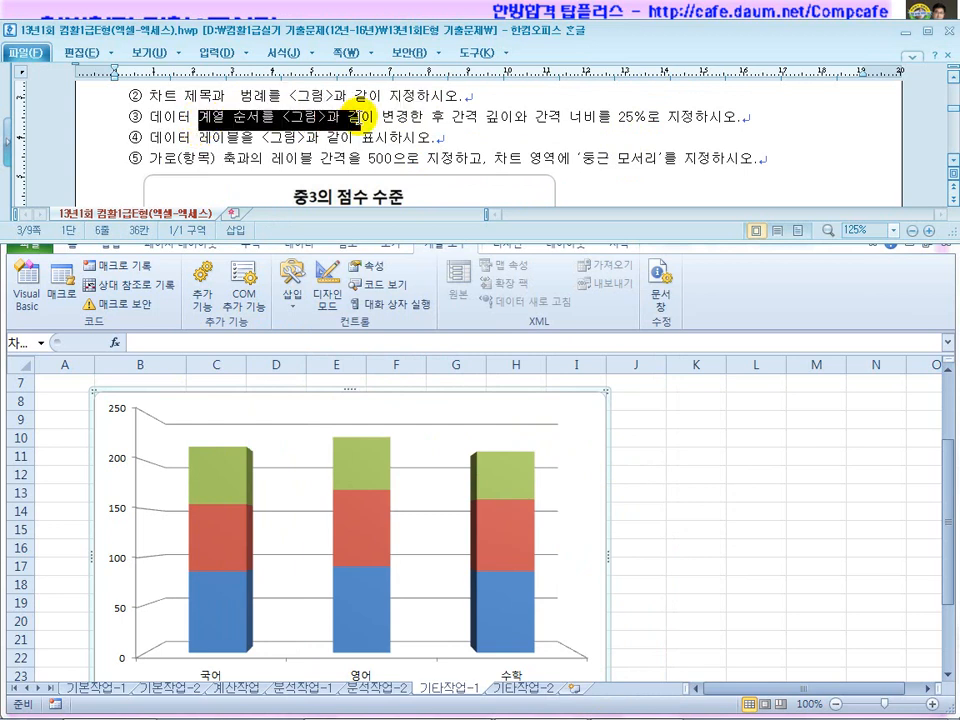
left_click(605, 157)
scroll(600, 155, "down", 3)
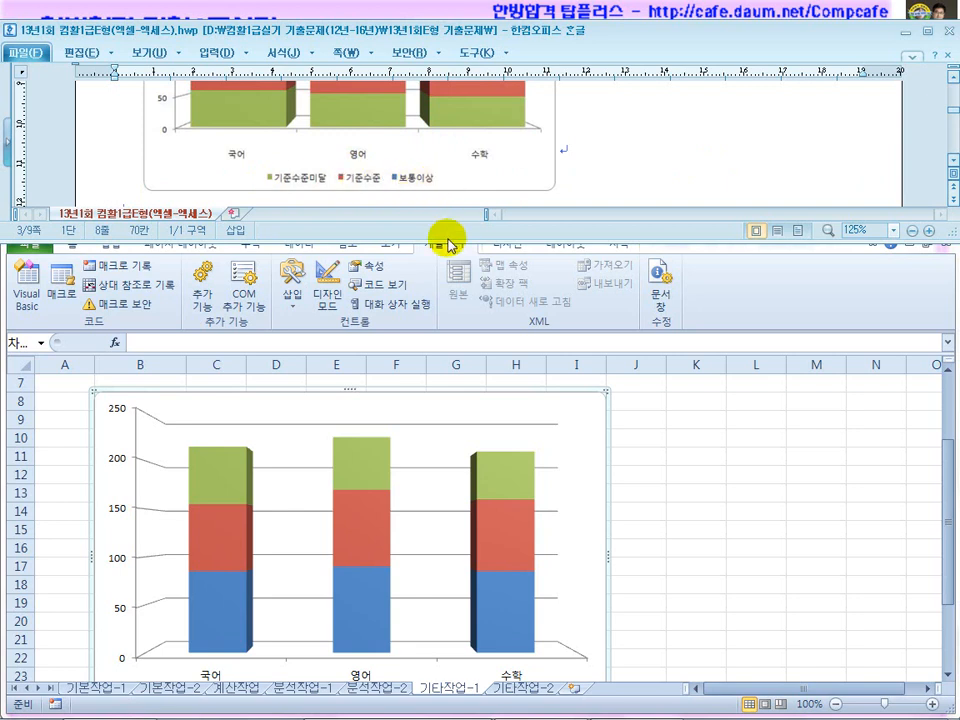
left_click(587, 480)
scroll(587, 480, "down", 2)
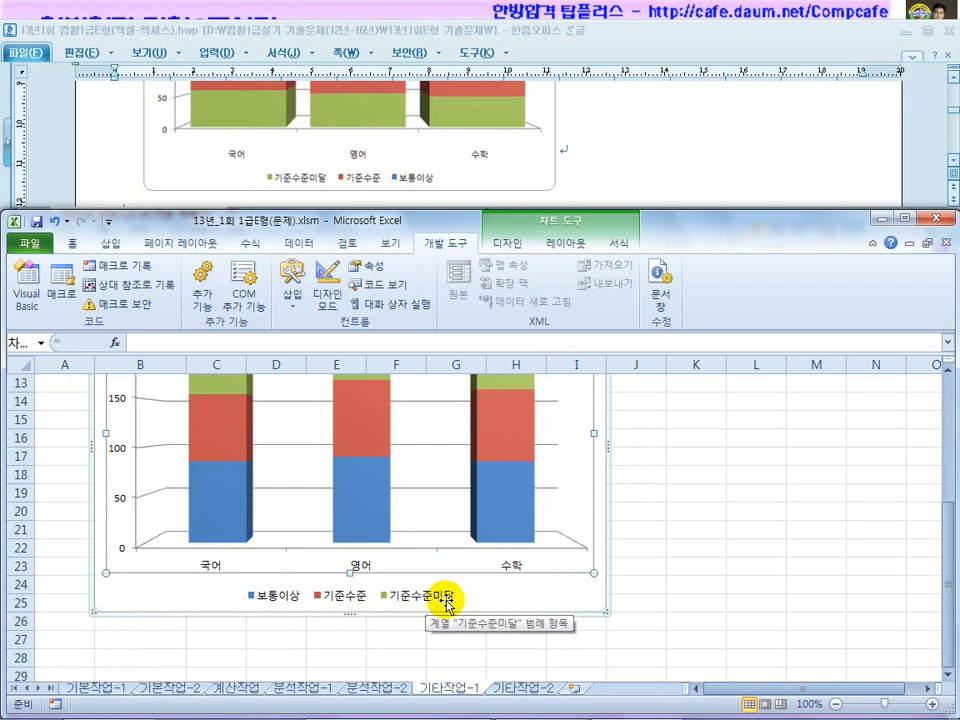
left_click(538, 600)
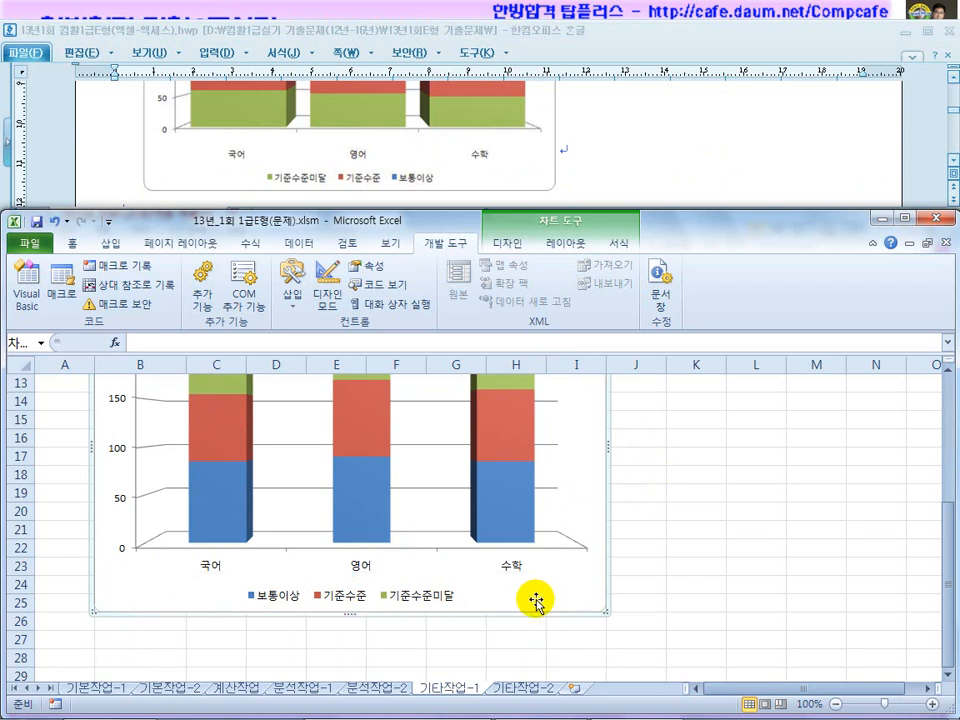
In 데이터 선택, move 기준수준미달 up twice and 기준수준 above 보통이상, then confirm.
right_click(556, 606)
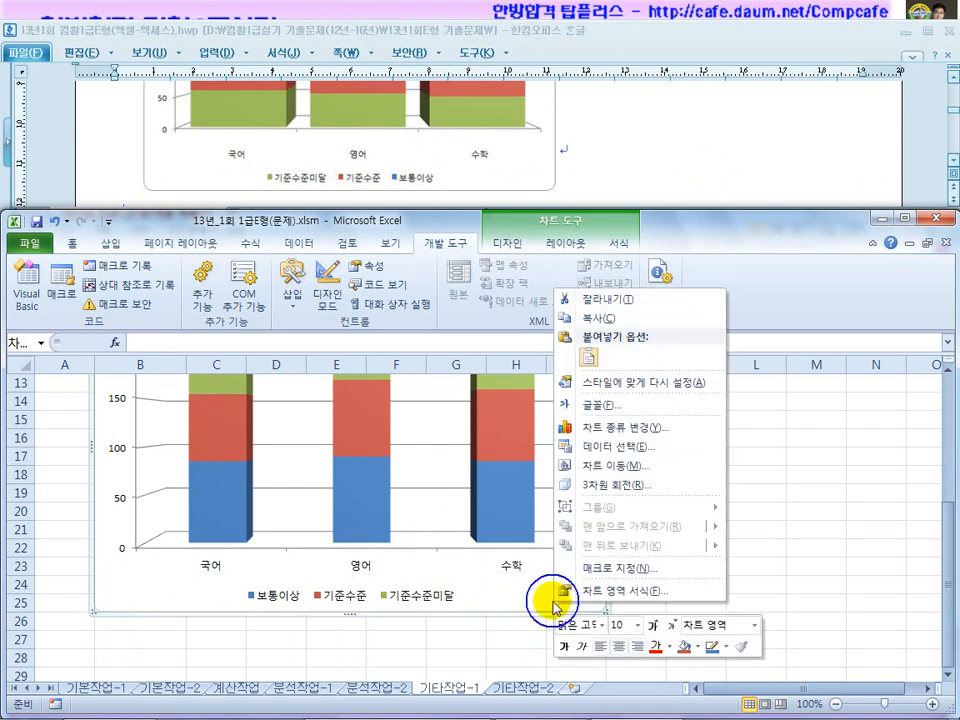
left_click(605, 452)
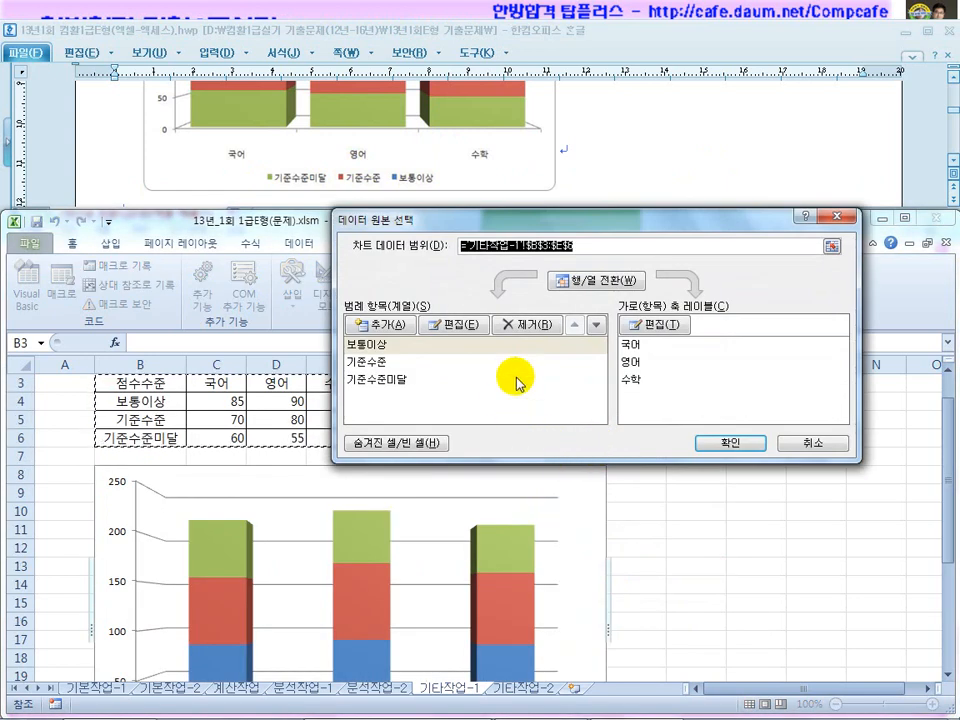
left_click(380, 385)
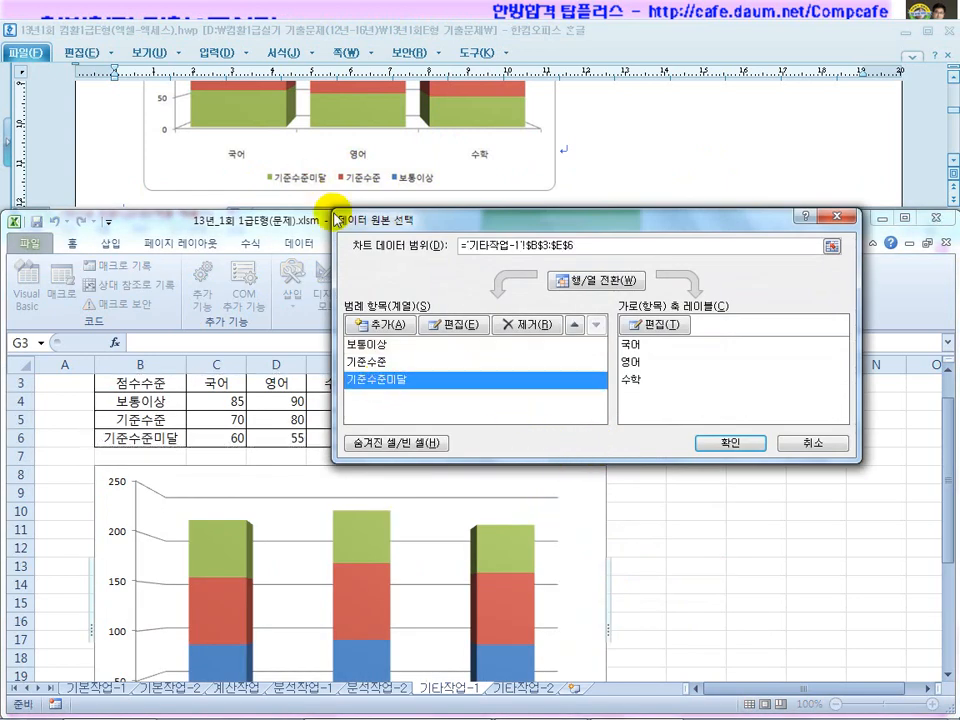
left_click(573, 325)
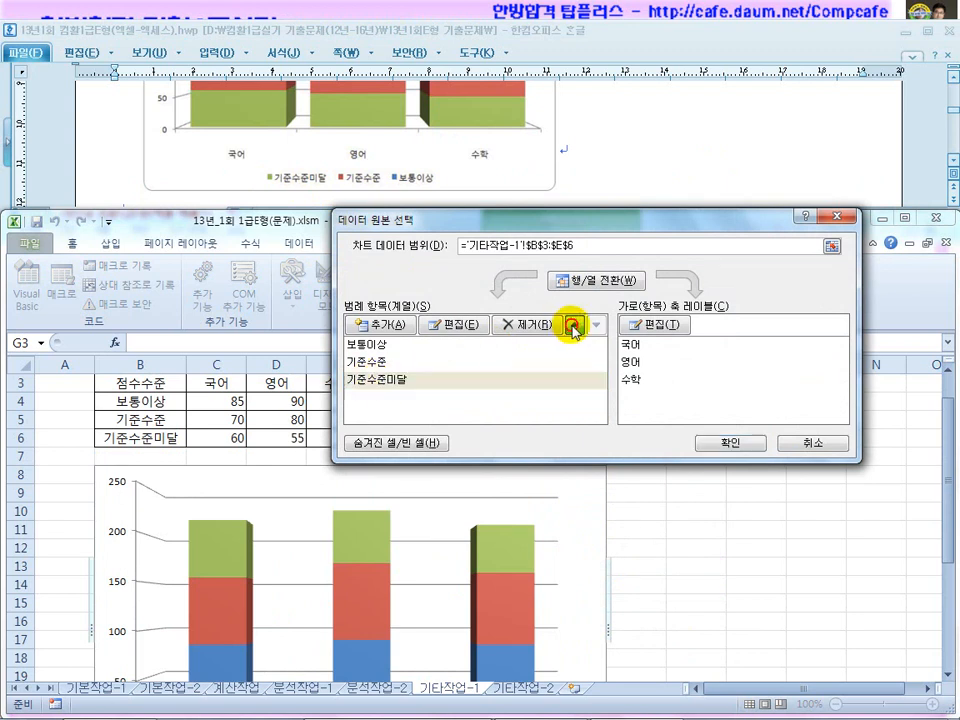
left_click(573, 325)
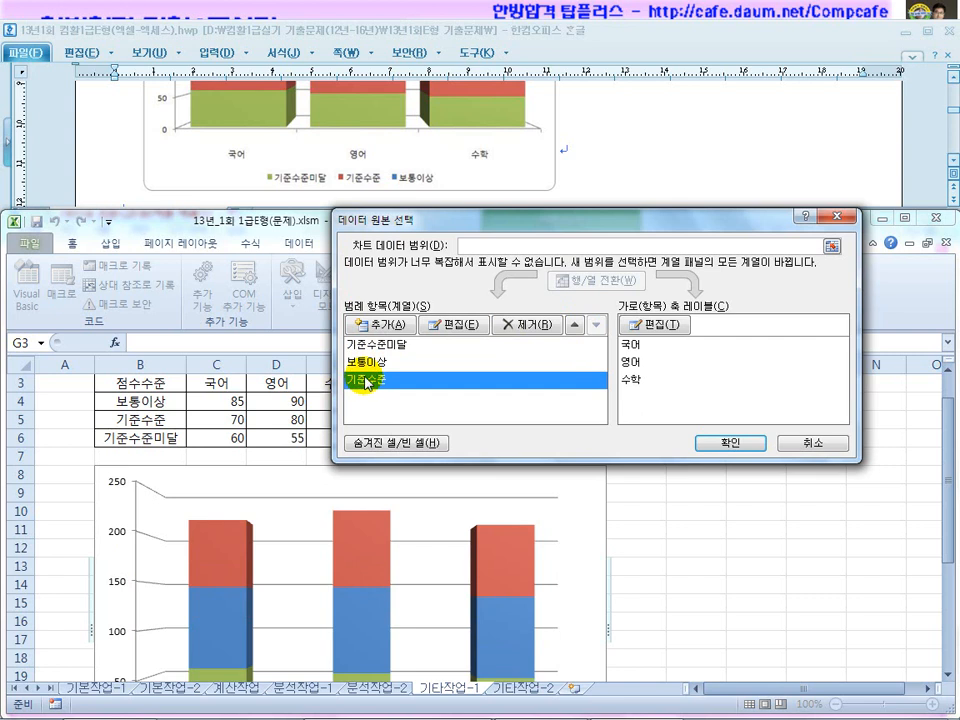
left_click(573, 325)
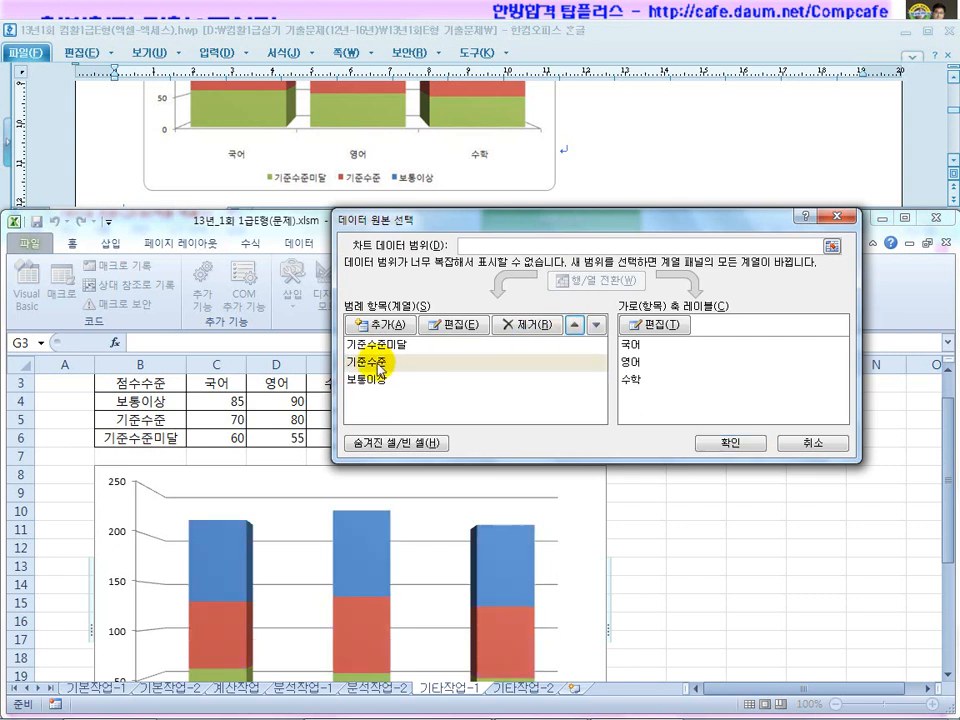
left_click(596, 325)
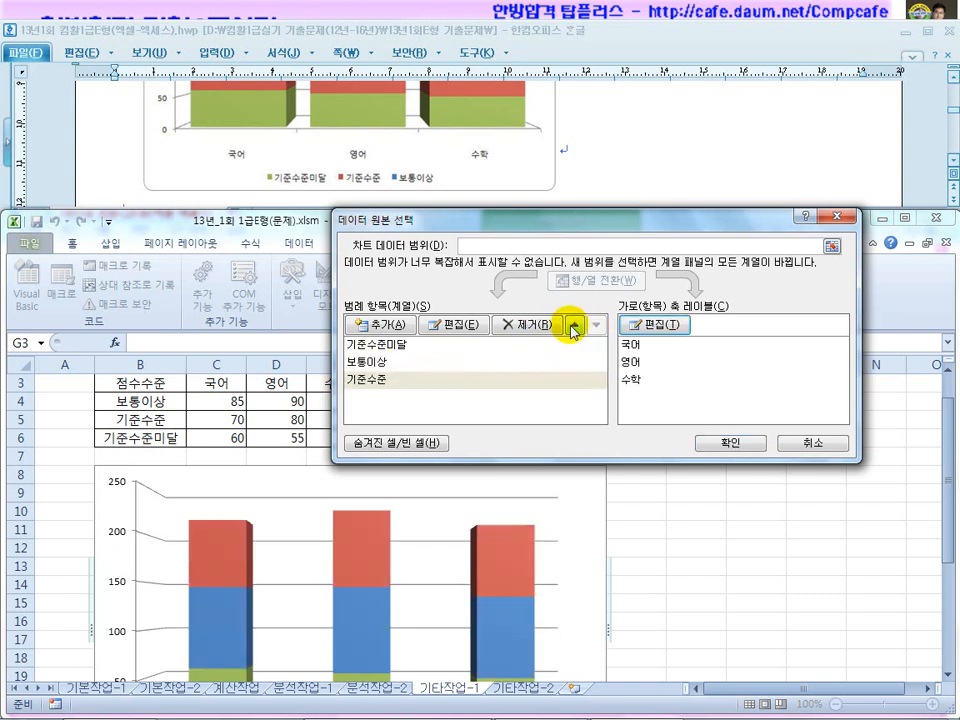
left_click(573, 325)
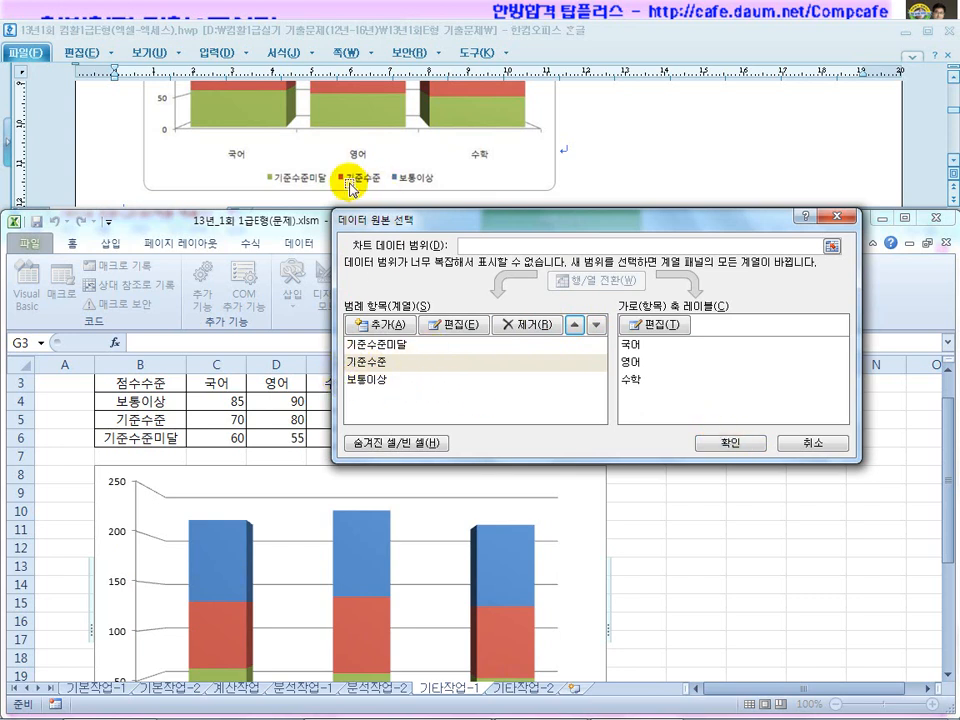
left_click(716, 444)
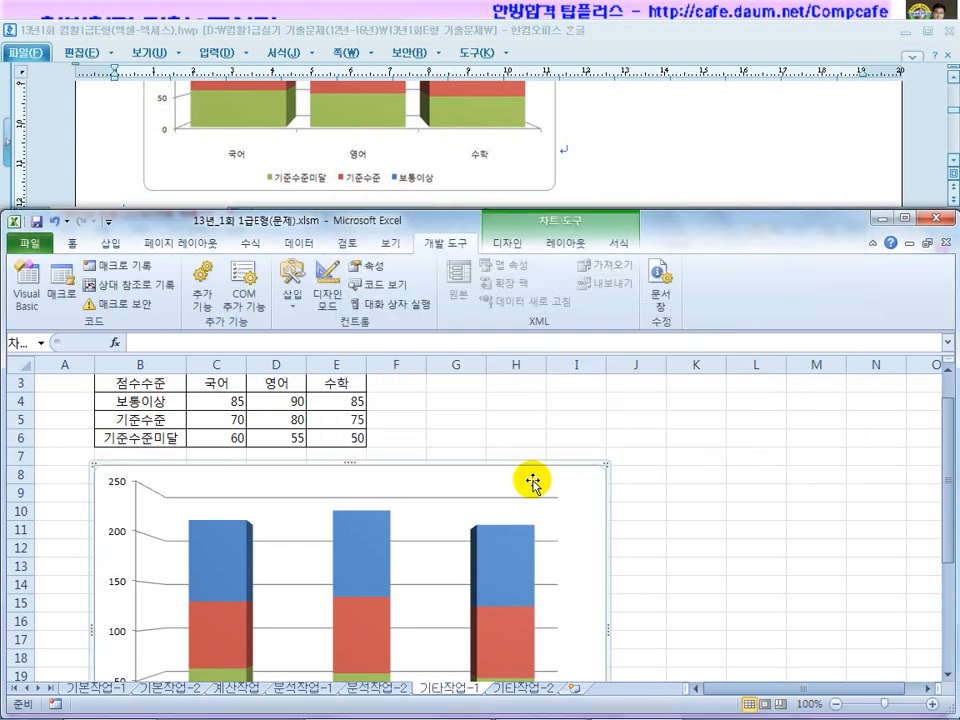
left_click(630, 157)
scroll(621, 180, "up", 5)
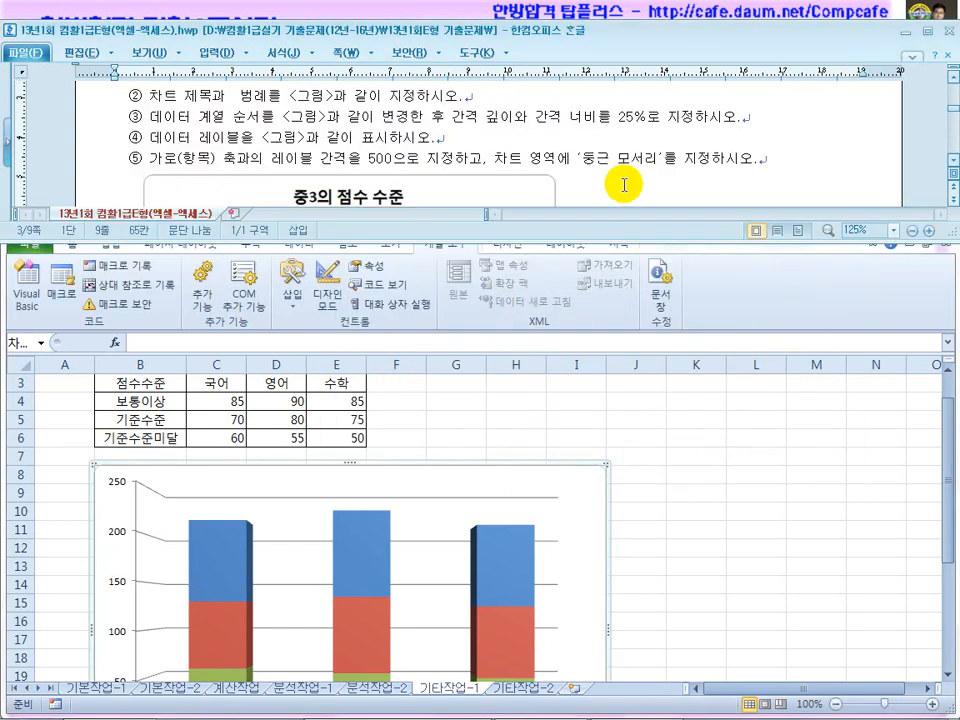
left_click_drag(453, 119, 613, 116)
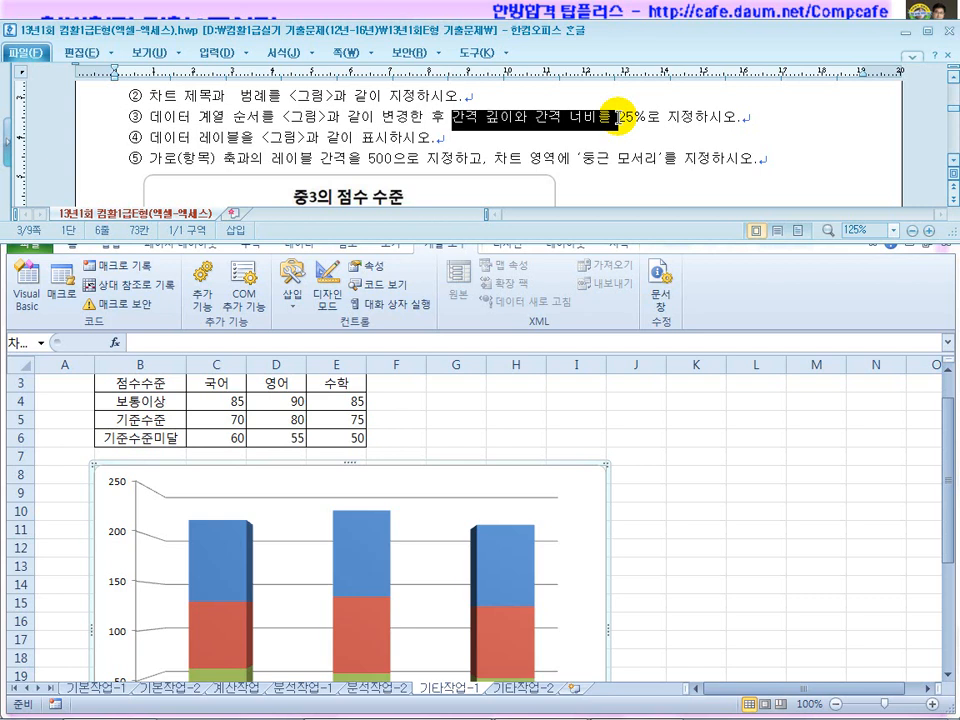
left_click(589, 543)
left_click(600, 525)
left_click(596, 525)
right_click(597, 526)
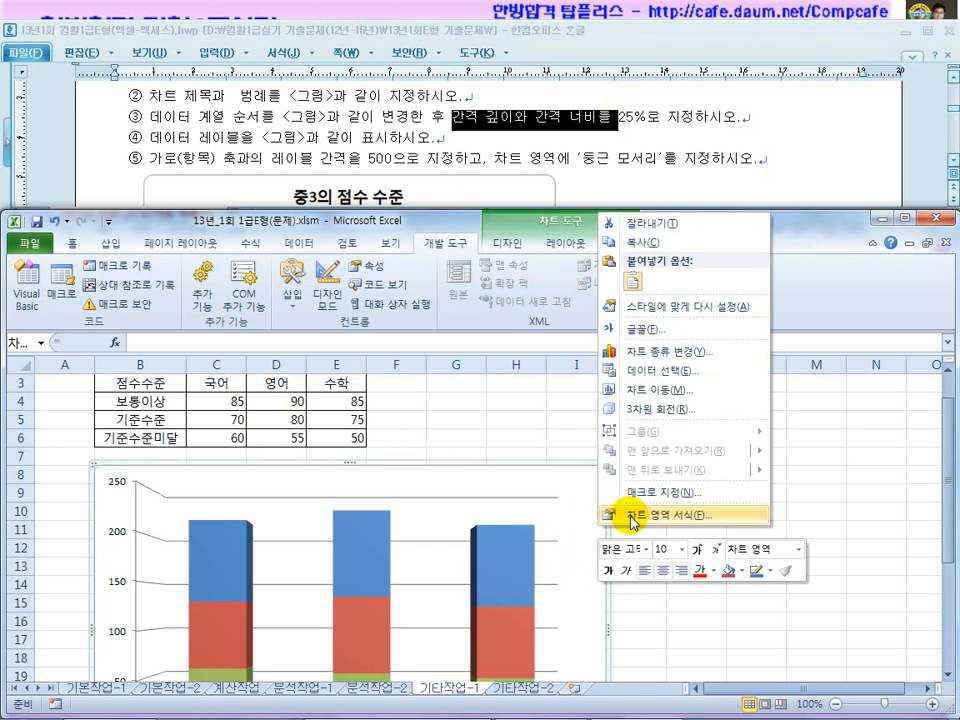
left_click(633, 516)
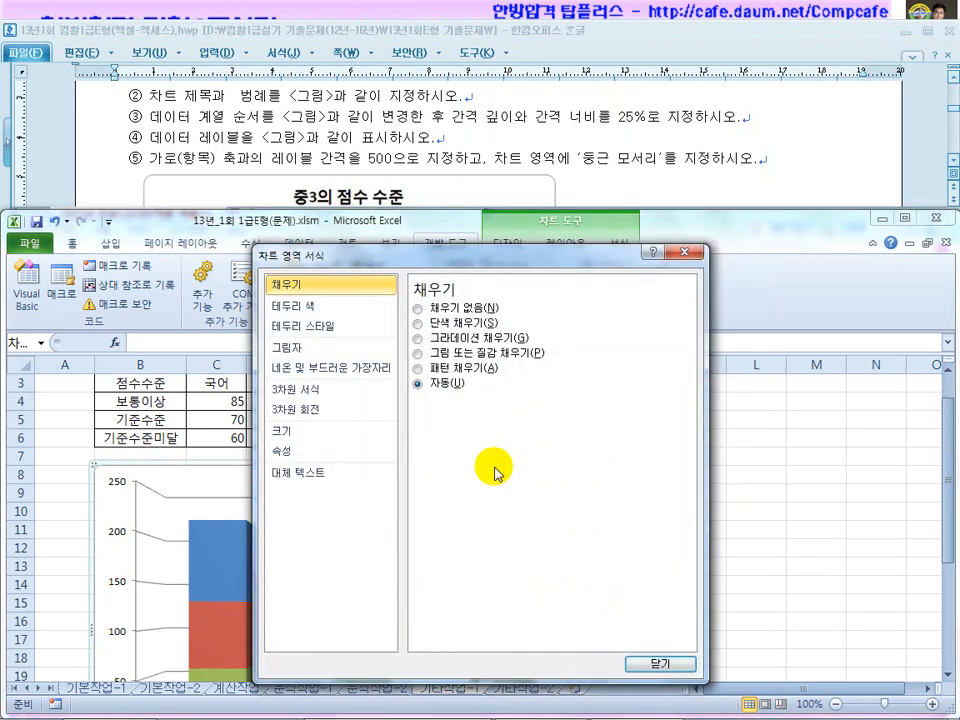
left_click(658, 664)
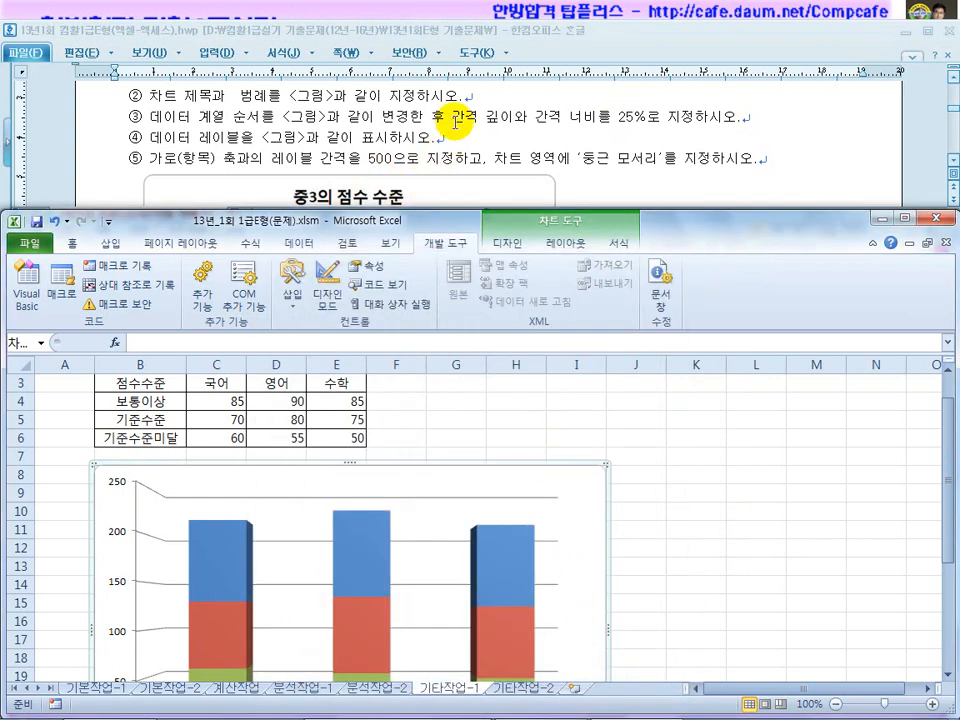
left_click_drag(452, 117, 505, 116)
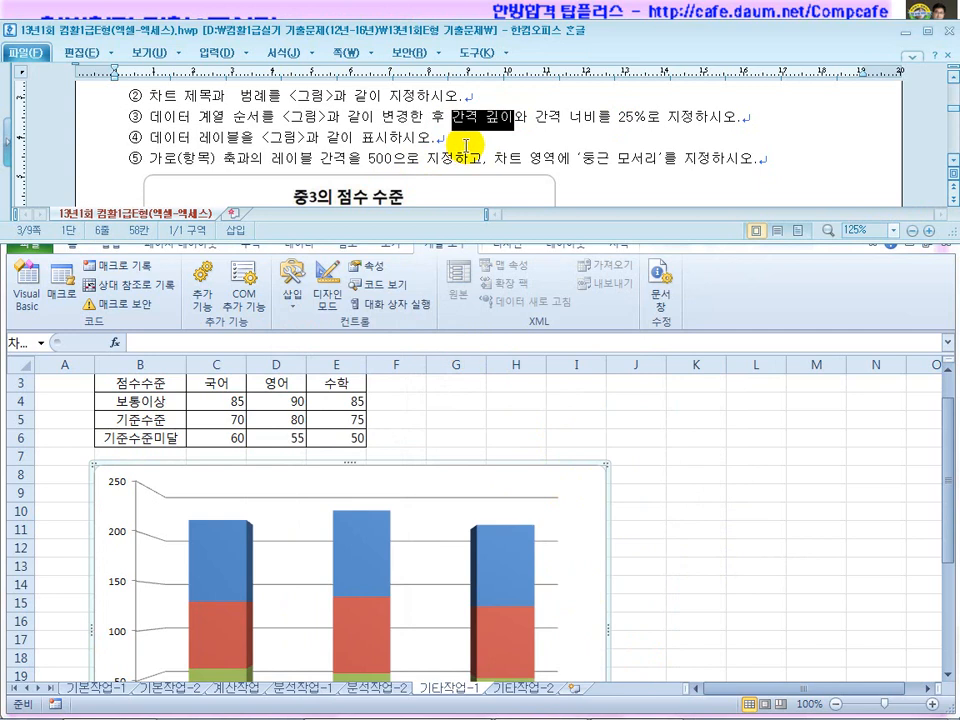
scroll(466, 146, "down", 3)
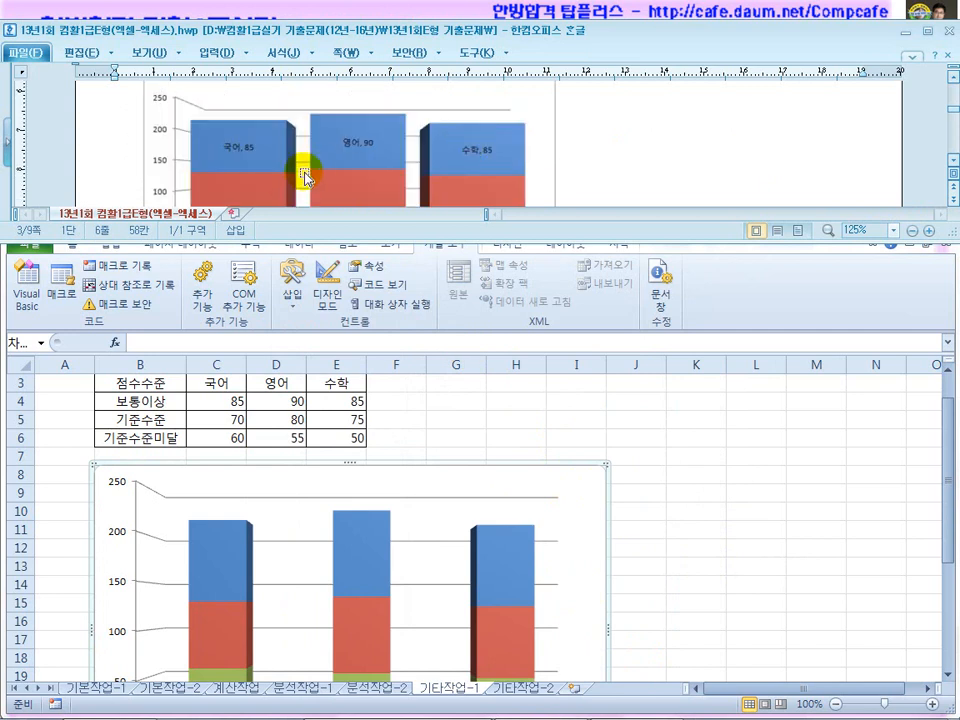
scroll(304, 182, "down", 3)
scroll(300, 174, "up", 3)
left_click(362, 536)
Select the blue 보통이상 series and bring up its Format Data Series settings.
left_click(362, 538)
left_click(514, 566)
left_click(514, 630)
left_click(225, 557)
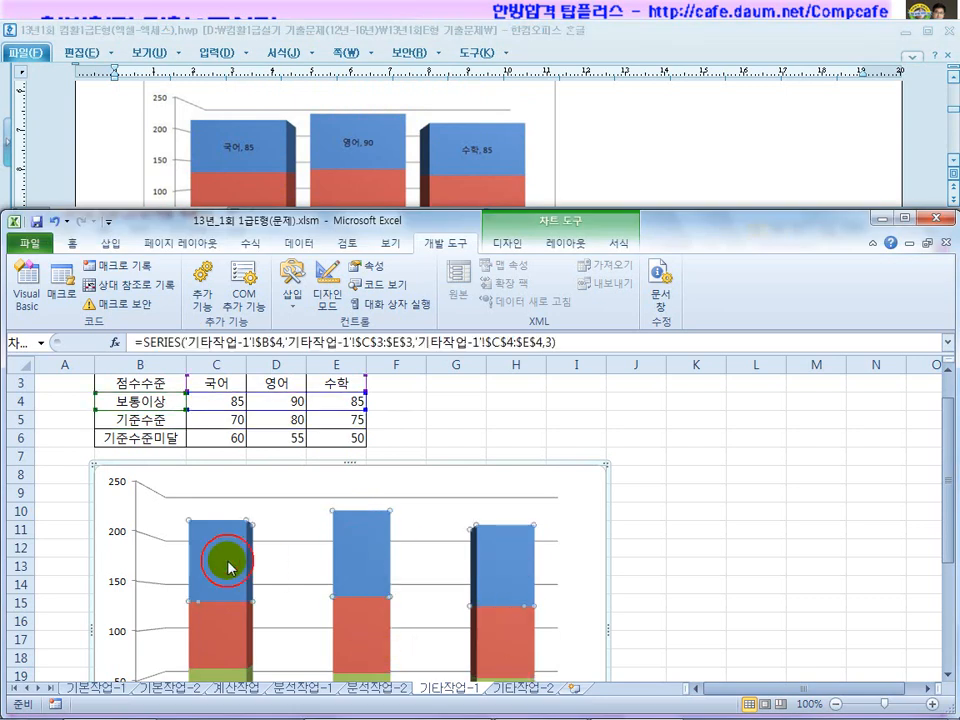
scroll(318, 560, "down", 3)
scroll(368, 540, "up", 1)
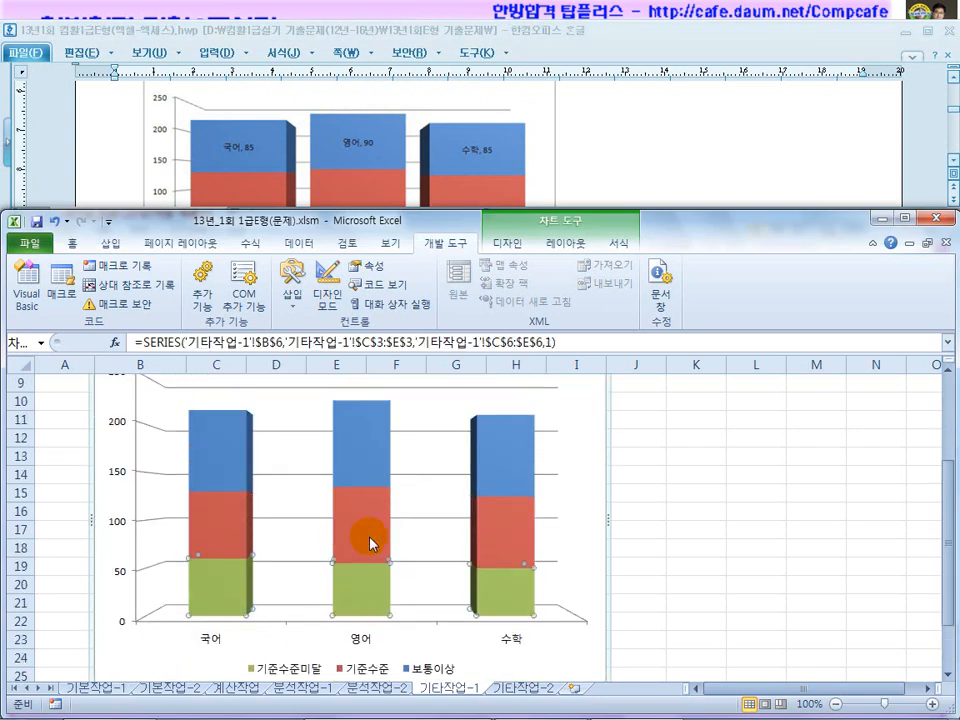
right_click(362, 453)
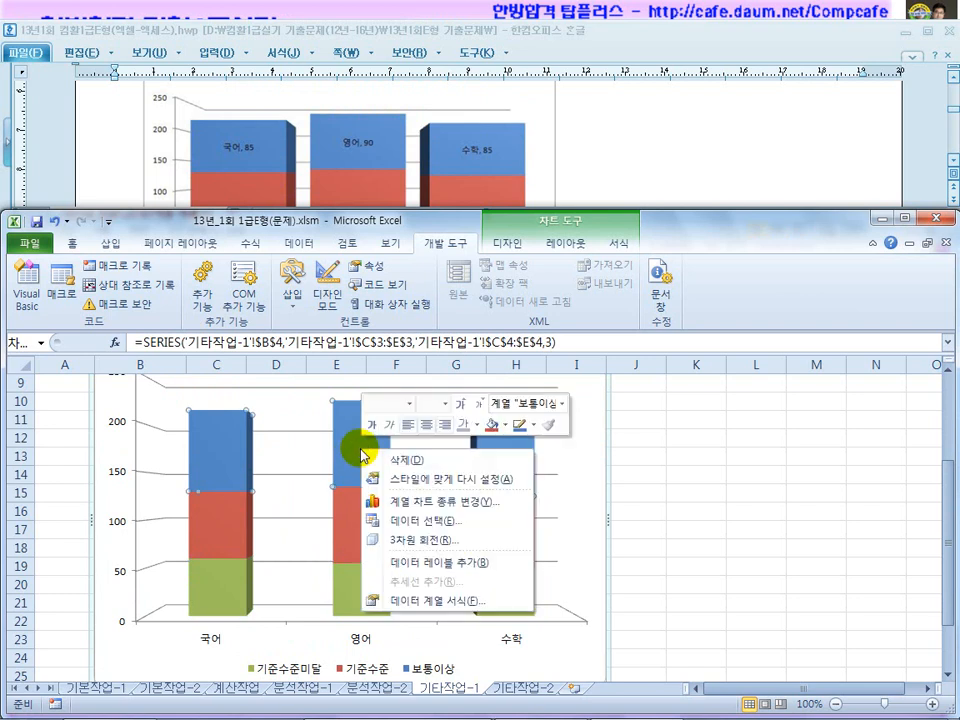
left_click(428, 604)
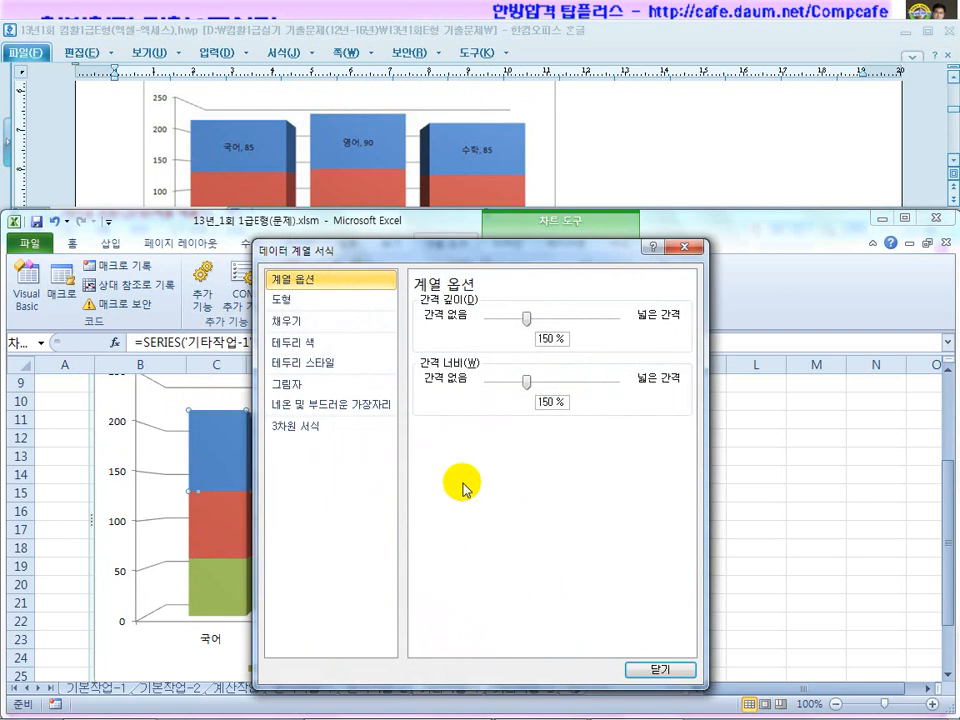
Set the series gap depth to 25% and gap width to 25%, then close the dialog.
left_click(663, 150)
scroll(640, 165, "up", 3)
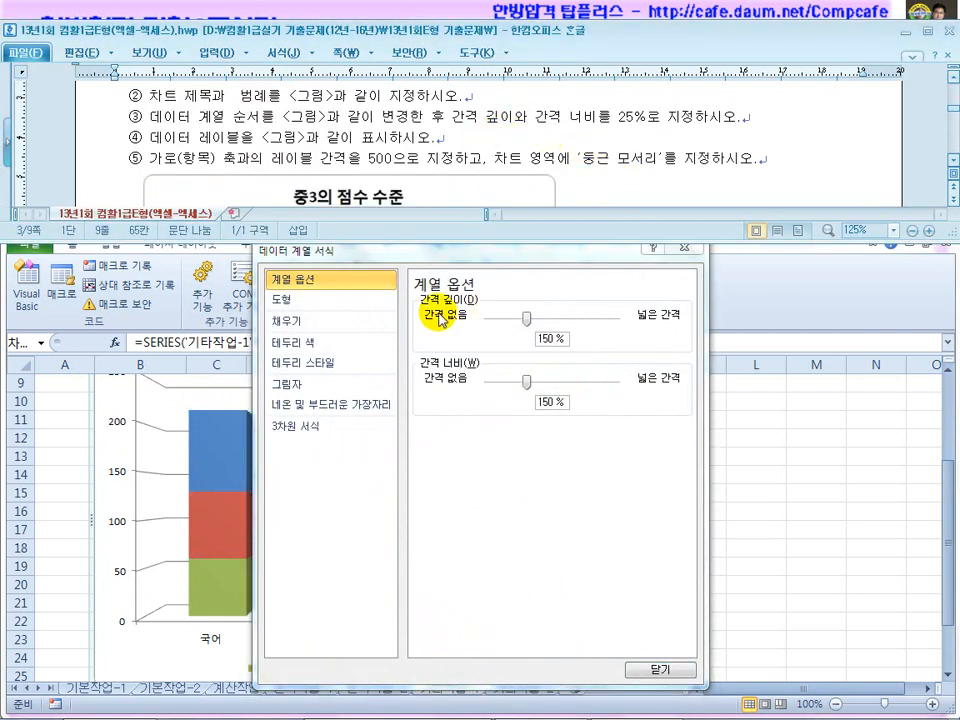
left_click(560, 338)
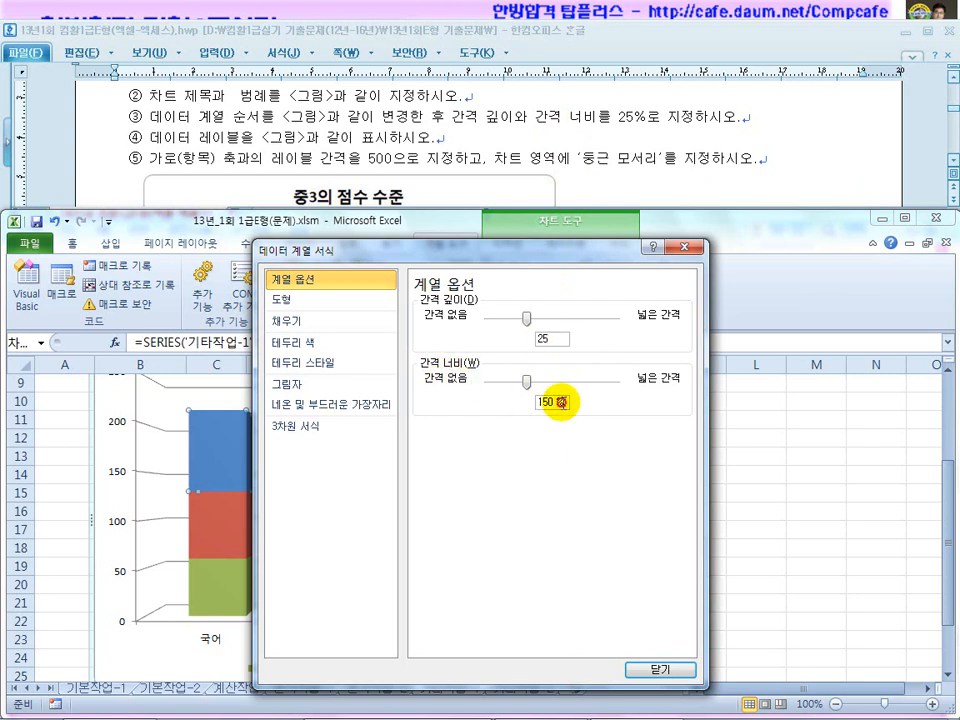
left_click(558, 402)
type("25")
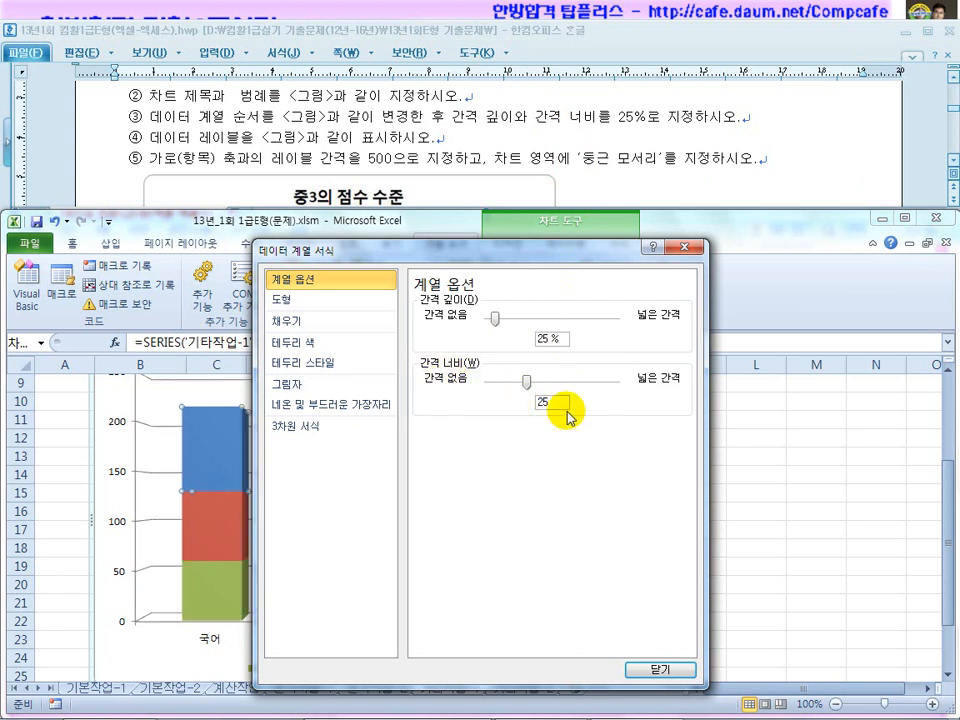
left_click(643, 670)
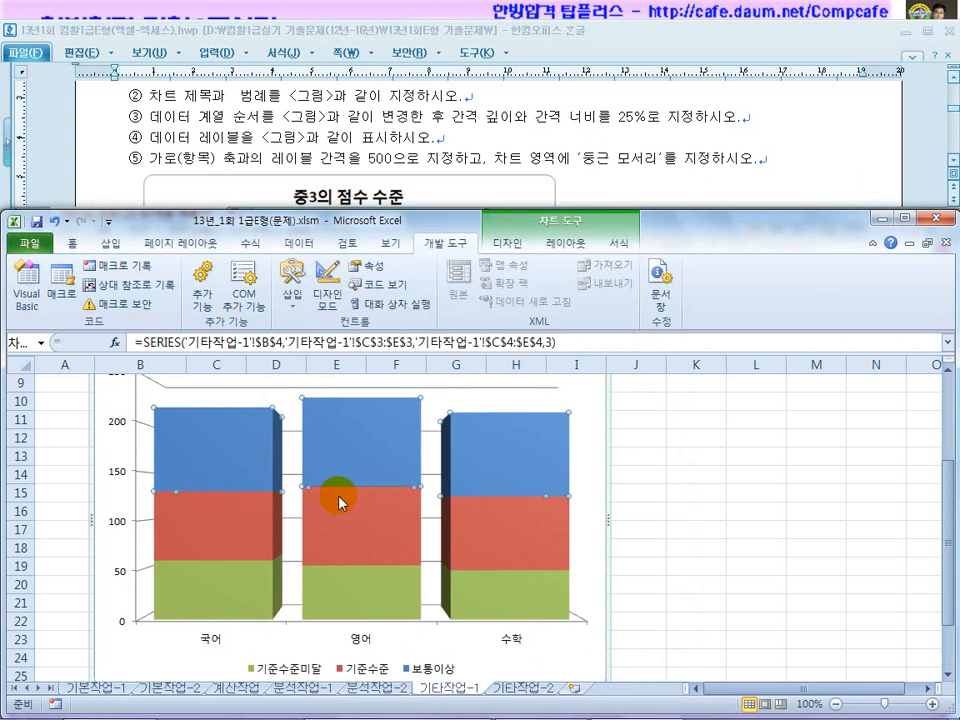
Compare with the reference chart picture and select the whole blue 보통이상 series.
left_click(266, 137)
scroll(287, 192, "down", 3)
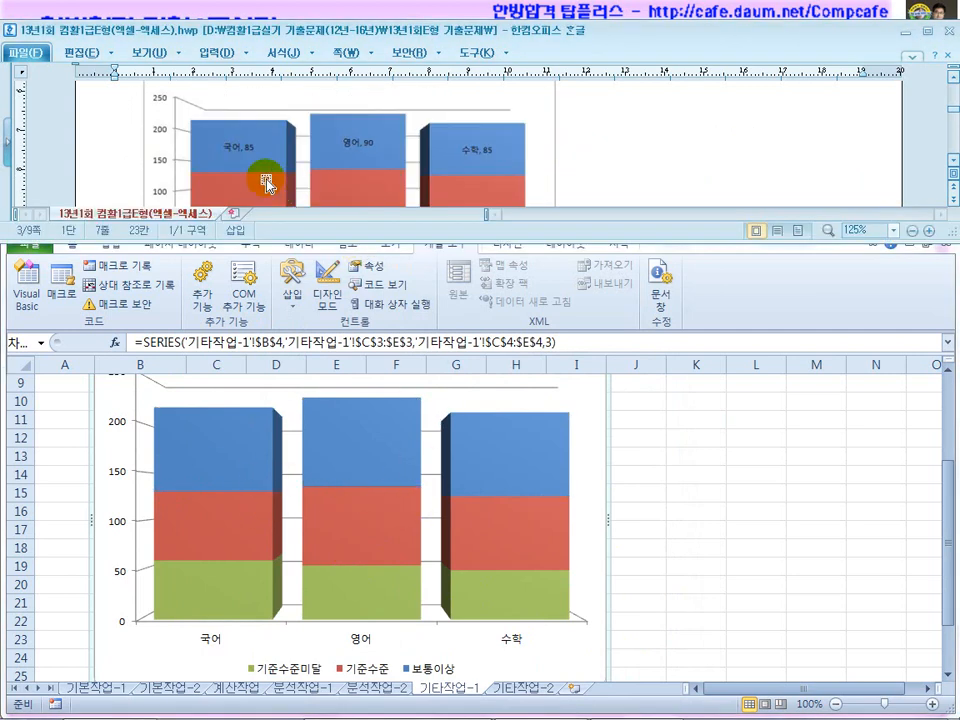
left_click(249, 160)
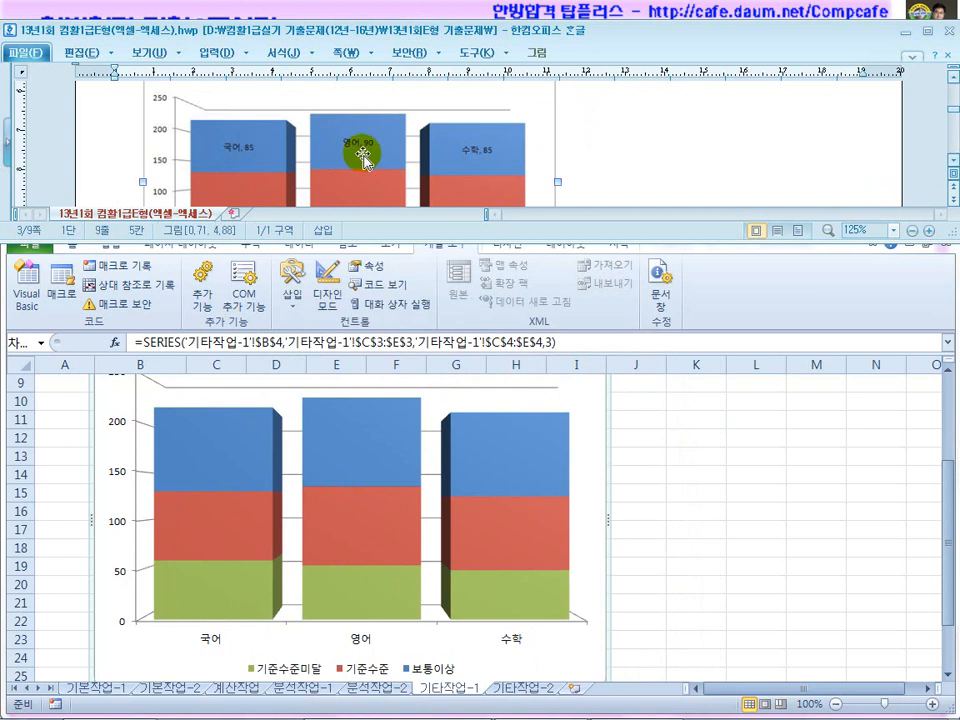
left_click(357, 467)
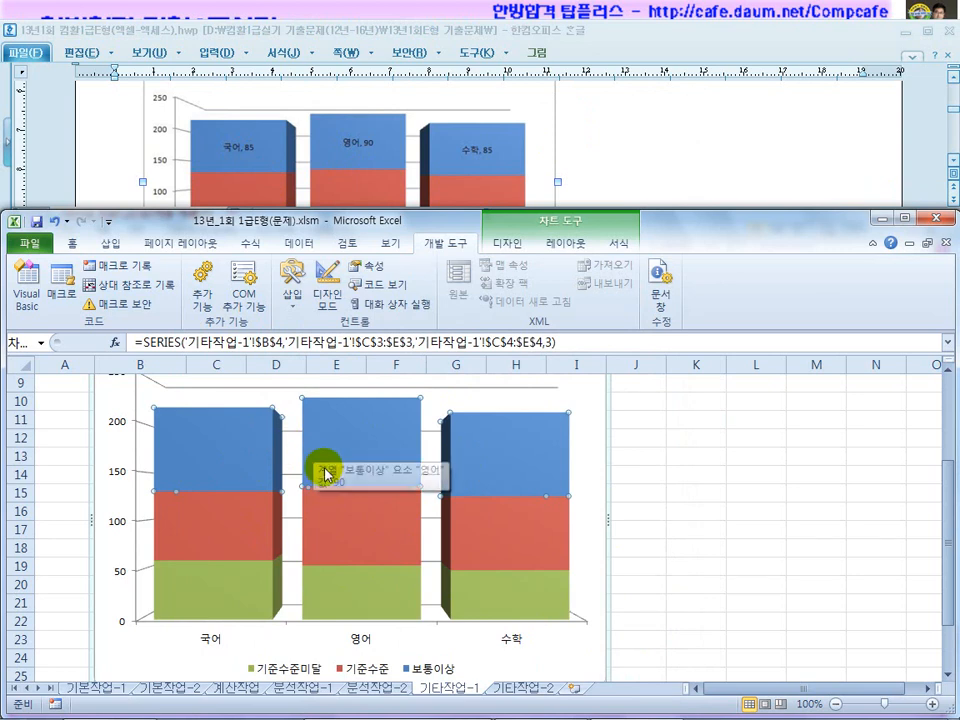
left_click(362, 438)
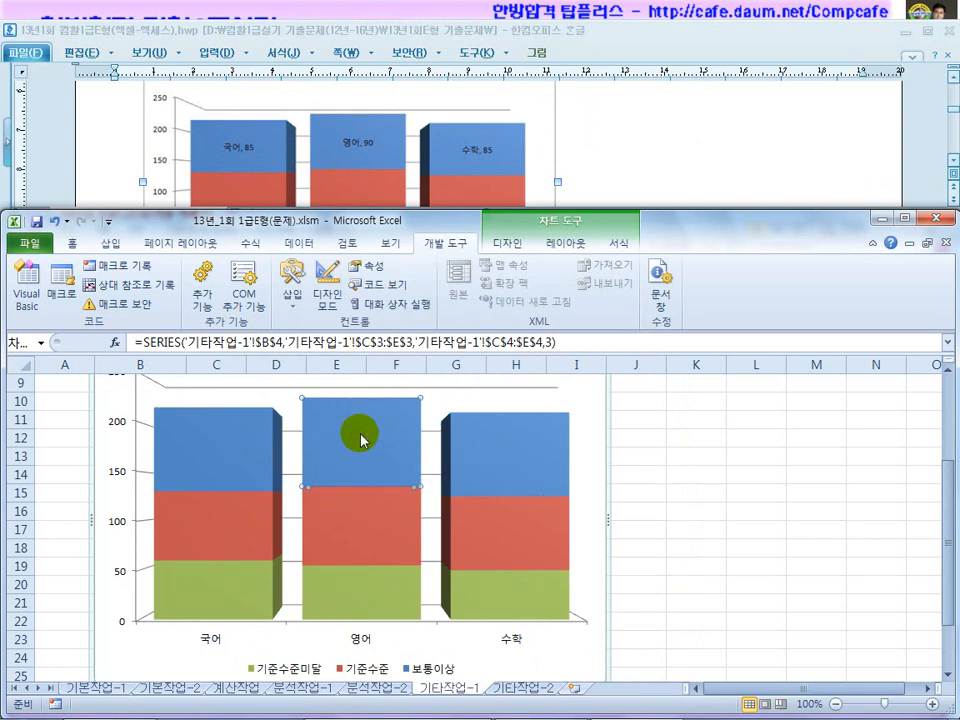
left_click(598, 452)
left_click(360, 448)
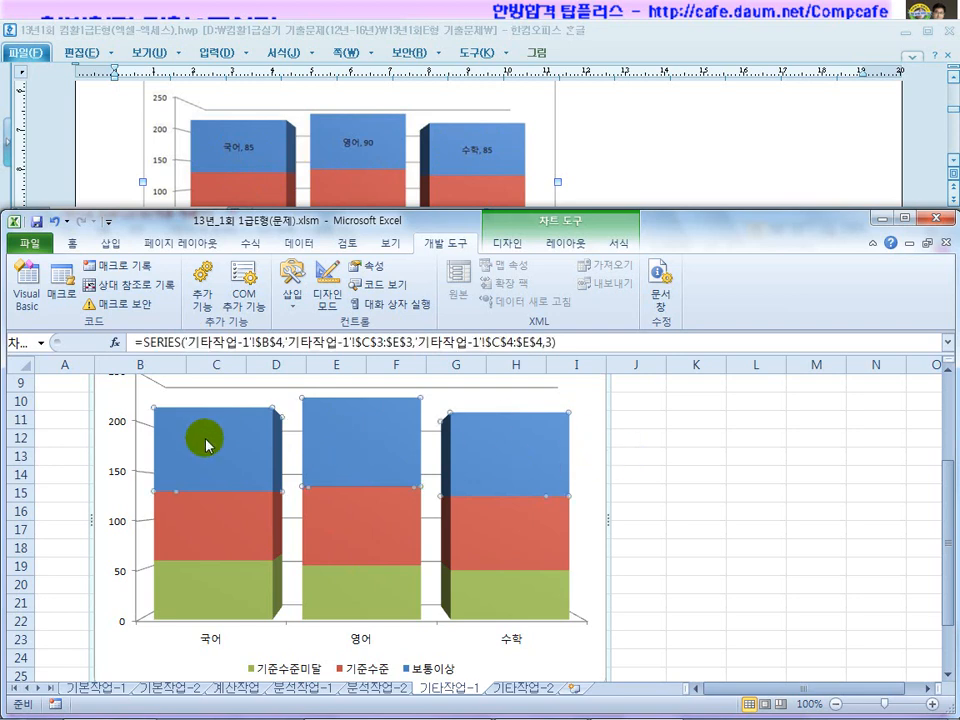
Check the blue series' Format Data Series options and close them without changes.
right_click(376, 452)
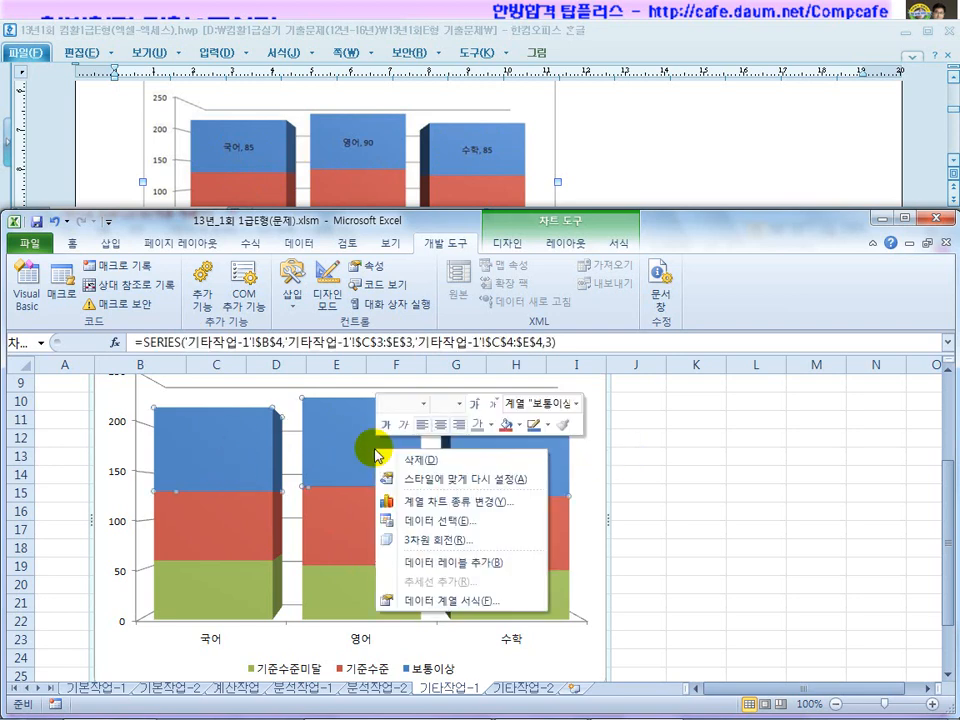
left_click(437, 602)
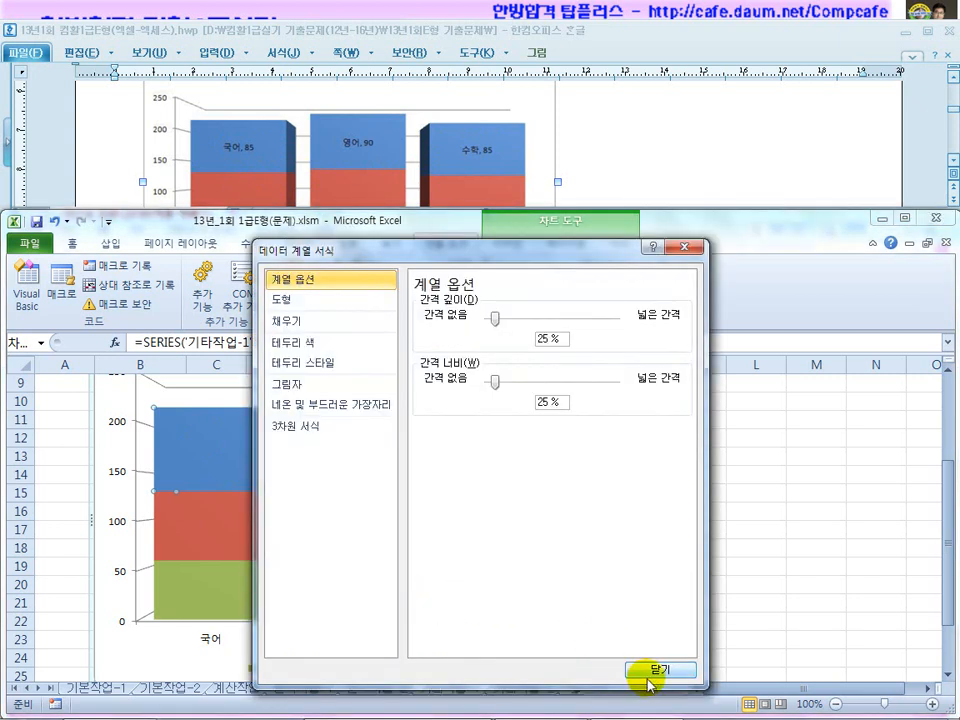
left_click(650, 670)
right_click(378, 420)
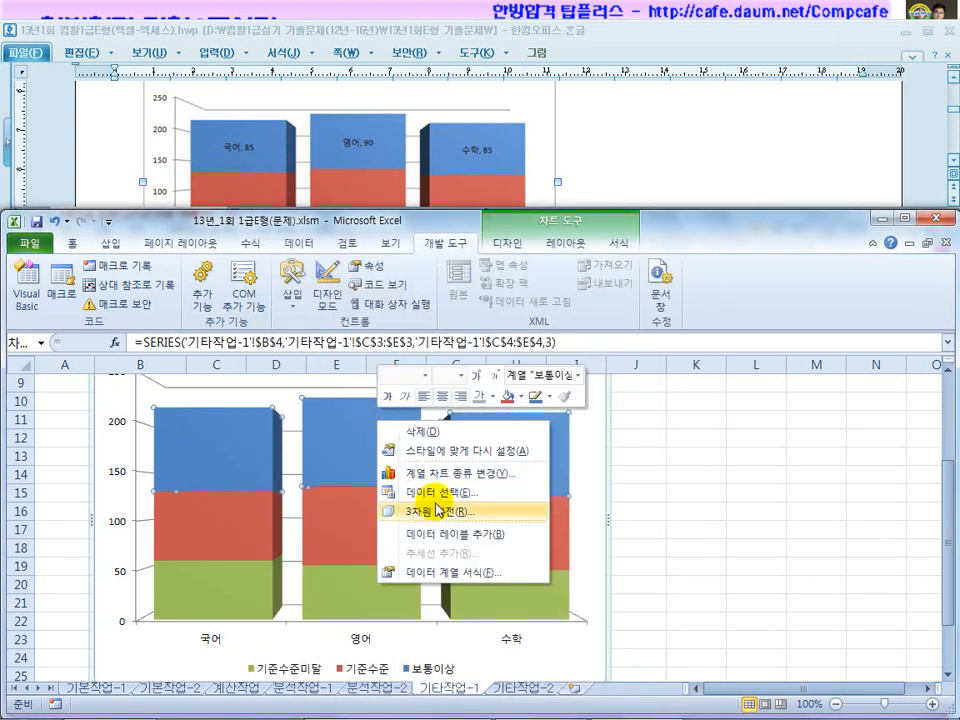
left_click(442, 535)
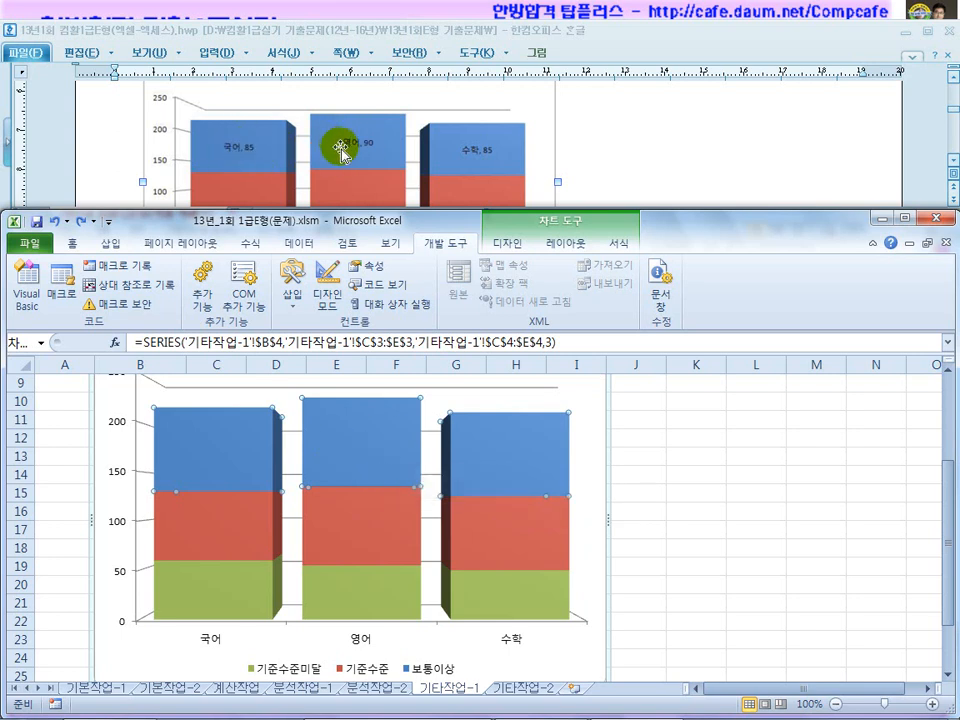
left_click(625, 144)
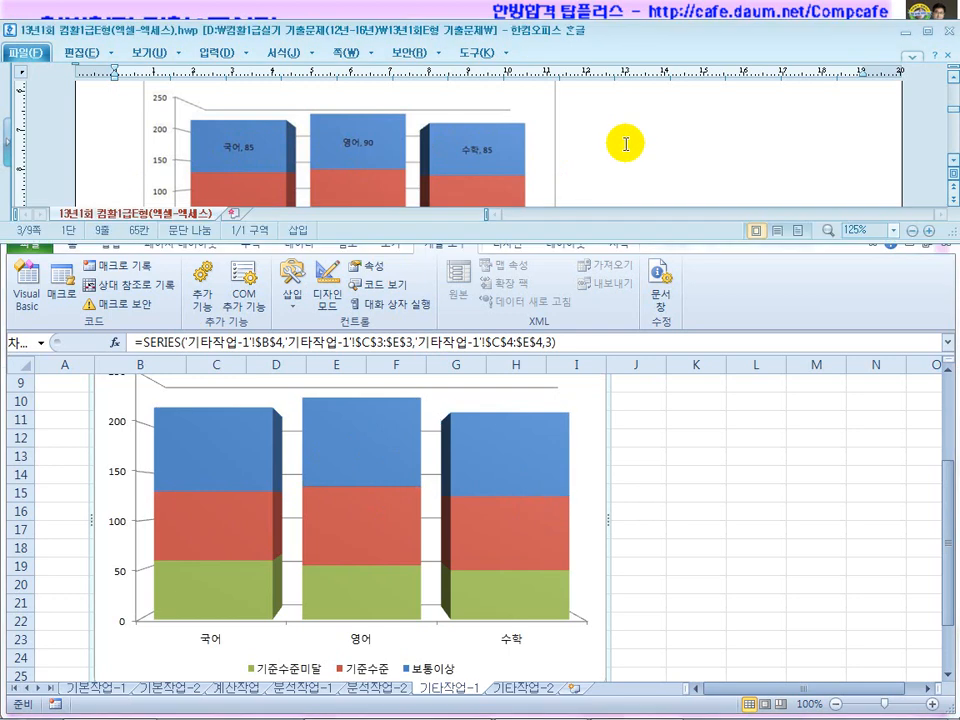
left_click(385, 448)
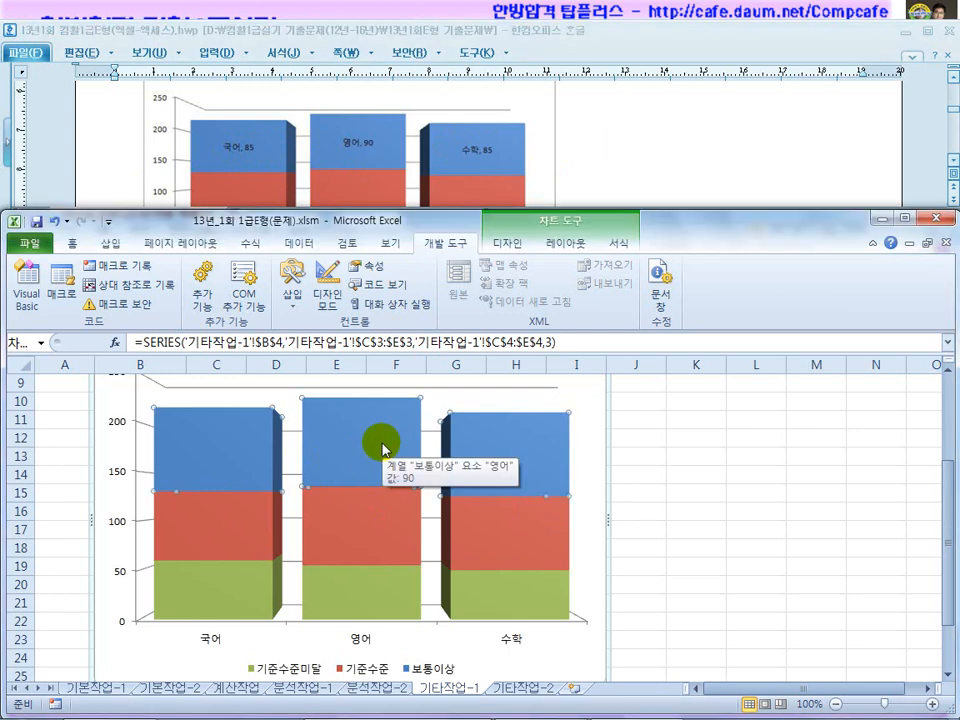
right_click(385, 448)
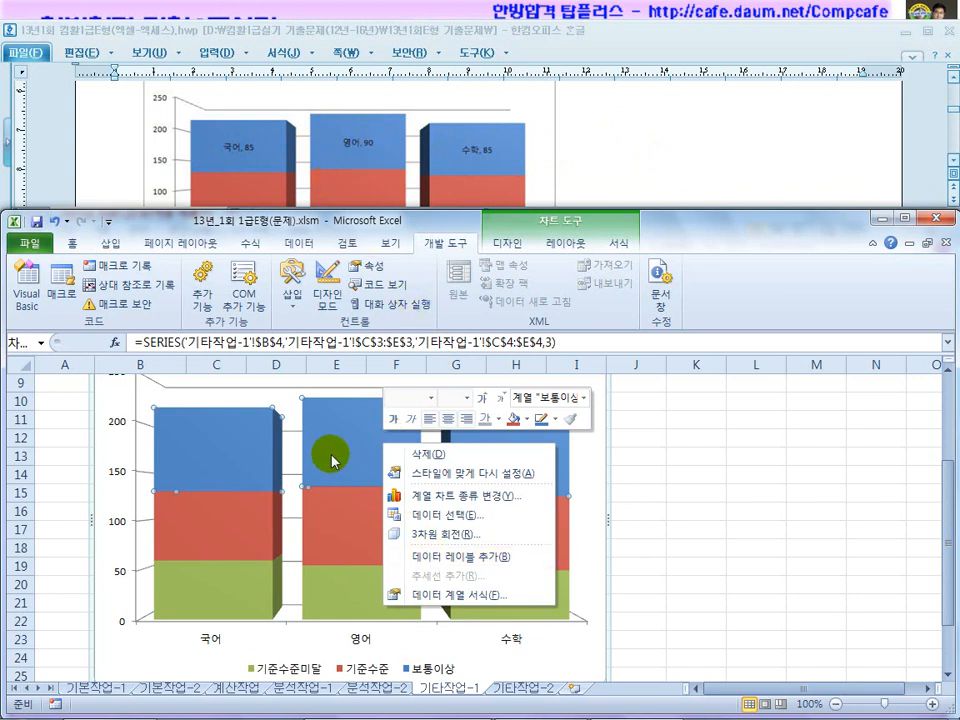
key("Escape")
Label the blue 보통이상 bars with category name and value, comma-separated, without series name.
left_click(556, 245)
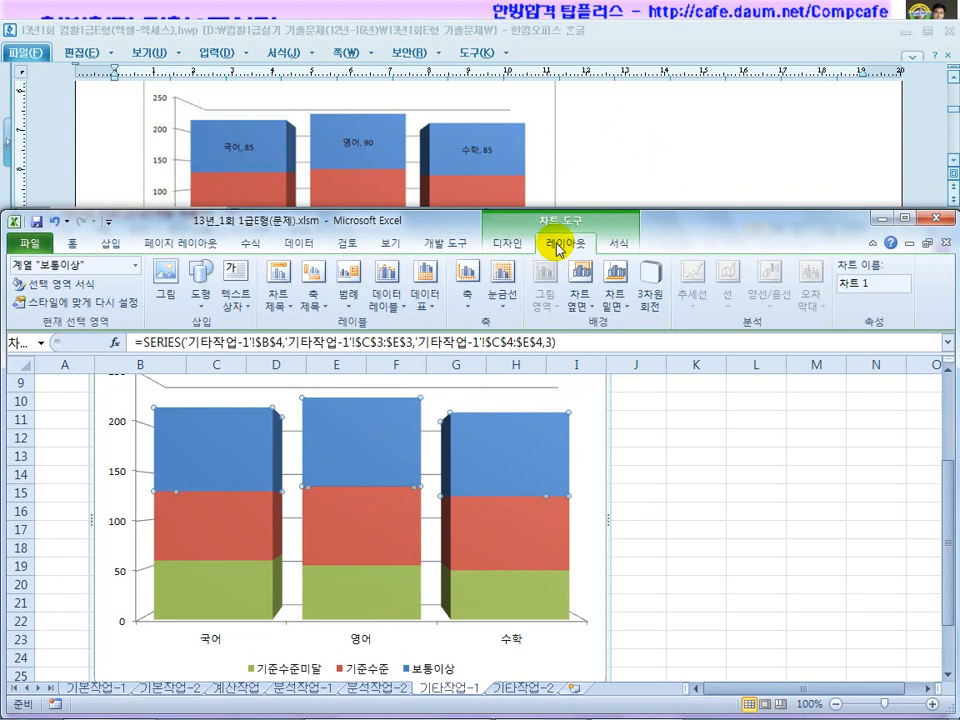
left_click(391, 305)
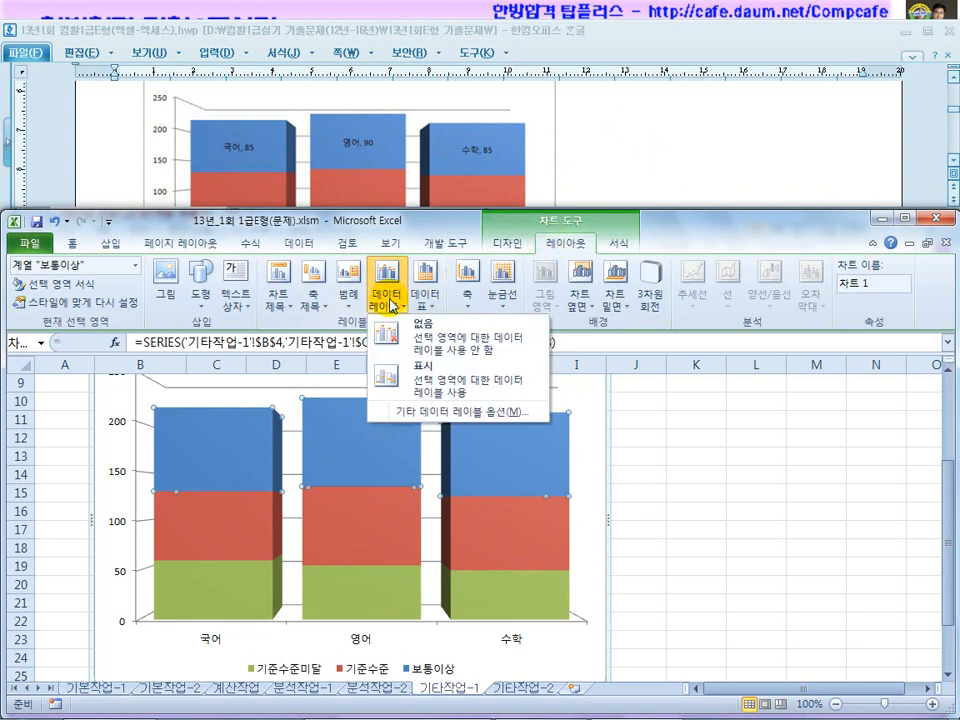
left_click(425, 420)
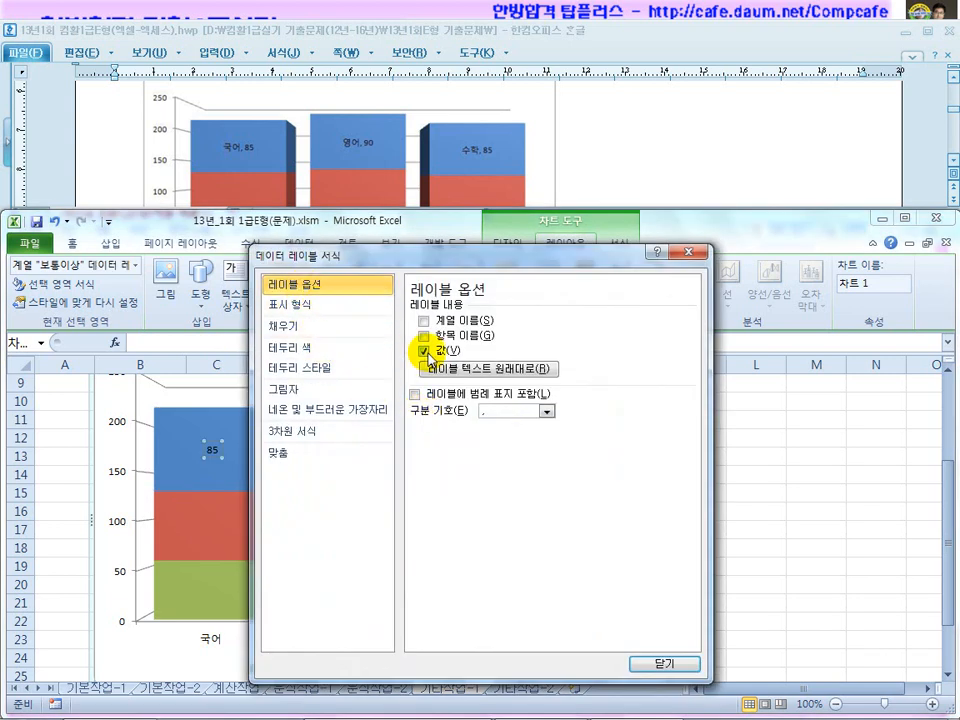
left_click_drag(467, 256, 685, 246)
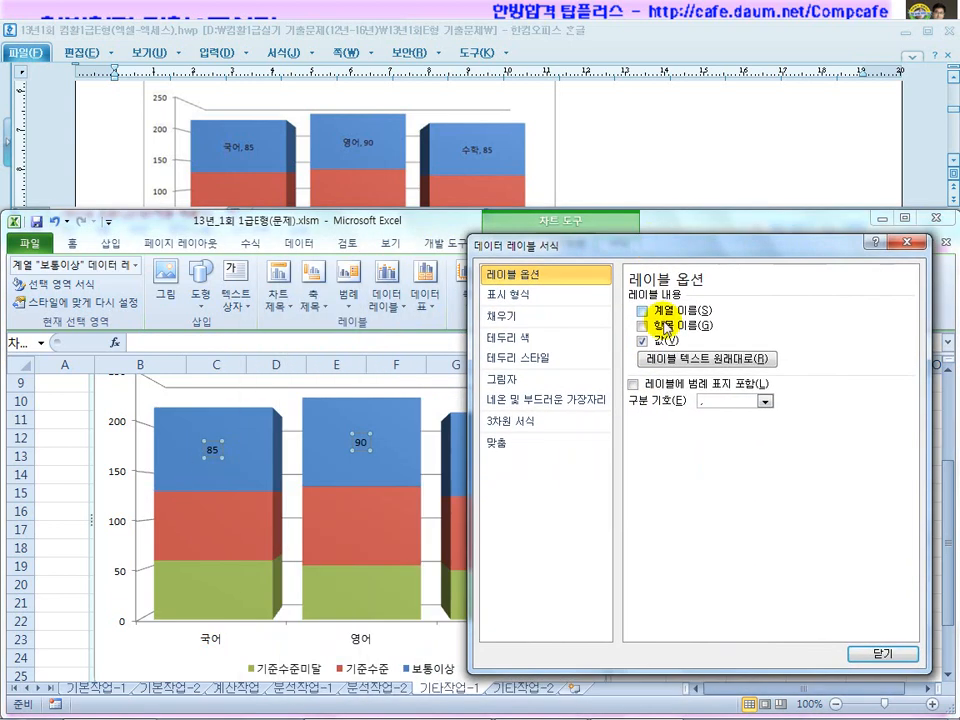
left_click(638, 313)
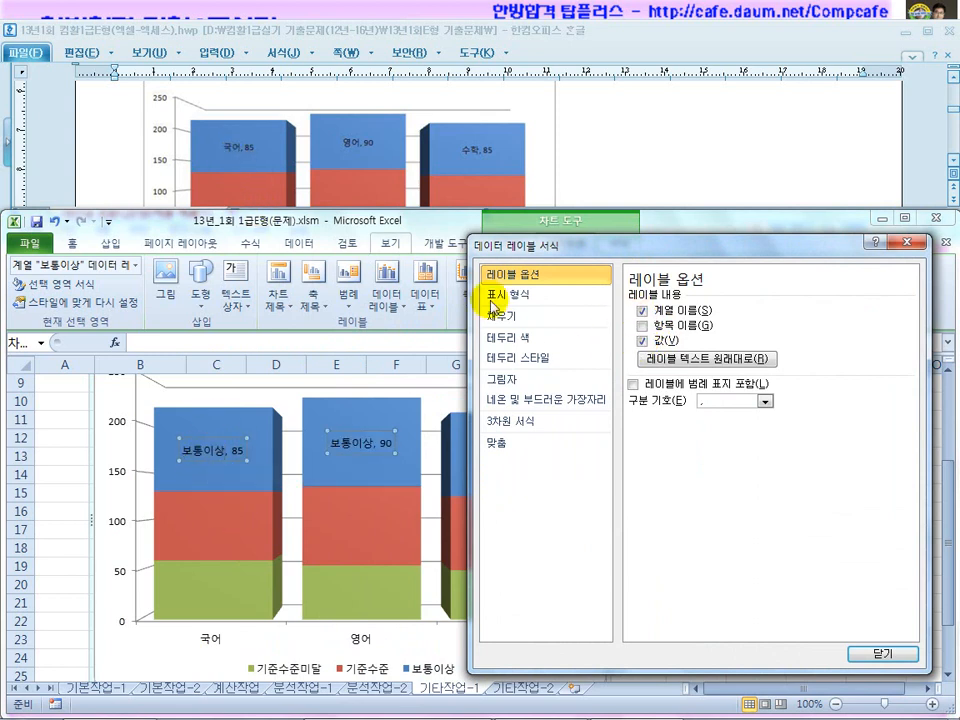
left_click(642, 312)
left_click(643, 325)
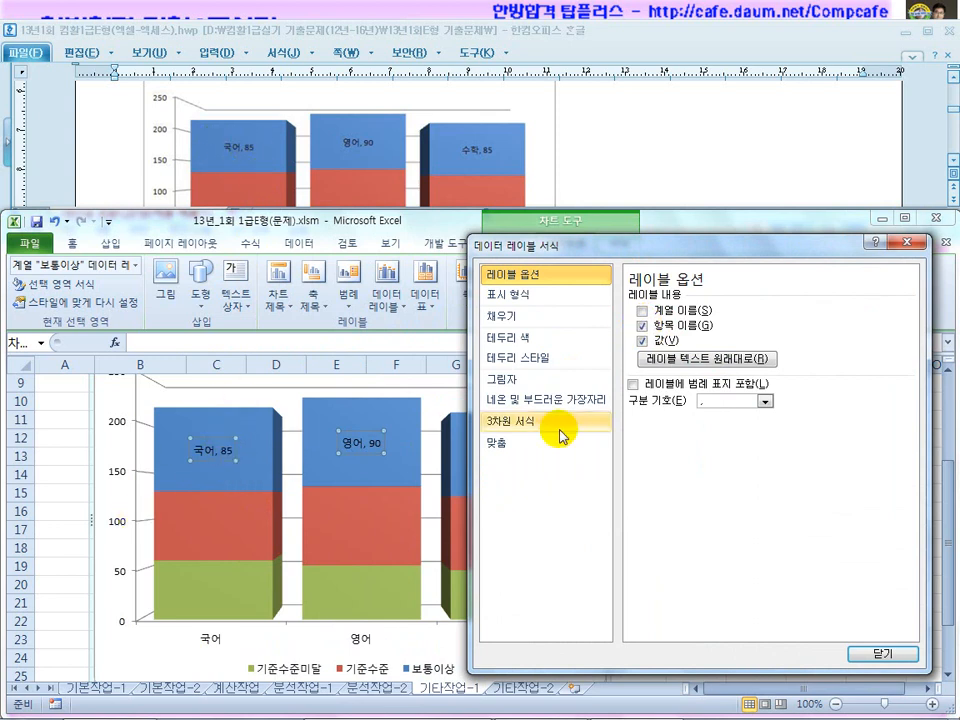
left_click(765, 401)
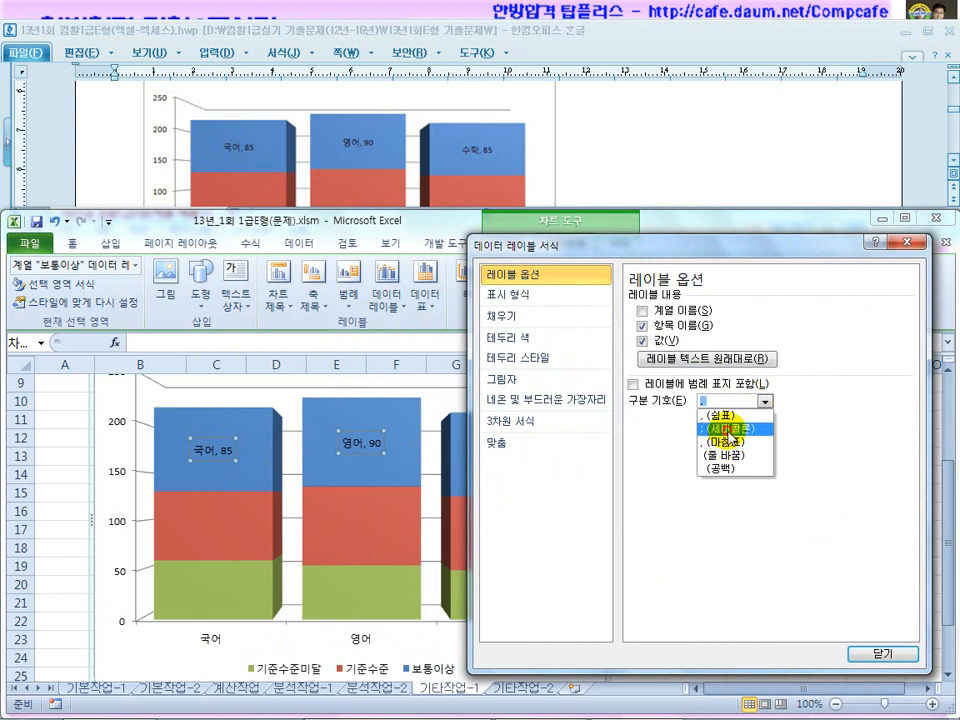
left_click(729, 428)
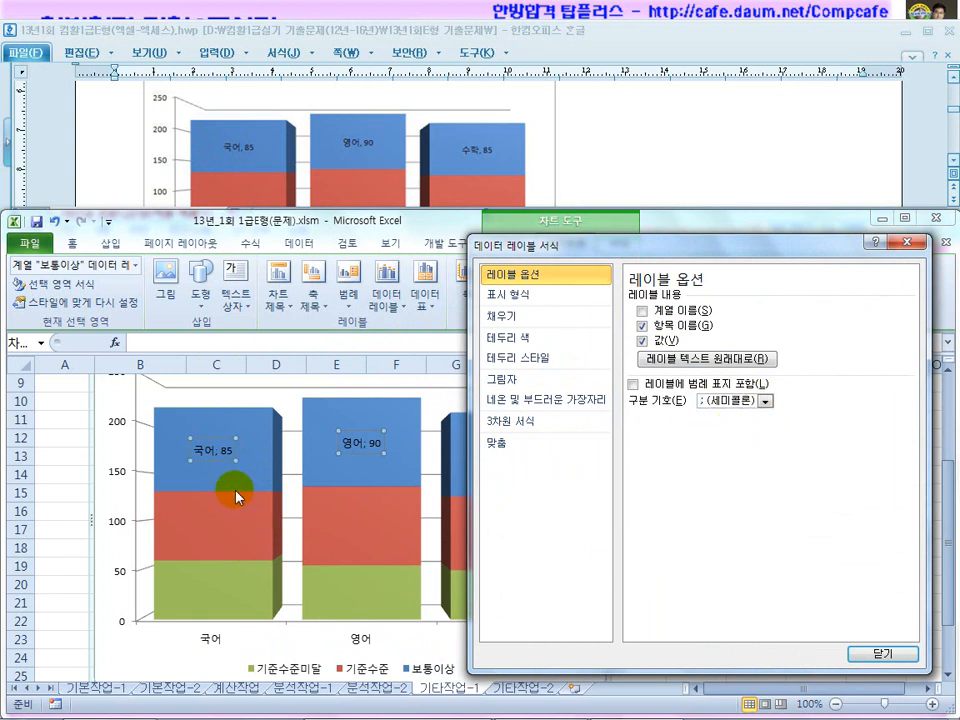
left_click(765, 401)
left_click(744, 415)
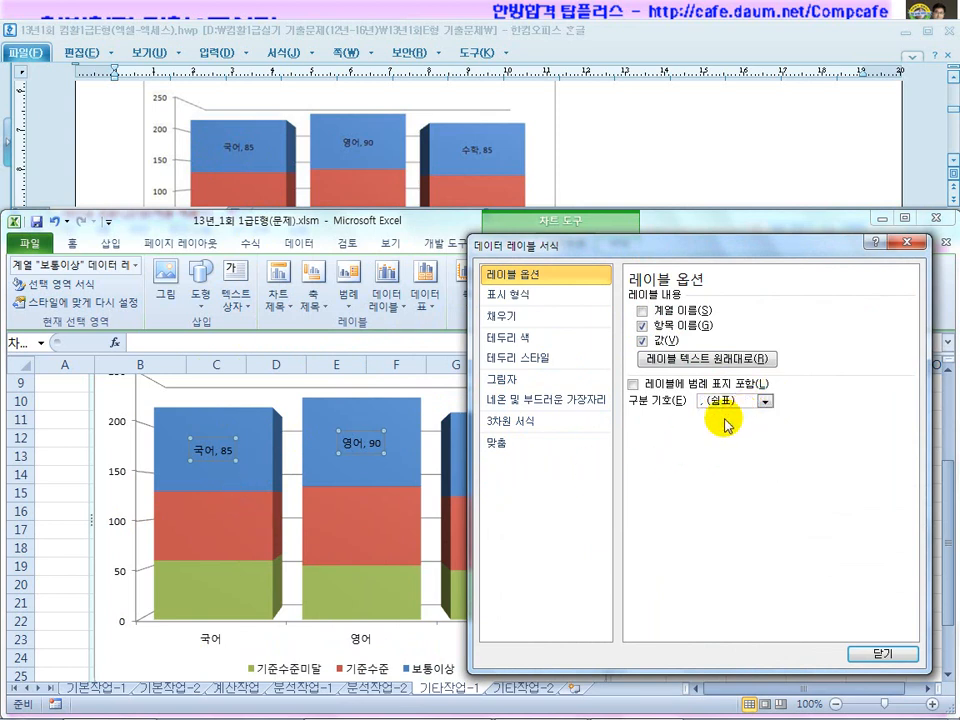
left_click(878, 653)
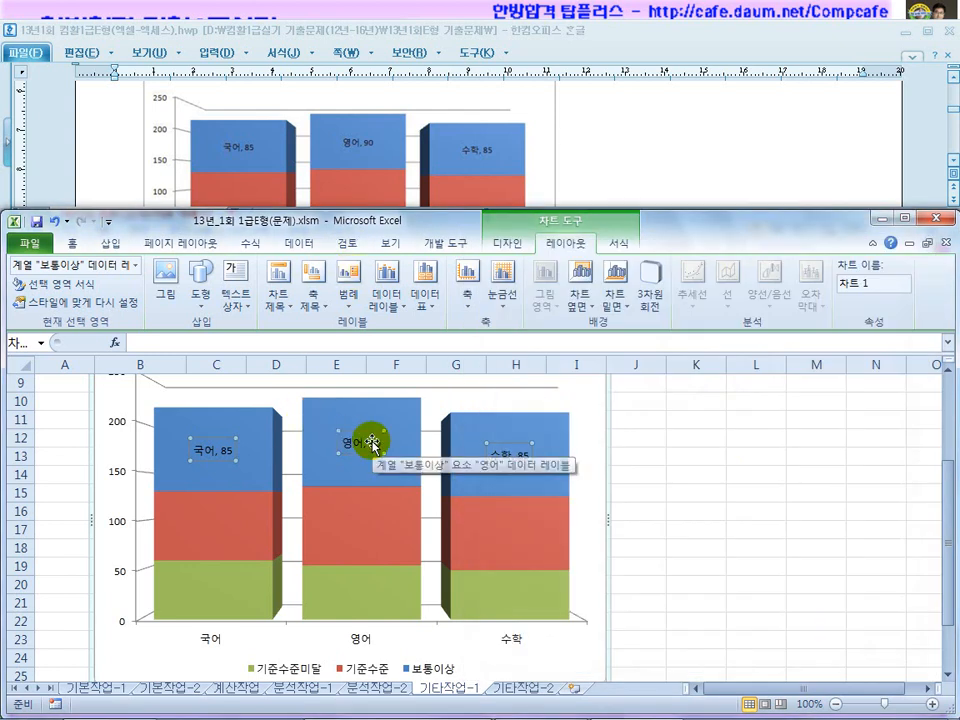
left_click(613, 176)
Review instructions ③ and ④, including the axis label distance requirement.
scroll(612, 178, "up", 3)
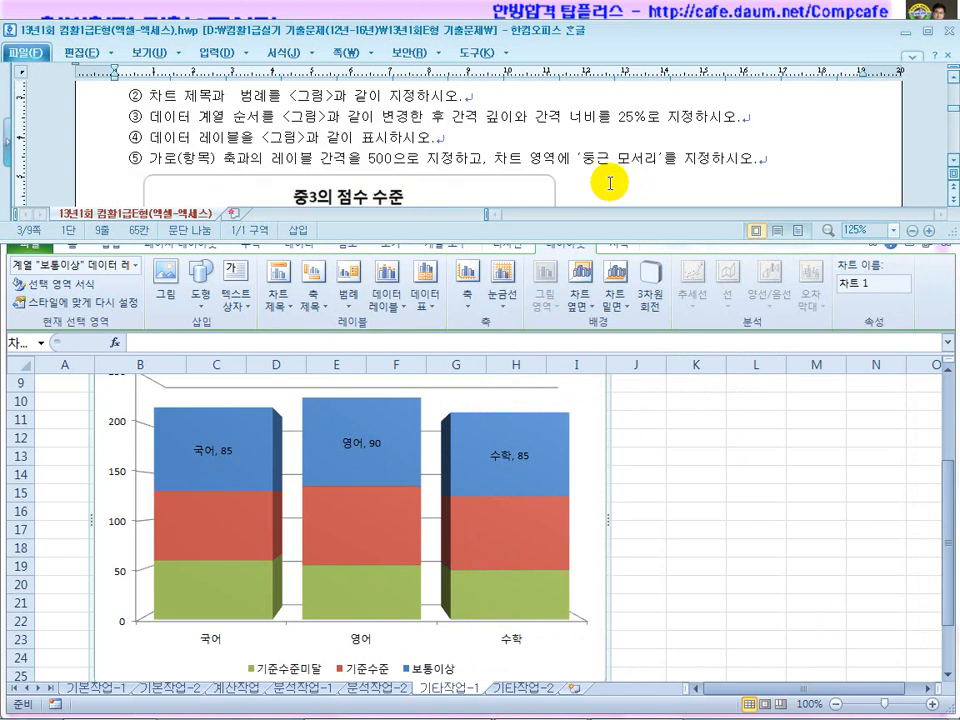
left_click_drag(404, 122, 474, 121)
left_click_drag(288, 142, 449, 137)
left_click_drag(198, 160, 392, 155)
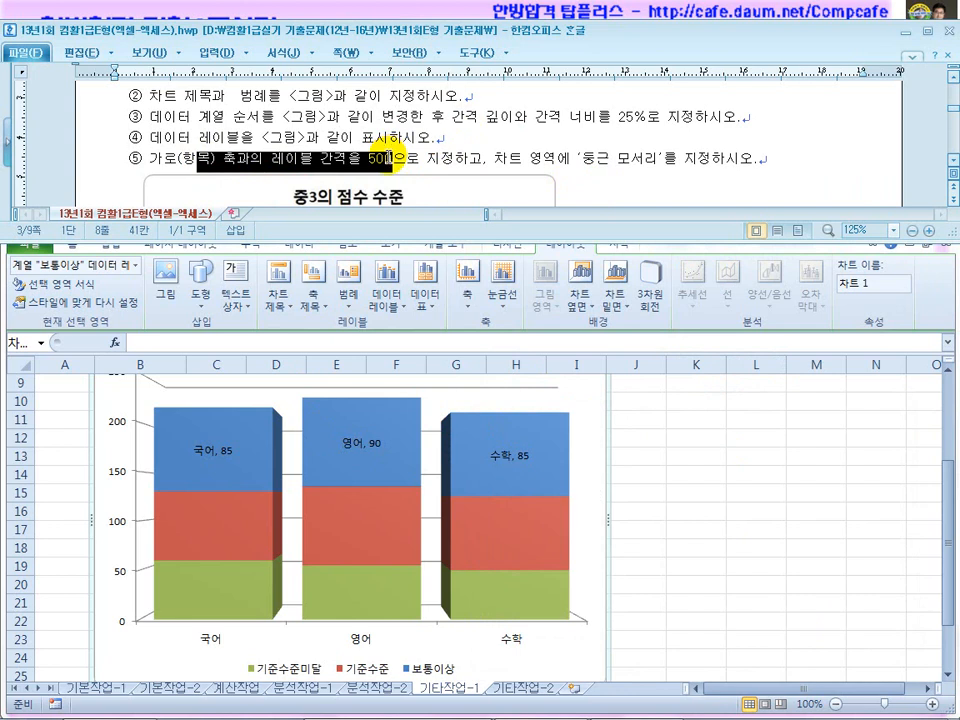
scroll(386, 155, "down", 5)
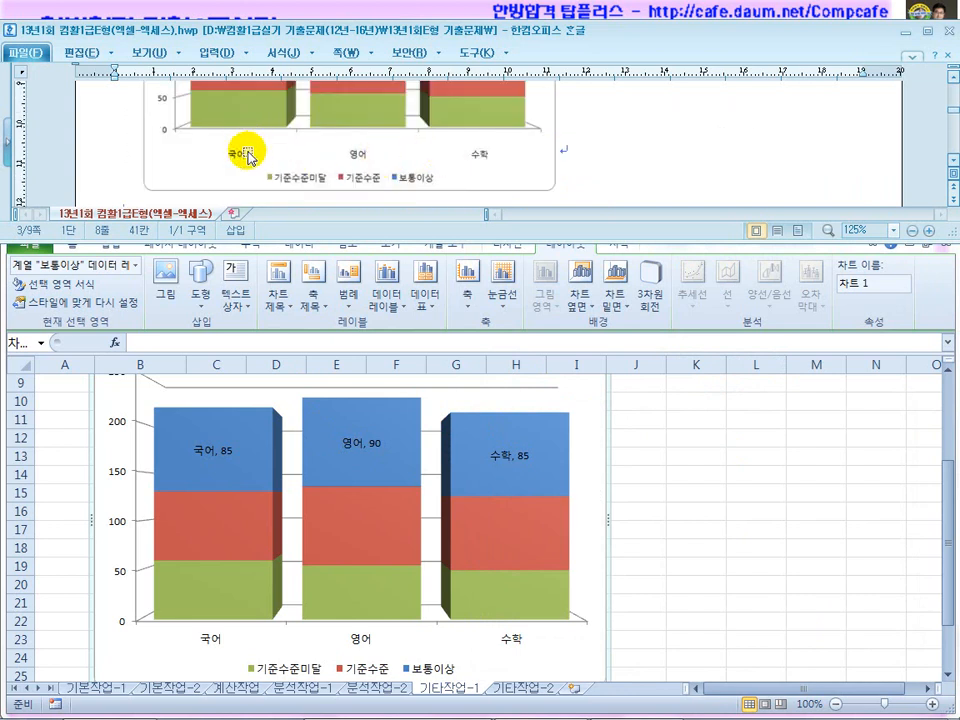
Set the horizontal category axis label distance from the axis to 500.
left_click(634, 456)
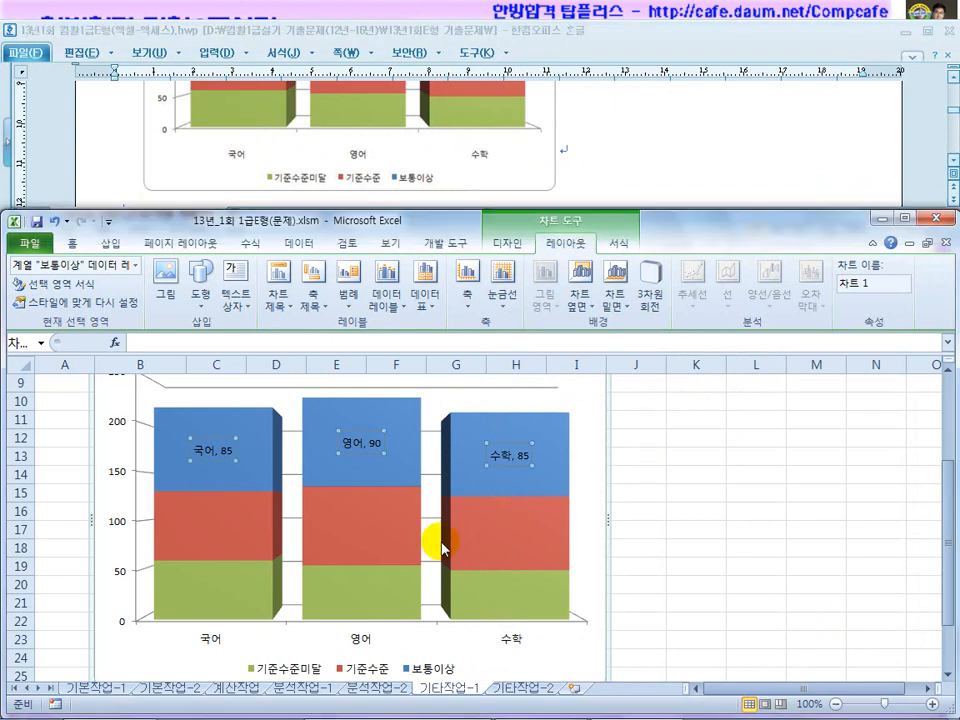
left_click(366, 646)
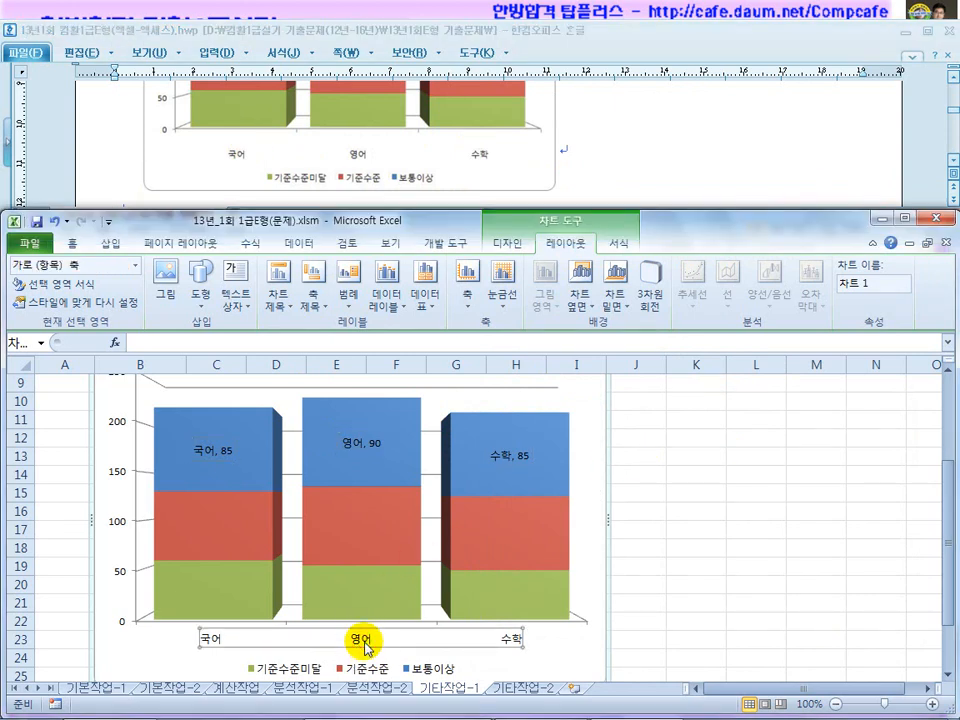
right_click(367, 648)
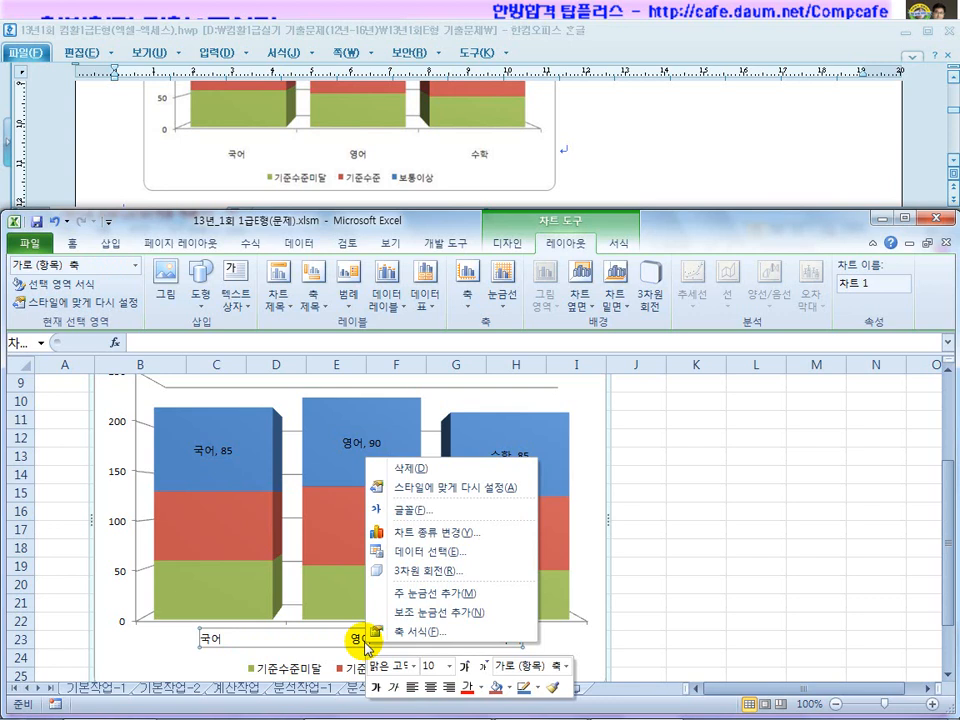
left_click(390, 631)
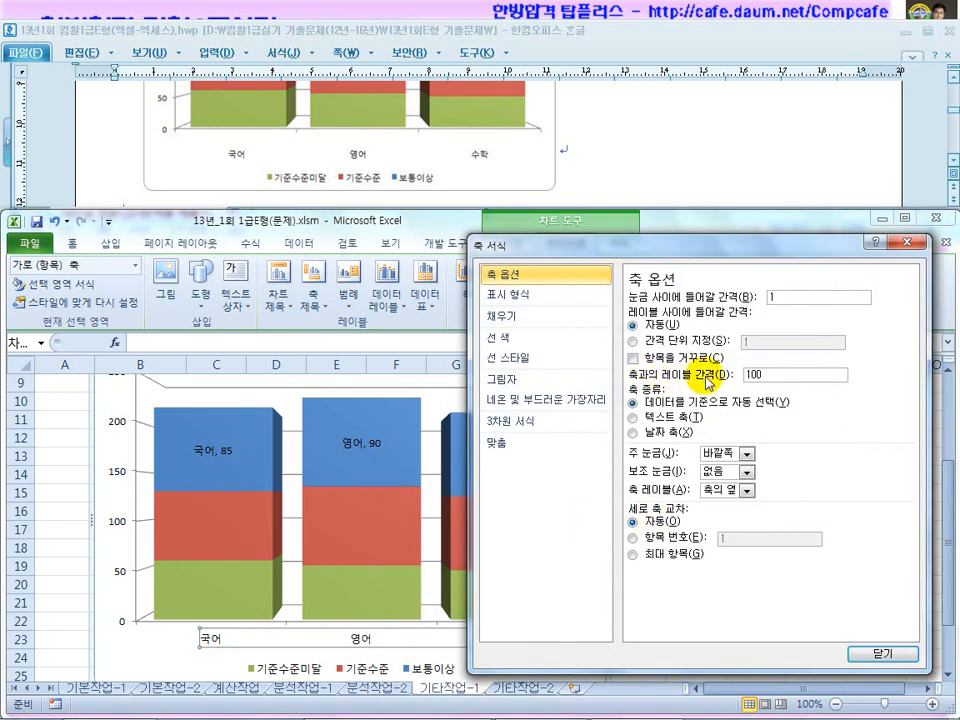
left_click_drag(773, 377, 729, 385)
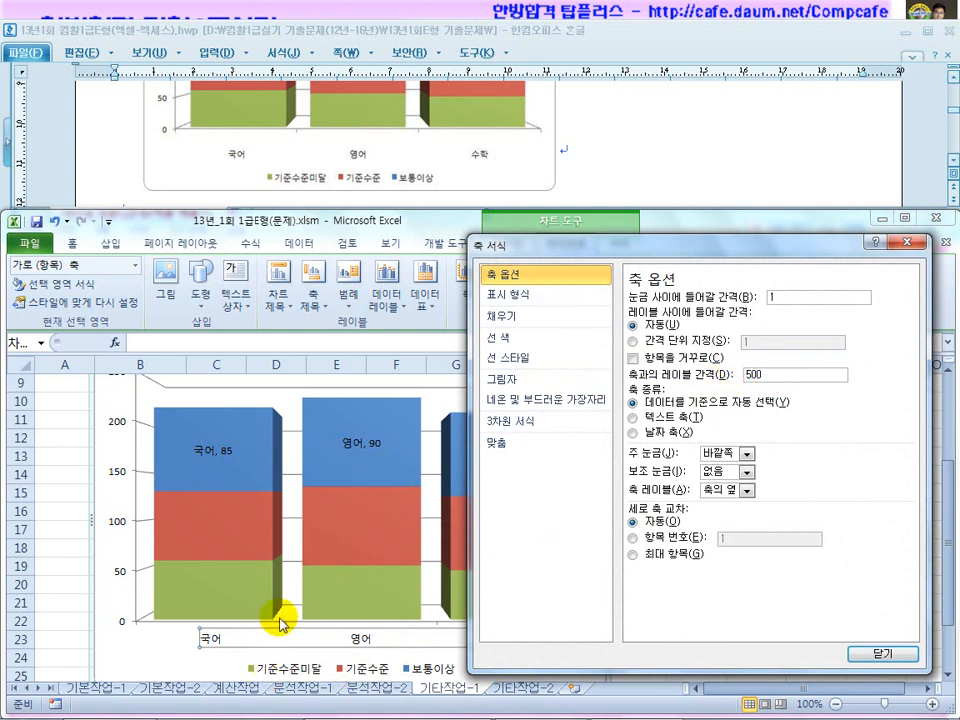
left_click(880, 654)
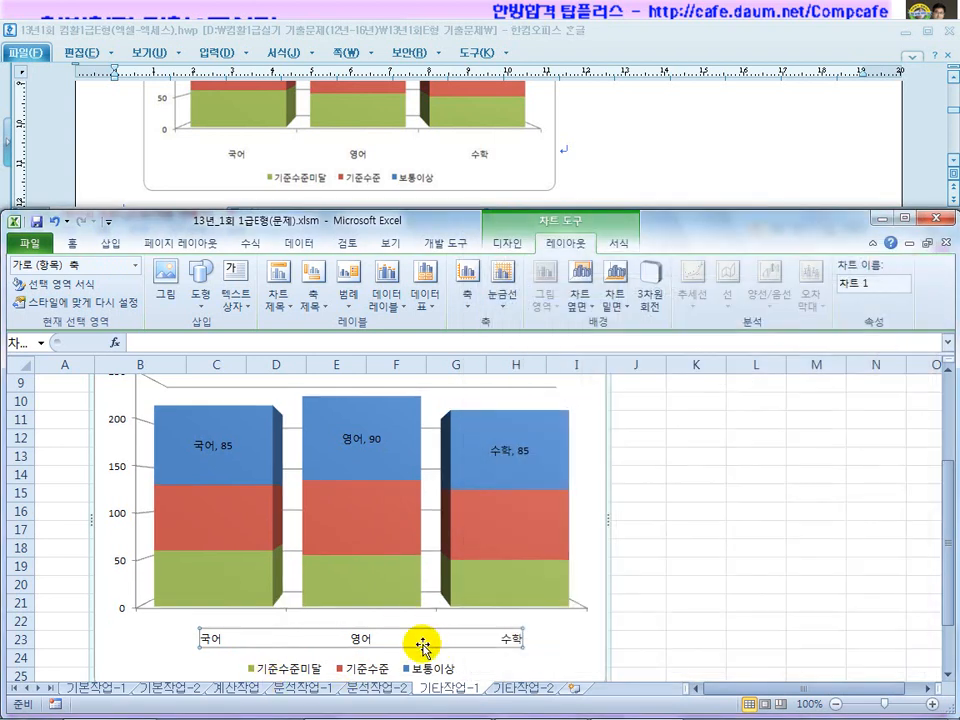
Recheck the task instructions, then return to the chart area in the workbook.
left_click(655, 566)
left_click(652, 181)
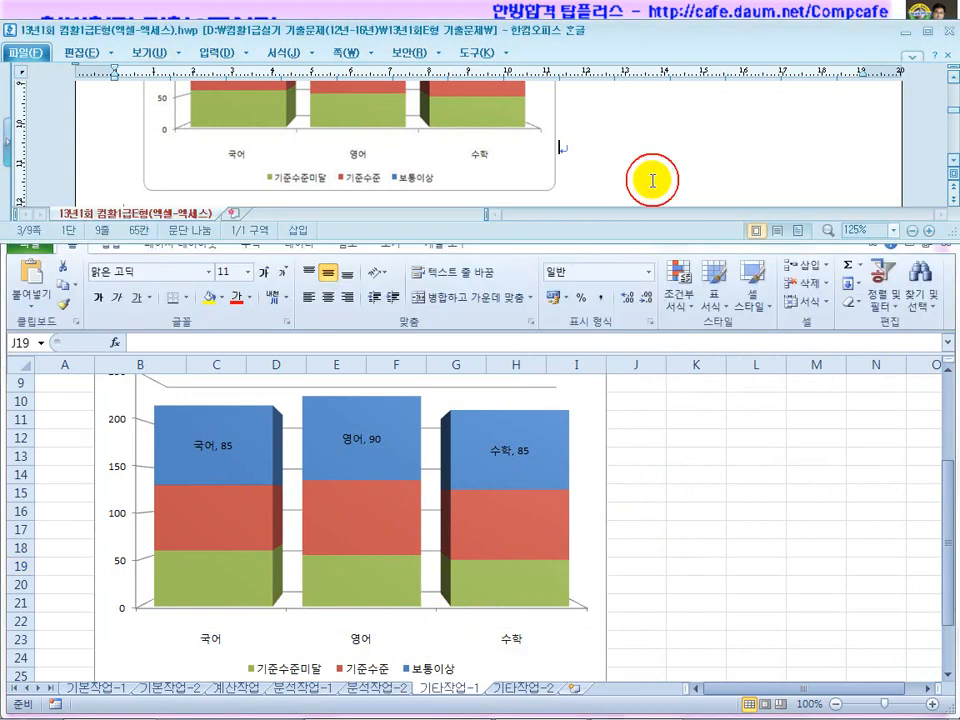
scroll(652, 181, "up", 5)
left_click_drag(407, 159, 518, 159)
left_click(597, 157)
left_click(595, 464)
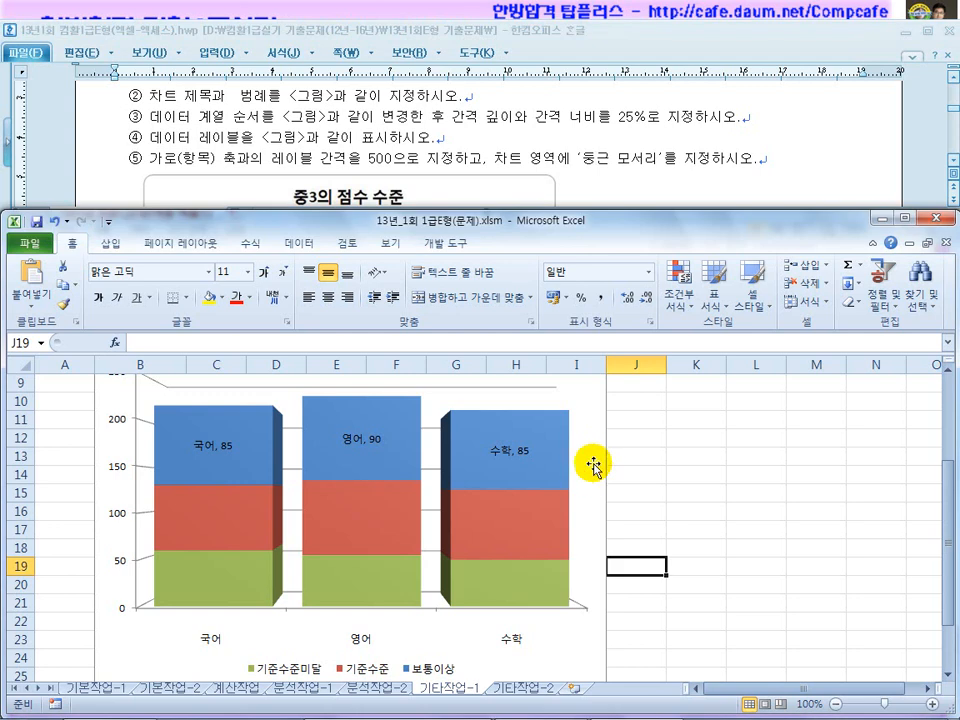
right_click(593, 463)
Turn on 둥근 모서리 (rounded corners) in the chart area's border style.
left_click(580, 664)
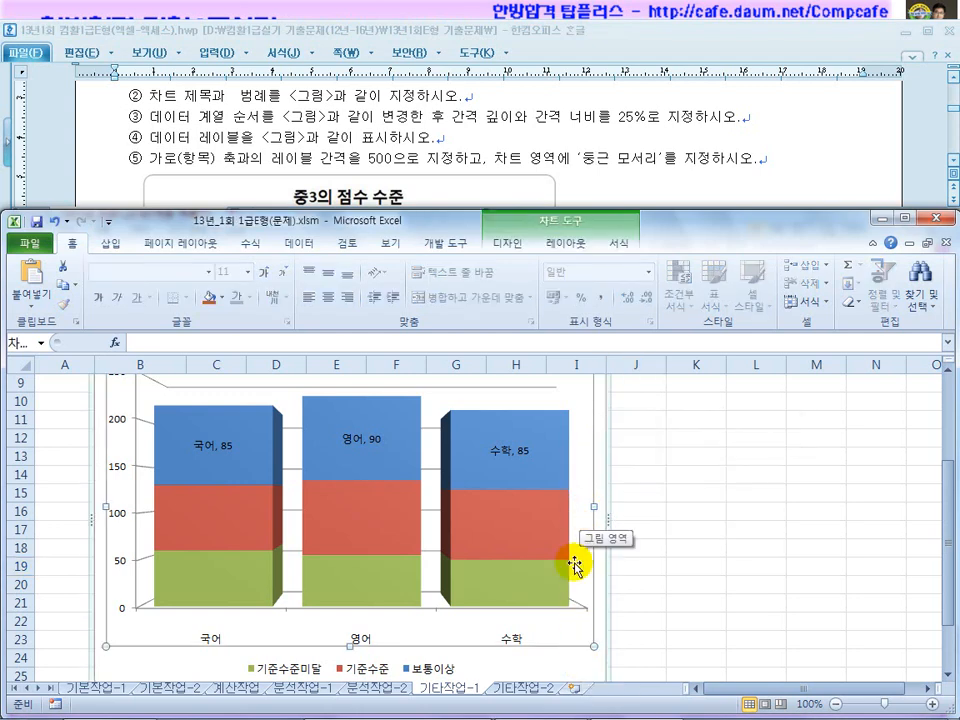
left_click(578, 660)
scroll(580, 655, "up", 1)
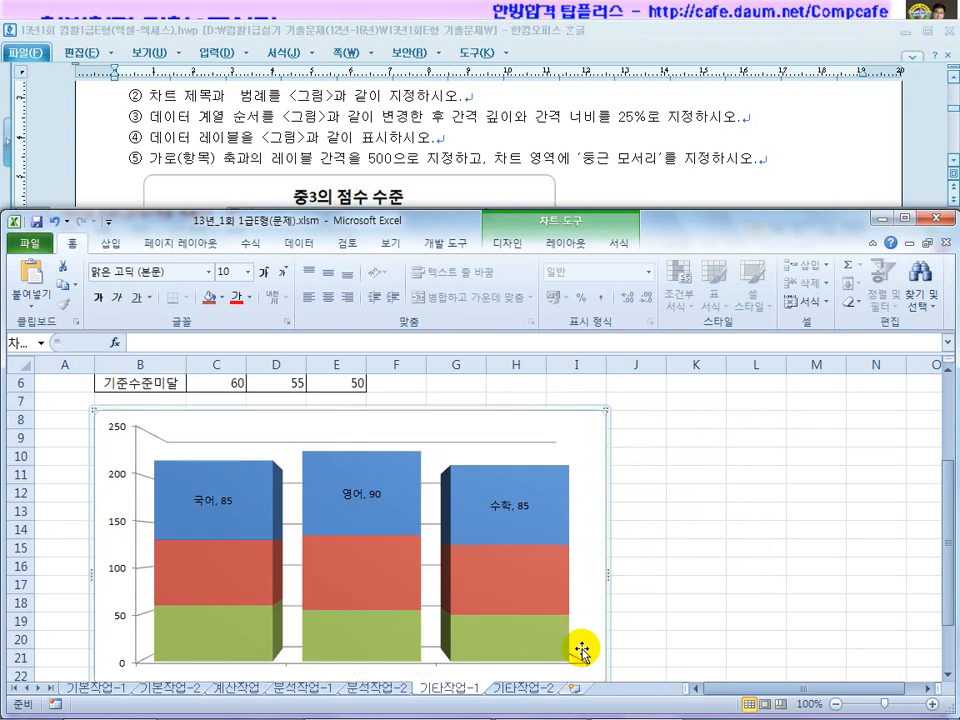
left_click(566, 441)
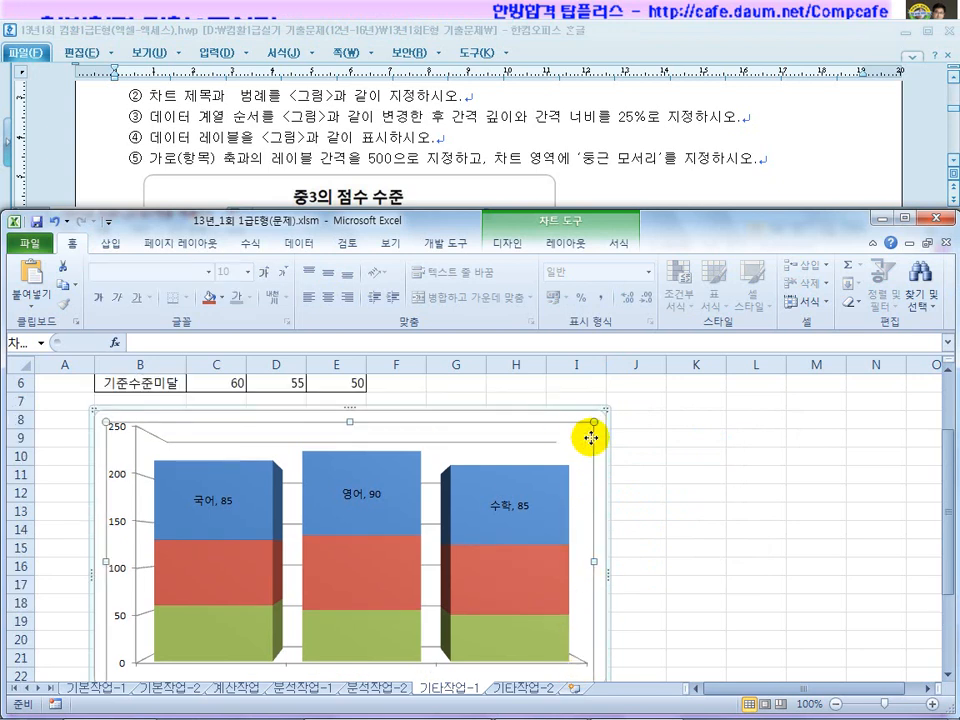
left_click(600, 437)
right_click(600, 437)
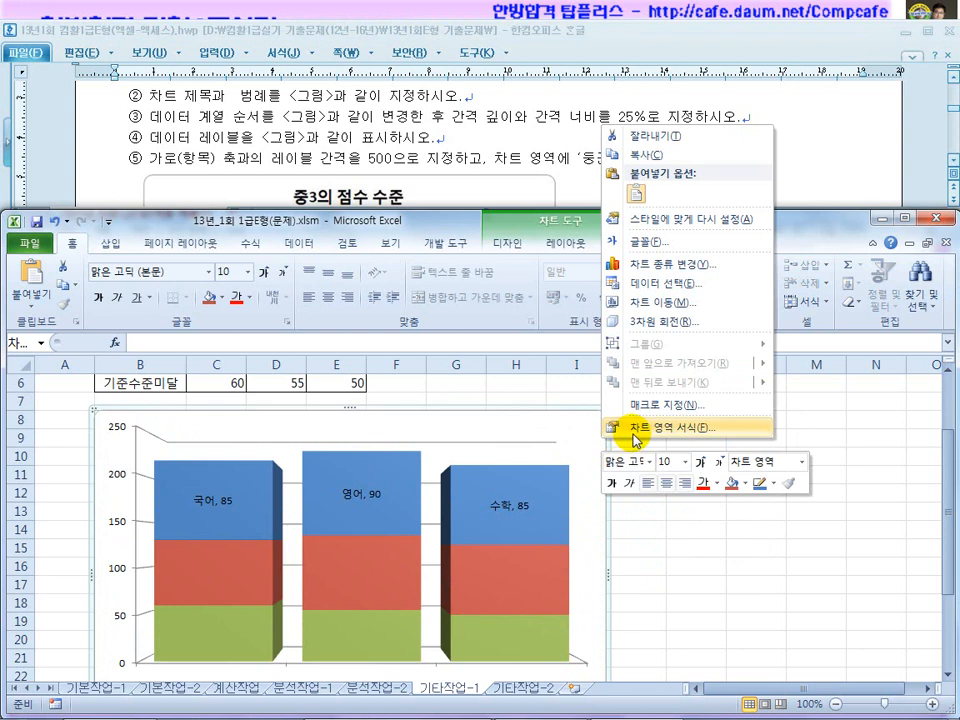
left_click(633, 428)
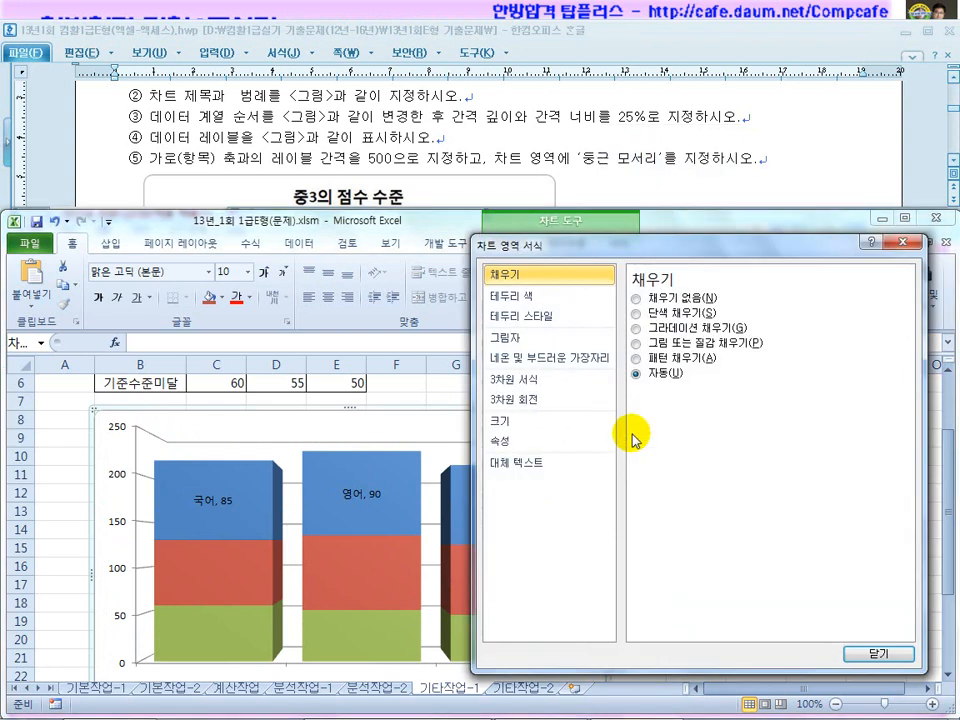
left_click(522, 316)
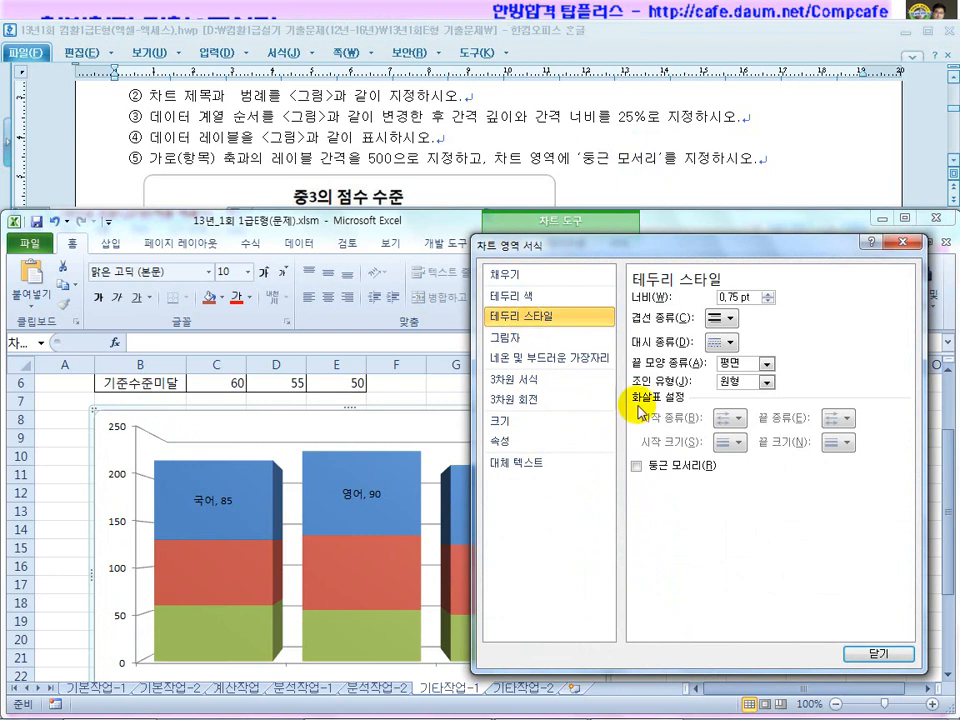
left_click(636, 466)
left_click(877, 654)
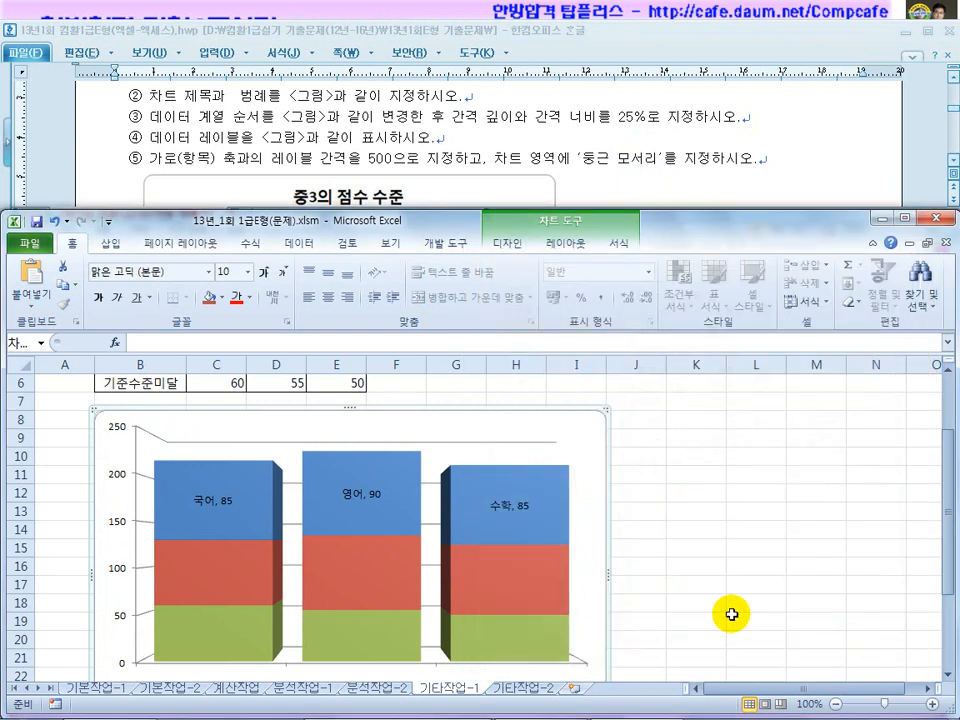
left_click(658, 464)
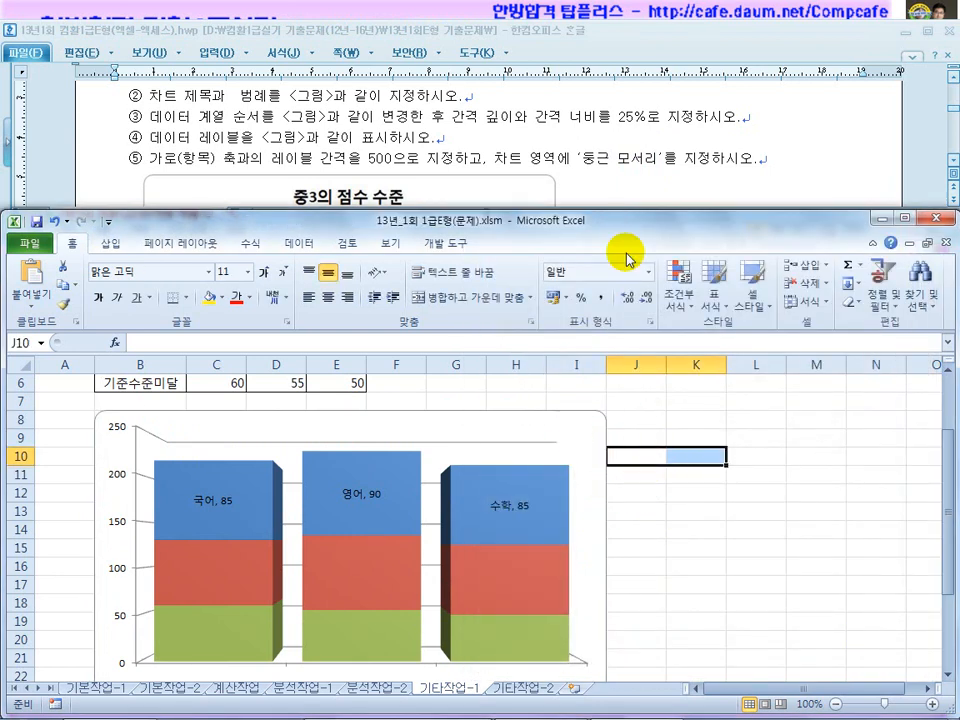
Switch to 기타작업-2 and select the 품목/판매단가 list I6:J11.
left_click(612, 177)
scroll(606, 178, "down", 6)
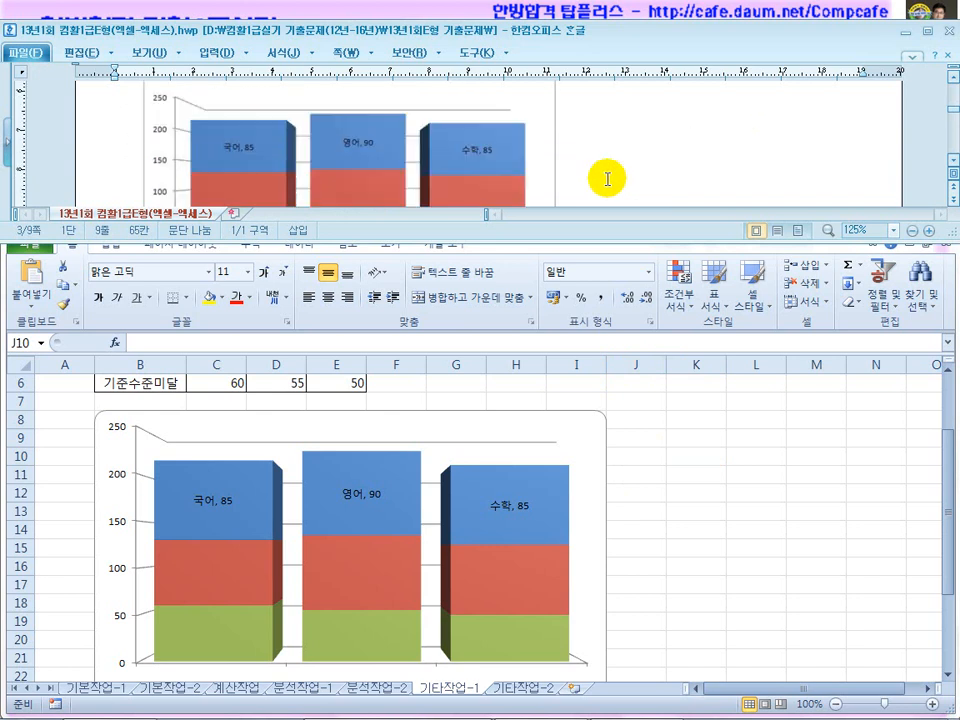
scroll(601, 183, "down", 1)
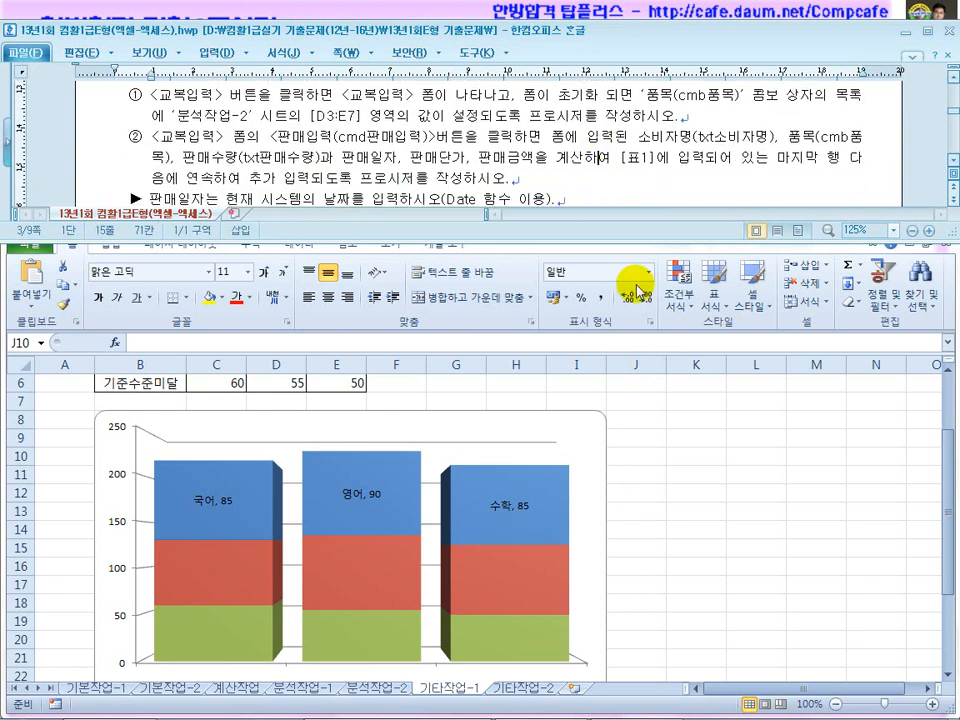
left_click(671, 510)
left_click(515, 691)
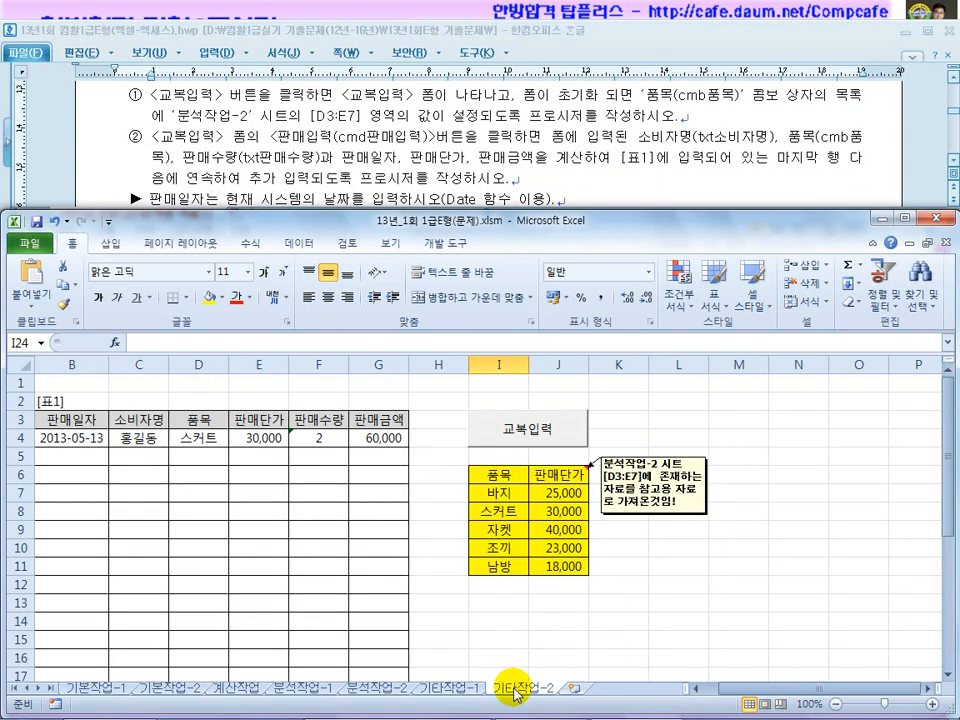
left_click(567, 625)
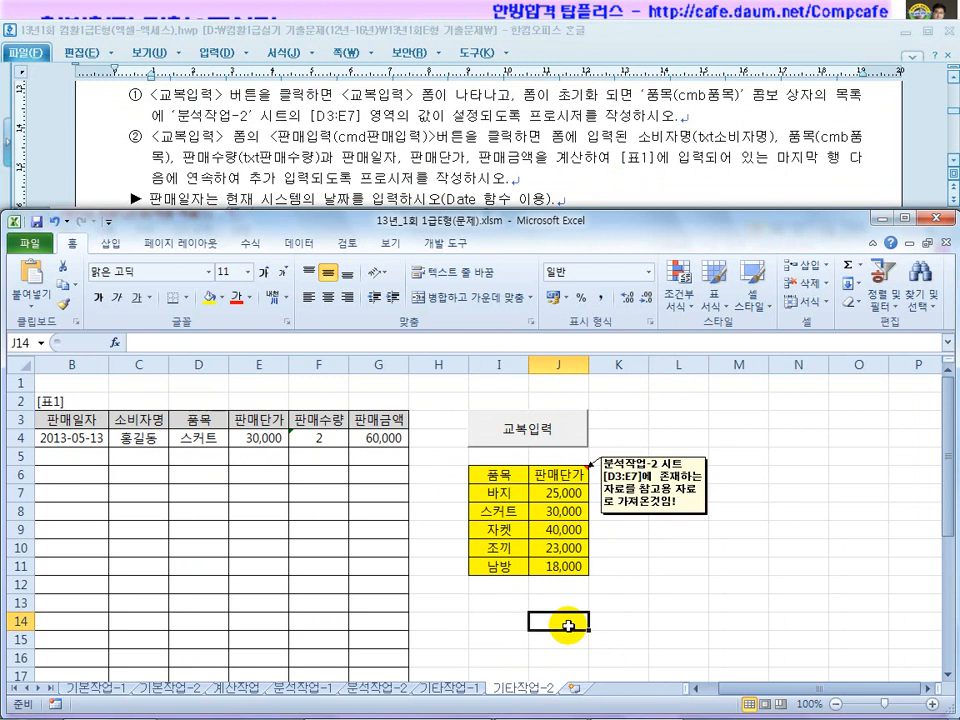
left_click(485, 485)
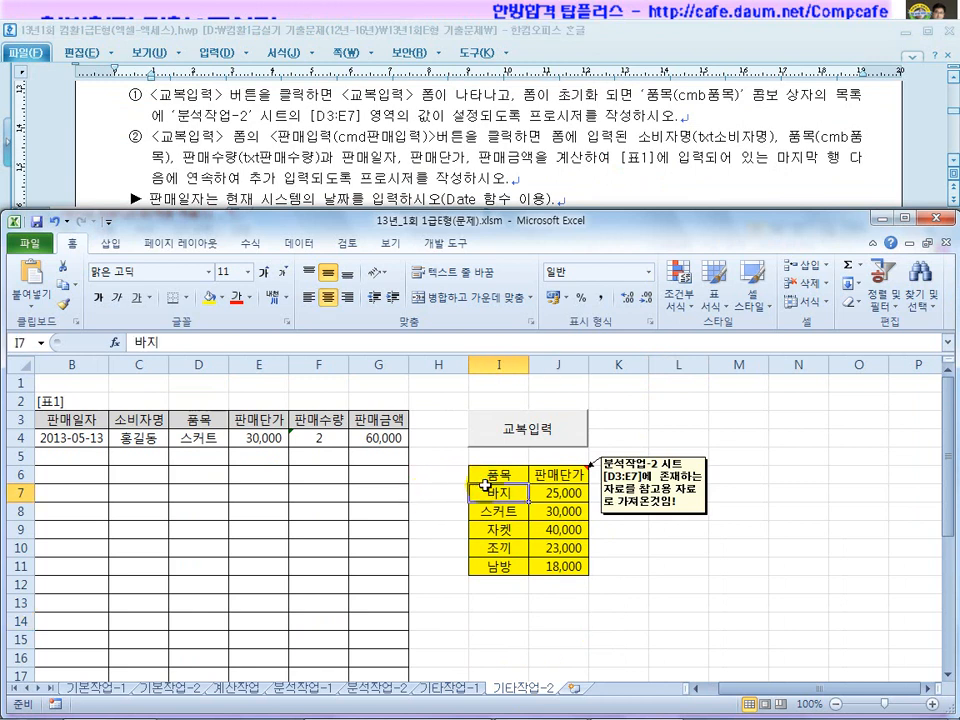
left_click_drag(483, 476, 561, 560)
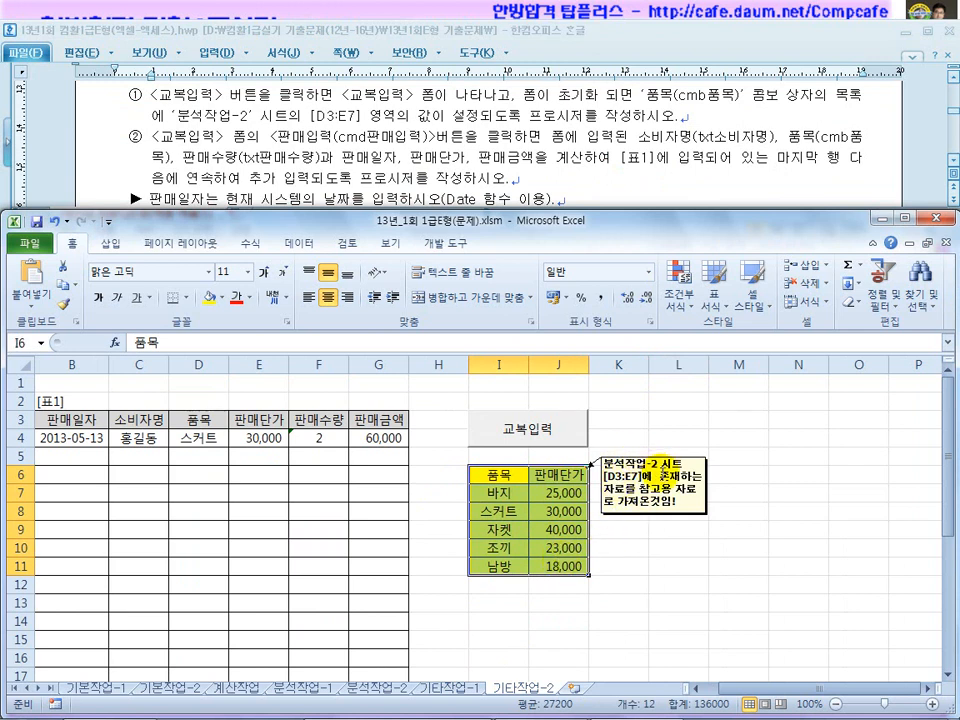
Compare it with the 분석작업-2 D3:E7 list, then return to 기타작업-2.
left_click(371, 689)
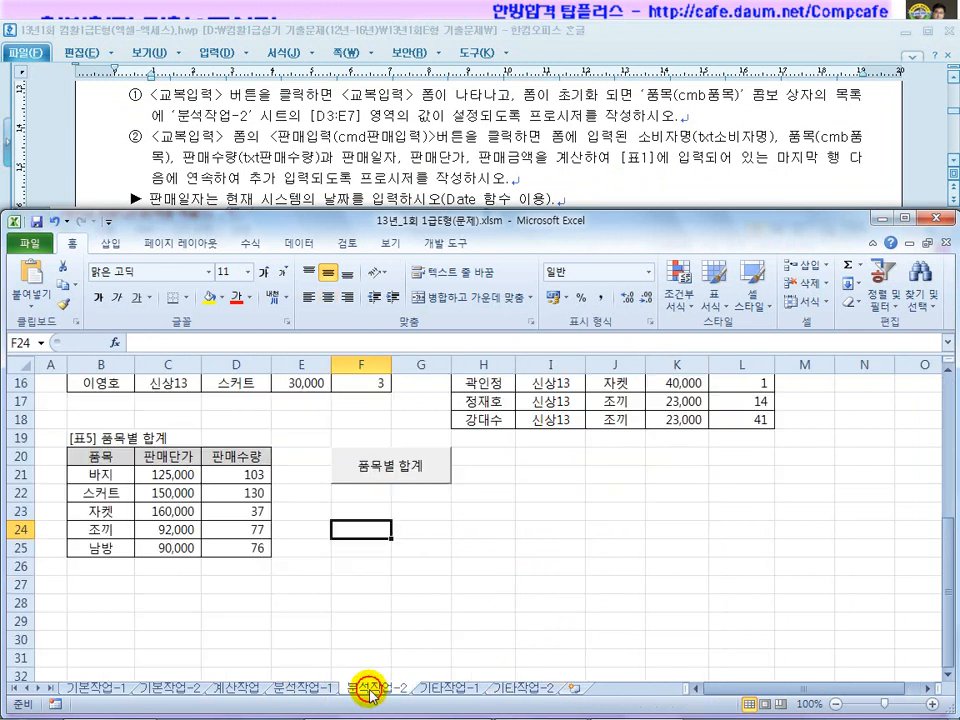
scroll(364, 648, "up", 4)
scroll(364, 645, "up", 1)
scroll(263, 489, "down", 1)
scroll(263, 461, "up", 1)
left_click_drag(236, 401, 316, 497)
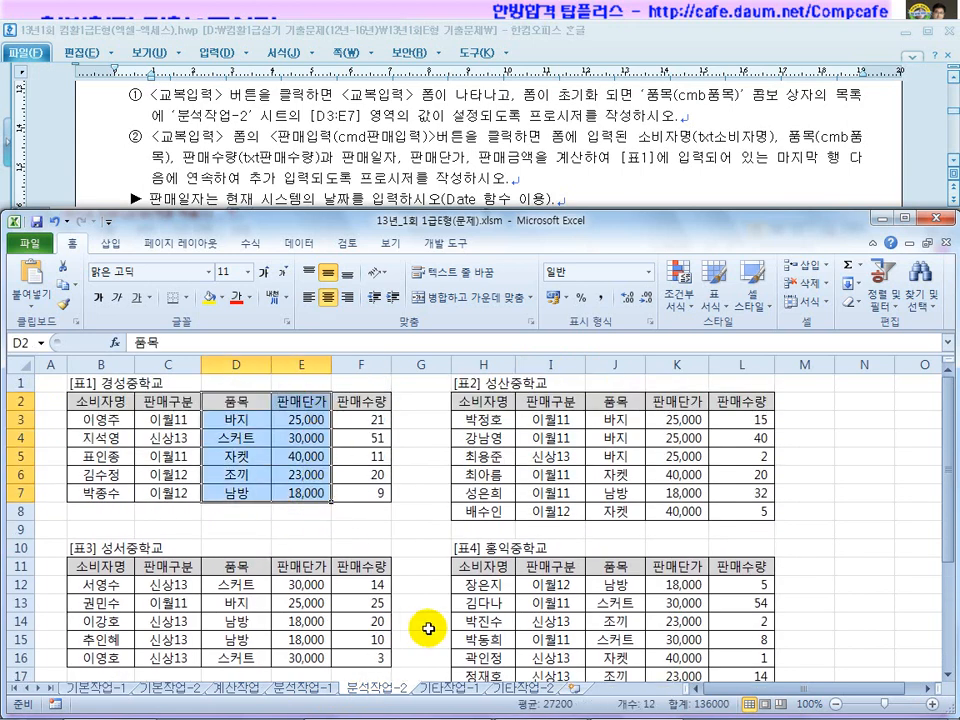
left_click(525, 689)
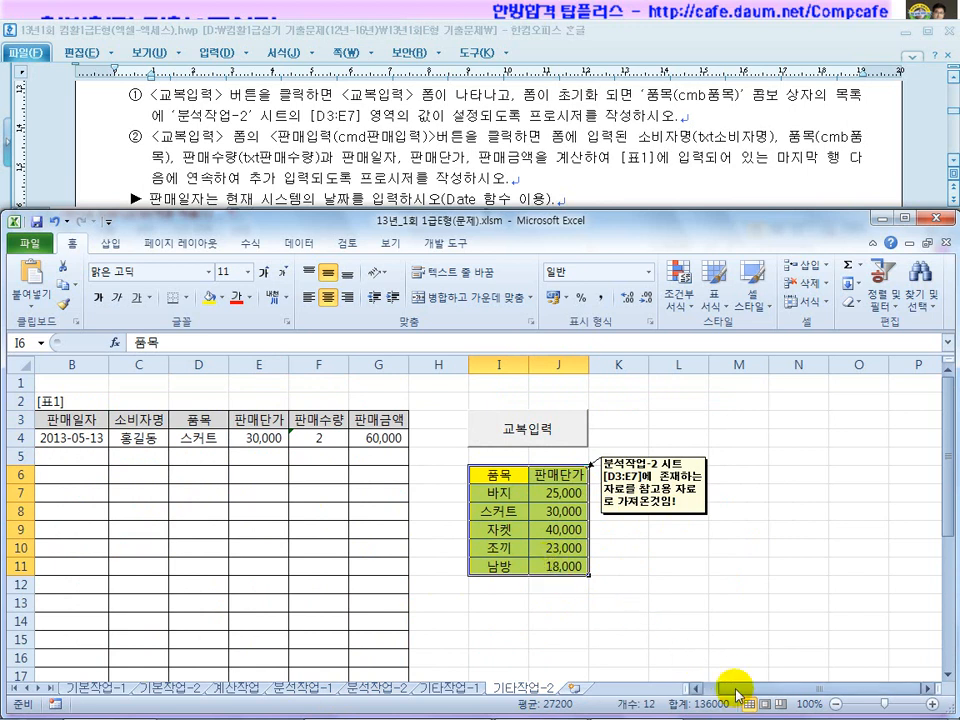
left_click_drag(729, 686, 692, 686)
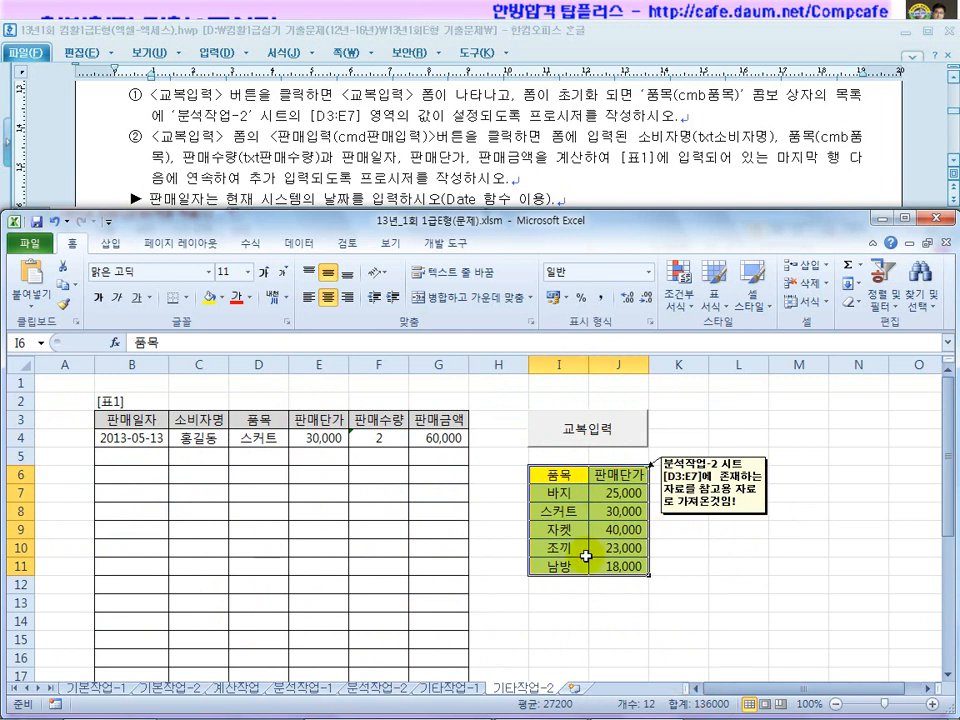
left_click(304, 145)
scroll(314, 208, "up", 1)
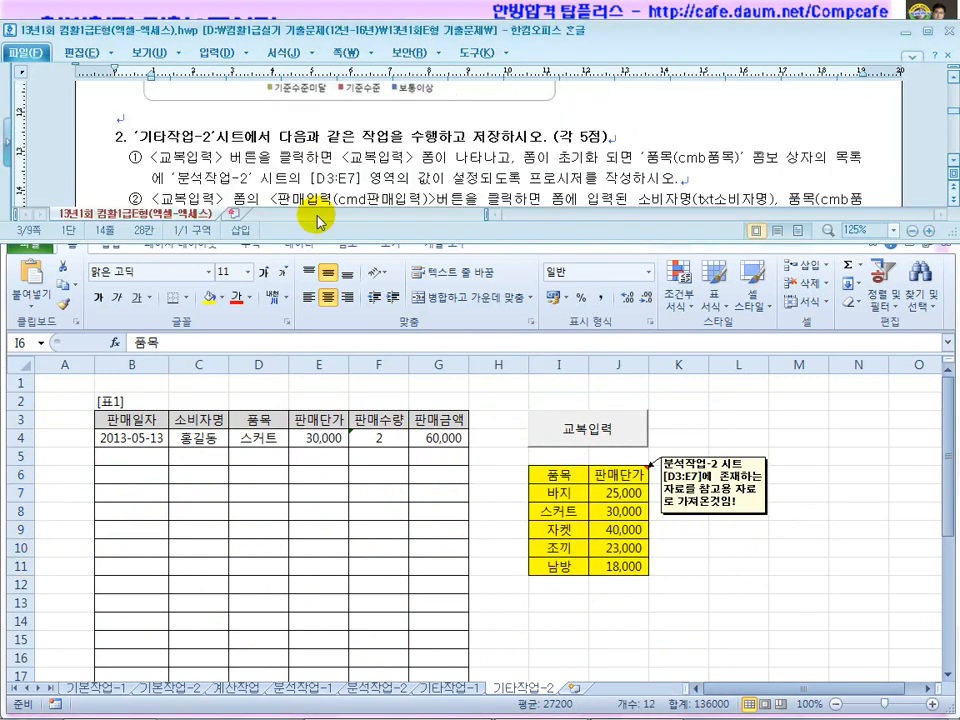
left_click(222, 157)
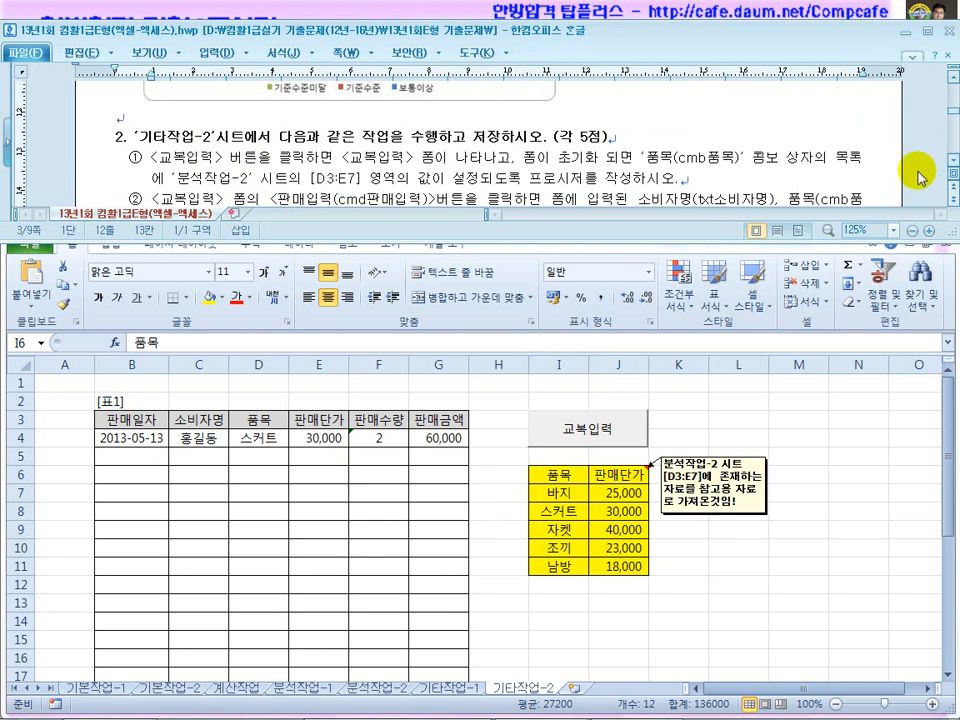
left_click(953, 159)
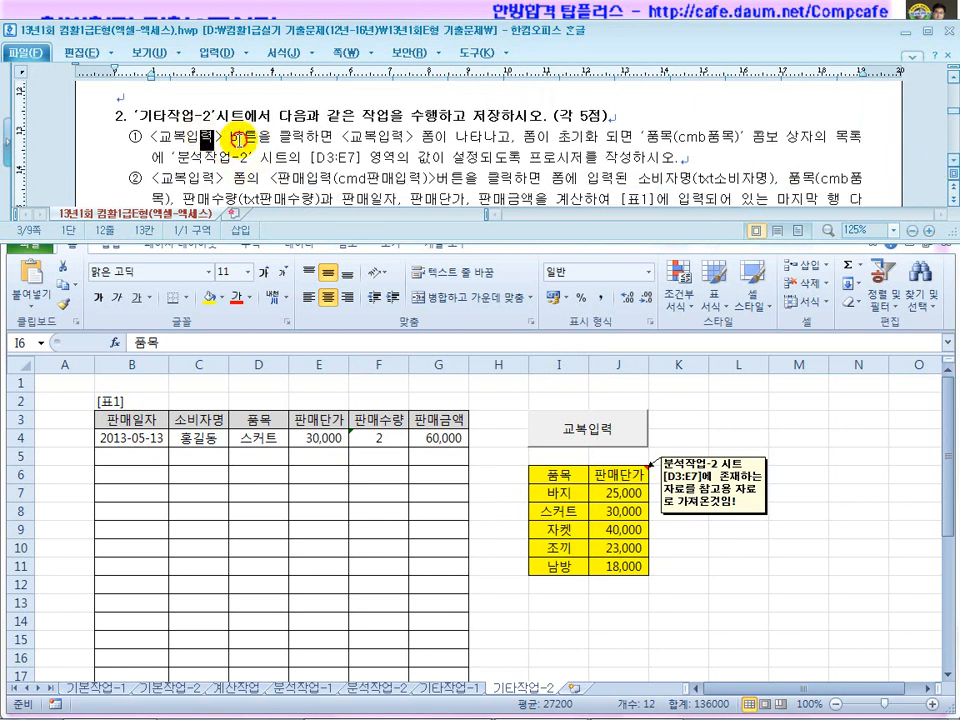
left_click_drag(238, 140, 340, 142)
left_click(570, 425)
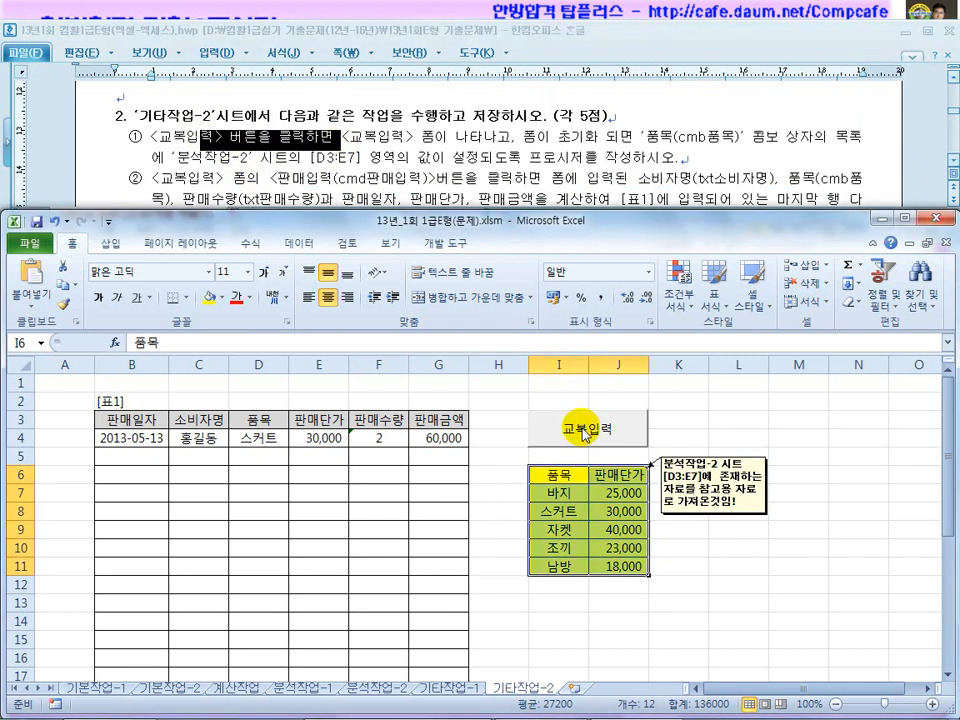
left_click_drag(341, 142, 494, 141)
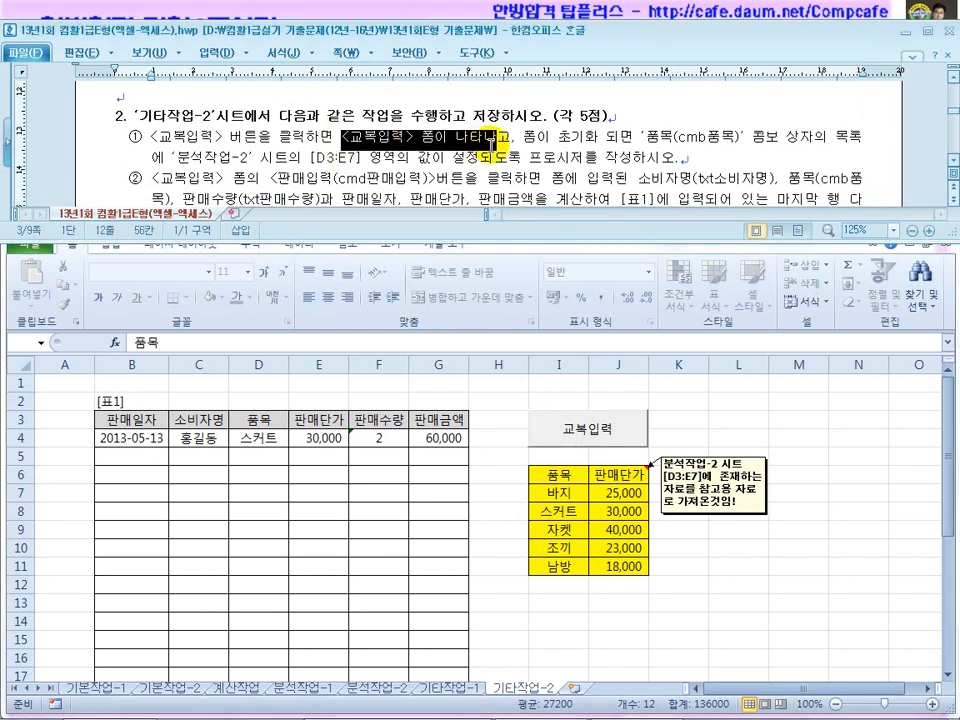
left_click_drag(602, 142, 710, 135)
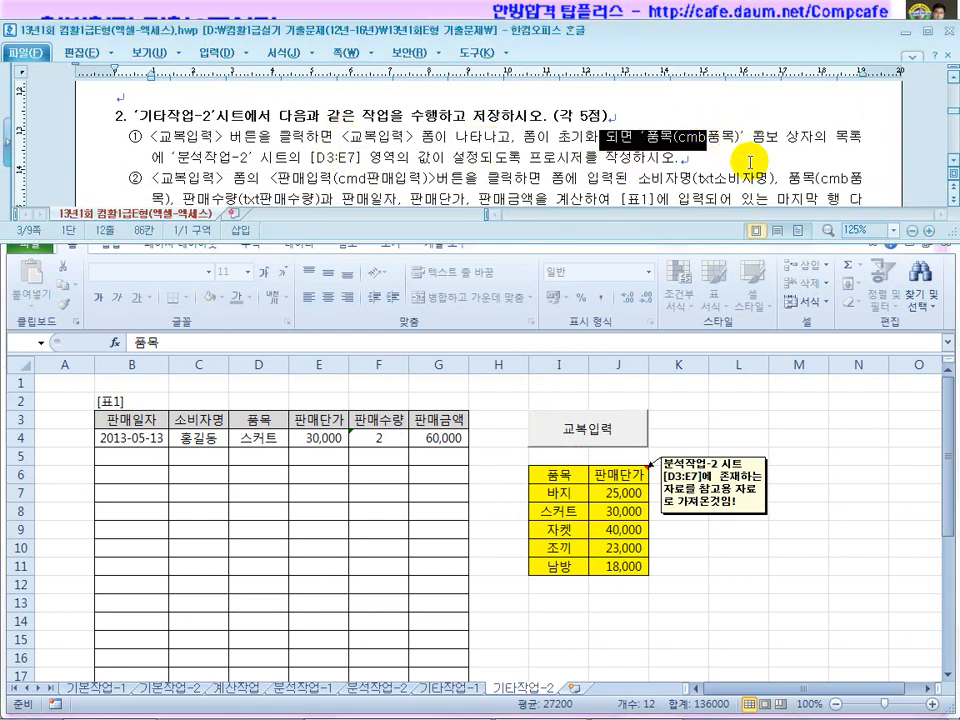
left_click_drag(190, 158, 290, 160)
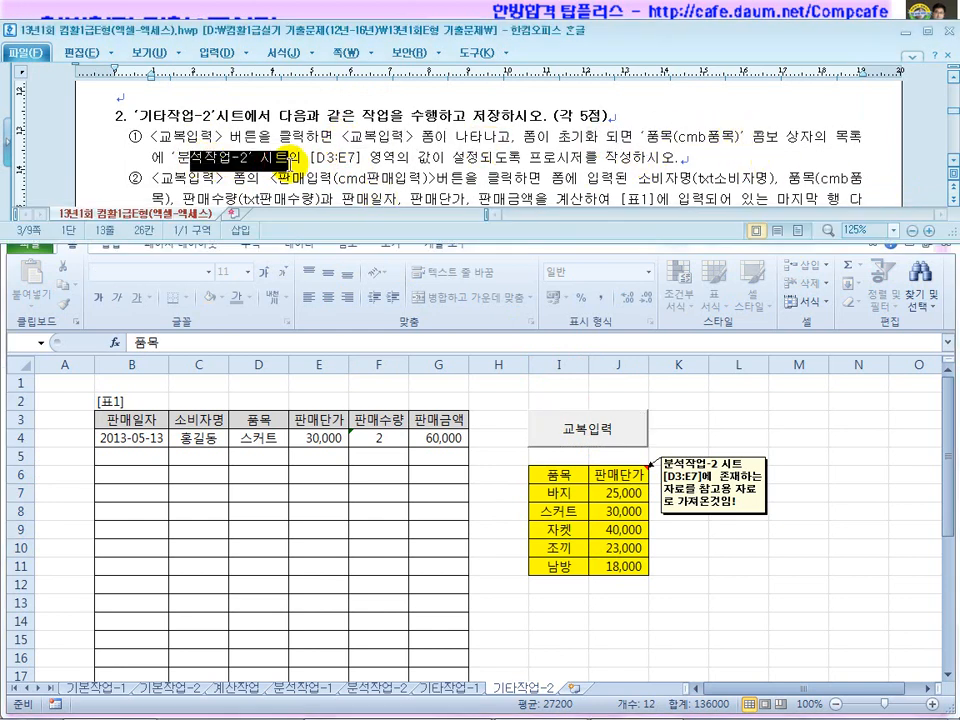
left_click(617, 470)
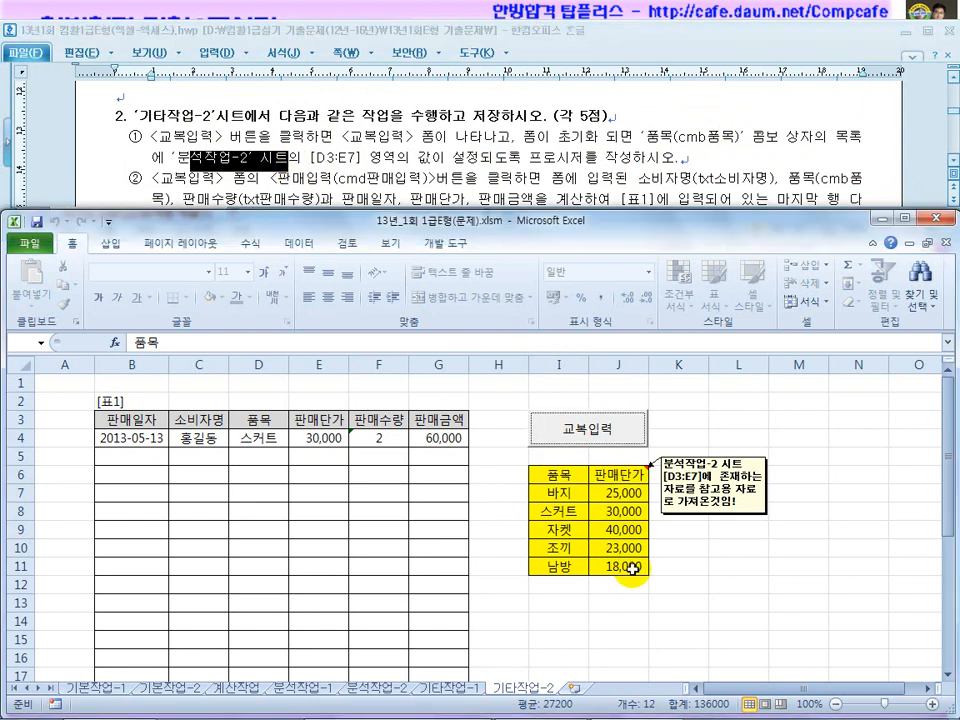
left_click_drag(558, 474, 603, 477)
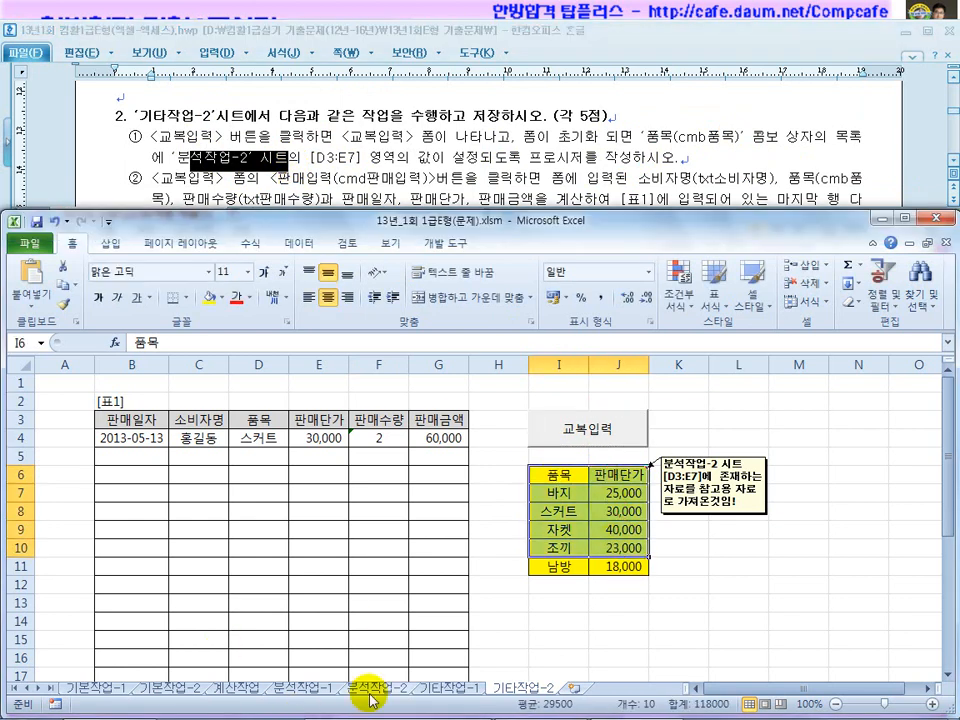
left_click(360, 686)
left_click_drag(229, 401, 301, 495)
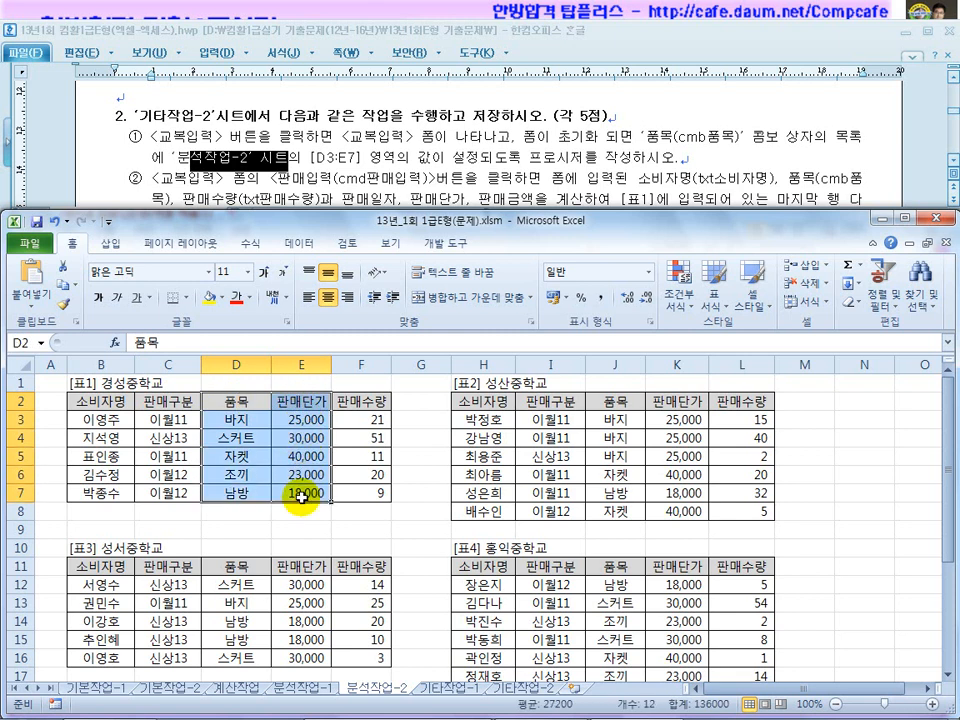
left_click(530, 688)
left_click(553, 621)
left_click_drag(556, 474, 607, 567)
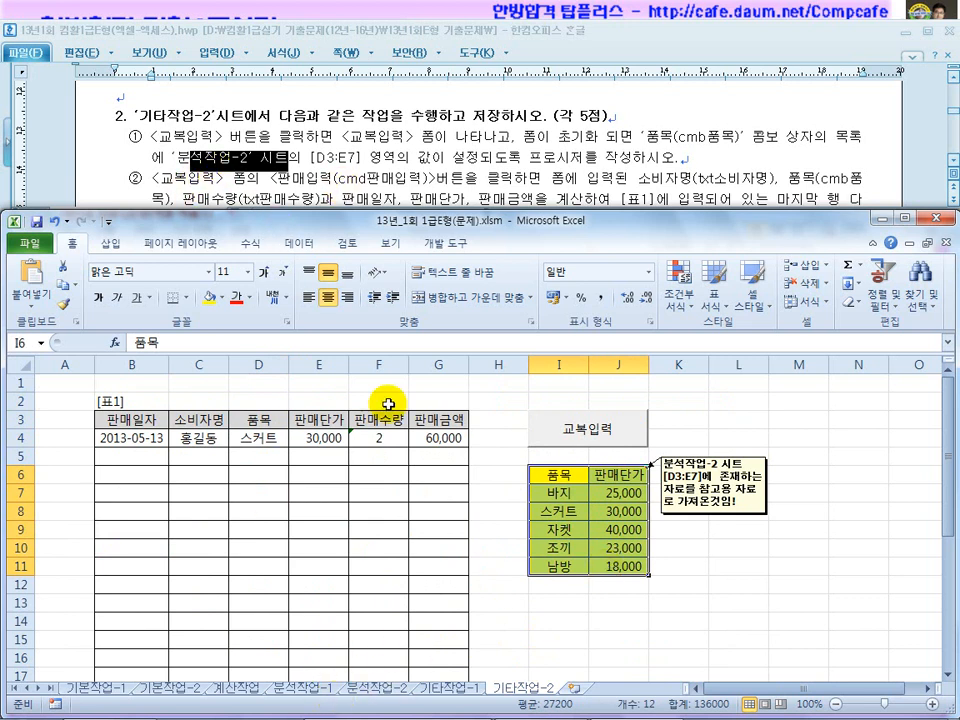
In design mode, open the 교복입력 button's Click procedure code.
left_click(437, 250)
left_click(327, 287)
left_click(550, 428)
double_click(550, 428)
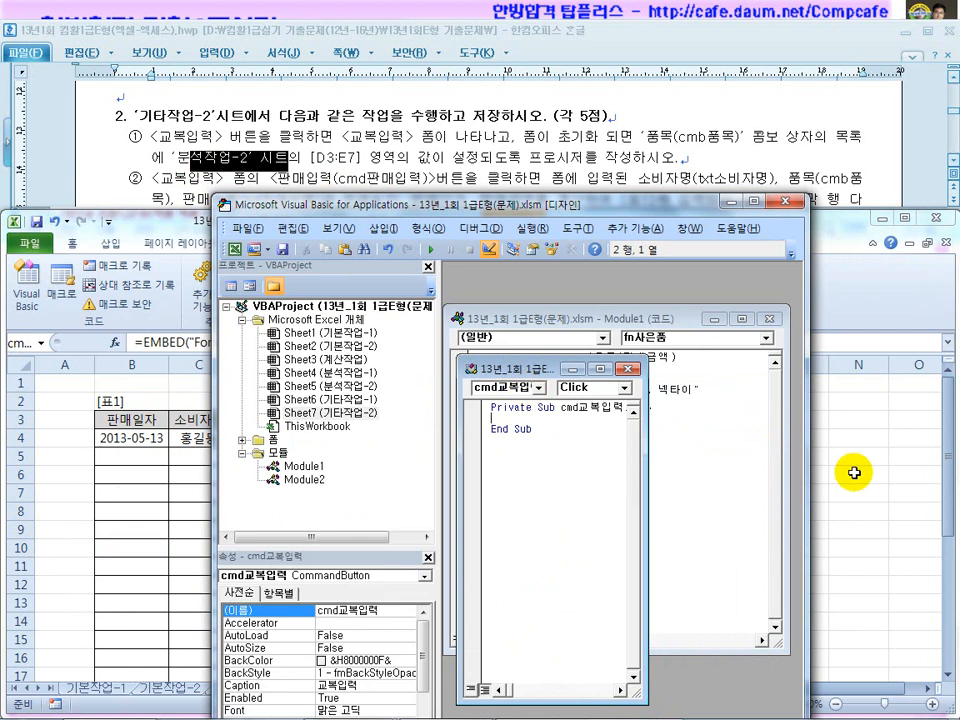
Write 교복입력.Show in the cmd교복입력_Click procedure.
left_click_drag(809, 472, 955, 470)
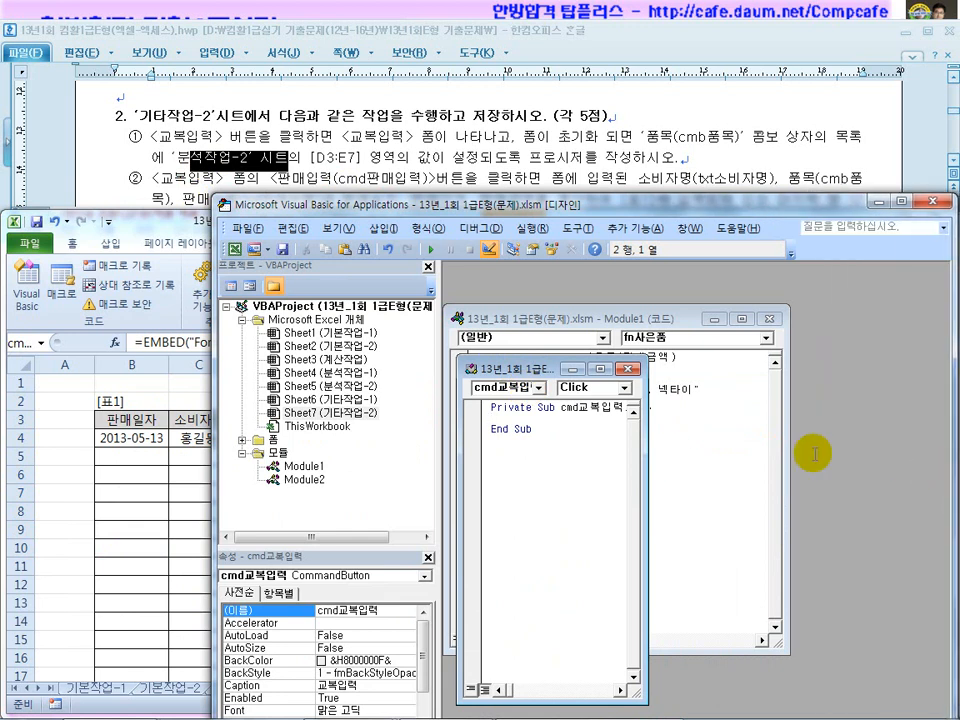
left_click_drag(643, 476, 881, 473)
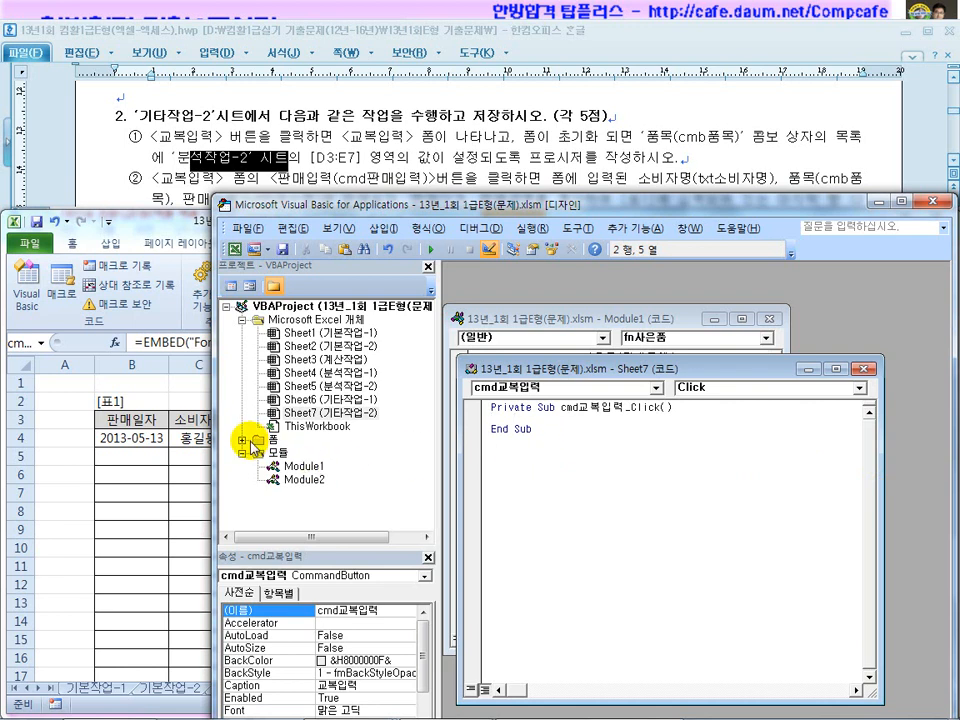
left_click(241, 440)
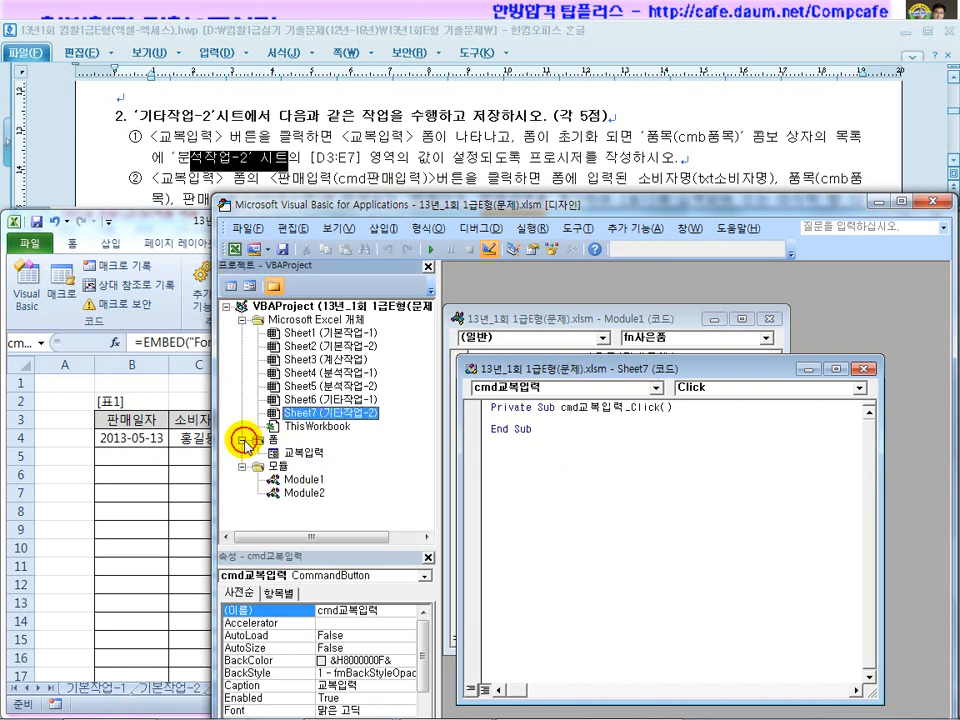
left_click(337, 228)
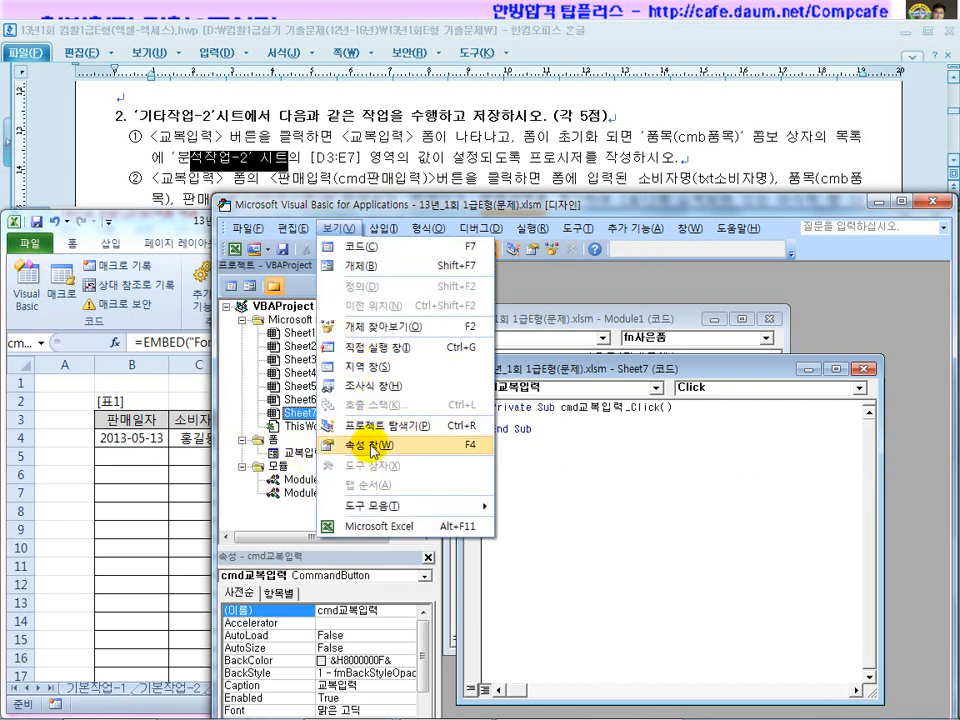
left_click(508, 207)
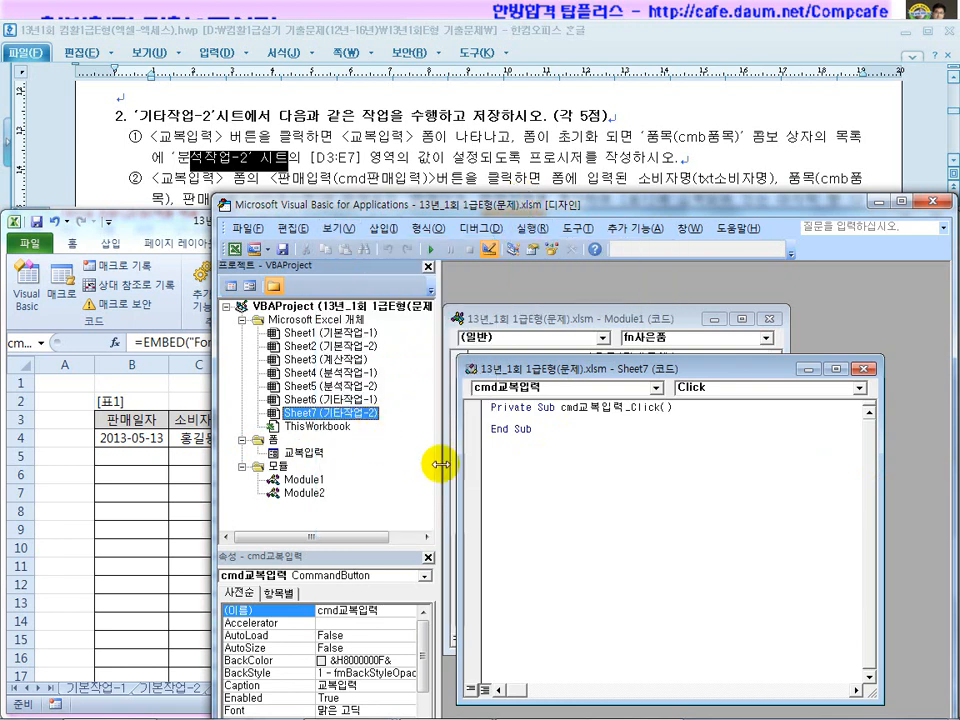
left_click(540, 427)
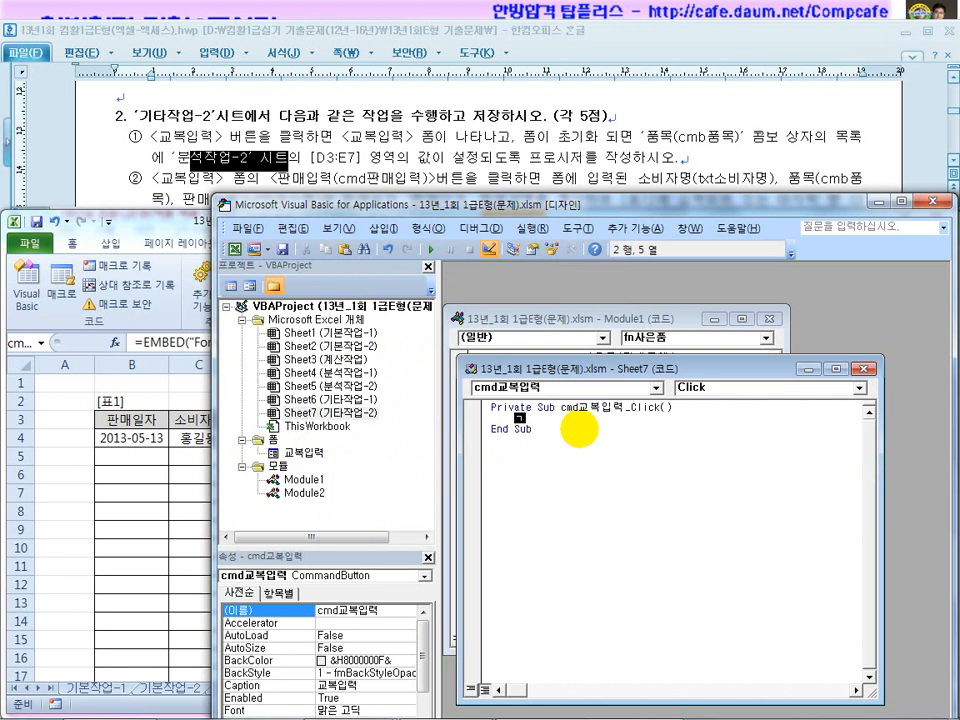
type("교복입력.")
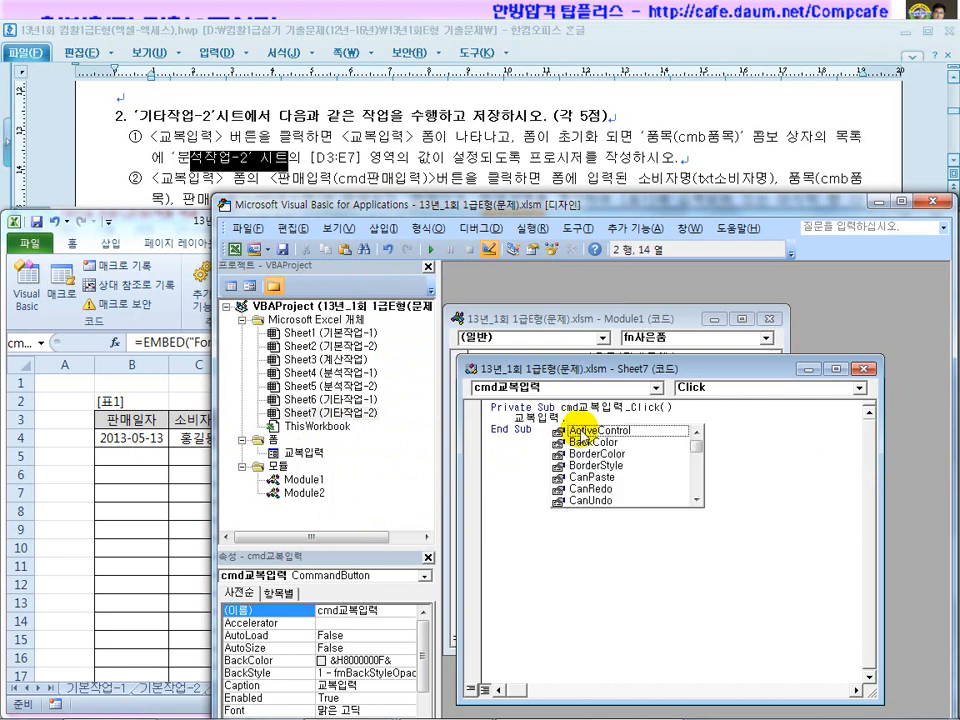
type("sho")
double_click(580, 430)
left_click(577, 464)
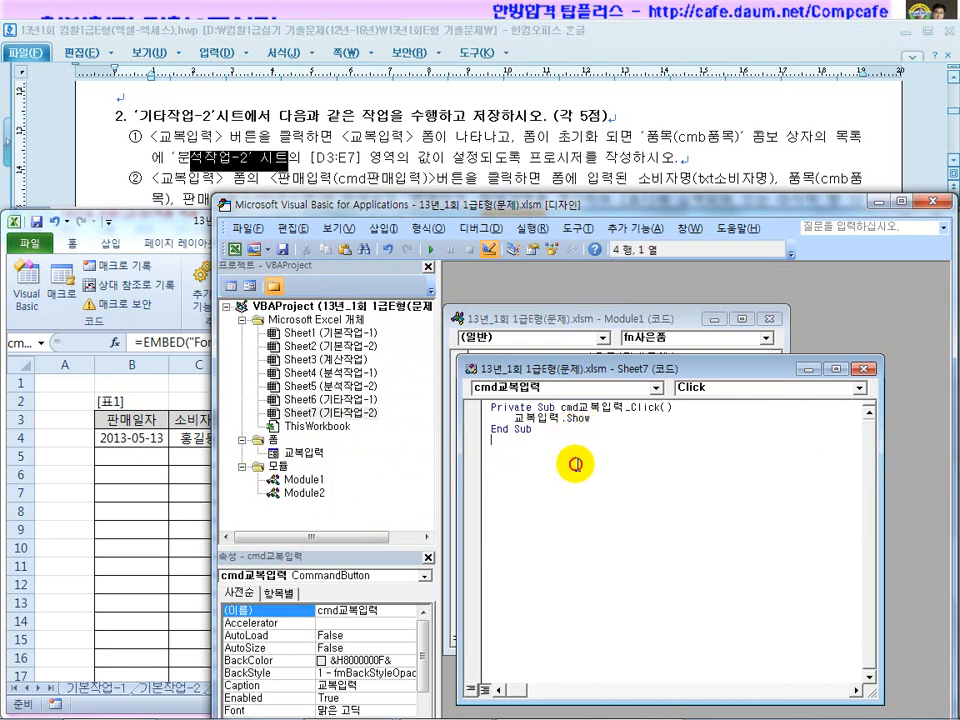
In the 교복입력 form's code, add UserForm_Initialize and delete UserForm_Click.
double_click(304, 453)
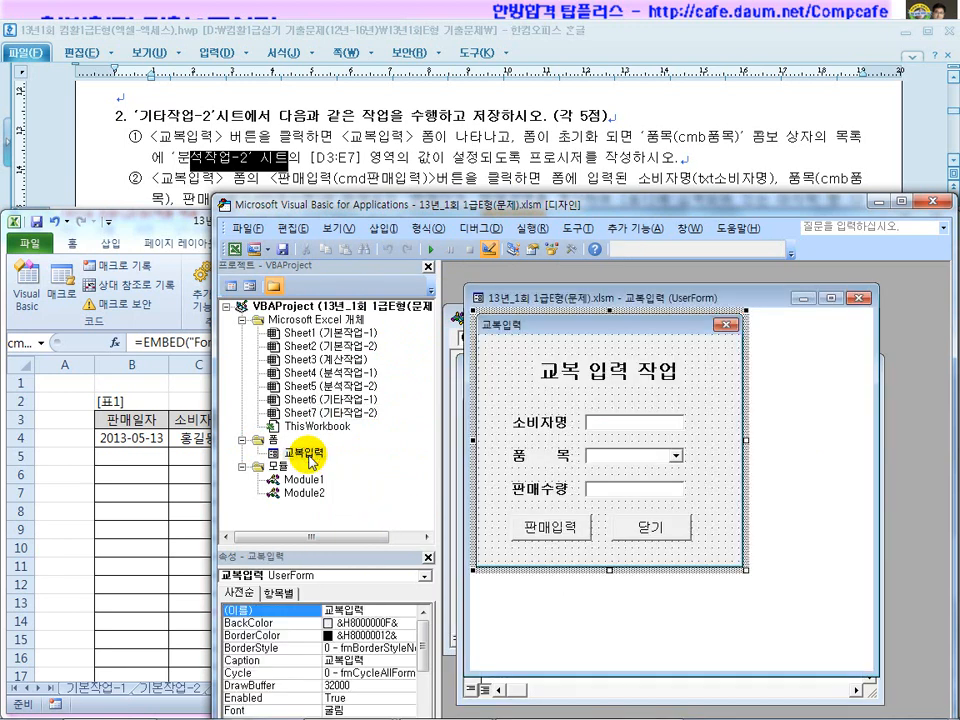
double_click(713, 420)
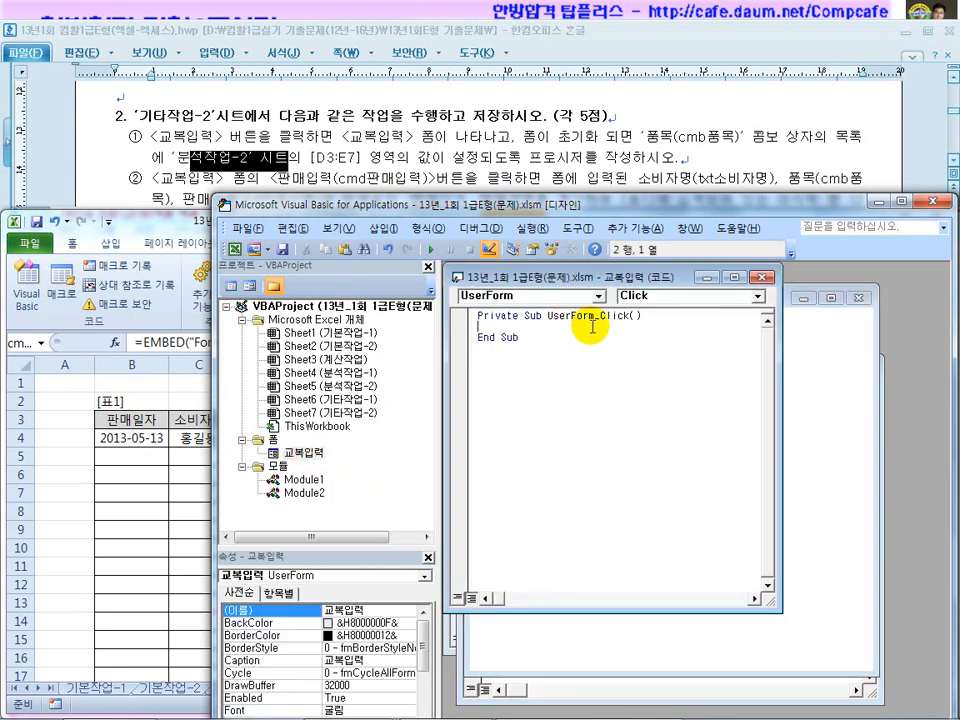
left_click(662, 297)
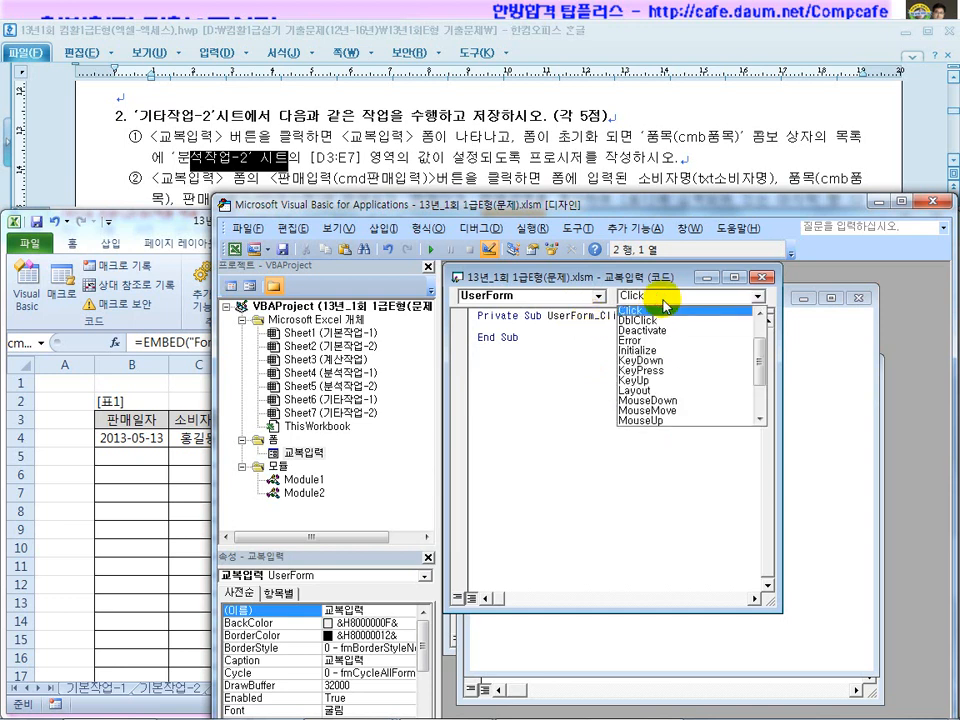
left_click(662, 352)
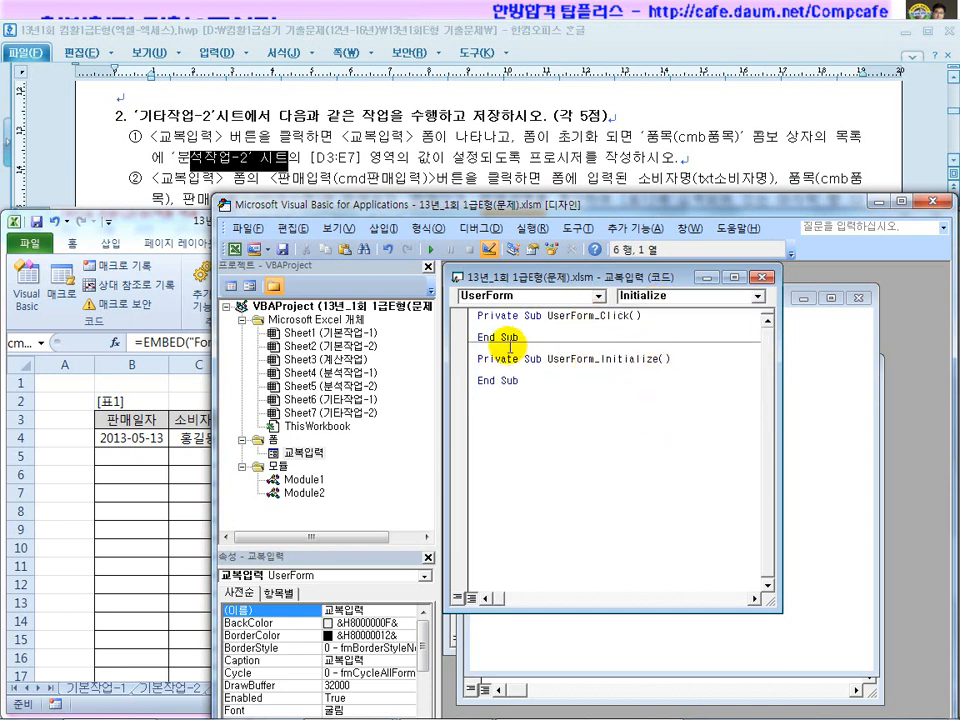
double_click(456, 315)
key("Delete")
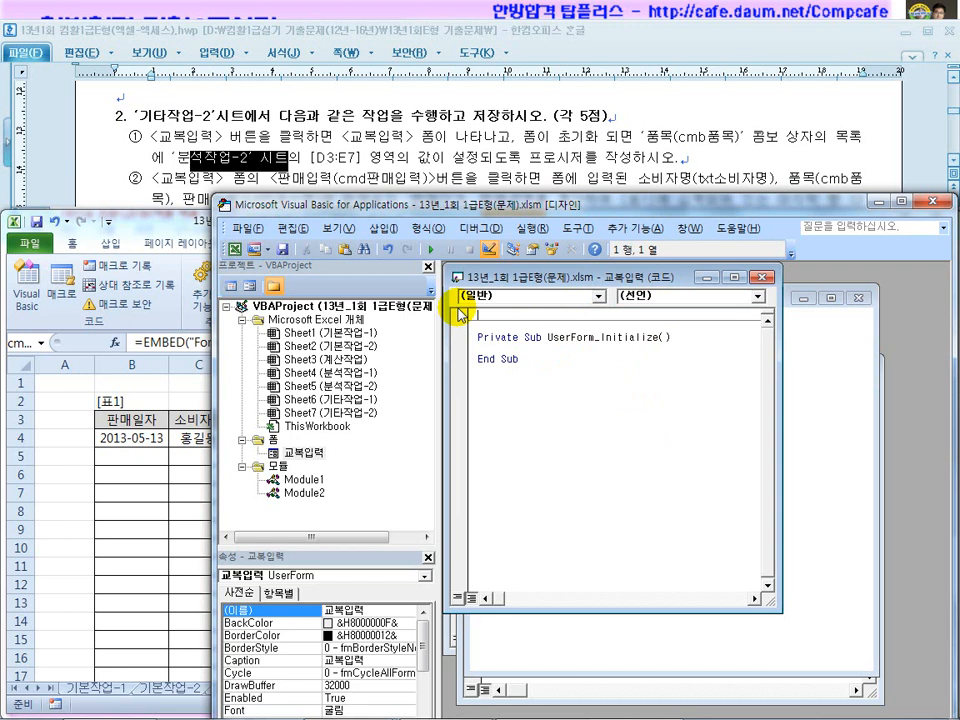
left_click(549, 356)
left_click(519, 350)
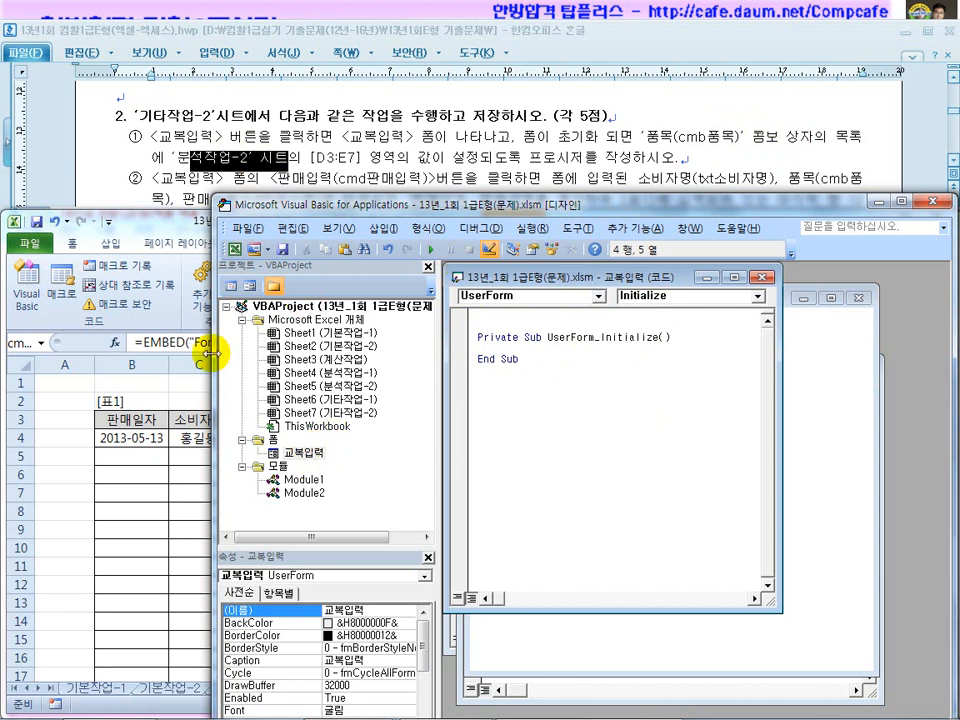
Rearrange the editor panes and select the 품목 combo box to check its name.
left_click_drag(212, 352, 30, 347)
left_click_drag(258, 413, 186, 420)
left_click_drag(381, 276, 773, 332)
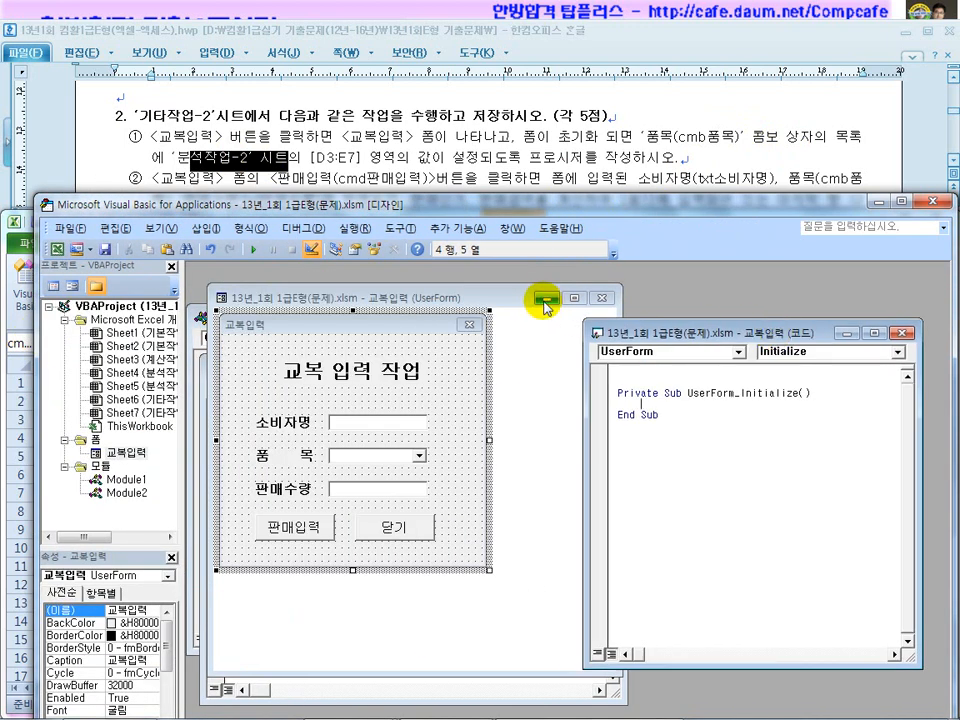
left_click(390, 442)
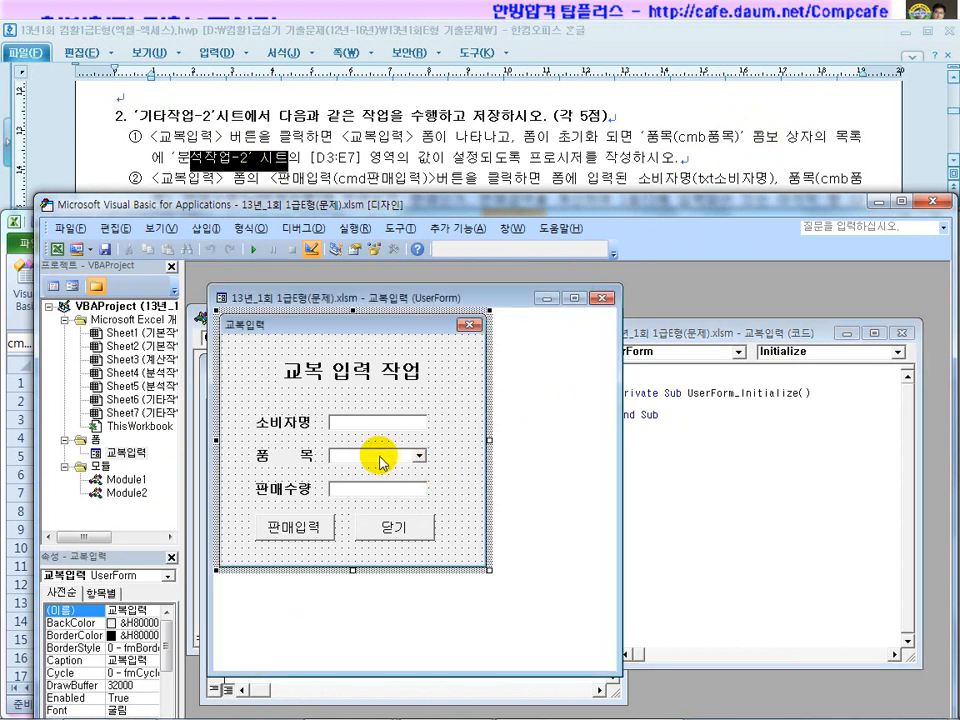
left_click(381, 458)
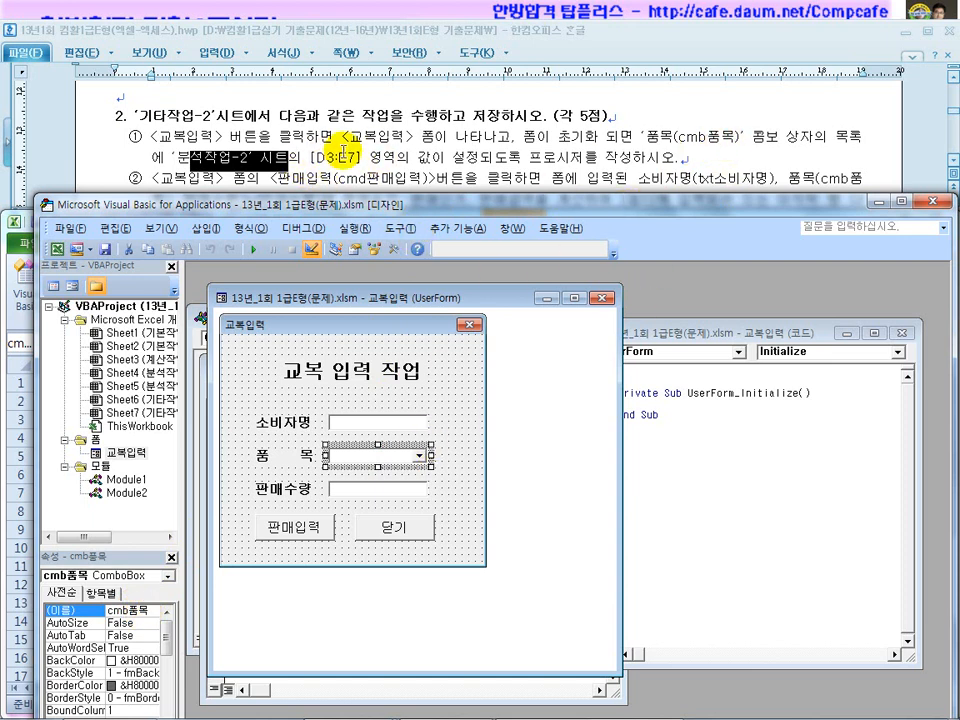
Start the Initialize code with cmb품목.RowSource = "".
left_click(678, 415)
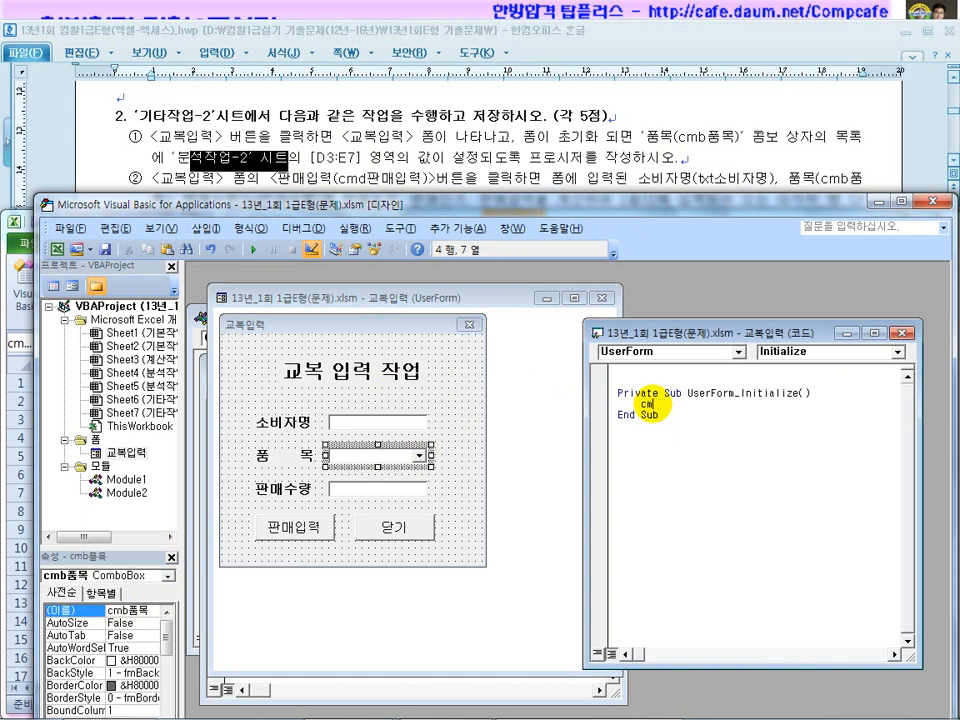
type("목.")
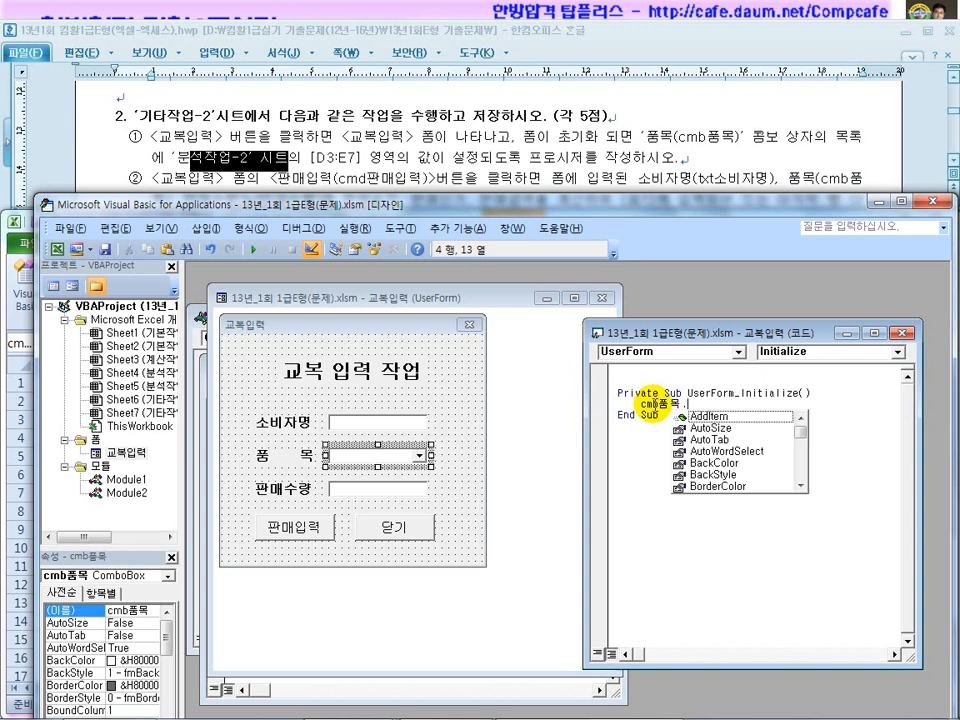
type("ㄱ ")
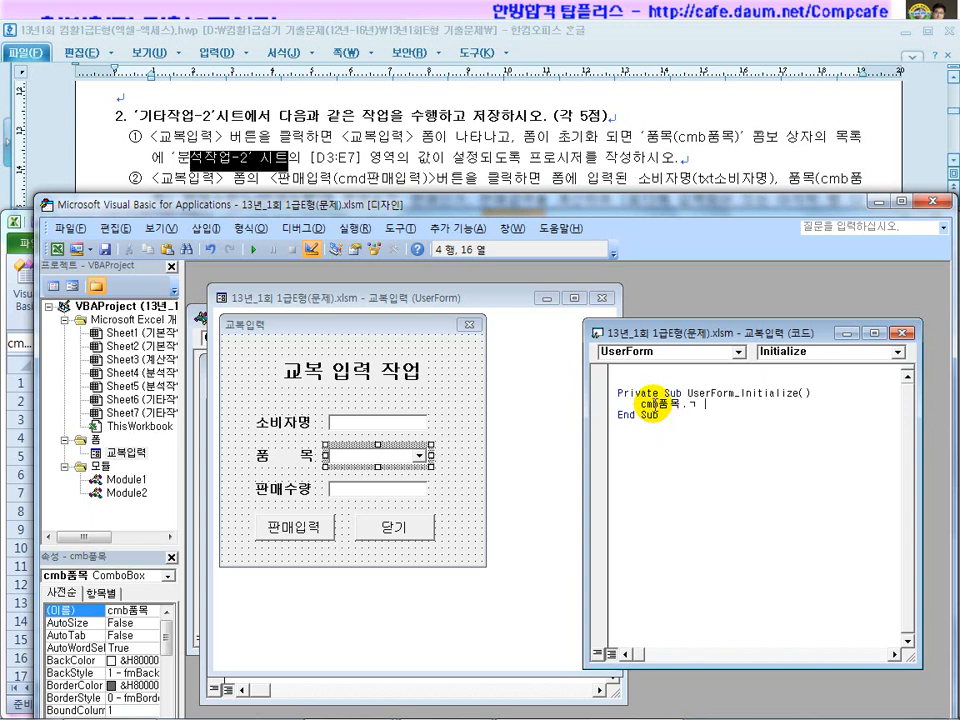
type(".ㄱ")
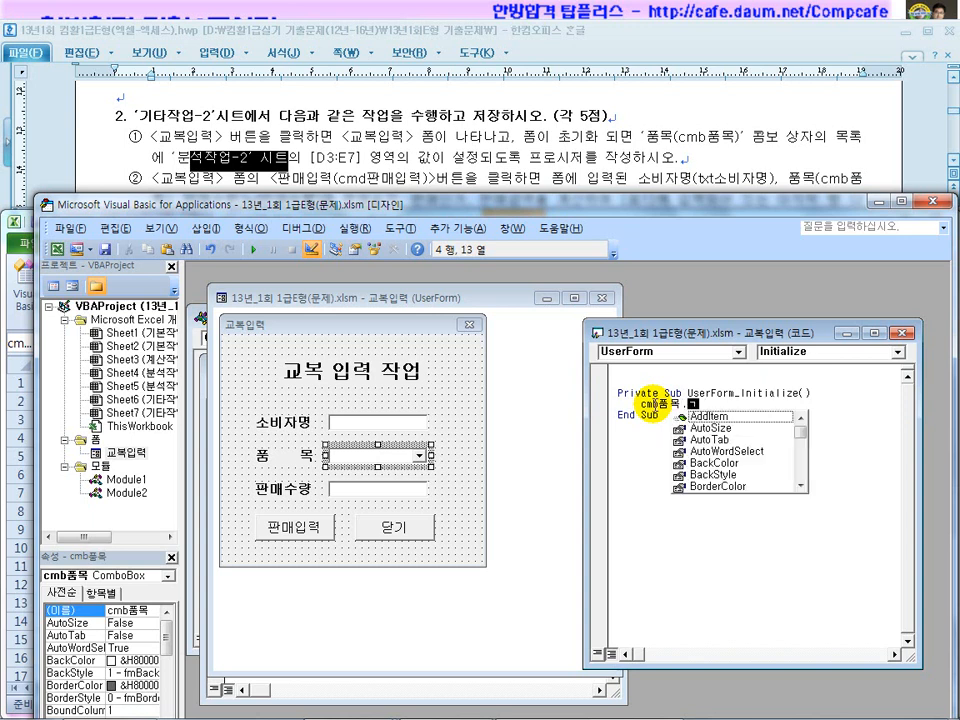
key("BackSpace")
type("ro")
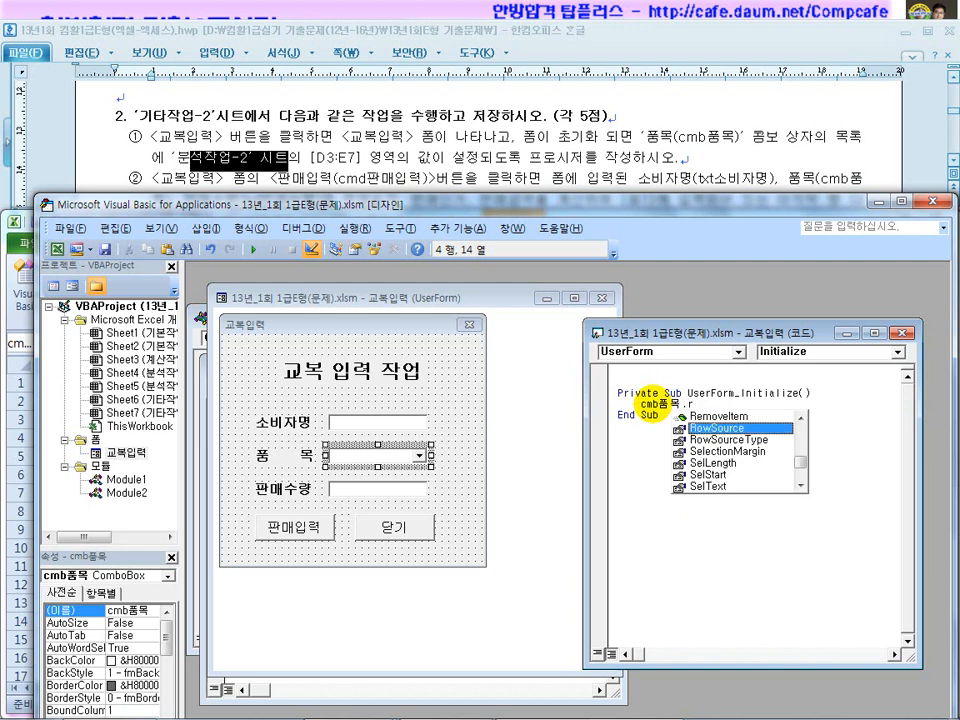
key("Tab")
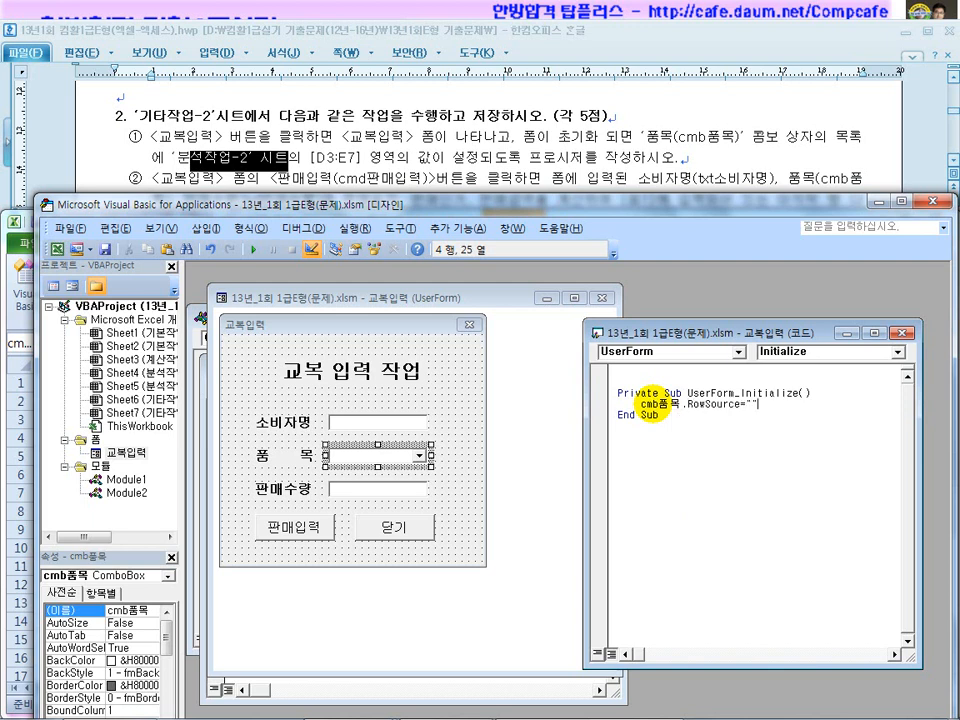
Check the I6:J11 list and copy the 분석작업-2 [D3:E7] reference from the instructions.
left_click(545, 703)
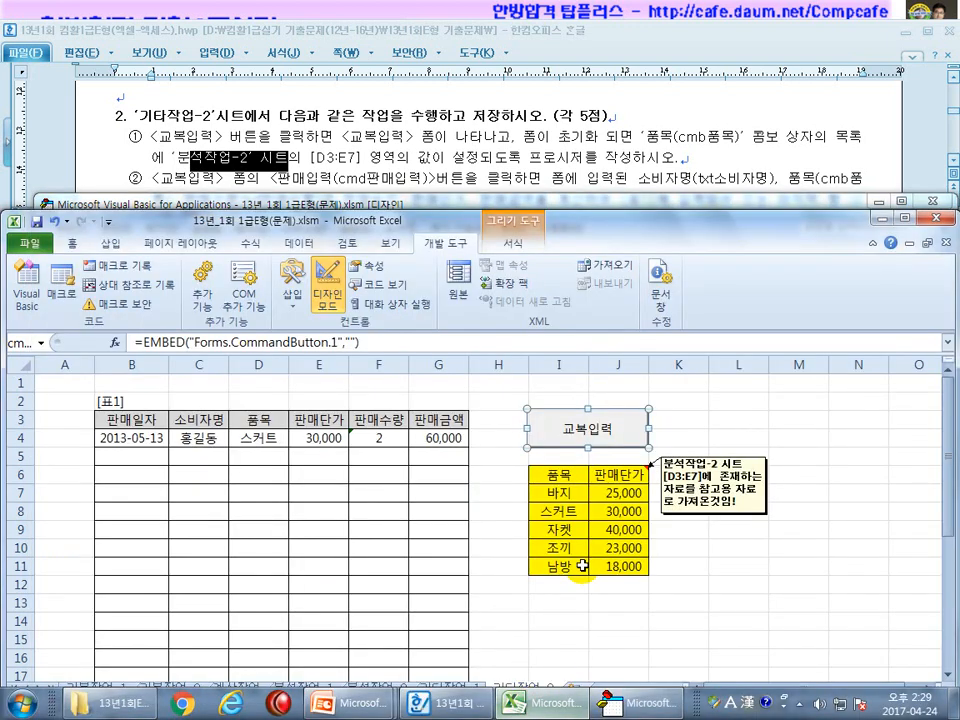
left_click_drag(548, 477, 629, 557)
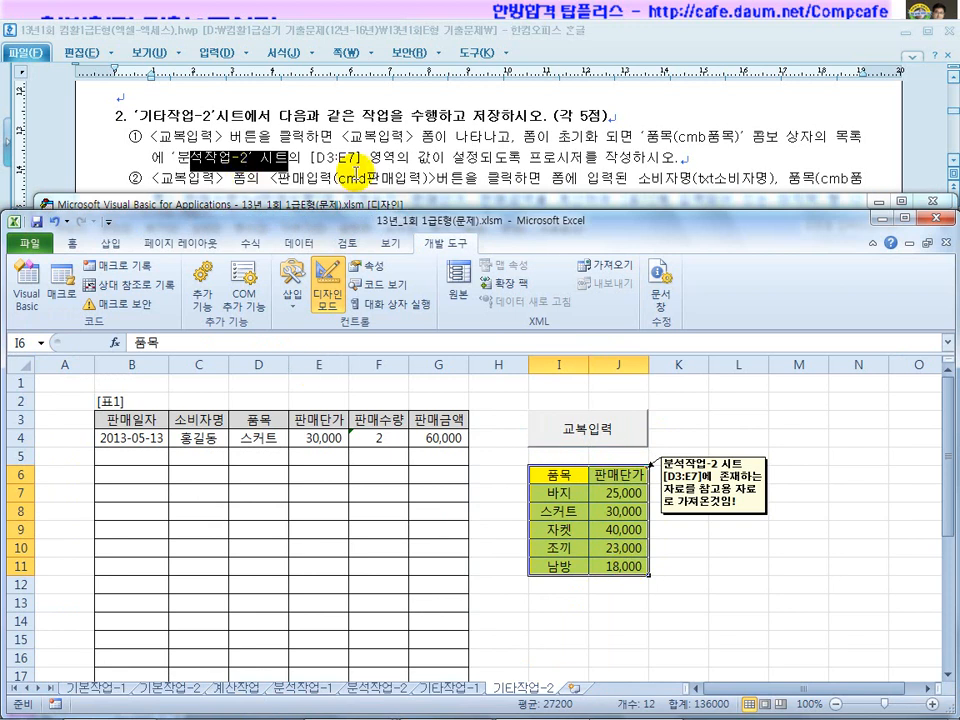
left_click(338, 160)
left_click_drag(338, 160, 172, 157)
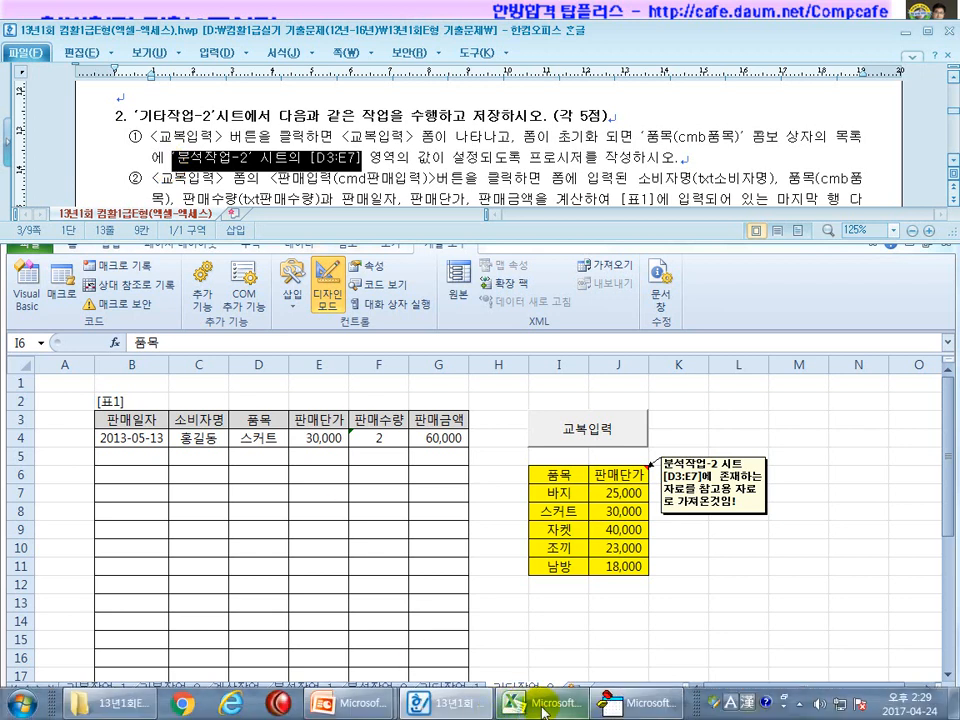
left_click(625, 703)
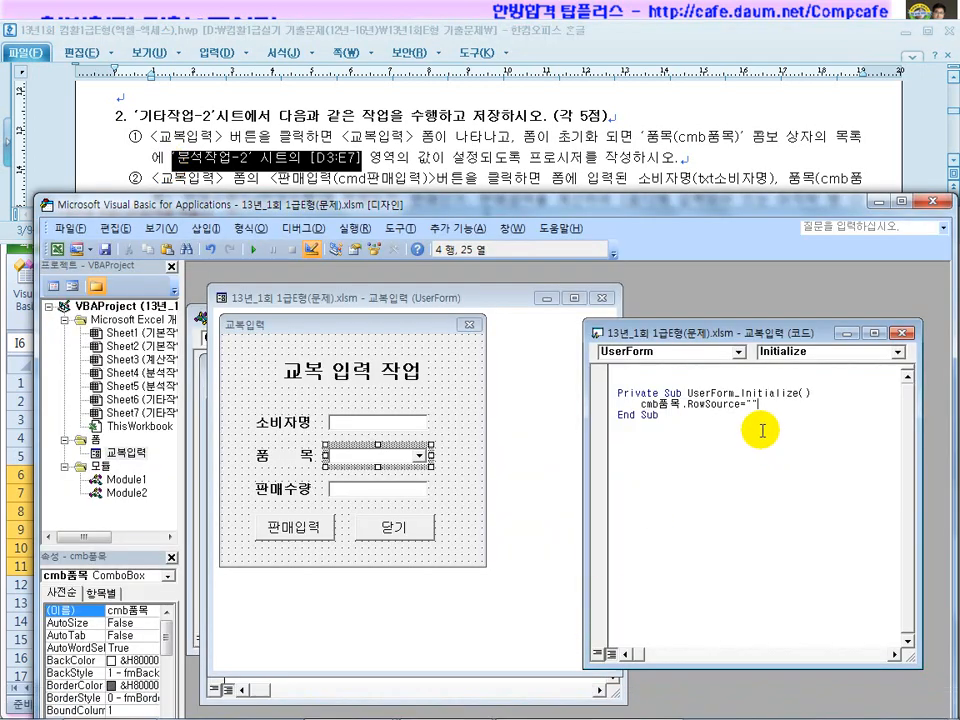
Paste the 분석작업-2 D3:E7 reference inside the RowSource quotes and fix its quoting.
key("Left")
type("‘분석작업-2’ 시트의 [D3:E7]")
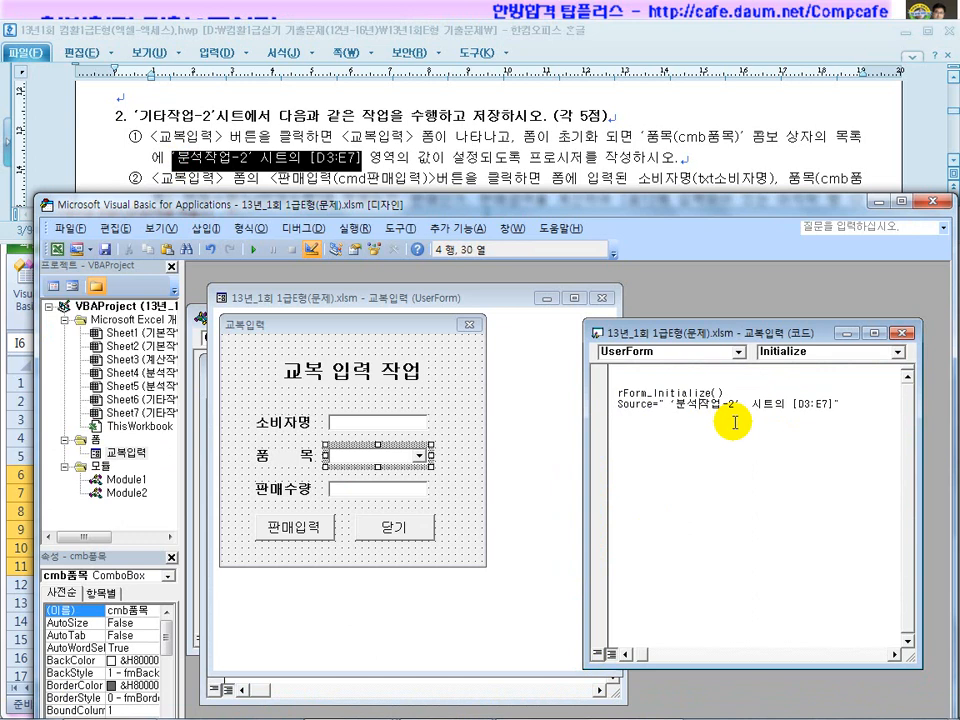
key("Delete")
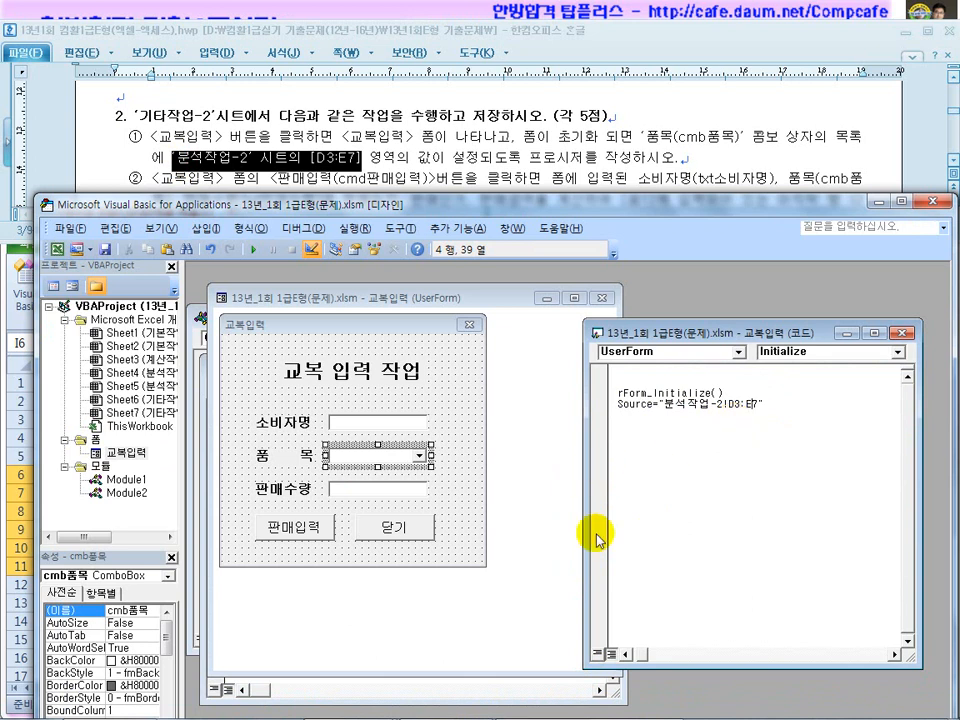
left_click(626, 654)
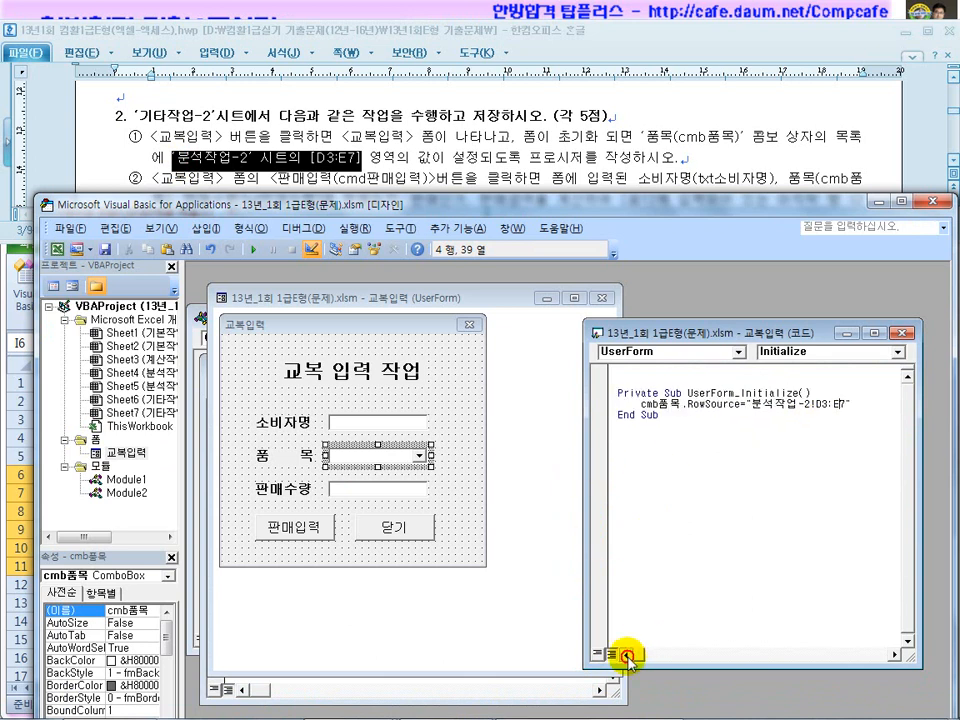
left_click(805, 406)
left_click_drag(805, 406, 755, 404)
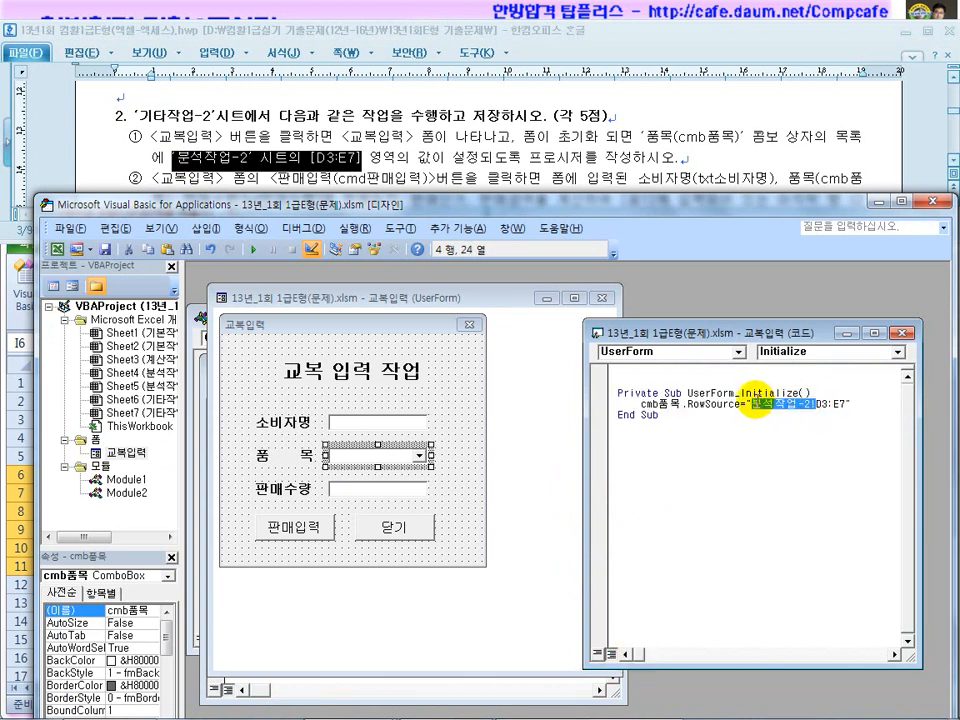
left_click_drag(846, 406, 818, 407)
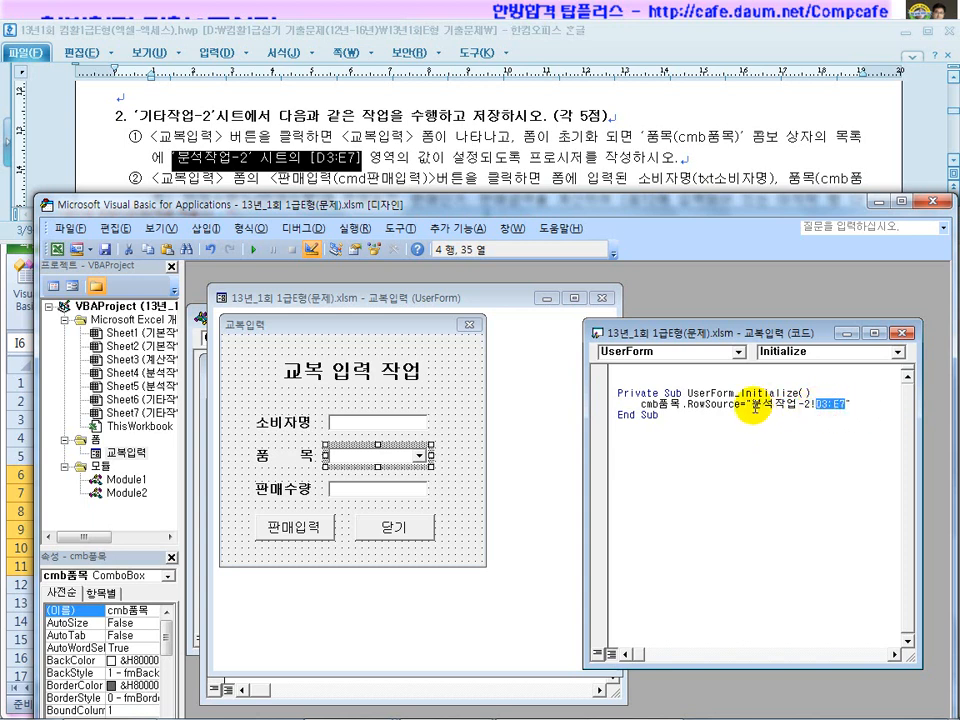
left_click(820, 408)
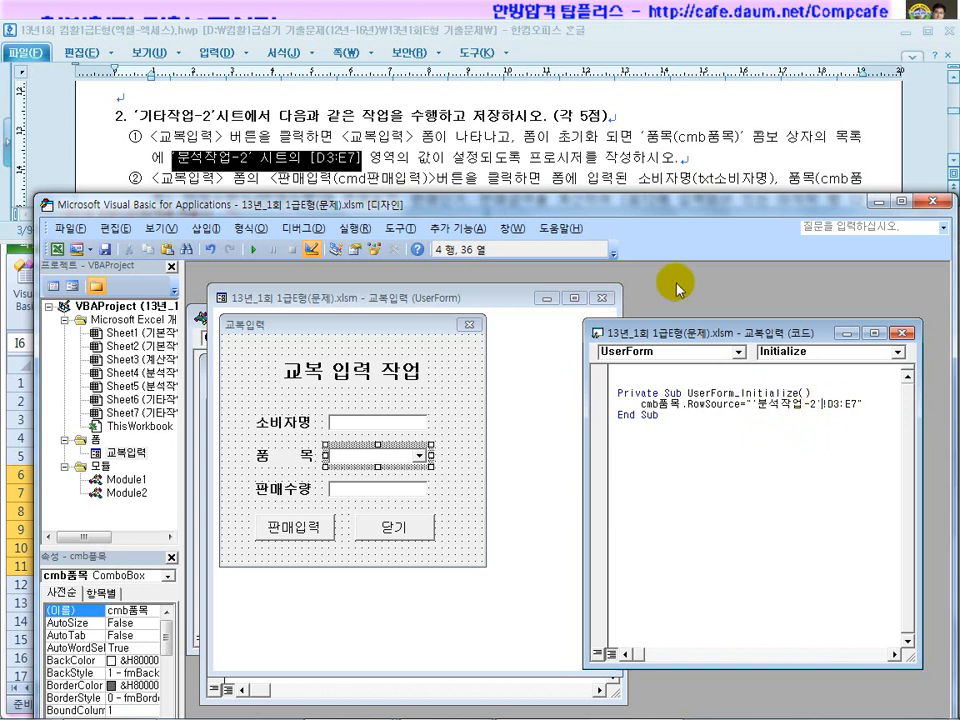
Run 교복입력 to check that 품목 lists 바지, 스커트, 자켓, 조끼, 남방 with prices, then reopen its code.
left_click(929, 204)
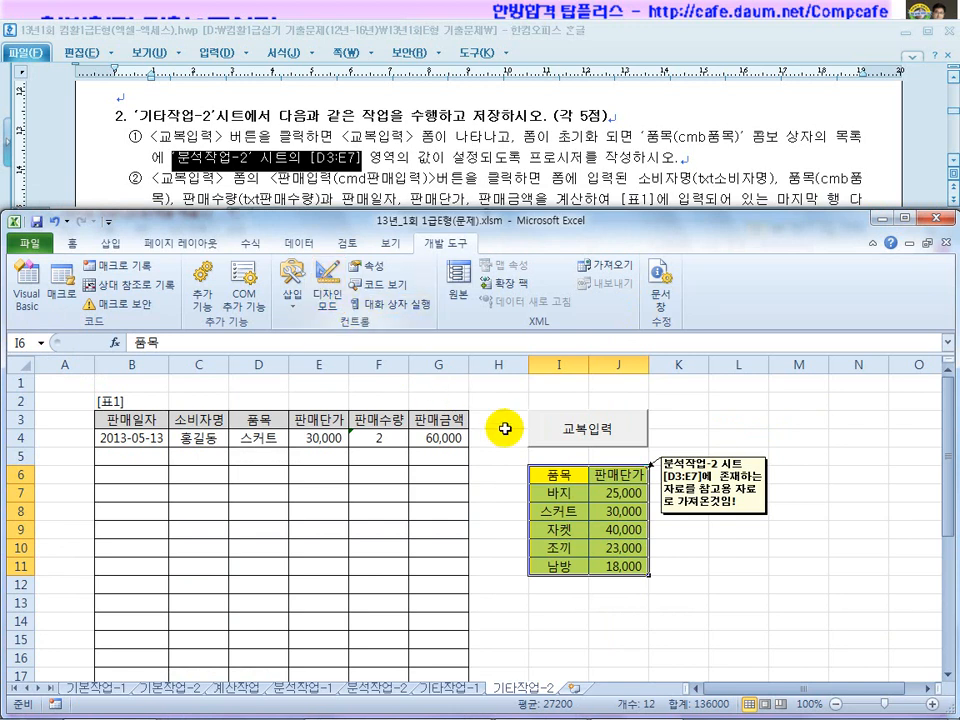
left_click(330, 290)
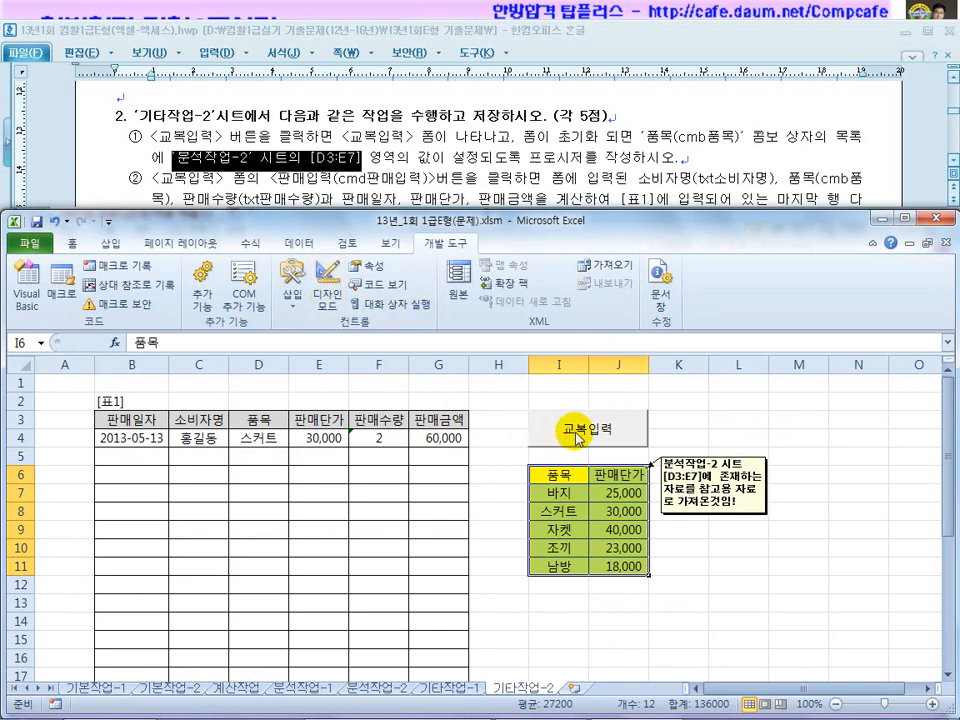
left_click(555, 438)
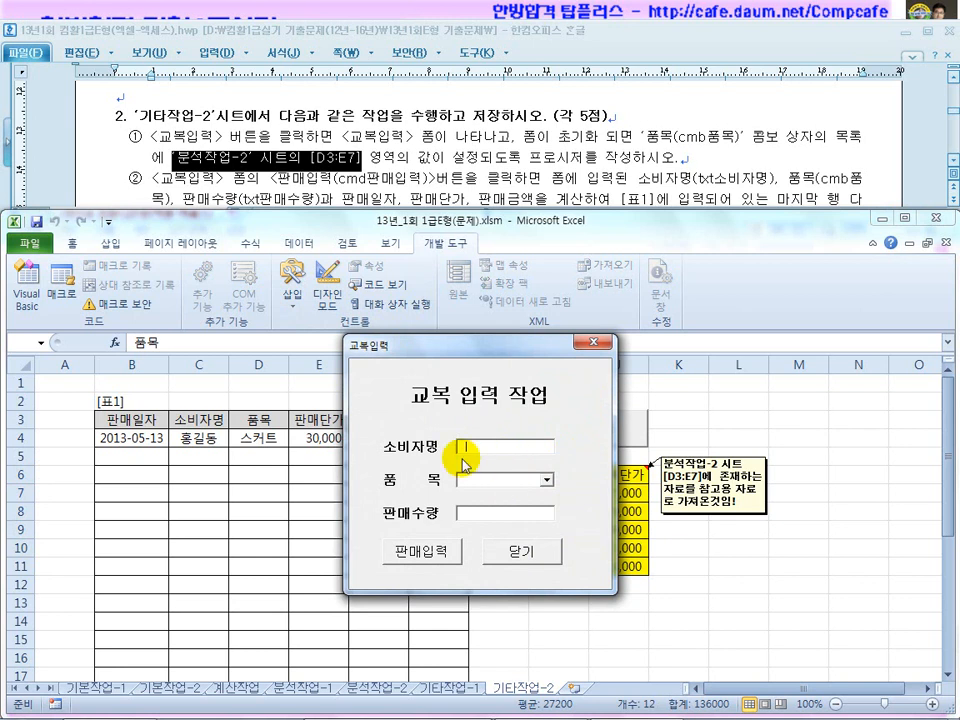
left_click(546, 479)
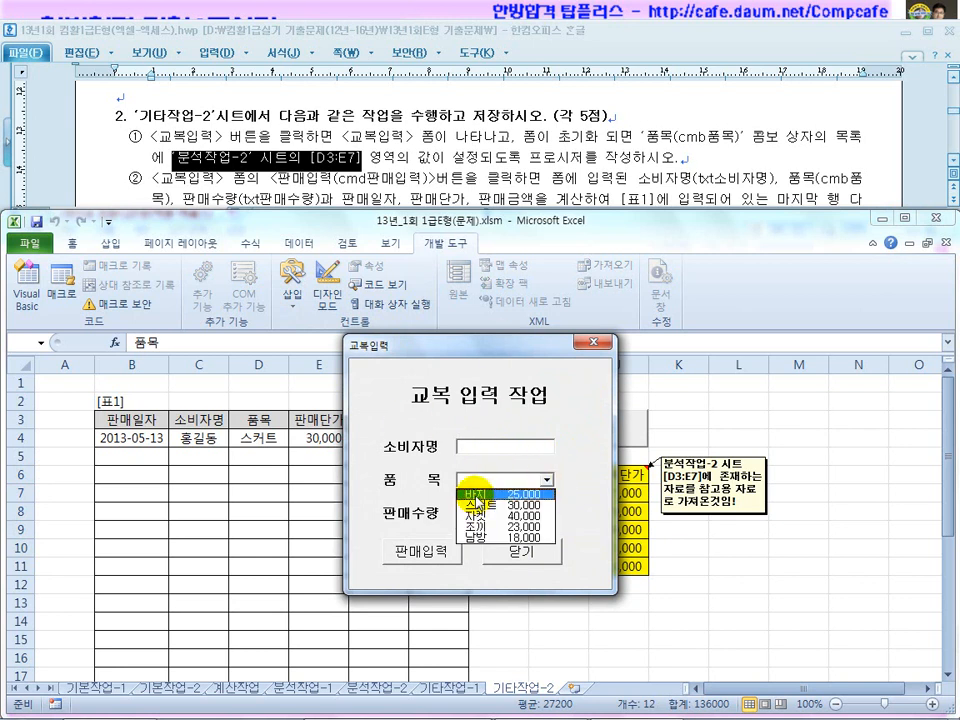
left_click_drag(497, 349, 332, 368)
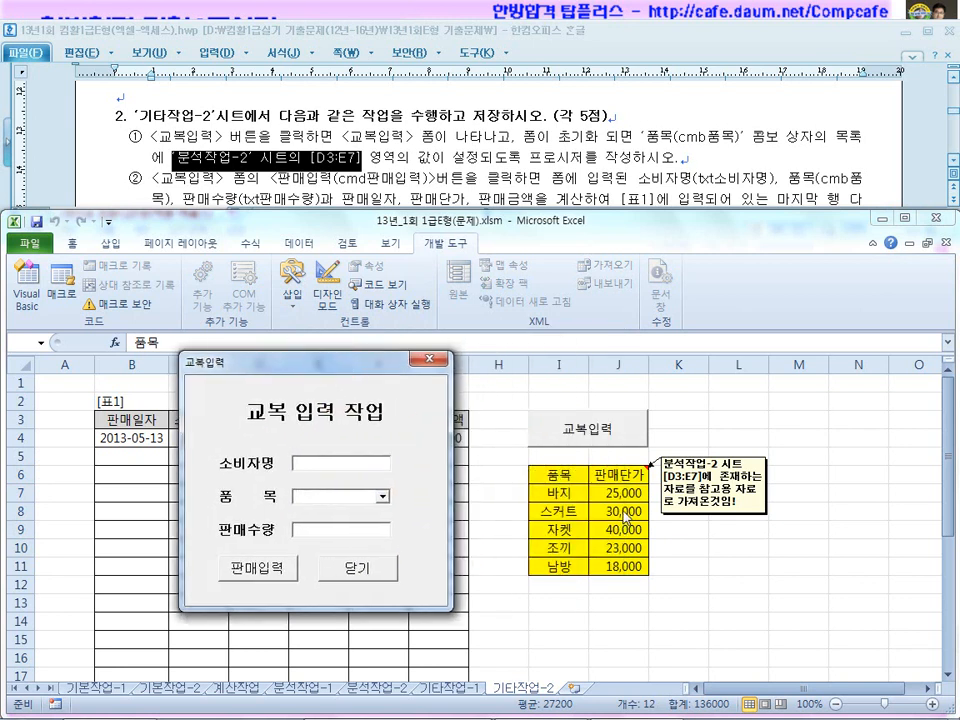
left_click(380, 496)
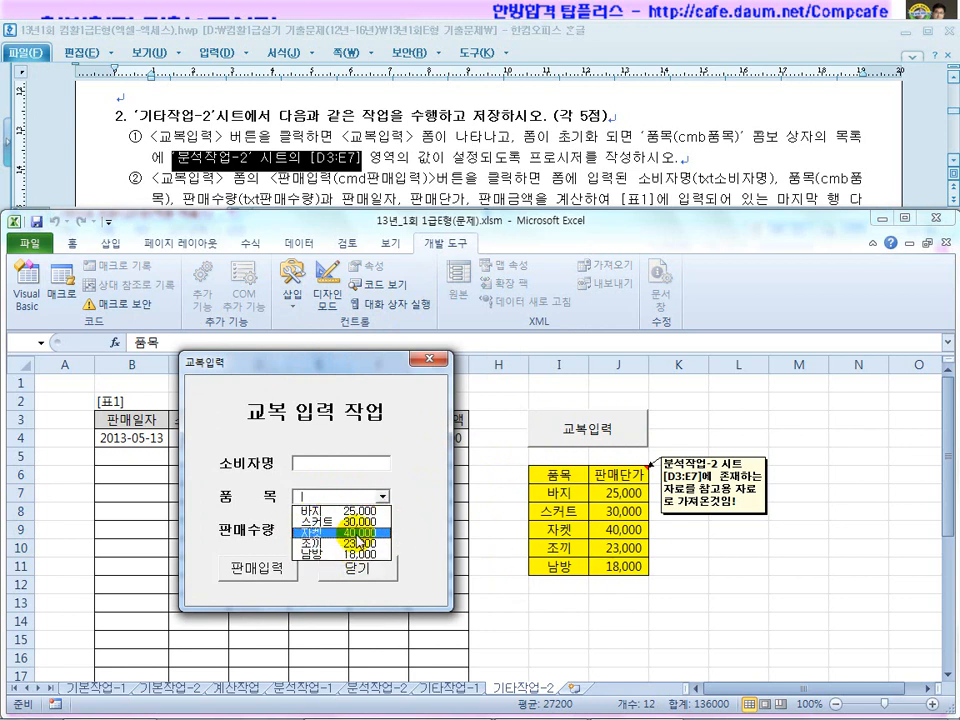
left_click(432, 358)
left_click(328, 290)
double_click(588, 432)
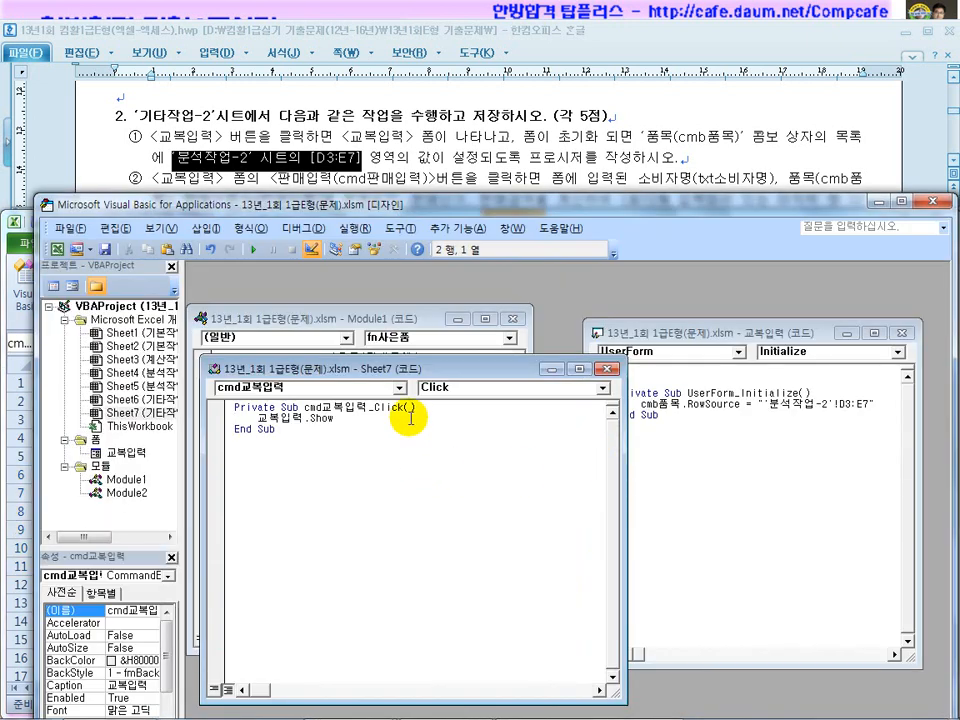
Arrange the code windows and open the 교복입력 form designer with the 품목 combo selected.
left_click_drag(365, 368, 407, 303)
left_click(457, 319)
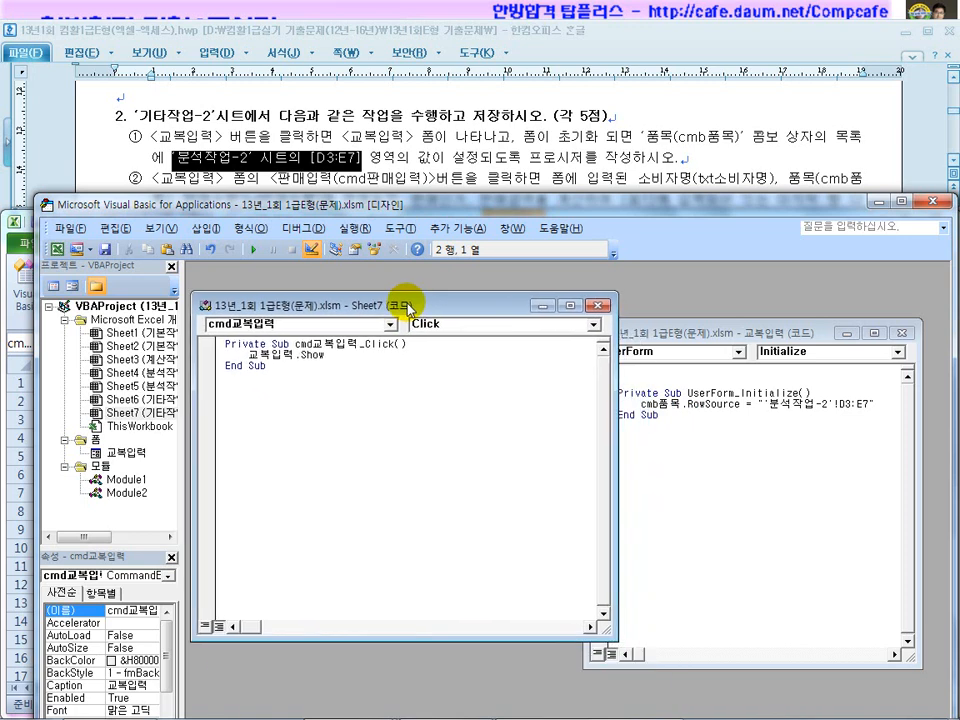
left_click_drag(614, 512, 473, 497)
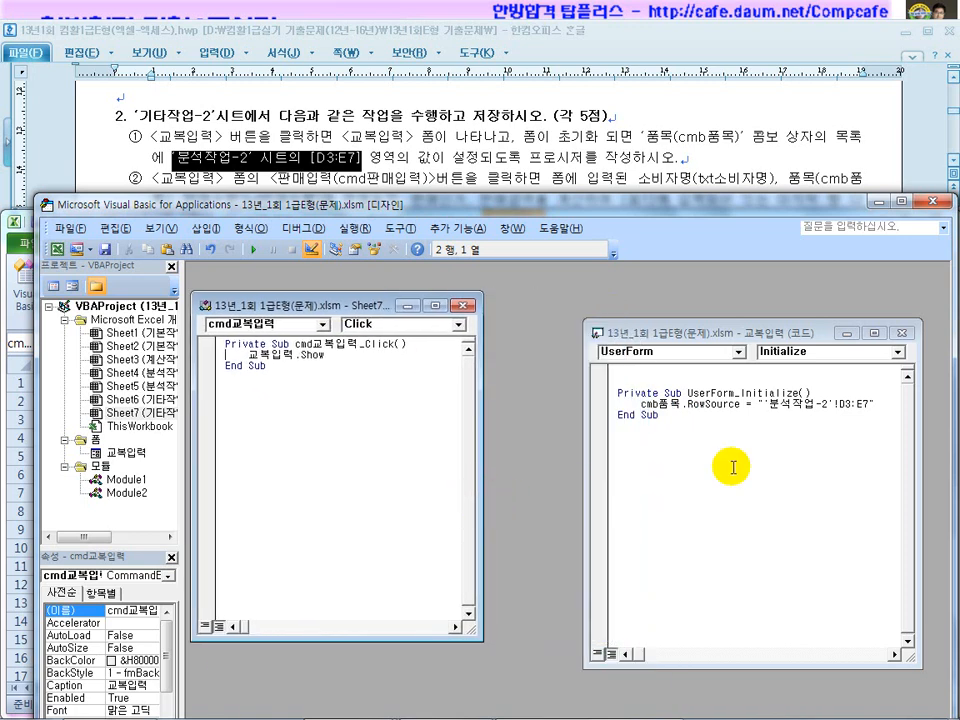
double_click(100, 453)
left_click(362, 458)
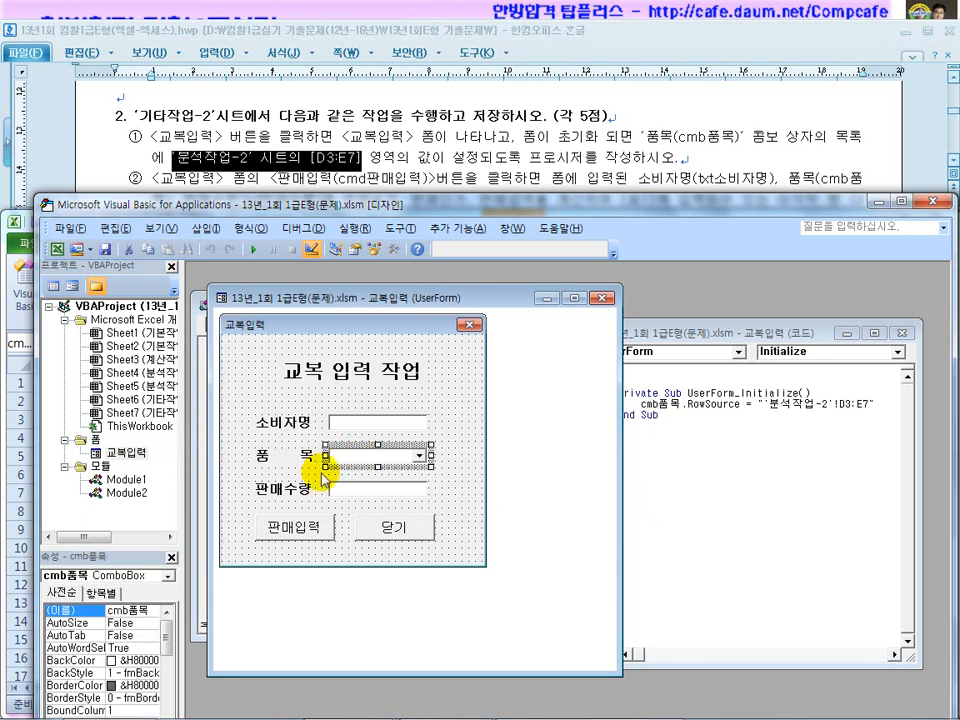
Set the cmb품목 combo box's ColumnCount property to 1.
left_click_drag(146, 548, 147, 519)
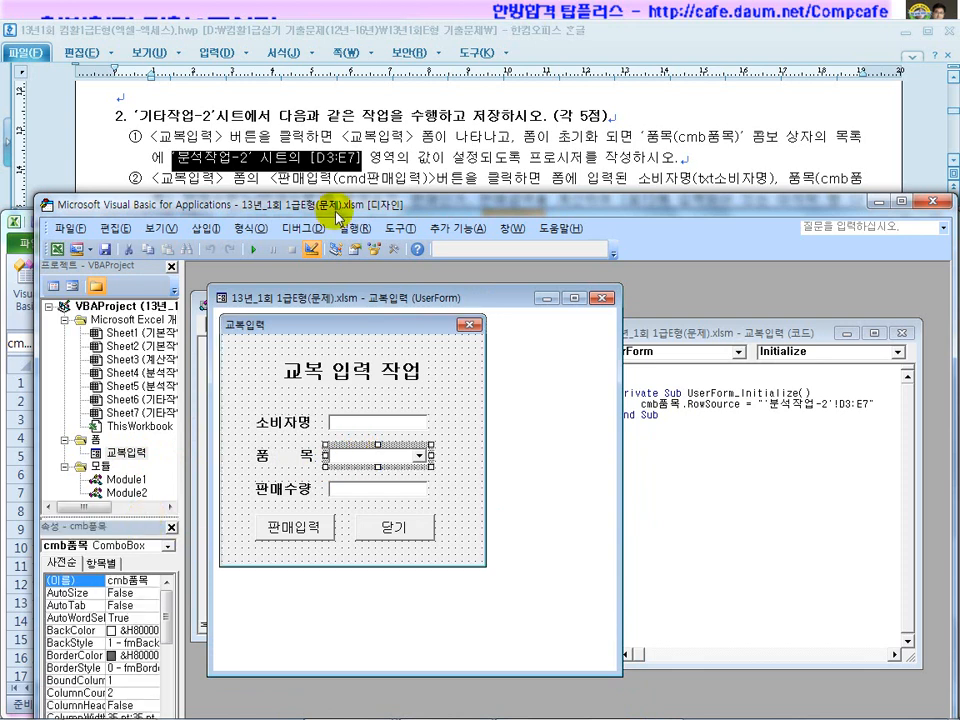
left_click_drag(336, 209, 338, 92)
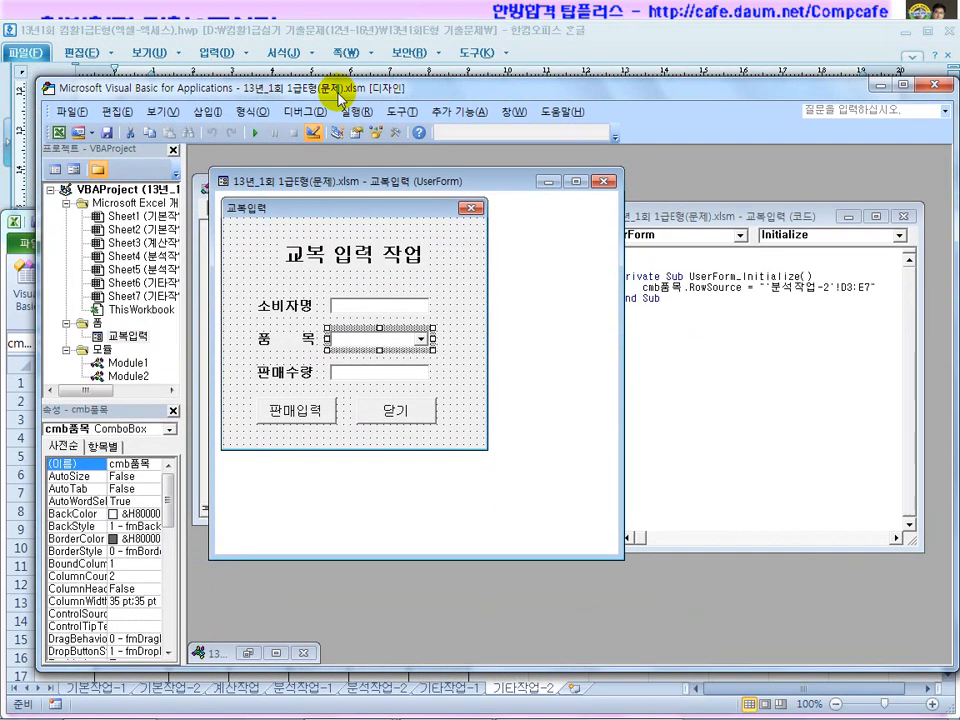
left_click(130, 577)
left_click_drag(124, 577, 100, 577)
left_click(130, 578)
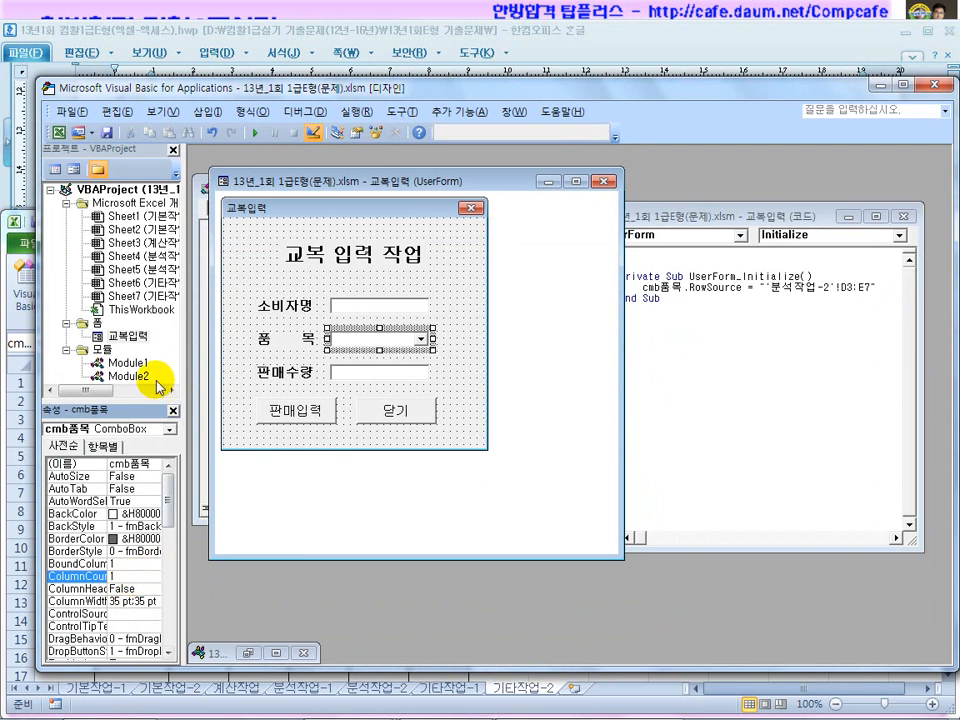
Return to the sheet, exit Design Mode and launch the 교복입력 form.
left_click(928, 87)
left_click(327, 288)
left_click(560, 430)
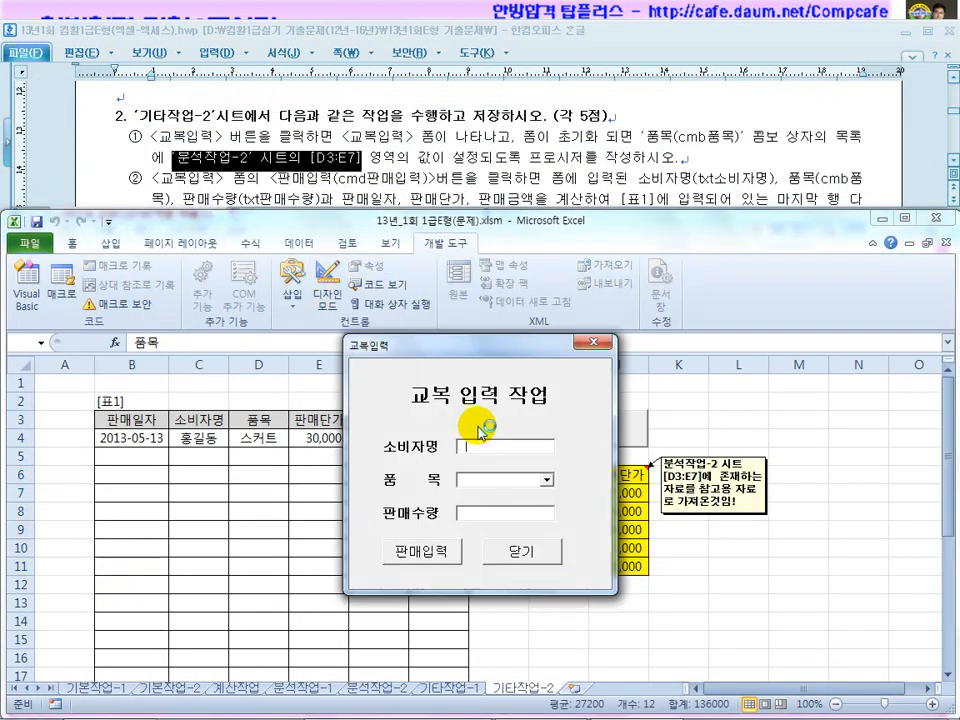
Check the single-column 품목 list against the price table, then close the form.
left_click(546, 479)
left_click(488, 346)
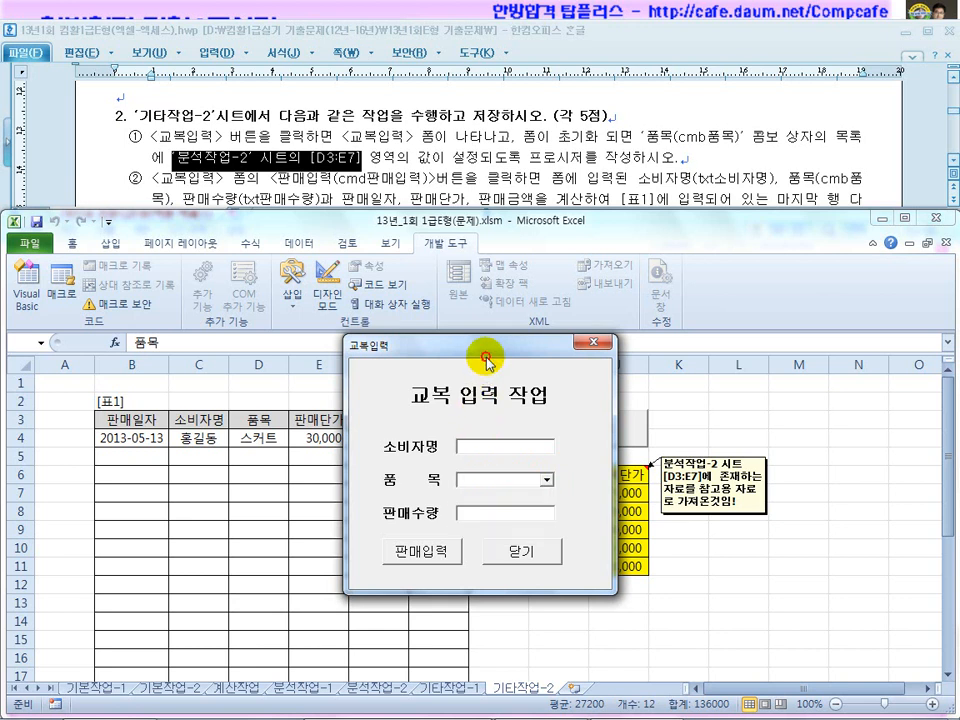
left_click_drag(488, 346, 361, 368)
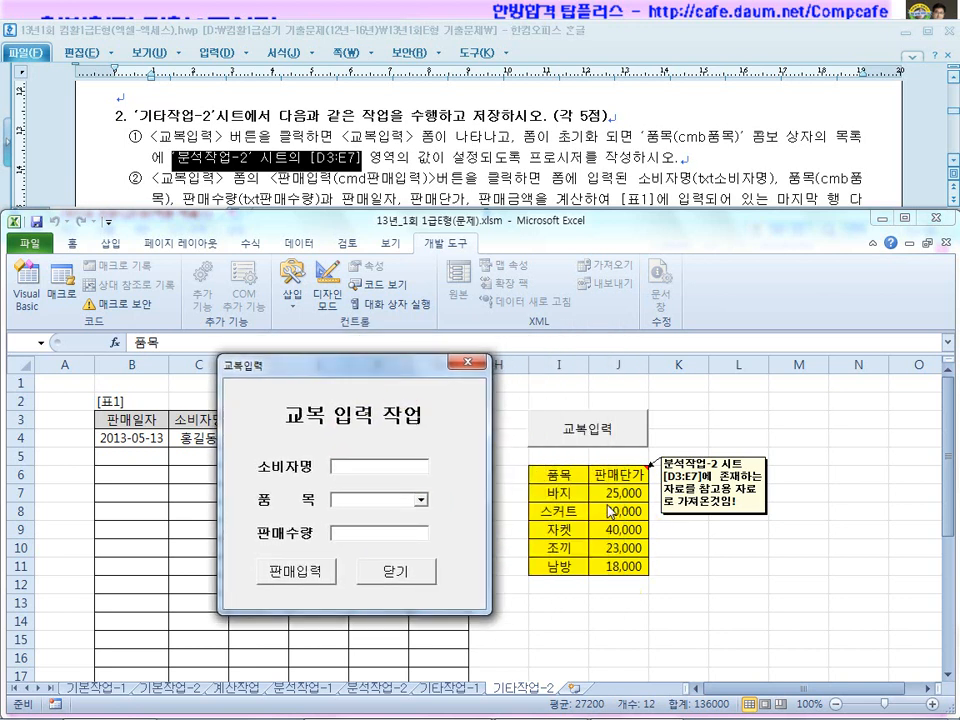
left_click(467, 362)
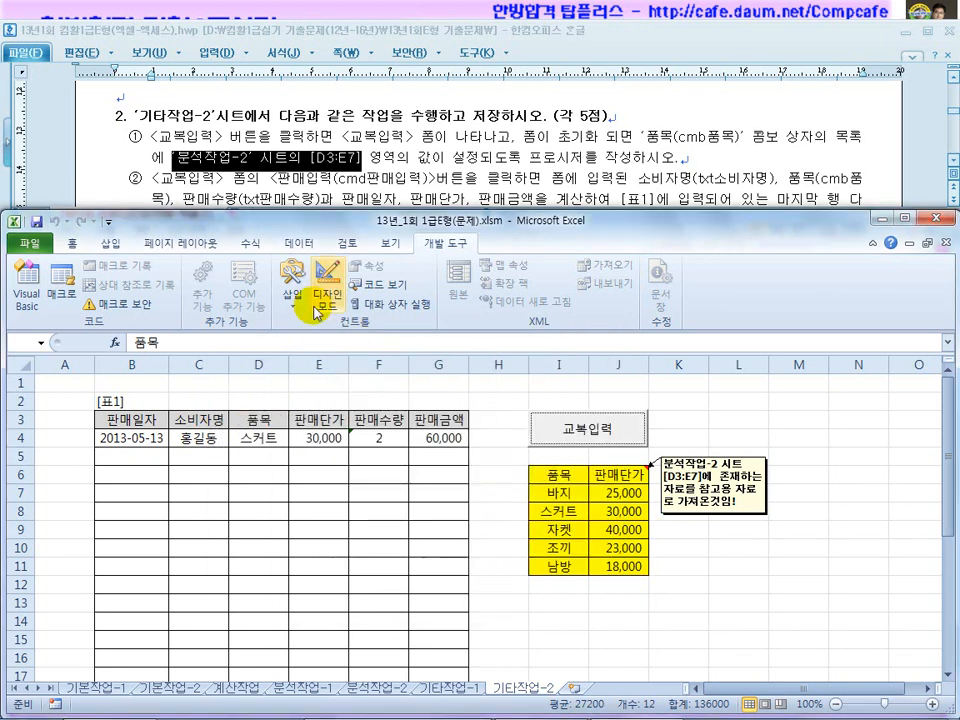
In Design Mode, open the 교복입력 form designer in the VBA editor and select the 품목 combo.
left_click(318, 312)
double_click(574, 426)
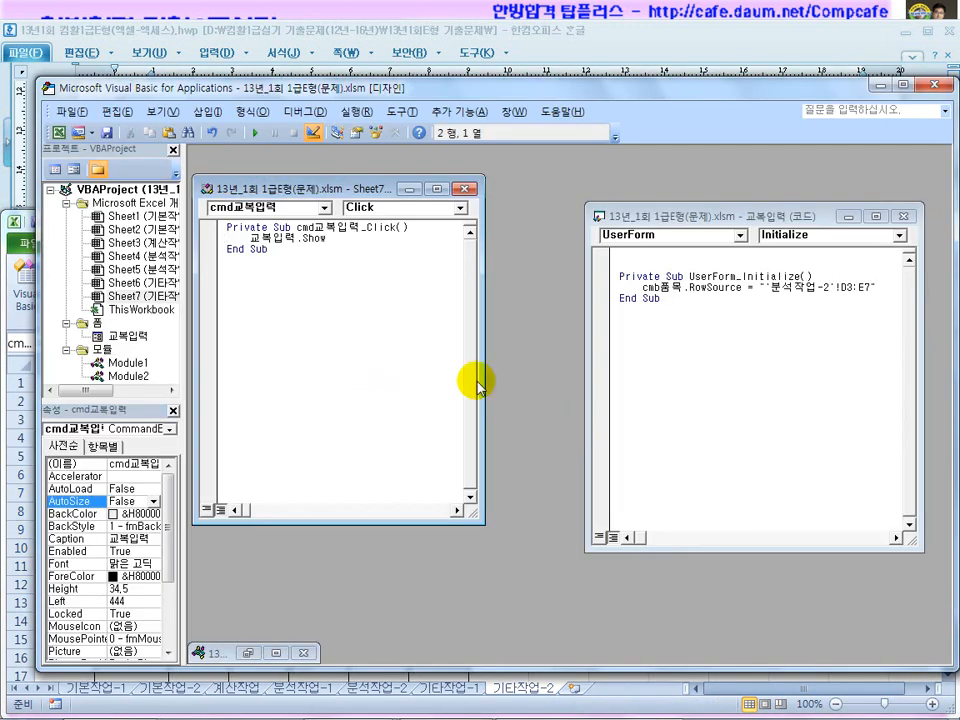
left_click(119, 338)
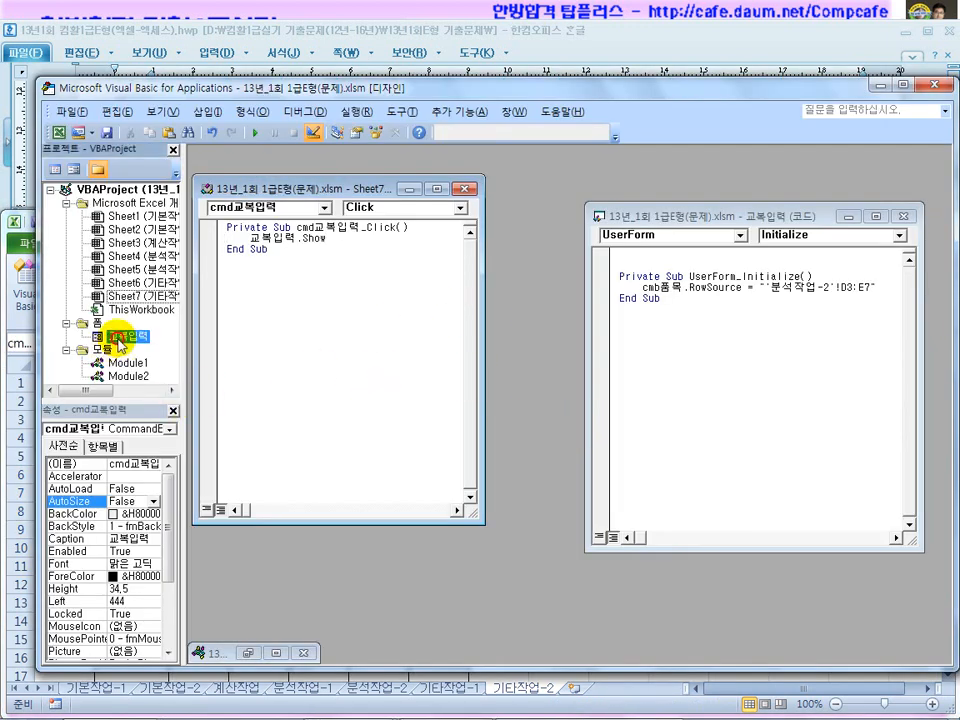
double_click(119, 338)
left_click(363, 342)
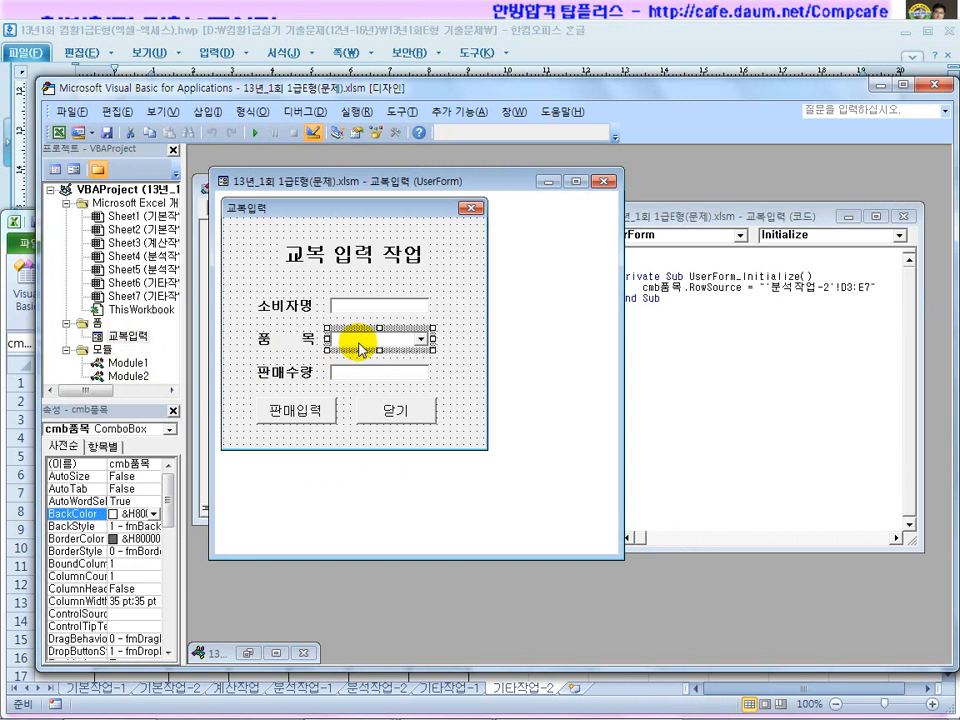
Set cmb품목 ColumnCount back to 2 (widths 35 pt;35 pt) and bring up the form's Initialize code.
left_click(126, 577)
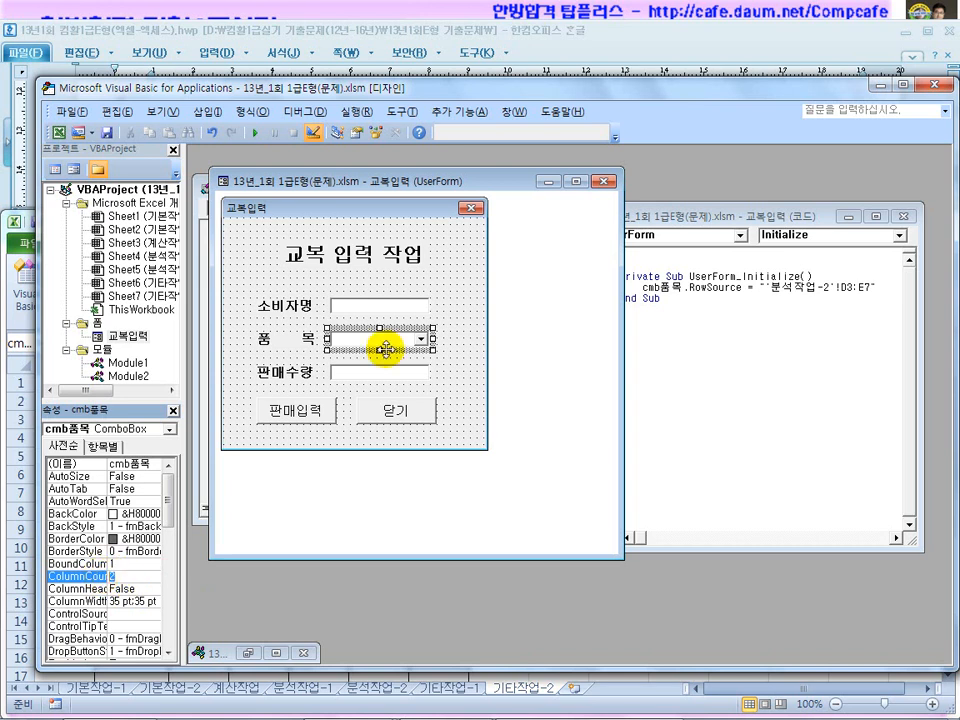
left_click(681, 336)
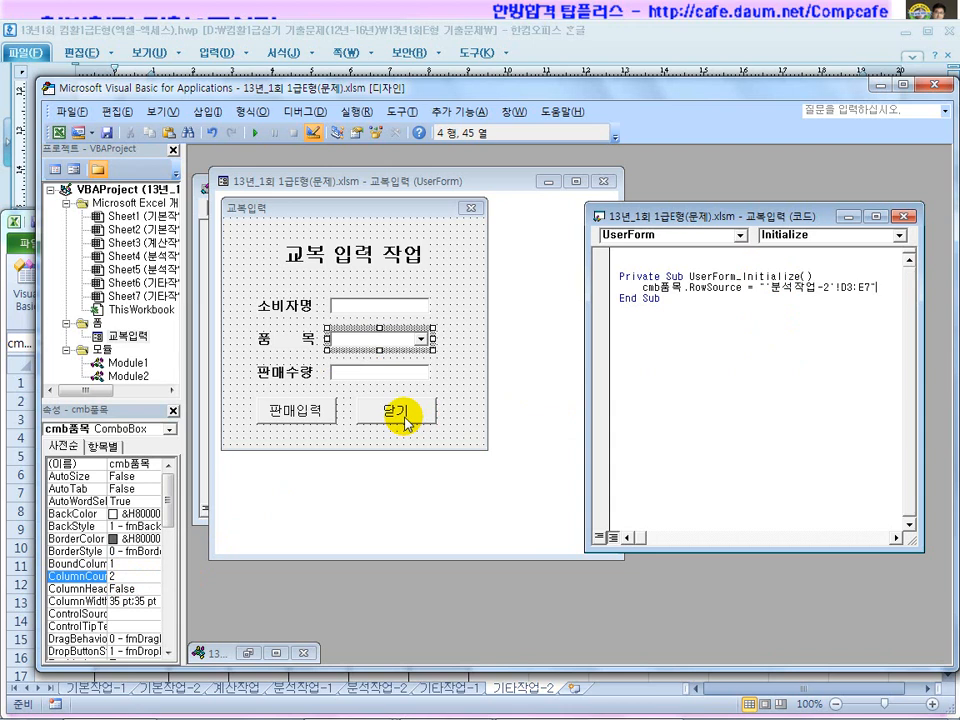
Create empty cmb품목_Change and cmd닫기_Click procedures, then check the form-closing requirement in the task document.
key("F7")
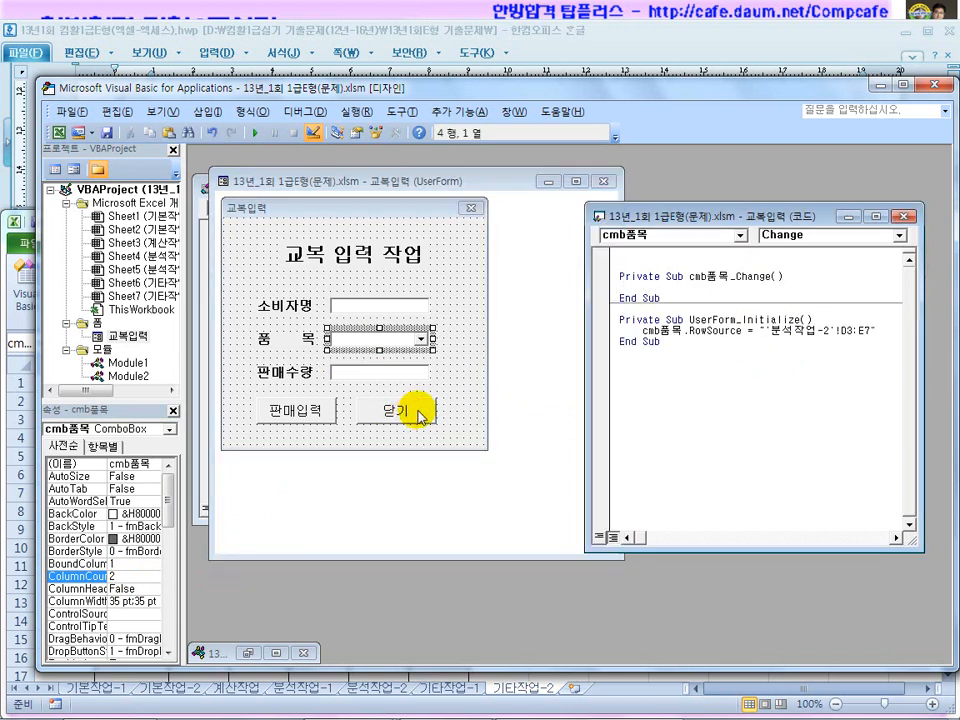
left_click(527, 418)
double_click(430, 418)
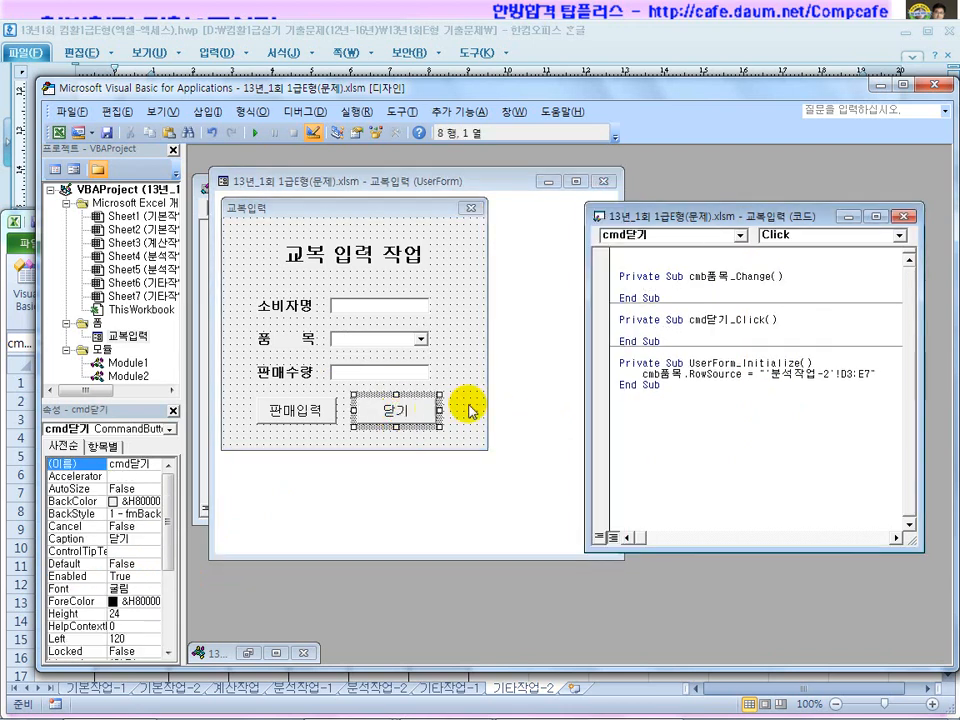
left_click_drag(525, 92, 521, 290)
left_click(396, 167)
scroll(495, 206, "down", 10)
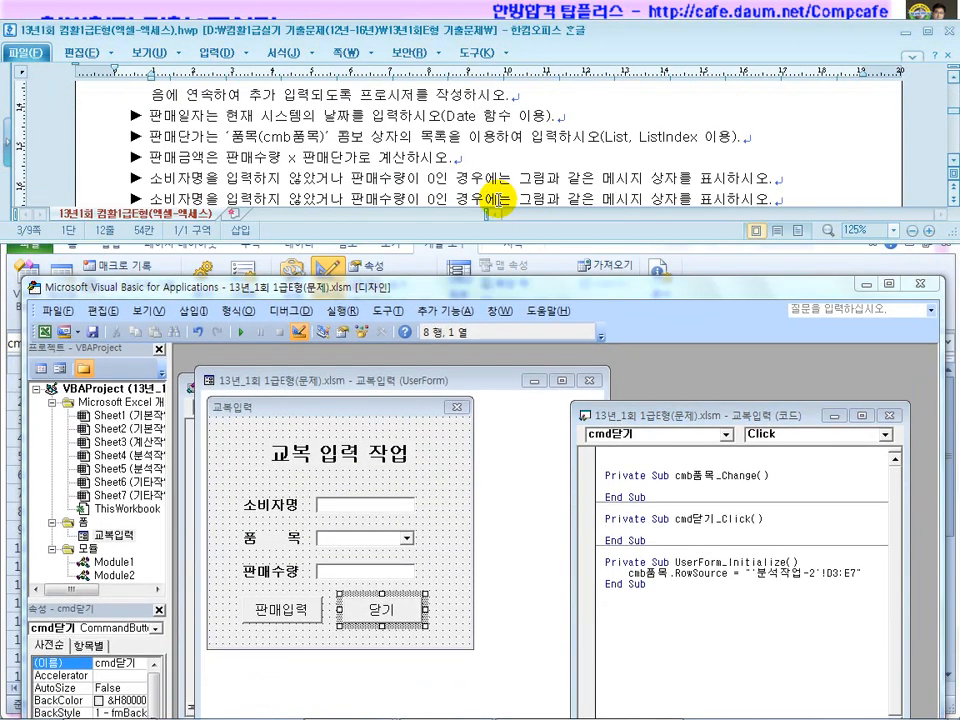
scroll(497, 199, "down", 5)
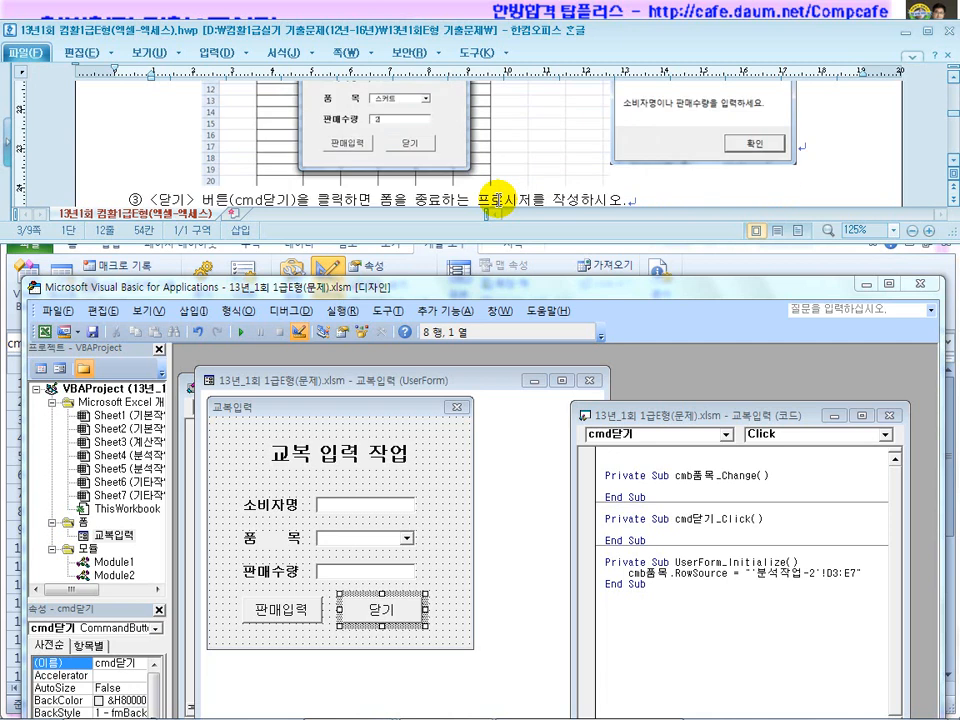
left_click_drag(416, 201, 517, 201)
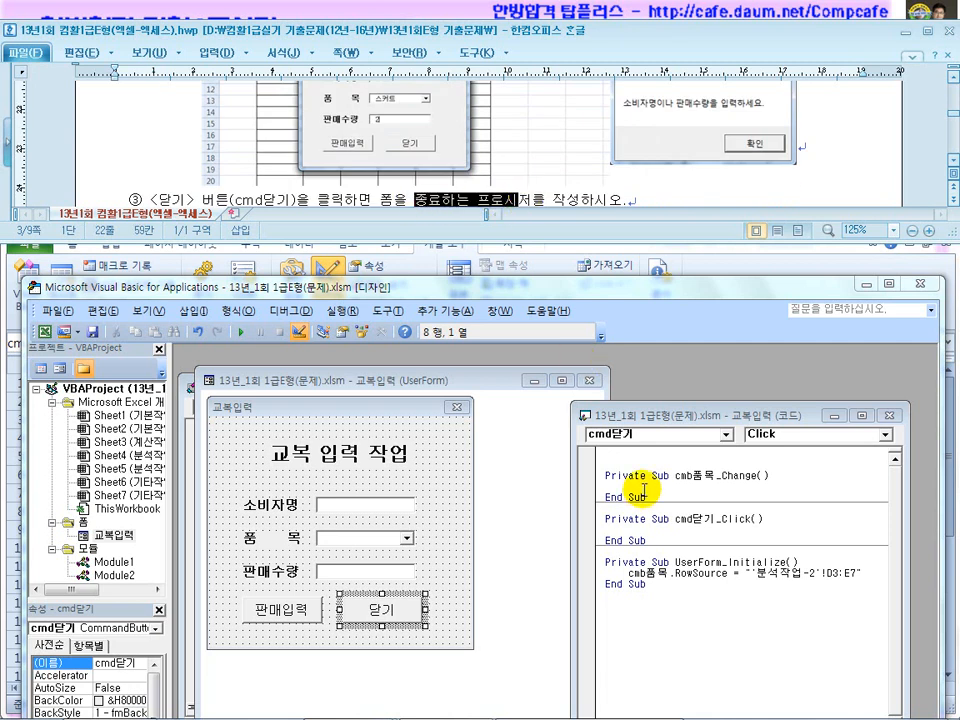
Write Unload Me in cmb품목_Change, close the VBA editor and exit Design Mode.
left_click(680, 487)
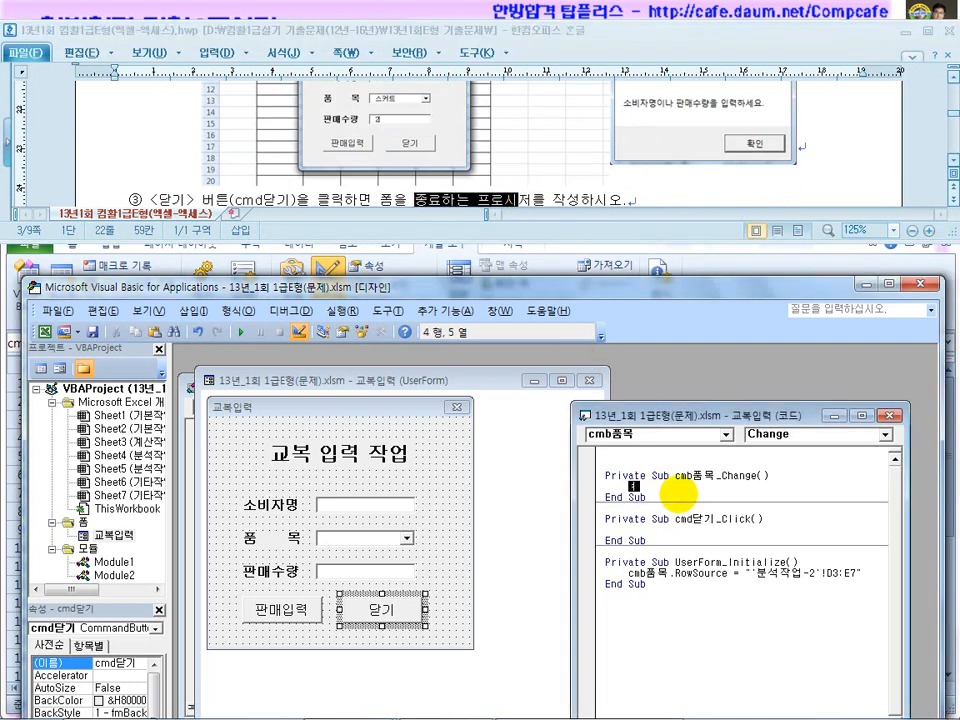
type("unload m")
left_click(686, 606)
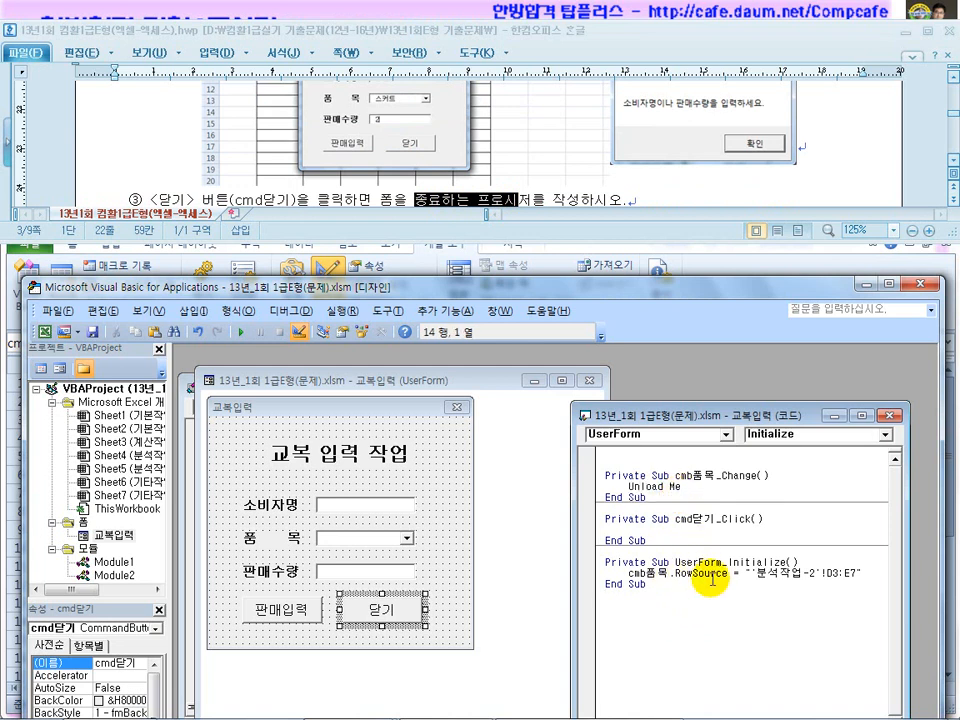
left_click(921, 286)
left_click(327, 280)
Test the two-column 품목 list on the running form, then close it and reopen the button's code.
left_click(593, 430)
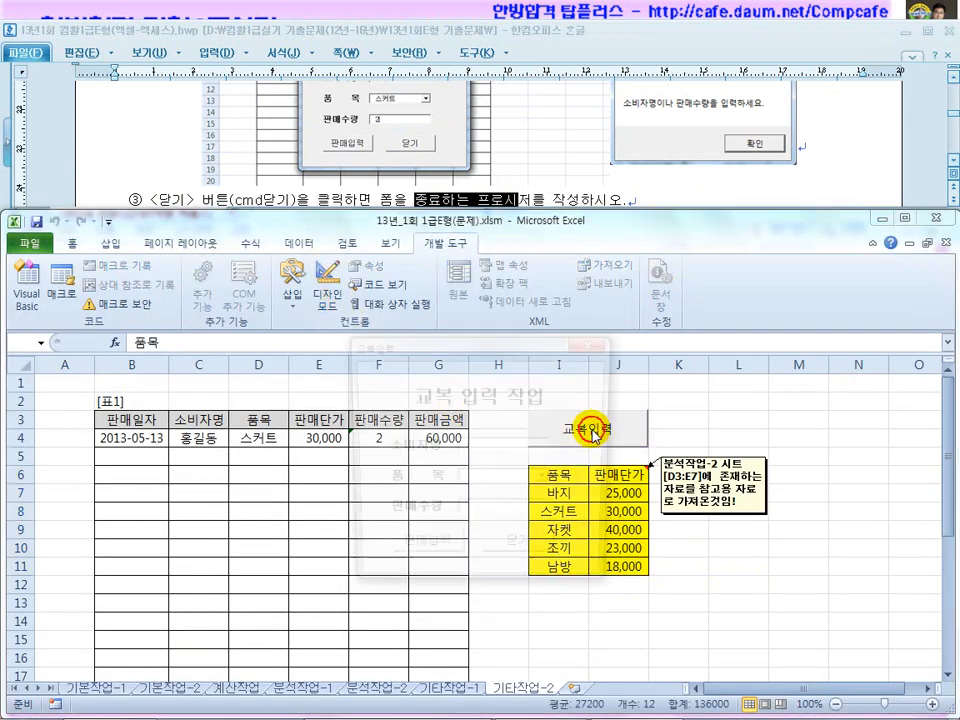
left_click(546, 480)
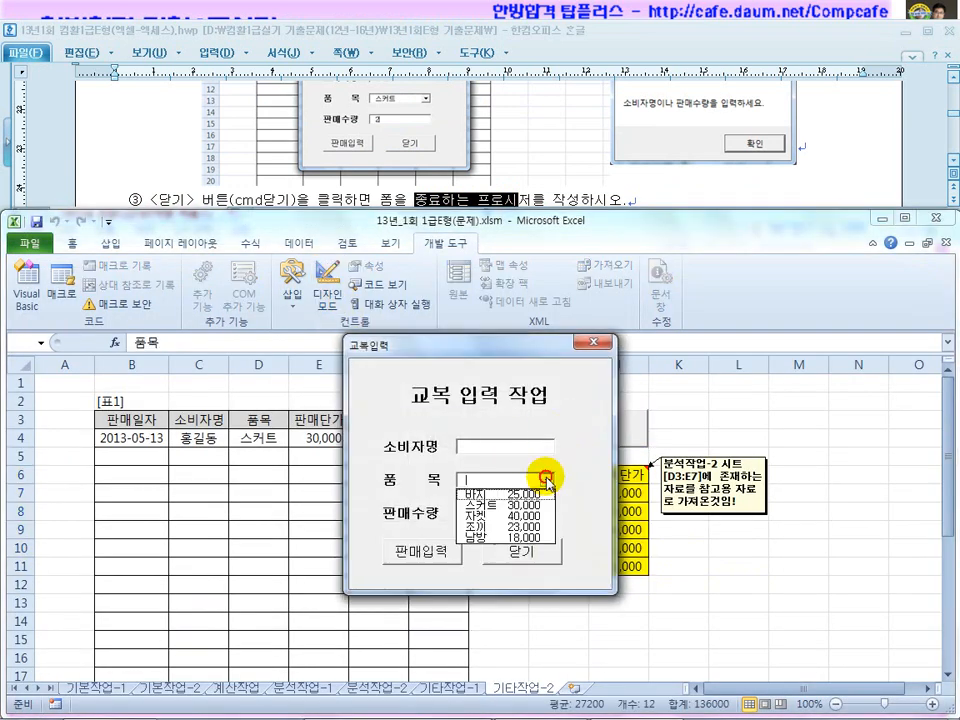
left_click(519, 553)
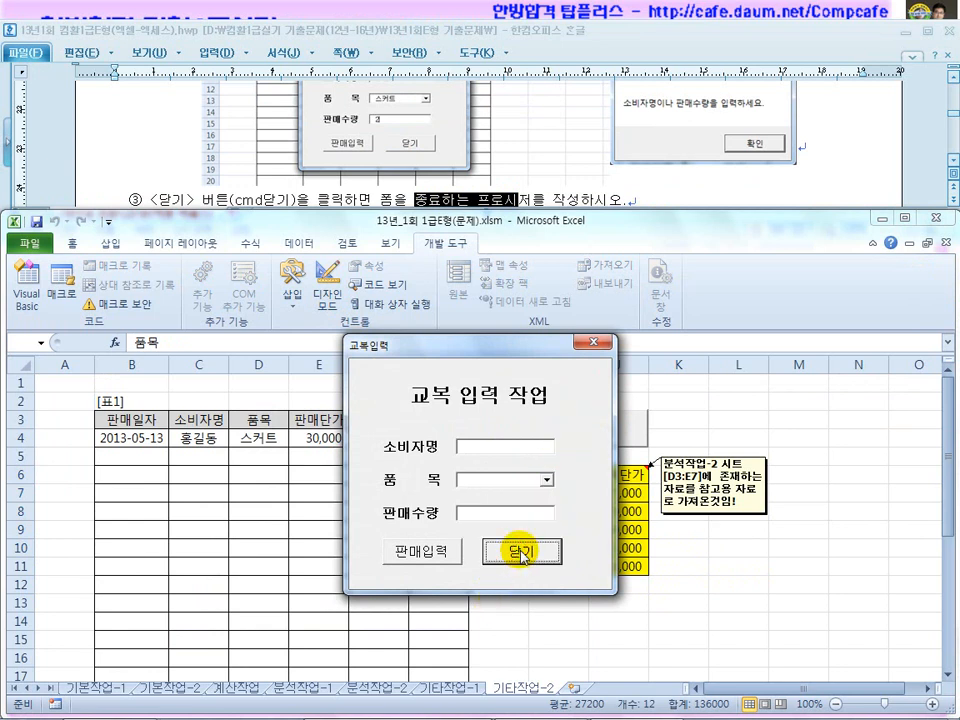
left_click(594, 343)
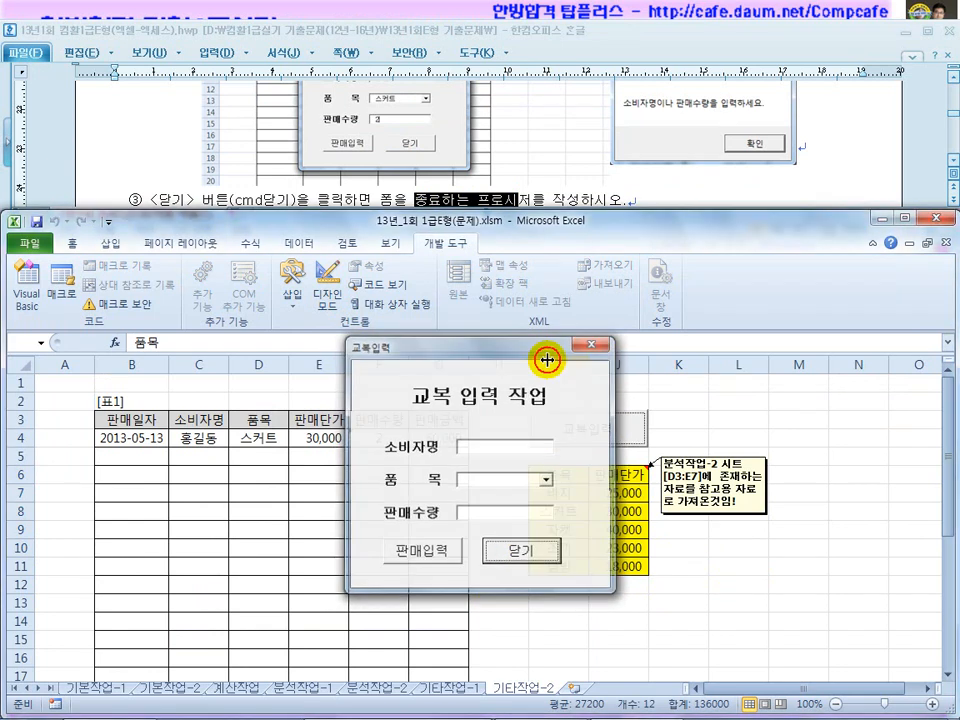
left_click(328, 310)
double_click(566, 426)
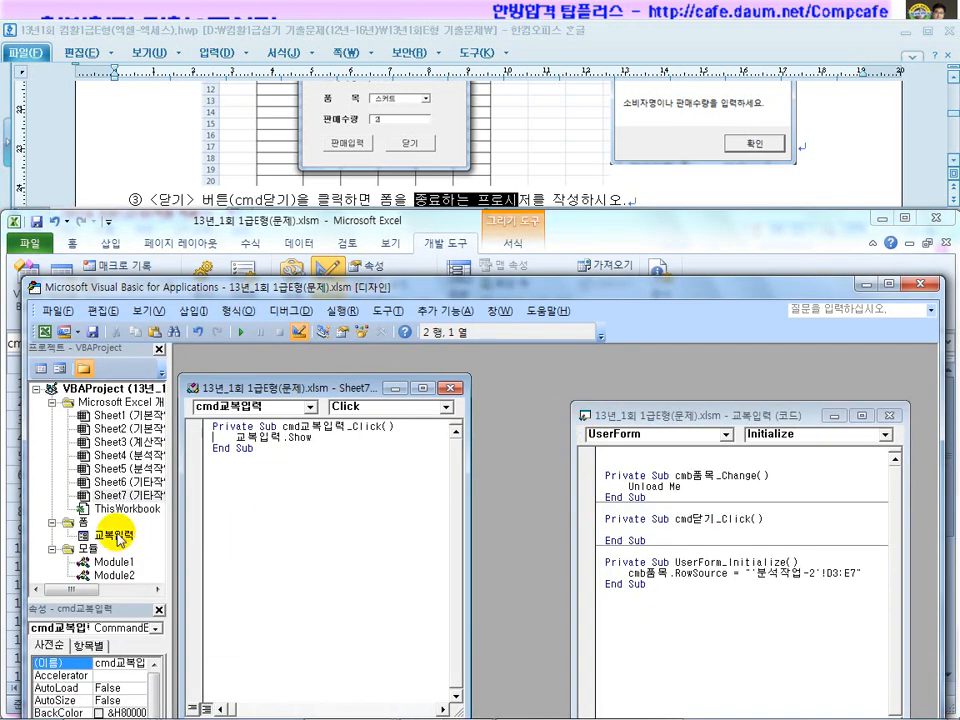
Move Unload Me into cmd닫기_Click, delete the cmb품목_Change procedure and close the VBA editor.
left_click_drag(693, 490, 628, 488)
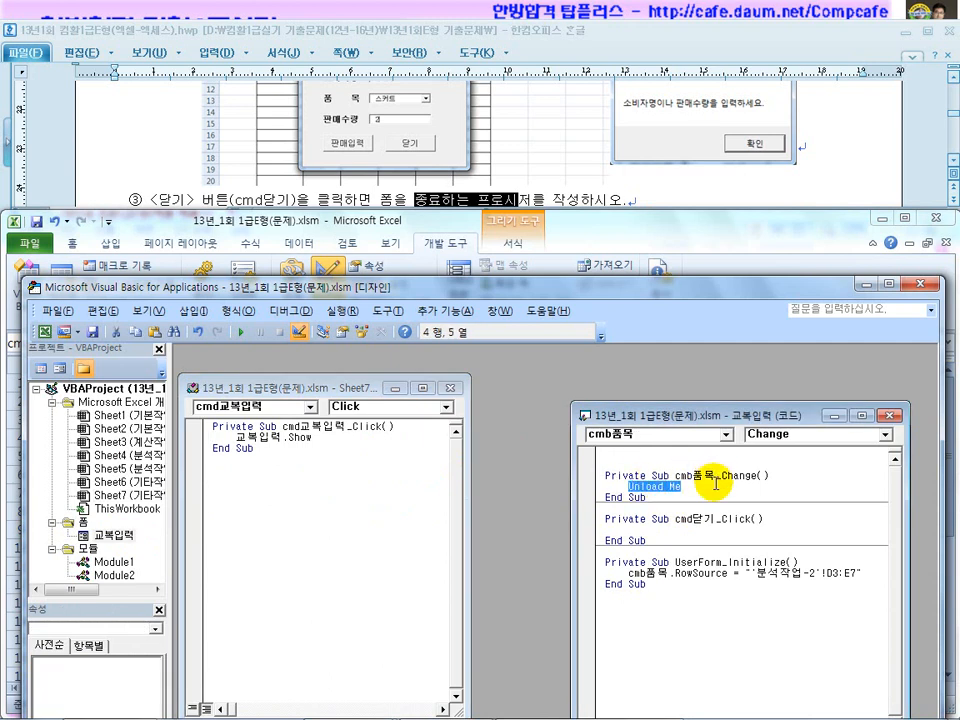
key("ctrl+x")
left_click(658, 532)
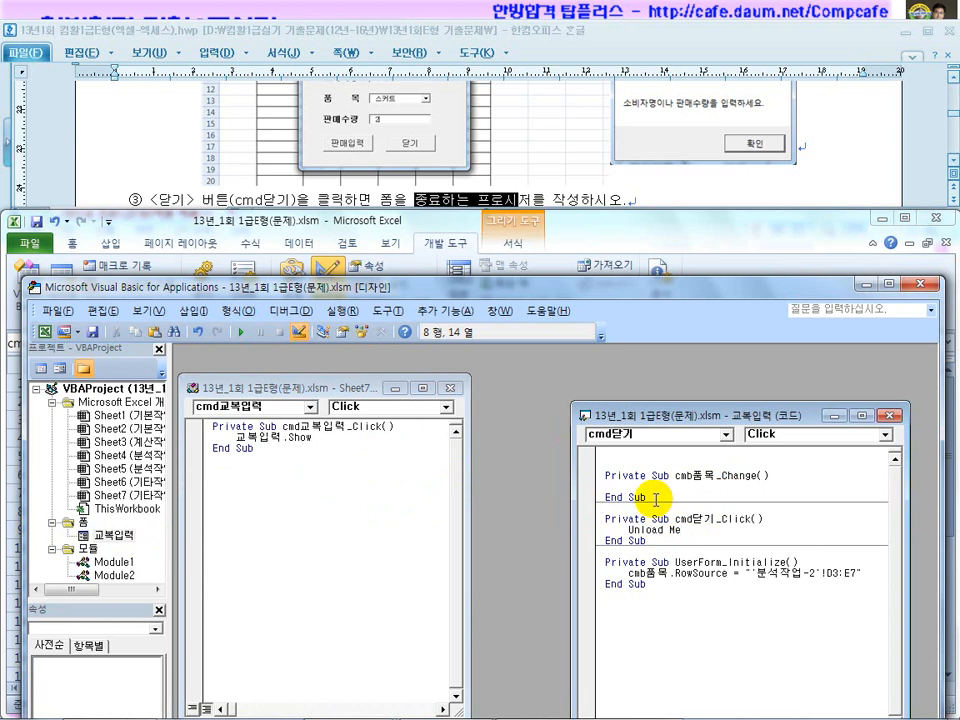
left_click_drag(640, 497, 590, 471)
key("Delete")
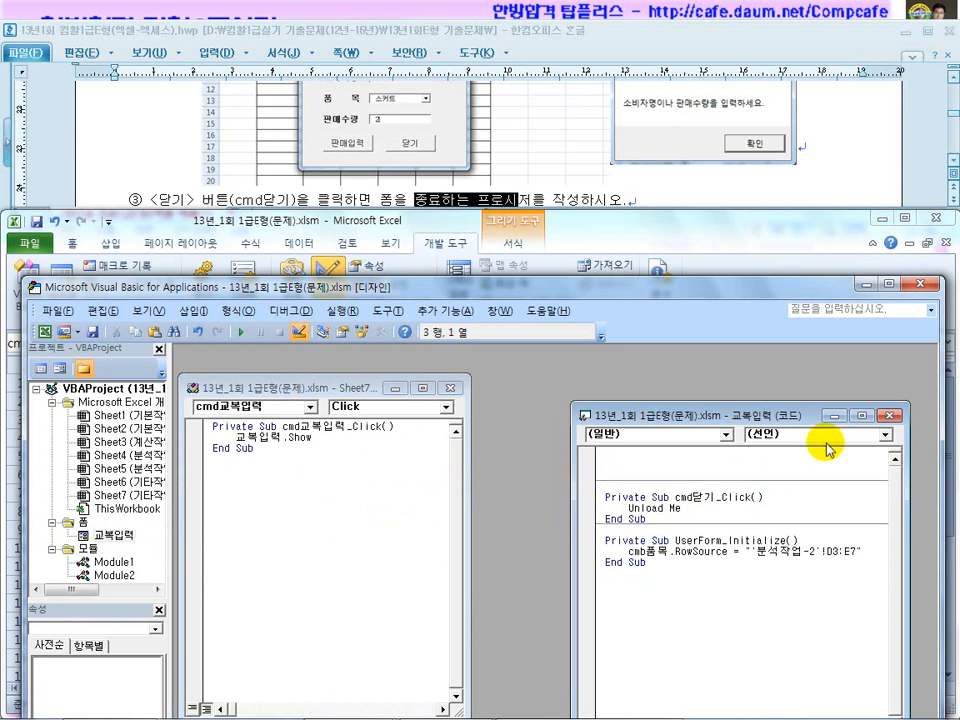
left_click(921, 284)
Launch 교복입력, check the 품목 items and confirm 닫기 closes the form.
left_click(328, 292)
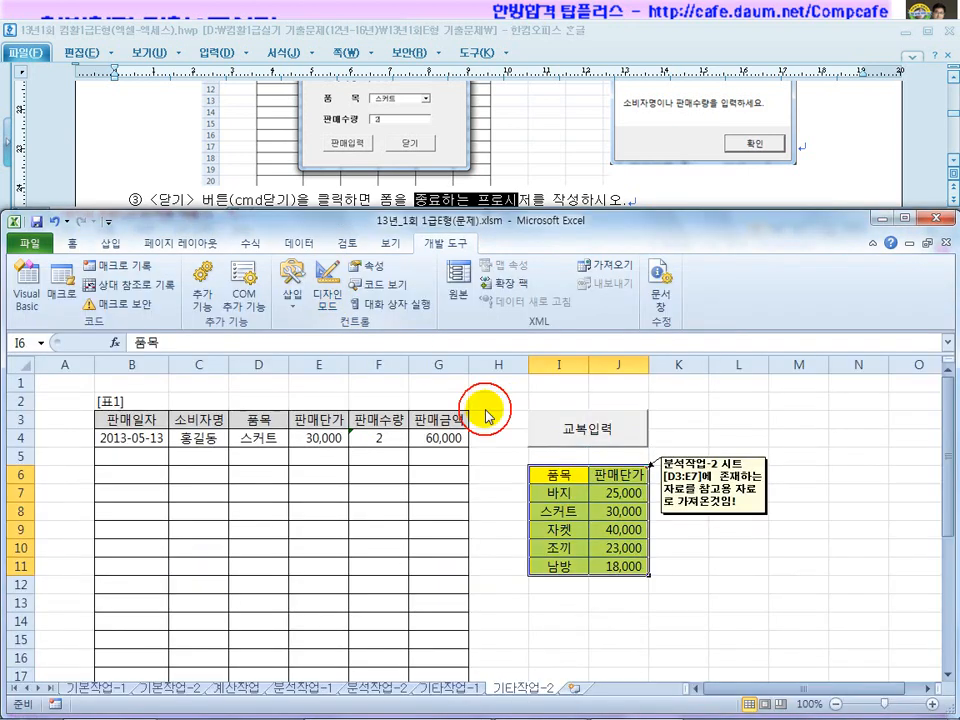
left_click(592, 430)
left_click(543, 479)
left_click(543, 479)
left_click(523, 551)
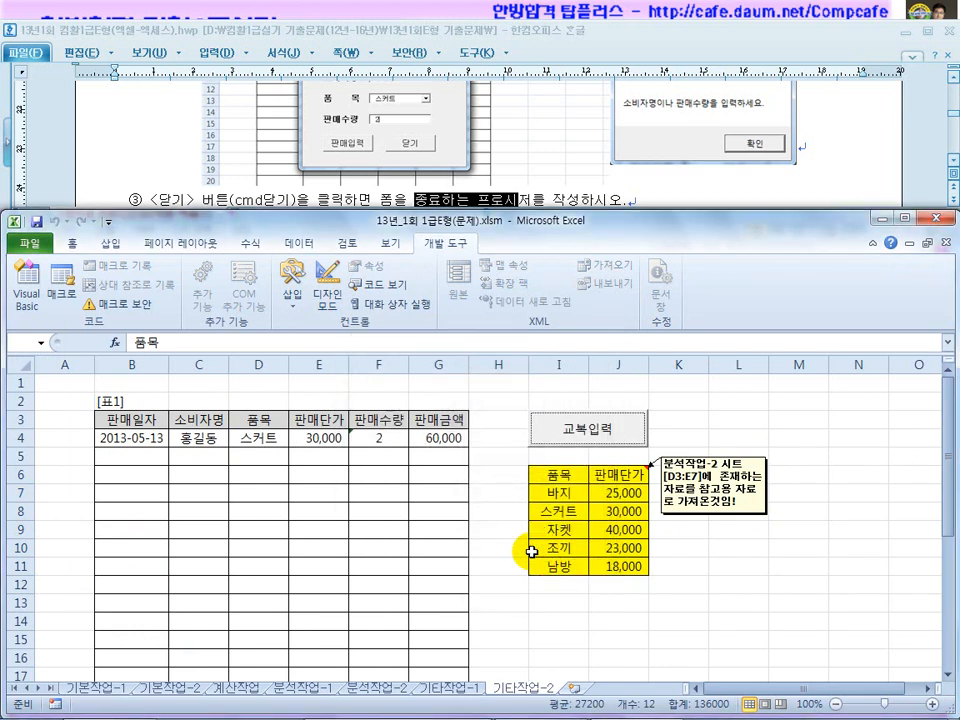
Read requirement ② for the 판매입력 button in the instructions document, then return to Excel.
left_click(508, 199)
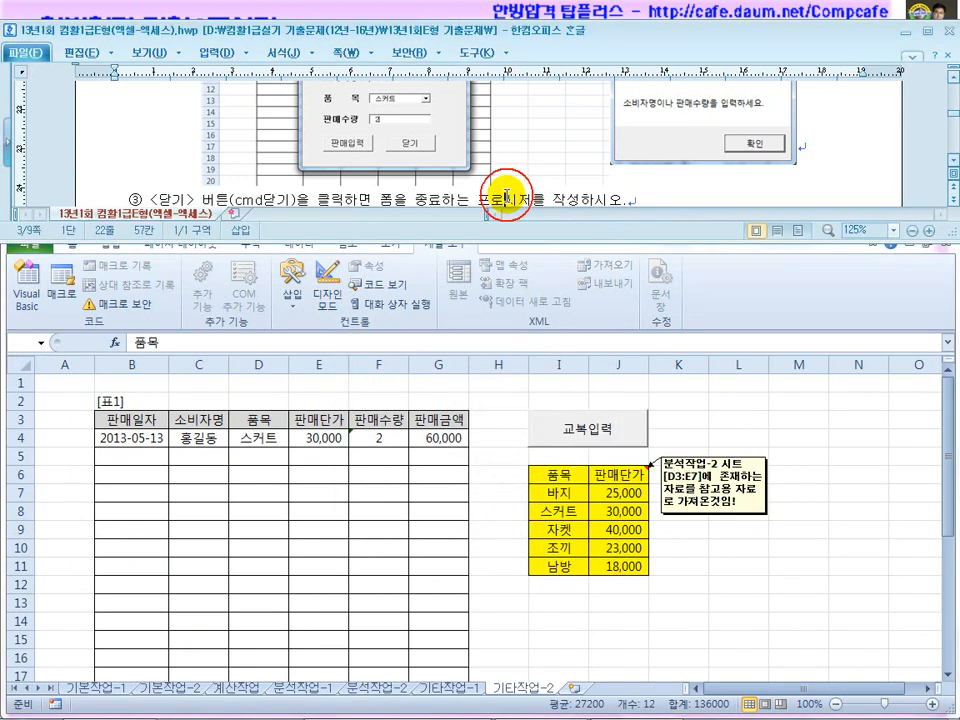
left_click(423, 201)
left_click_drag(378, 159, 538, 162)
scroll(549, 195, "up", 5)
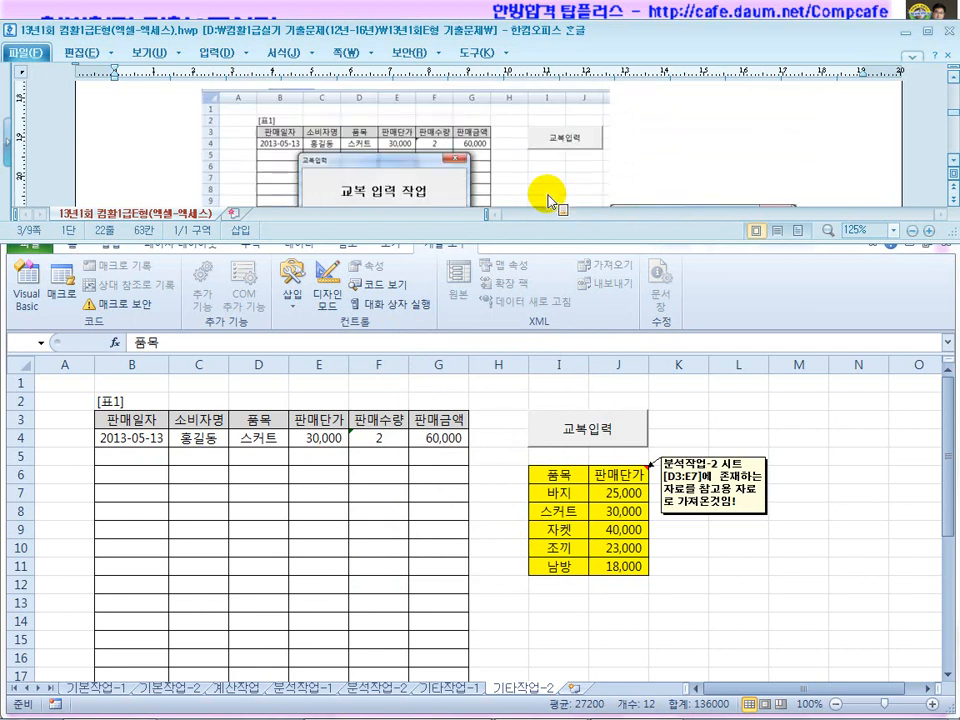
scroll(420, 191, "up", 3)
left_click_drag(258, 158, 541, 180)
scroll(545, 178, "down", 1)
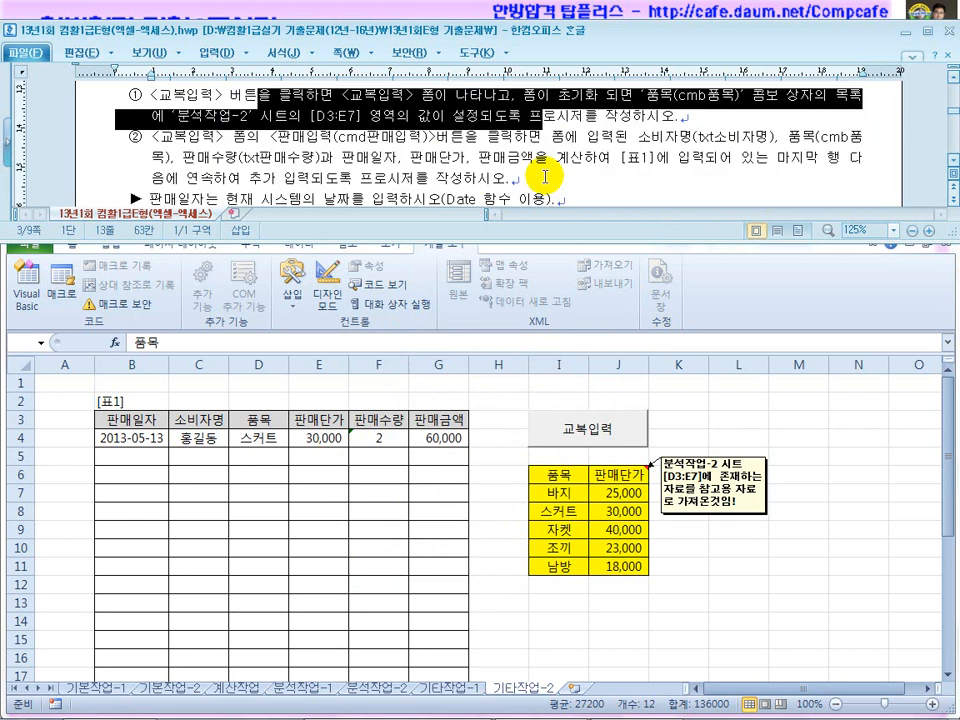
scroll(340, 140, "down", 2)
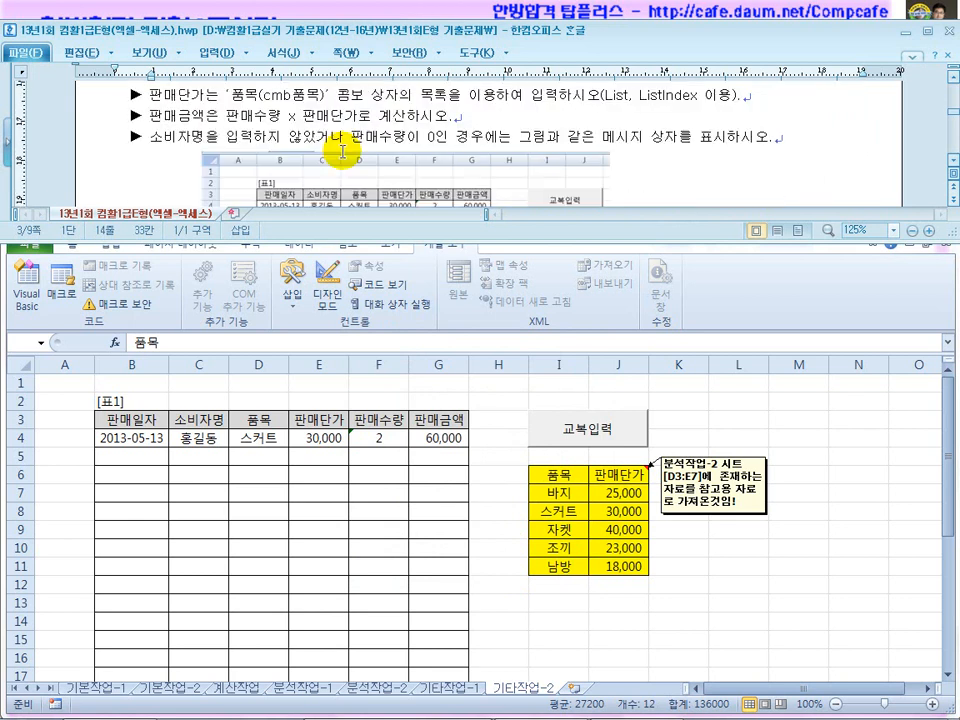
scroll(342, 152, "up", 1)
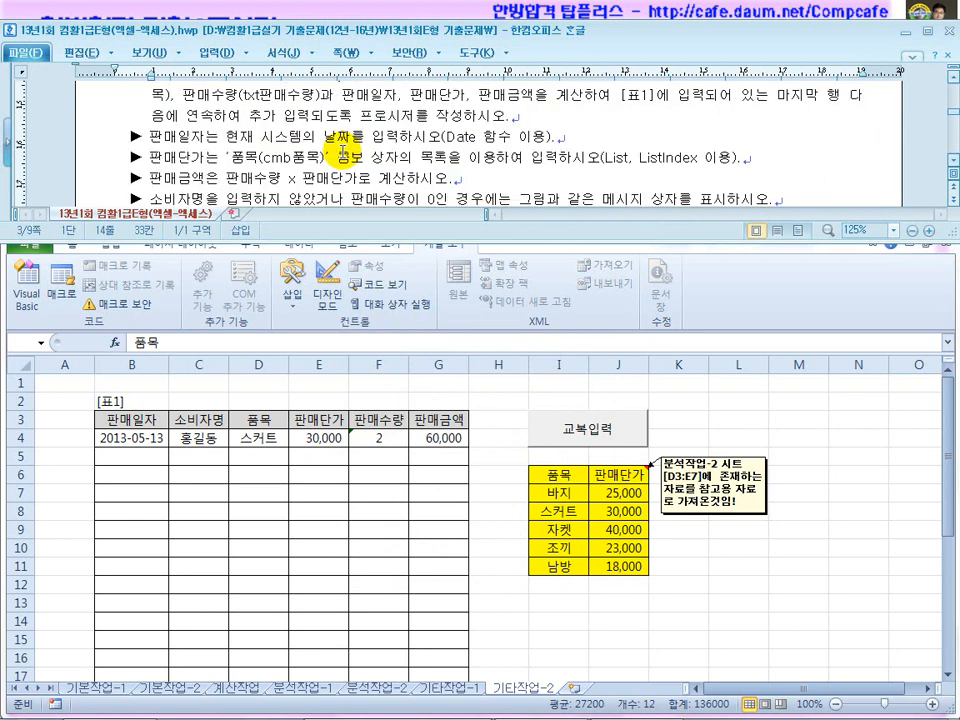
scroll(342, 152, "up", 1)
left_click_drag(333, 138, 500, 183)
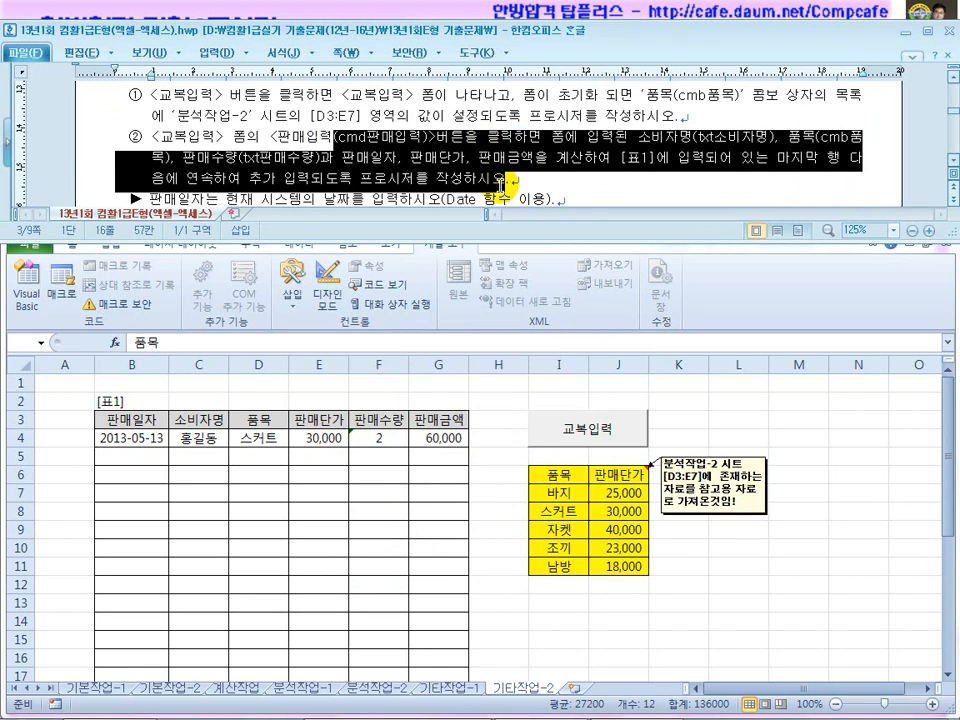
left_click(505, 423)
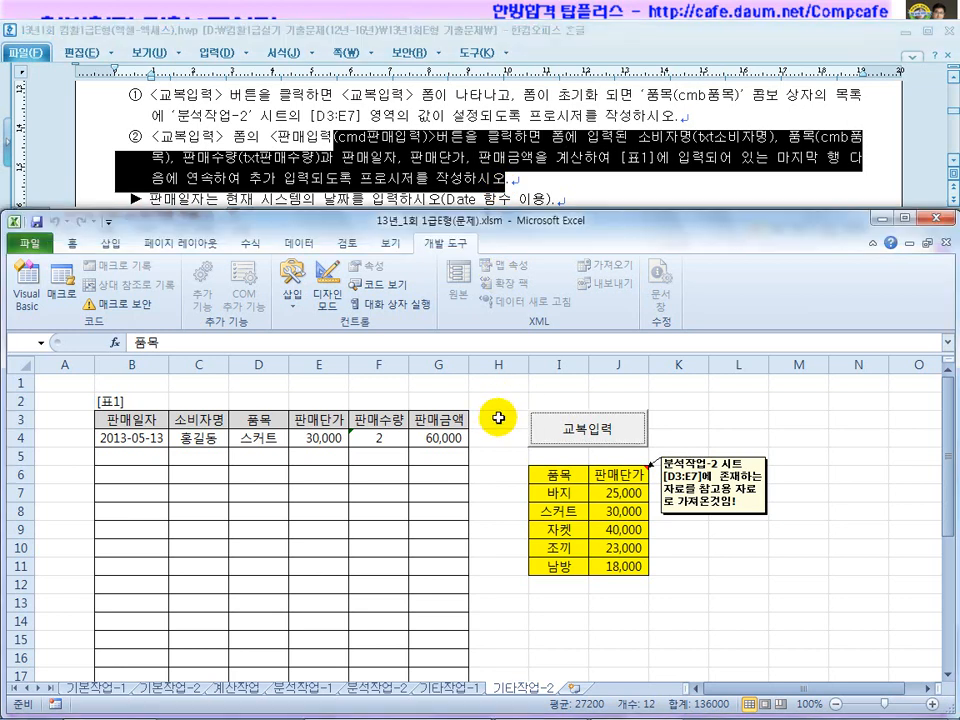
From Design Mode, open the 교복입력 form designer and create the empty cmd판매입력_Click procedure.
left_click(498, 424)
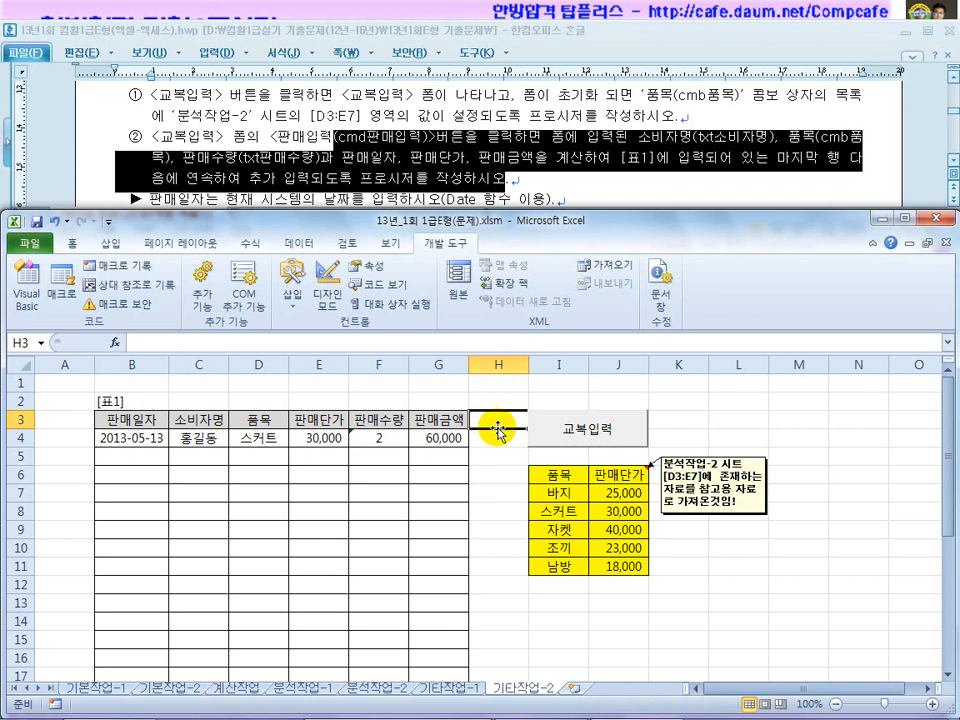
left_click(327, 288)
double_click(572, 432)
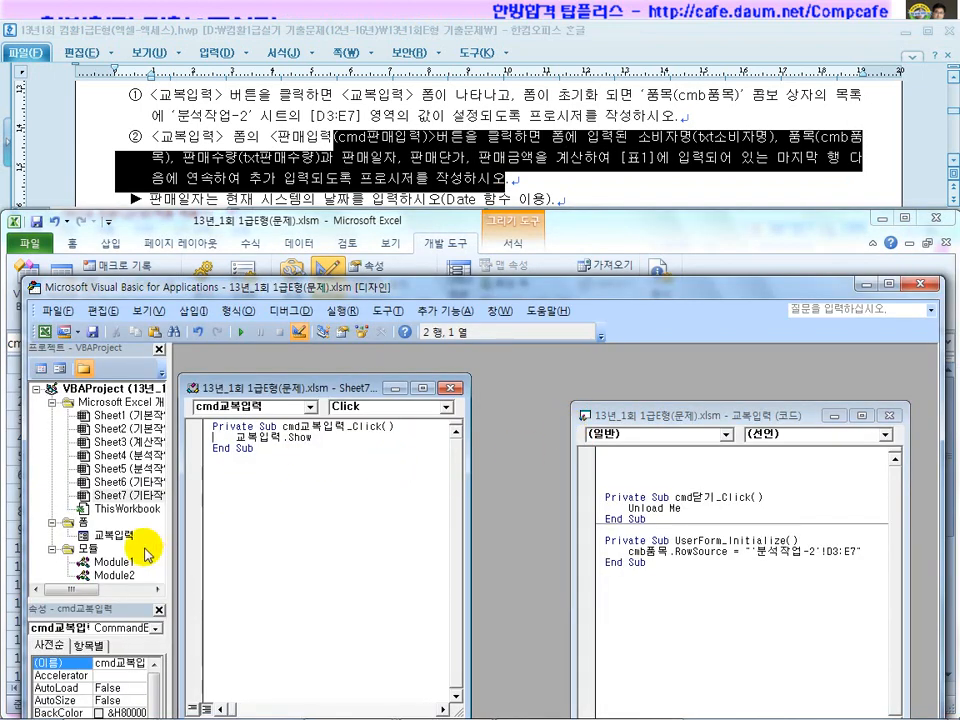
double_click(116, 536)
double_click(291, 609)
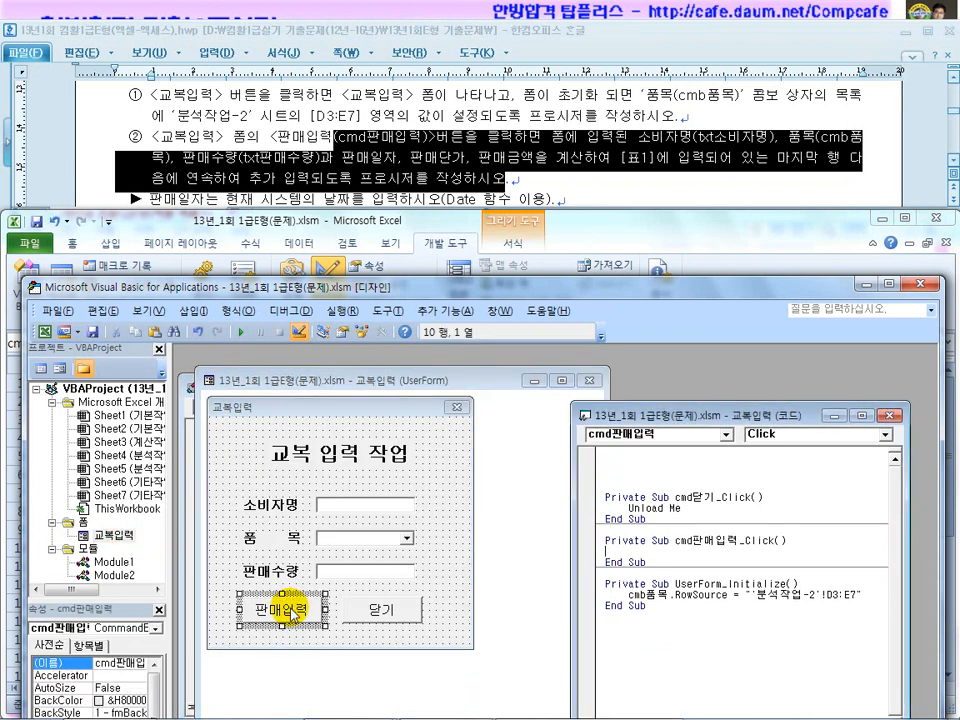
left_click(514, 600)
left_click(439, 621)
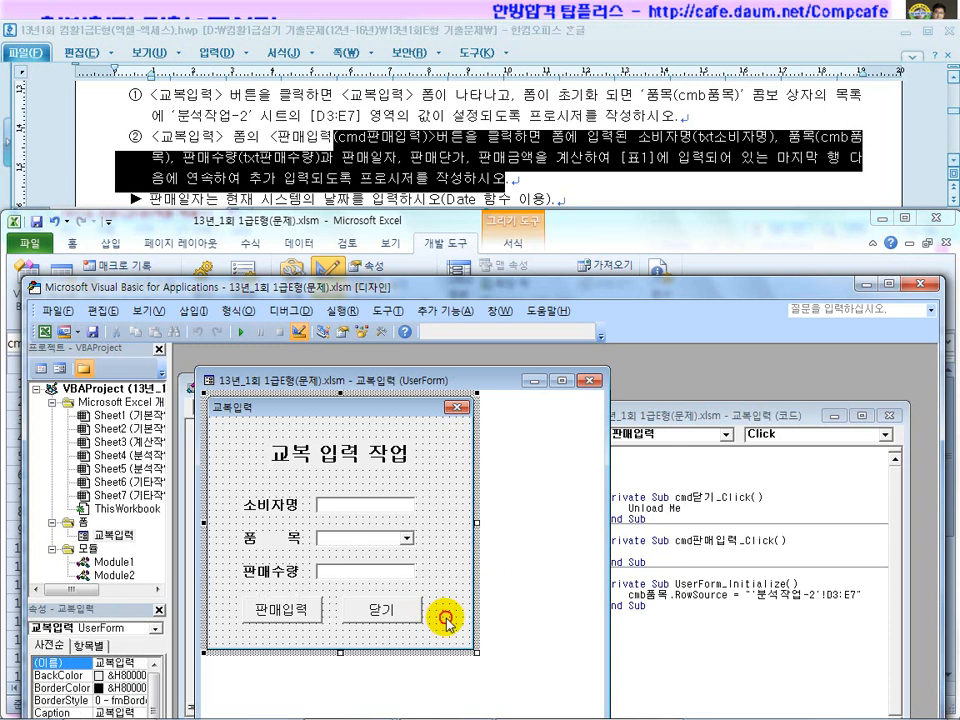
double_click(280, 610)
left_click_drag(684, 416, 621, 364)
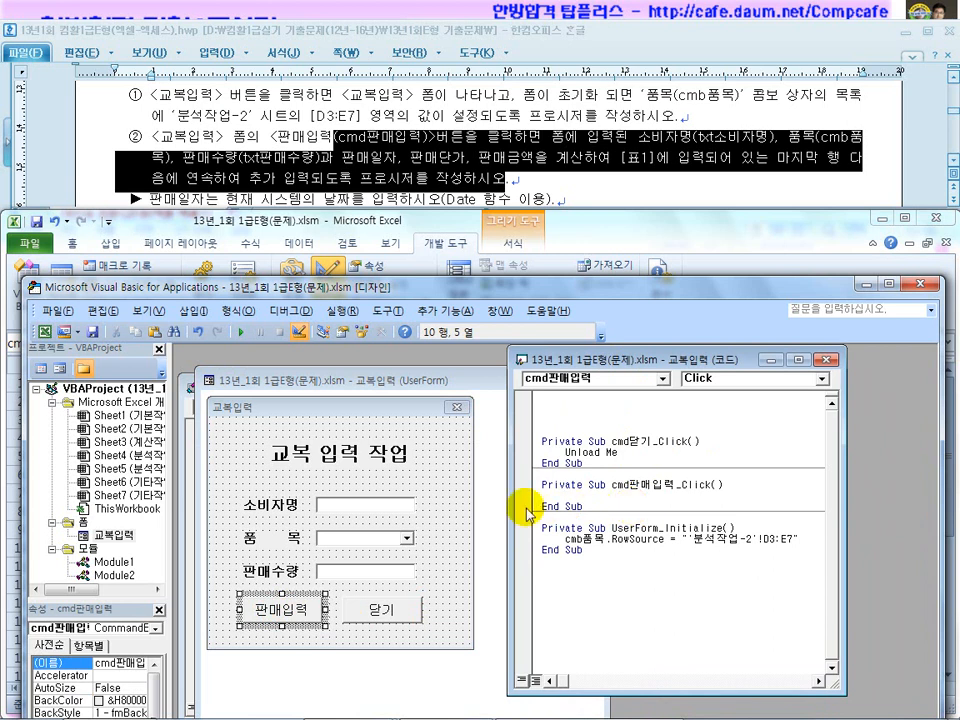
Show the VBA solution slide's Rows.Count + 2 callout and circle the 소비자명 and 품목 fields.
mouse_move(489, 708)
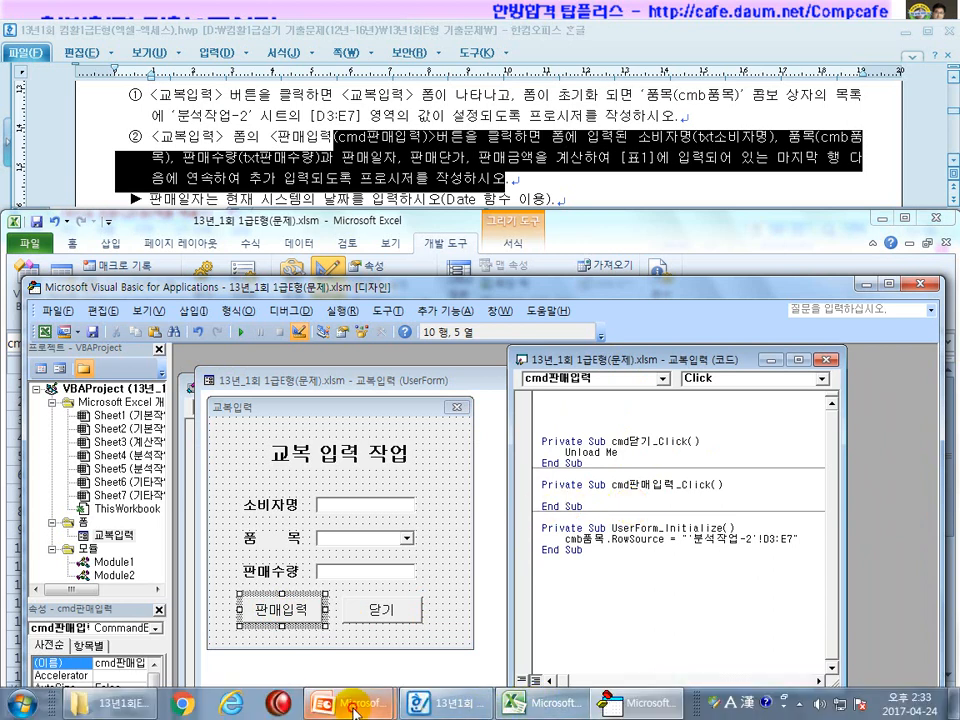
mouse_move(354, 703)
left_click(480, 675)
scroll(473, 638, "down", 5)
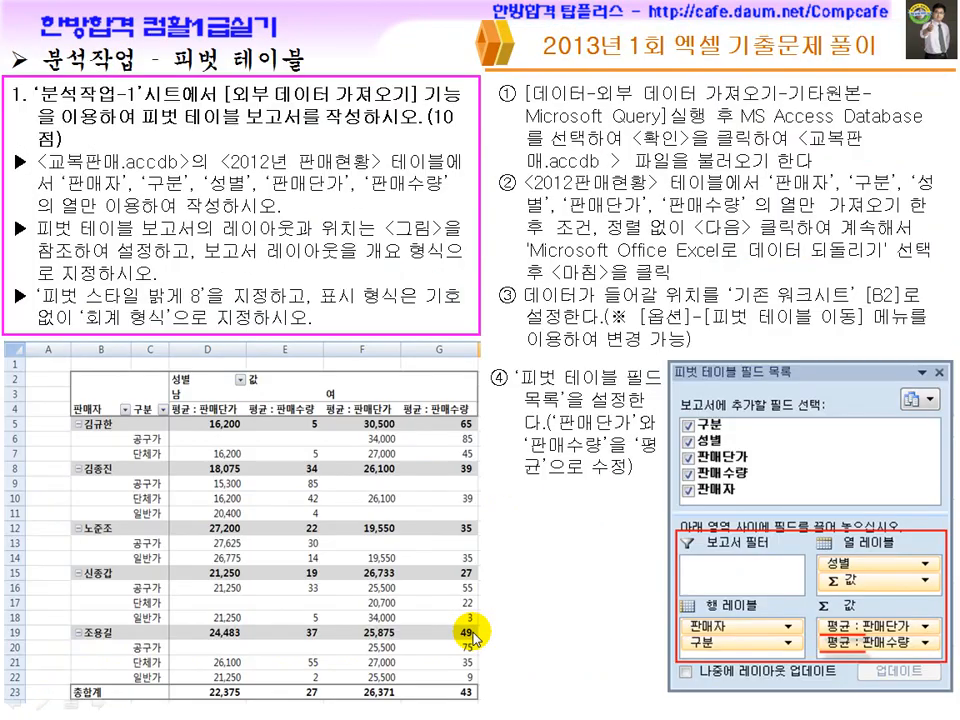
scroll(474, 638, "down", 1)
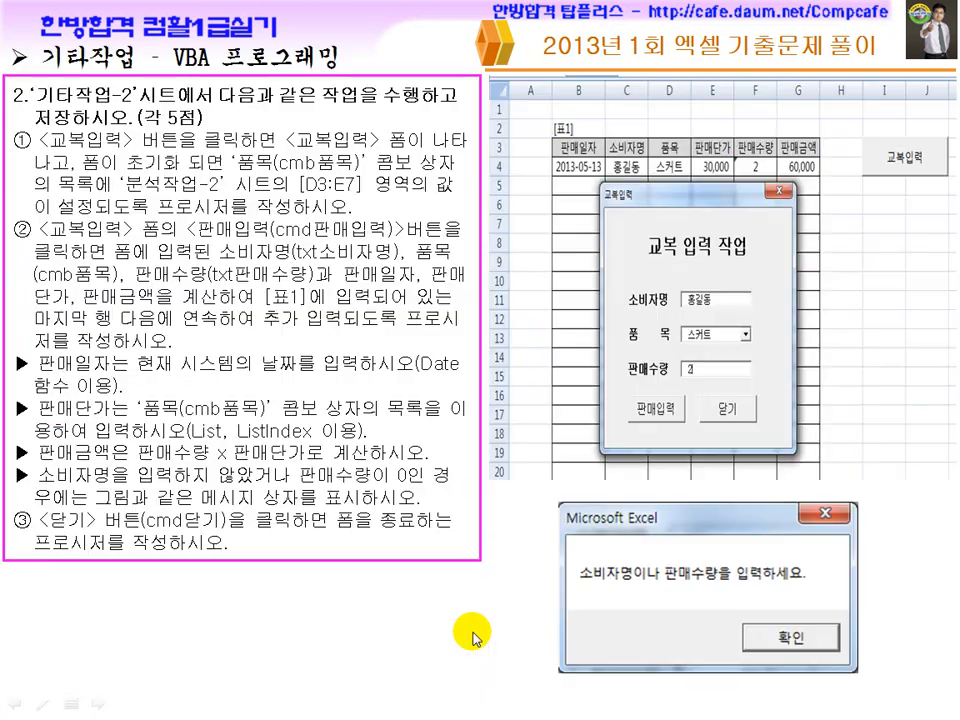
left_click(495, 529)
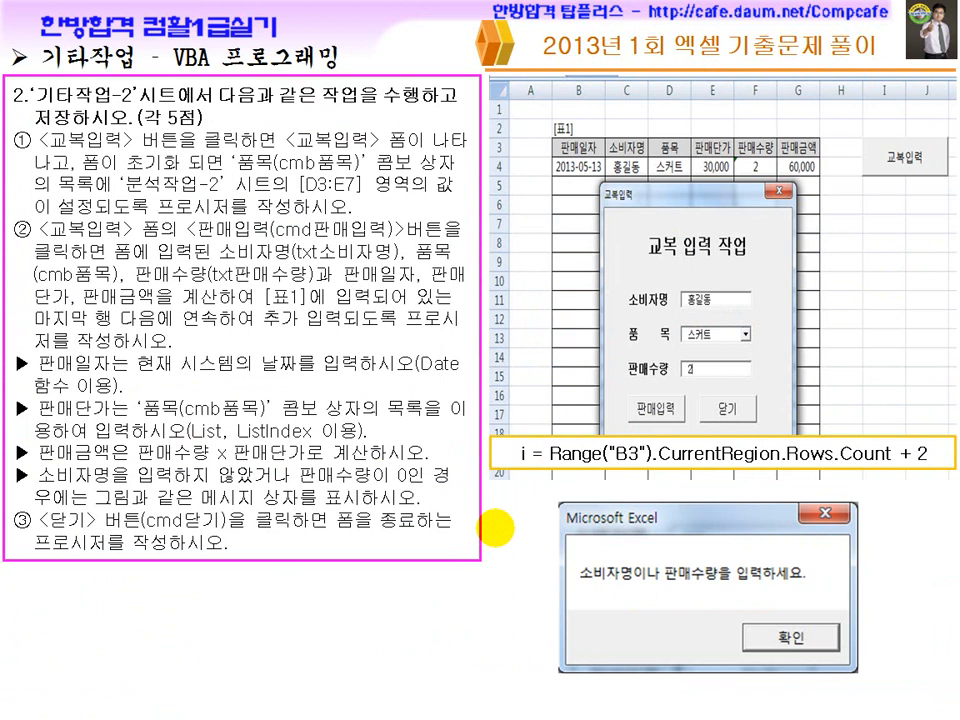
key("ctrl+shift+d")
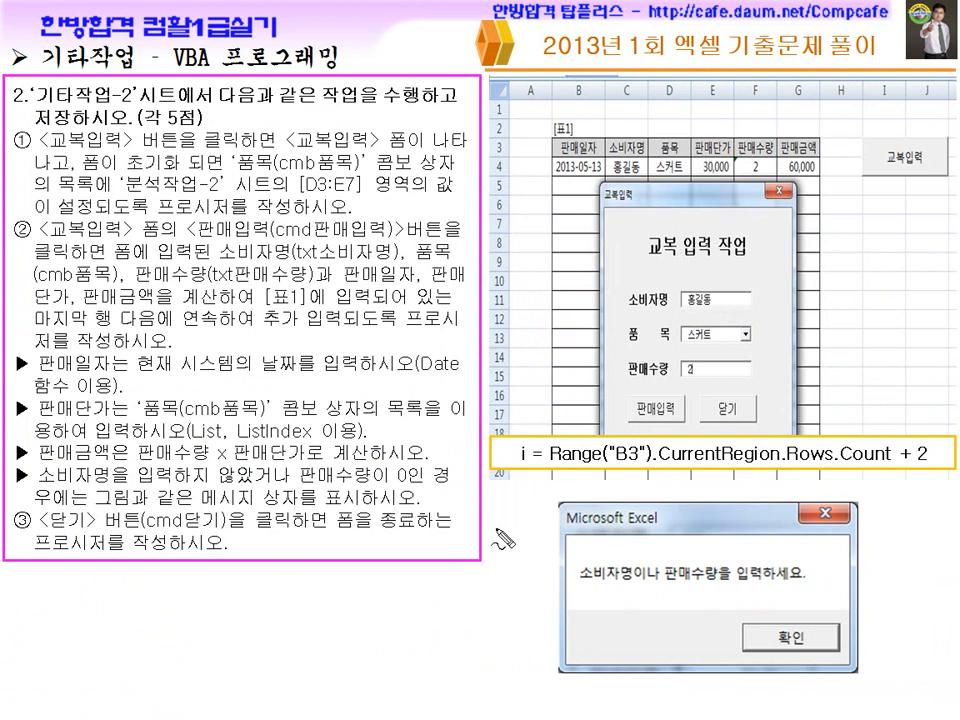
left_click_drag(656, 322, 695, 376)
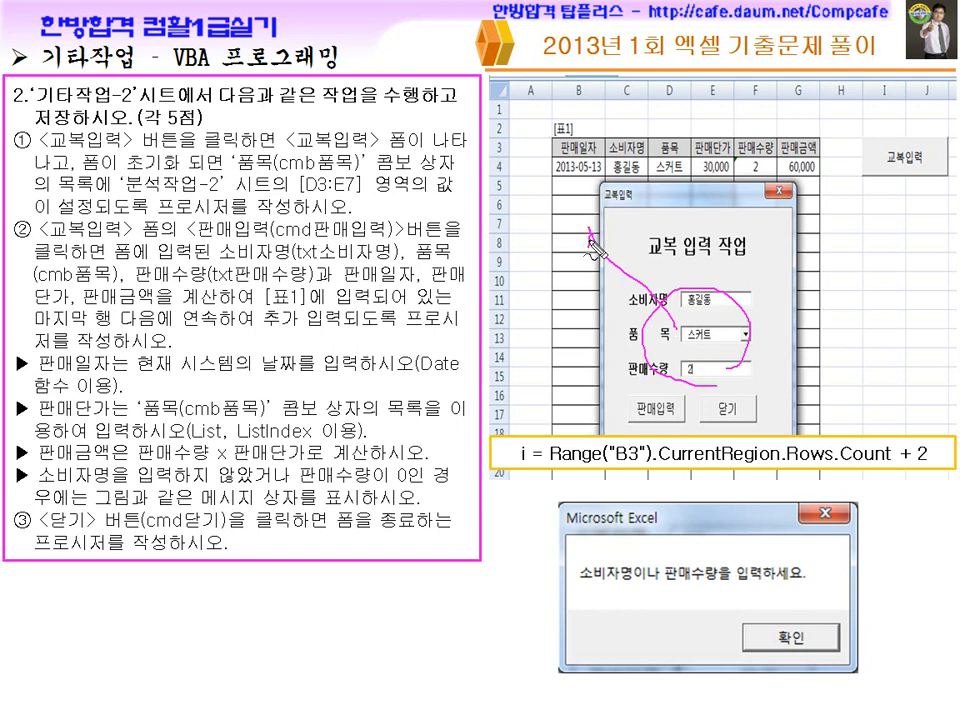